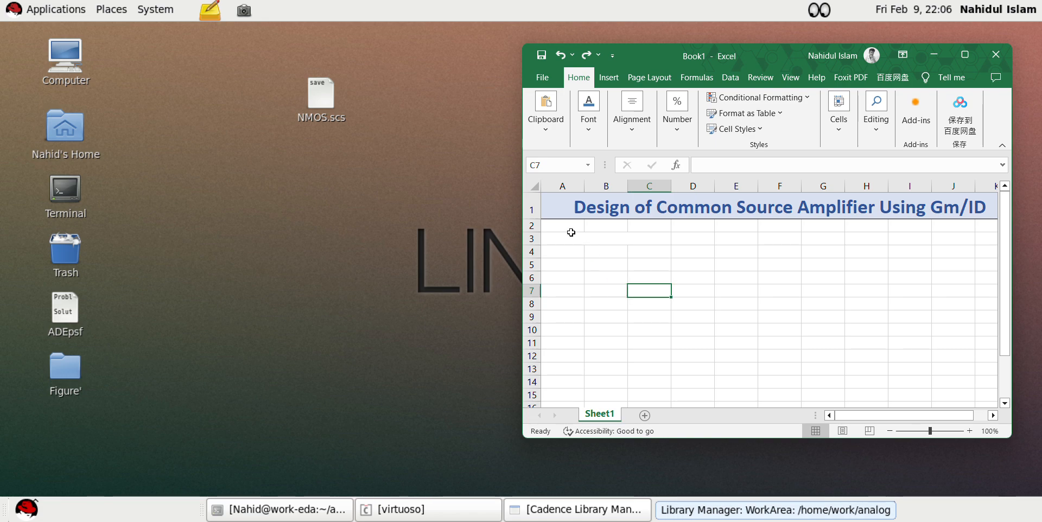
Enter the bold heading "Specification" in the merged cells A3:C3 below the title
text(Spe)
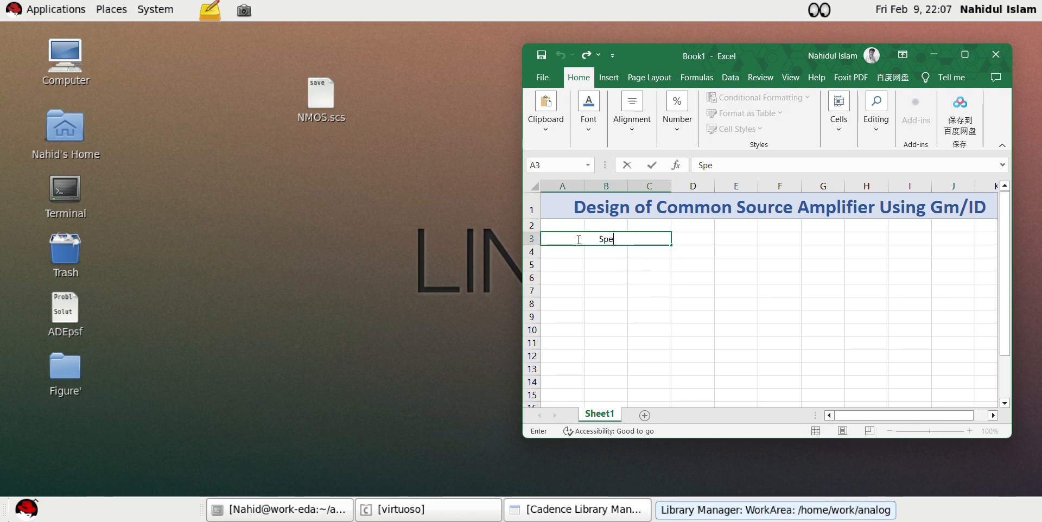
text(cification)
drag(636, 238, 578, 239)
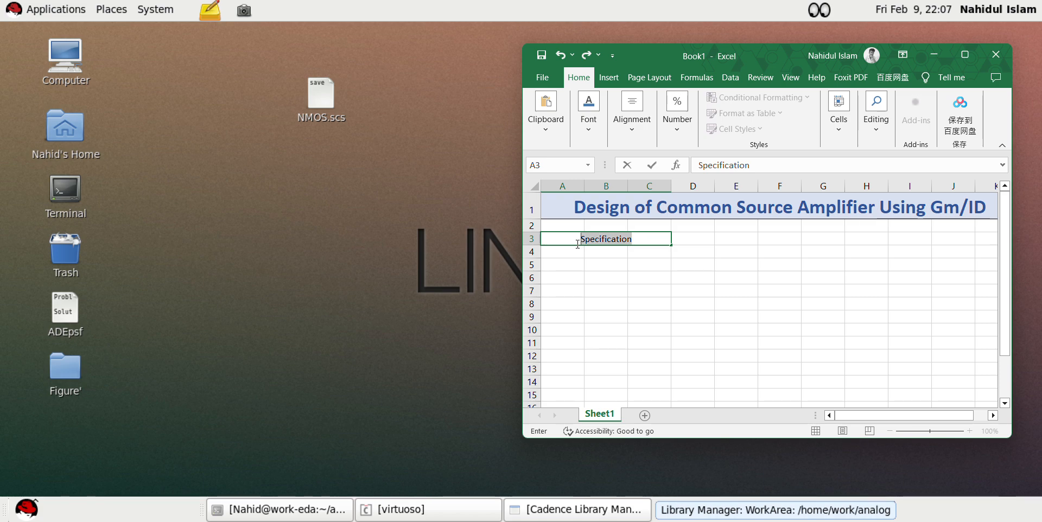
click(584, 221)
click(608, 288)
Fill row 4 with the gain specification: Av, 20 and dB in columns A to C
click(566, 252)
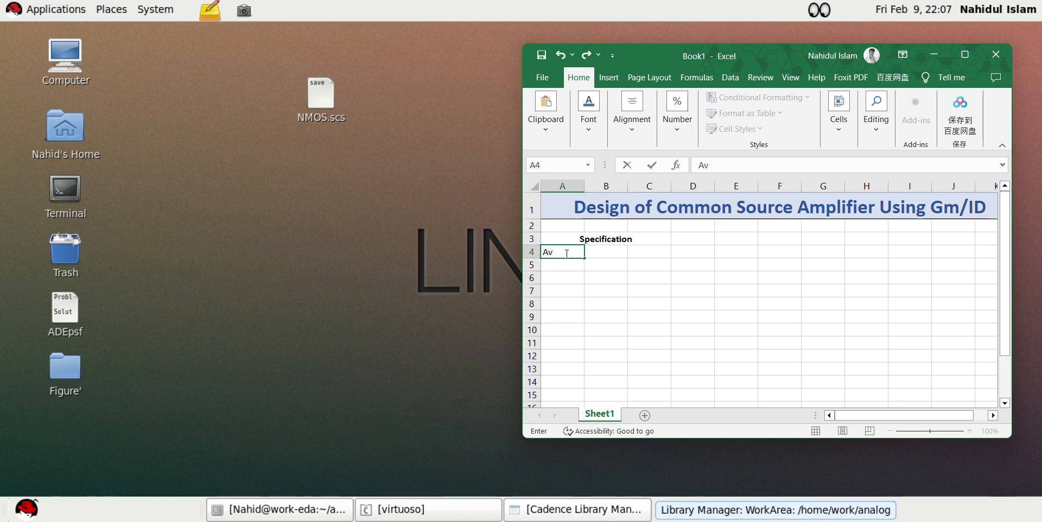
click(614, 251)
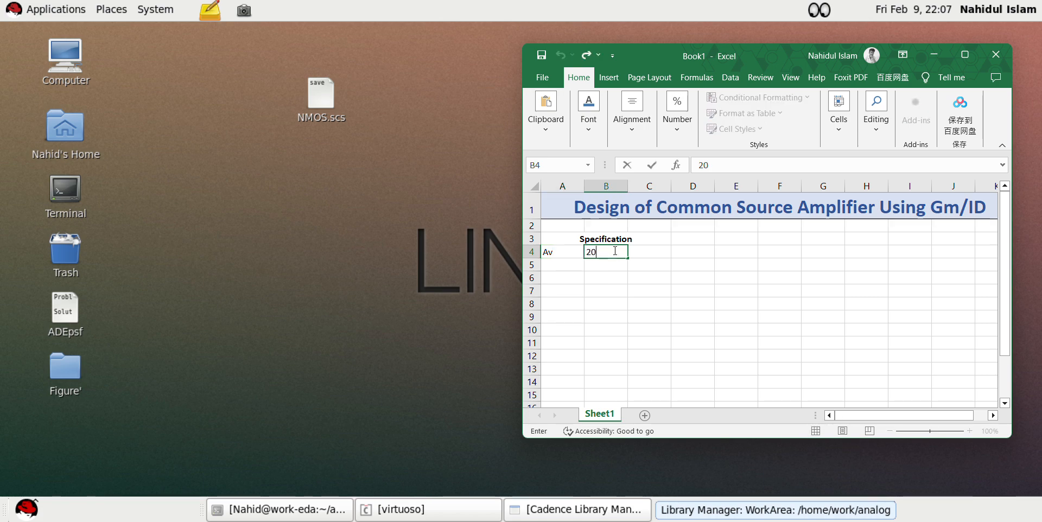
text(20)
click(653, 253)
text(dB)
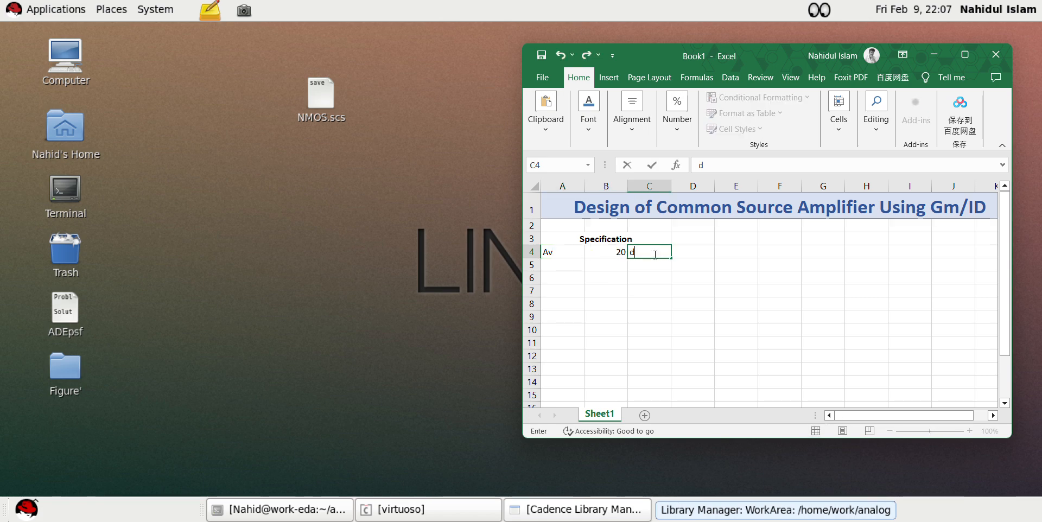
Fill row 5 with the bandwidth specification: GBW, 100 and MHz in columns A to C
click(561, 266)
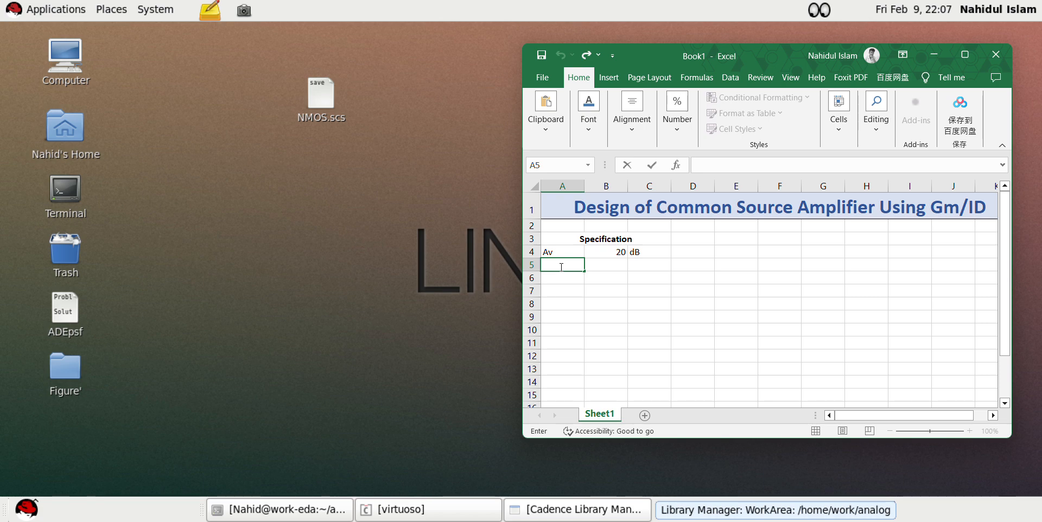
text(GBW)
double_click(604, 264)
text(100)
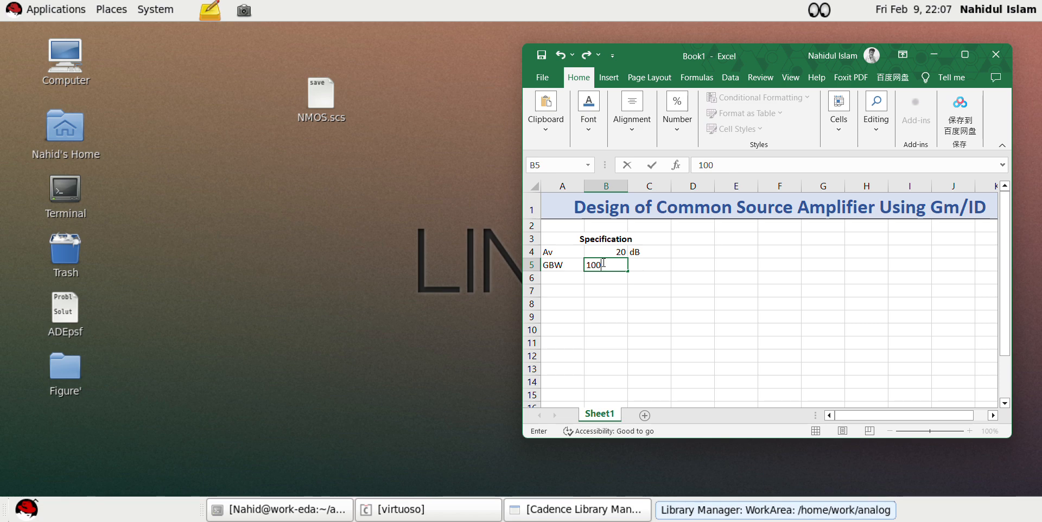
click(651, 264)
text(MHz)
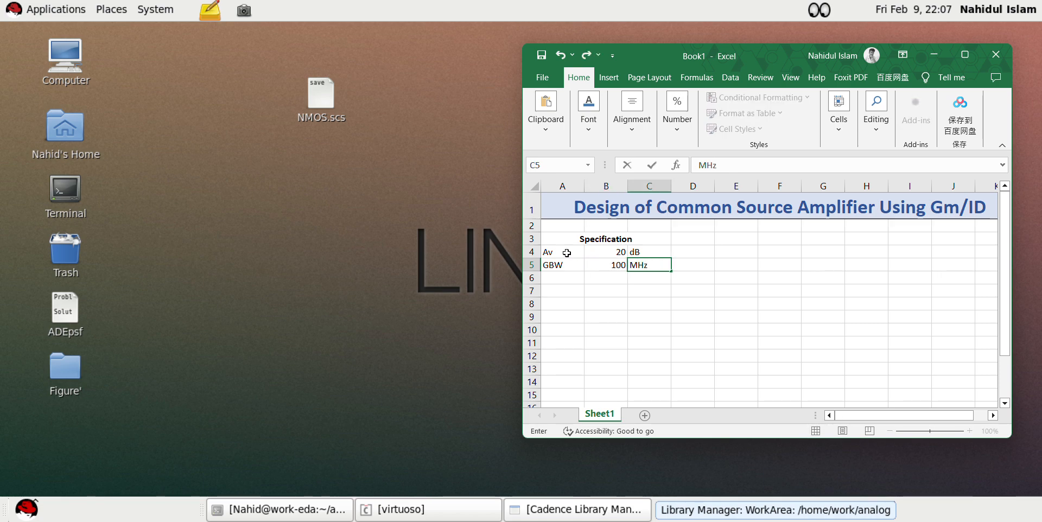
Append a "<" sign to the Av and GBW labels in A4 and A5
click(566, 253)
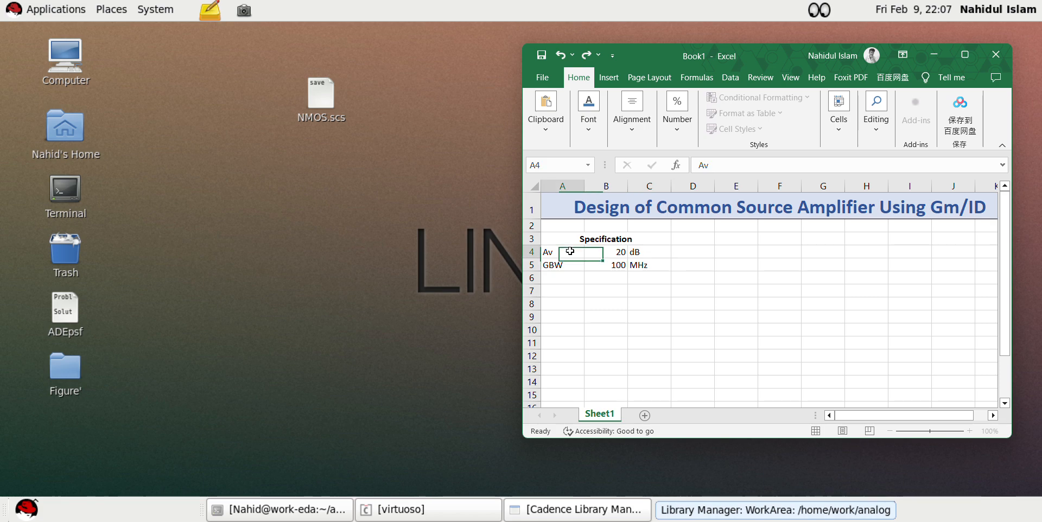
double_click(579, 251)
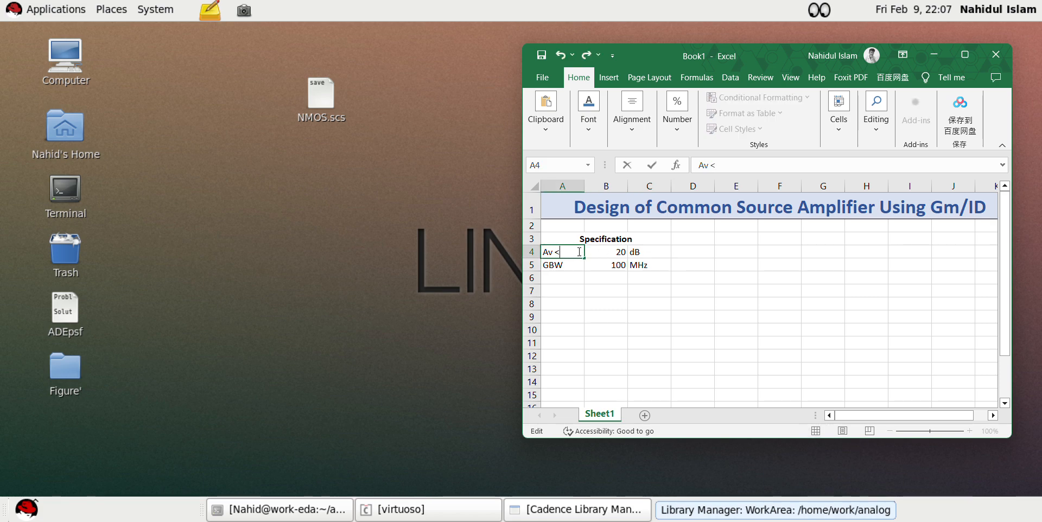
text(<)
click(579, 264)
double_click(580, 266)
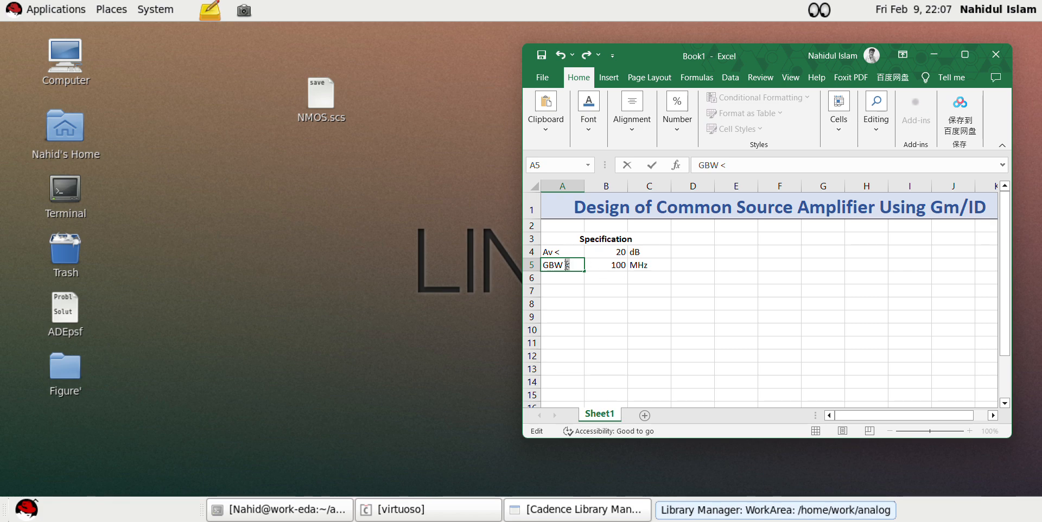
Format the "<" signs after the GBW and Av labels in bold red
double_click(566, 265)
click(604, 243)
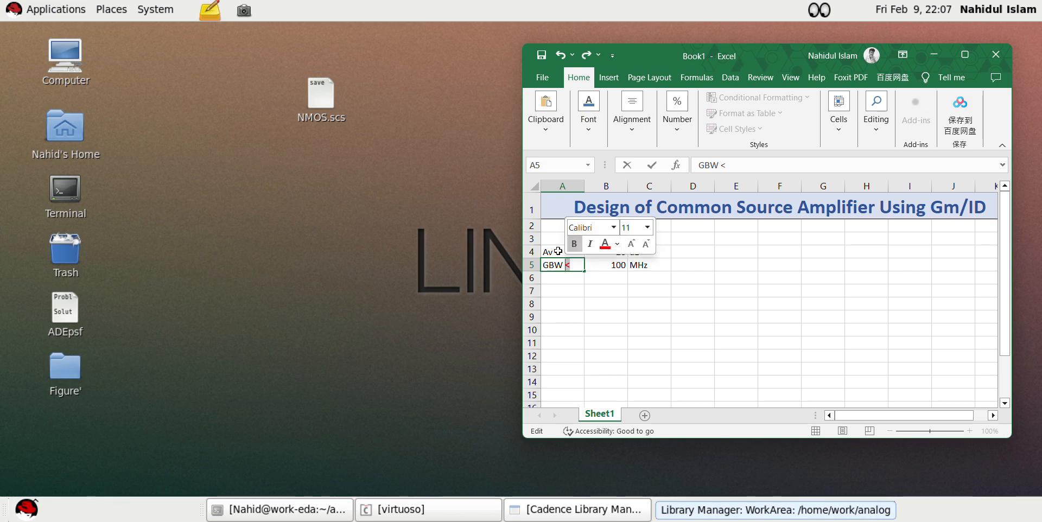
click(560, 251)
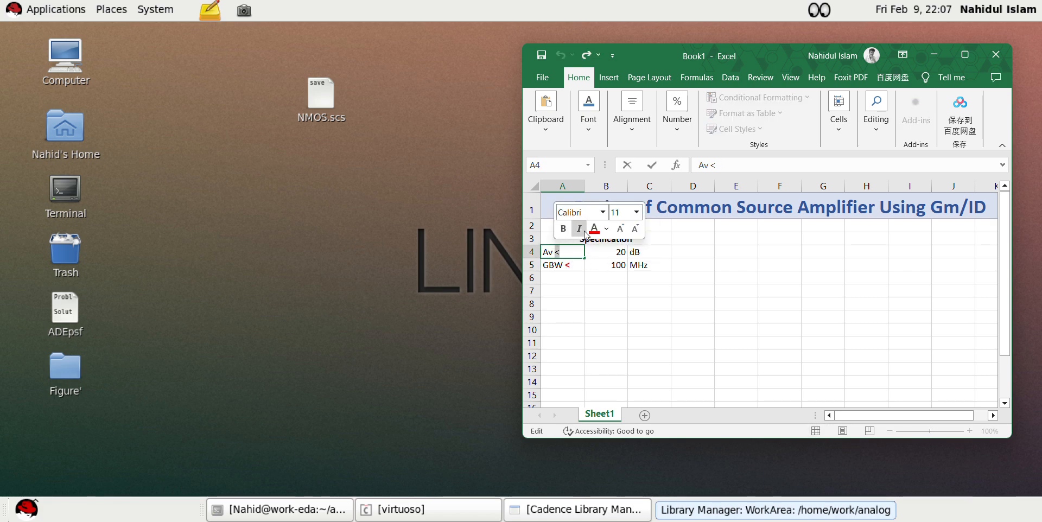
click(595, 229)
Fill row 6 with the load capacitance specification: CL, 1 and pF in columns A to C
click(570, 277)
double_click(570, 277)
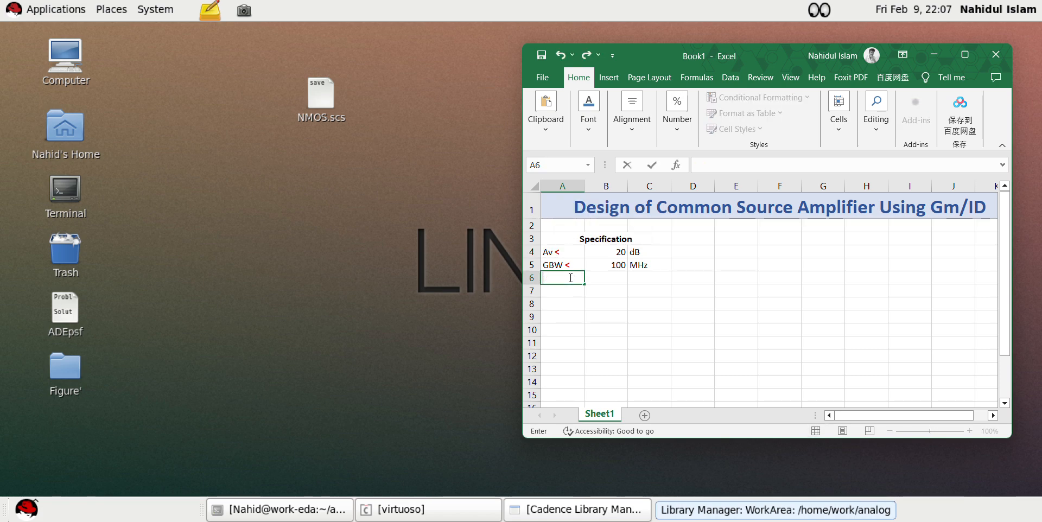
text(CL)
click(612, 277)
text(1)
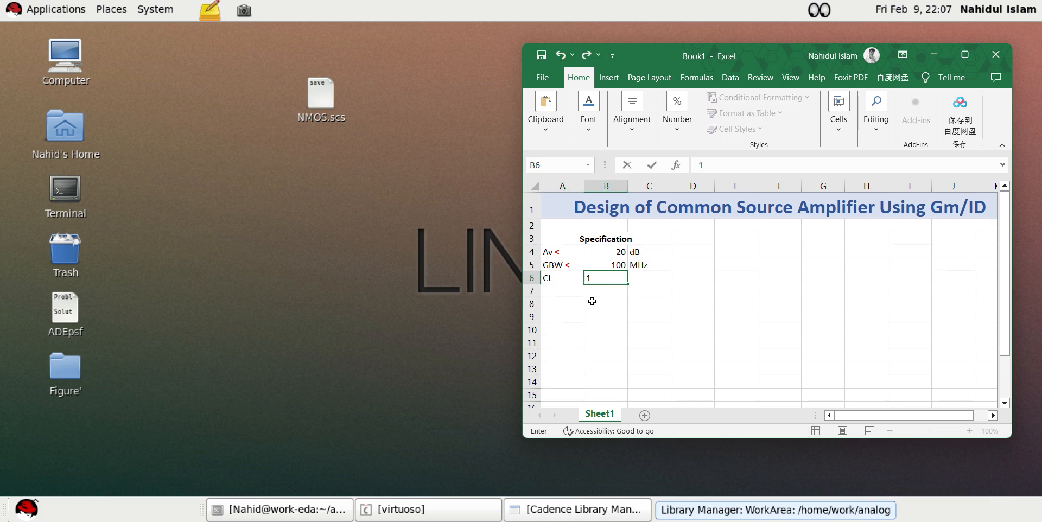
double_click(641, 275)
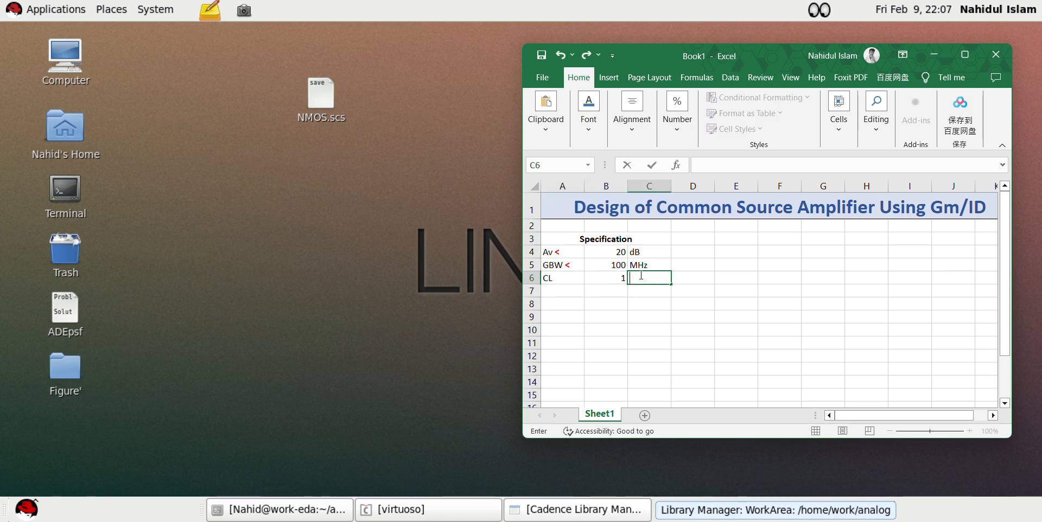
text(pF)
Fill row 7 with the supply specification: VDD, 1.5 and V in columns A to C
click(565, 292)
text(VDD)
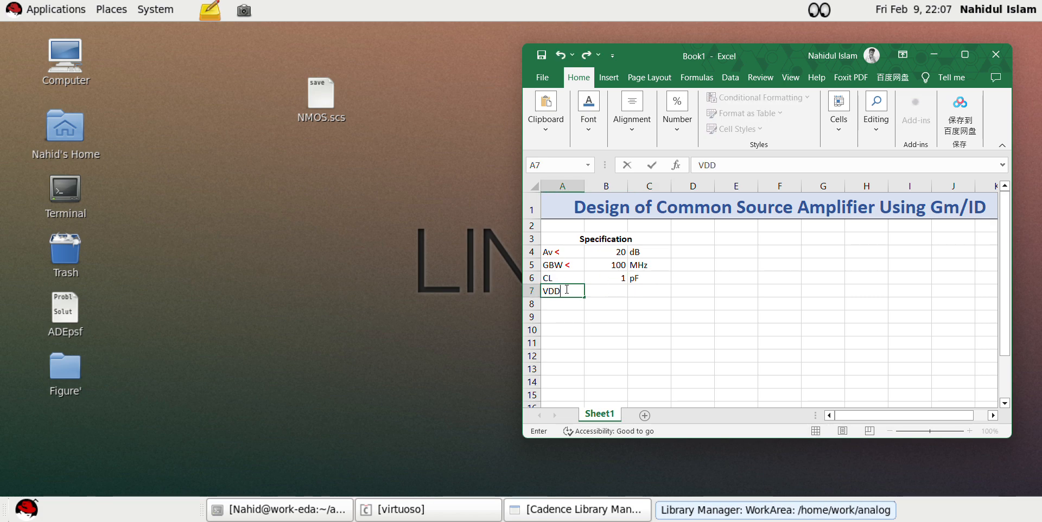
double_click(606, 293)
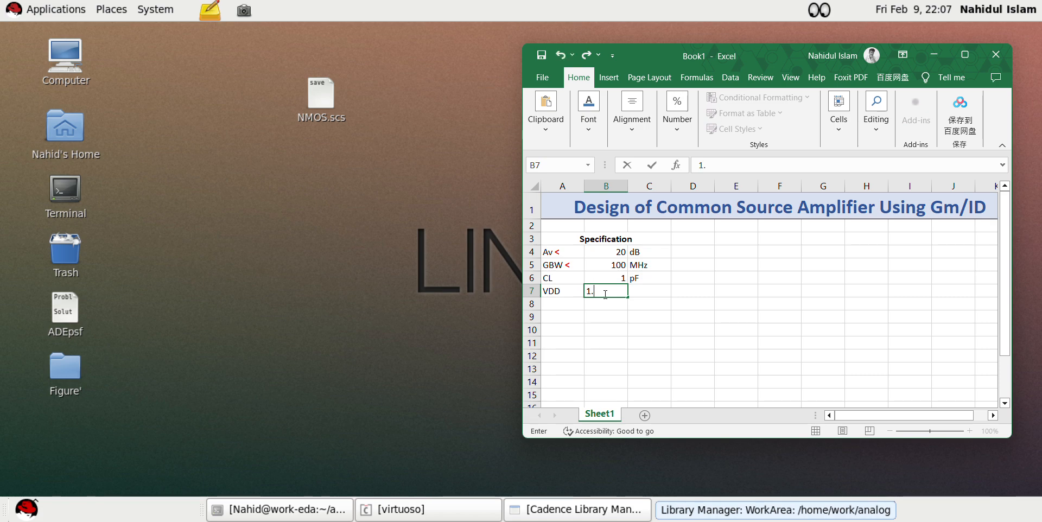
text(1.5)
click(656, 294)
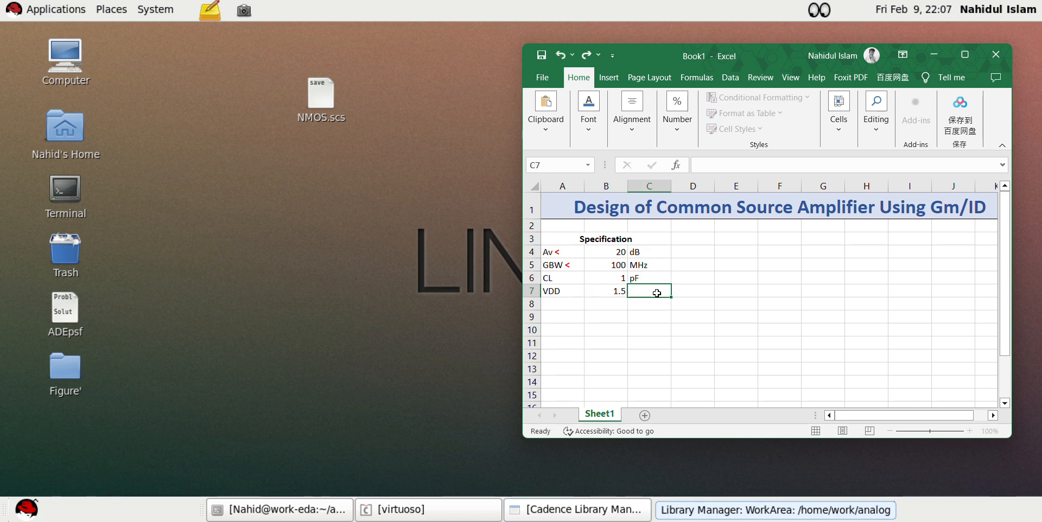
text(V)
click(655, 318)
click(643, 291)
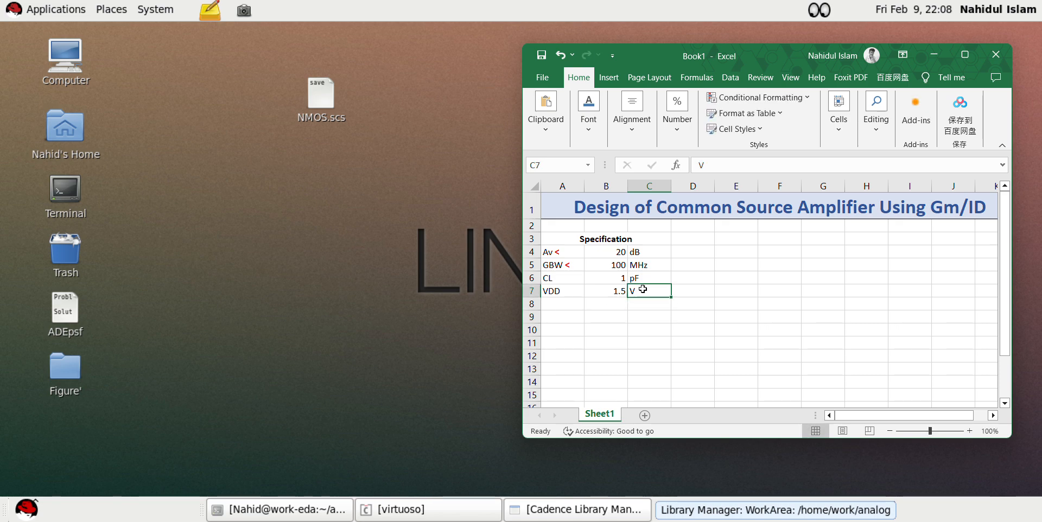
key(BackSpace)
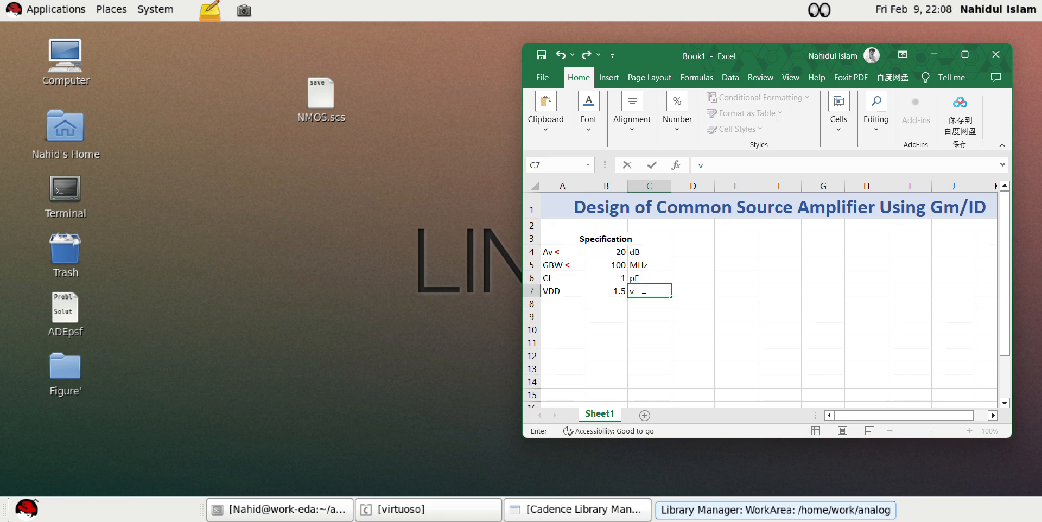
click(565, 302)
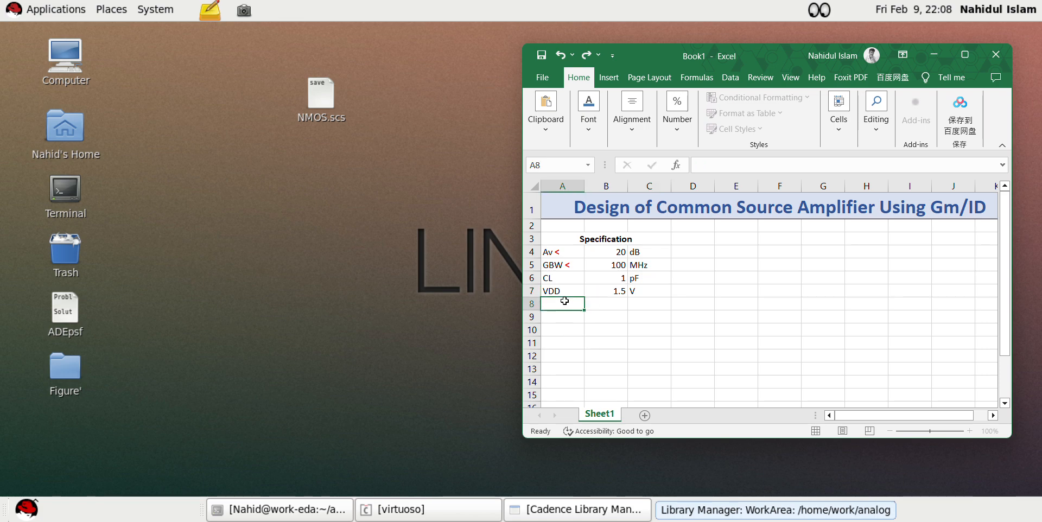
Center the contents of the specification table A3:C7 horizontally and vertically
click(577, 277)
drag(548, 240, 623, 290)
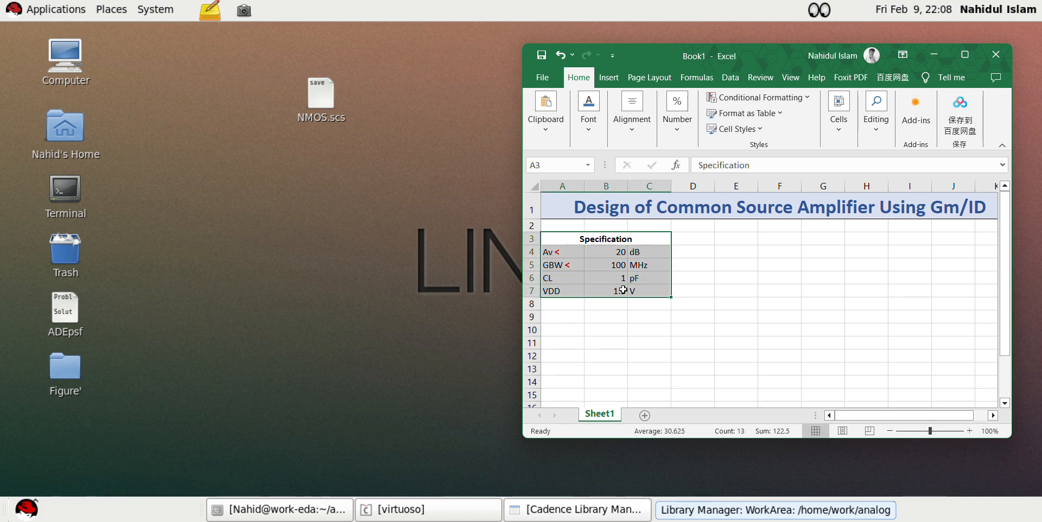
click(632, 122)
click(636, 163)
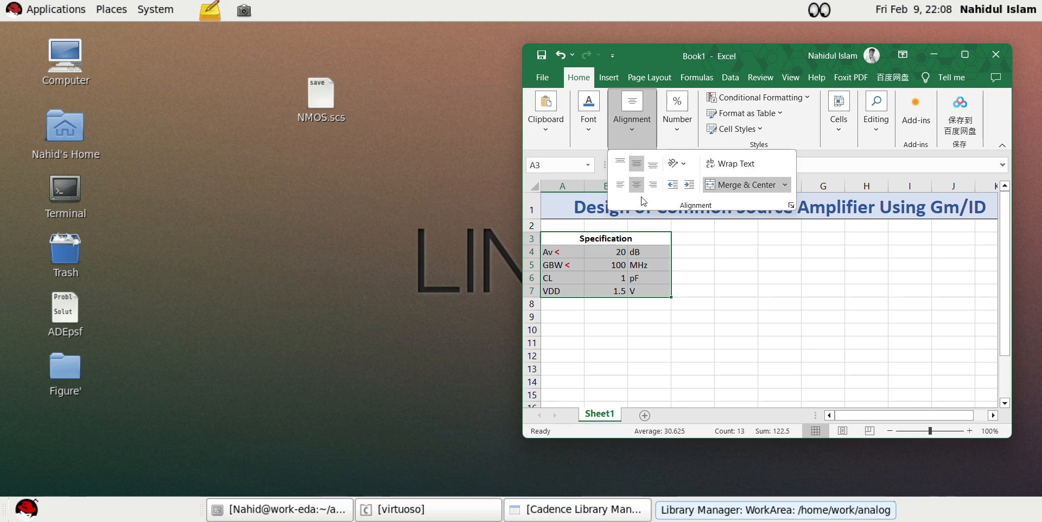
click(643, 187)
click(644, 188)
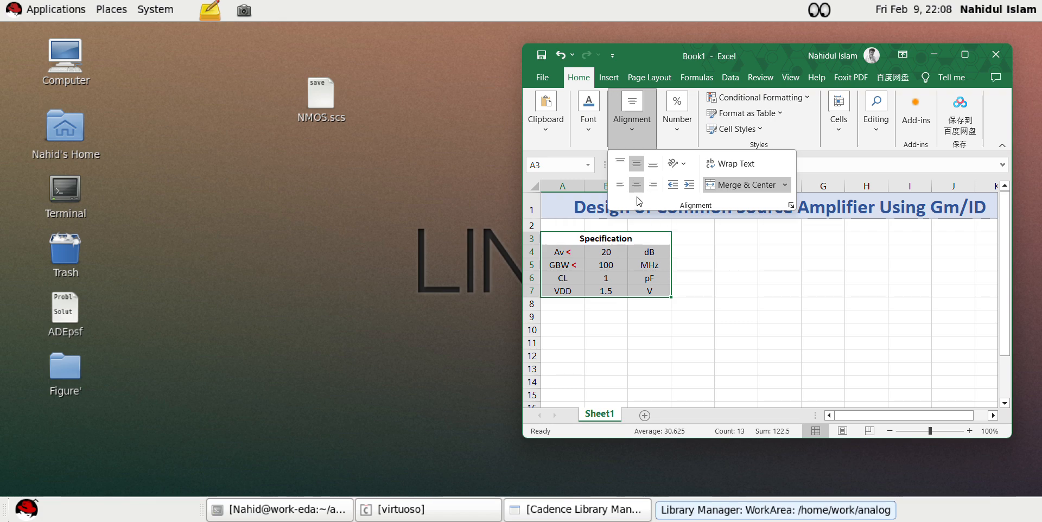
click(708, 260)
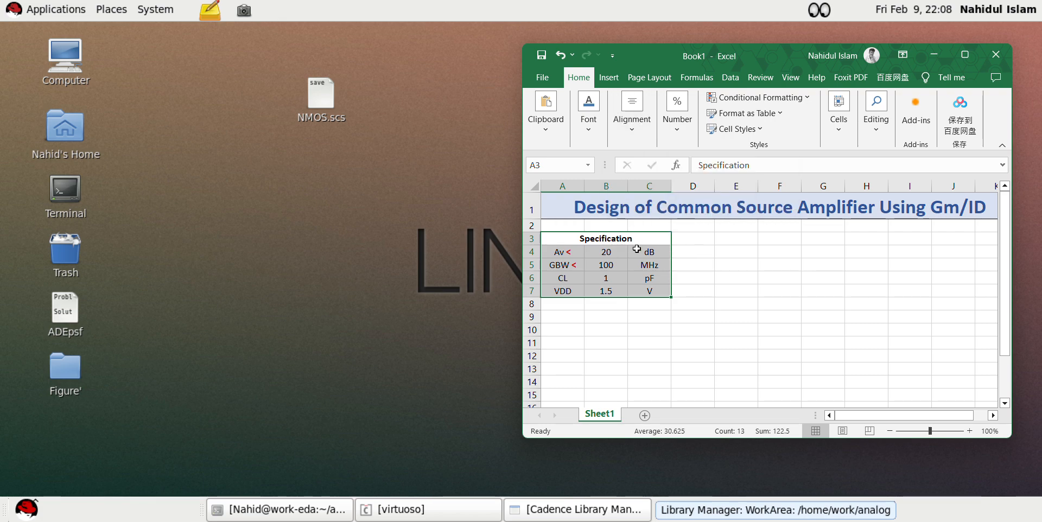
Apply borders around all cells of the specification table A3:C7
click(734, 250)
drag(554, 238, 661, 292)
right_click(658, 241)
key(Escape)
click(588, 114)
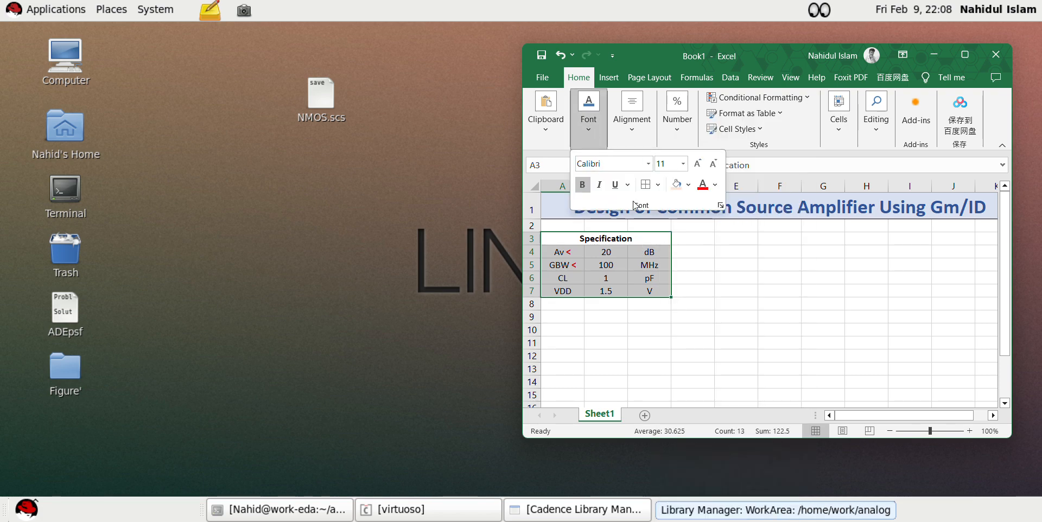
click(654, 254)
Fill the "Specification" heading cell with a light orange background
click(609, 241)
click(589, 114)
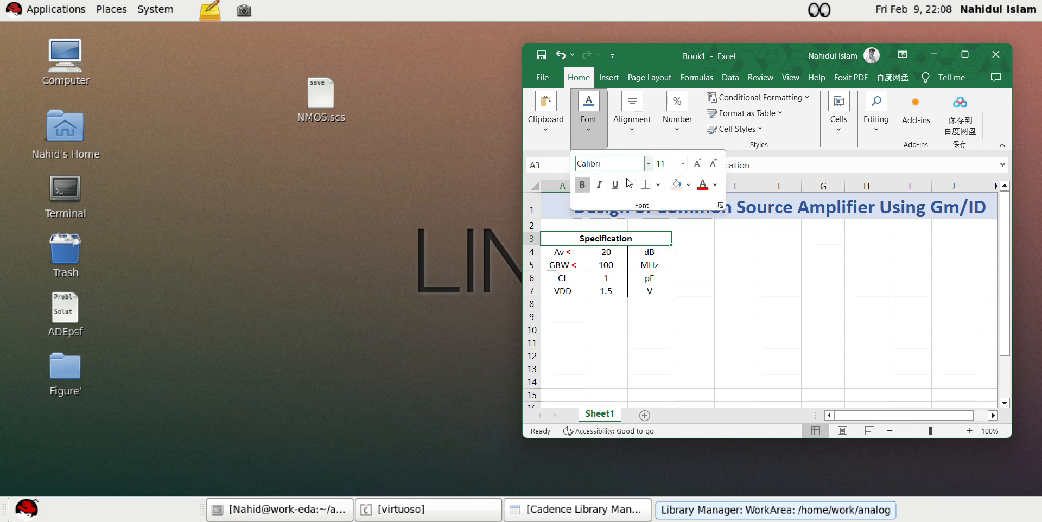
click(678, 186)
click(725, 261)
click(731, 273)
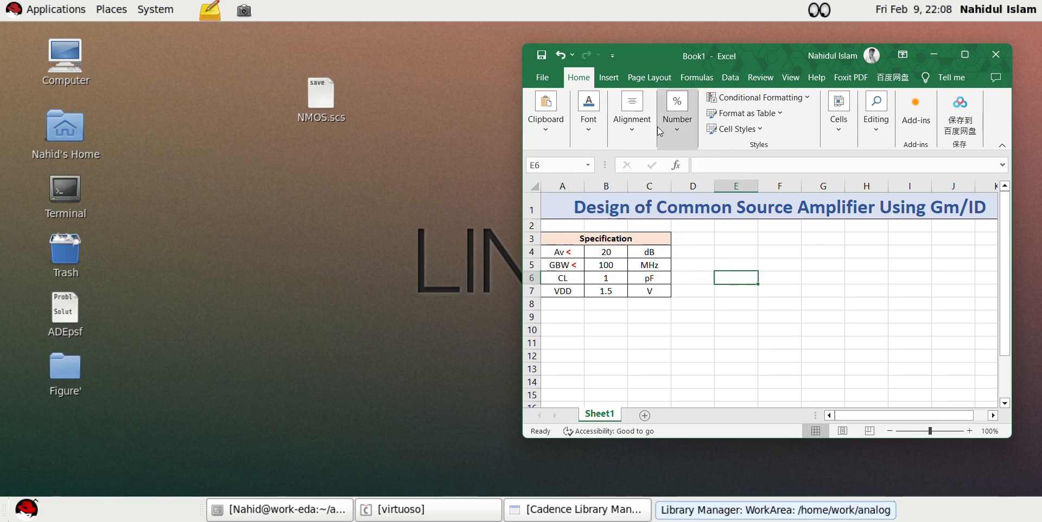
click(544, 59)
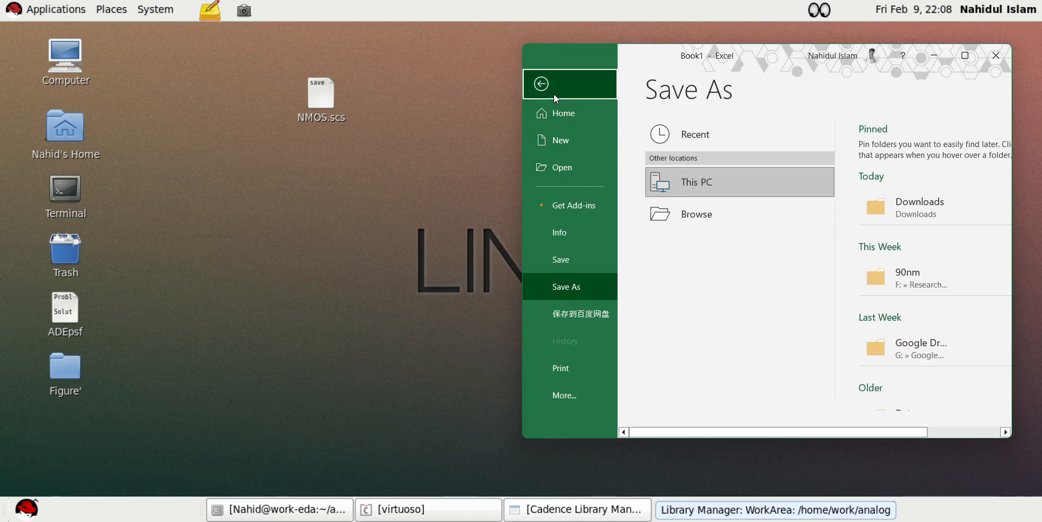
click(541, 83)
click(704, 261)
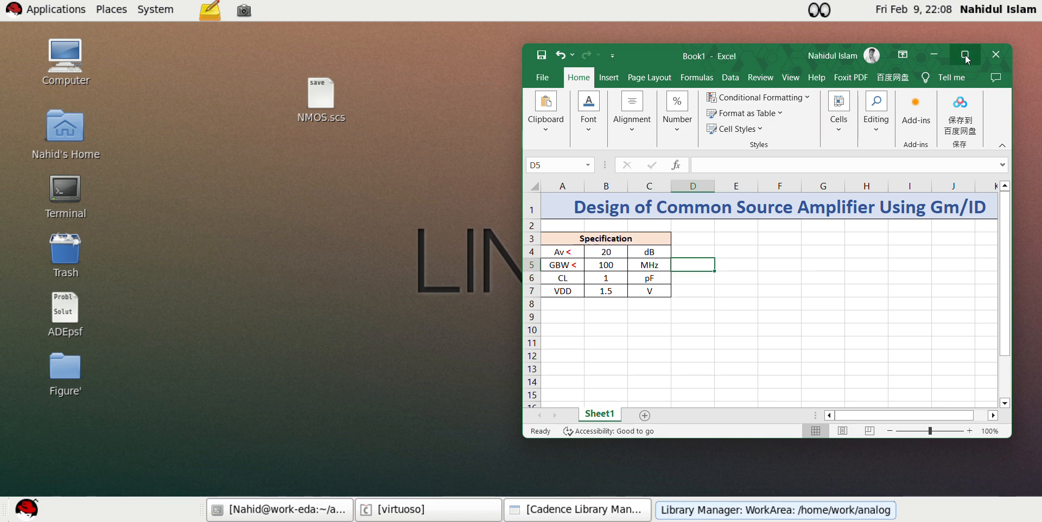
Switch from the spreadsheet to the Cadence Library Manager and select the NMOS_Ch cell in Analog_Tutorial
click(934, 54)
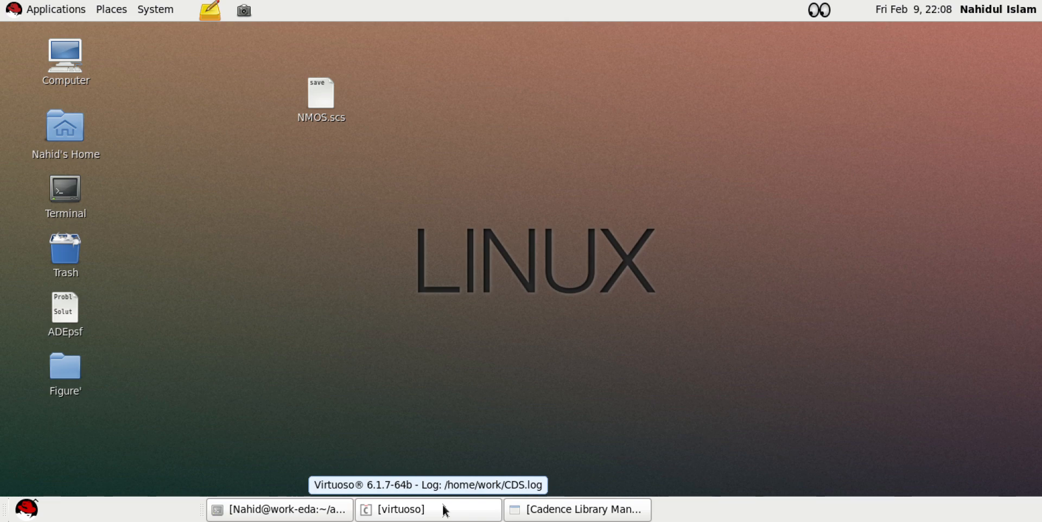
click(538, 510)
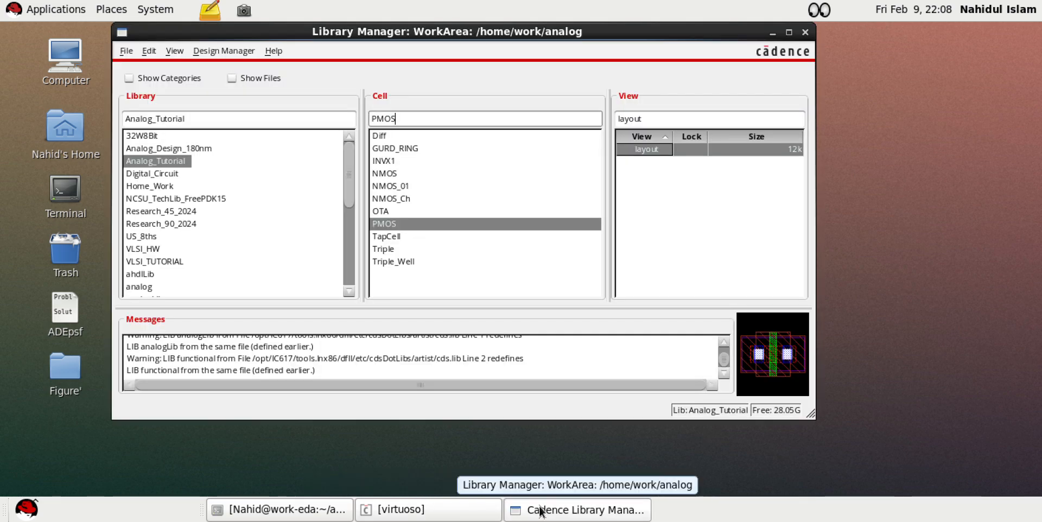
click(467, 199)
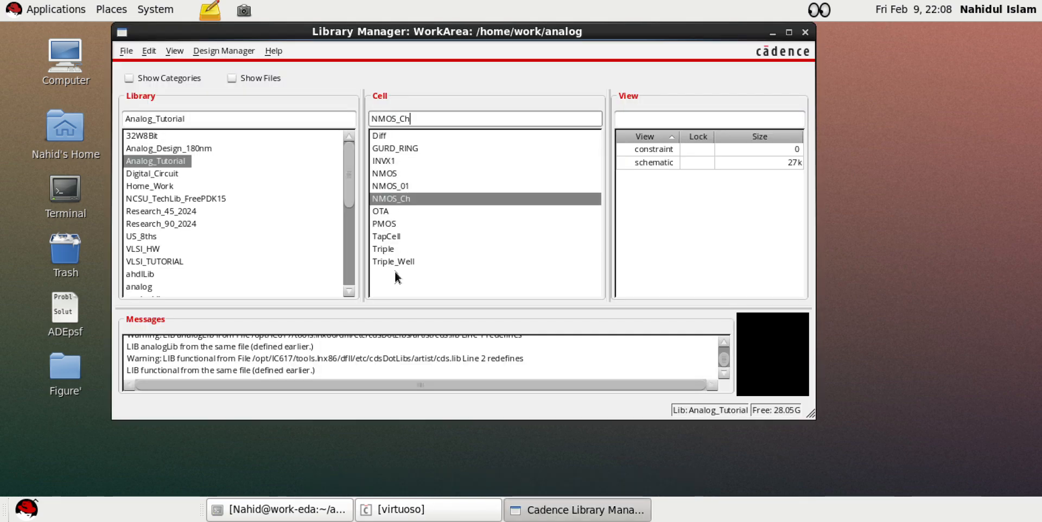
Create a schematic cell view named NMOS_OPT in the Analog_Tutorial library and open it in Schematic Editor XL
click(126, 50)
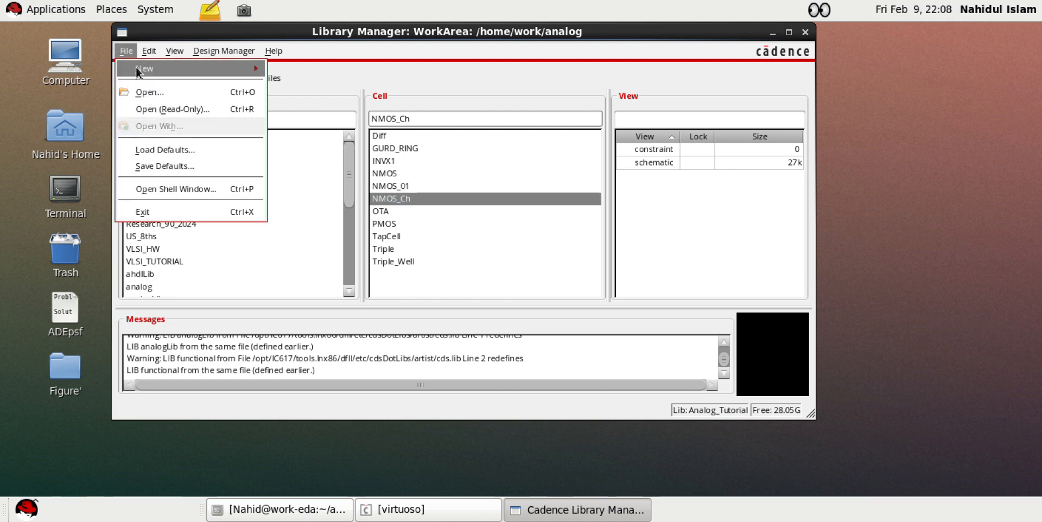
mouse_move(163, 68)
click(293, 88)
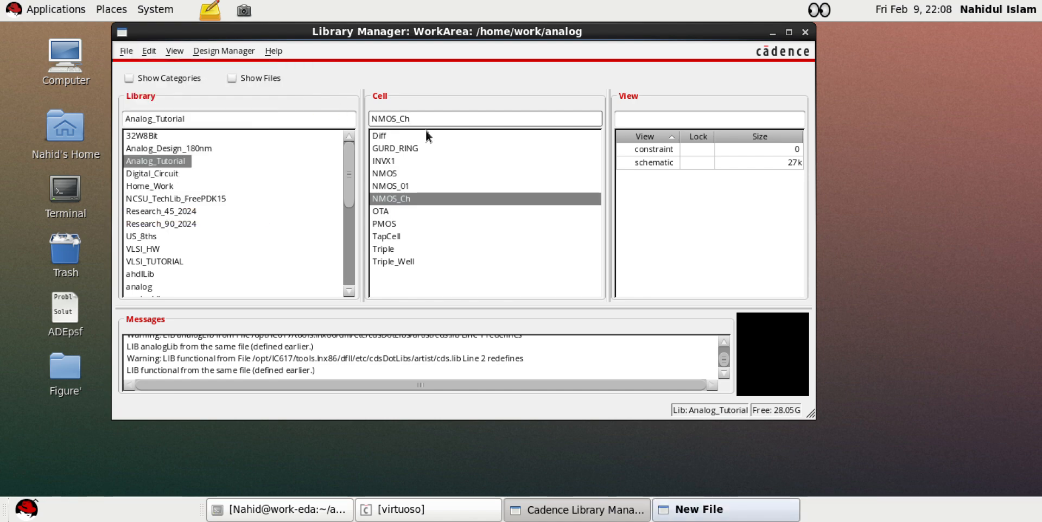
click(753, 509)
drag(434, 96, 380, 97)
text(NMOS_OPT)
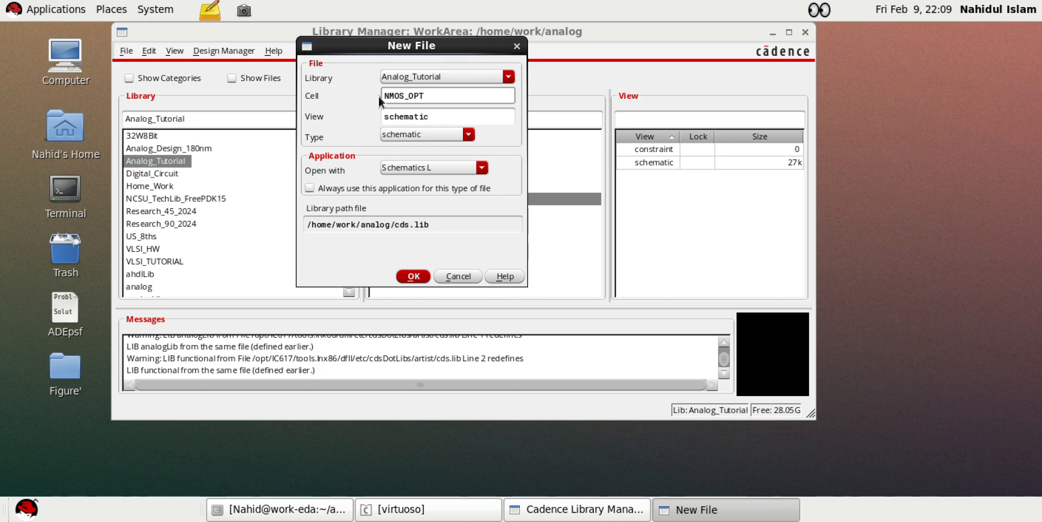
click(404, 167)
click(420, 270)
click(424, 171)
click(412, 275)
click(412, 276)
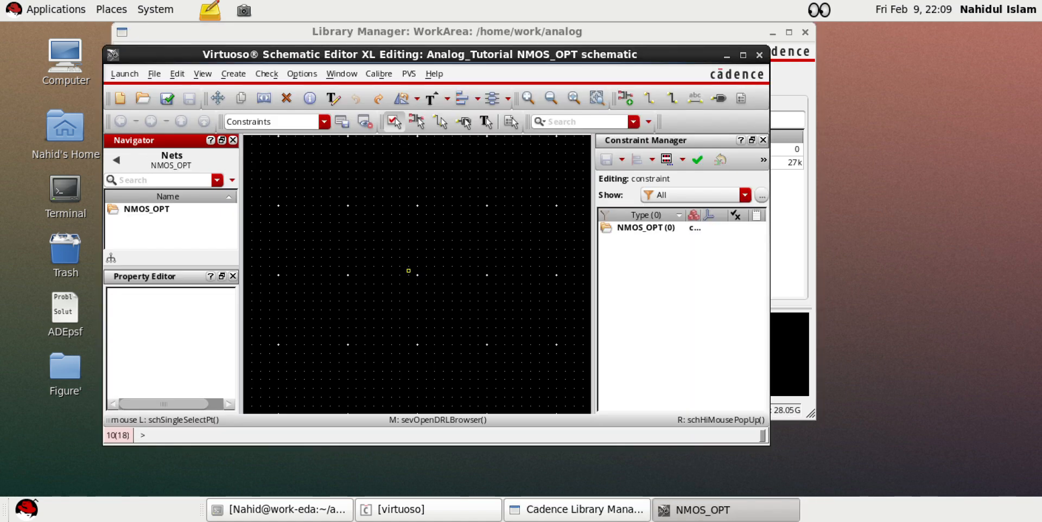
Place one nmos1v transistor symbol from the gpdk045 library in the middle of the empty schematic
key(i)
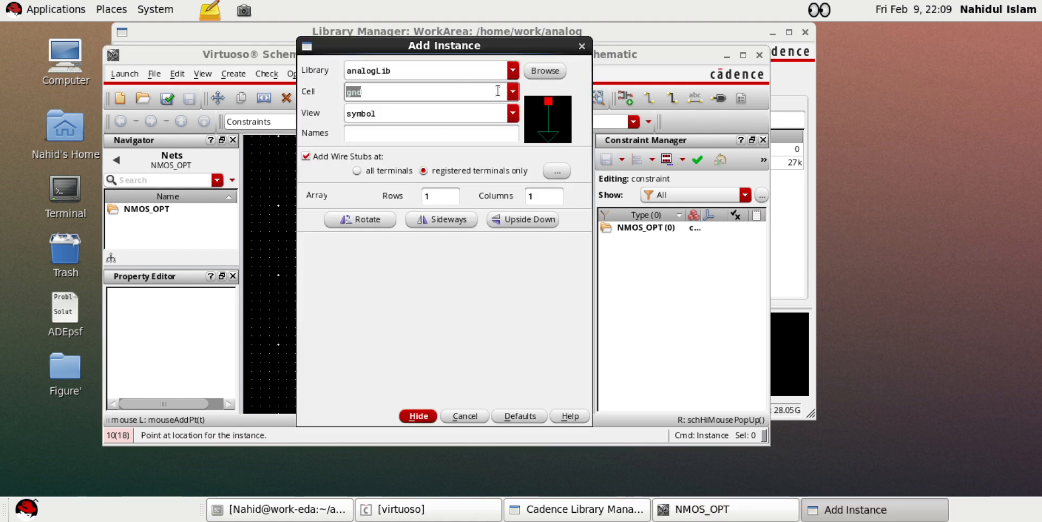
click(512, 70)
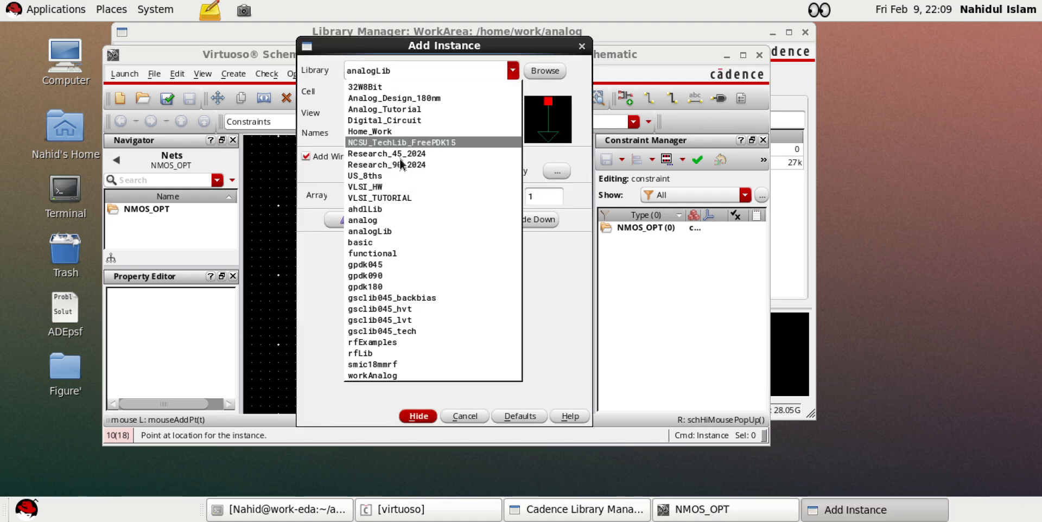
click(399, 265)
click(391, 94)
text(nmos1v)
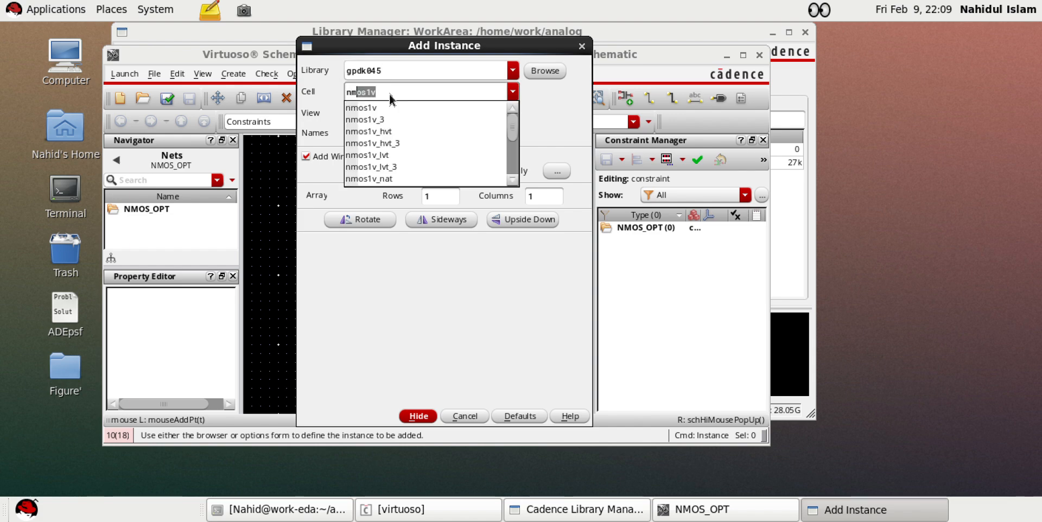
click(382, 108)
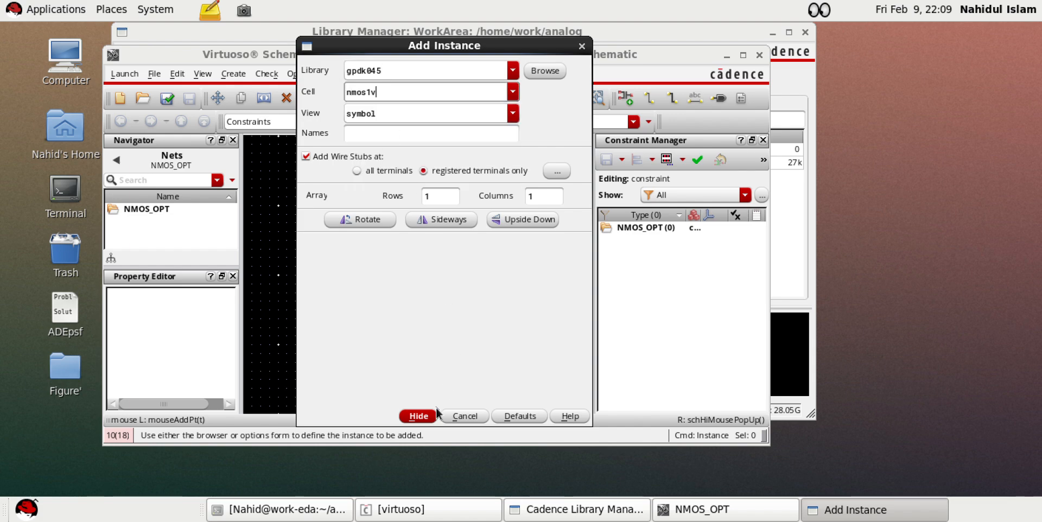
click(418, 416)
click(396, 286)
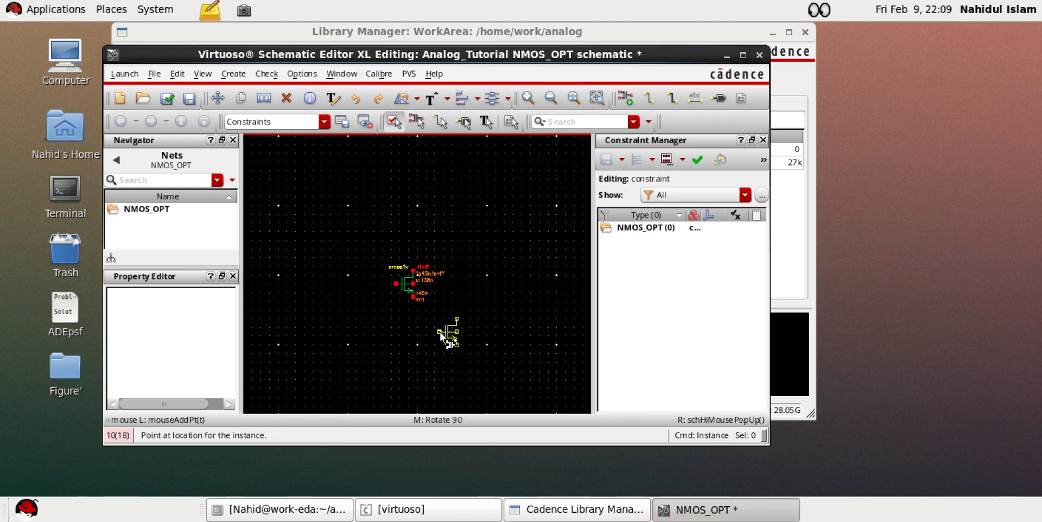
key(Escape)
key(f)
scroll(404, 302, down, 1)
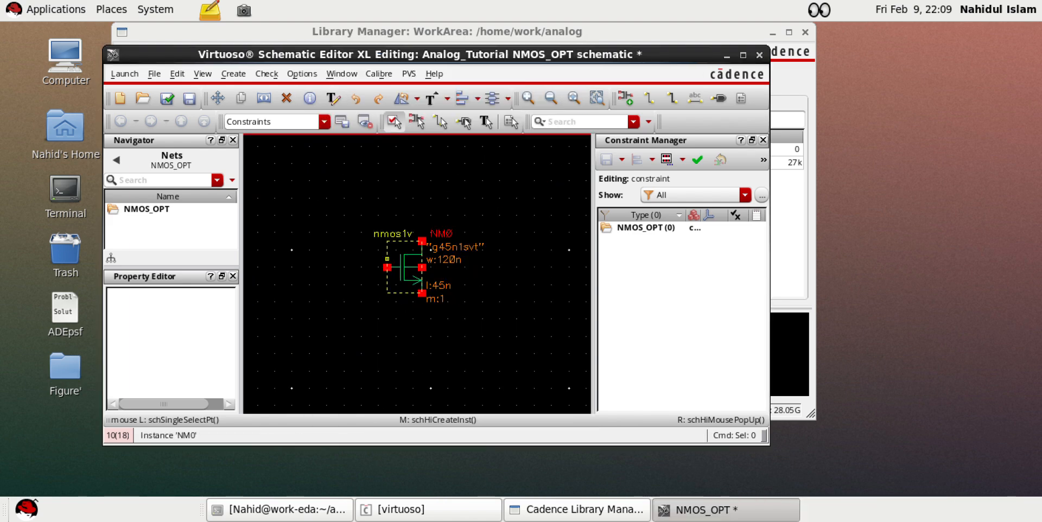
Draw straight wire stubs outward from the transistor's gate, source and drain terminals
key(w)
click(385, 267)
double_click(320, 267)
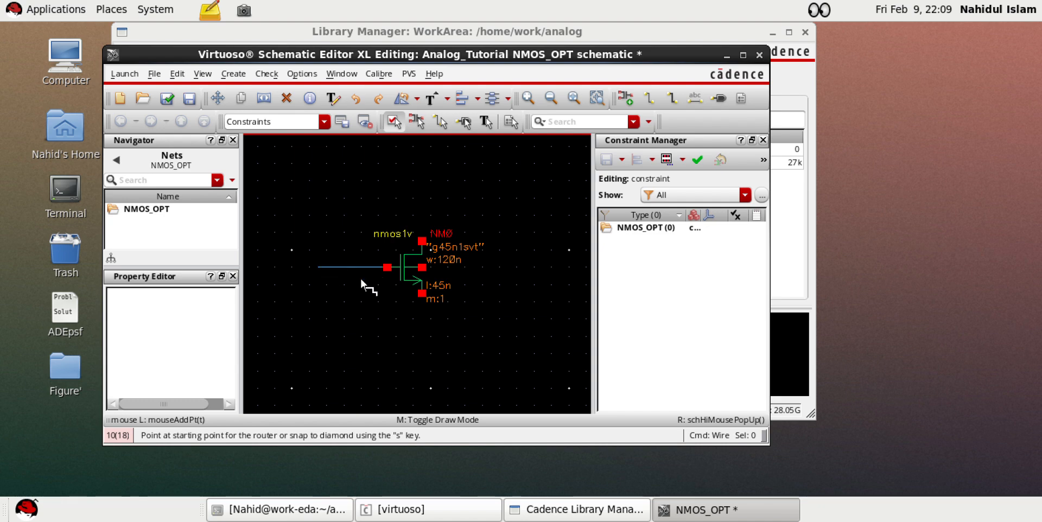
click(430, 294)
double_click(421, 343)
click(422, 242)
double_click(419, 172)
Route a wire from the transistor's bulk terminal around to the source wire
click(421, 269)
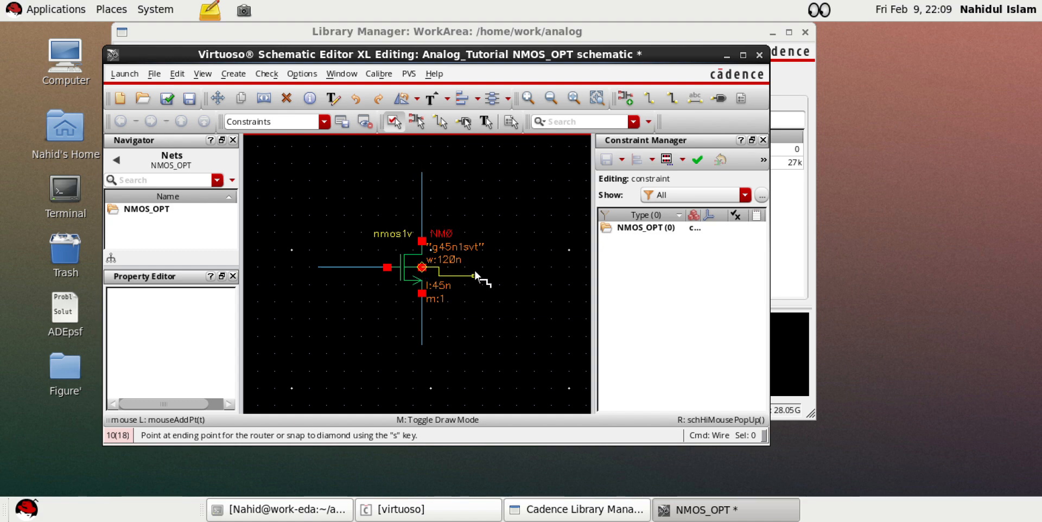
click(474, 319)
click(425, 322)
key(shift+z)
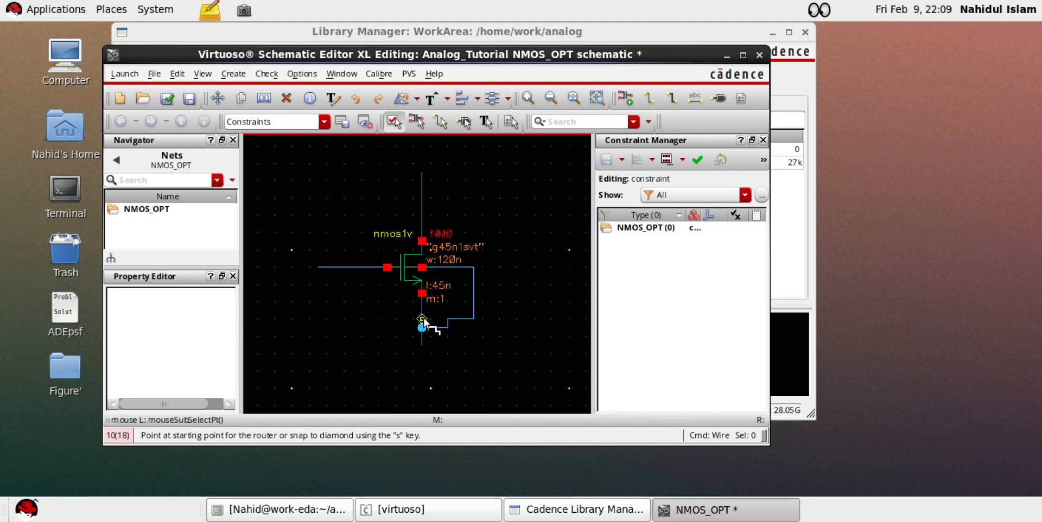
Delete the jogged segments of the bulk wire and redraw its end as a straight connection to the source wire
key(Escape)
key(Escape)
key(Delete)
click(448, 325)
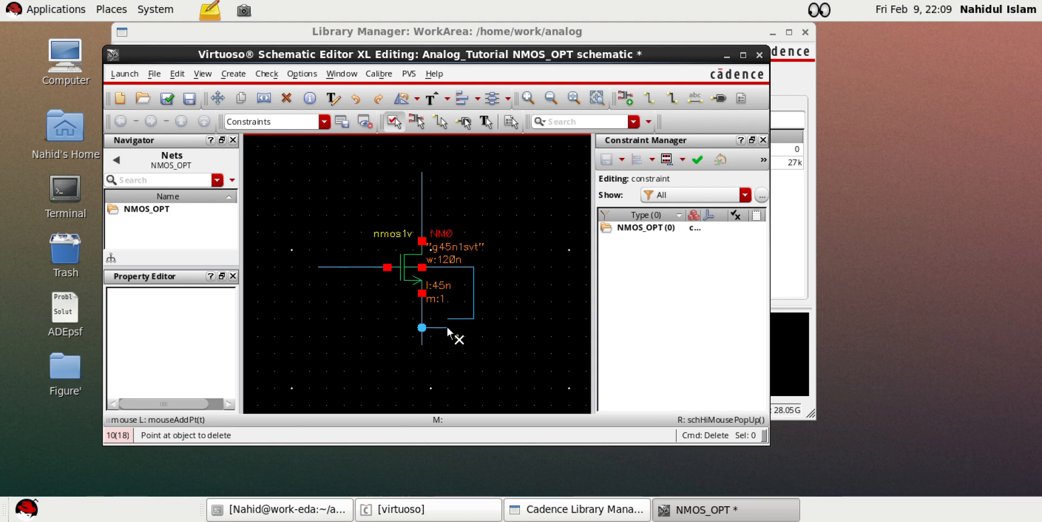
click(437, 328)
key(Escape)
key(w)
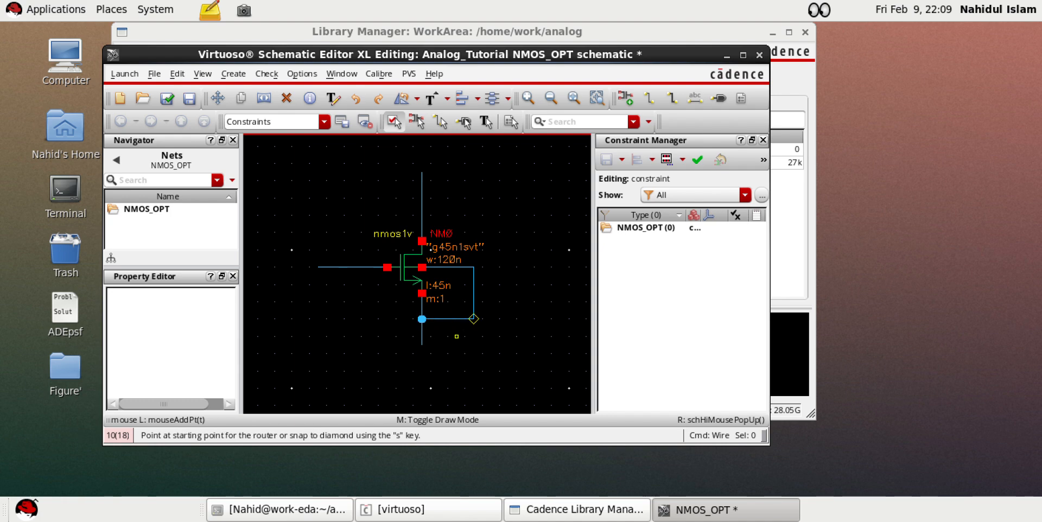
key(Escape)
Place two vdc sources from analogLib, one below the gate wire's free end and one on the transistor's drain-source side
key(shift+z)
scroll(461, 268, up, 1)
scroll(461, 267, down, 1)
scroll(422, 245, up, 1)
scroll(423, 245, down, 1)
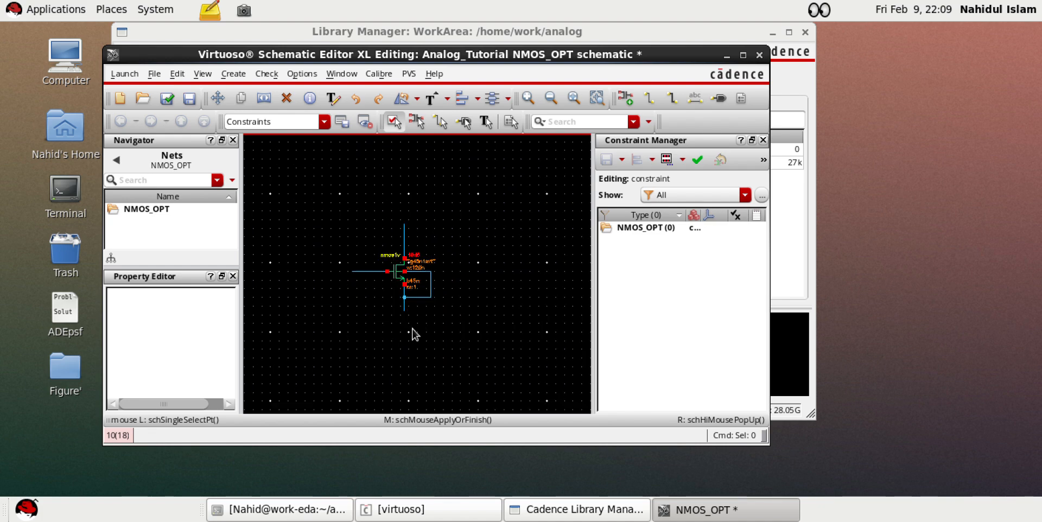
scroll(391, 316, up, 1)
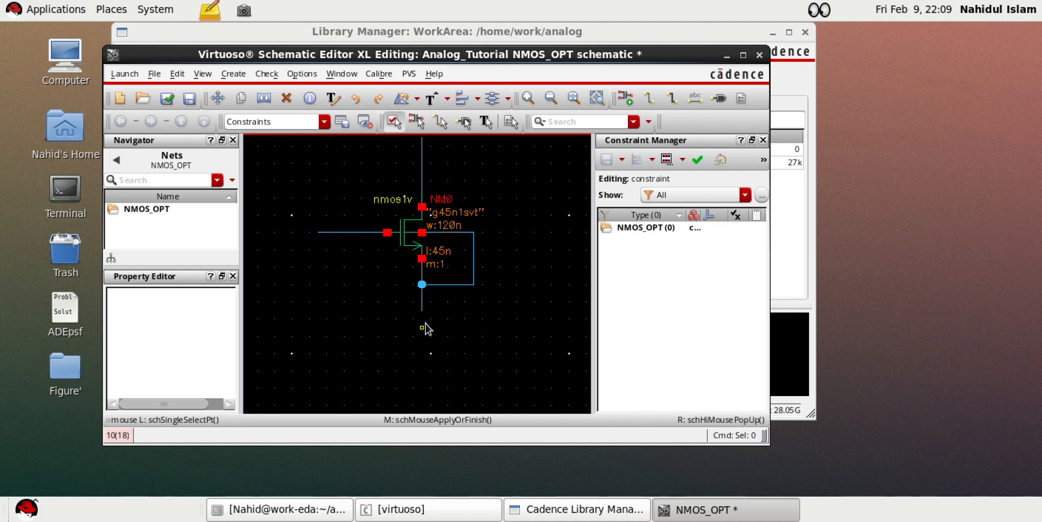
key(i)
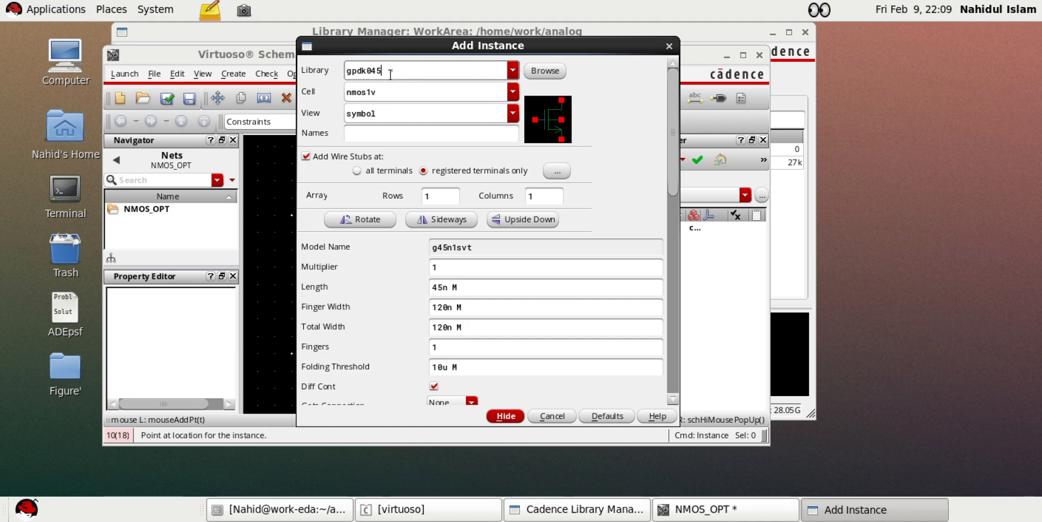
click(513, 70)
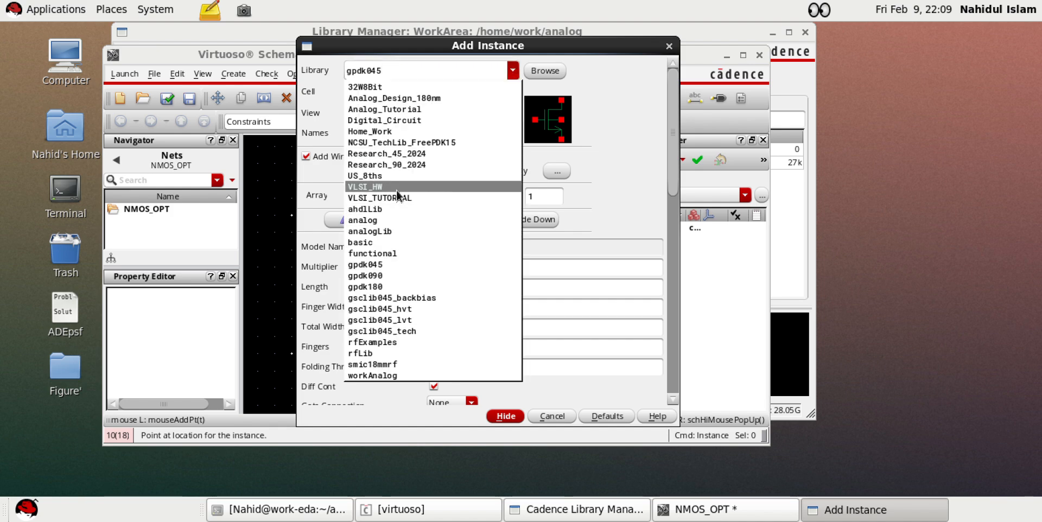
click(400, 232)
click(379, 91)
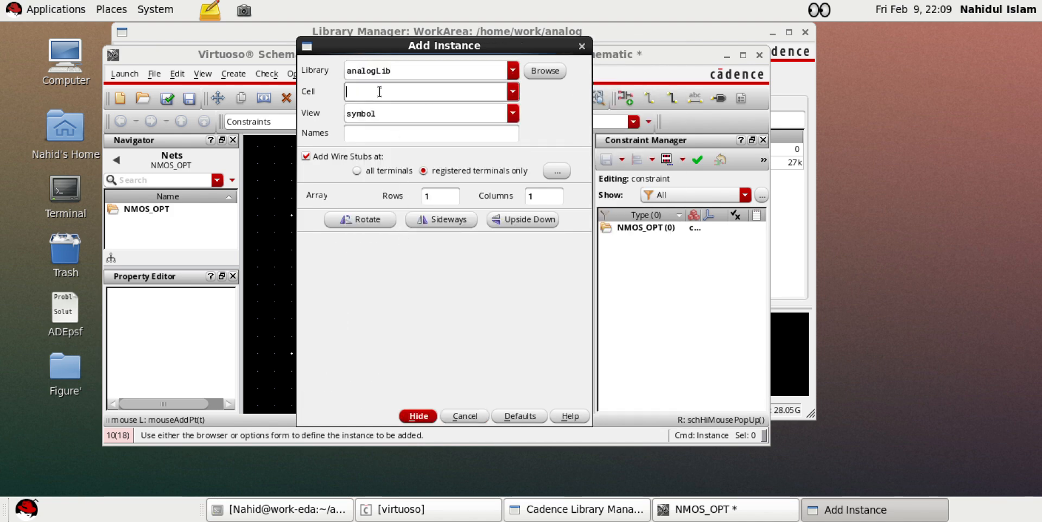
text(vdc)
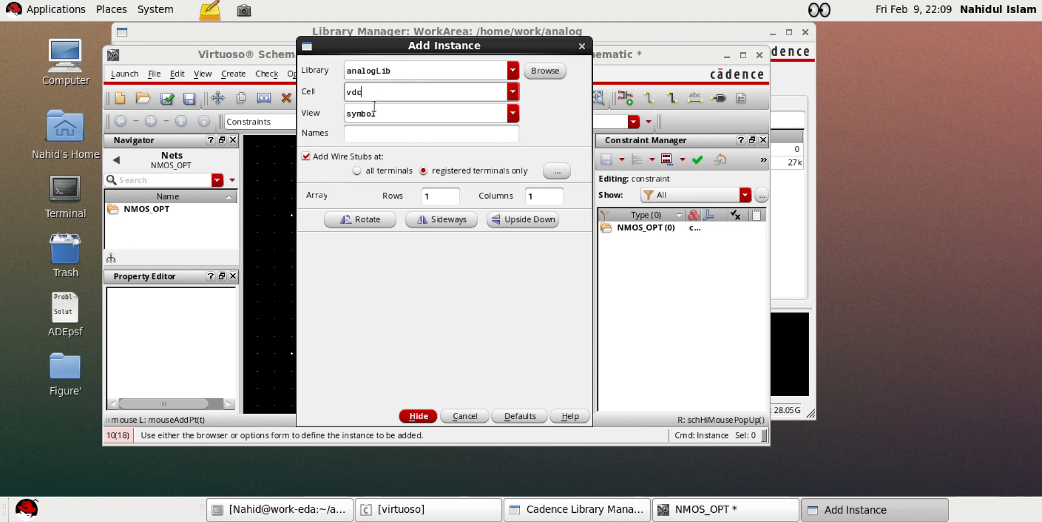
click(418, 416)
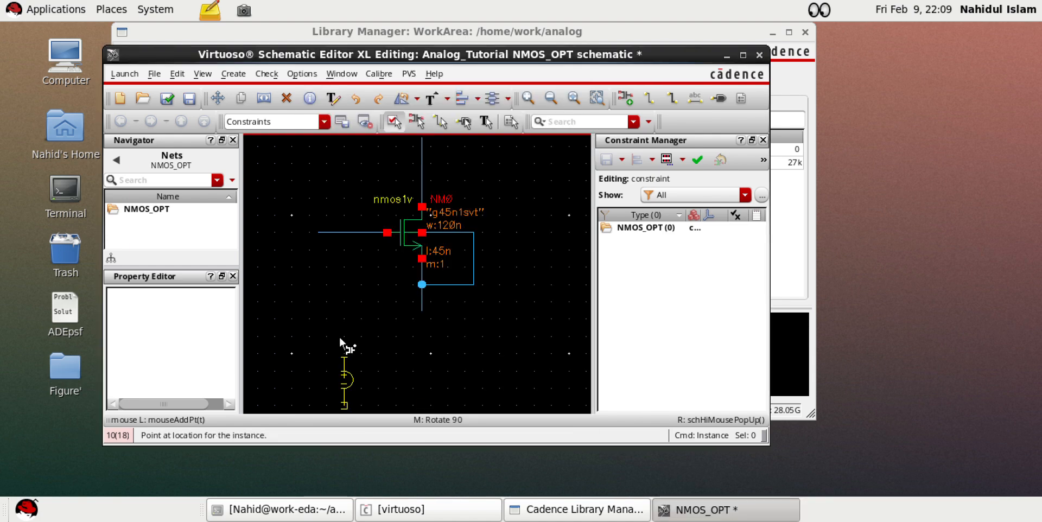
click(318, 253)
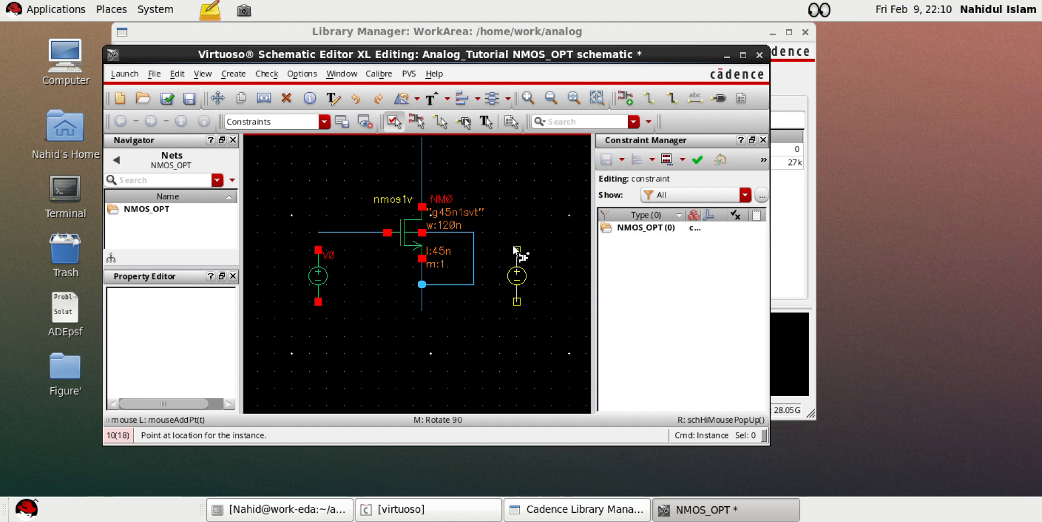
click(528, 242)
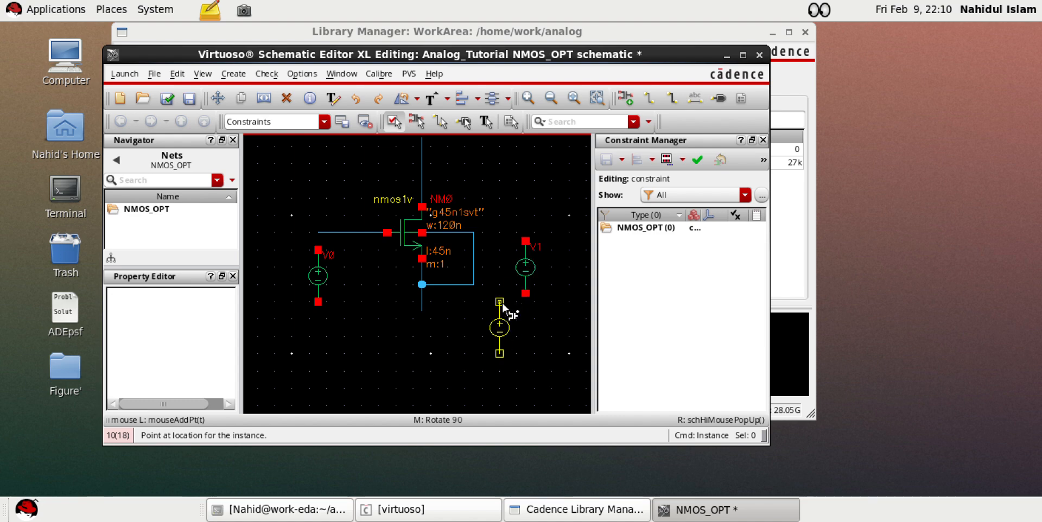
key(Escape)
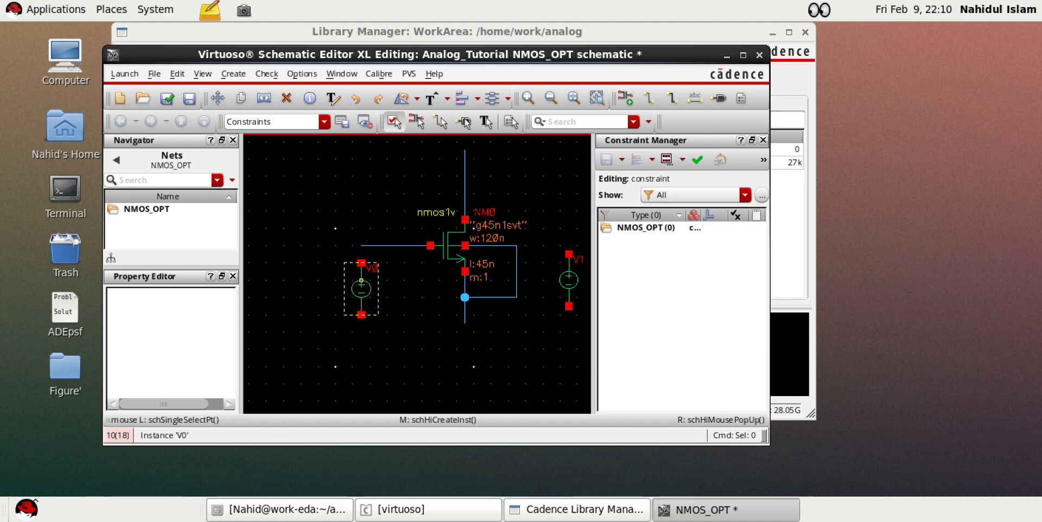
Wire source V0's positive terminal to the gate and the negative terminals of V0 and V1 to the transistor's source line
key(w)
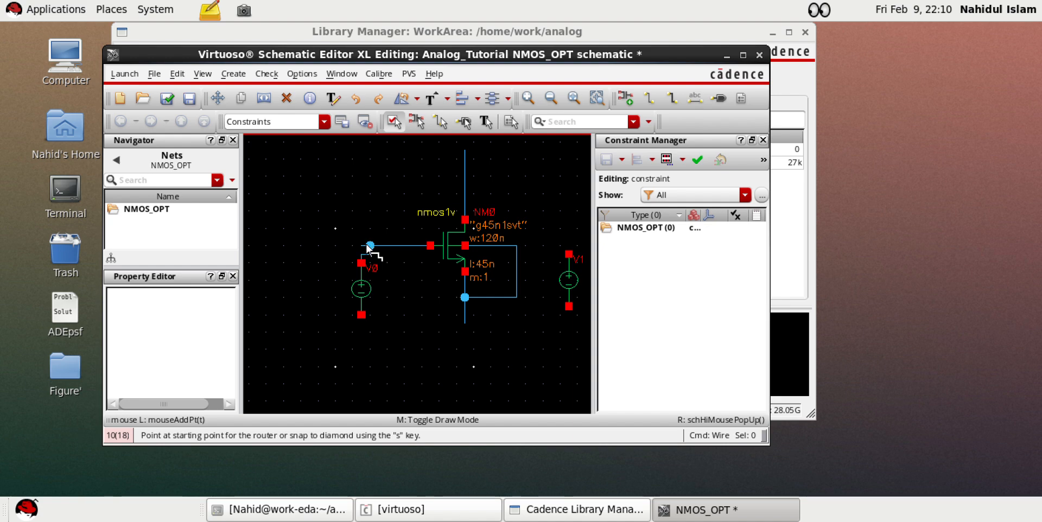
click(361, 263)
click(361, 245)
click(361, 315)
click(465, 358)
click(569, 306)
click(467, 359)
Wire source V1's positive terminal to the transistor's drain, then check and save the schematic
ctrl+scroll(455, 340, down, 2)
click(512, 297)
click(460, 246)
ctrl+scroll(461, 268, up, 2)
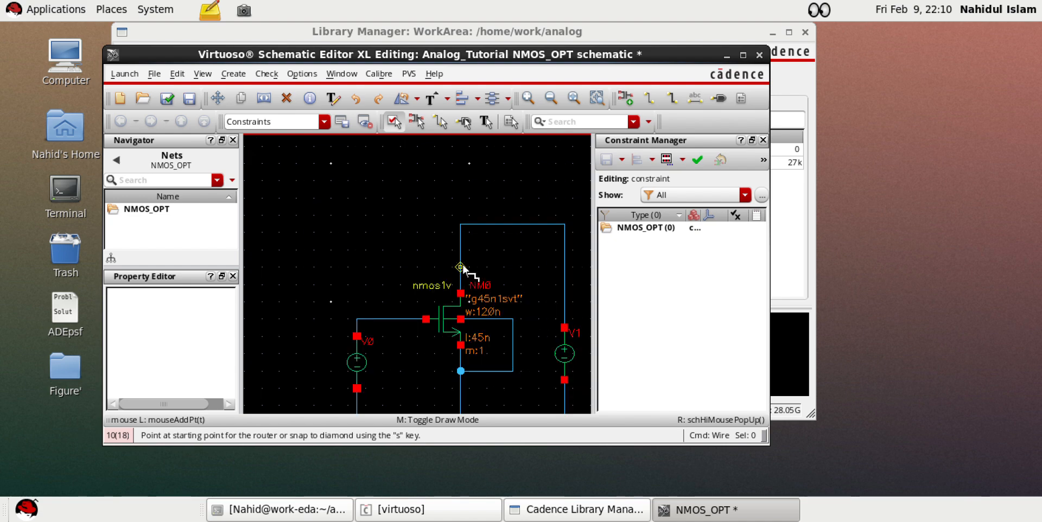
key(Escape)
click(165, 105)
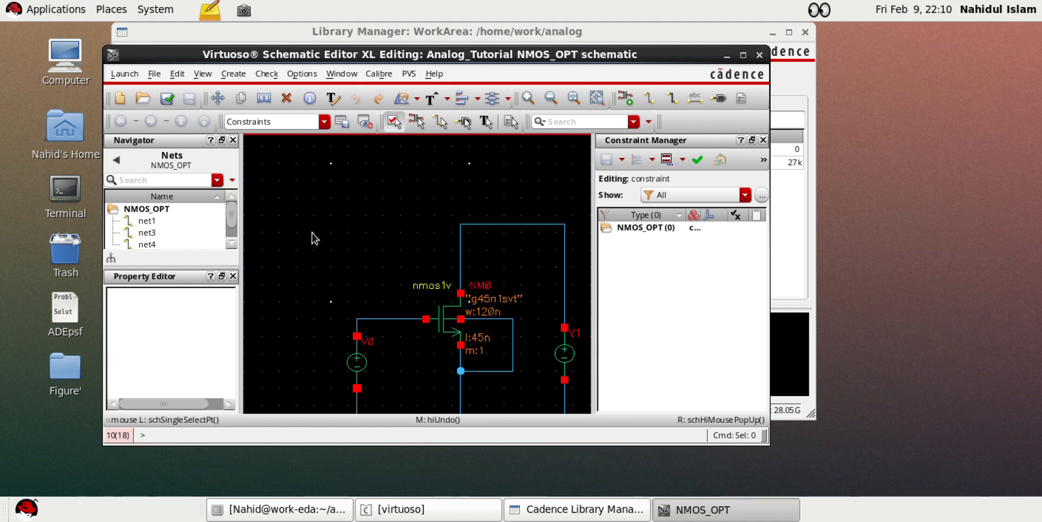
Set transistor NM0's length to the variable Ln and its finger width to Wn, and apply the changes
key(f)
click(407, 247)
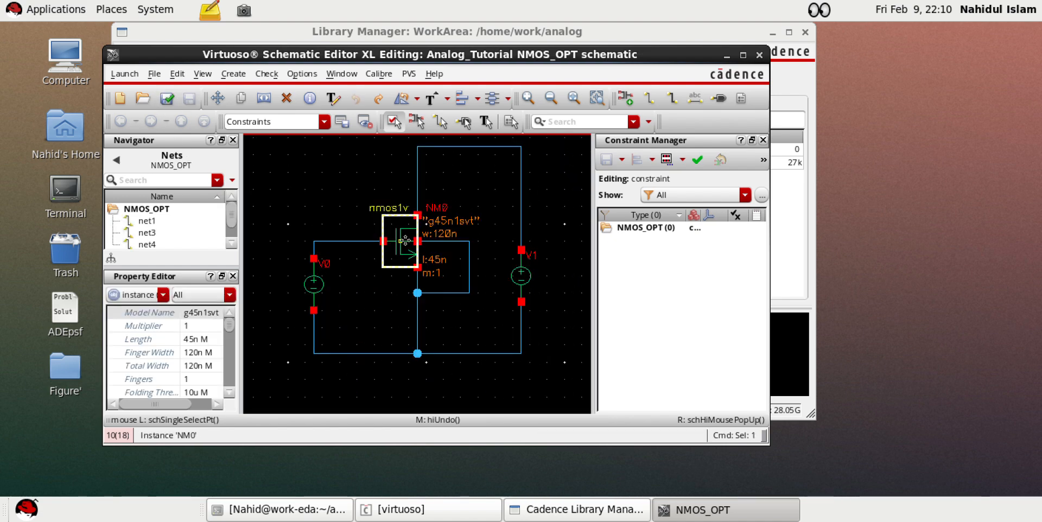
key(q)
drag(452, 340, 437, 338)
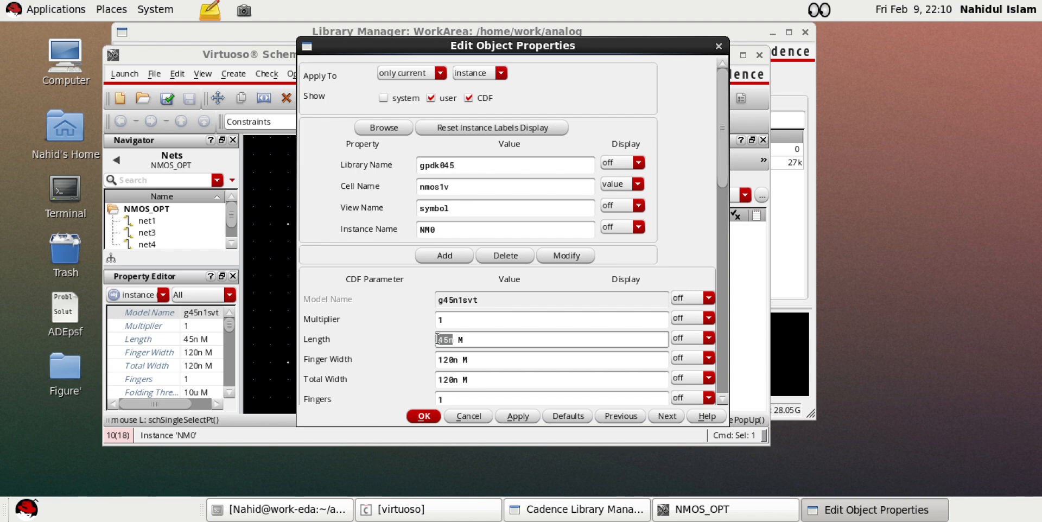
text(1n)
drag(453, 359, 436, 361)
click(440, 360)
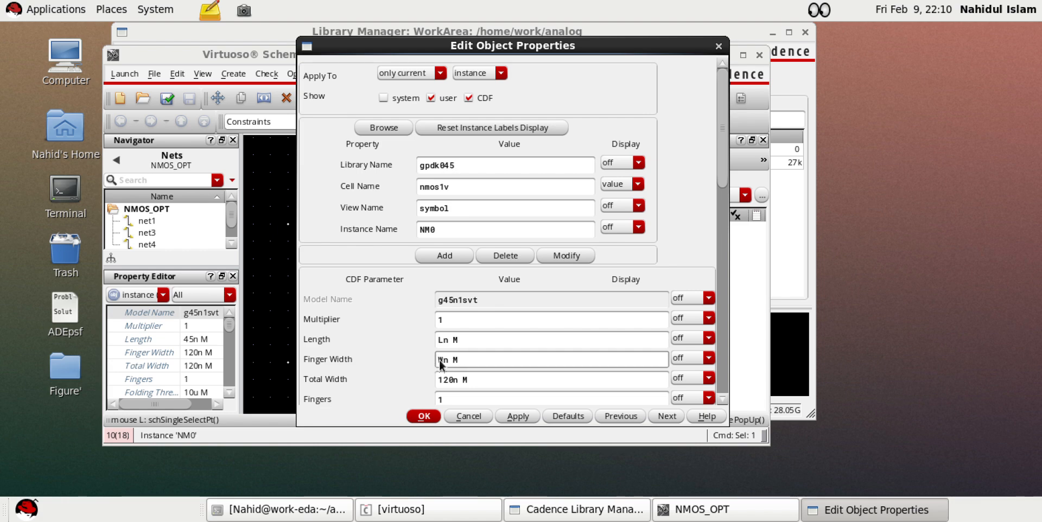
click(512, 416)
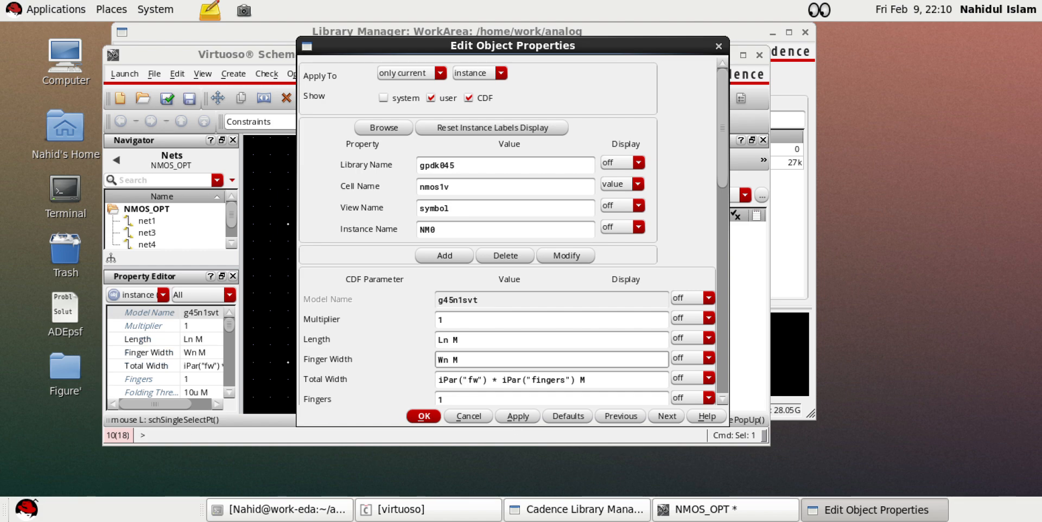
Close the transistor's properties and set the DC voltage of gate source V0 to the variable VGSn
click(424, 416)
click(503, 352)
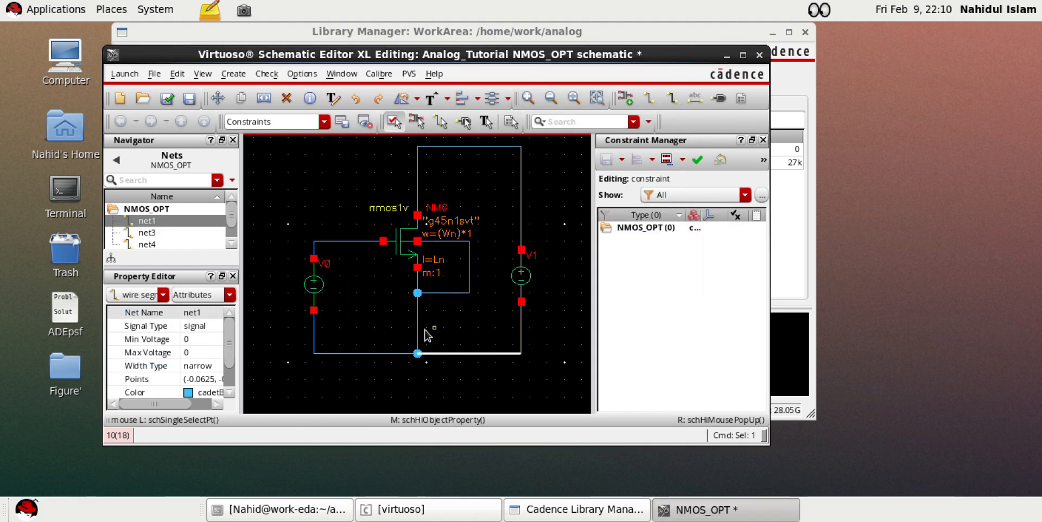
click(314, 282)
key(q)
click(442, 338)
text(Vg)
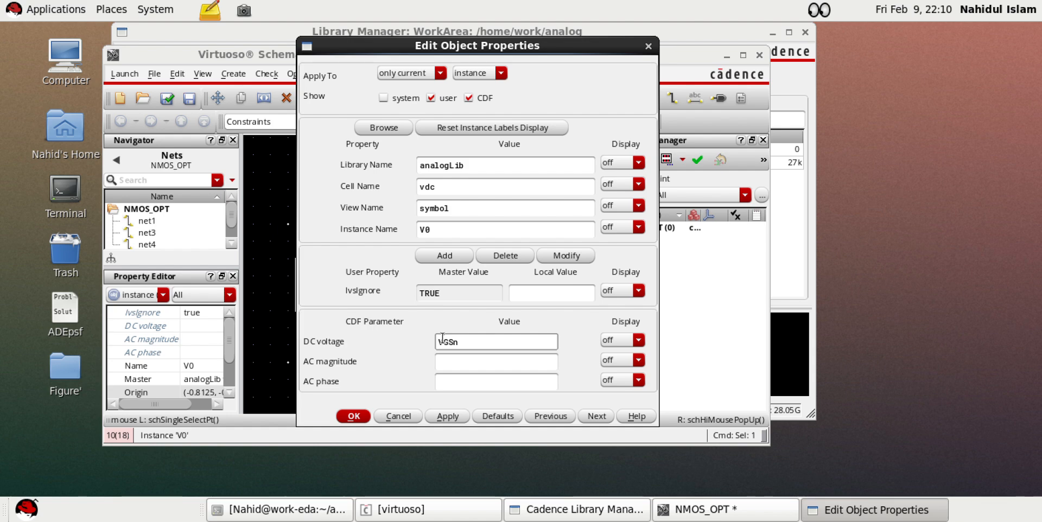
key(Return)
Set the DC voltage of source V1 to the variable VDD, then check and save the schematic
click(520, 280)
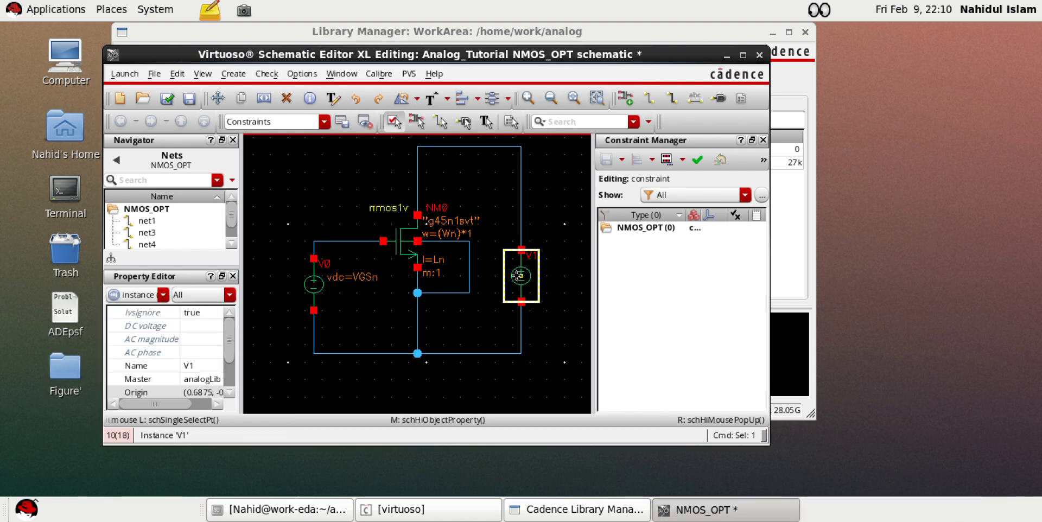
key(q)
click(462, 340)
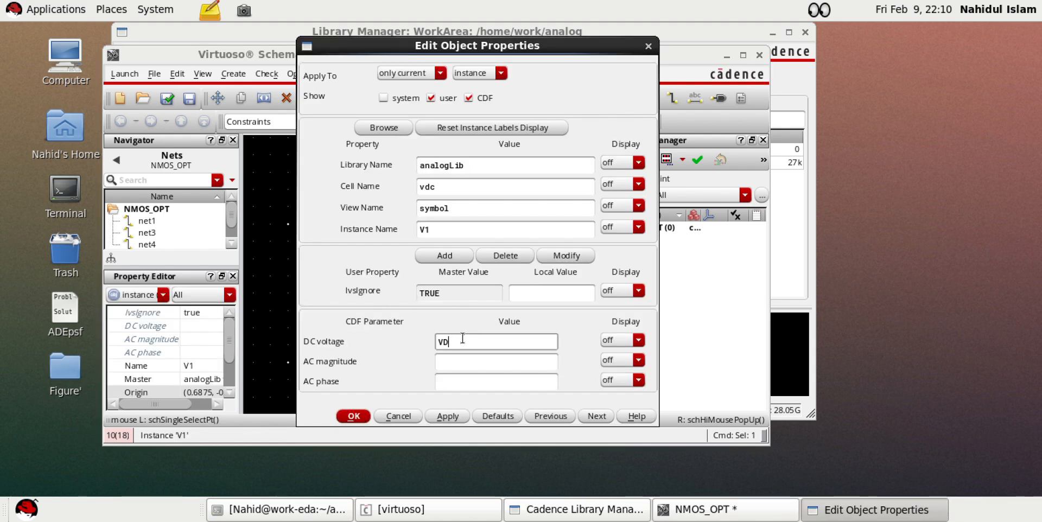
key(Return)
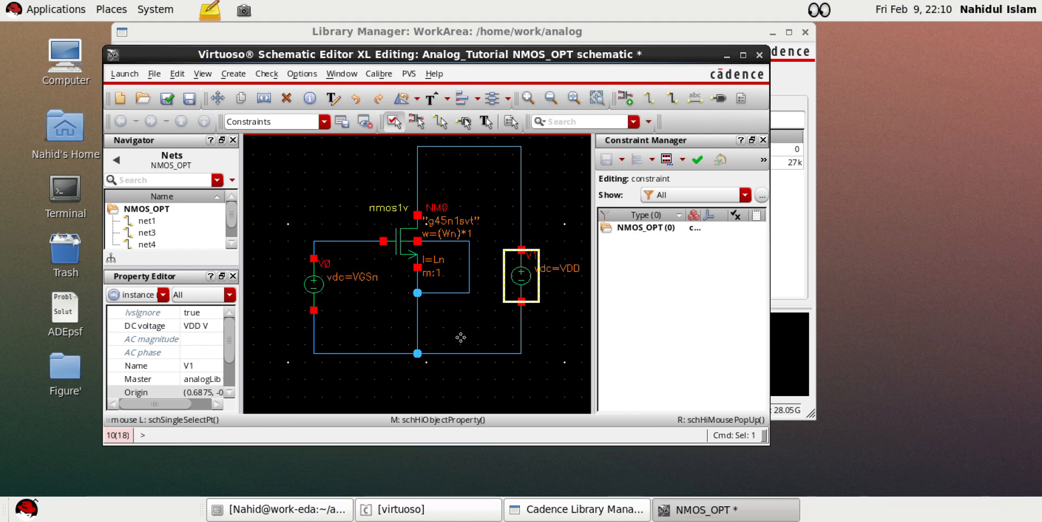
click(459, 205)
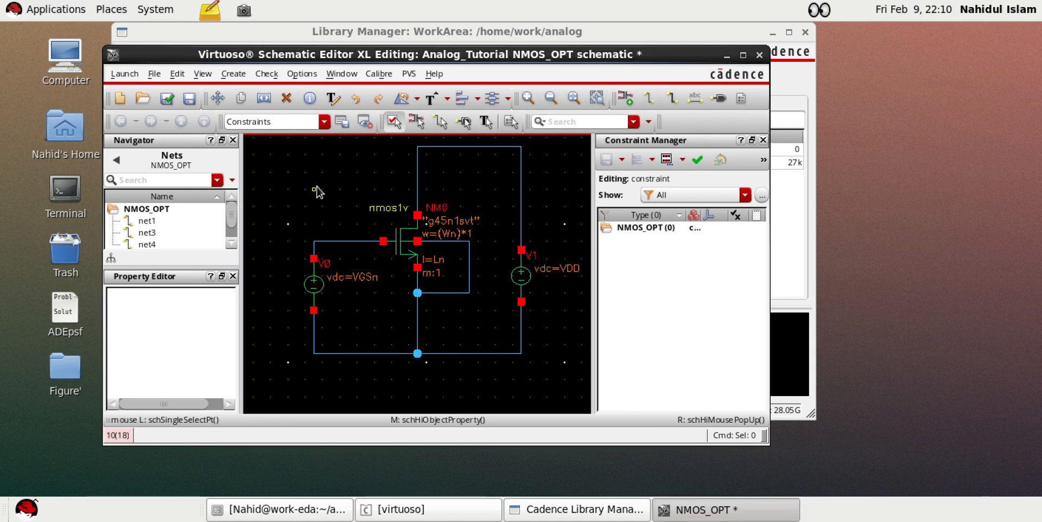
click(167, 99)
Launch ADE L for the NMOS_OPT schematic and copy the design variables from the cellview
click(726, 56)
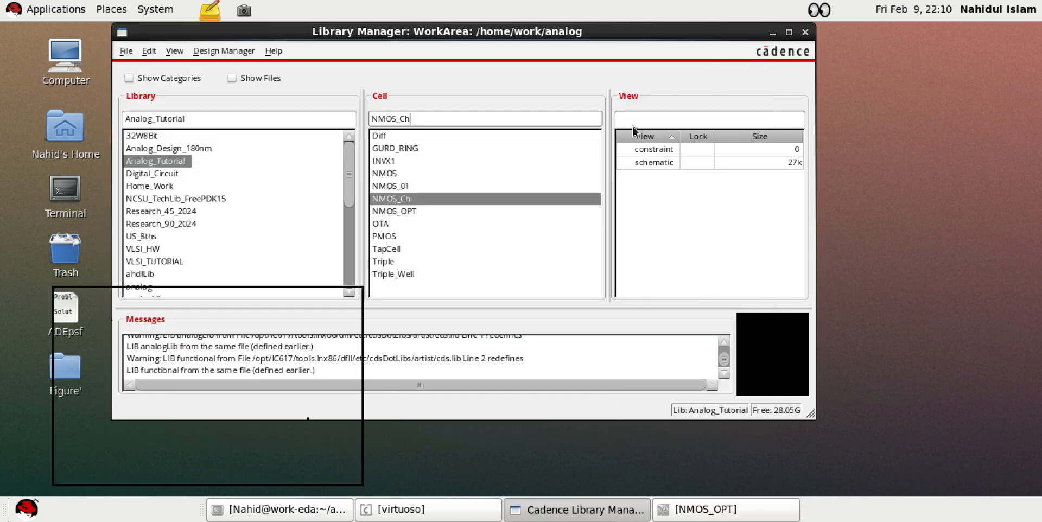
click(700, 509)
click(122, 77)
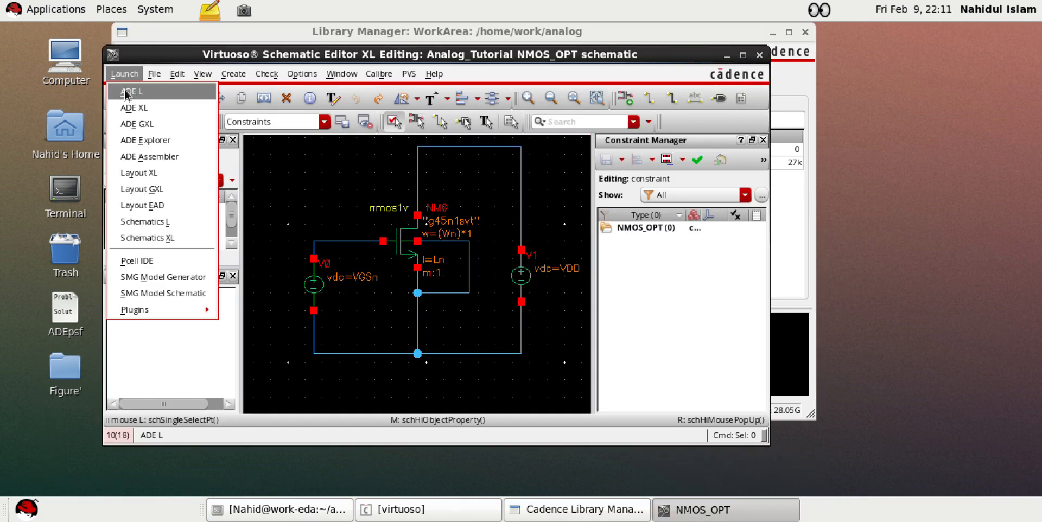
click(126, 92)
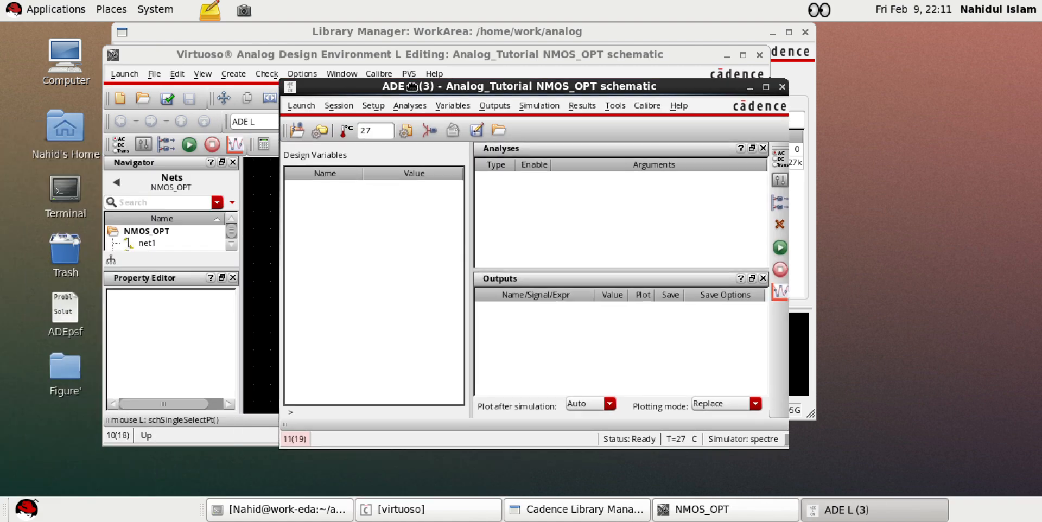
right_click(369, 212)
click(410, 219)
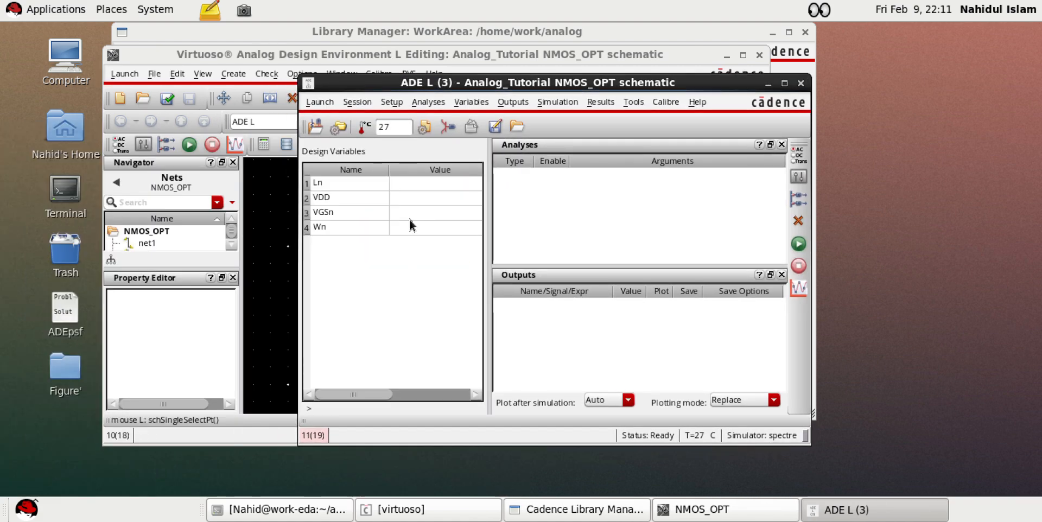
Move design variable Wn directly below Ln, then set Ln to 45n and Wn to 2.5u
click(331, 212)
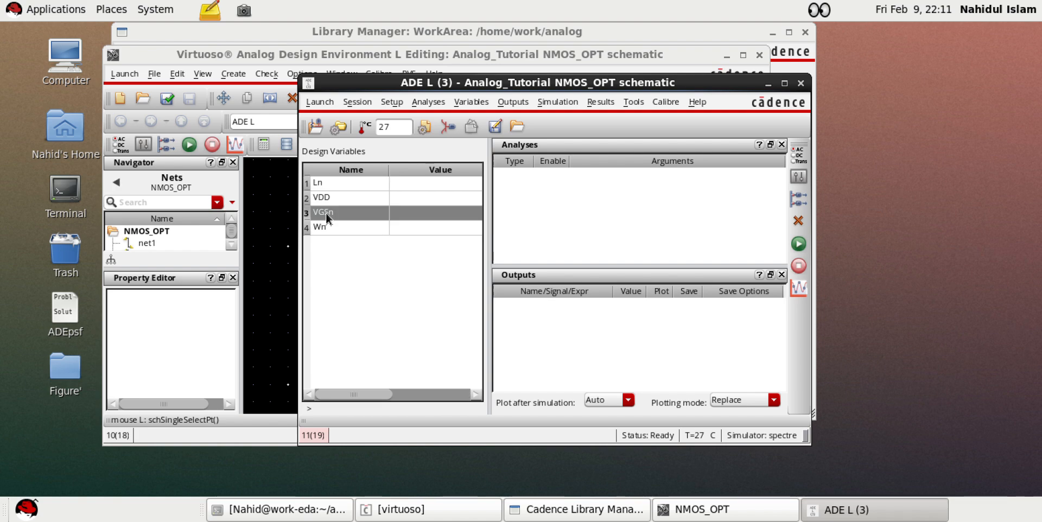
drag(332, 228, 335, 198)
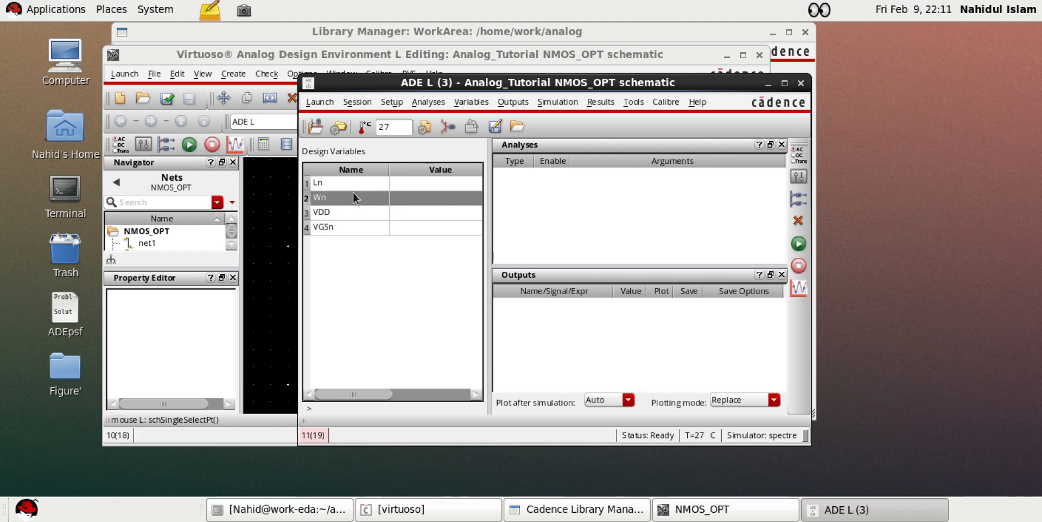
double_click(424, 188)
text(45n)
key(Return)
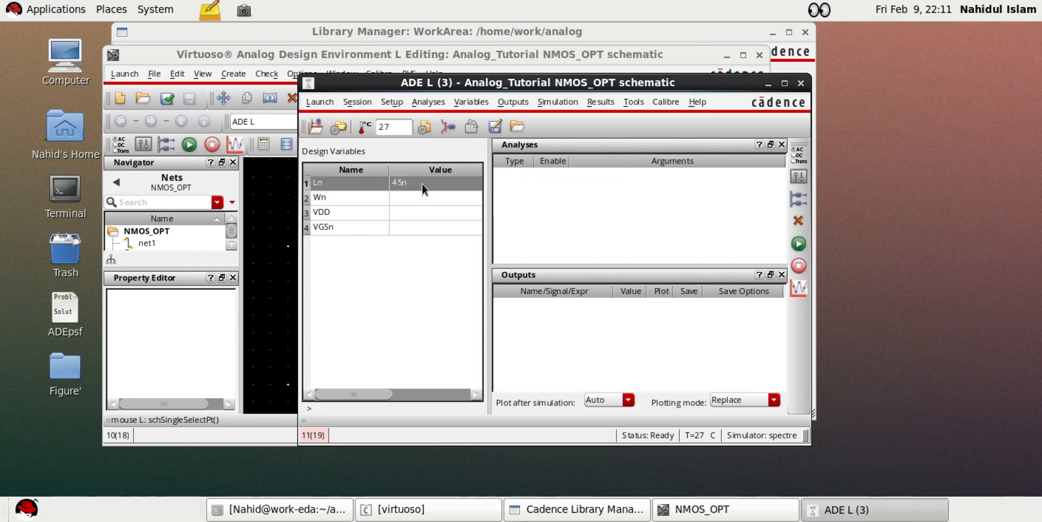
double_click(422, 197)
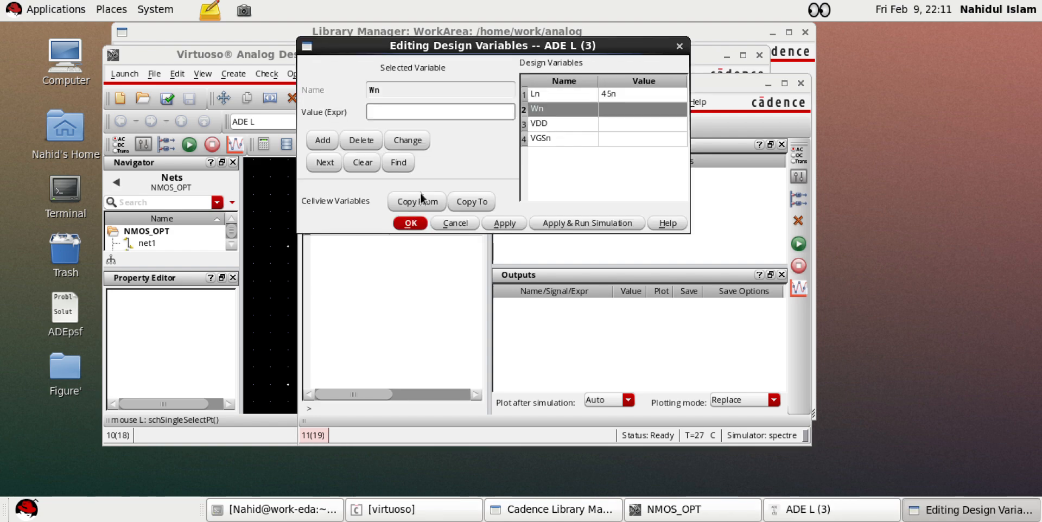
text(2.5u)
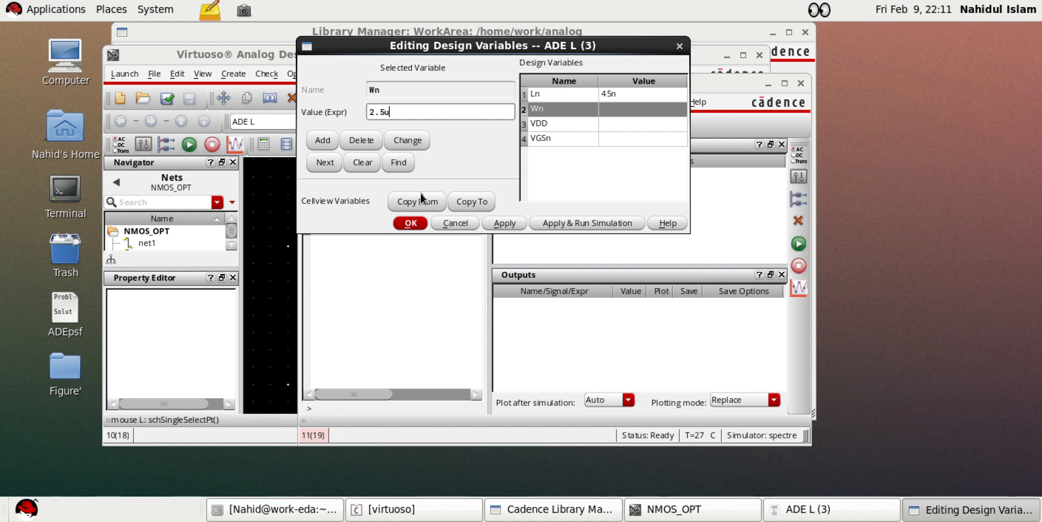
key(Return)
Set the design variable VDD to 1.5 and VGSn to 0.5
double_click(403, 220)
text(1.5)
click(402, 220)
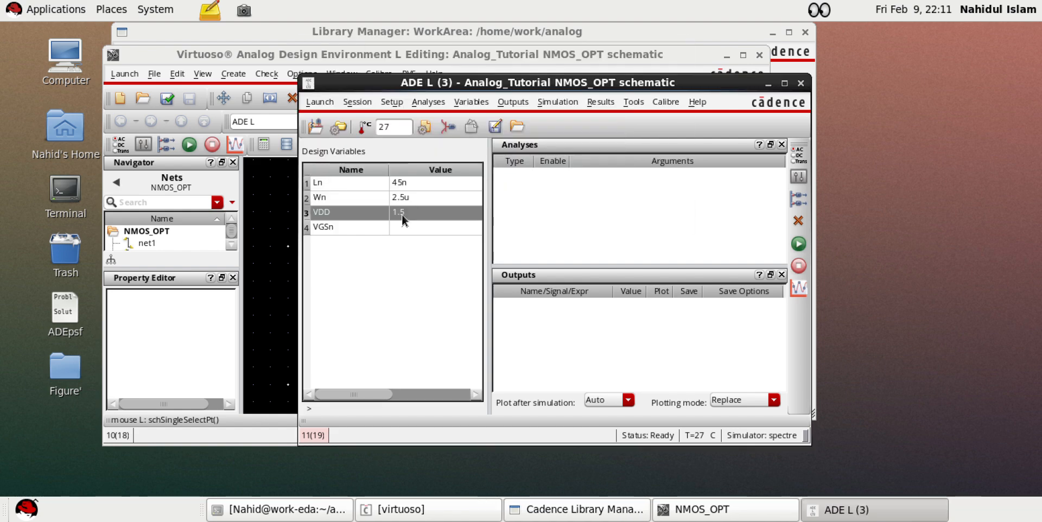
double_click(404, 228)
text(0.5)
click(404, 228)
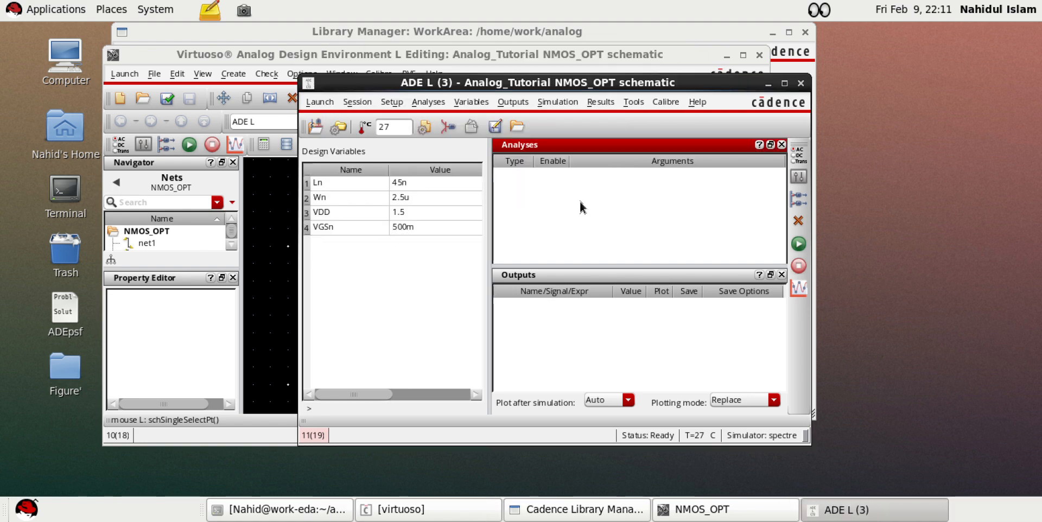
Start a DC analysis that saves the DC operating point and sweeps a design variable
right_click(529, 177)
click(542, 188)
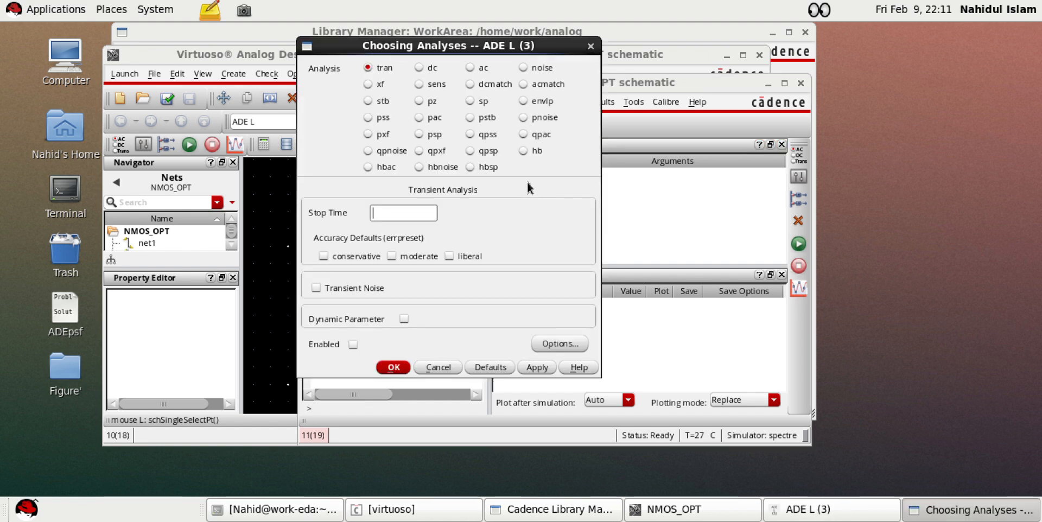
click(419, 68)
click(441, 208)
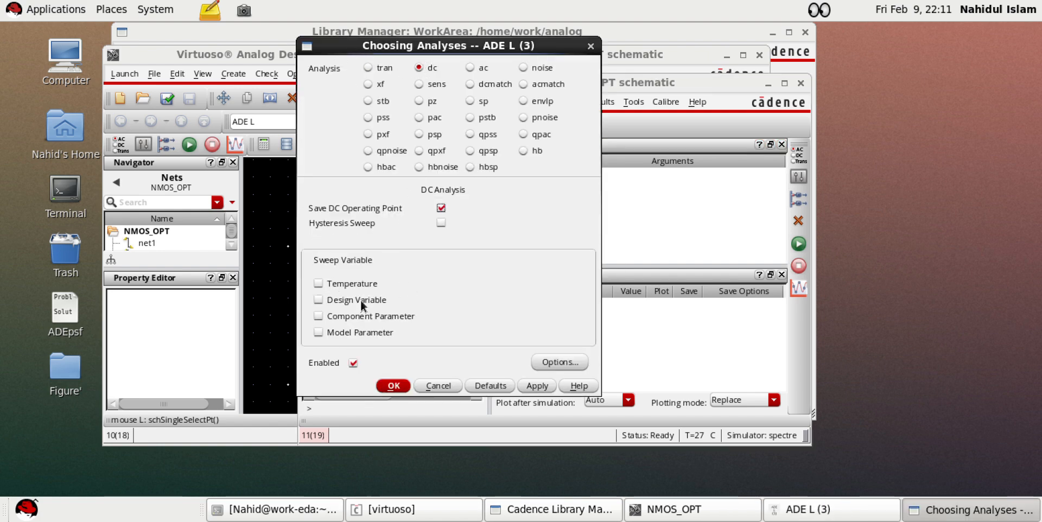
click(338, 304)
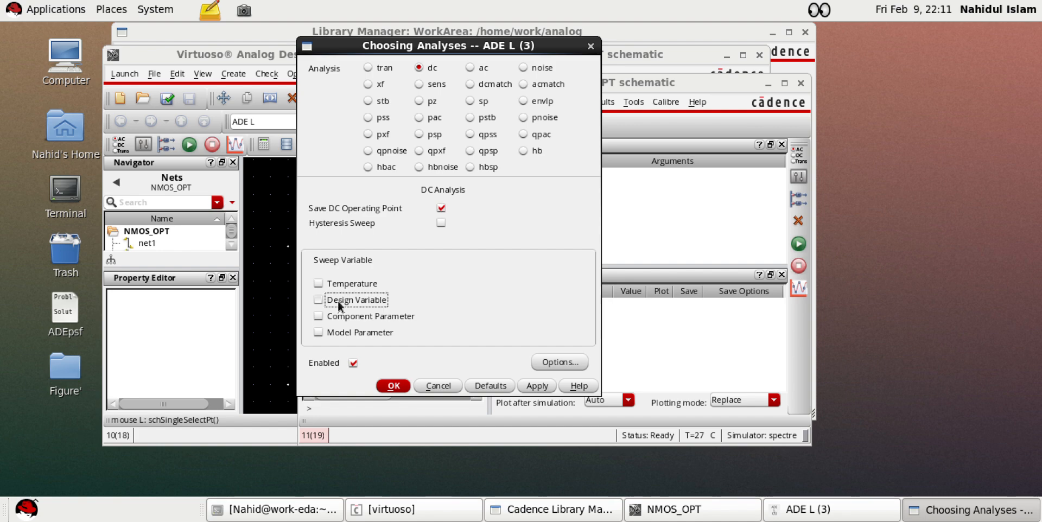
Choose VGSn as the sweep variable with a start-stop range from 0 to 1.5 and confirm the analysis
click(510, 245)
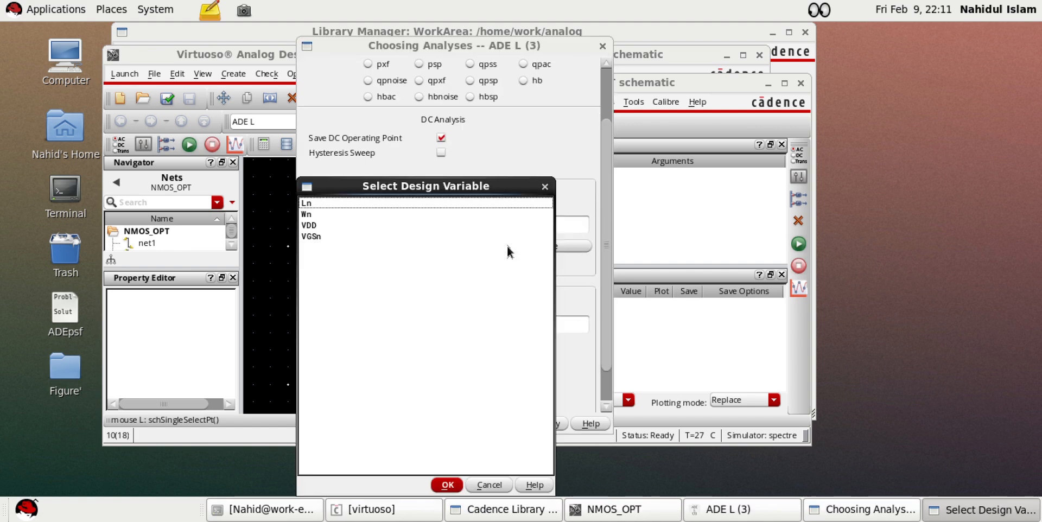
click(321, 237)
click(455, 486)
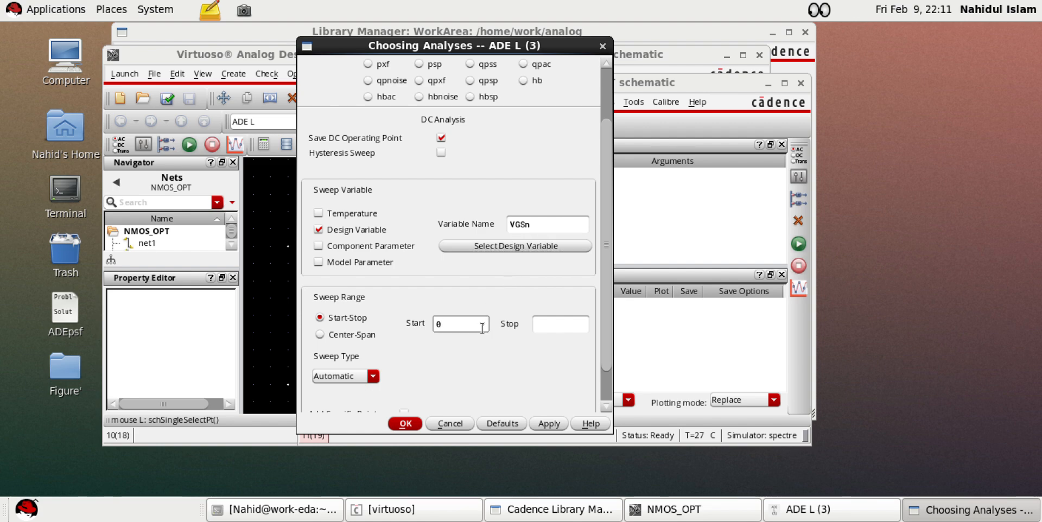
click(546, 324)
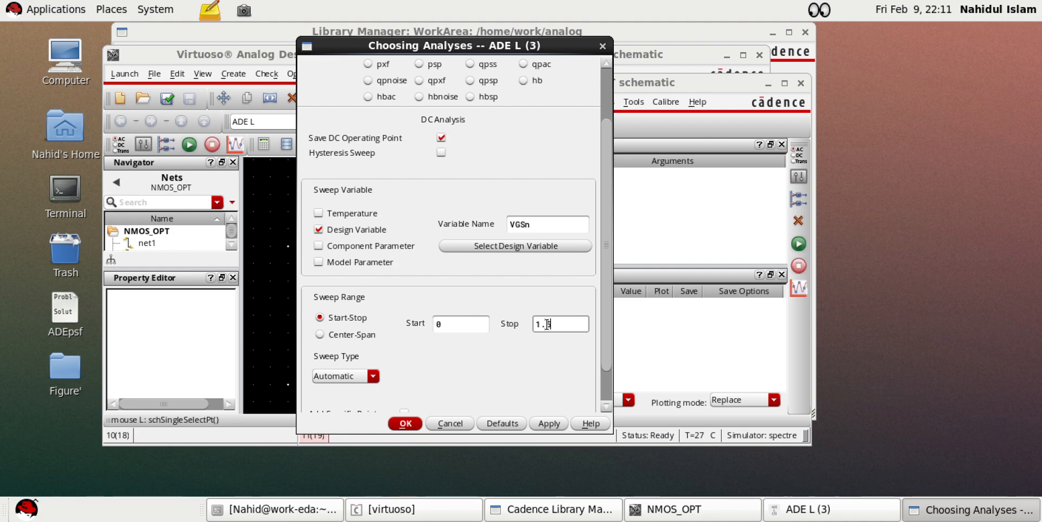
key(Return)
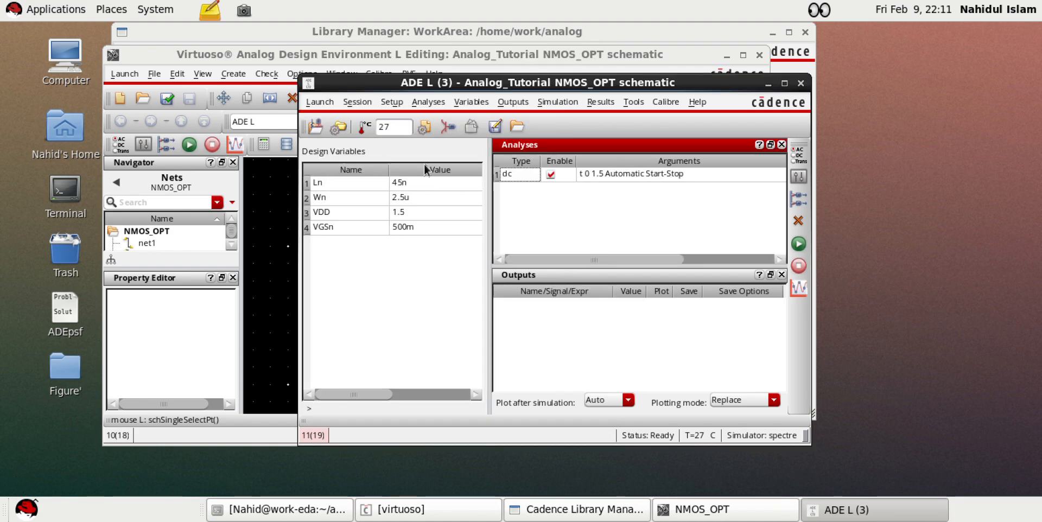
Add /home/work/analog/Data/save.scs as an enabled stimulus file in the simulation files setup
click(357, 102)
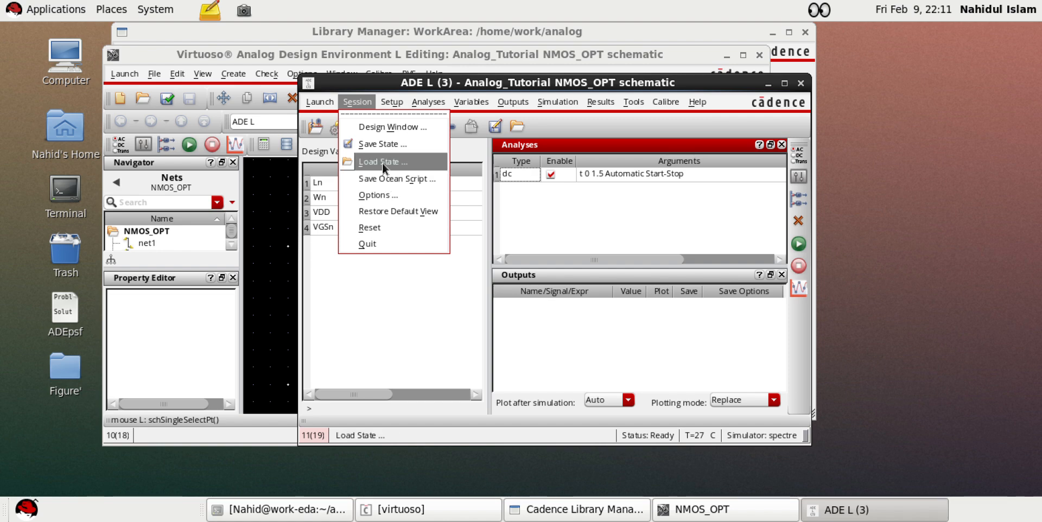
mouse_move(391, 105)
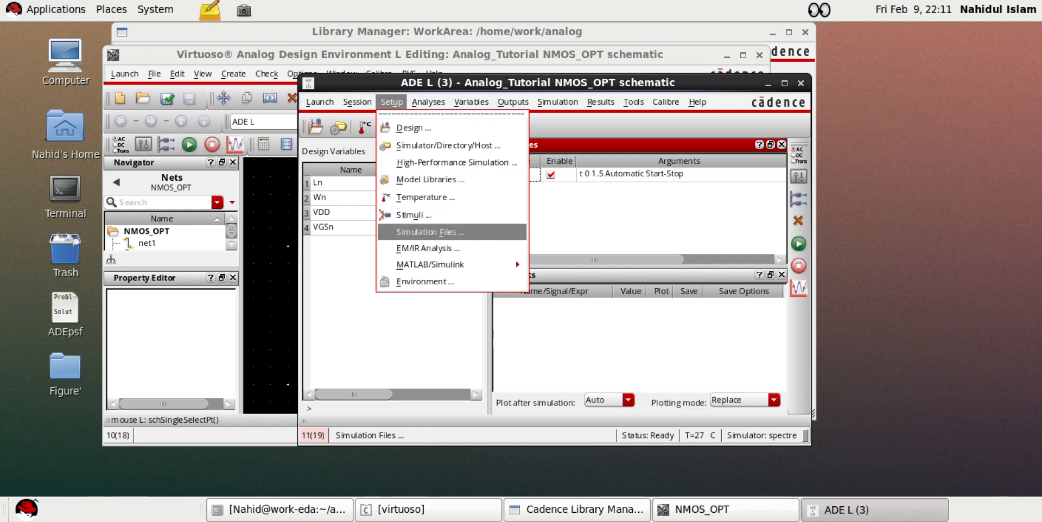
click(431, 232)
click(351, 163)
click(365, 165)
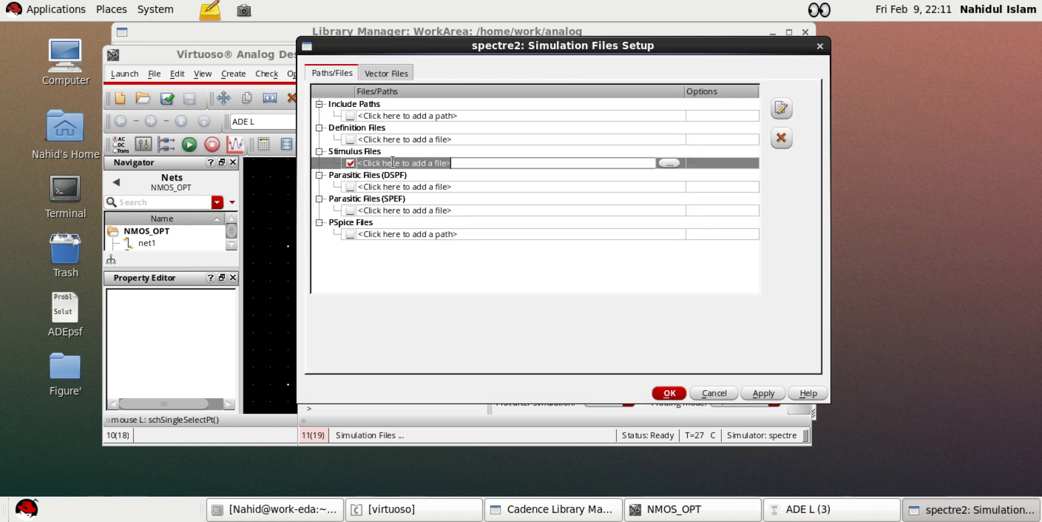
click(667, 162)
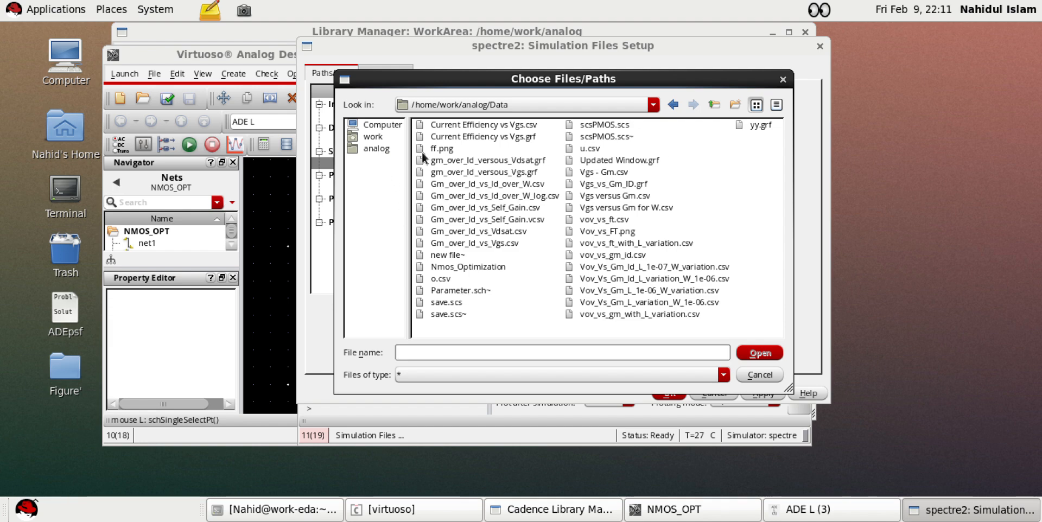
click(441, 302)
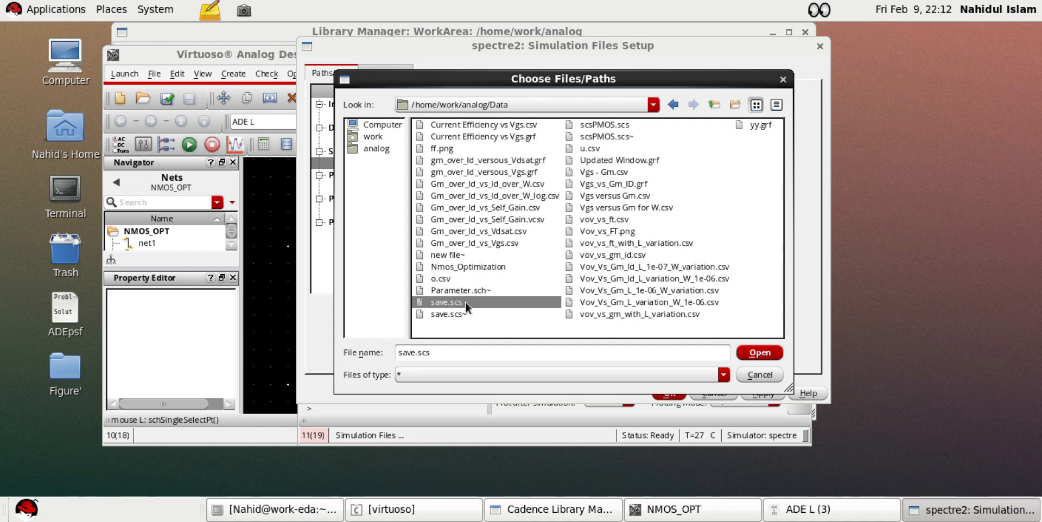
click(760, 352)
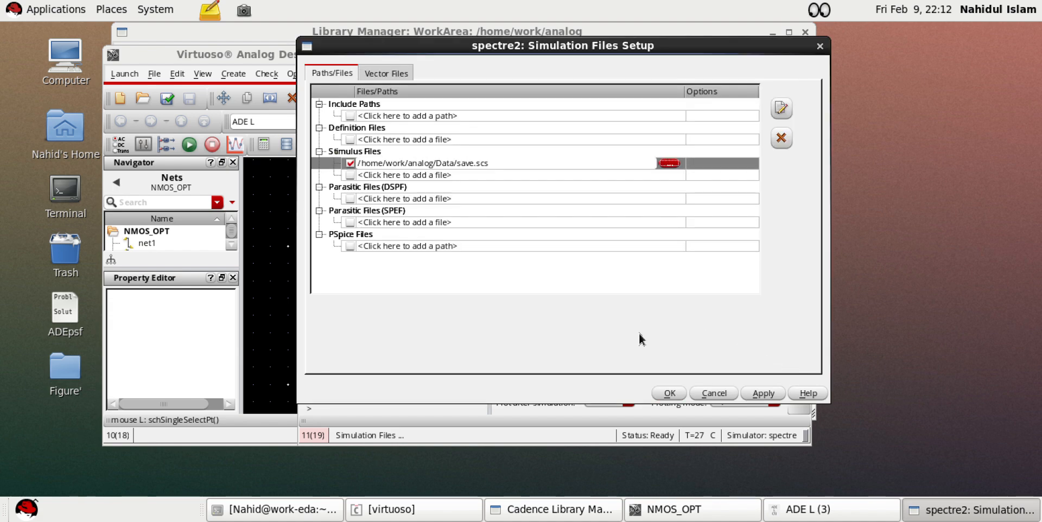
click(673, 393)
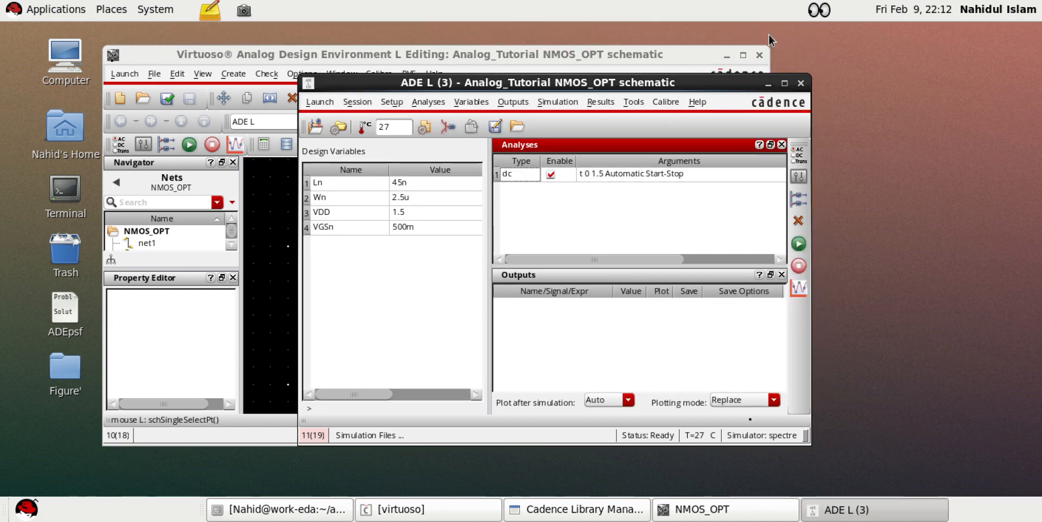
Browse from the home folder to /home/work/analog/Data in the file browser, showing the analog folder in icon view
double_click(63, 128)
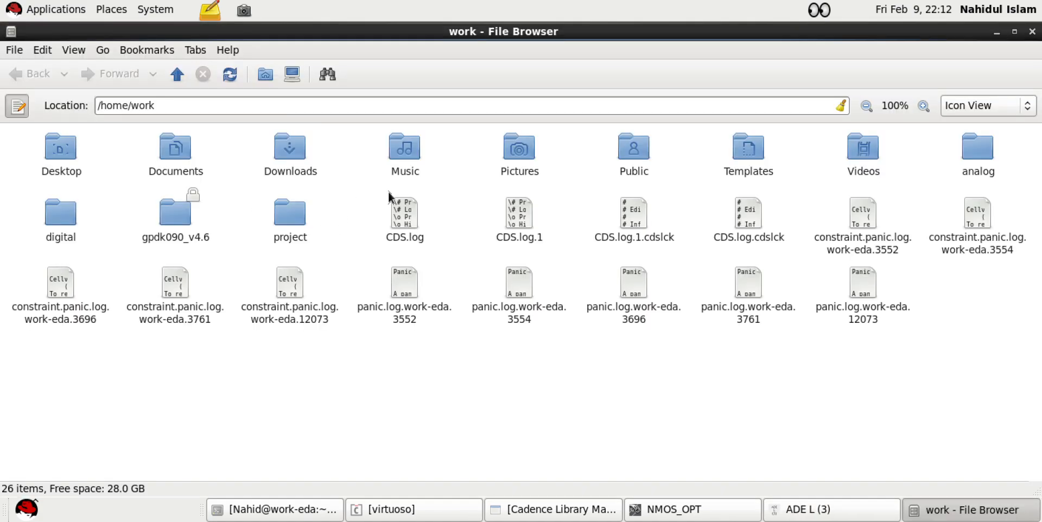
click(1033, 32)
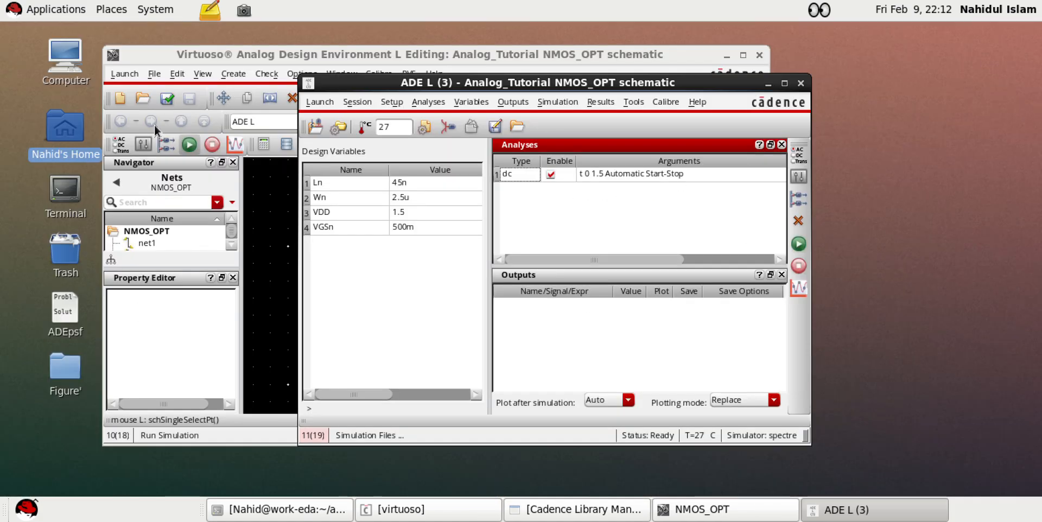
double_click(81, 116)
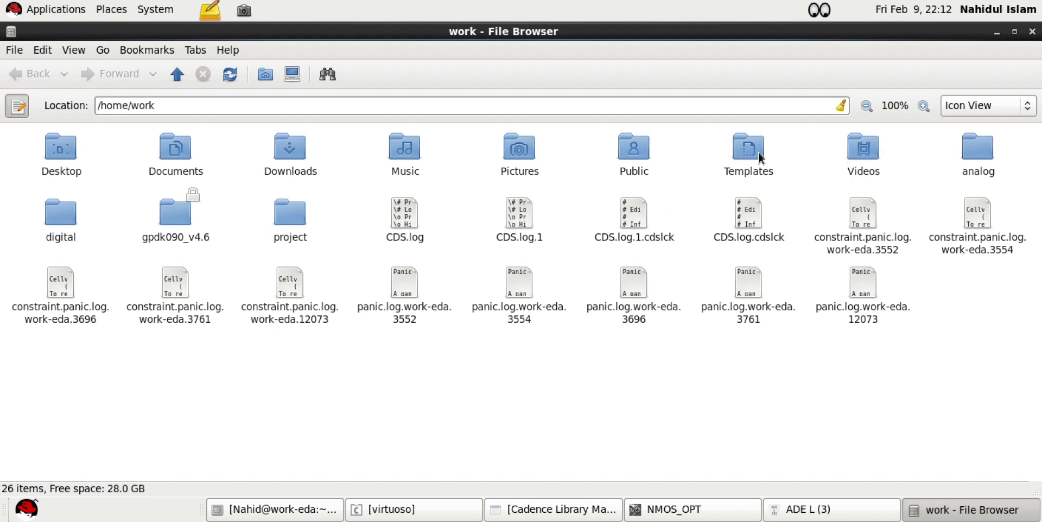
double_click(977, 149)
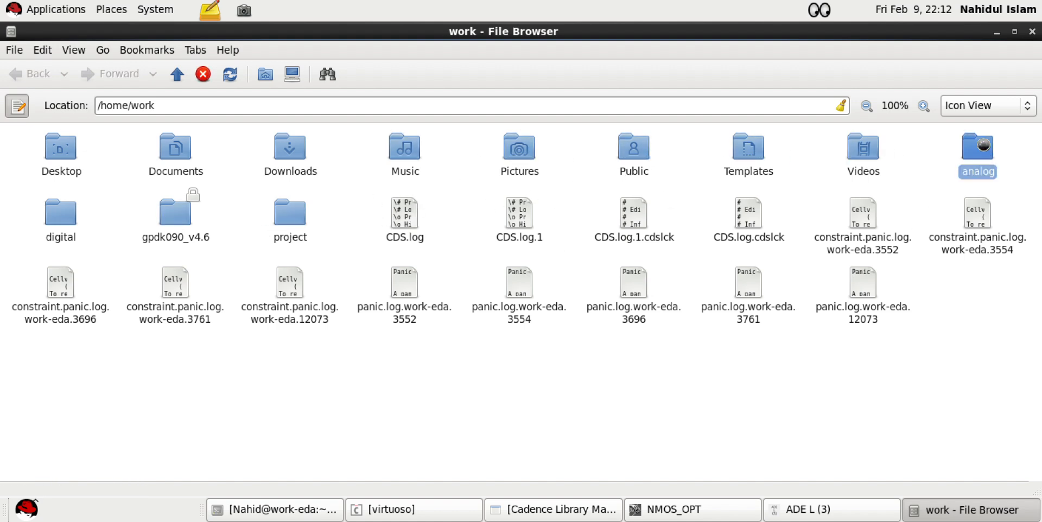
scroll(100, 400, down, 6)
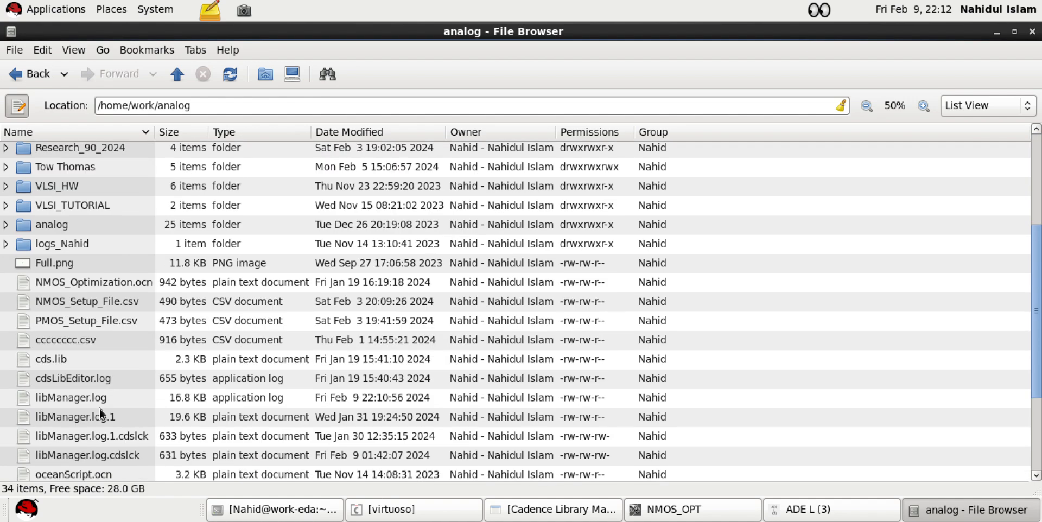
scroll(80, 263, up, 2)
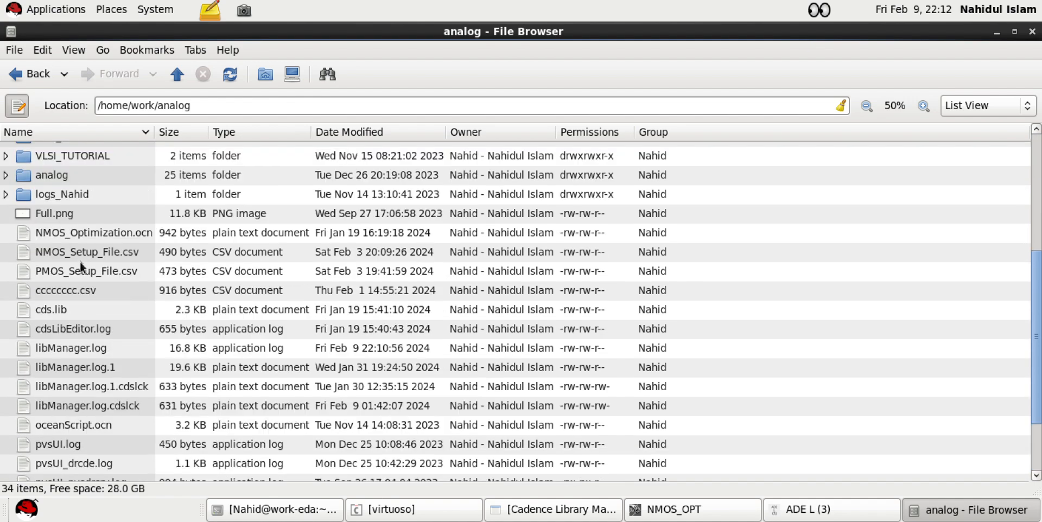
scroll(88, 357, down, 2)
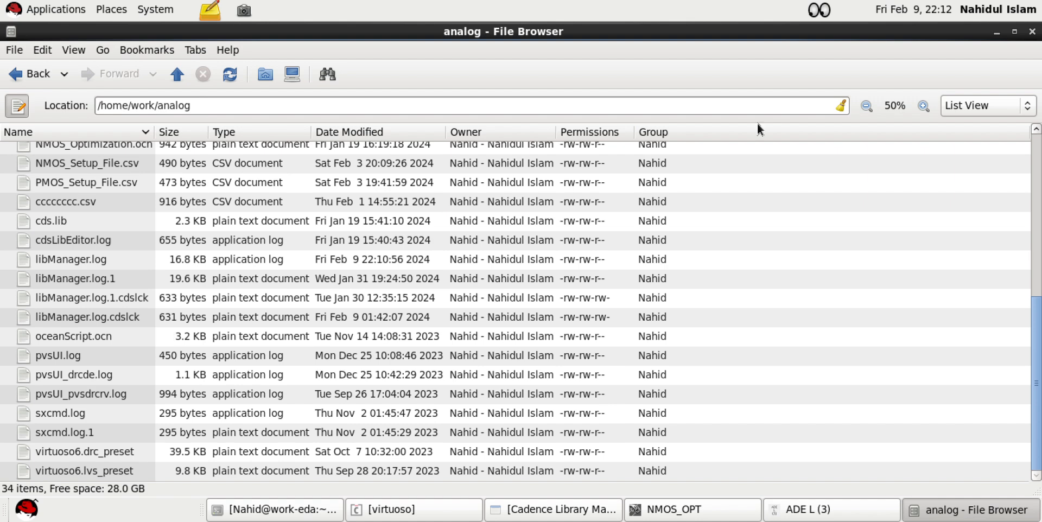
click(963, 106)
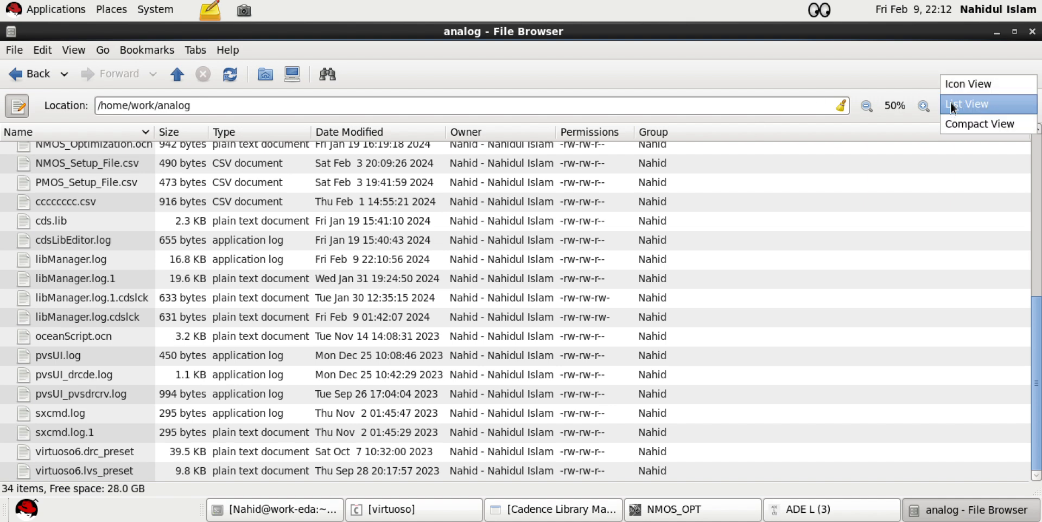
click(963, 84)
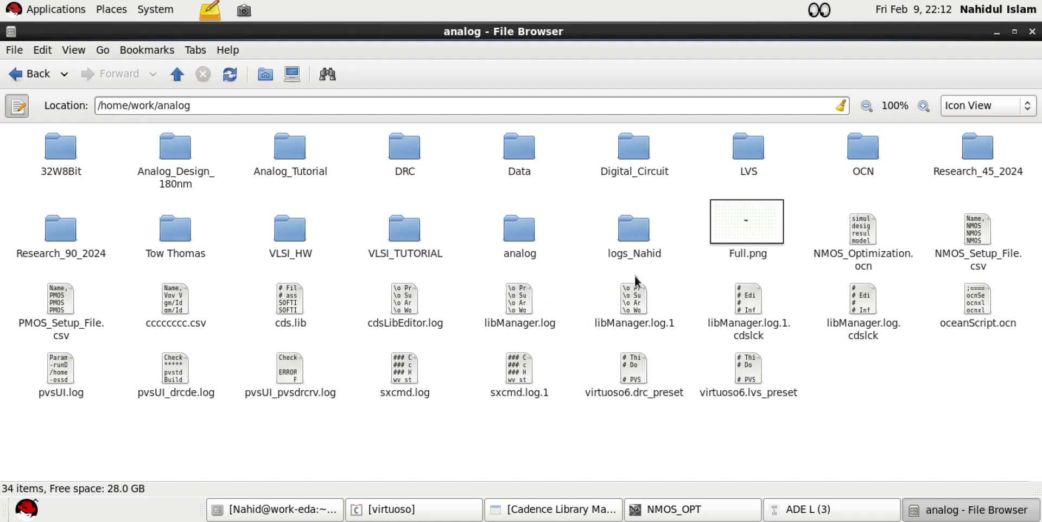
double_click(519, 149)
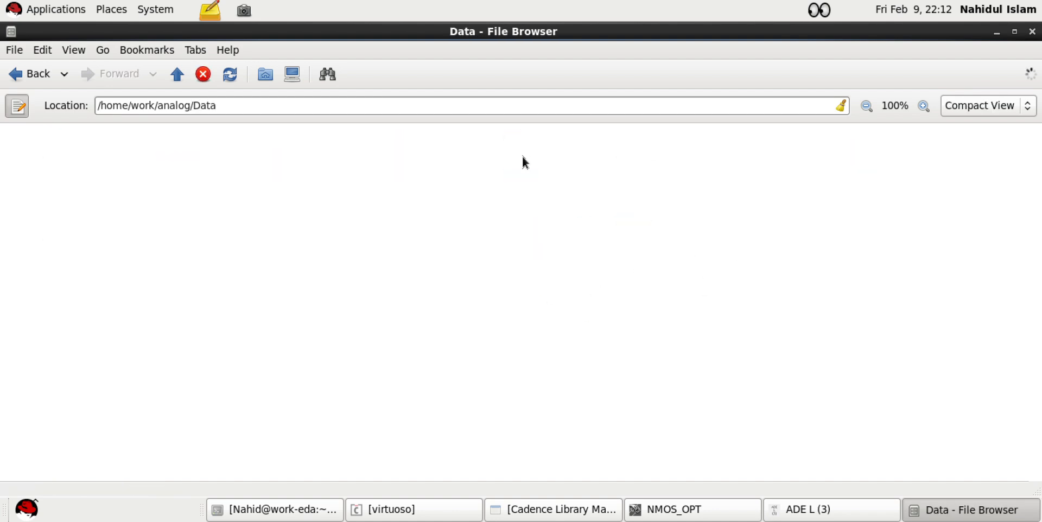
Open save.scs with gedit, examine the statement that saves all NM0 parameters, save the file and close the editor
right_click(170, 263)
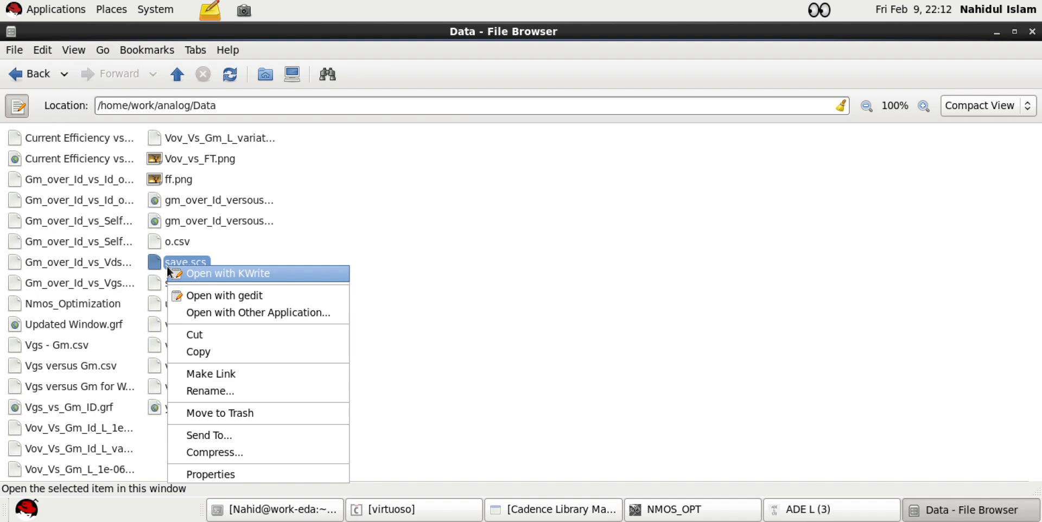
click(198, 298)
drag(86, 128, 5, 125)
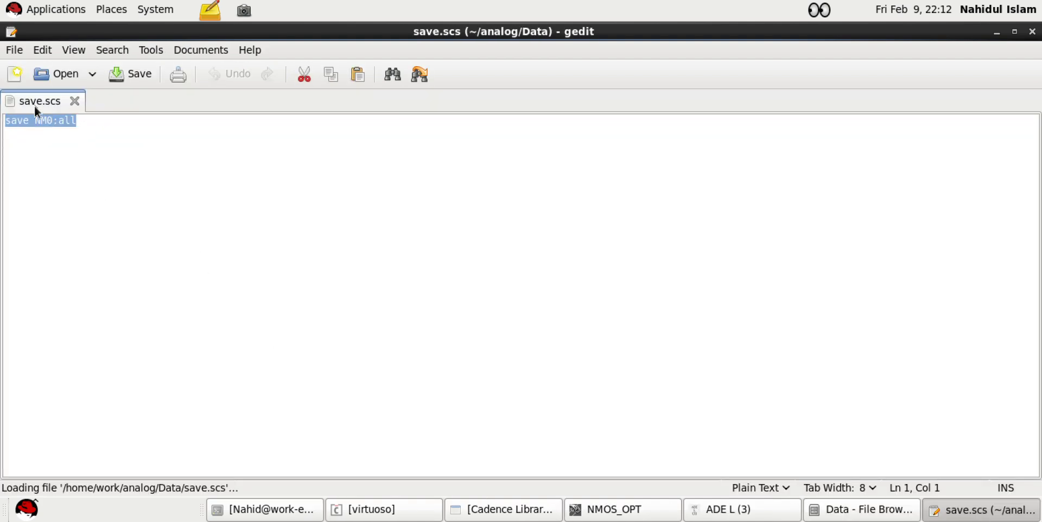
click(62, 214)
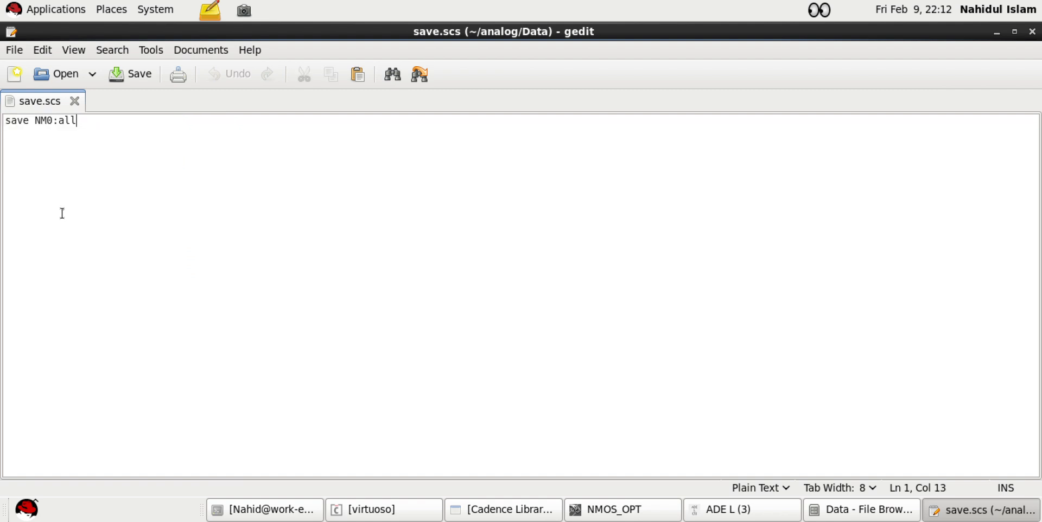
drag(86, 128, 4, 123)
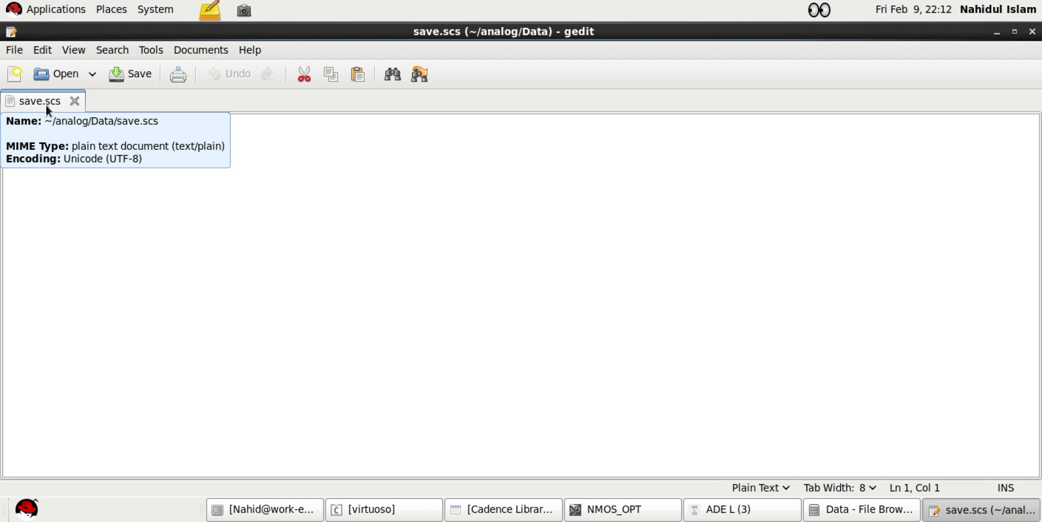
click(192, 246)
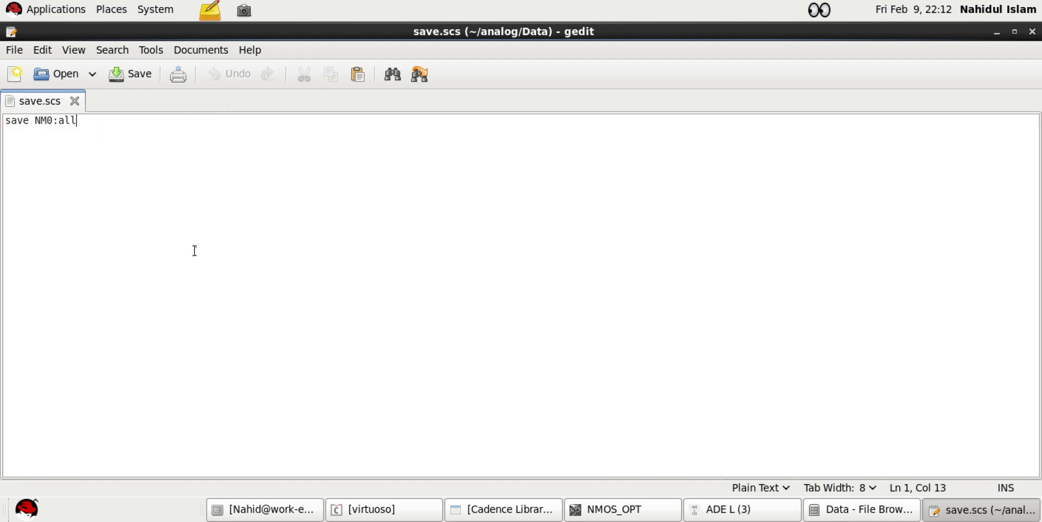
click(125, 81)
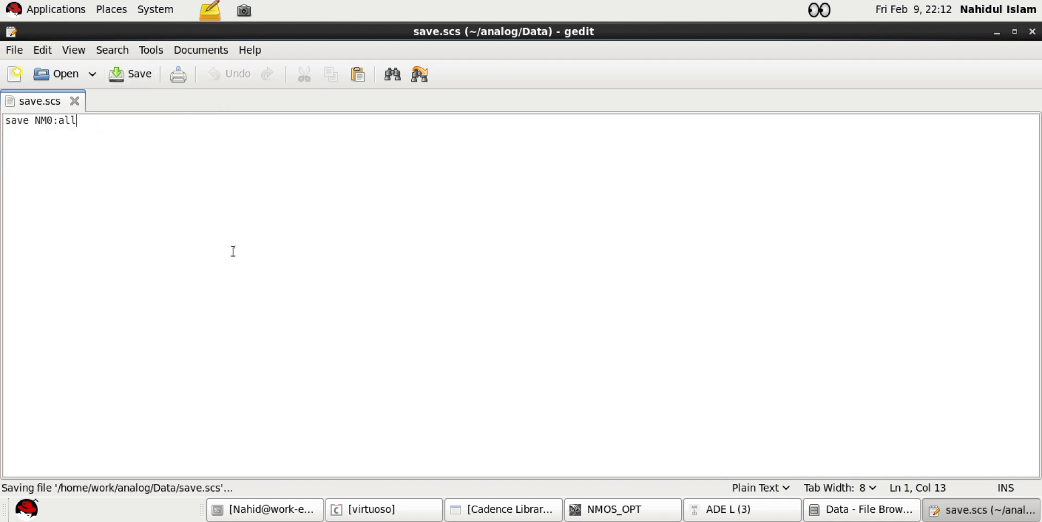
click(1033, 31)
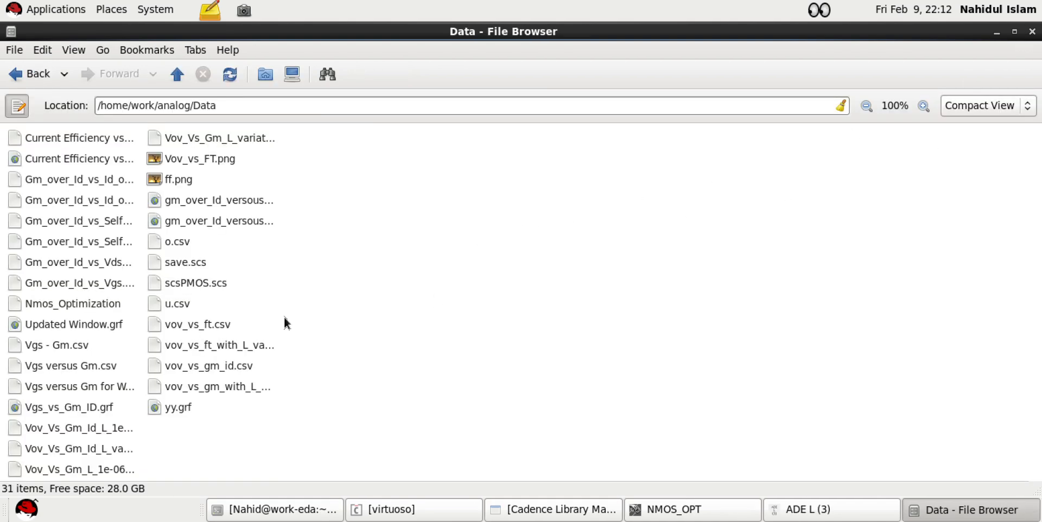
Reopen save.scs from the Data folder in gedit for another look and close the editor
click(199, 262)
right_click(199, 265)
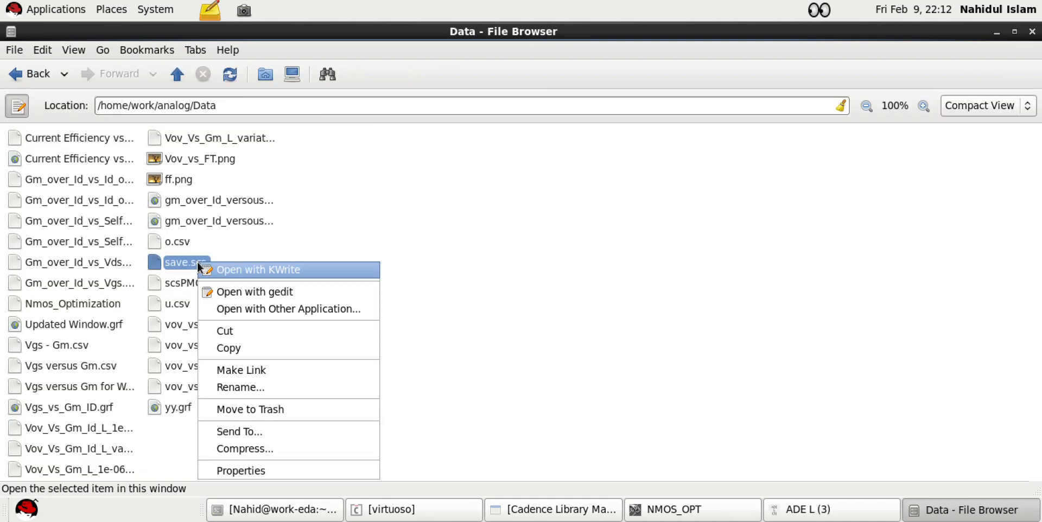
click(249, 292)
click(1032, 31)
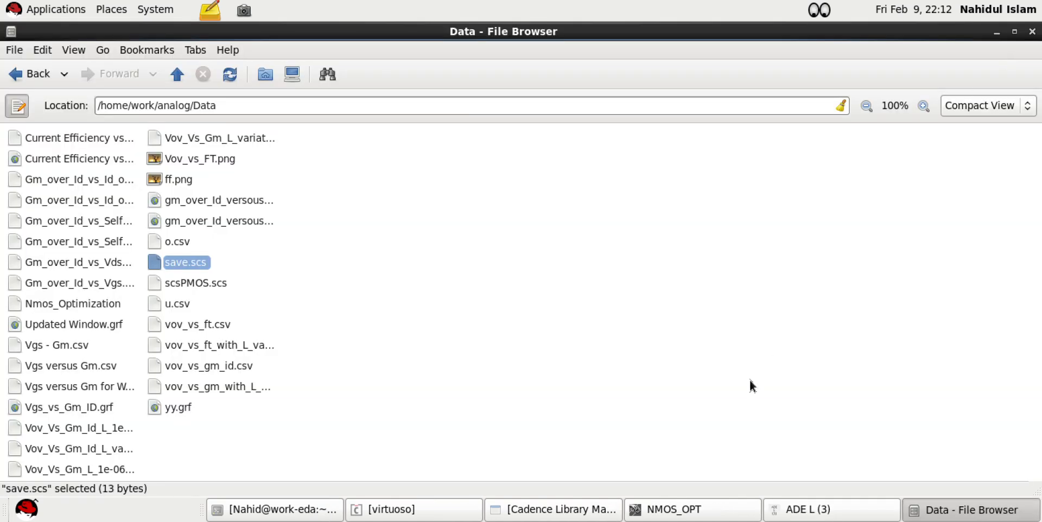
Switch back to ADE L, check the save.scs stimulus file in the simulation files setup and confirm the dialog
click(860, 510)
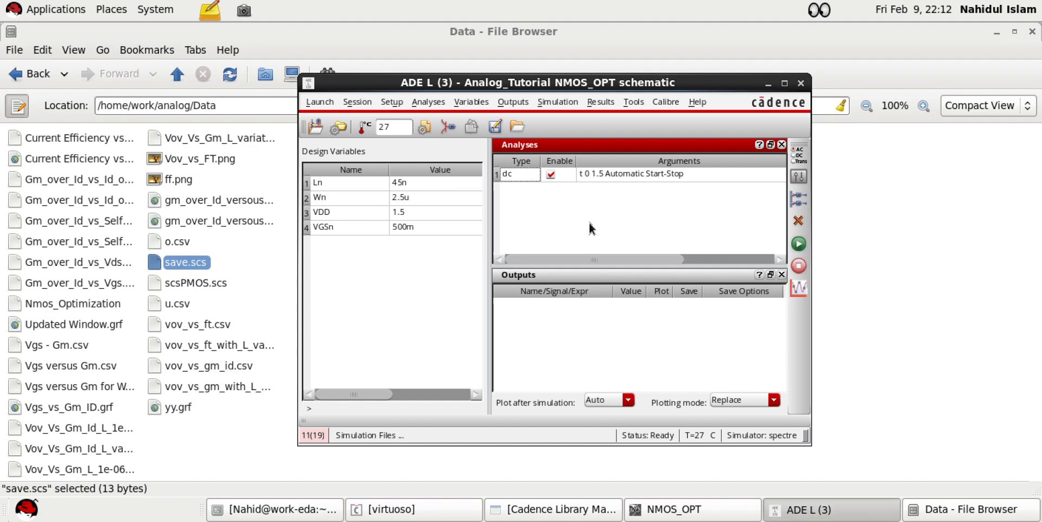
click(392, 102)
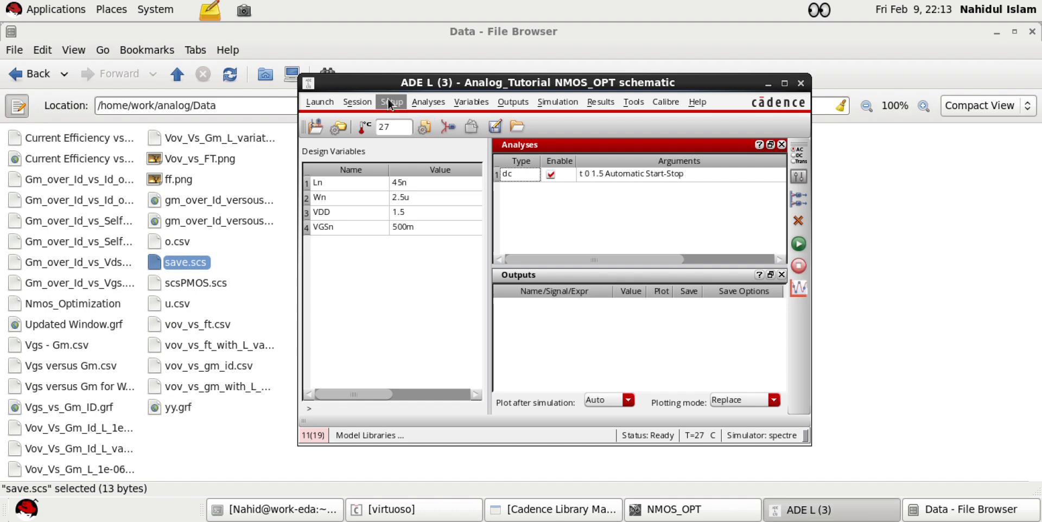
click(426, 232)
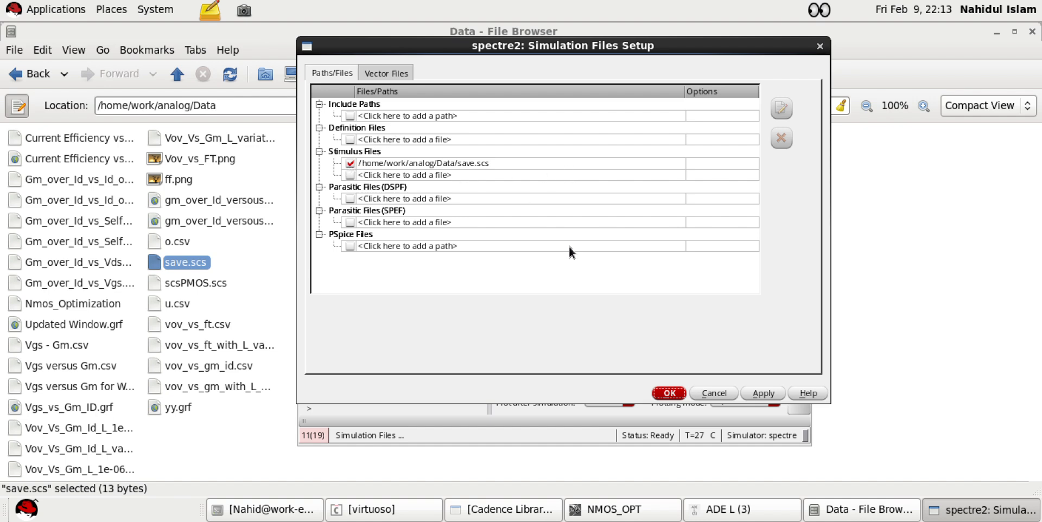
click(666, 394)
Netlist and run the DC simulation of NMOS_OPT, and close the file browser
click(796, 244)
click(916, 218)
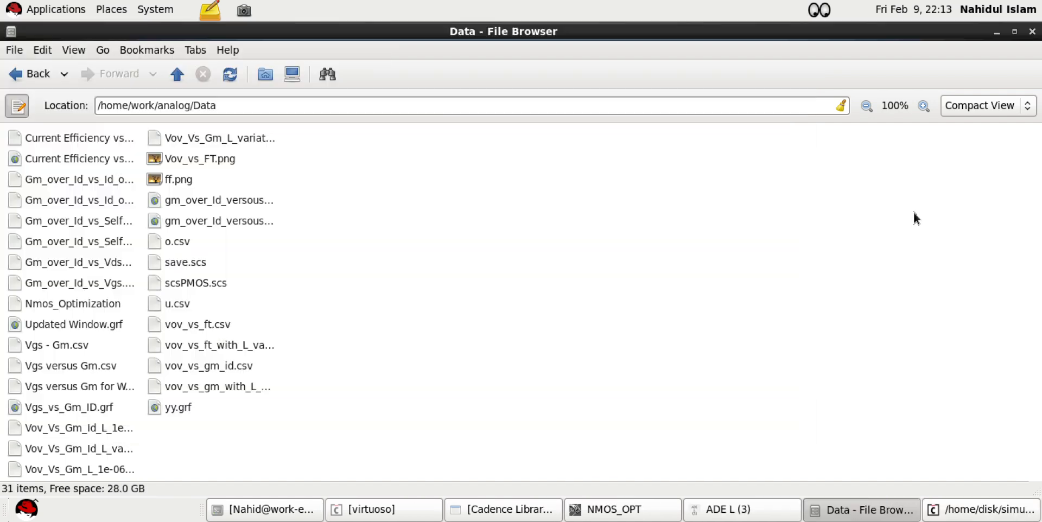
click(1031, 31)
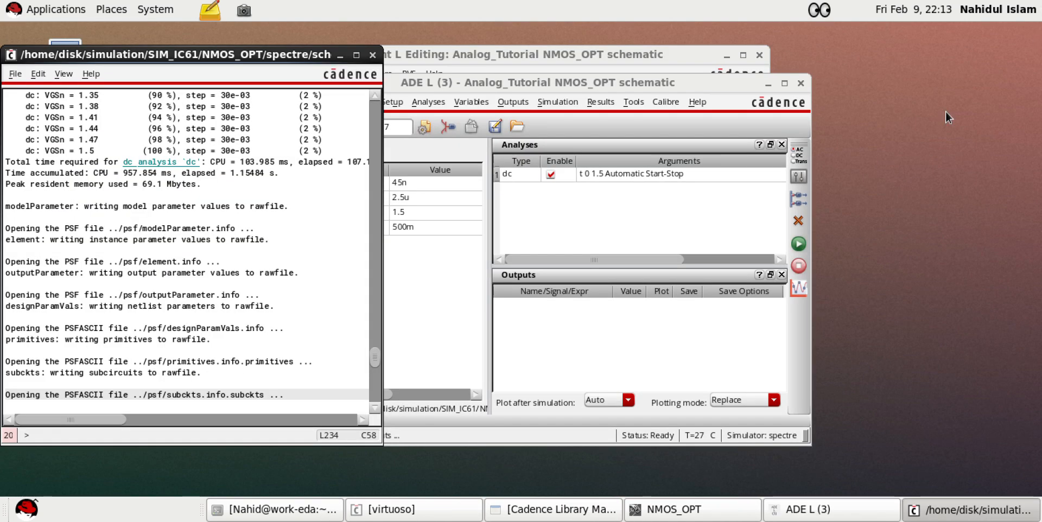
Open the Results Browser from ADE L, open the dc results and enlarge the signal list to view the NM0 parameters
click(597, 102)
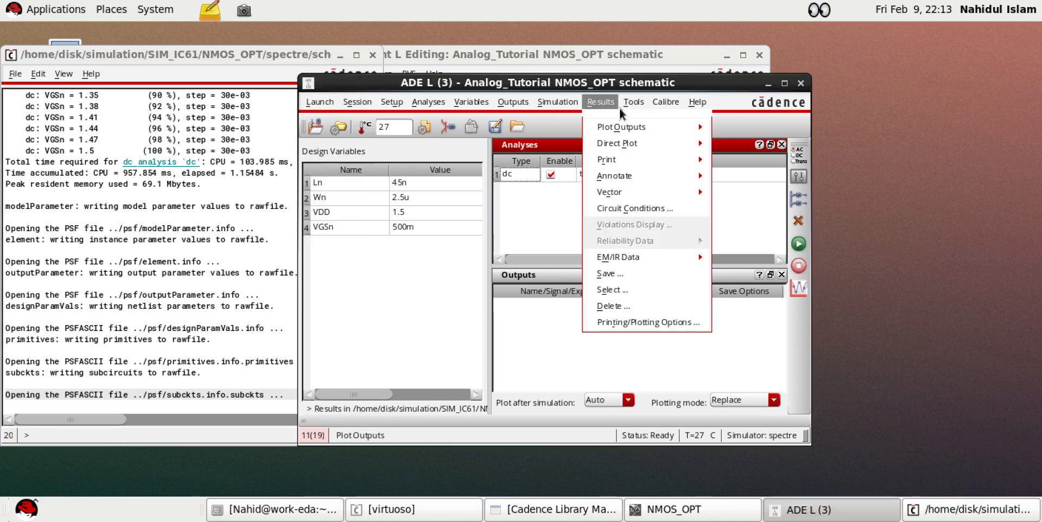
mouse_move(635, 104)
click(653, 179)
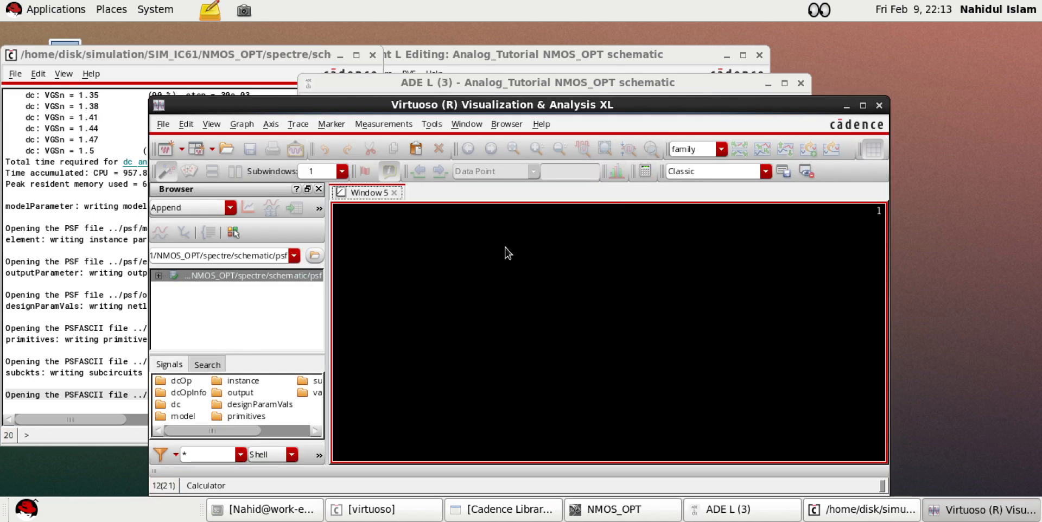
click(182, 403)
double_click(181, 404)
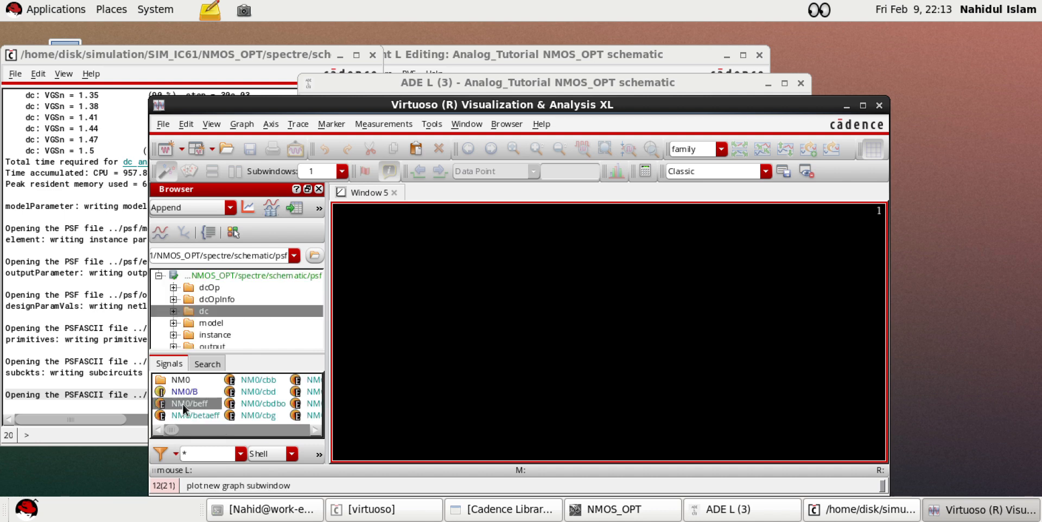
drag(250, 353, 250, 297)
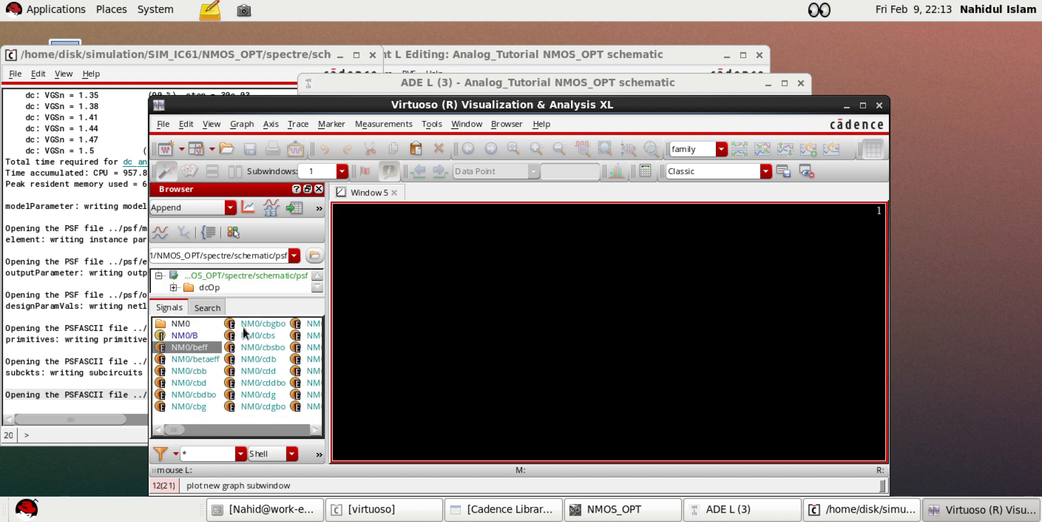
mouse_move(179, 429)
mouse_down()
mouse_move(306, 429)
mouse_move(174, 429)
mouse_up()
click(527, 354)
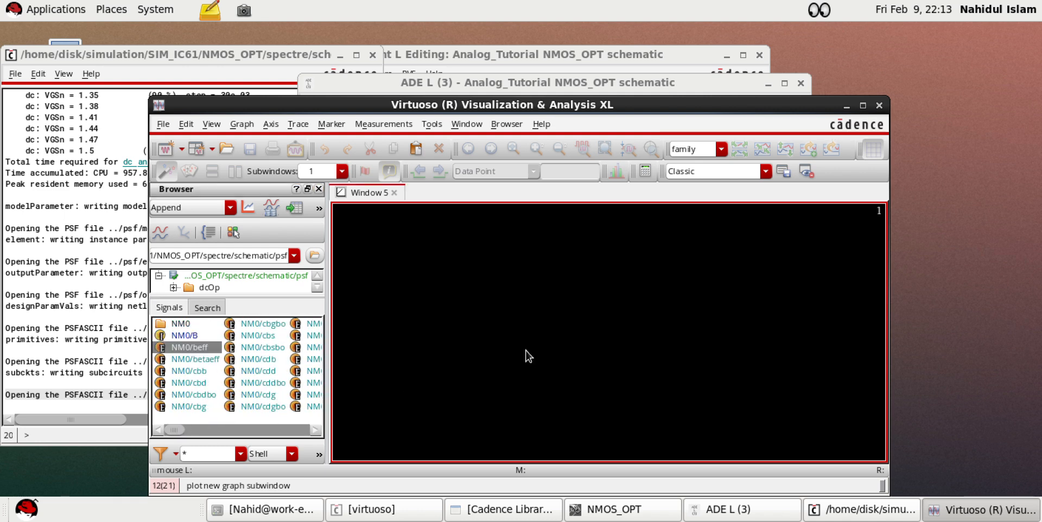
click(166, 430)
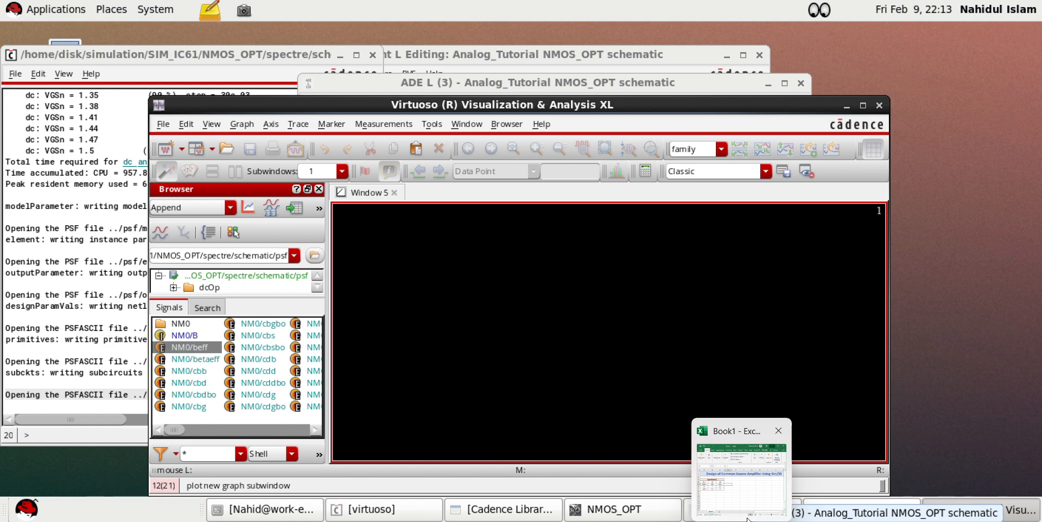
Switch to the Excel workbook Book1 and merge and center cells E3:G3 beside the Specification table
click(741, 479)
click(710, 359)
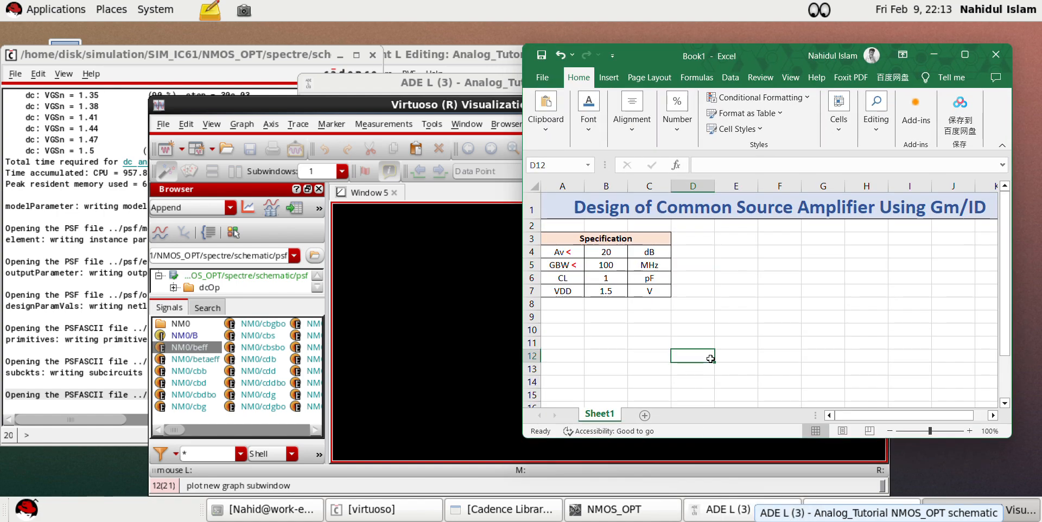
click(647, 318)
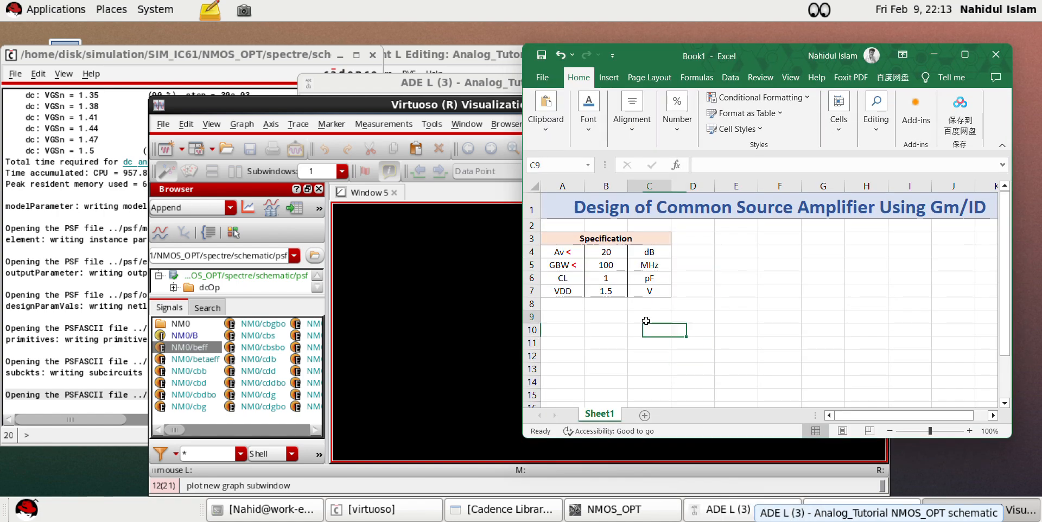
drag(730, 238, 807, 240)
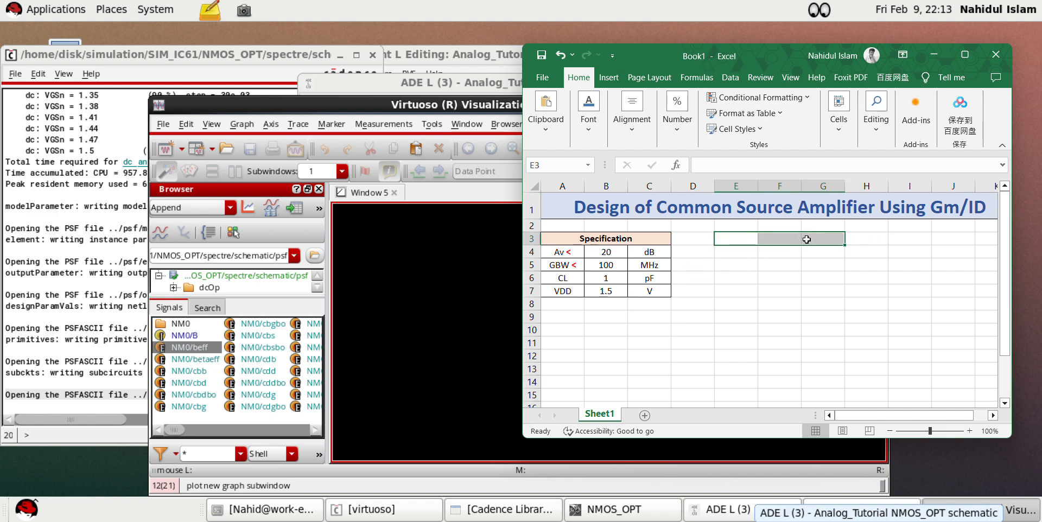
click(595, 134)
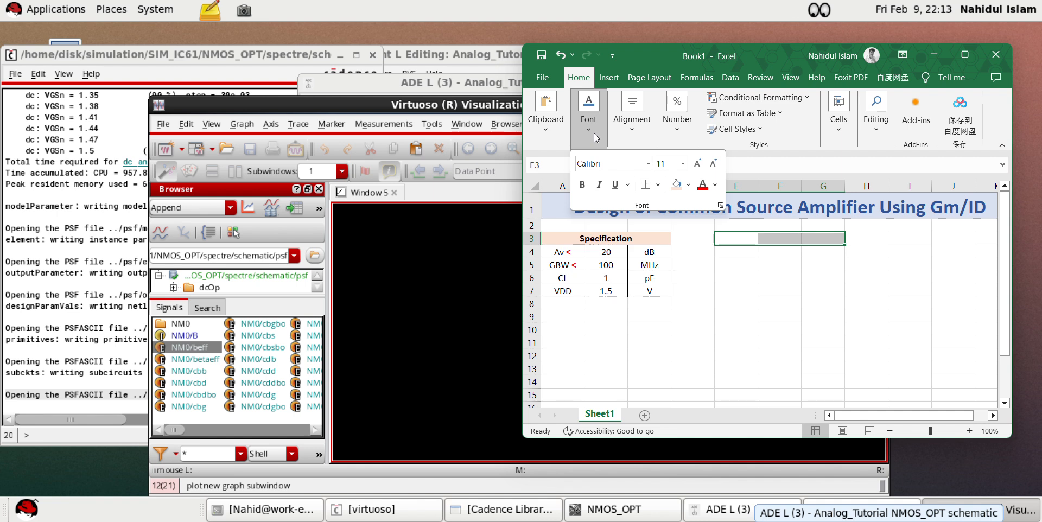
click(657, 185)
click(658, 185)
click(638, 127)
click(641, 126)
click(730, 185)
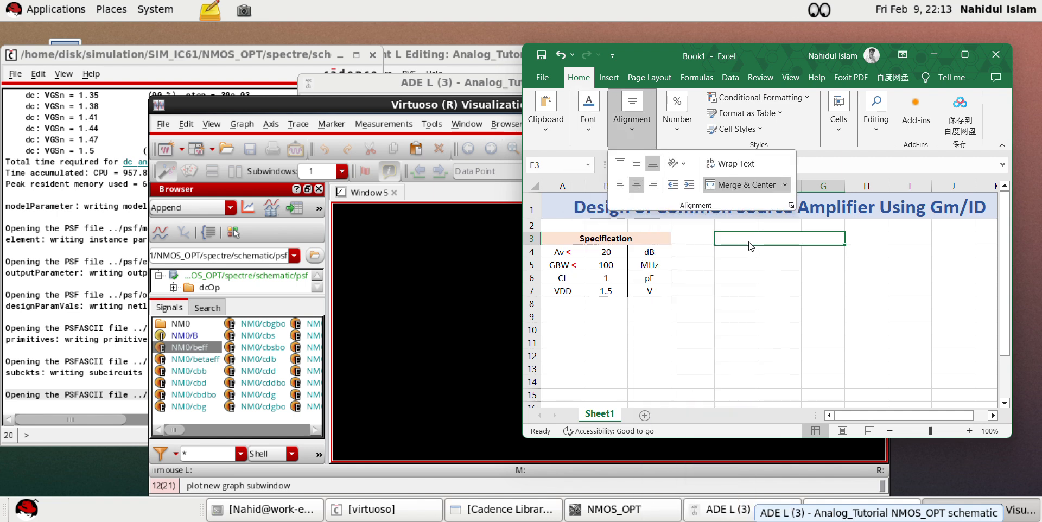
Enter the heading Calculation in merged cell E3 and make it bold at 12 pt
text(Ca)
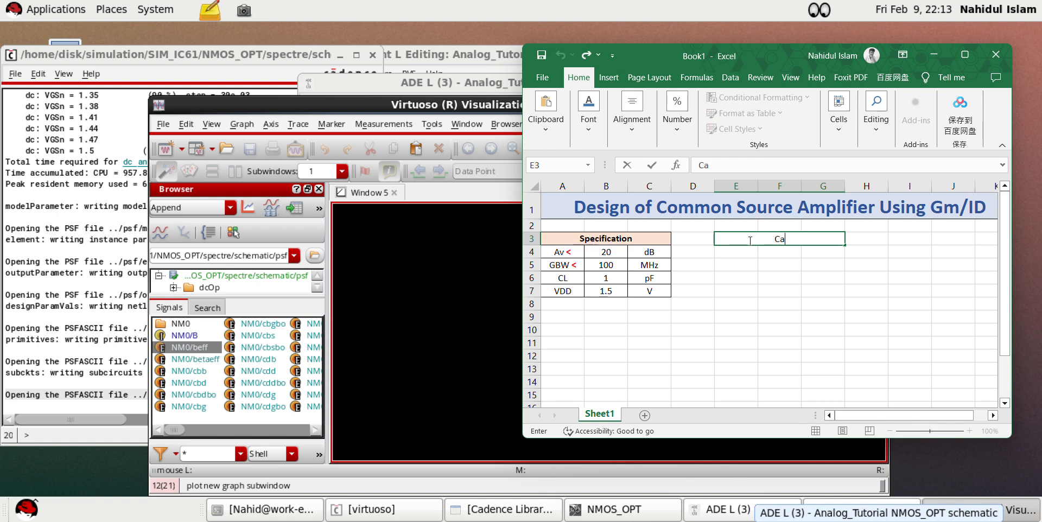
text(lculation)
drag(803, 240, 752, 242)
click(758, 222)
click(815, 223)
click(815, 254)
click(757, 239)
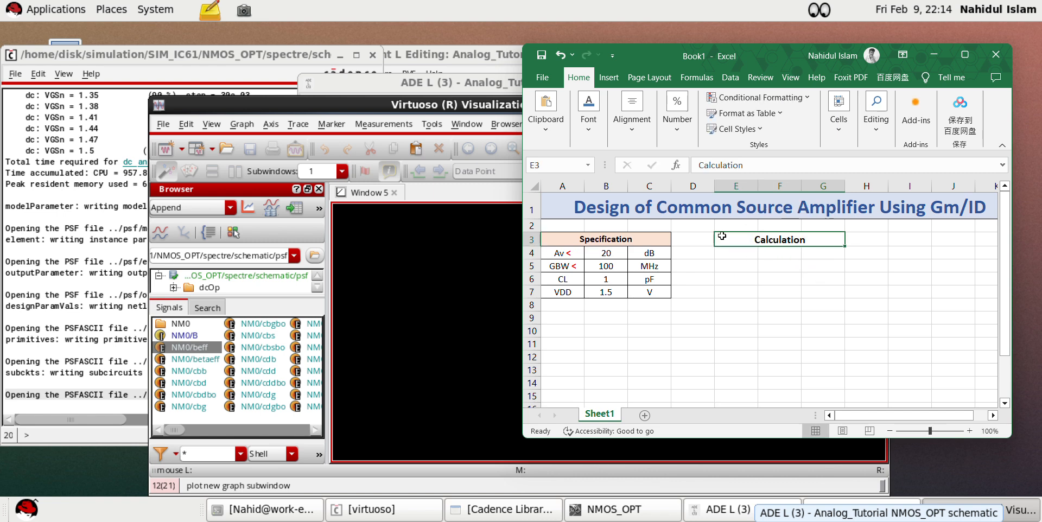
Fill the Calculation heading cell with the same light orange as the Specification heading
right_click(735, 239)
key(Escape)
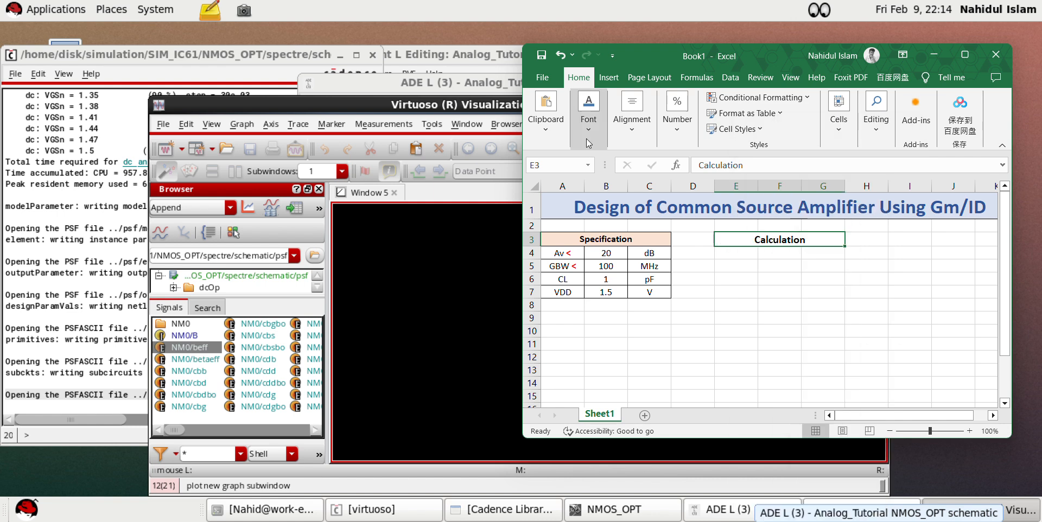
click(588, 131)
click(677, 185)
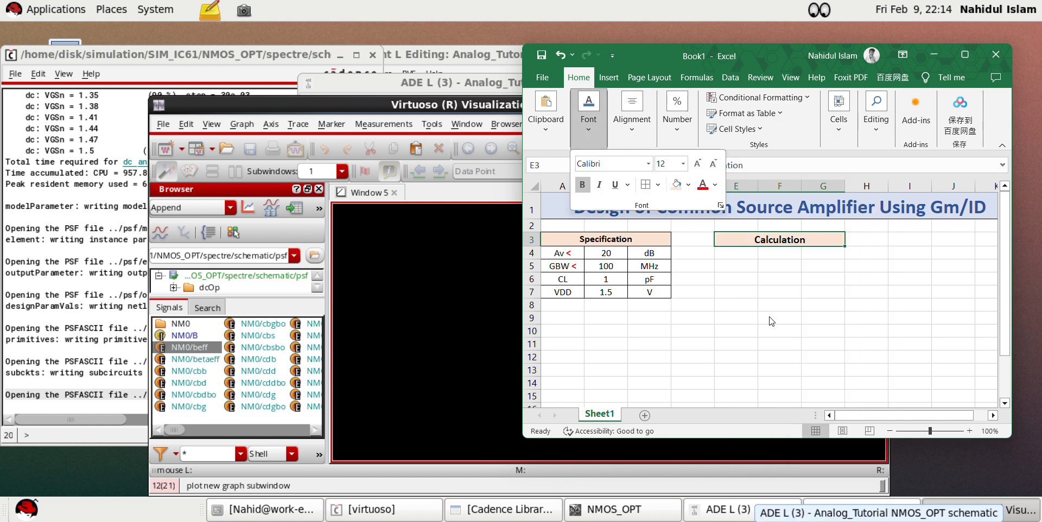
Label cell E4 gm and compute it in F4 with the formula =(2*(3.1416)*B5)/B6
double_click(734, 254)
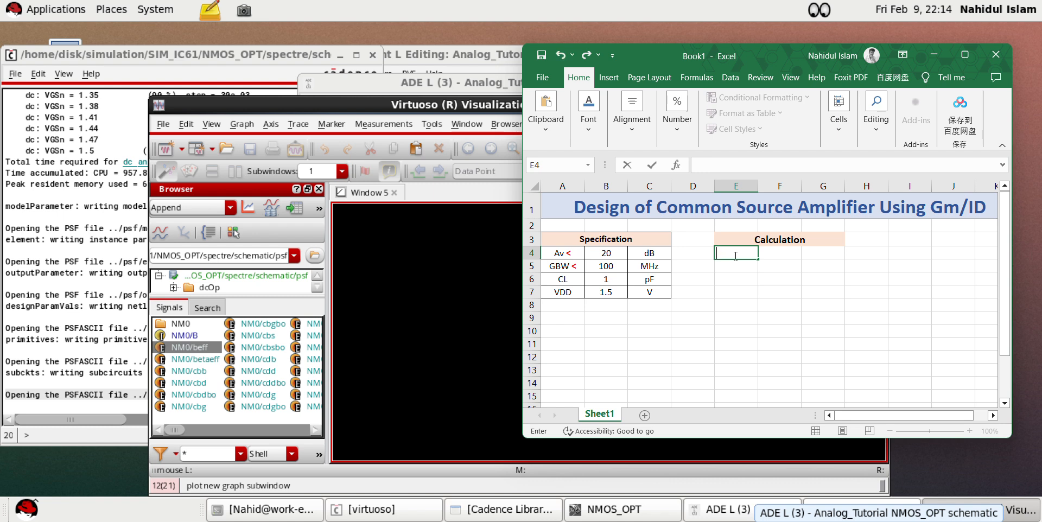
text(gm)
click(780, 253)
double_click(780, 255)
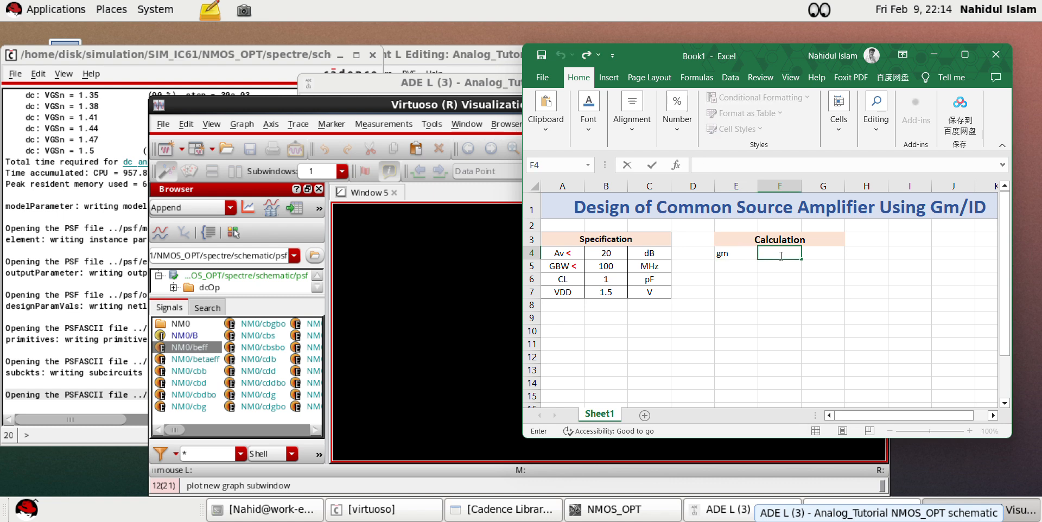
text(=(2*P)
key(BackSpace)
text((3.1416)
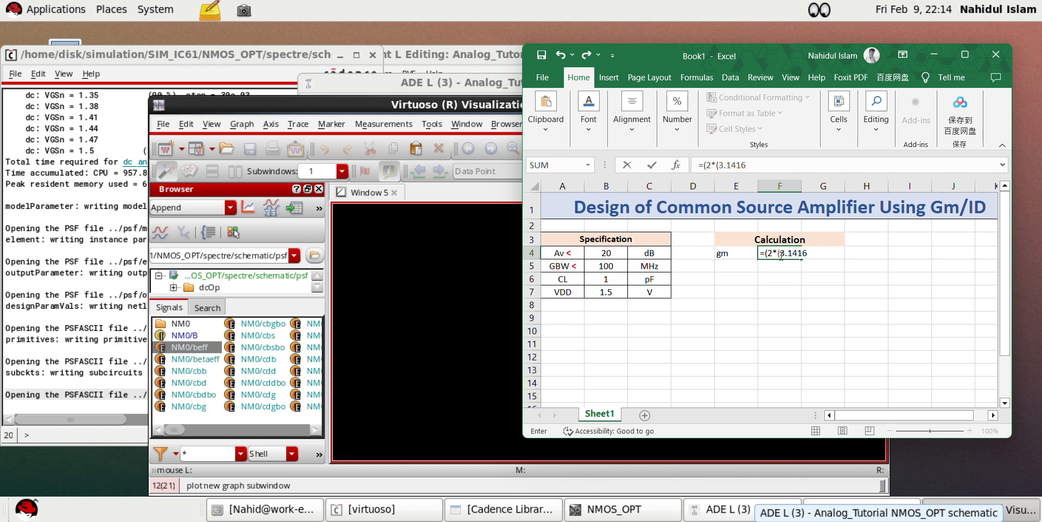
text()*)
click(605, 266)
text())
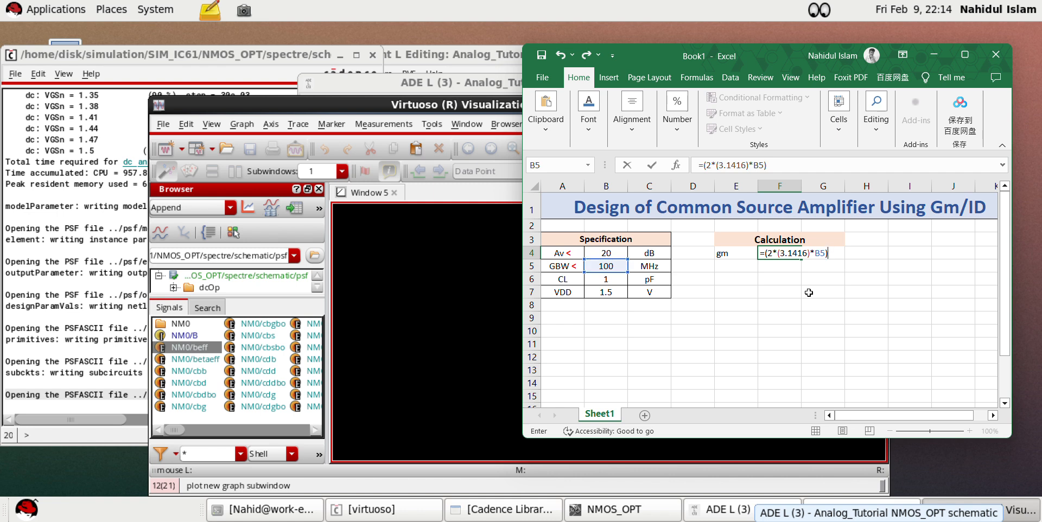
text(/)
click(618, 281)
key(Return)
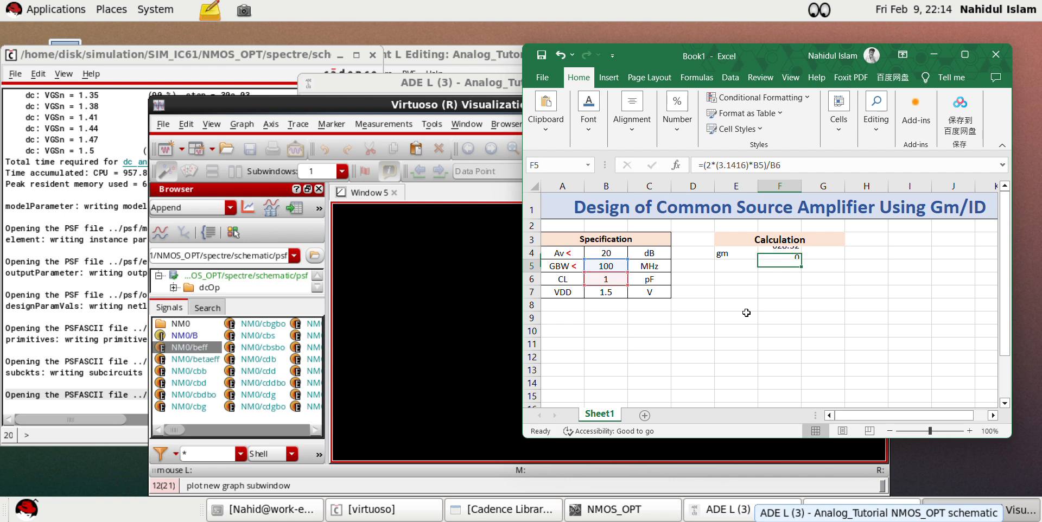
Enter the unit uS in G4 and center the contents of cells E4:G4
click(786, 253)
click(823, 256)
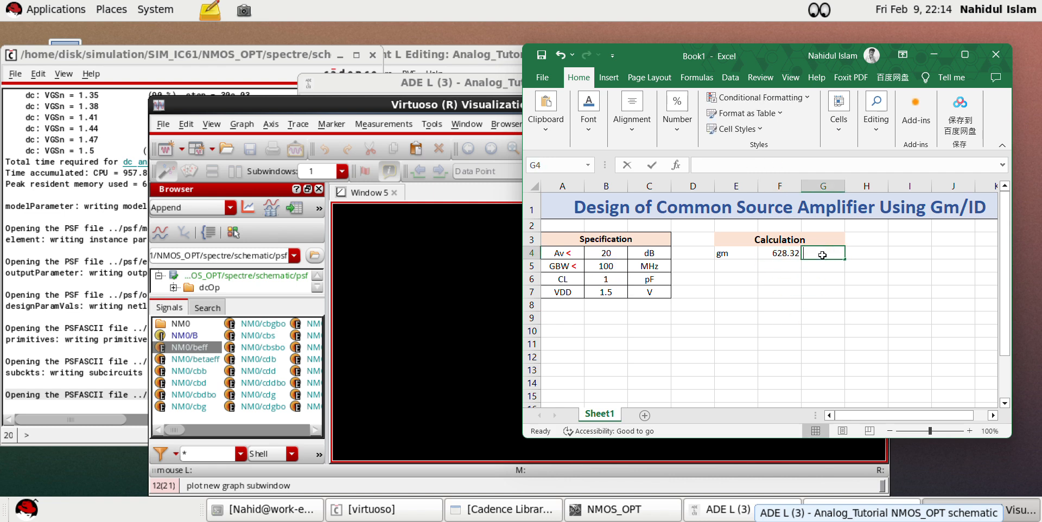
double_click(823, 255)
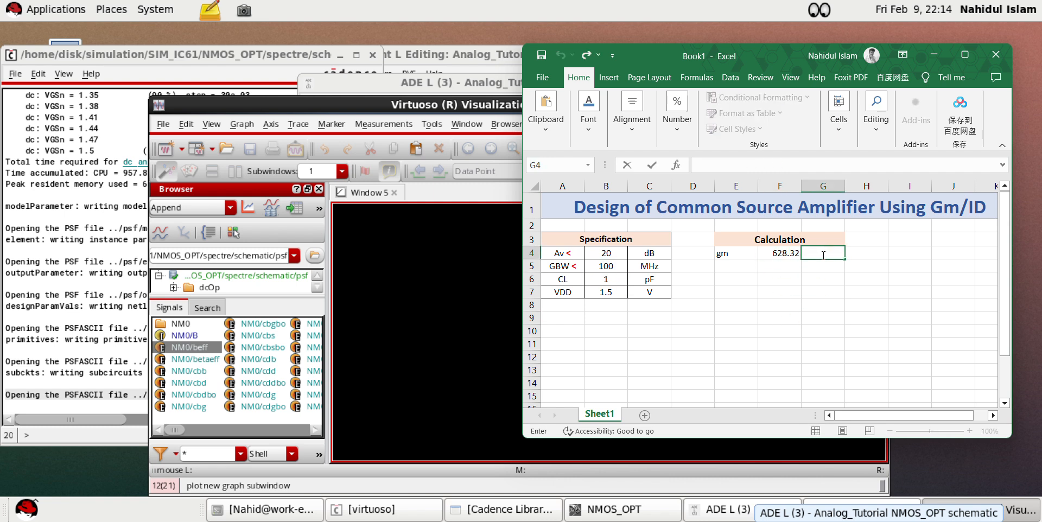
text(uS)
key(Return)
drag(721, 255, 823, 251)
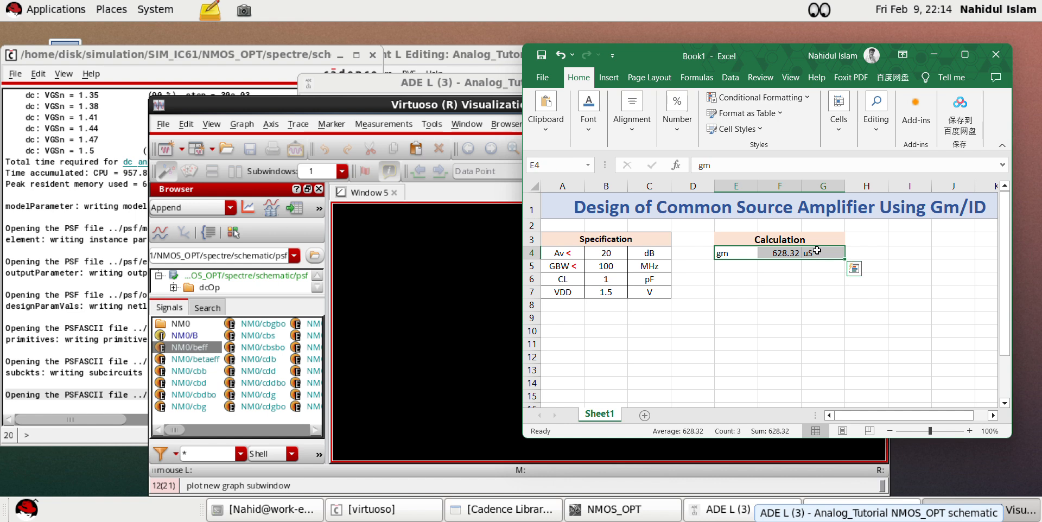
click(631, 117)
click(637, 185)
click(765, 278)
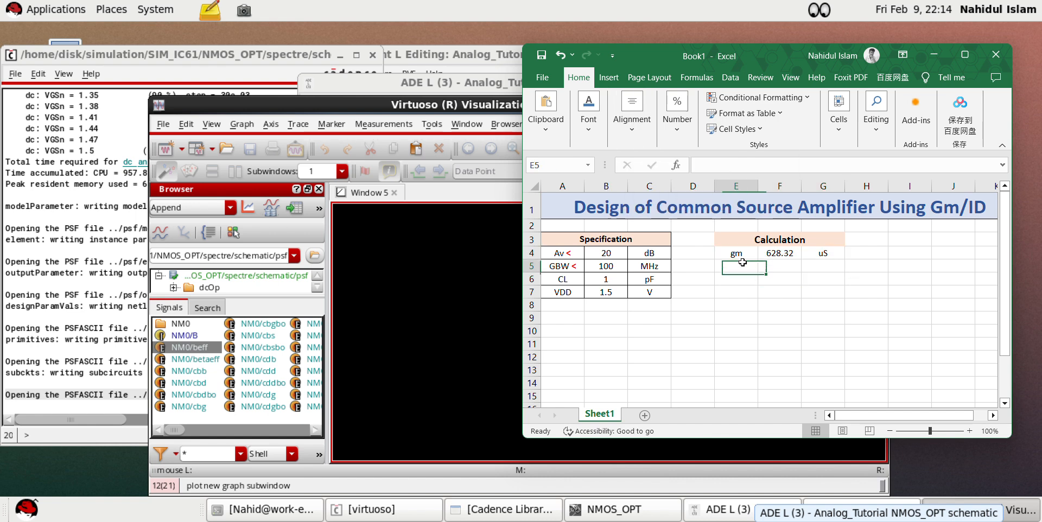
drag(730, 253, 825, 253)
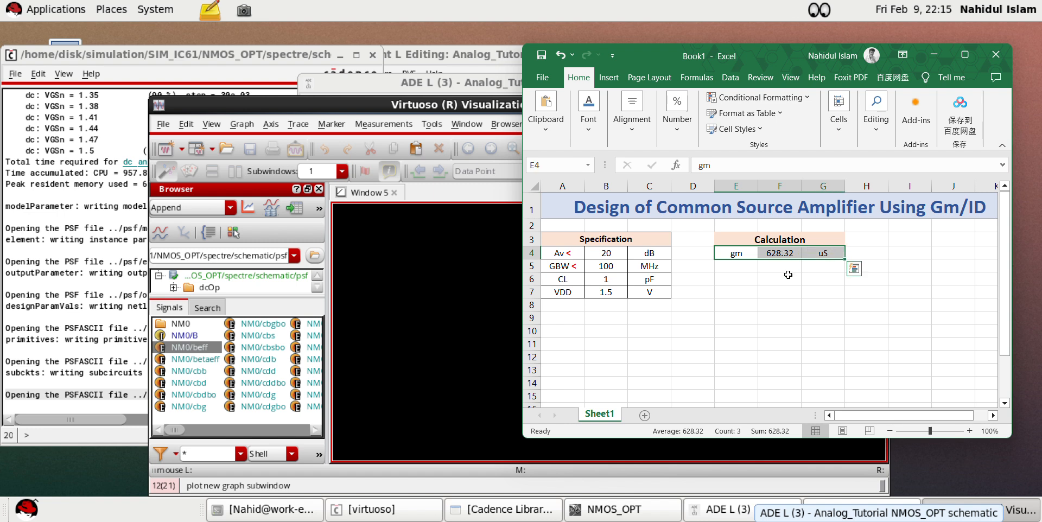
click(807, 307)
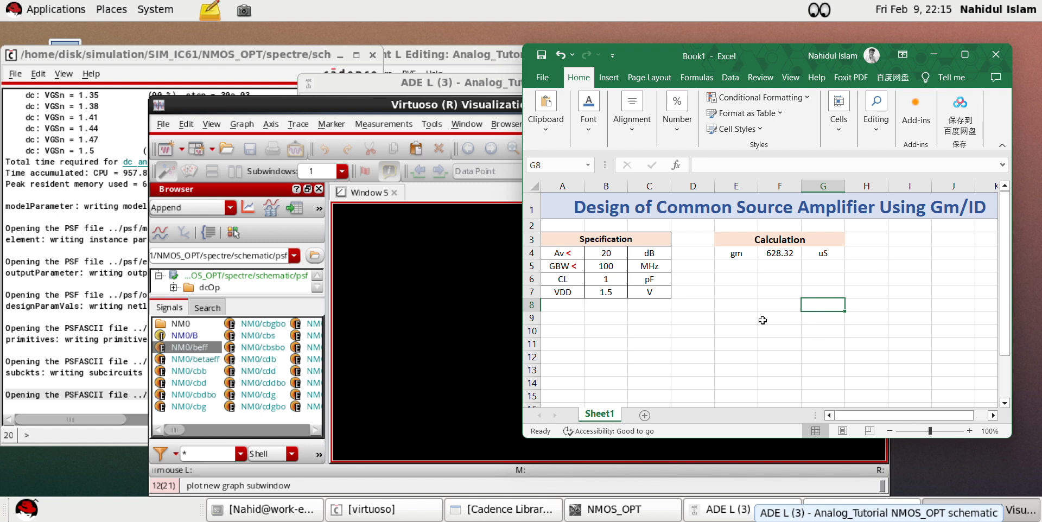
click(799, 321)
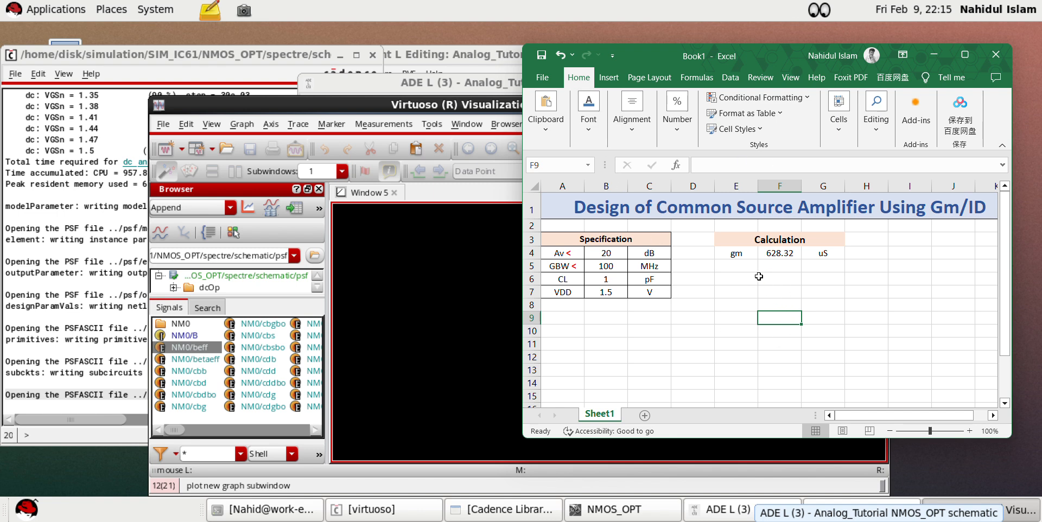
click(739, 266)
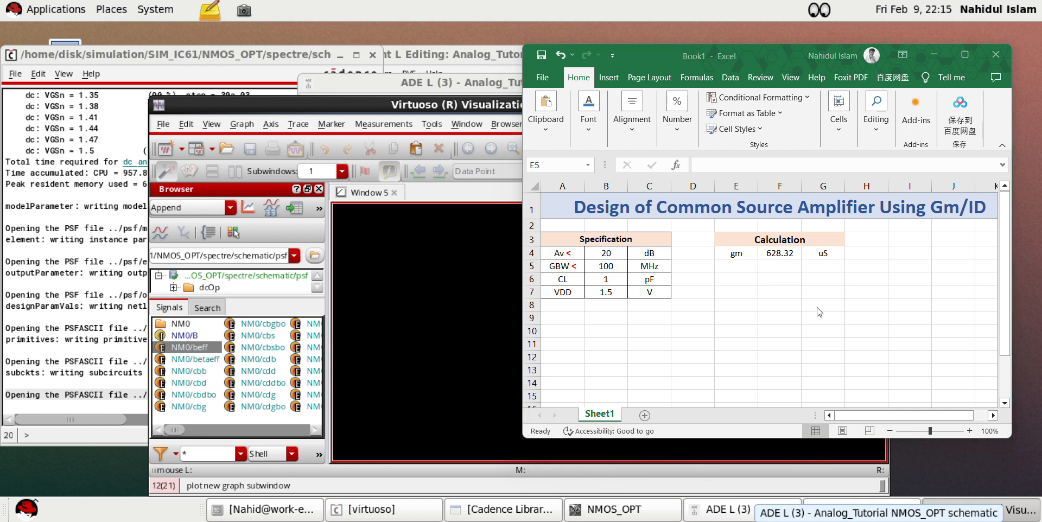
Write the gain expression Av = gm1/gds1+gds2 as text in cell I4
double_click(902, 254)
text(Av)
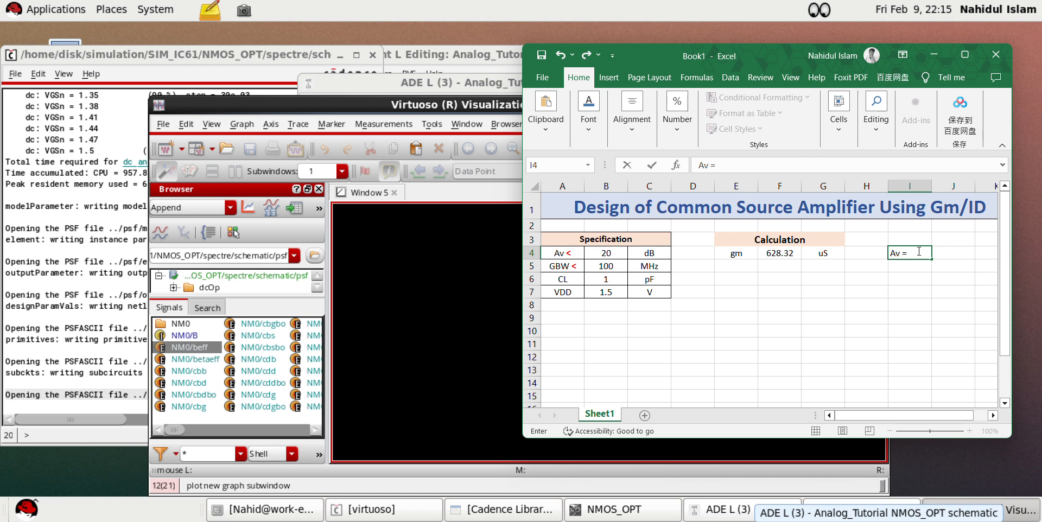
text(= gm1)
text(/)
text(gm)
text(1)
text(+)
key(BackSpace)
key(BackSpace)
key(BackSpace)
key(BackSpace)
text(gds1+gds2)
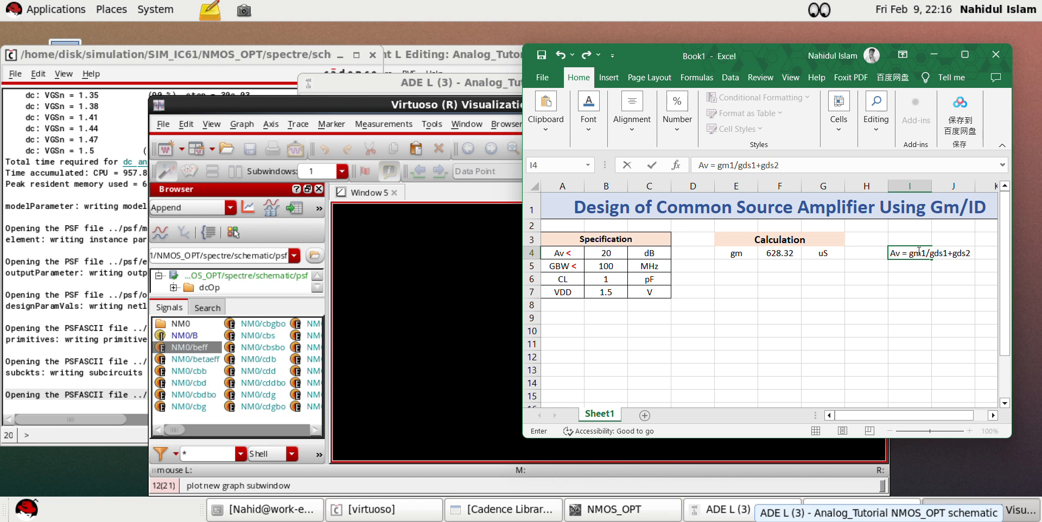
Widen column I so that the whole gain expression fits in its cell
click(932, 229)
drag(932, 185, 975, 185)
click(950, 277)
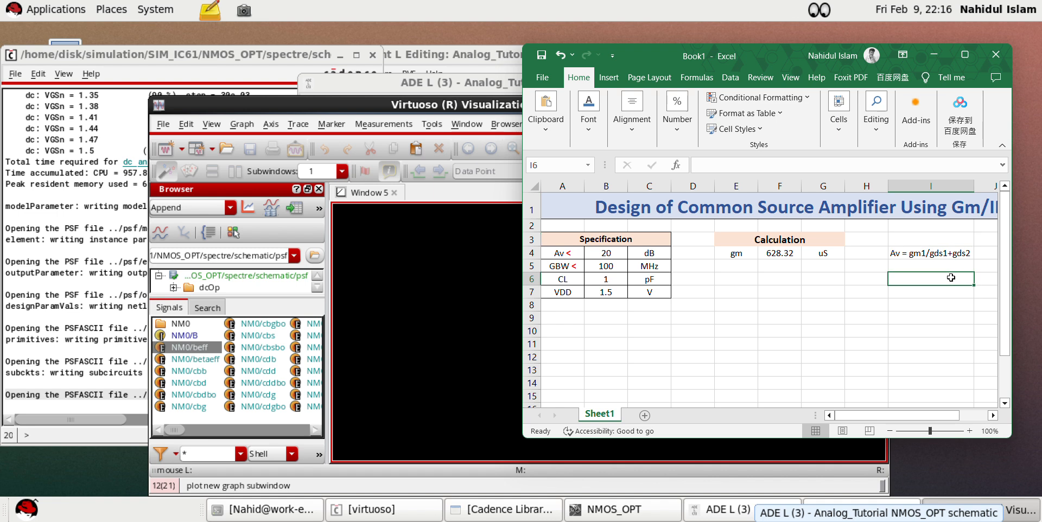
Enter the gain condition > 10 in cell J4 beside the Av expression
click(961, 250)
click(976, 255)
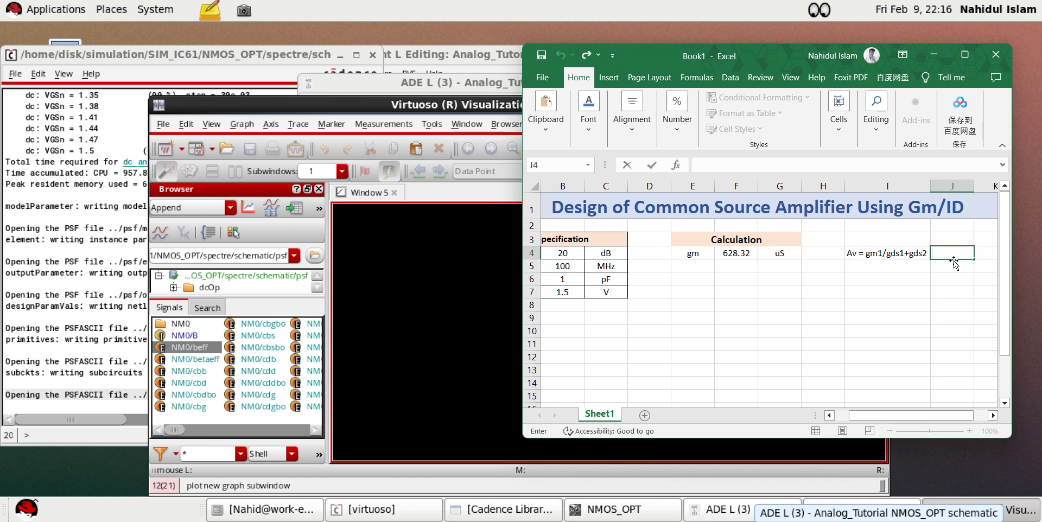
text(>)
drag(865, 412, 864, 414)
click(954, 254)
text(10)
click(951, 288)
Write the assumption gm1 = gm2 in cell I5 under the gain expression
click(885, 266)
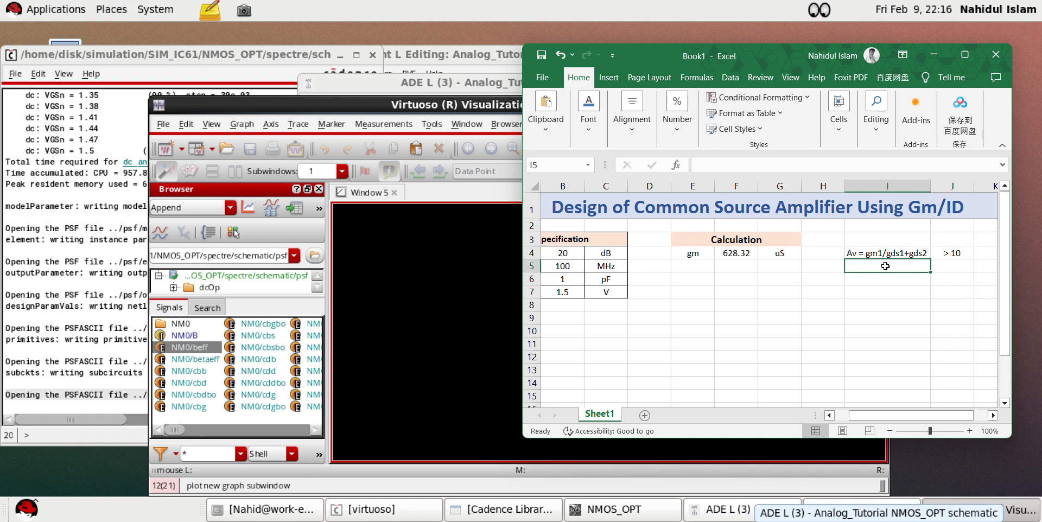
double_click(885, 266)
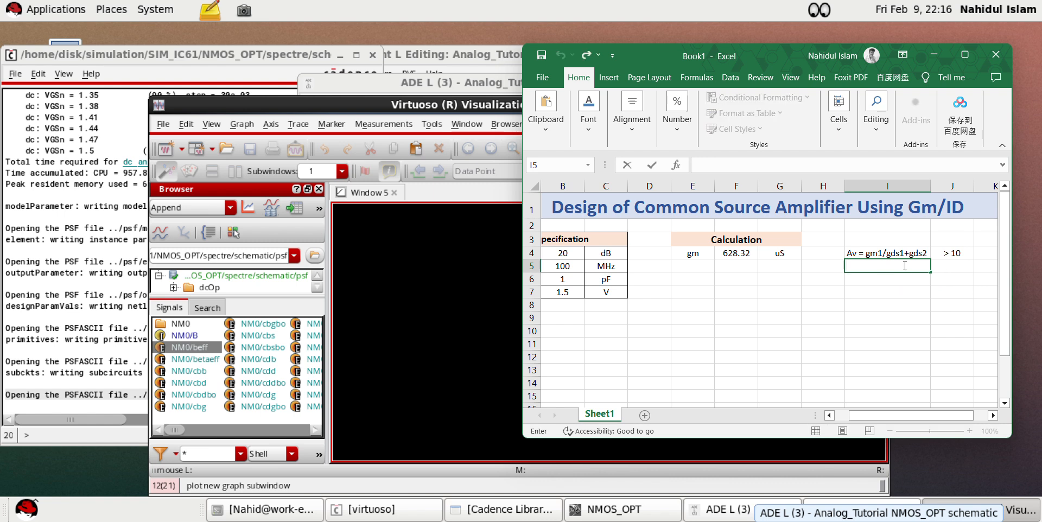
text(gm1 =gm2)
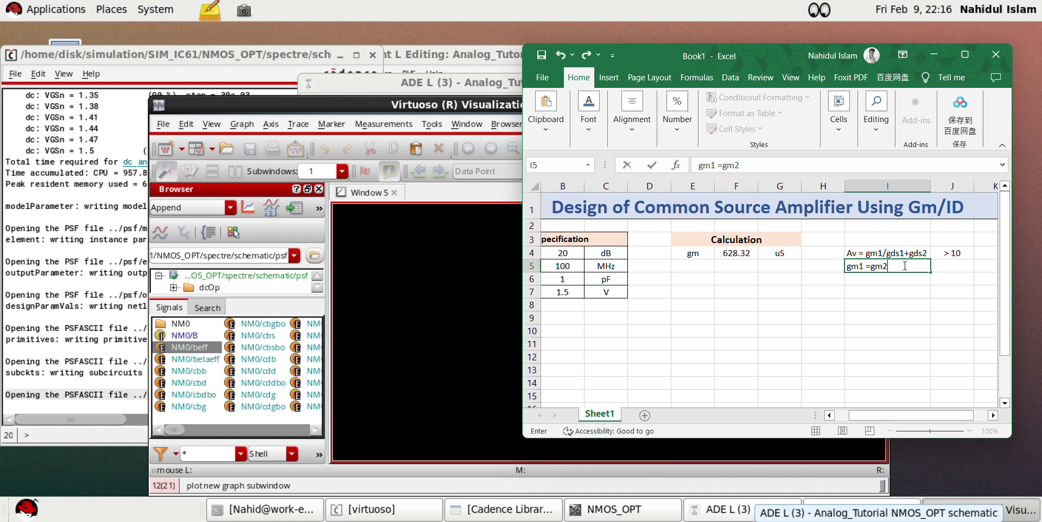
click(887, 318)
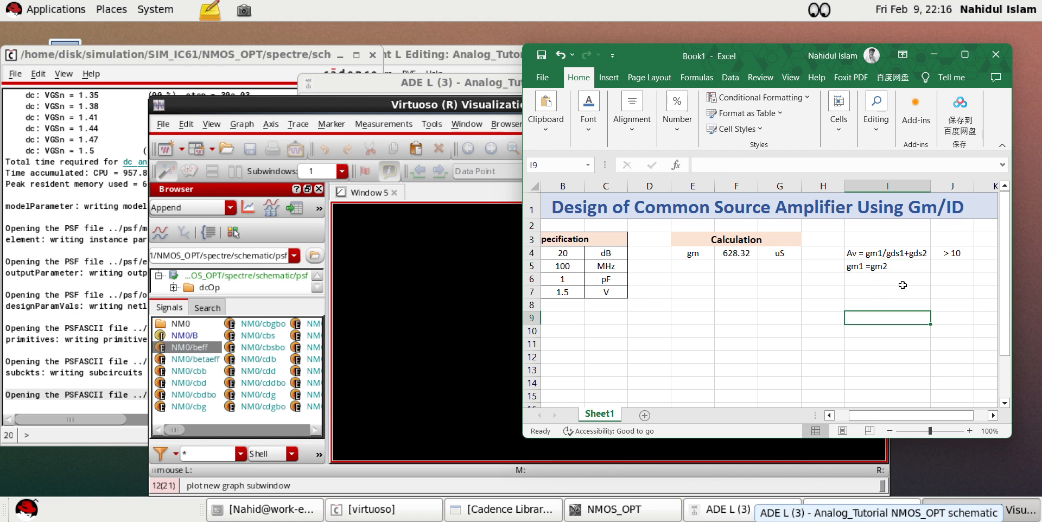
click(886, 268)
double_click(880, 267)
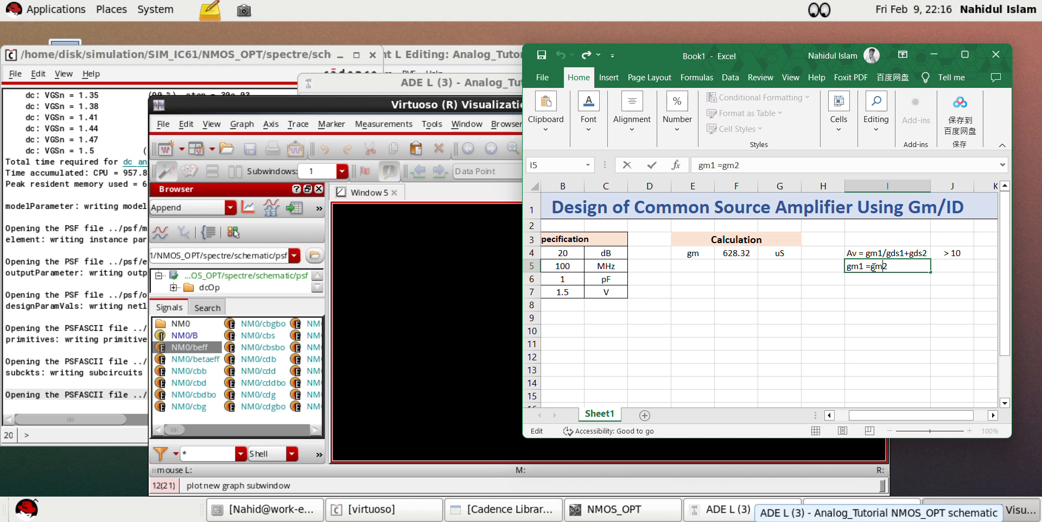
key(Return)
Write the simplified gain condition Av = gm1/gds1 > 20 in cell I6
text(Av)
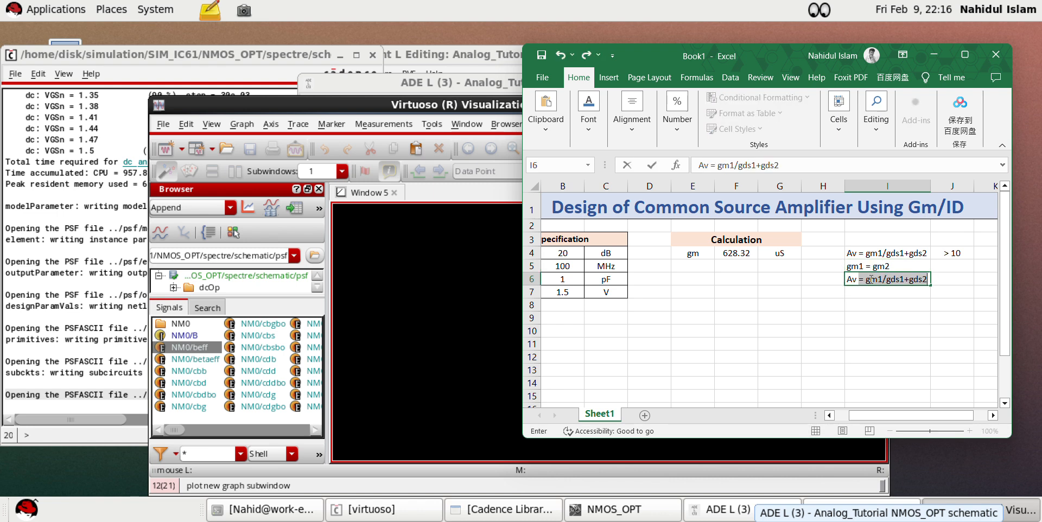
text( = gm1/gds1)
key(Delete)
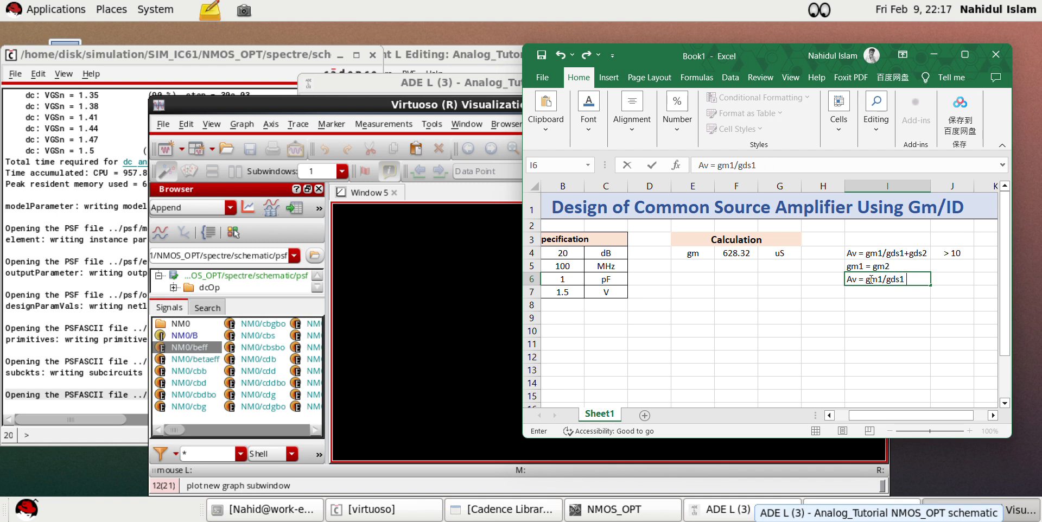
text(>)
text(20)
click(938, 331)
Add an Av row to the Calculation table with the label in E5 and the value 25 in F5
drag(879, 417, 861, 419)
click(712, 333)
click(732, 265)
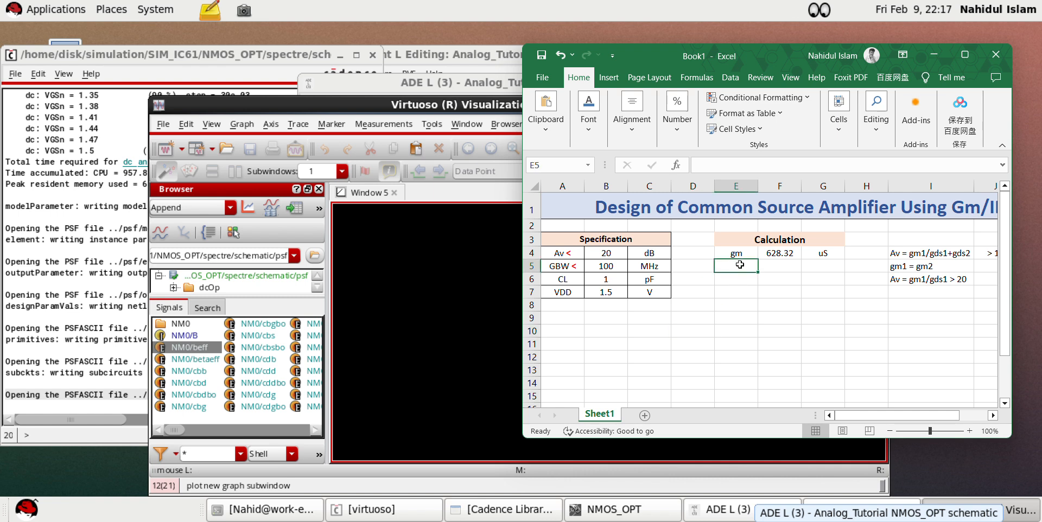
double_click(740, 264)
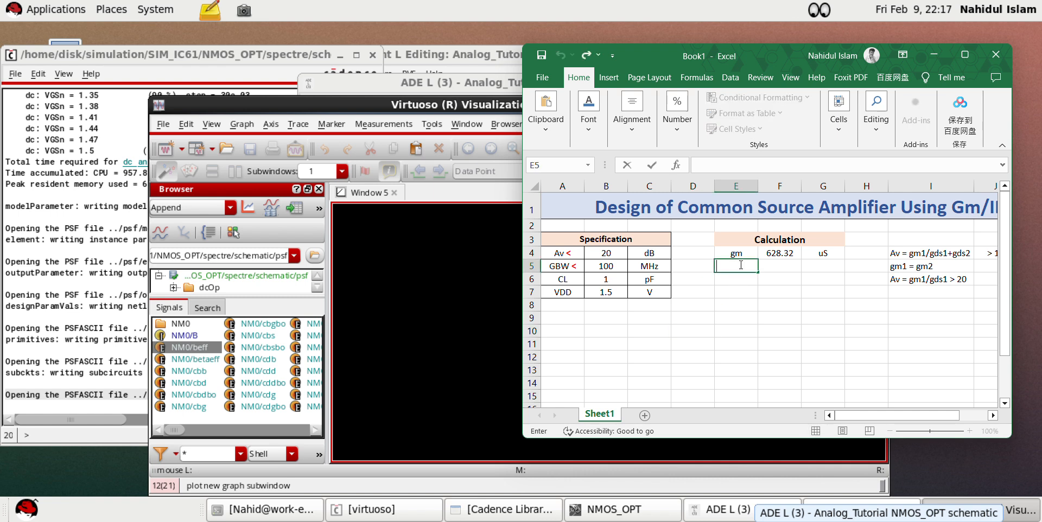
text(Av)
click(788, 265)
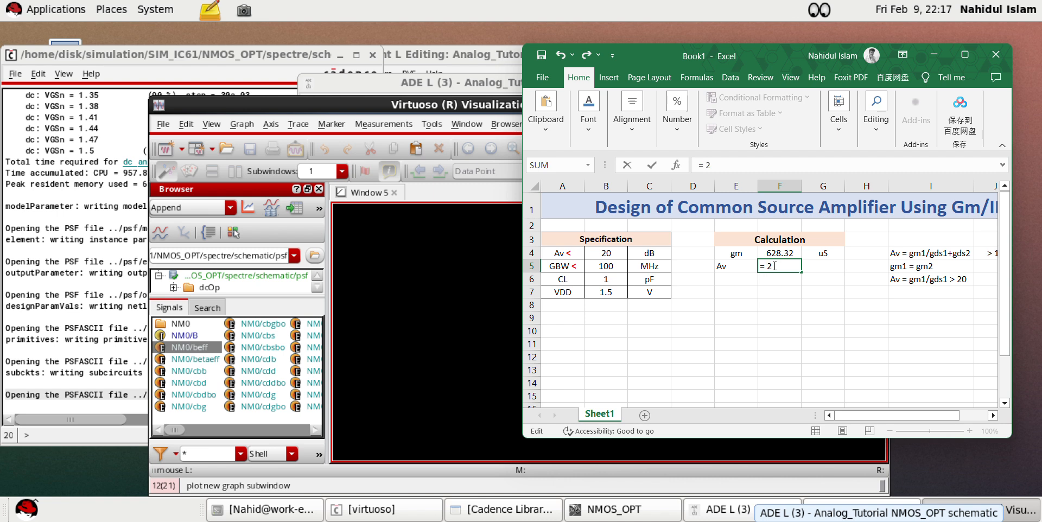
click(829, 326)
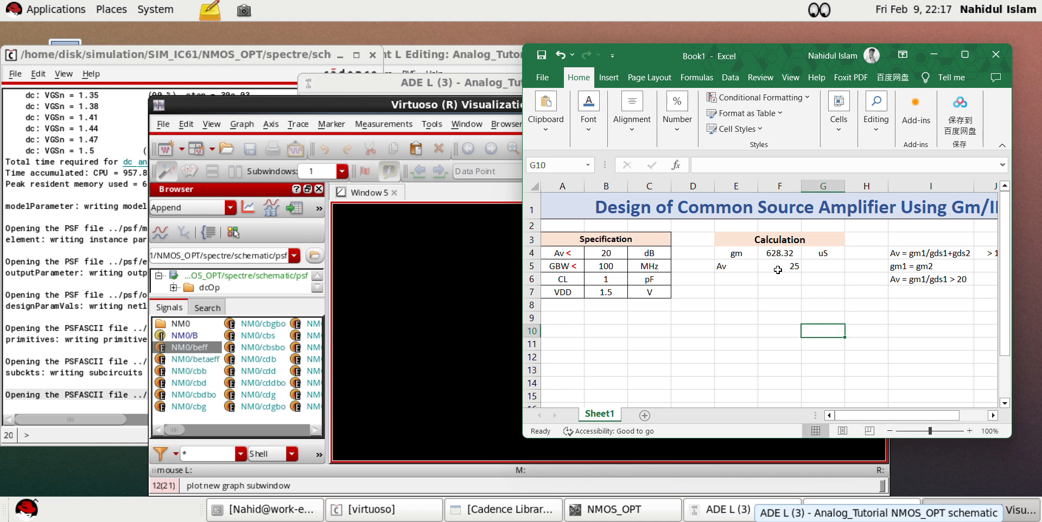
Center the Av value in cell F5
click(781, 268)
click(634, 126)
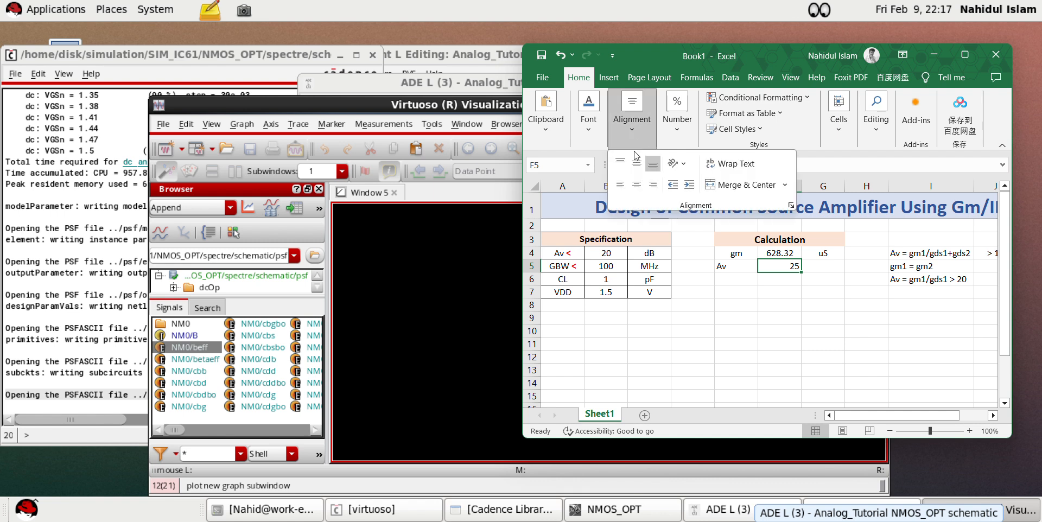
click(639, 187)
click(797, 318)
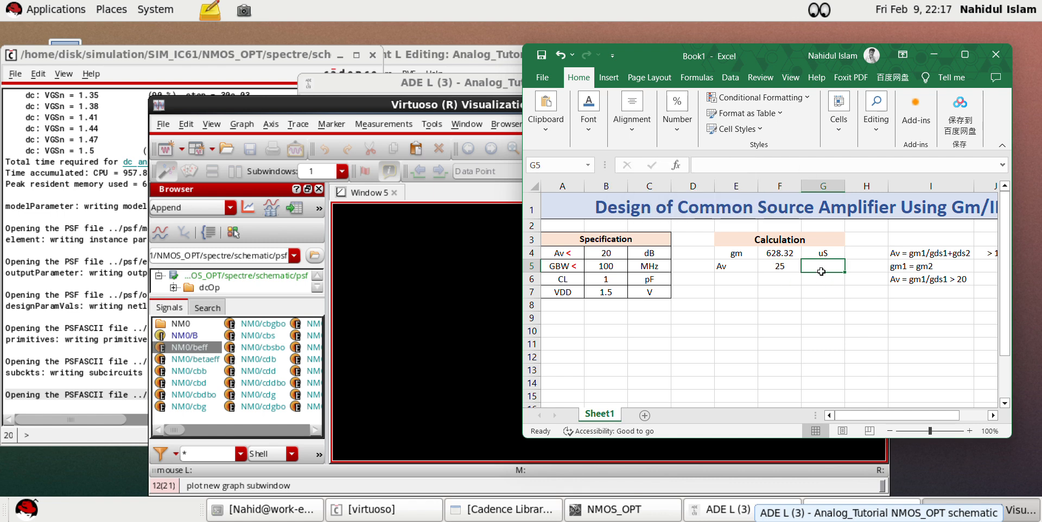
Try to center the contents of the Calculation table cells E4:G5
drag(736, 250, 830, 267)
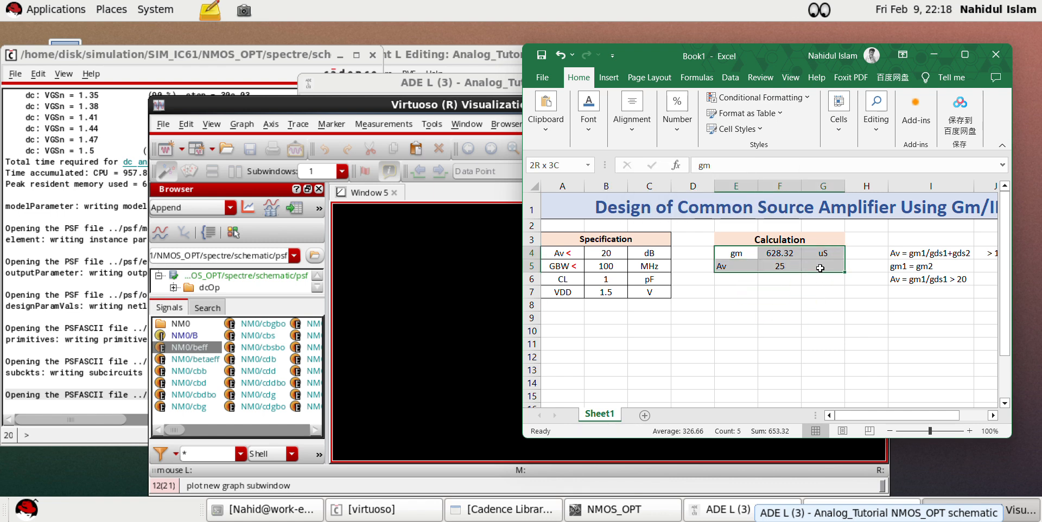
click(632, 115)
click(638, 187)
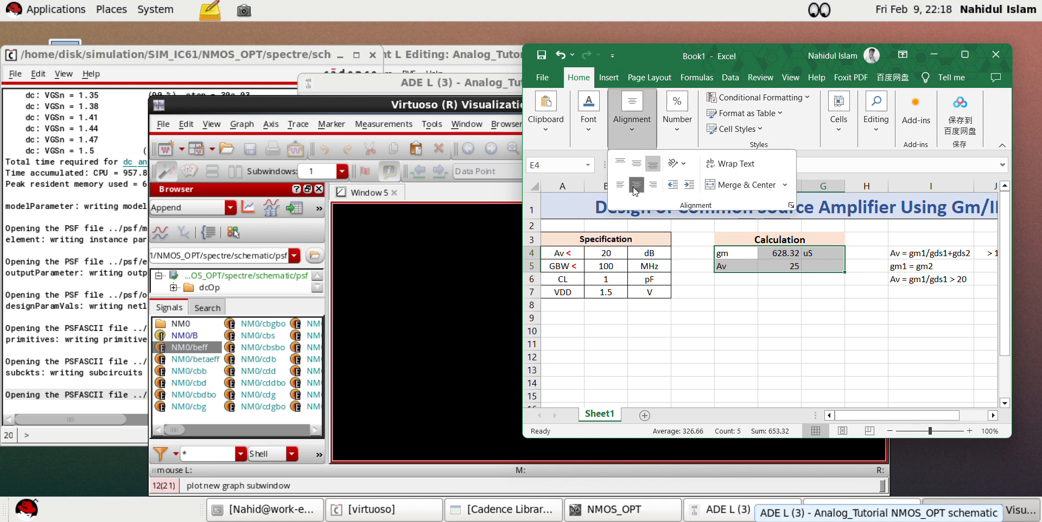
click(809, 316)
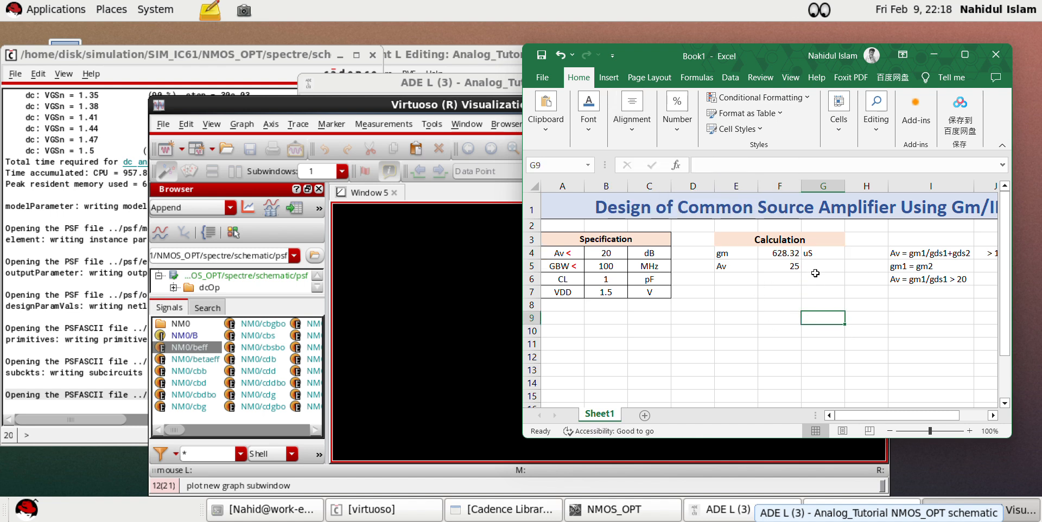
Center the uS unit in cell G4 and add the centered unit v/v for Av in cell G5
click(816, 253)
click(632, 114)
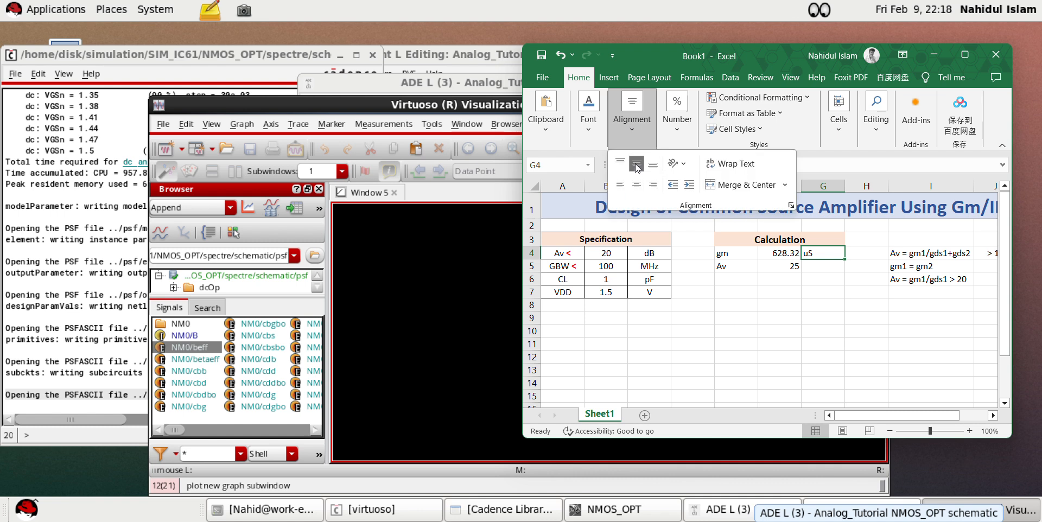
click(639, 185)
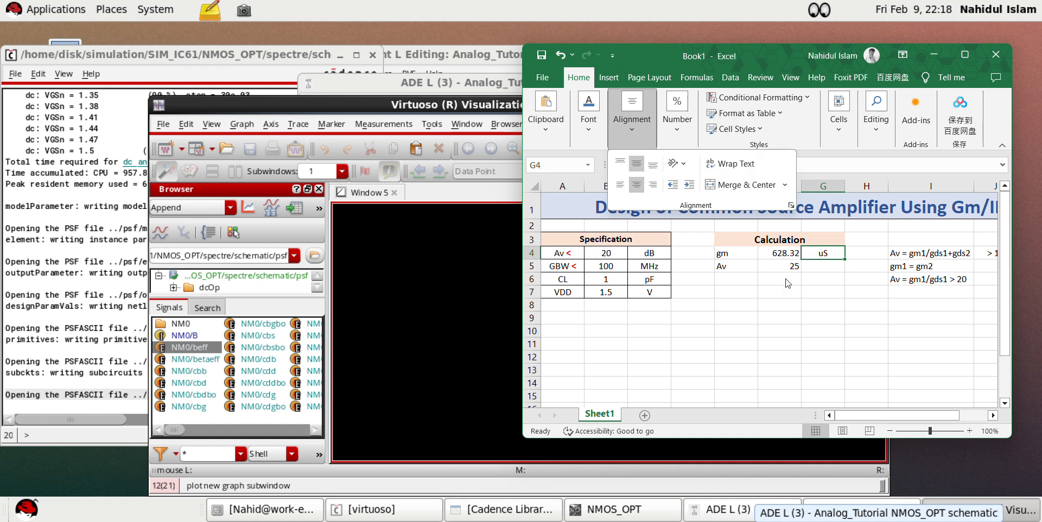
double_click(819, 269)
text(v/v)
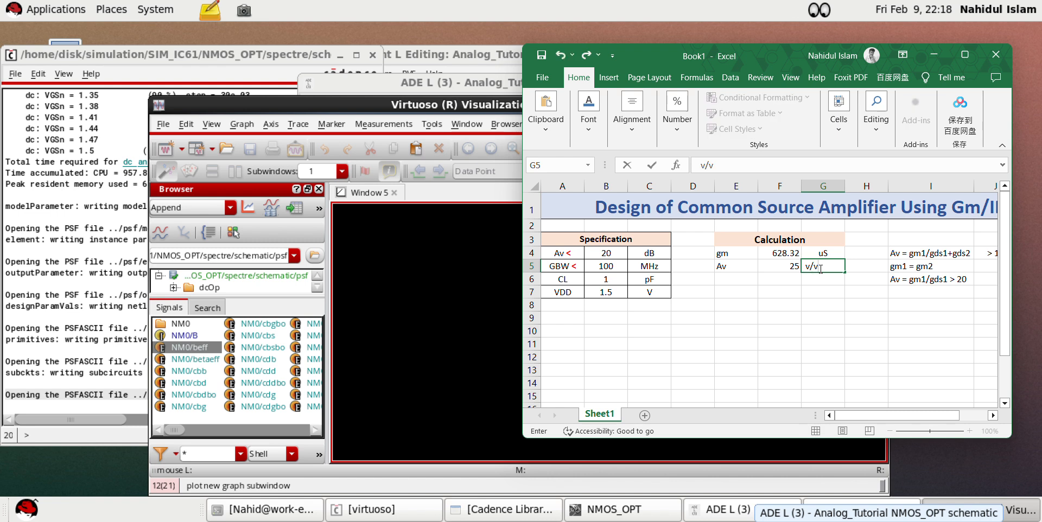
key(Return)
click(823, 267)
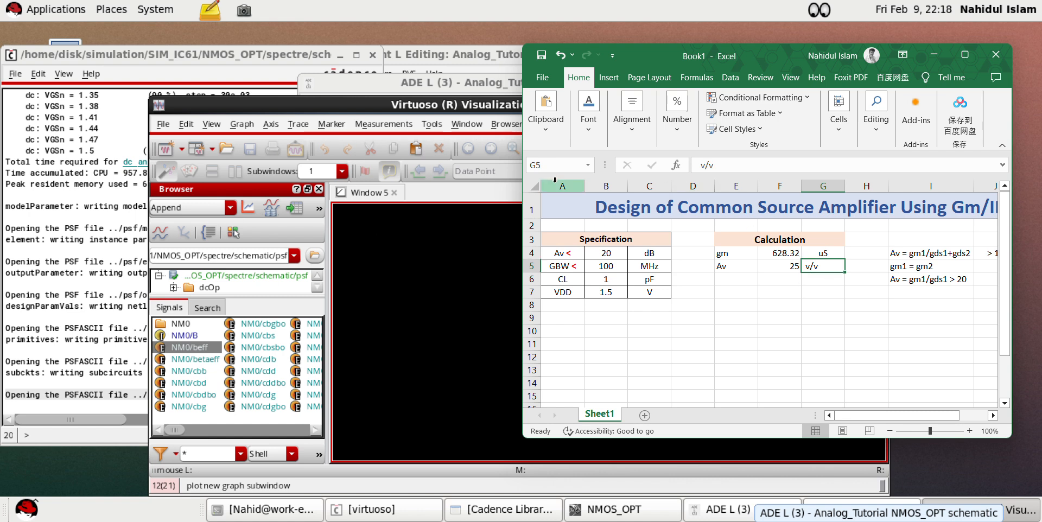
click(632, 117)
click(637, 185)
click(781, 296)
click(762, 291)
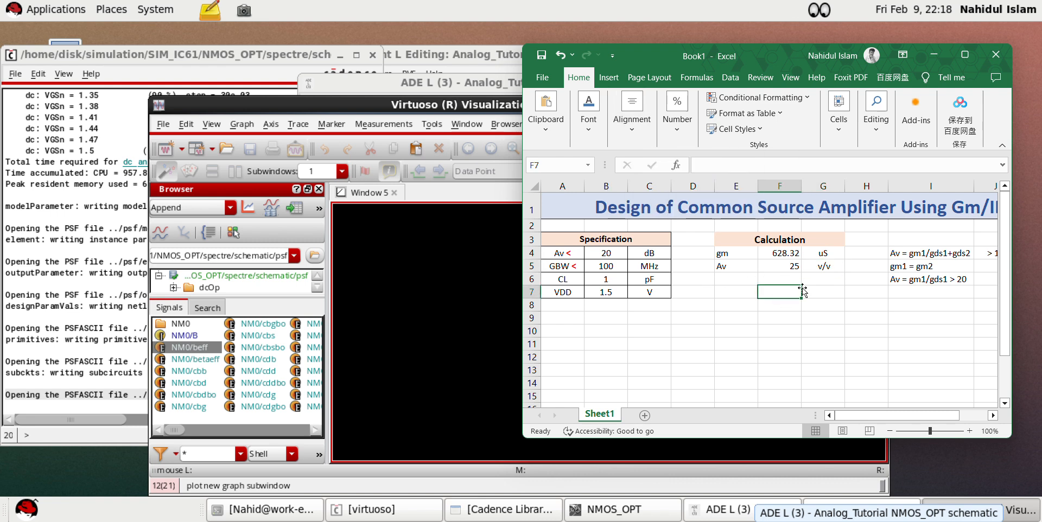
Apply borders to all cells of the gm and Av rows in E4:G5
drag(722, 255, 817, 268)
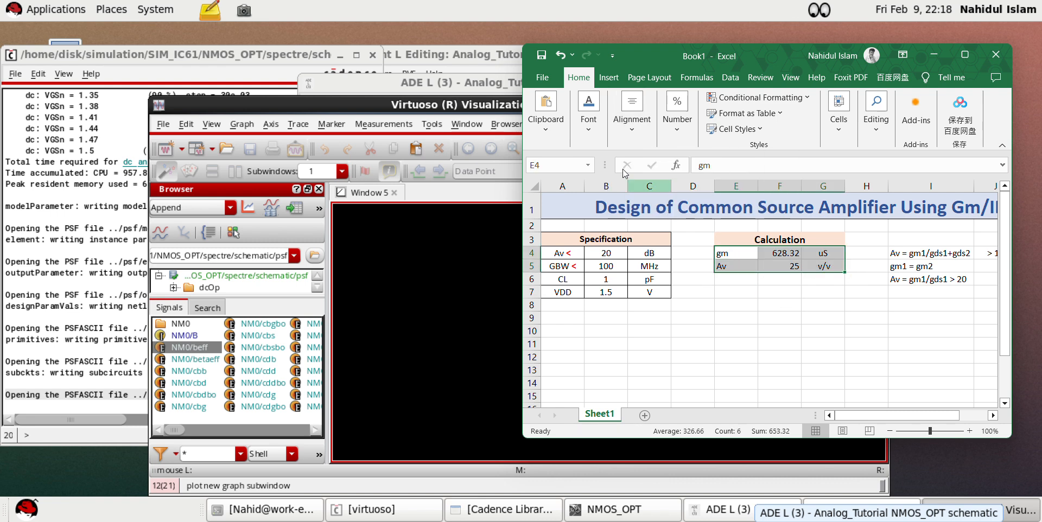
click(588, 116)
click(645, 185)
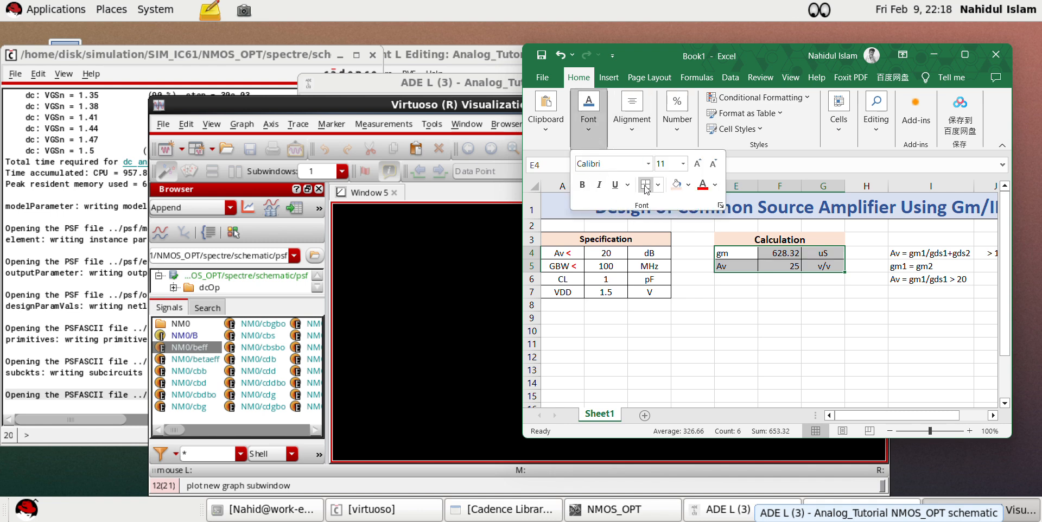
click(749, 306)
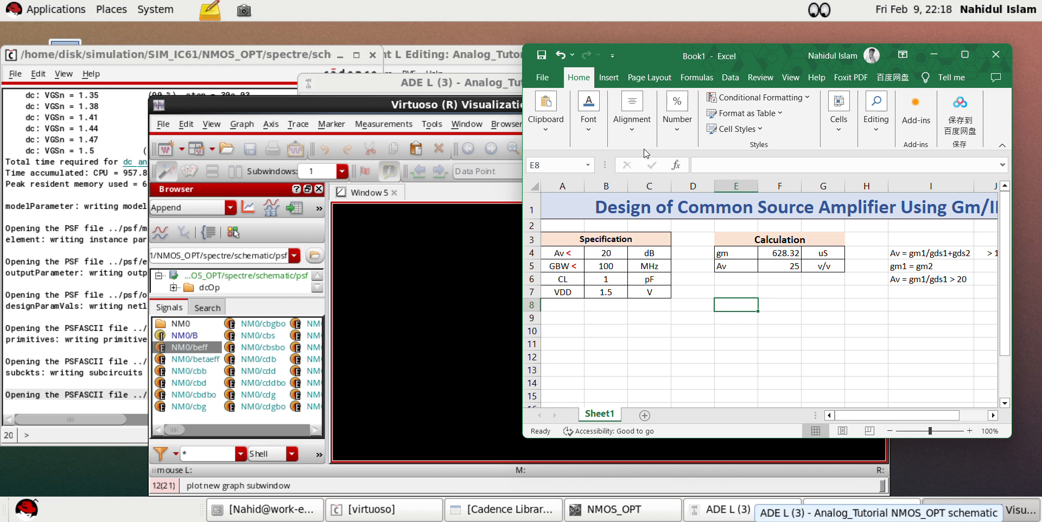
Center the labels, values and units of the Calculation table in E4:G5
drag(729, 258, 817, 268)
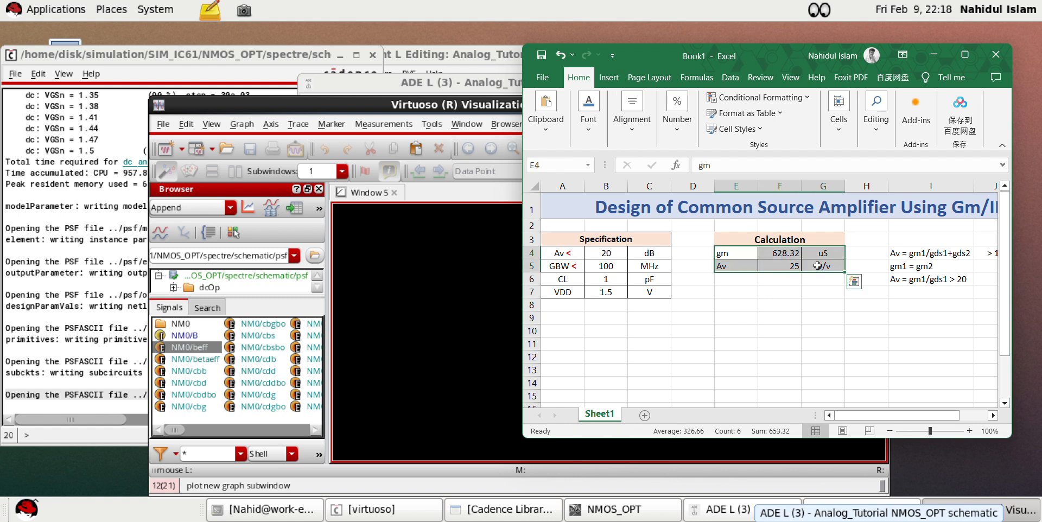
click(638, 142)
click(636, 184)
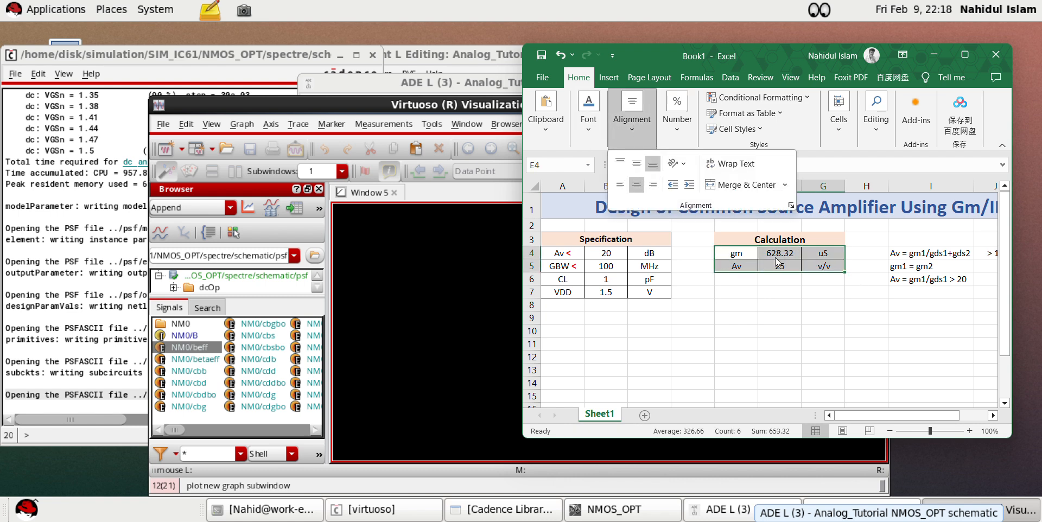
click(823, 304)
Switch to Virtuoso Visualization & Analysis XL and select the dc results in the results browser
click(426, 293)
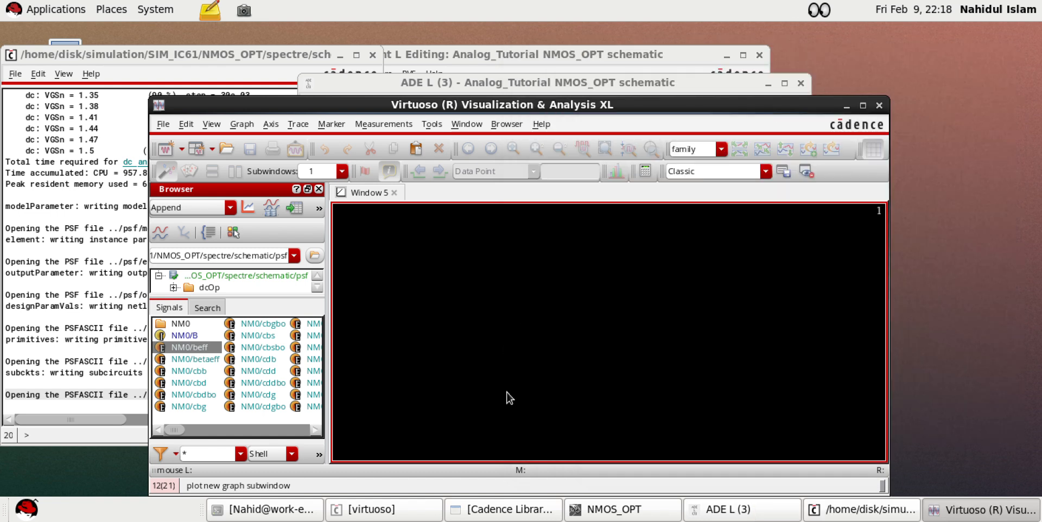
drag(183, 429, 257, 425)
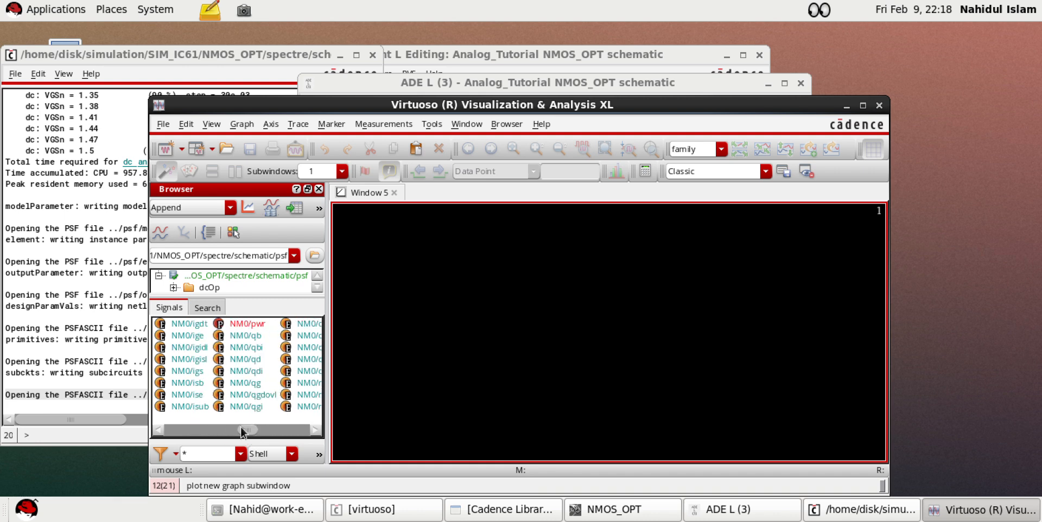
key(Return)
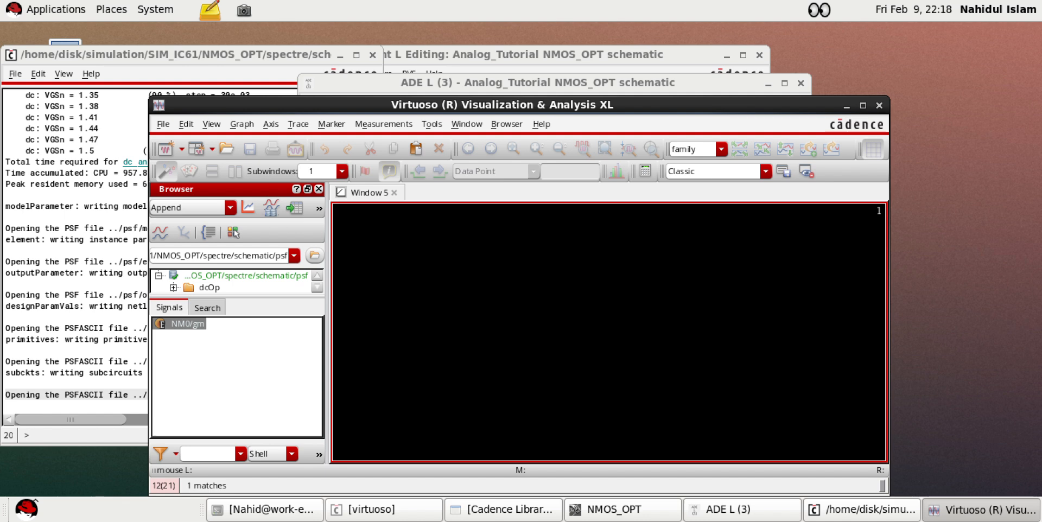
click(213, 287)
click(199, 288)
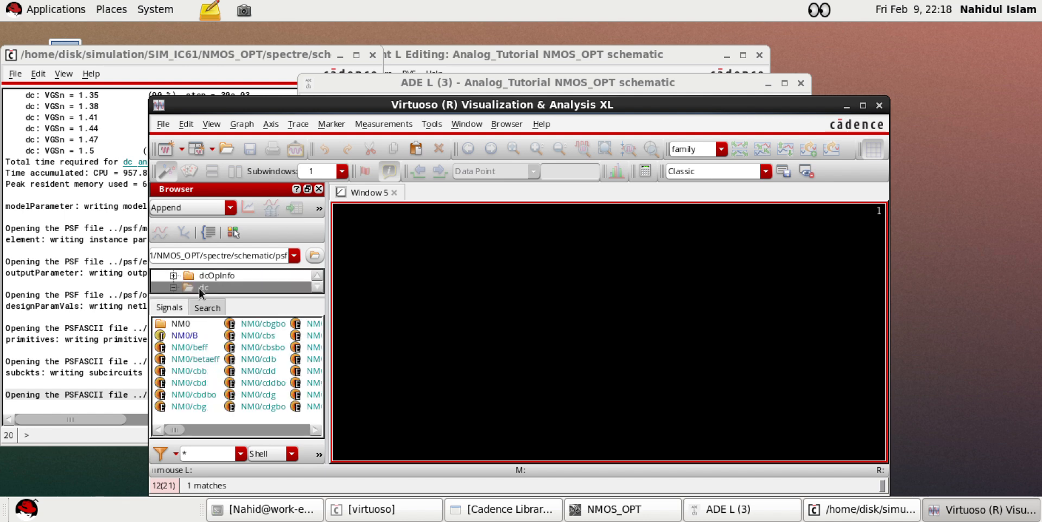
Open the calculator with the dc signal NM0/gmoverid and clear its expression buffer and stack
drag(176, 429, 225, 430)
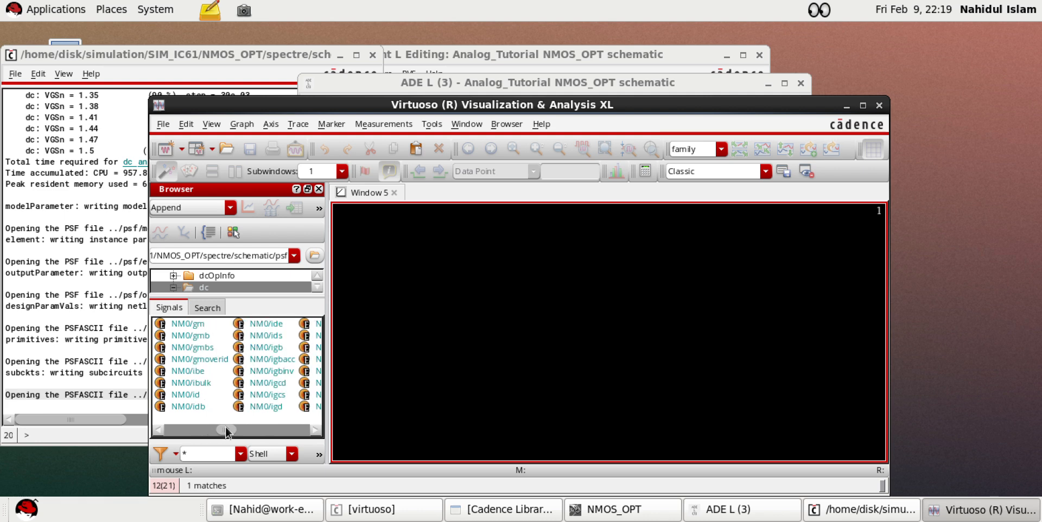
right_click(210, 358)
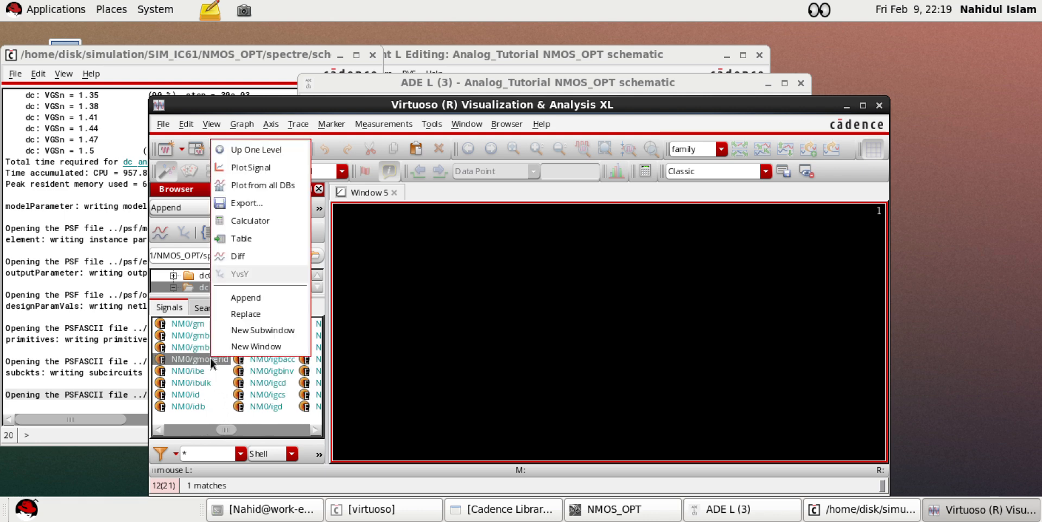
click(247, 221)
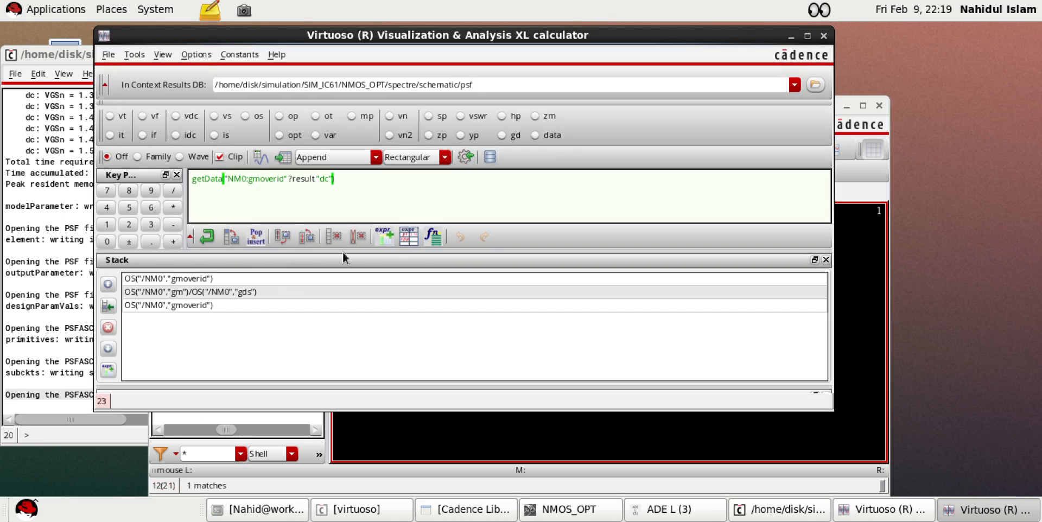
click(356, 240)
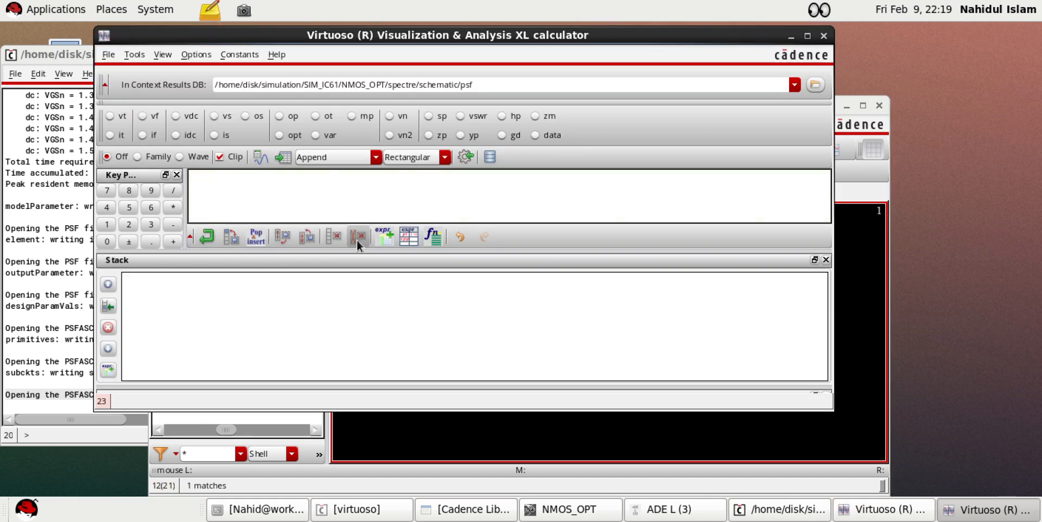
Send the dc signal NM0/gmoverid to the calculator again, enter it on the stack and empty the expression buffer
click(790, 36)
right_click(216, 360)
click(285, 224)
click(207, 237)
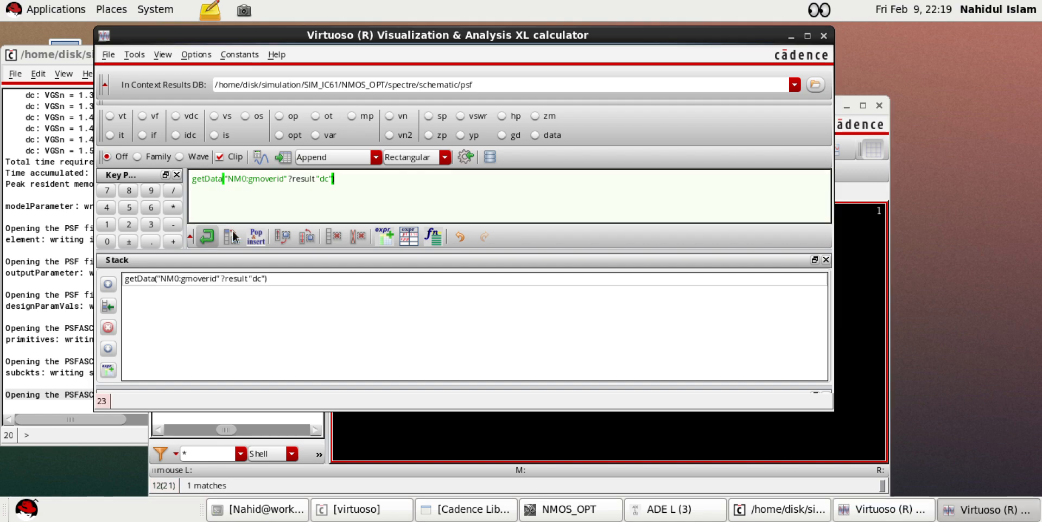
drag(334, 178, 193, 181)
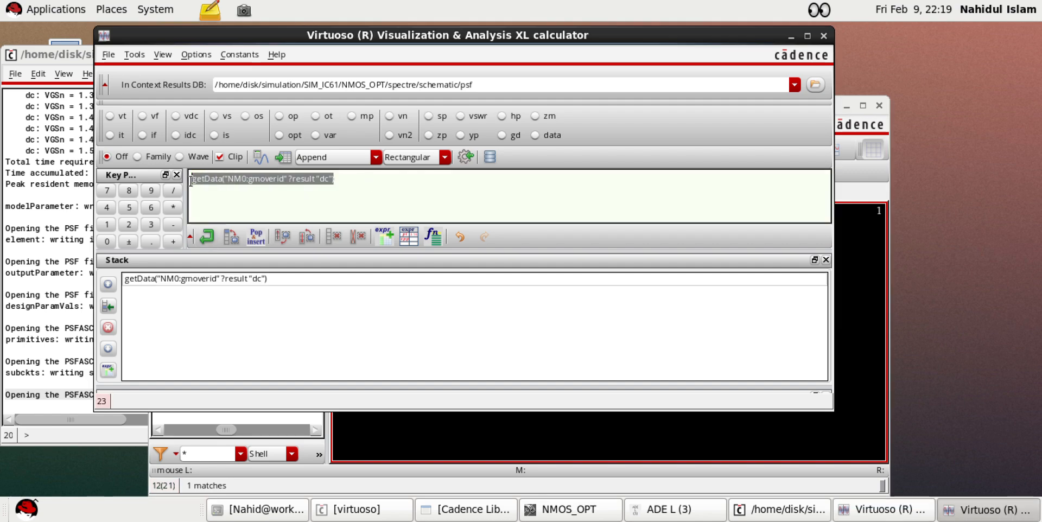
key(BackSpace)
click(791, 35)
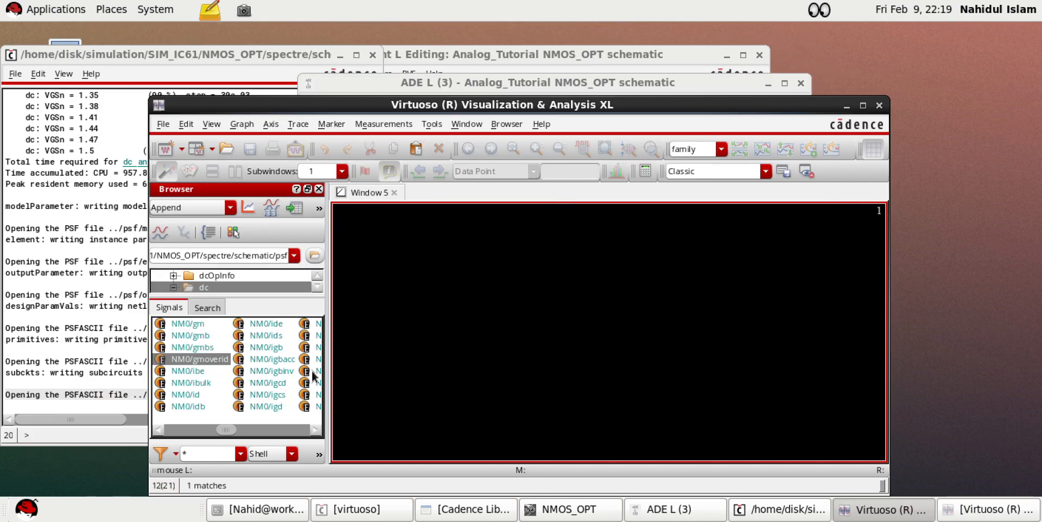
Send the dc signal NM0/gm to the calculator and enter it on the stack
mouse_move(228, 430)
mouse_down()
mouse_move(179, 430)
mouse_move(296, 426)
mouse_move(218, 427)
mouse_up()
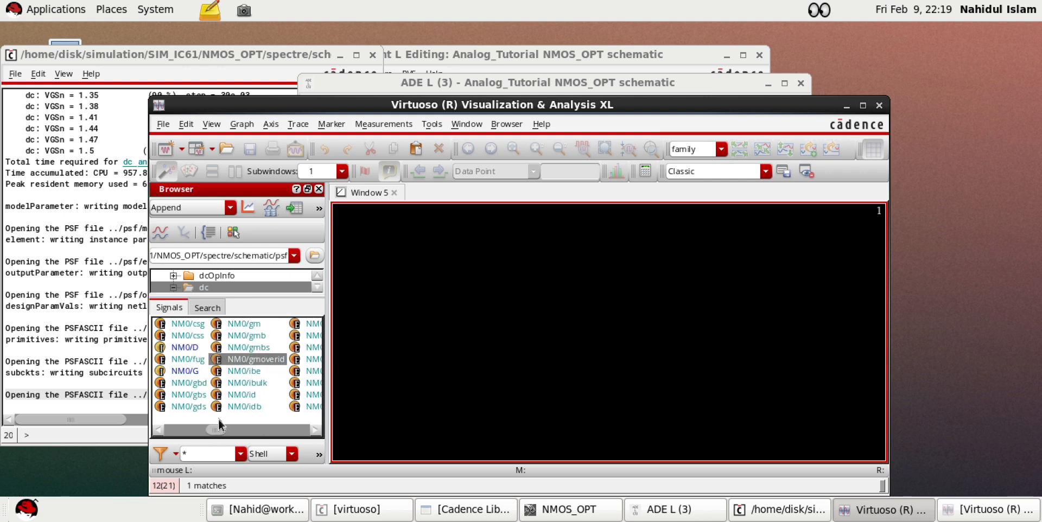
right_click(244, 327)
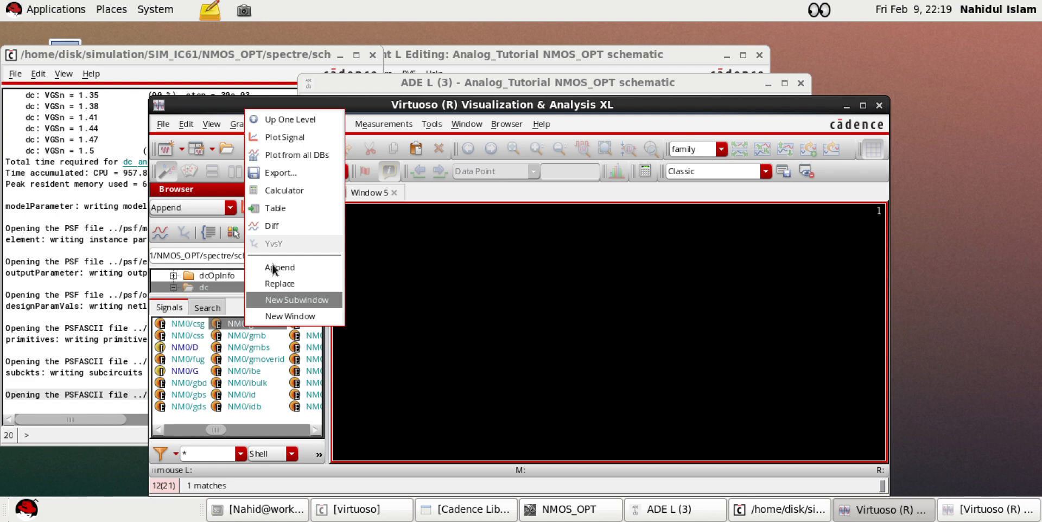
click(278, 192)
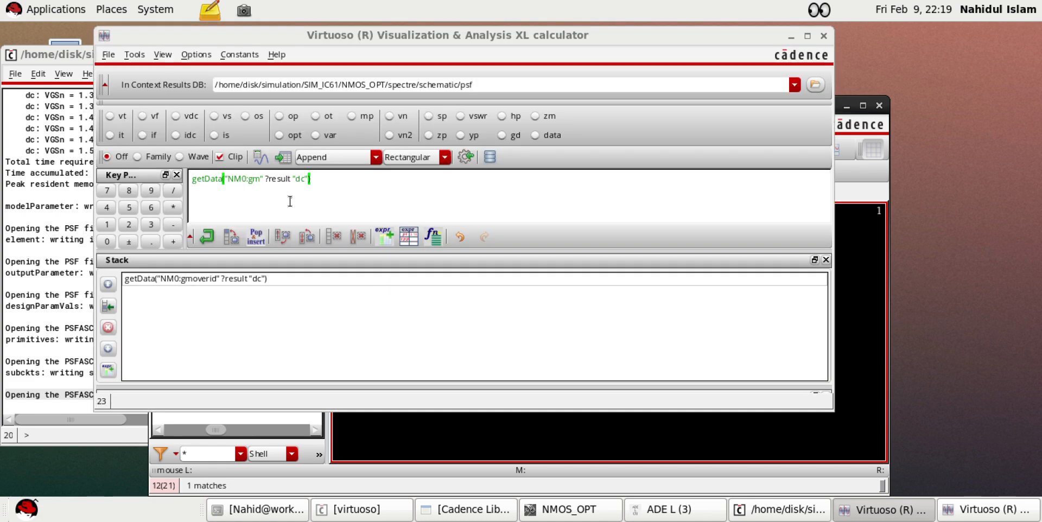
click(207, 237)
click(792, 36)
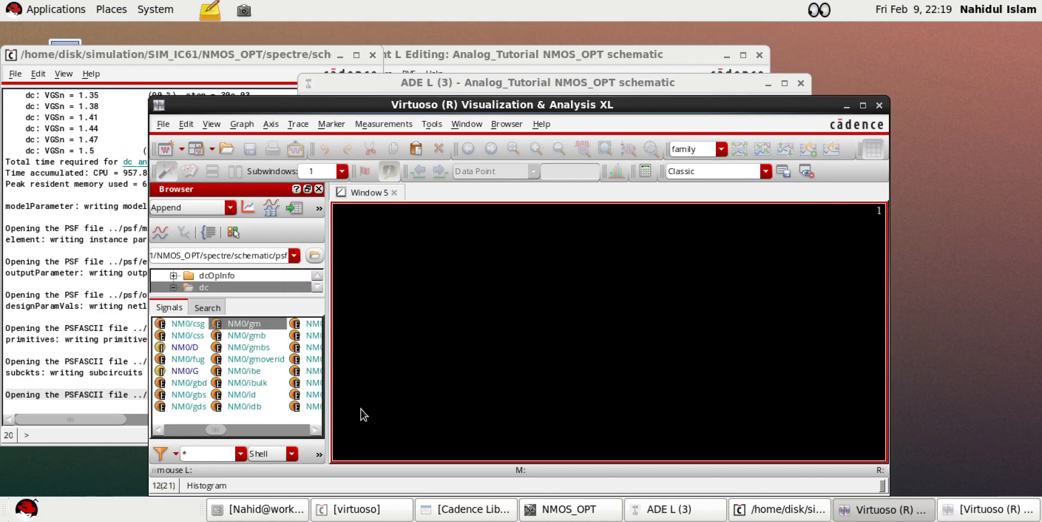
Divide gm by the dc signal NM0/gds in the calculator, and plot the gm/gds expression before closing the graph window
right_click(197, 406)
click(258, 271)
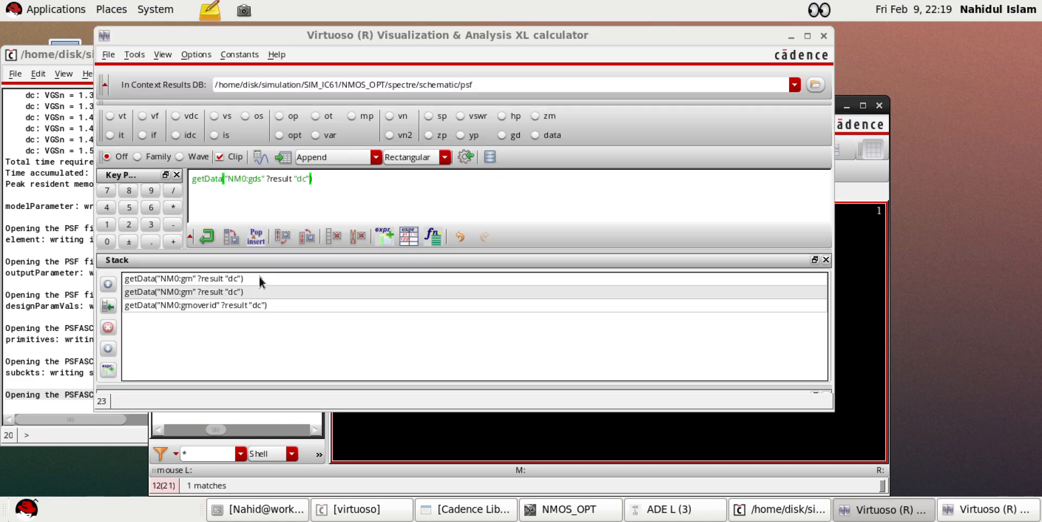
click(172, 191)
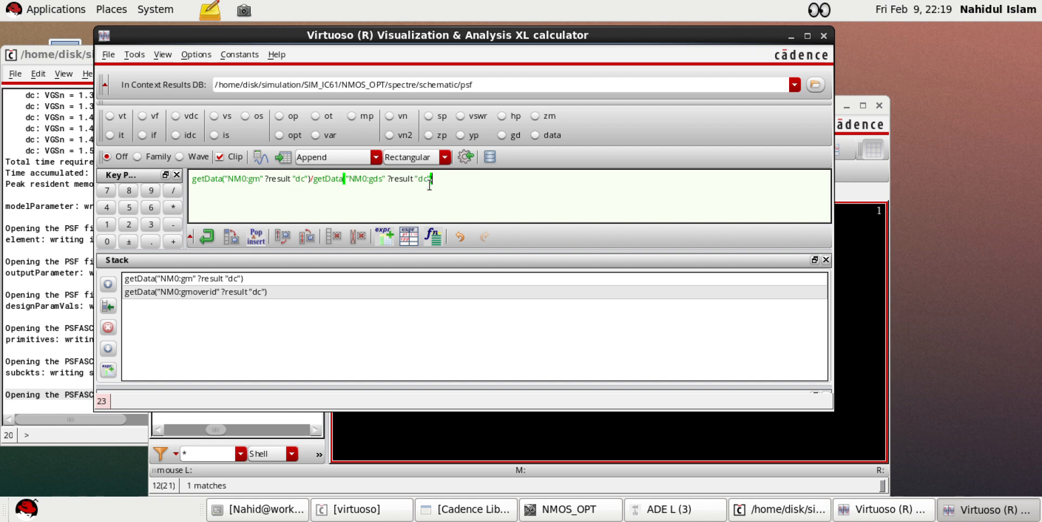
click(261, 157)
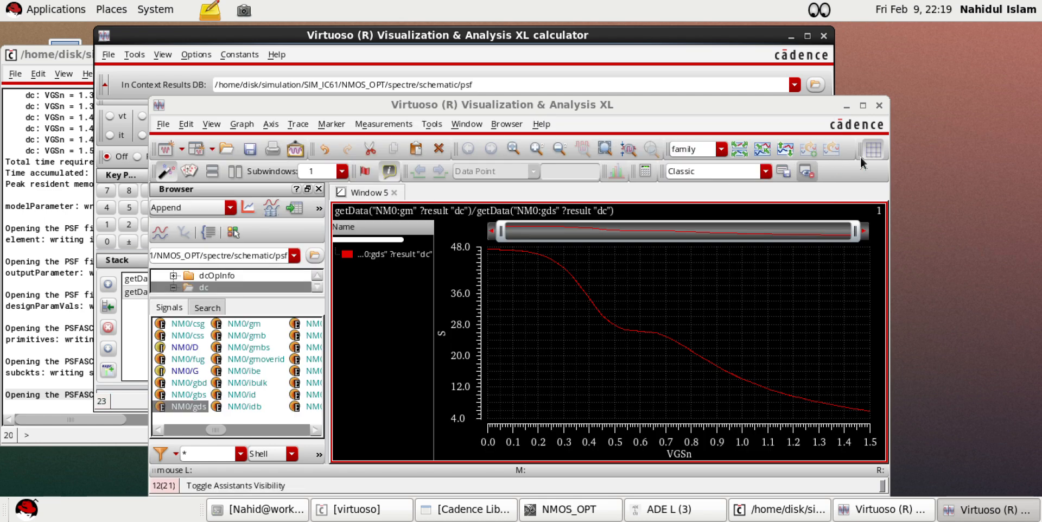
click(879, 107)
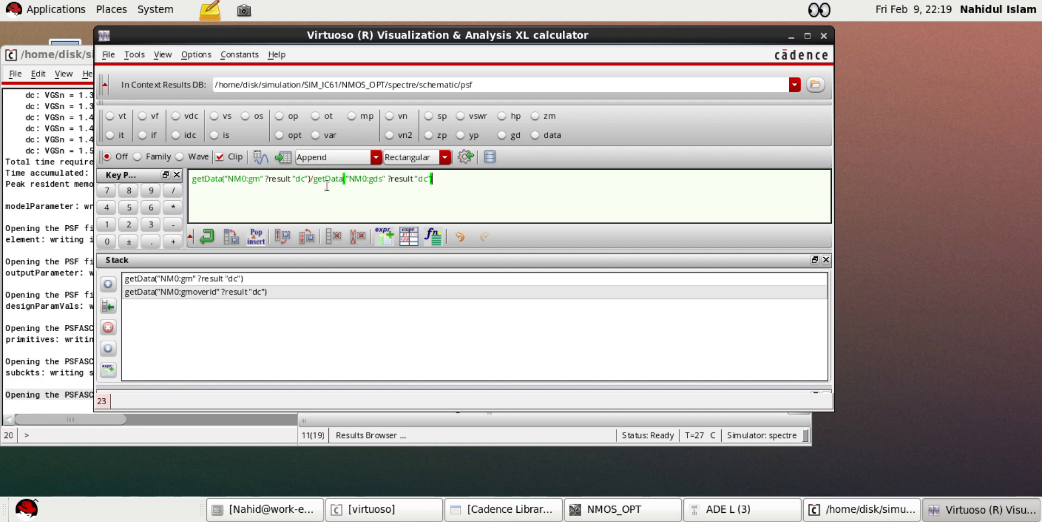
Enter the gm/gds expression on the calculator stack and move the calculator window aside
click(207, 236)
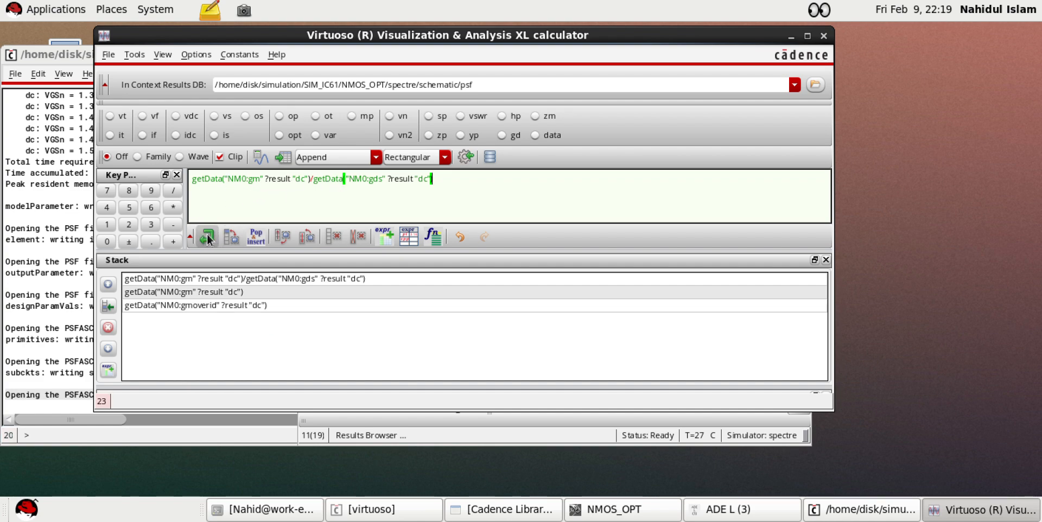
click(326, 356)
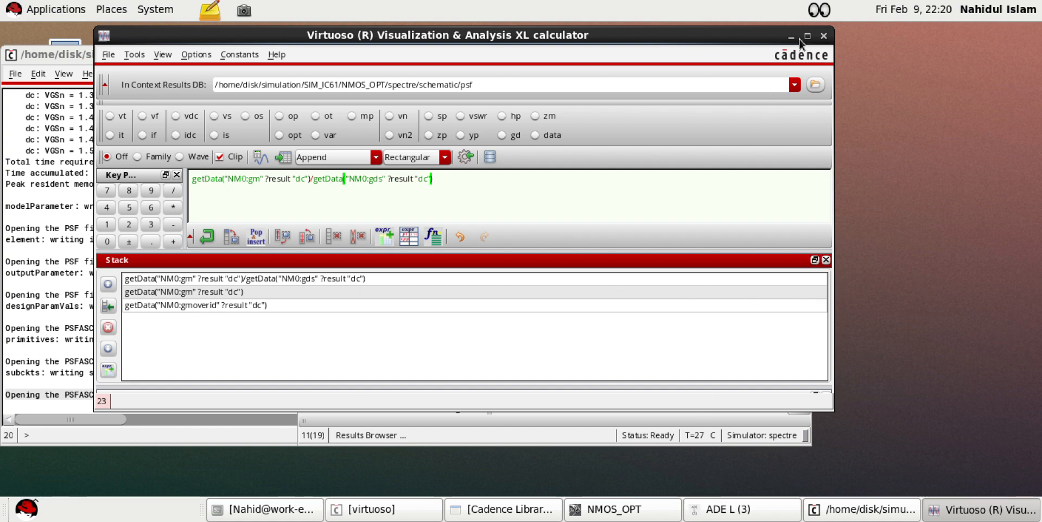
drag(802, 37, 910, 45)
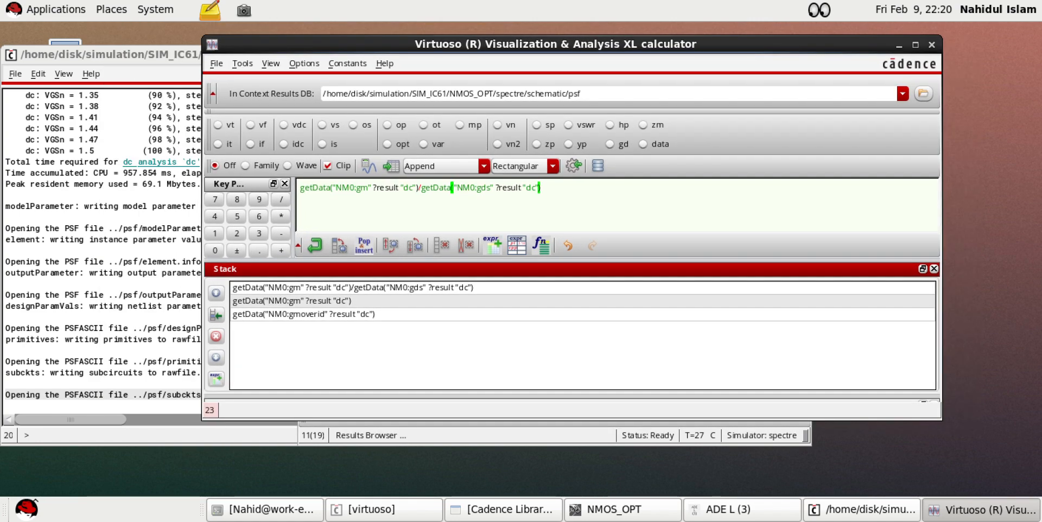
Show all functions in the calculator's function panel, search for "wa" and open the waveVsWave function
click(746, 515)
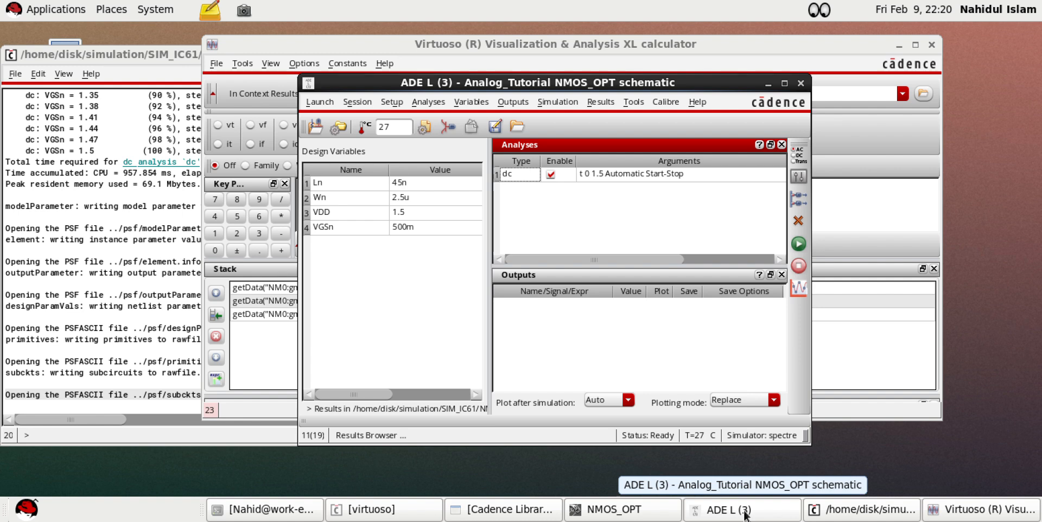
click(746, 511)
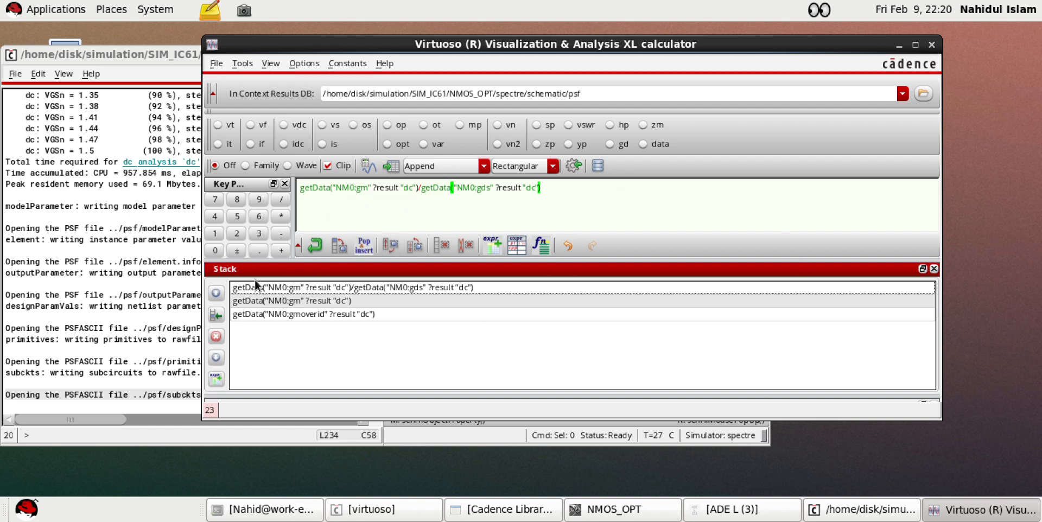
click(934, 269)
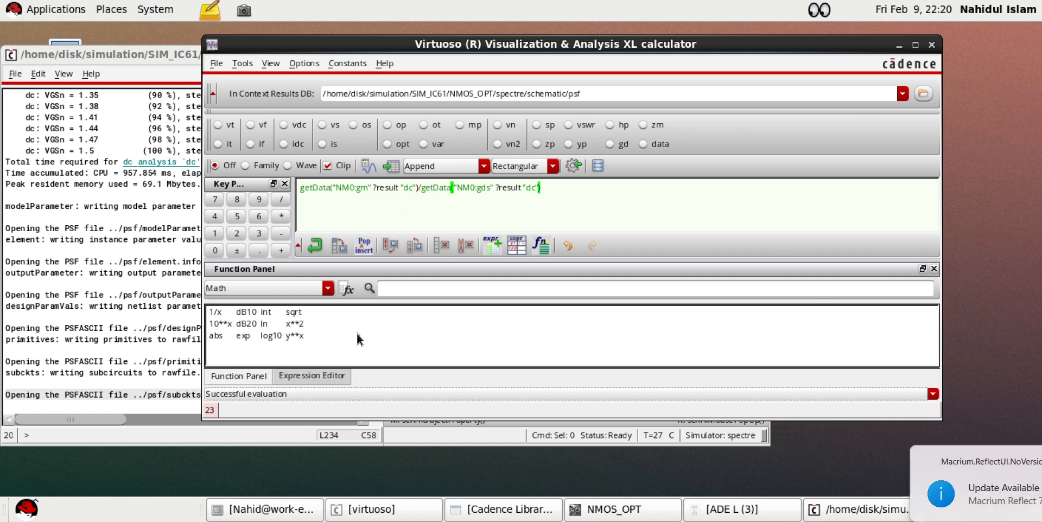
click(312, 292)
click(213, 303)
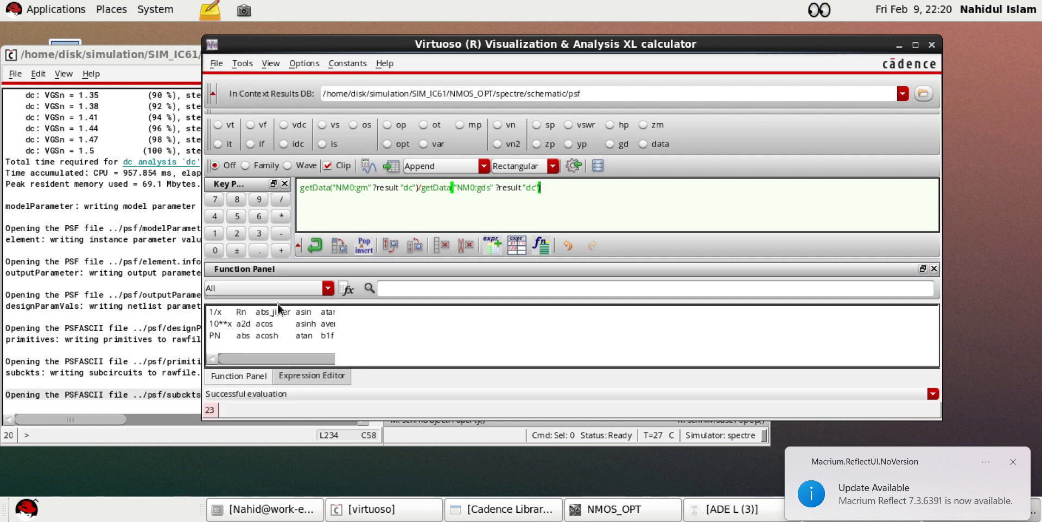
click(1011, 463)
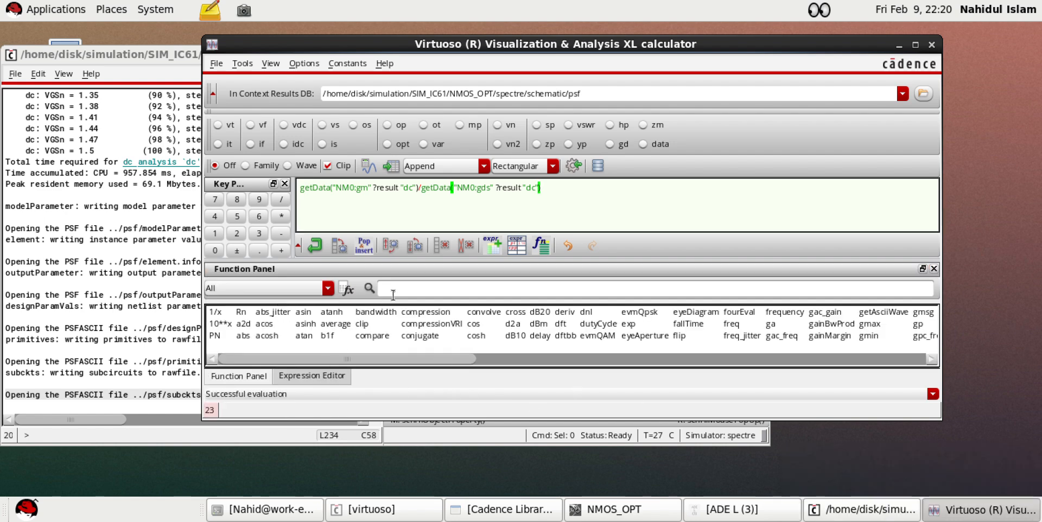
click(410, 288)
text(wa)
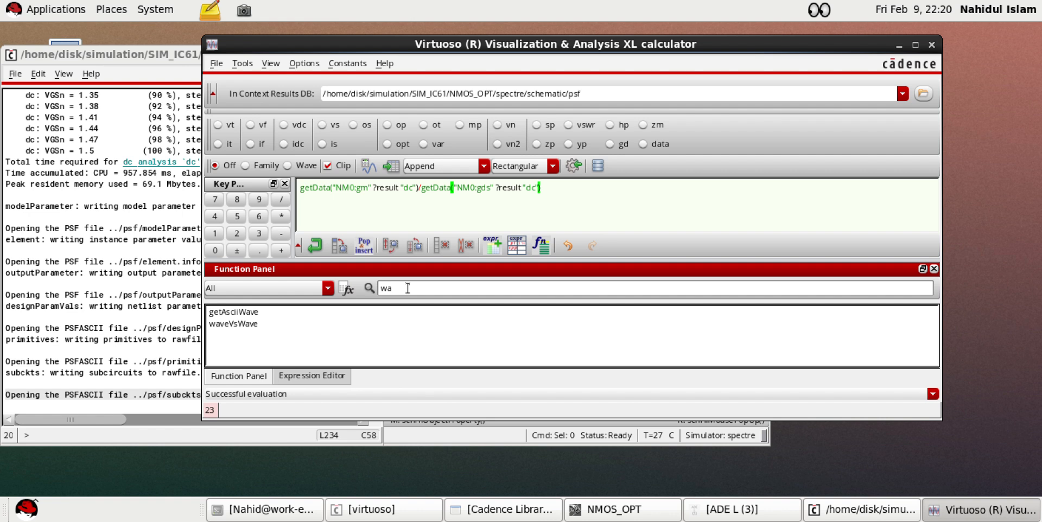
double_click(240, 326)
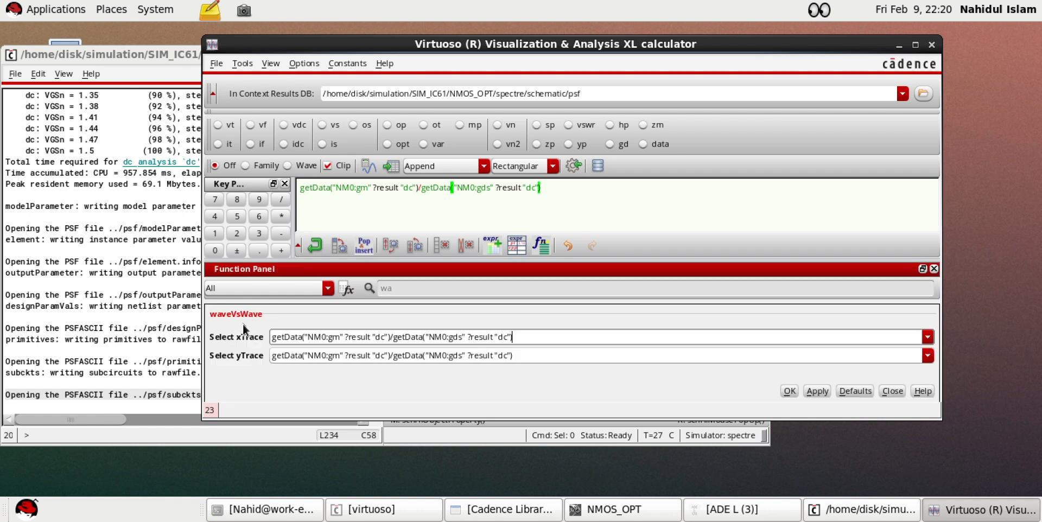
Clear the prefilled xTrace and yTrace expressions of the waveVsWave function
drag(514, 337, 278, 337)
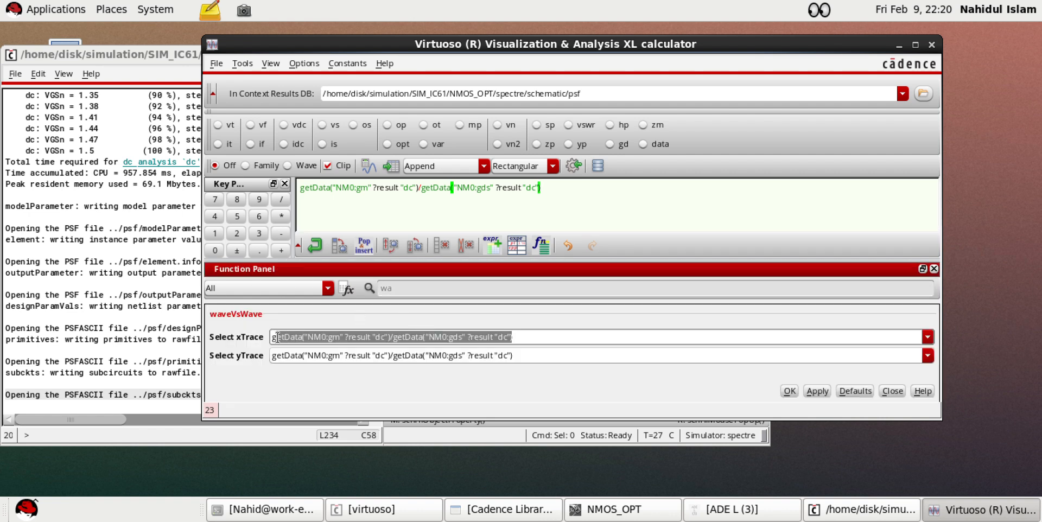
key(BackSpace)
key(BackSpace)
drag(530, 357, 157, 357)
key(BackSpace)
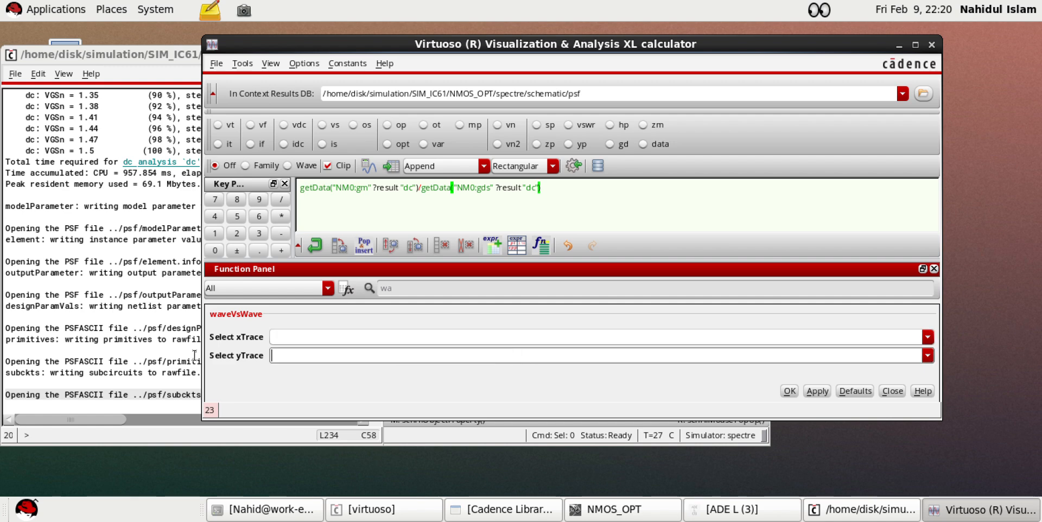
Set the waveVsWave xTrace to the NM0 gmoverid expression and yTrace to the gm/gds expression, and apply the function
click(927, 337)
scroll(388, 435, down, 2)
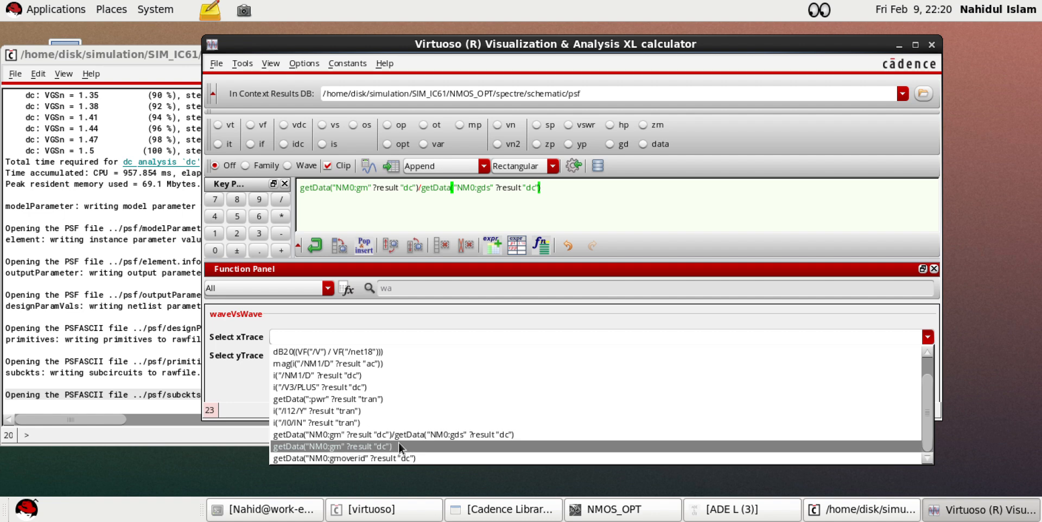
click(389, 458)
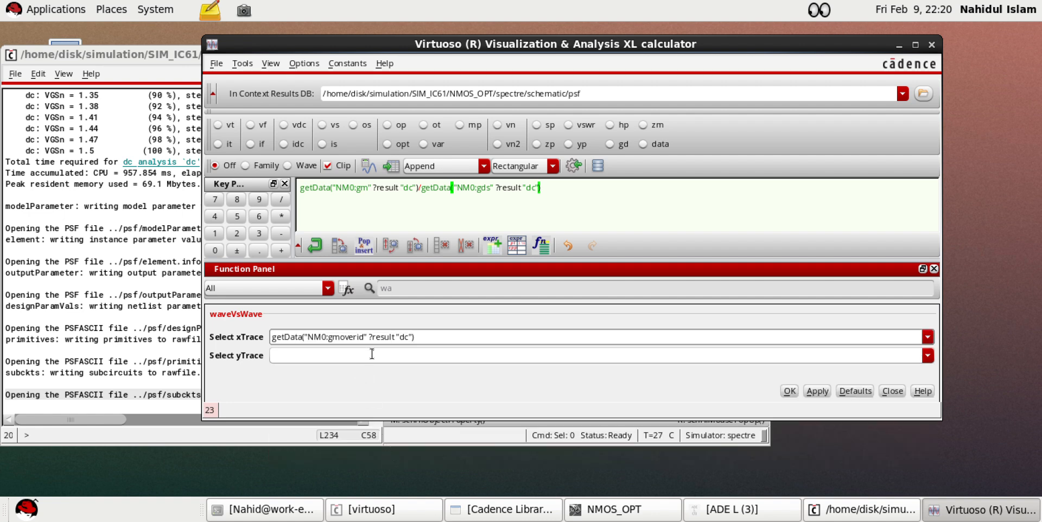
click(927, 357)
scroll(439, 456, down, 2)
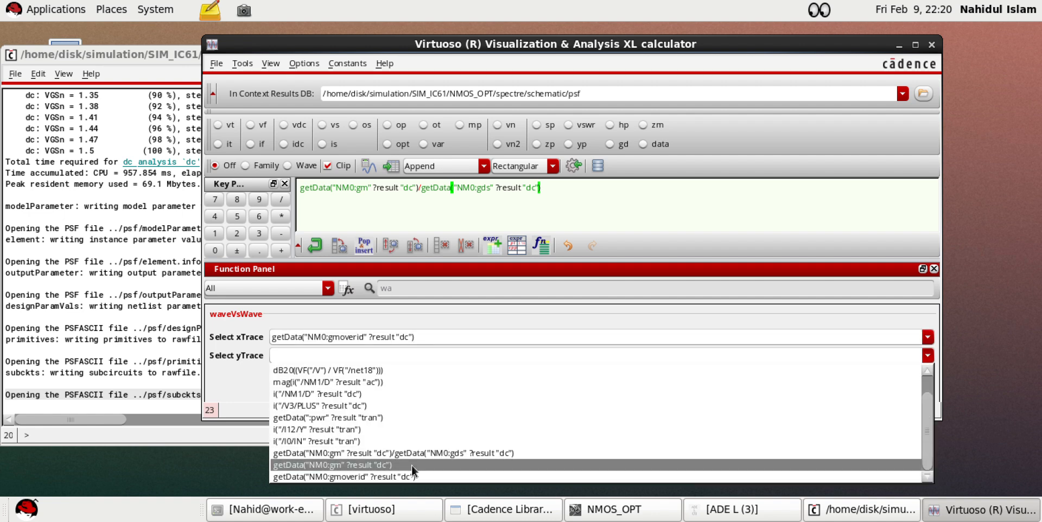
click(439, 453)
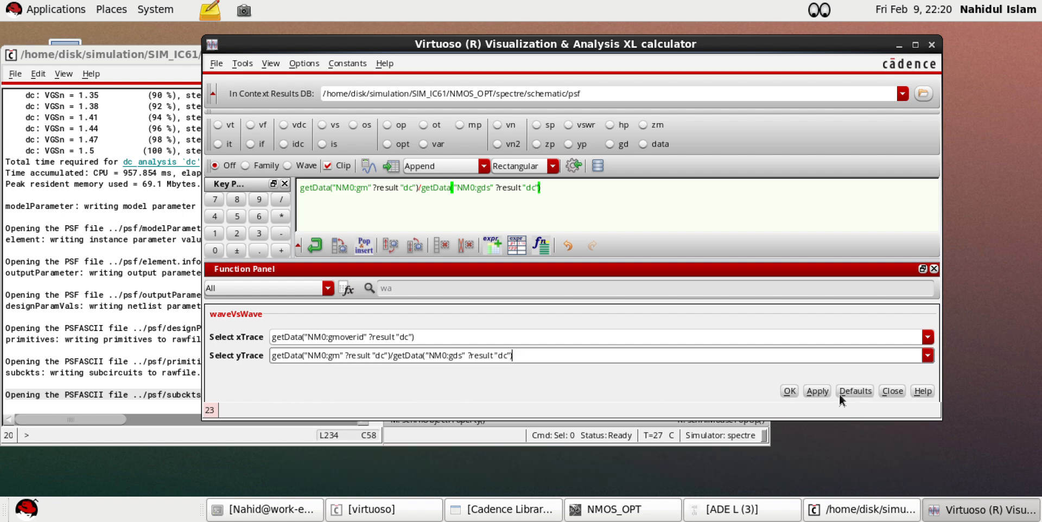
click(817, 392)
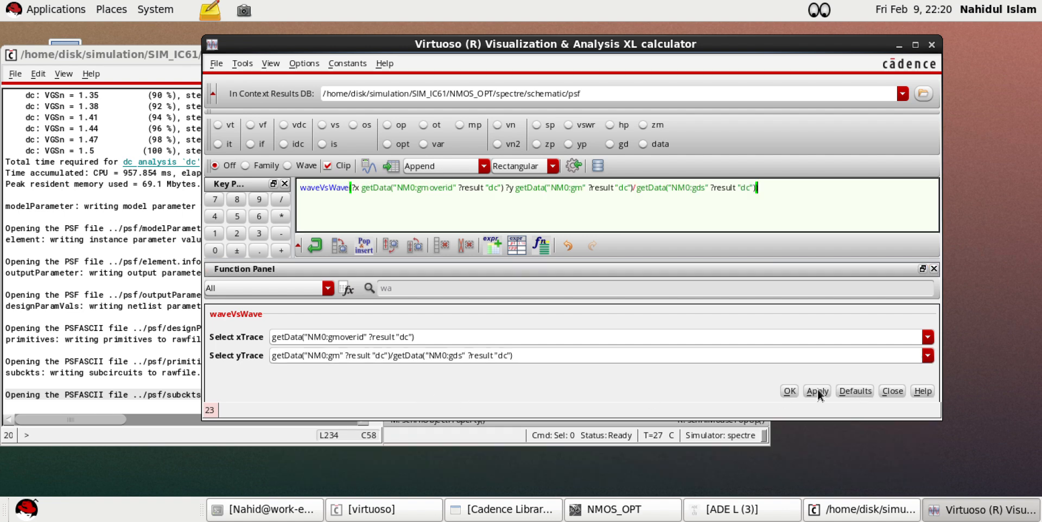
Send the waveVsWave expression to the ADE L outputs and run the simulation to plot it, then minimize the graph
click(576, 168)
click(706, 509)
click(578, 339)
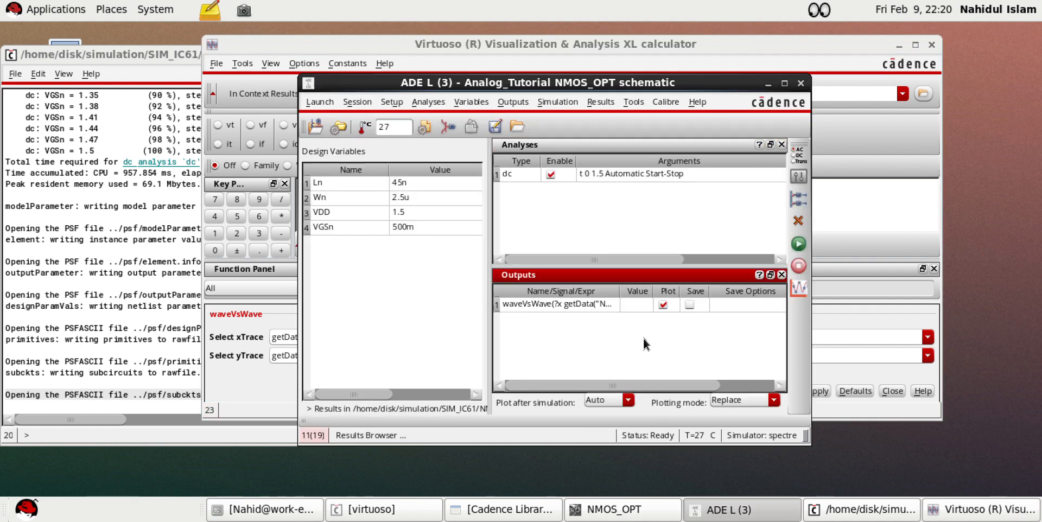
click(799, 243)
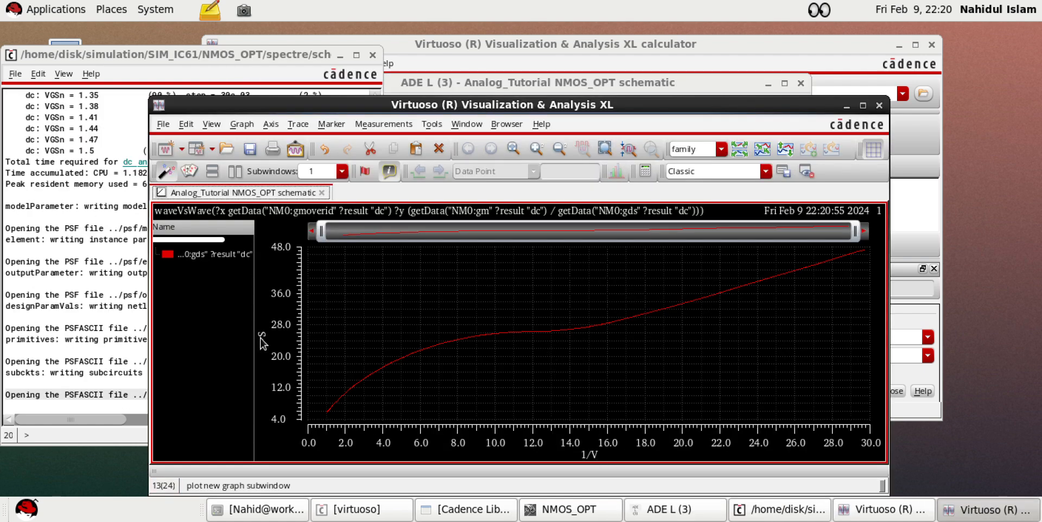
click(845, 107)
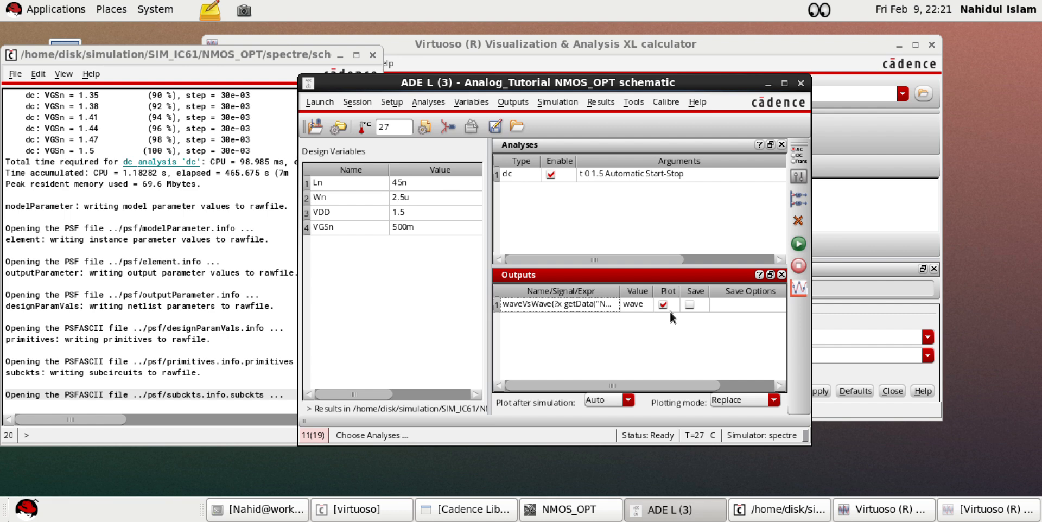
Minimize the ADE L window and delete the waveVsWave expression from the calculator buffer
click(769, 85)
drag(769, 190, 296, 188)
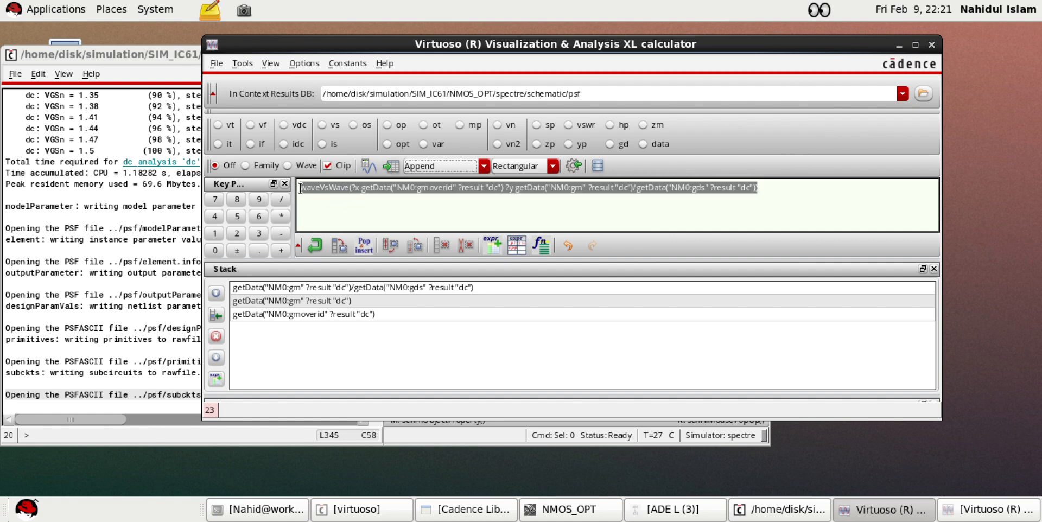
key(Delete)
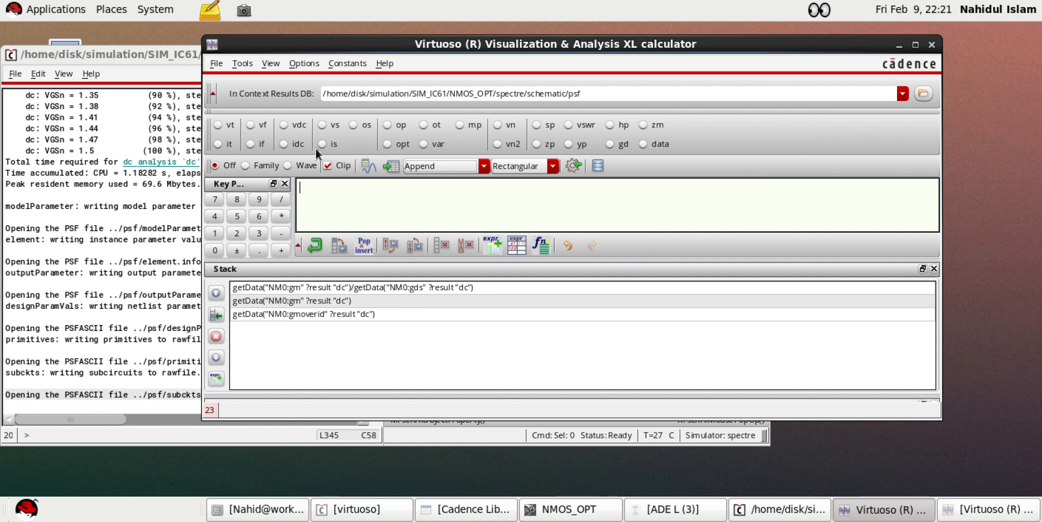
Bring back the graph window showing gm/gds versus gm/ID and close it
click(687, 513)
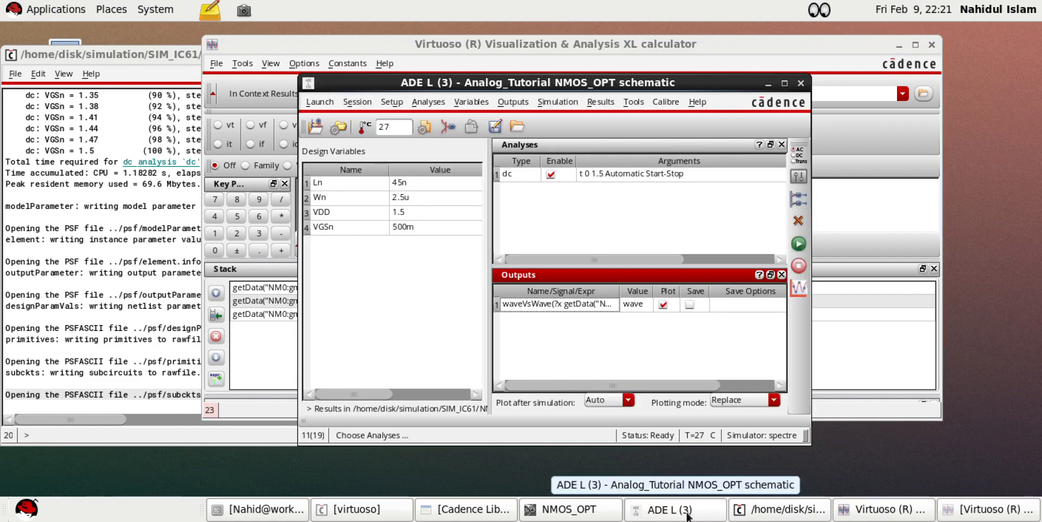
click(686, 513)
click(996, 513)
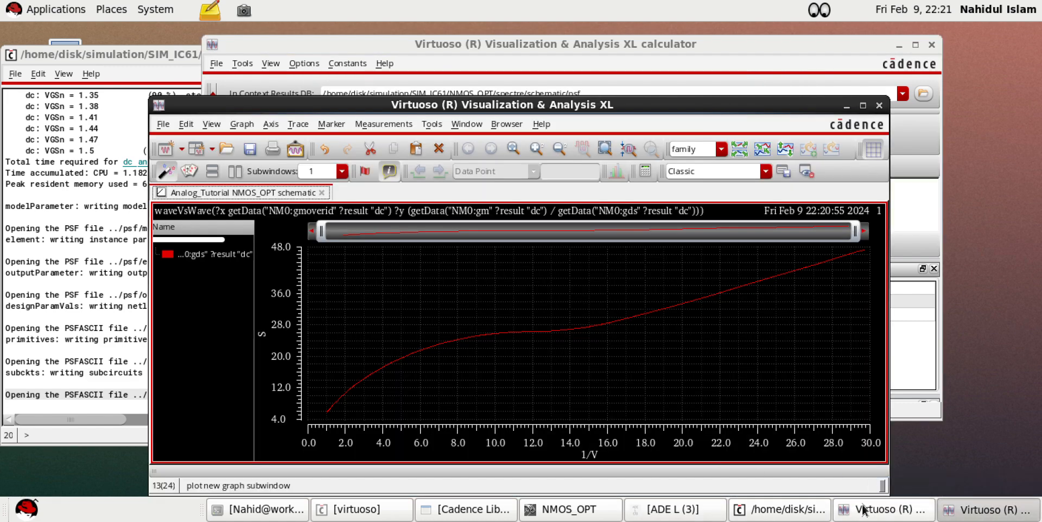
click(879, 513)
click(987, 510)
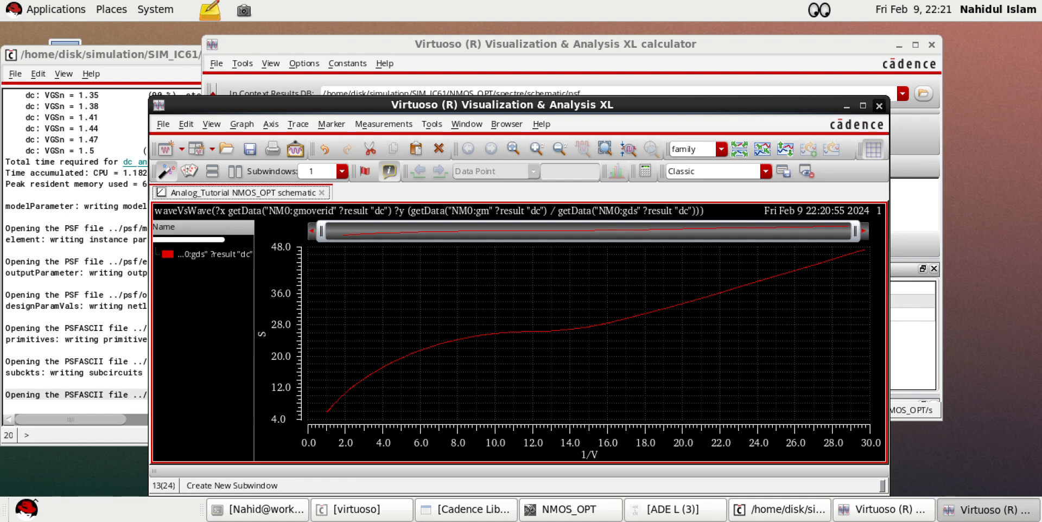
click(879, 106)
click(727, 510)
click(600, 102)
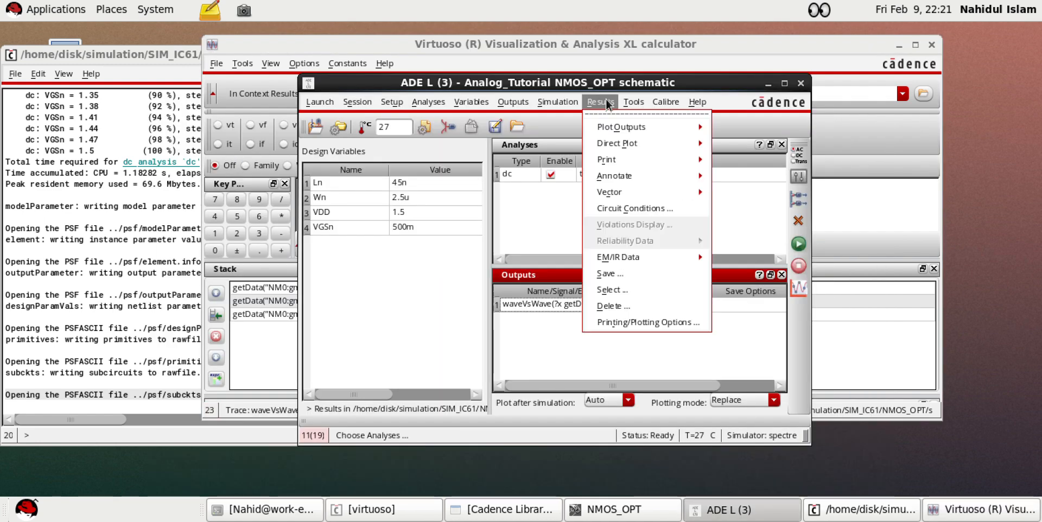
mouse_move(632, 145)
mouse_move(633, 102)
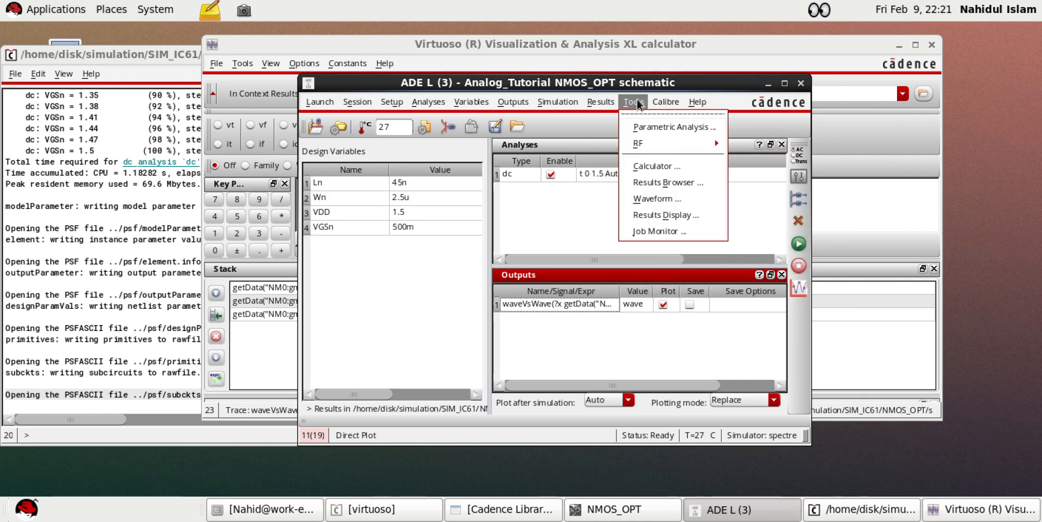
click(654, 183)
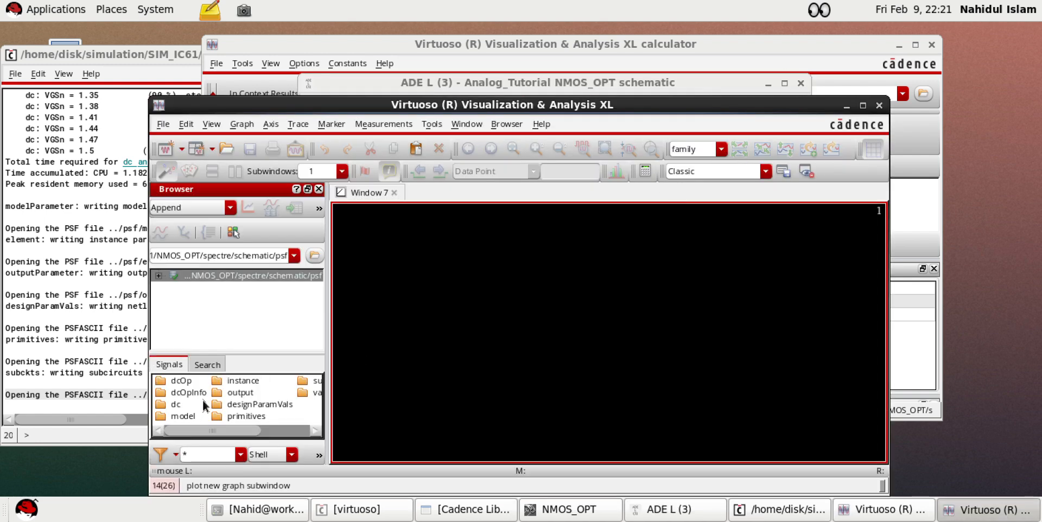
double_click(173, 404)
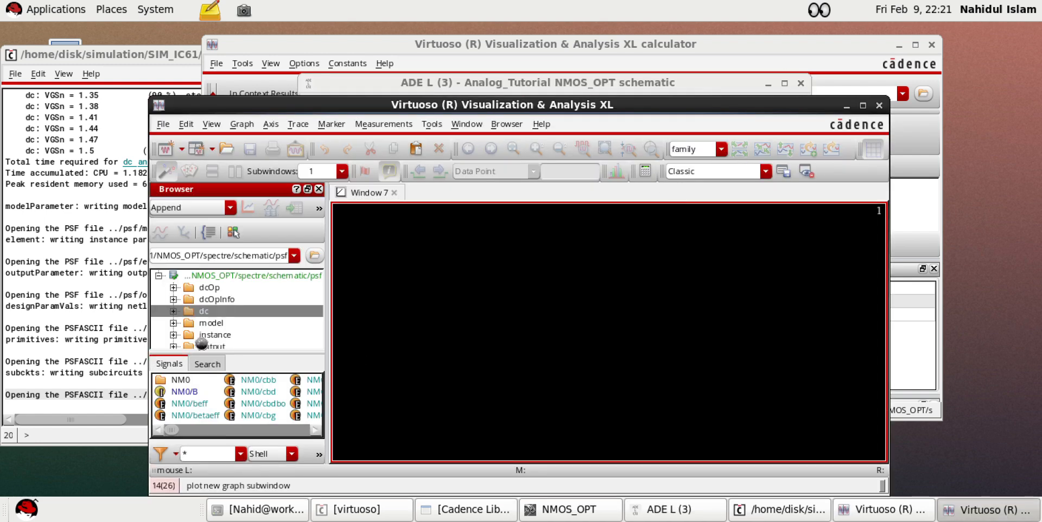
drag(172, 429, 217, 432)
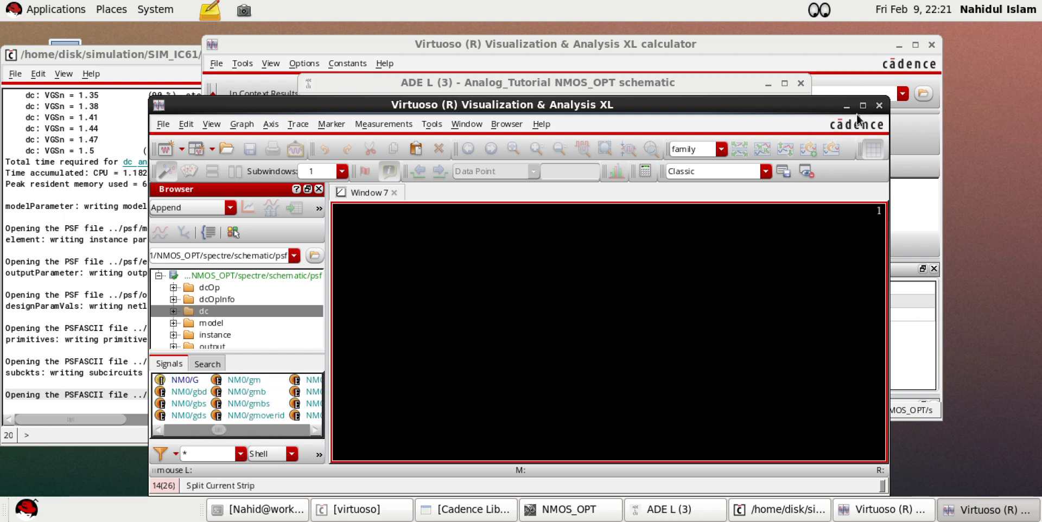
click(877, 106)
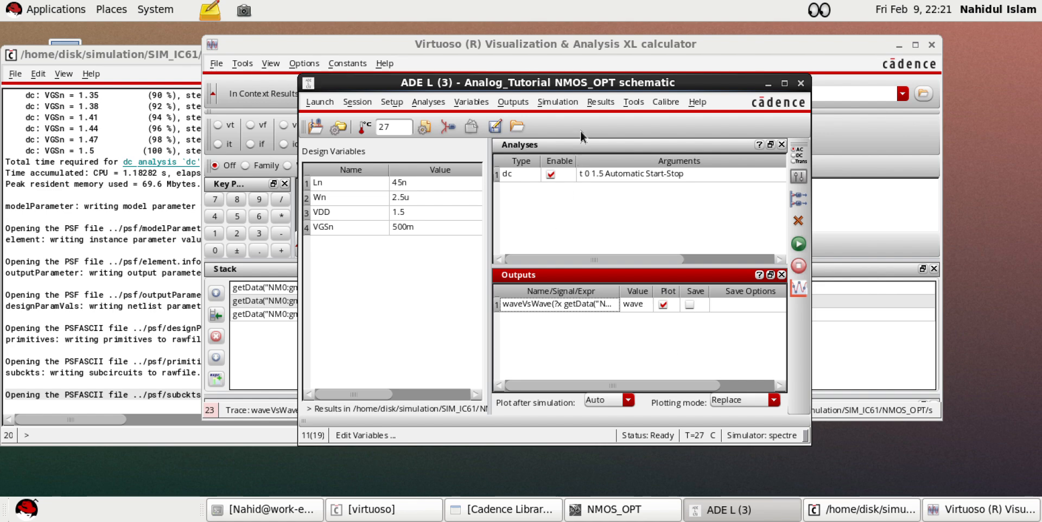
Open the calculator from ADE L and fetch the OS parameter id of transistor NM0 from the schematic
click(505, 103)
mouse_move(633, 102)
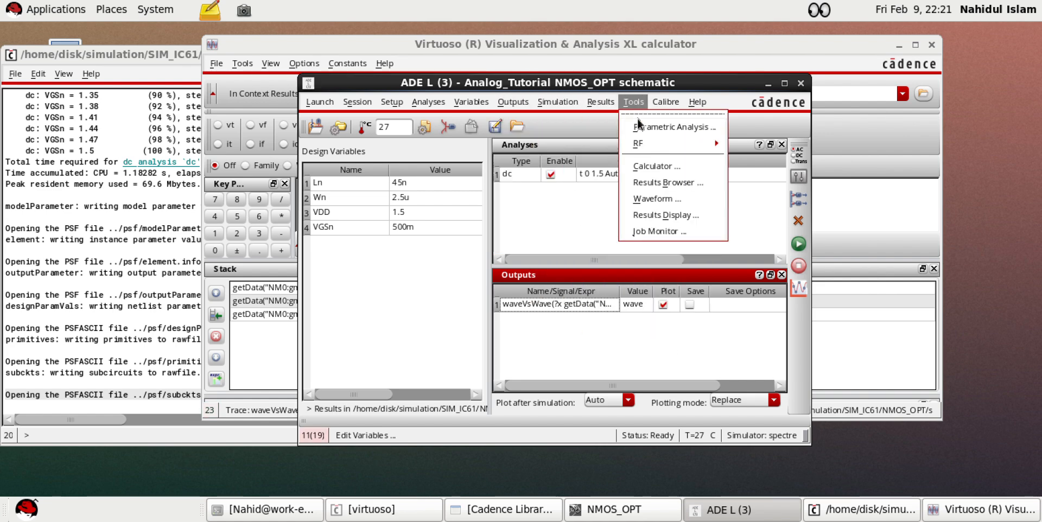
click(654, 166)
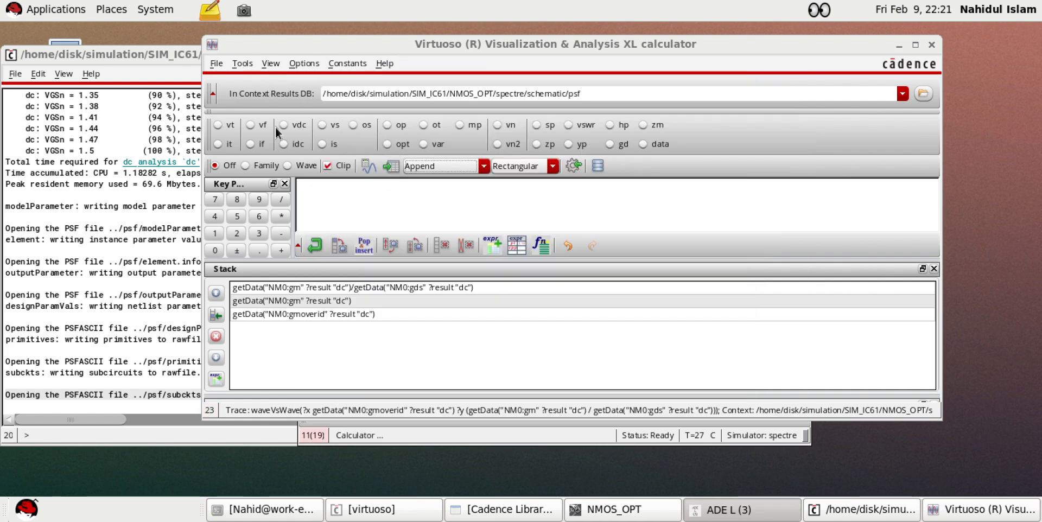
click(354, 126)
click(400, 264)
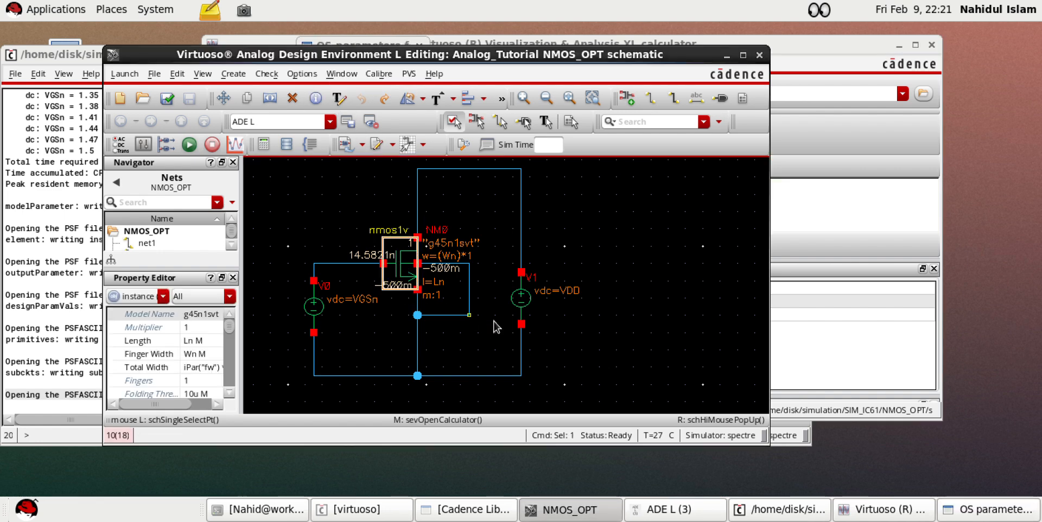
click(979, 514)
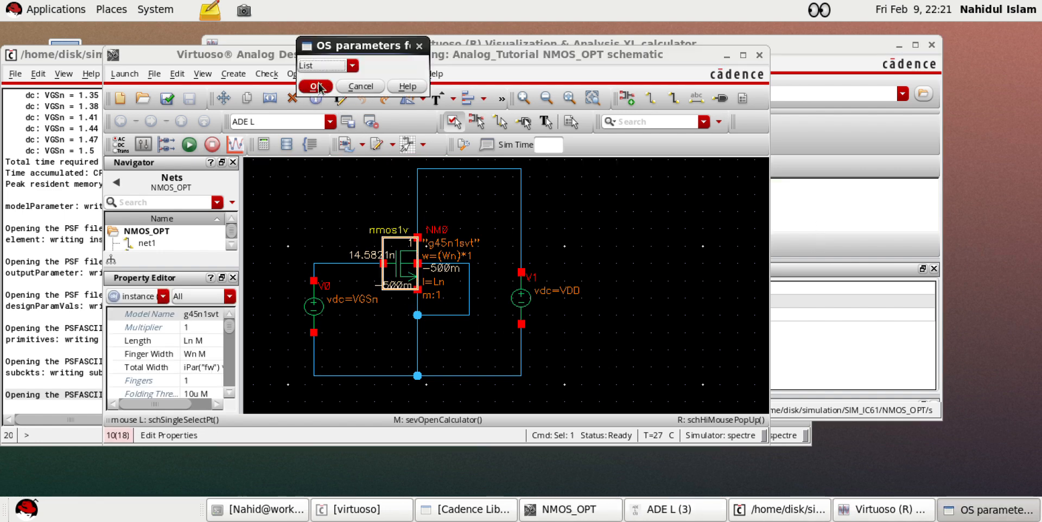
click(339, 66)
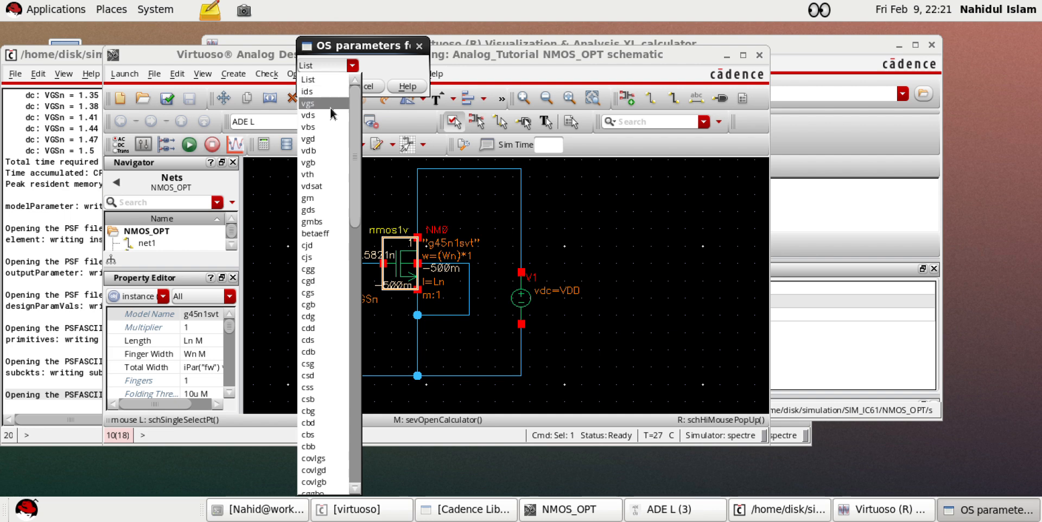
scroll(337, 304, down, 10)
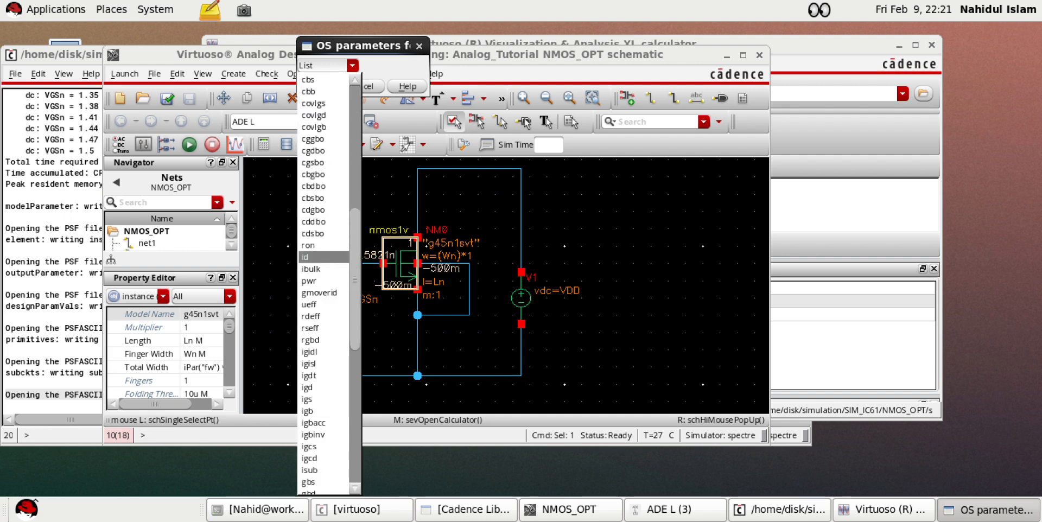
click(307, 256)
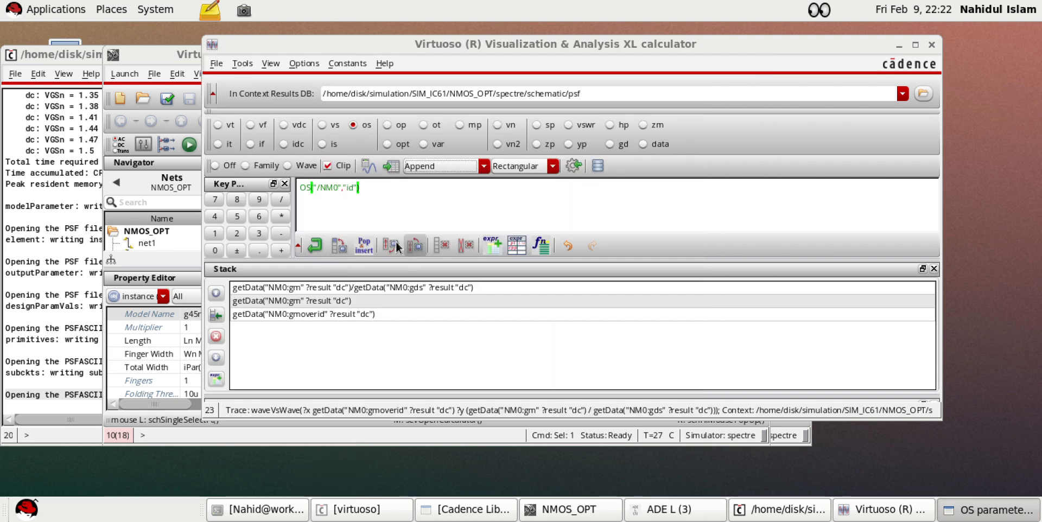
Divide the NM0 id expression by the design variable Wn in the calculator and push the result onto the stack
click(314, 245)
click(424, 145)
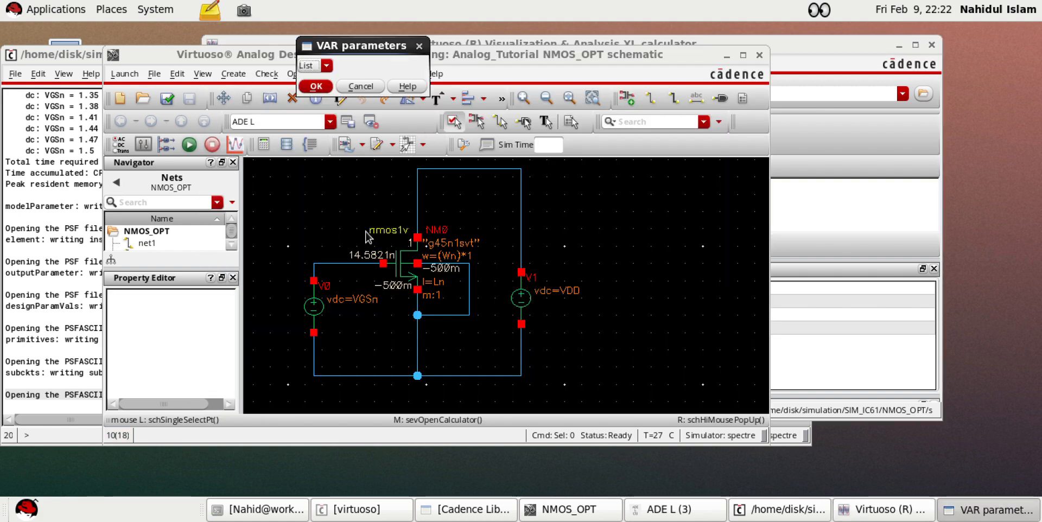
click(702, 408)
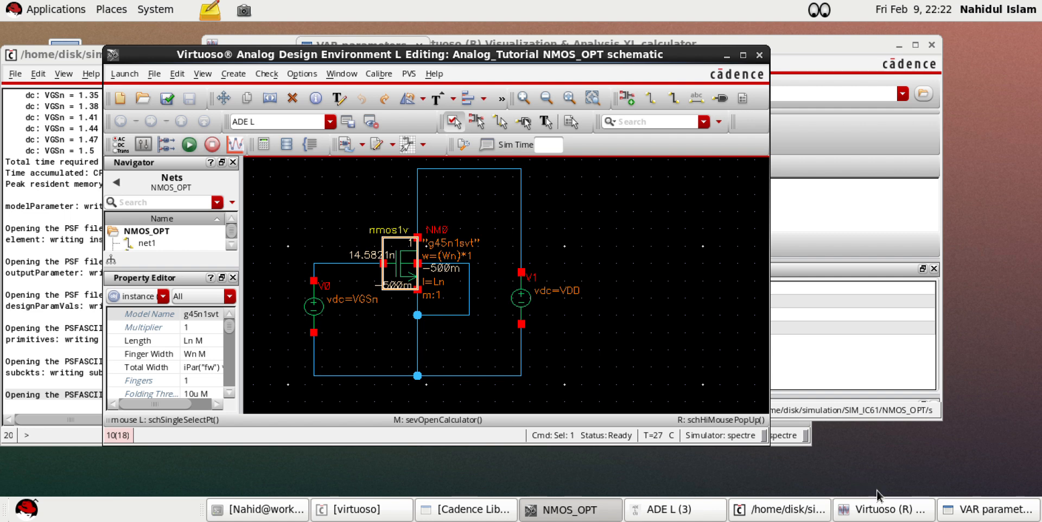
click(1024, 514)
click(325, 66)
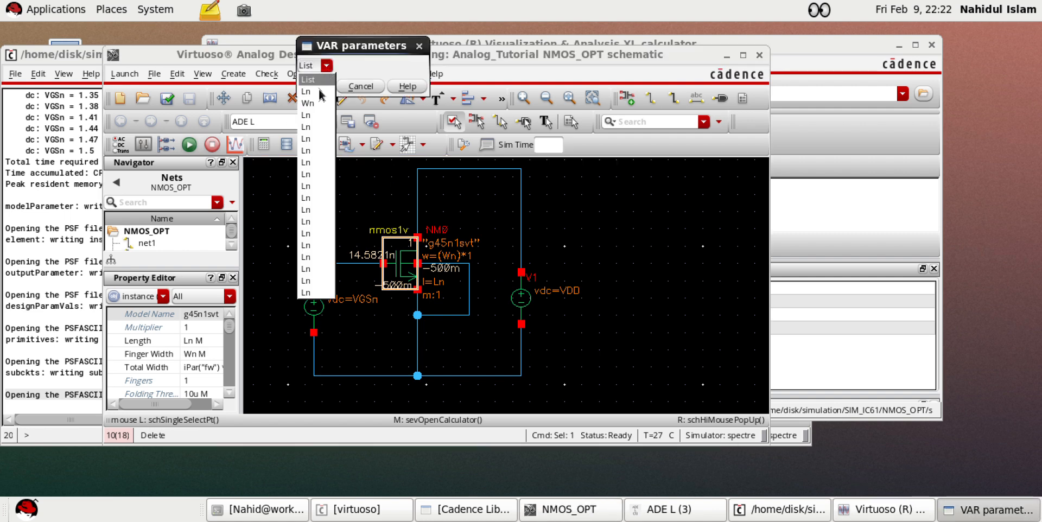
click(312, 107)
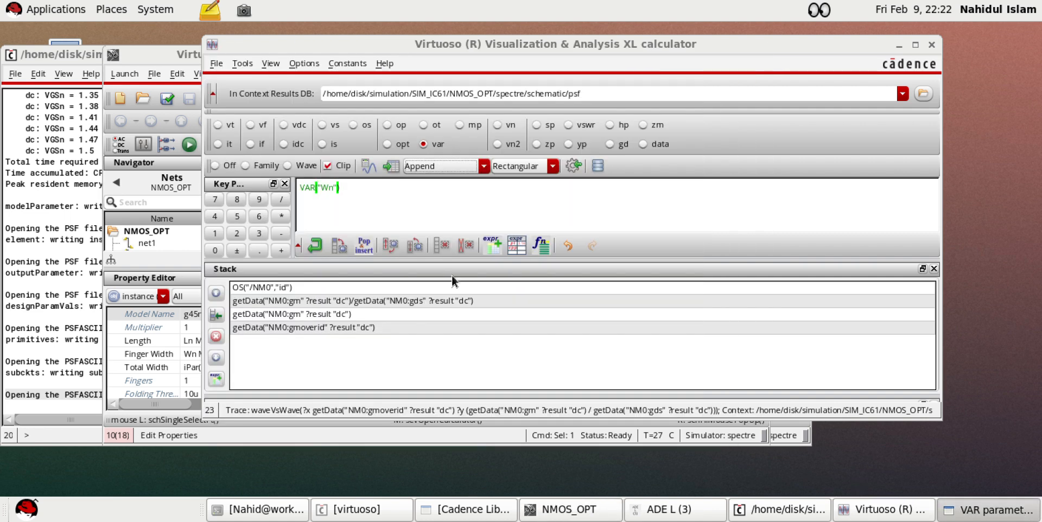
click(280, 199)
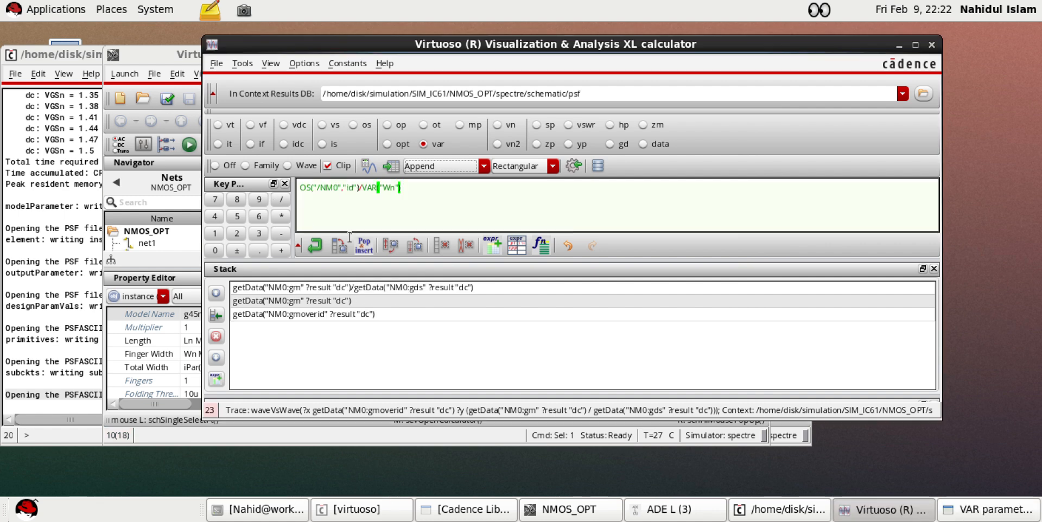
click(316, 246)
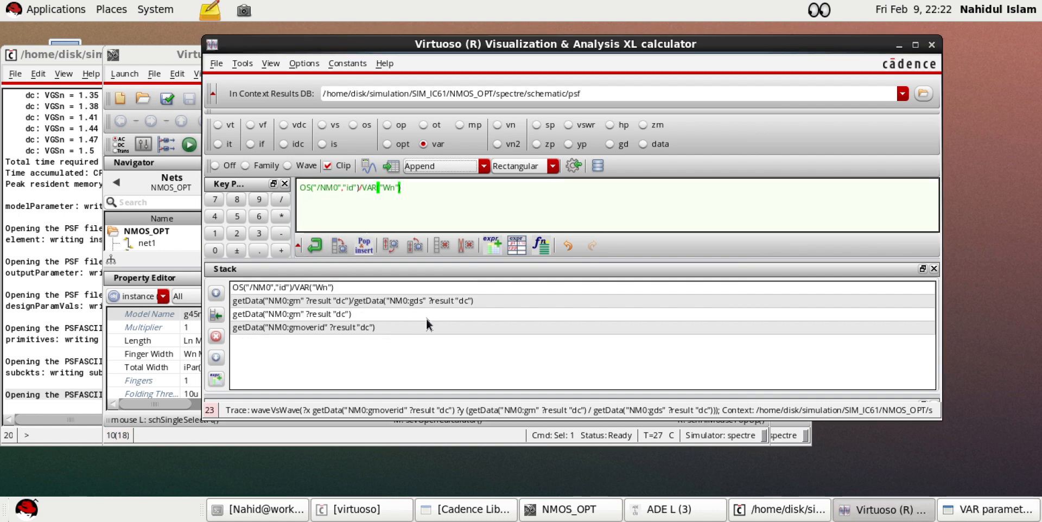
Build a waveVsWave expression with OS("/NM0","id")/VAR("Wn") as the yTrace, keeping gmoverid as the xTrace
click(934, 268)
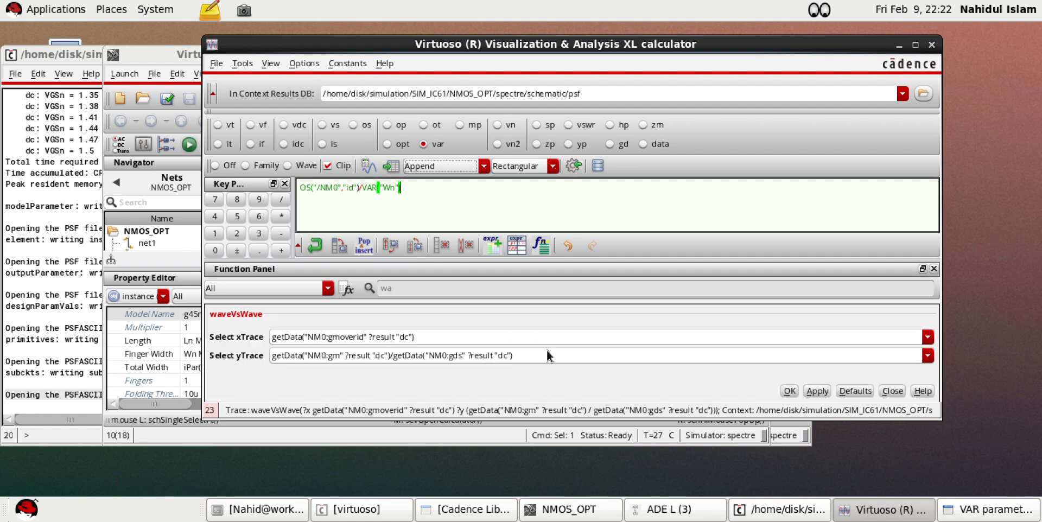
triple_click(503, 353)
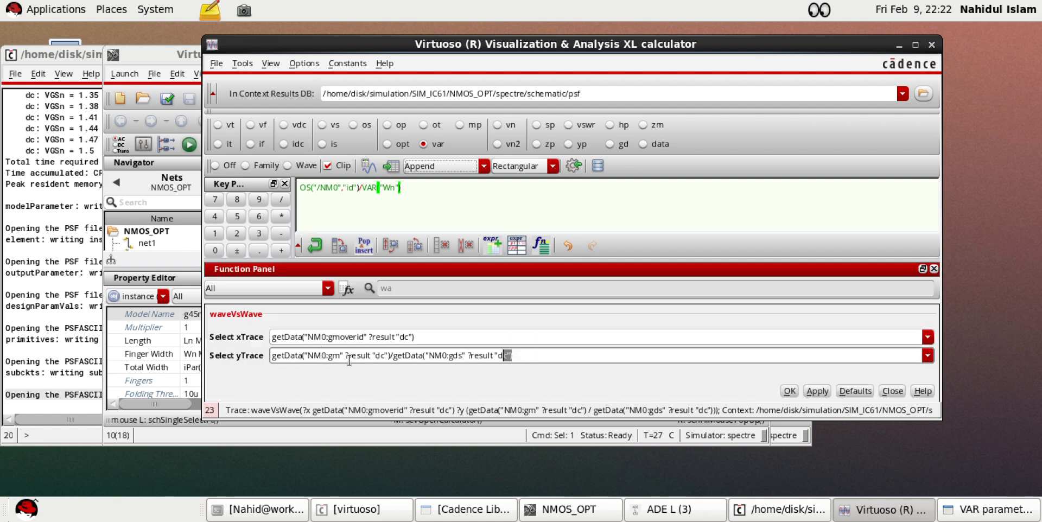
key(BackSpace)
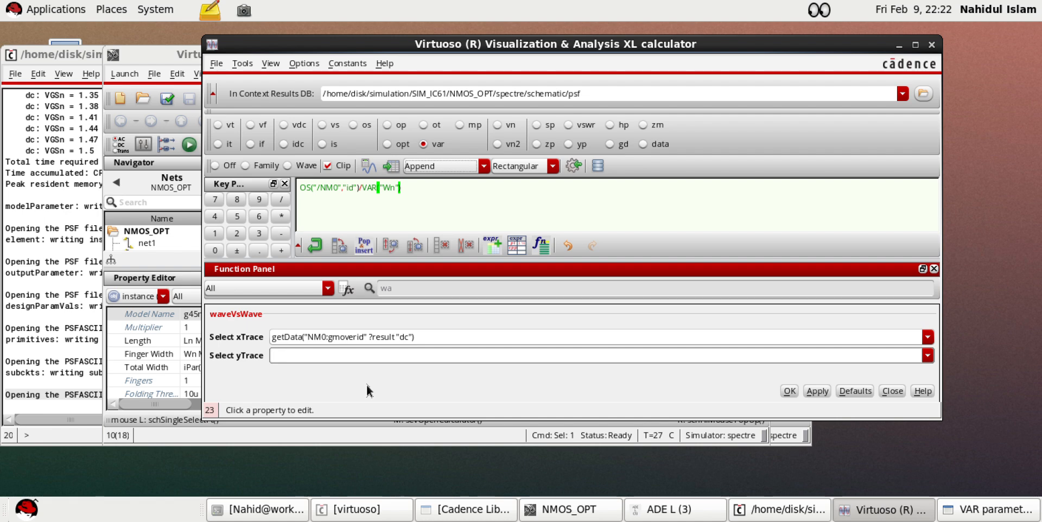
click(927, 356)
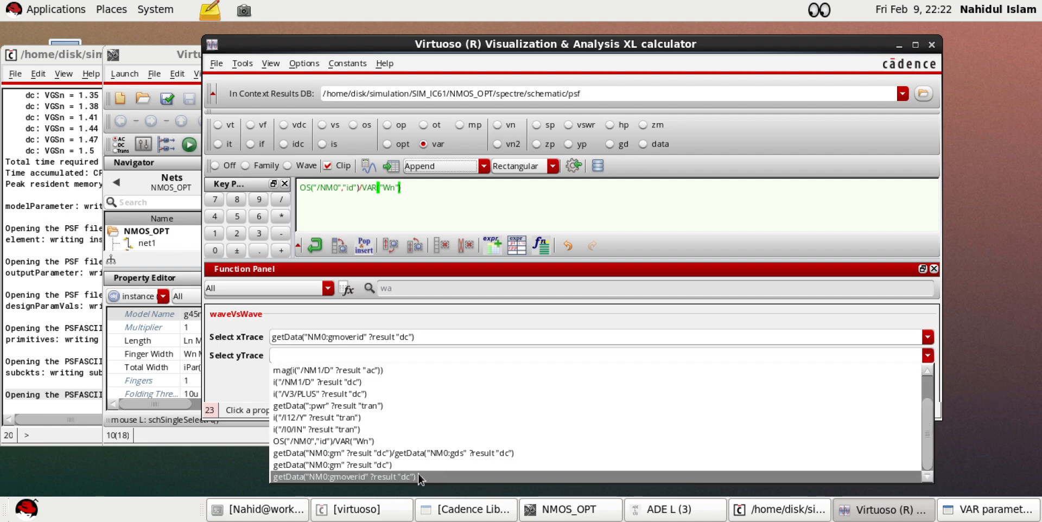
scroll(415, 458, up, 3)
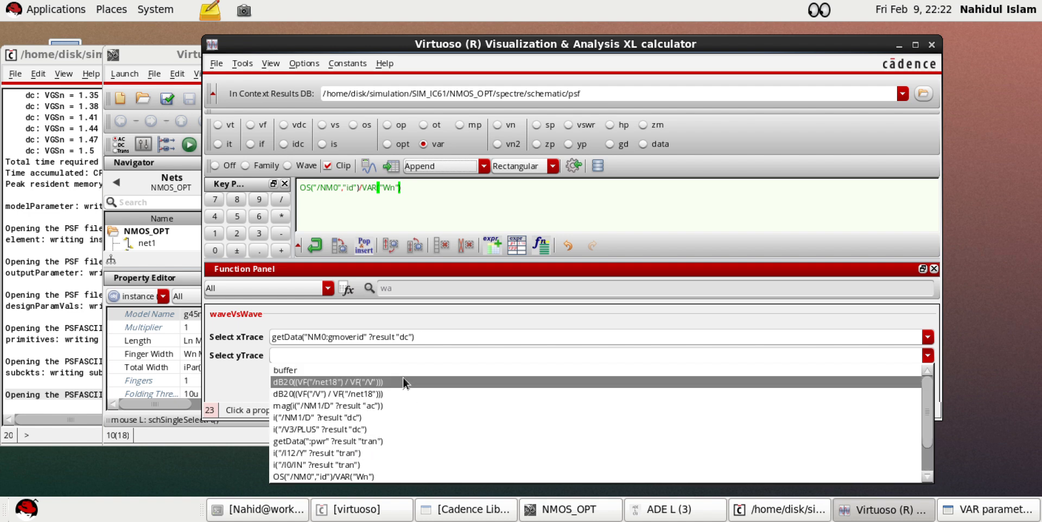
scroll(382, 430, down, 3)
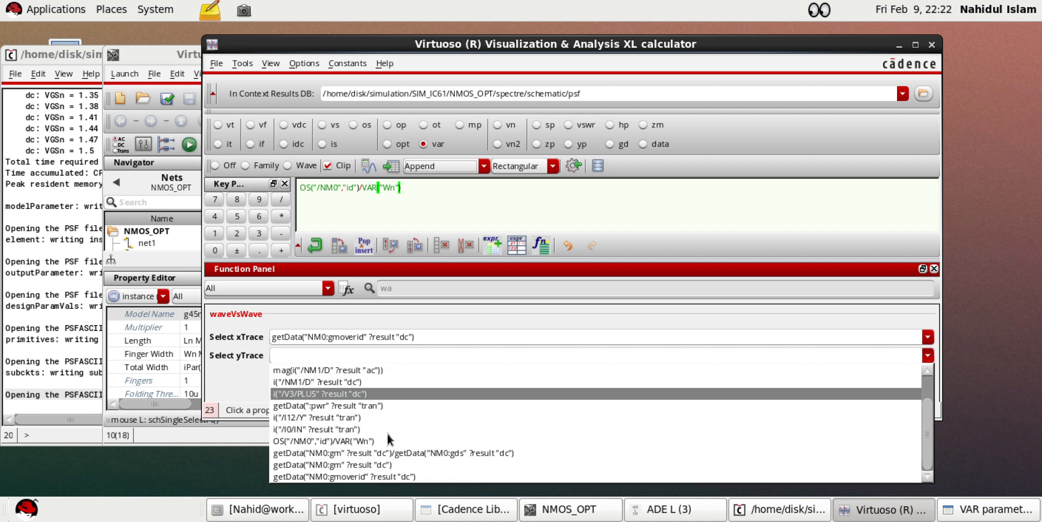
click(377, 441)
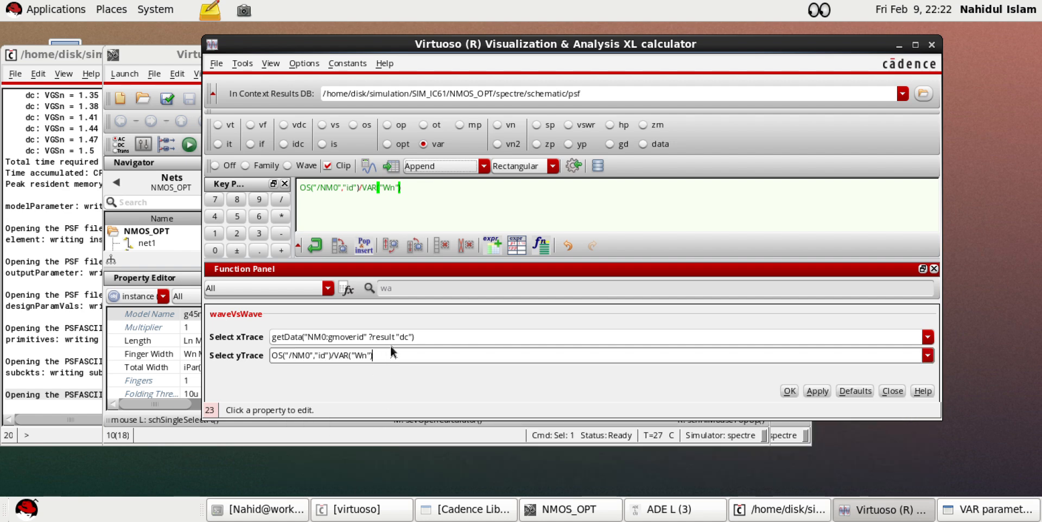
click(817, 391)
Try to plot the waveVsWave expression, close the graph window, and switch to ADE L with the expression sent to its outputs
click(368, 166)
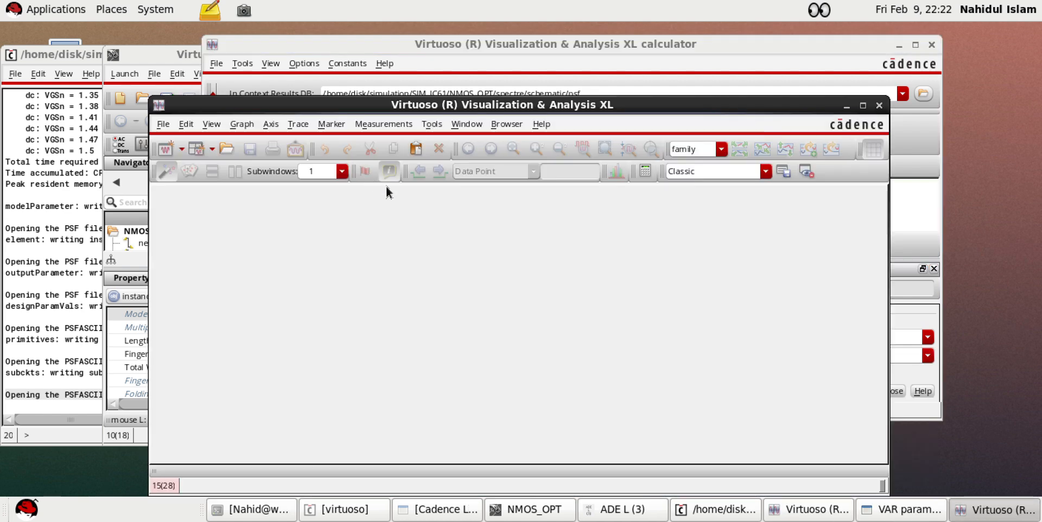
click(879, 105)
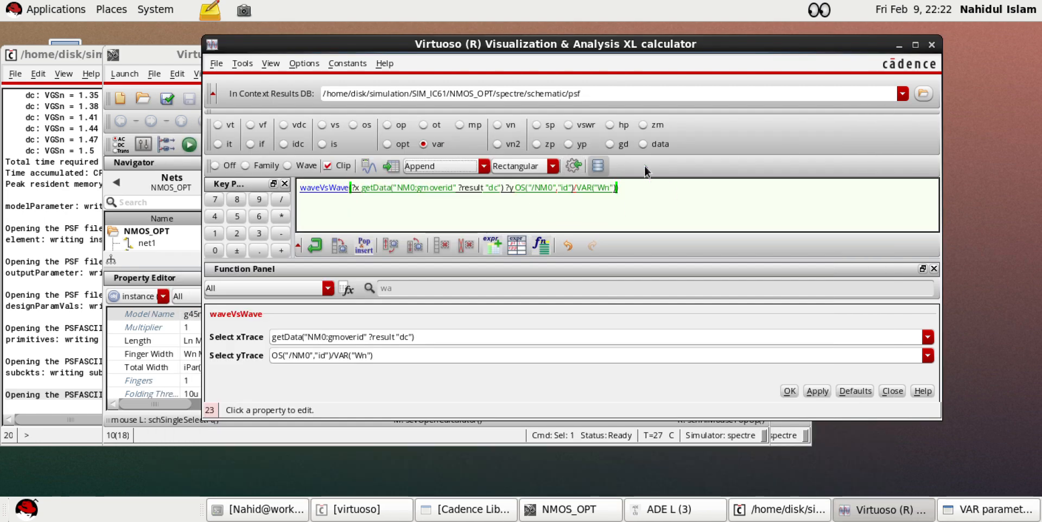
click(899, 45)
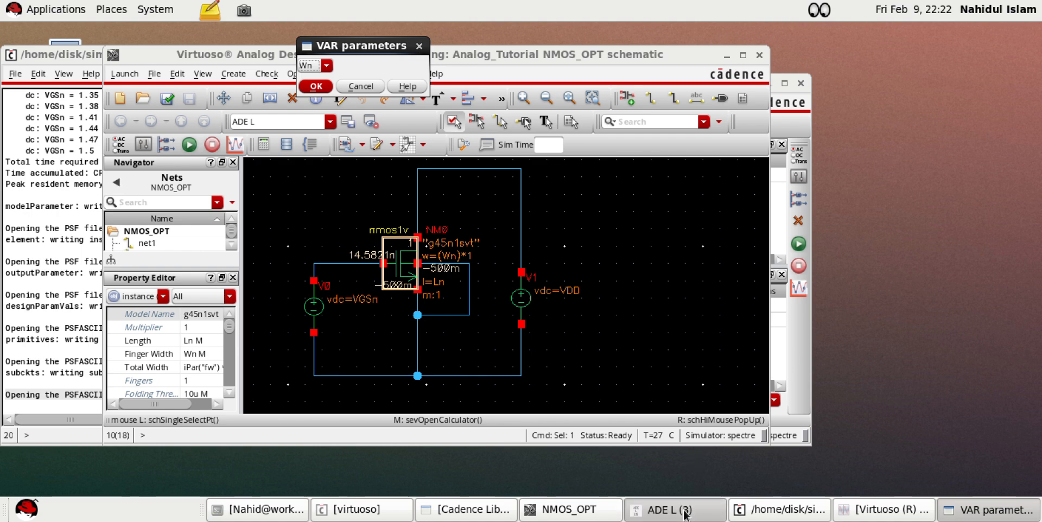
click(685, 511)
Name the first waveVsWave output in ADE L "Gm vs Av"
right_click(574, 305)
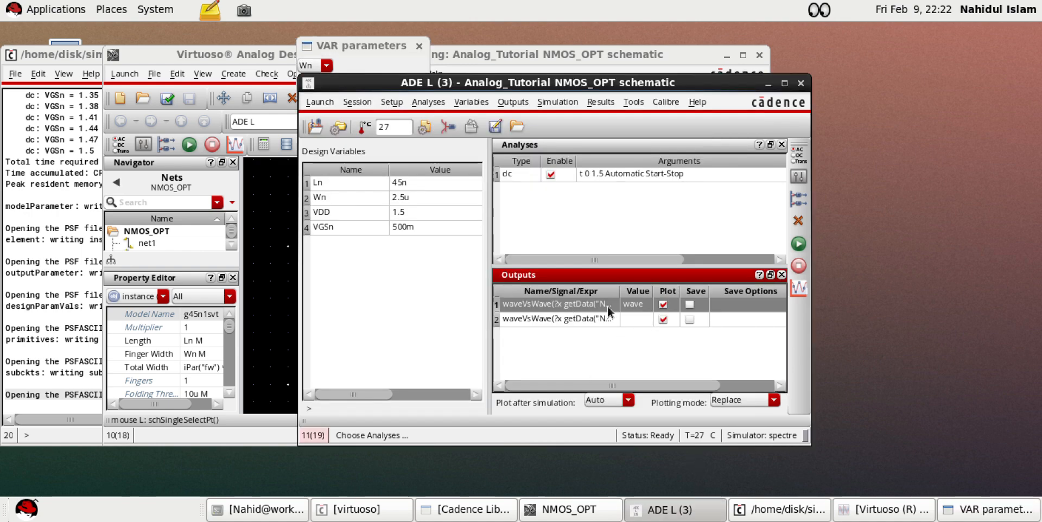
click(586, 297)
text(Gm vs Av)
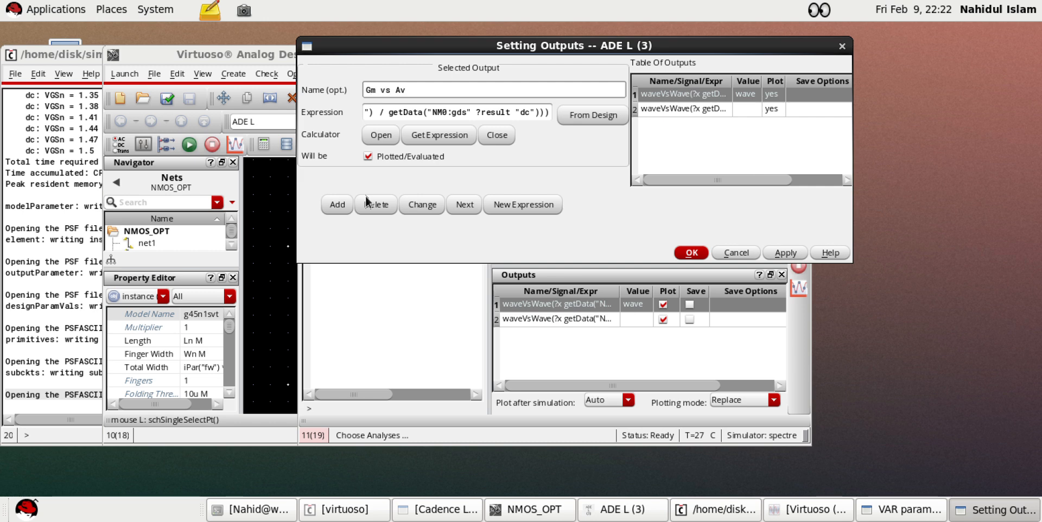
key(Return)
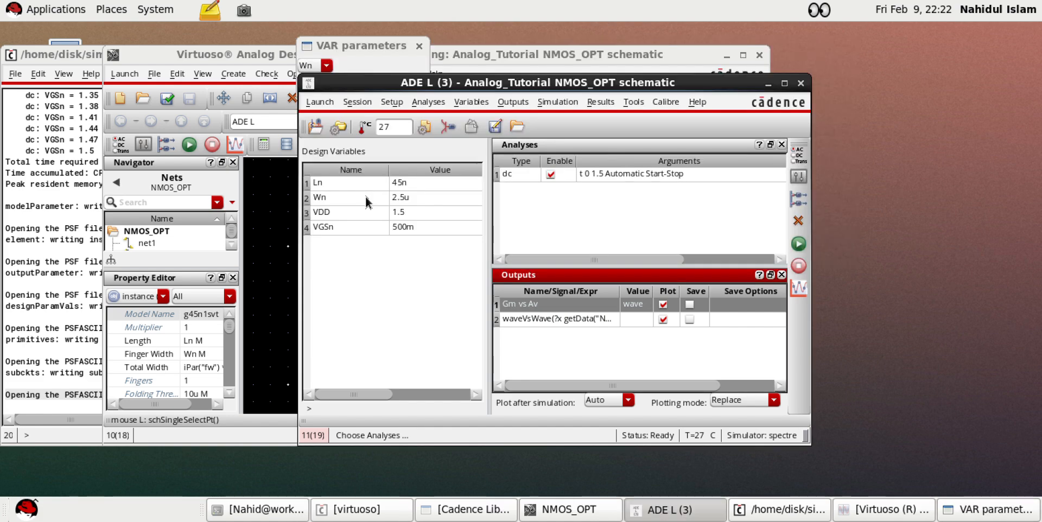
Name the second waveVsWave output in ADE L "Gm/Id vs Id/W"
right_click(525, 324)
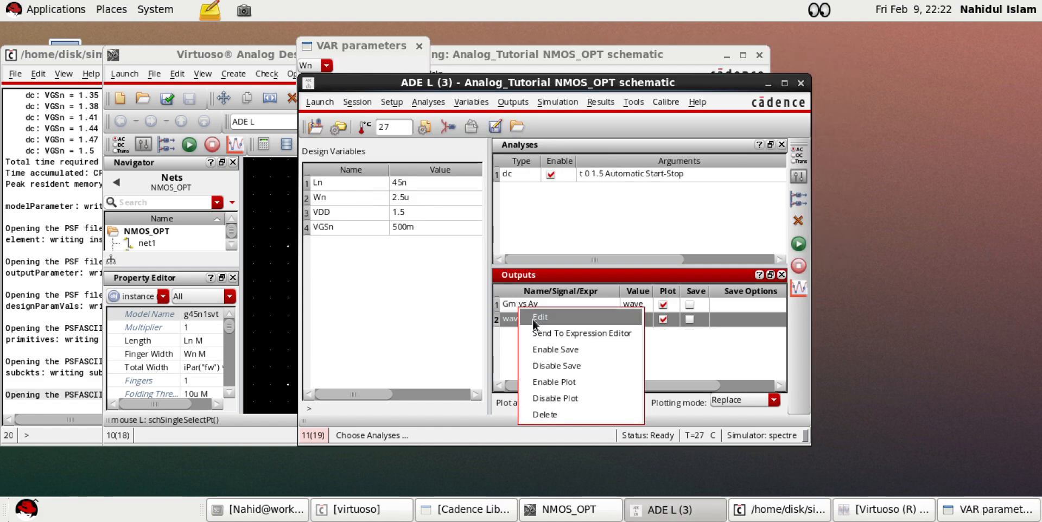
click(536, 317)
text(Gm vs Id)
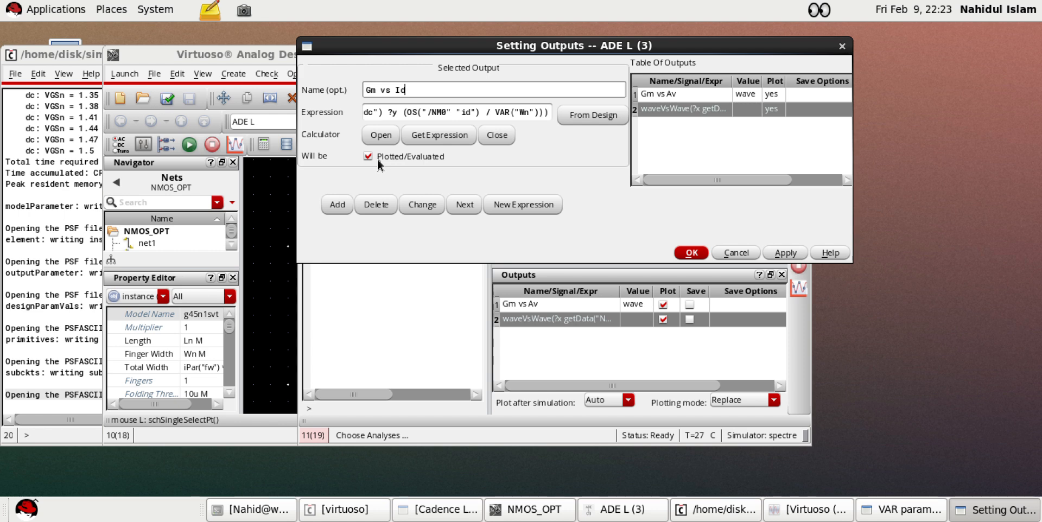
key(Left)
key(Left)
key(Left)
key(Left)
key(Left)
key(Left)
text(/Id)
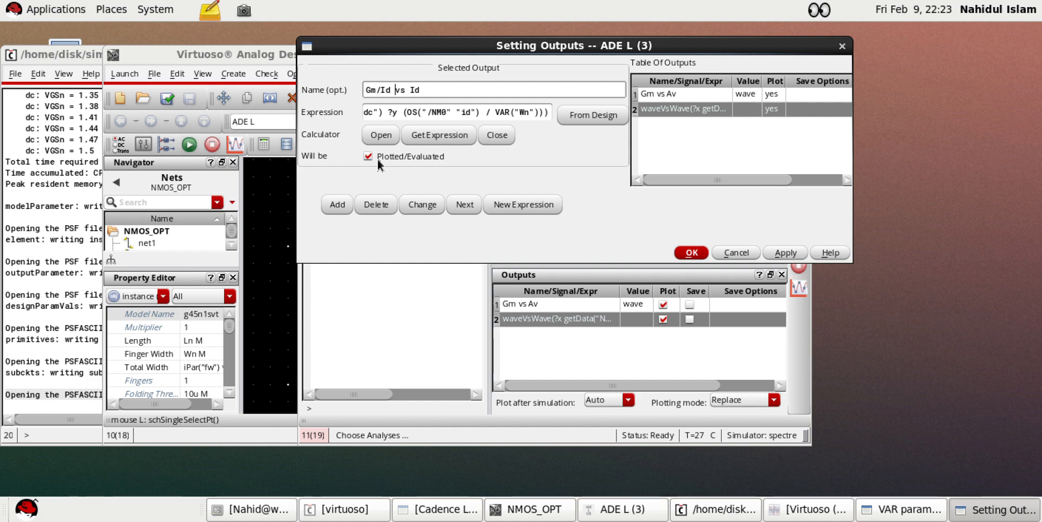
text(/W)
key(Return)
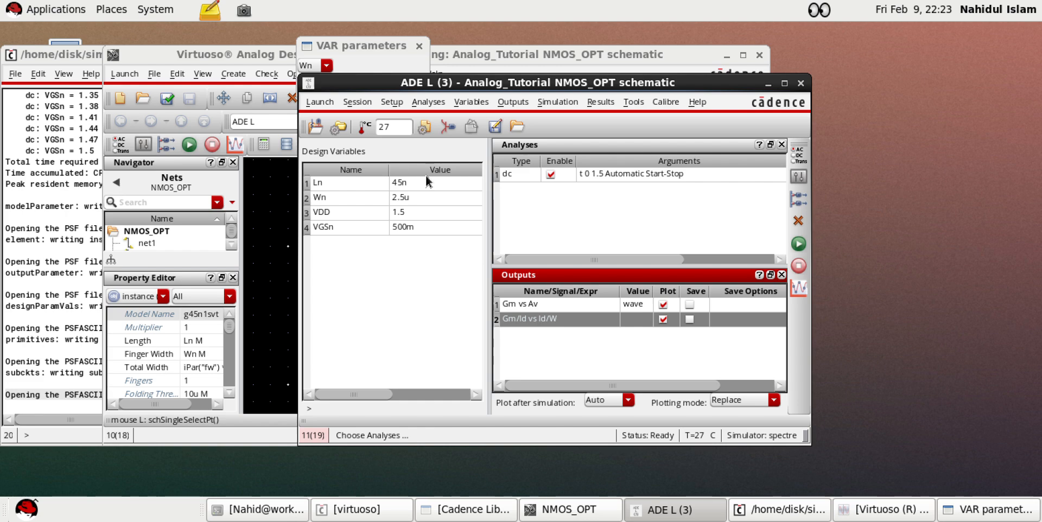
Rename the first output to "Gm/Id vs Av" and disable plotting for the "Gm/Id vs Id/W" output
right_click(555, 304)
click(564, 300)
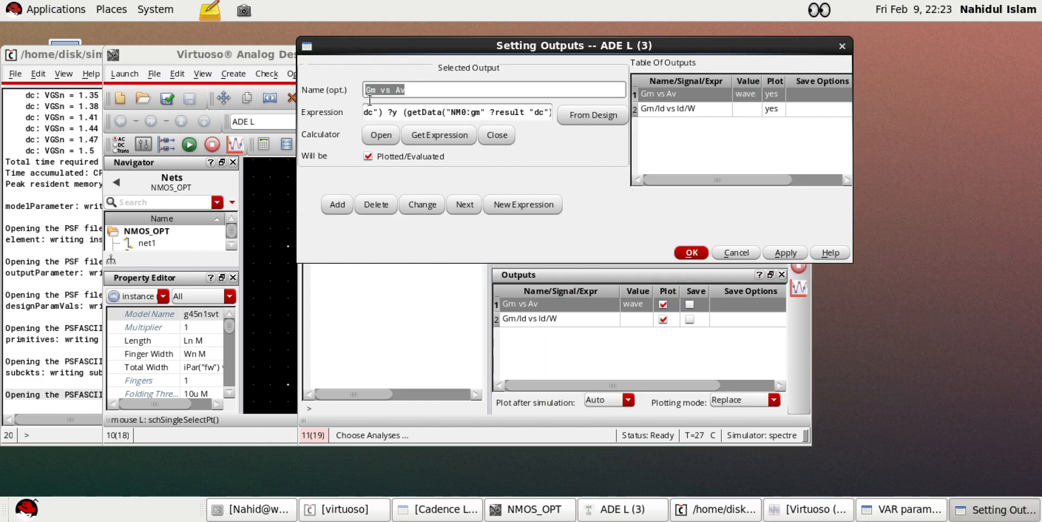
text(/)
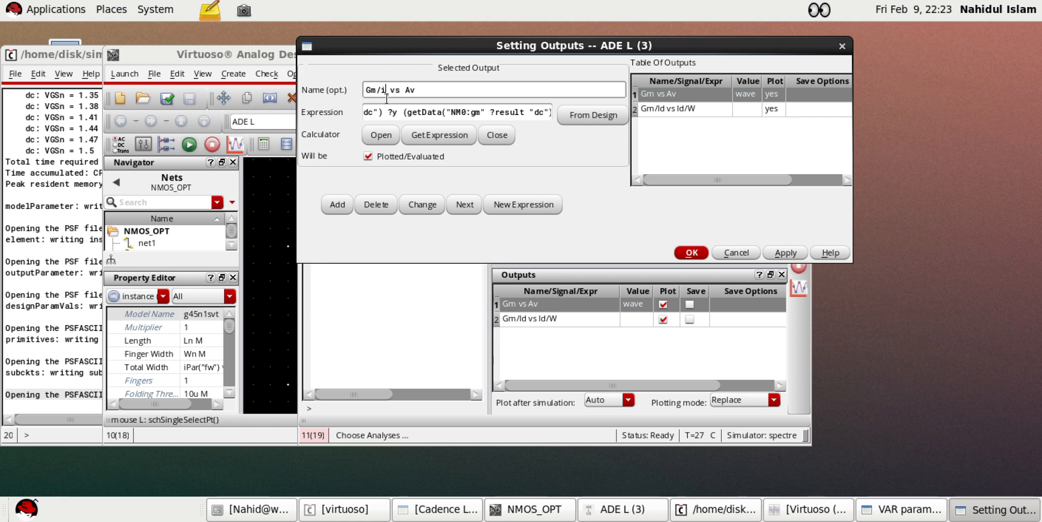
text(Id)
key(Return)
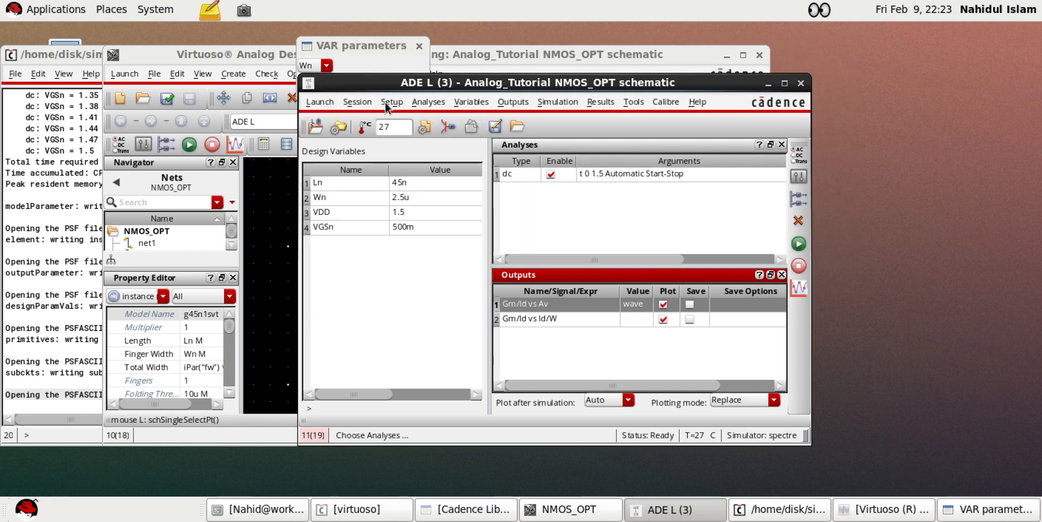
click(666, 320)
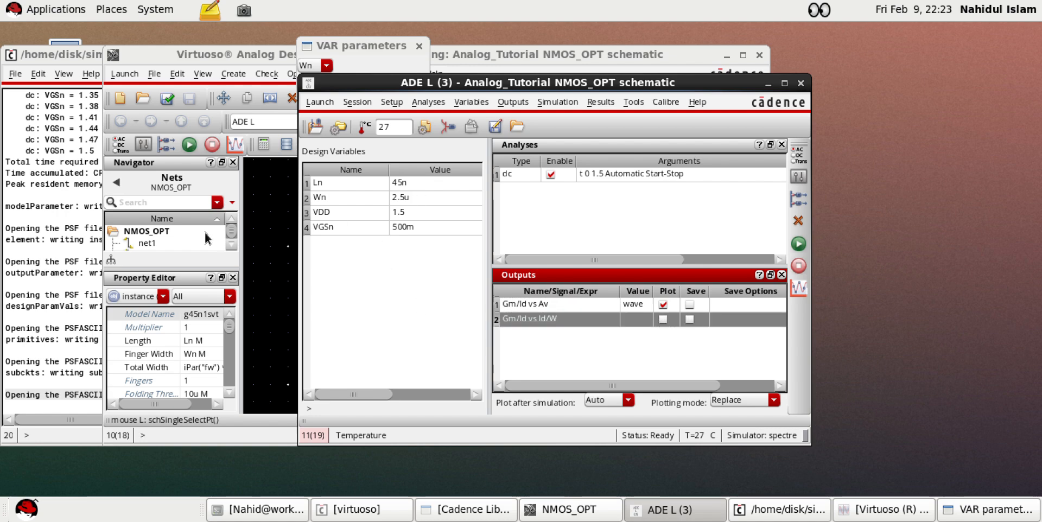
Clear the desktop around ADE L by minimizing the schematic and simulation log windows and cancelling the VAR parameters dialog
click(274, 221)
click(726, 55)
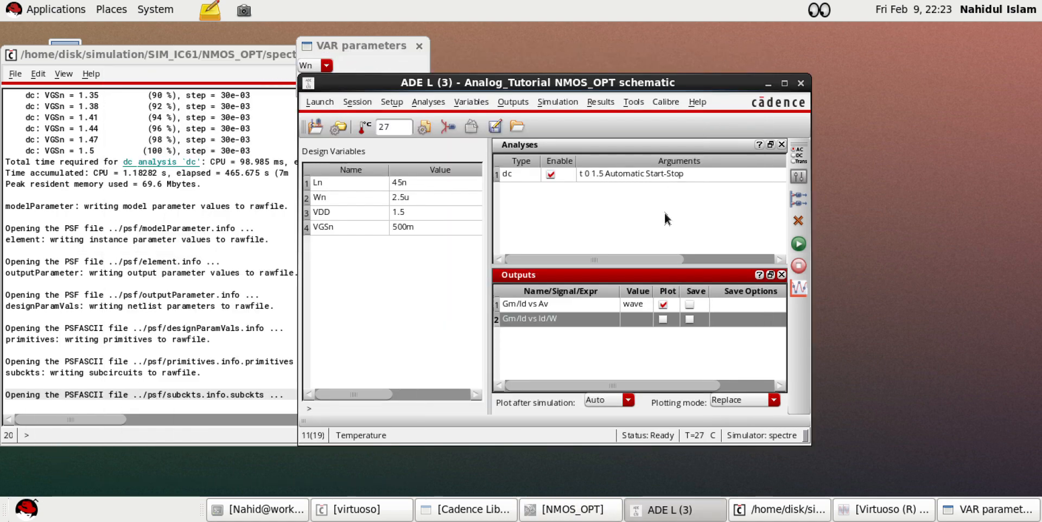
drag(571, 85, 653, 86)
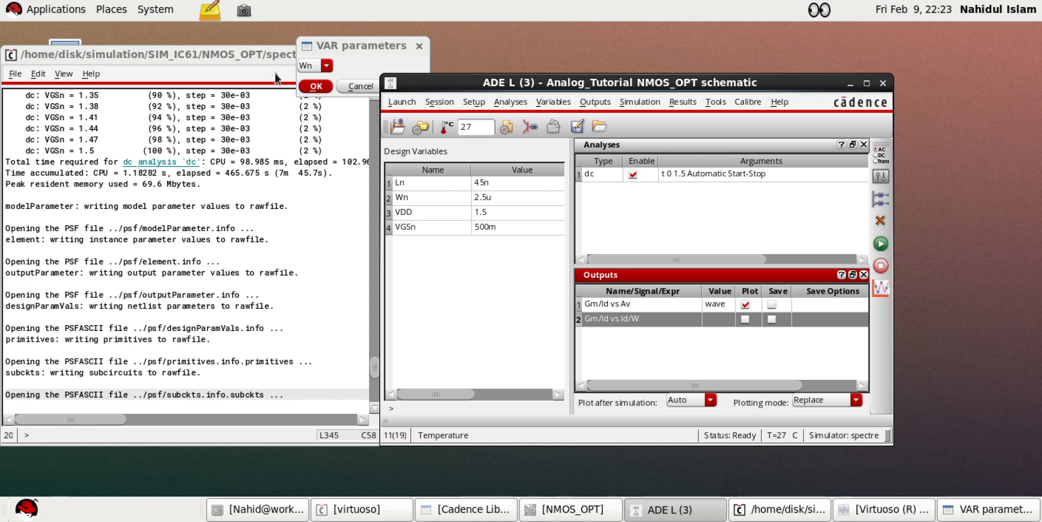
click(356, 83)
click(340, 58)
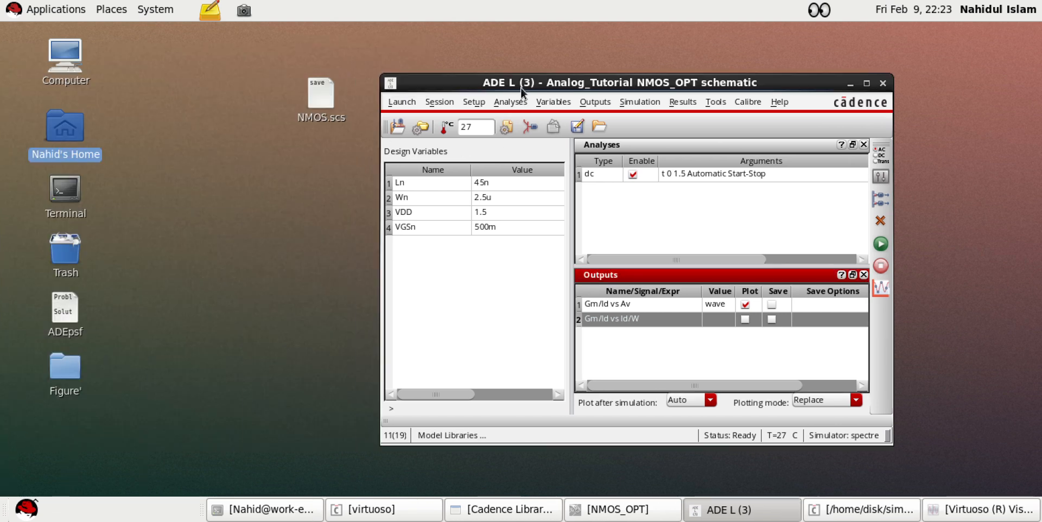
drag(520, 87, 501, 71)
Open Parametric Analysis from ADE L and add Ln as the sweep variable
click(572, 86)
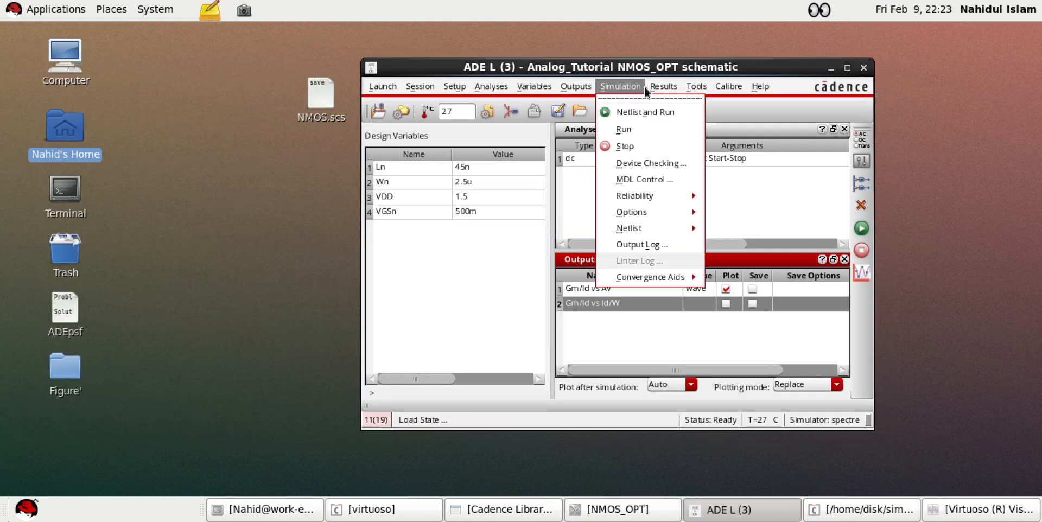
mouse_move(702, 91)
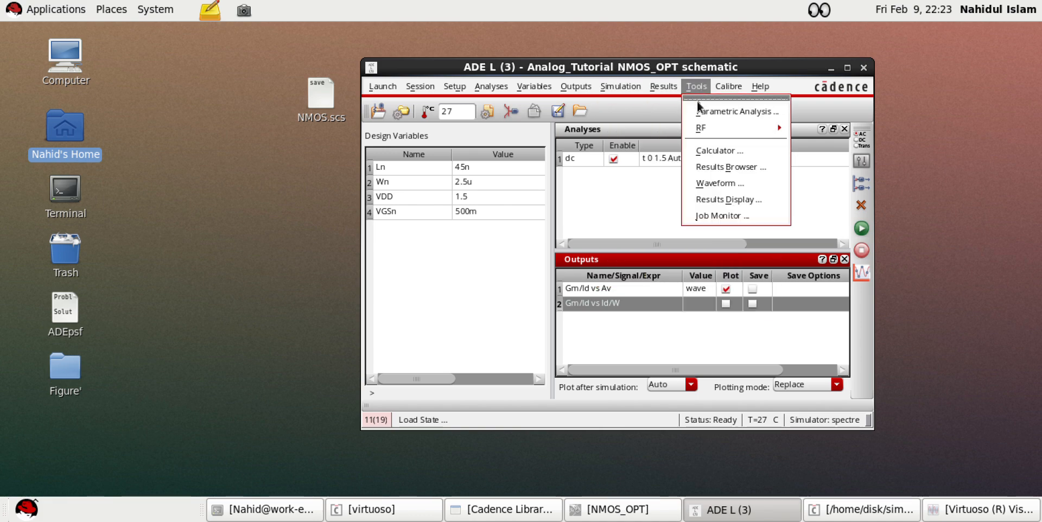
click(699, 111)
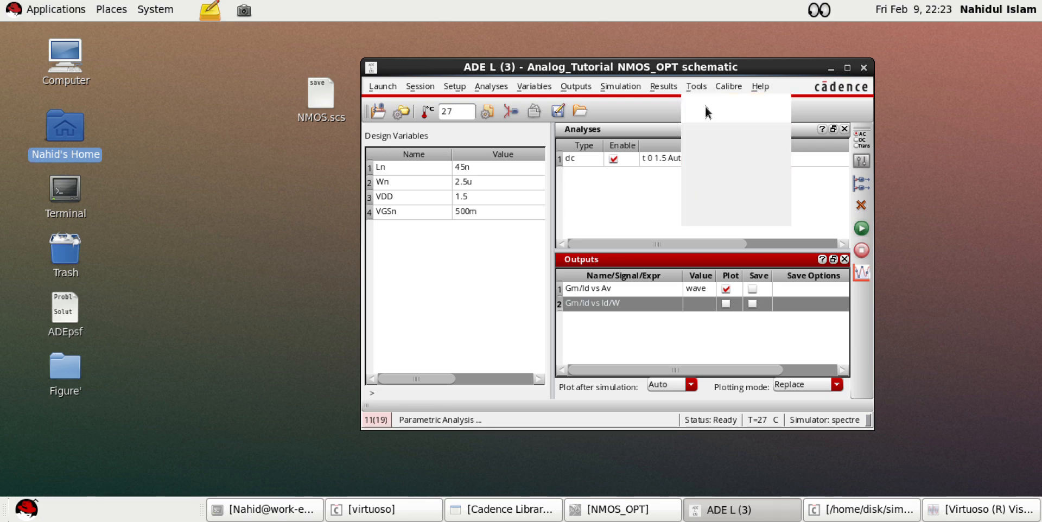
drag(424, 135, 628, 92)
double_click(246, 185)
click(288, 186)
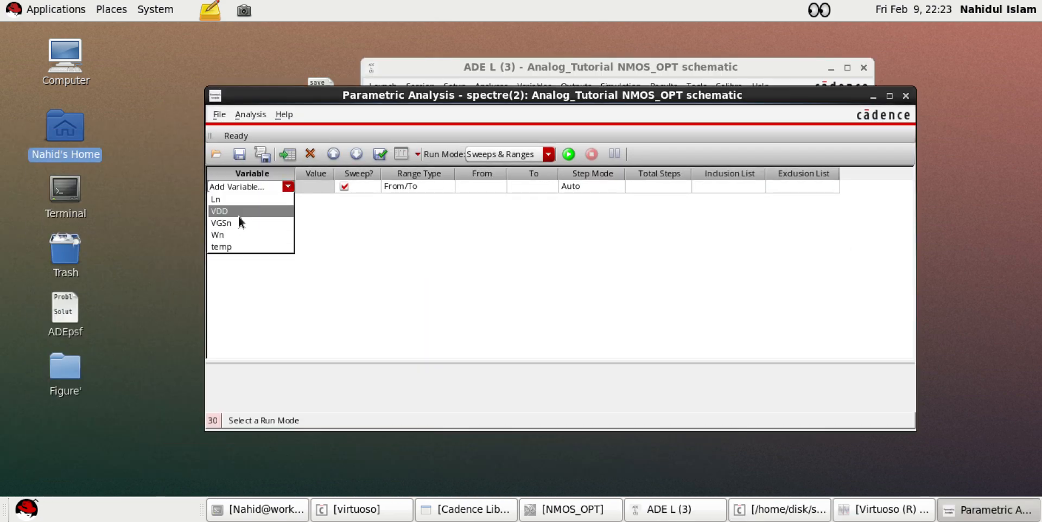
click(233, 199)
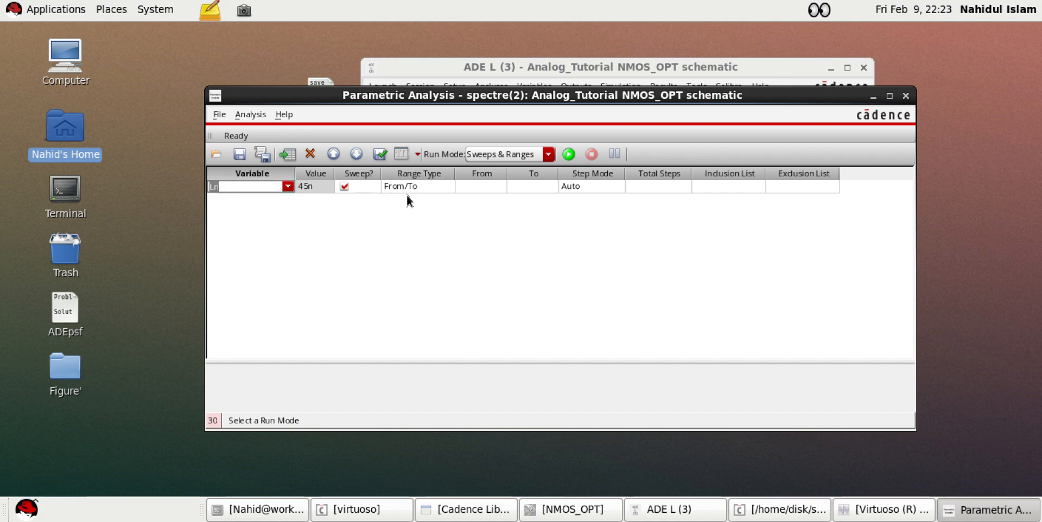
Set the Ln sweep range from 45n to 500n with linear step mode and 15 total steps
click(462, 186)
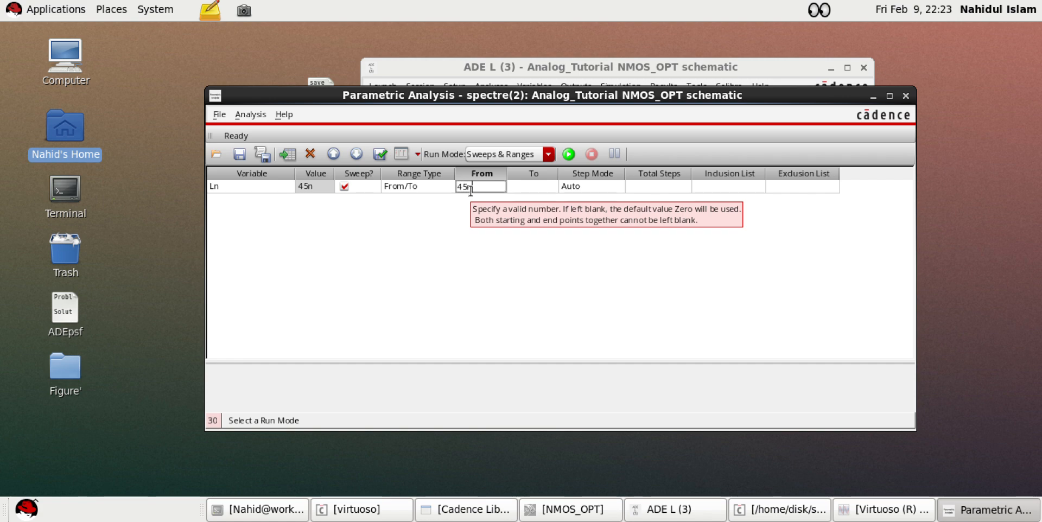
click(524, 188)
text(500n)
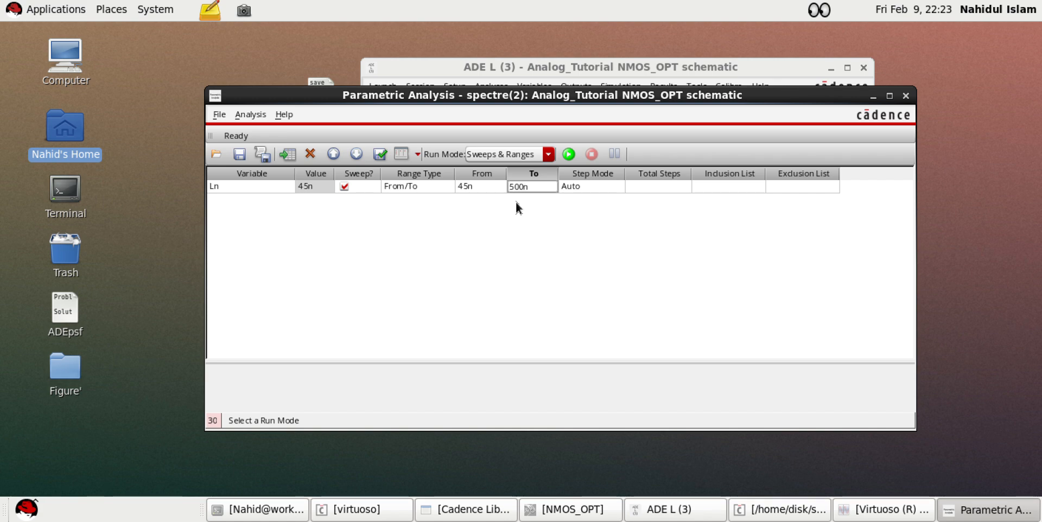
click(584, 186)
click(617, 186)
click(580, 223)
click(660, 188)
text(1)
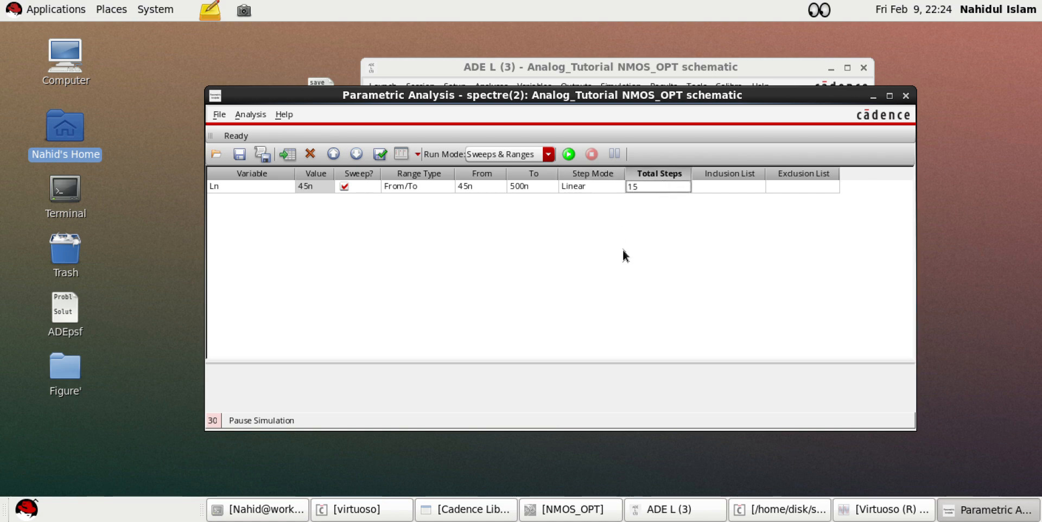
text(5)
Run the parametric analysis and maximize the resulting Gm/Id vs Av graph window
click(567, 153)
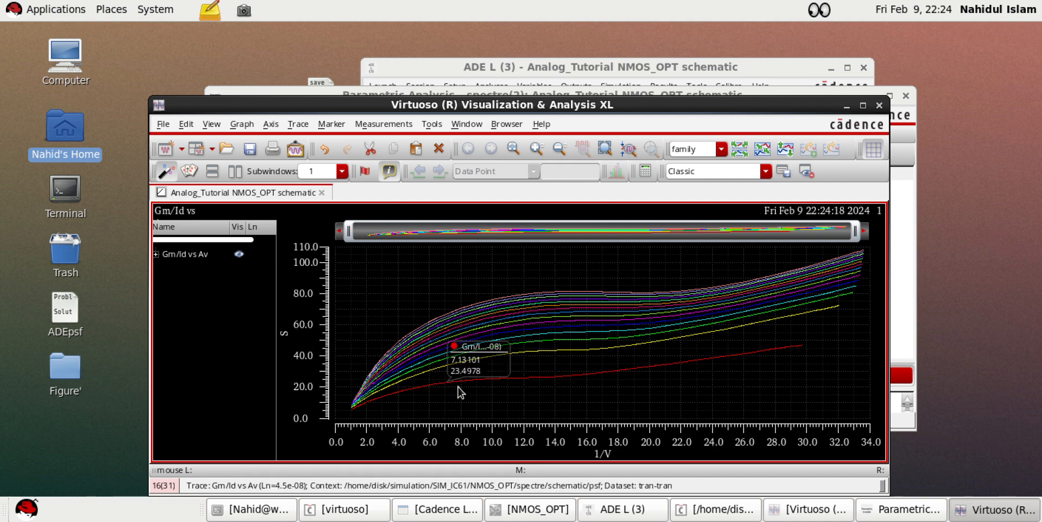
mouse_move(461, 391)
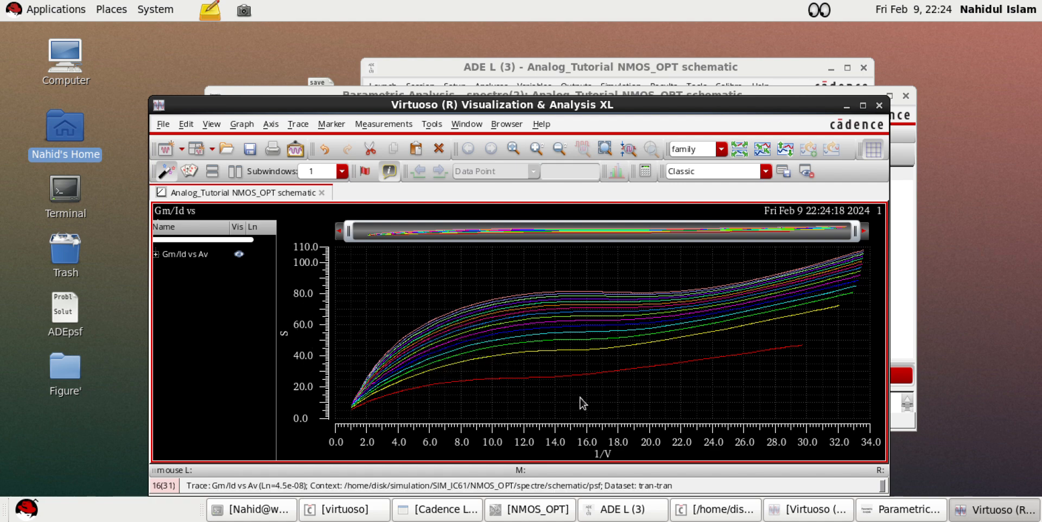
click(863, 107)
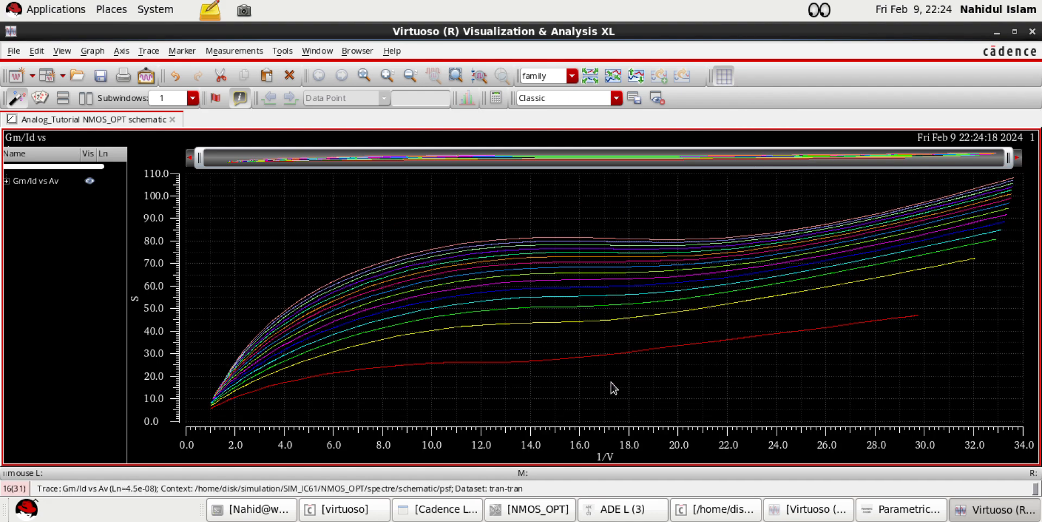
Add a horizontal marker to the Gm/Id vs Av plot, check the target Av in the spreadsheet, and set the marker to 25
key(h)
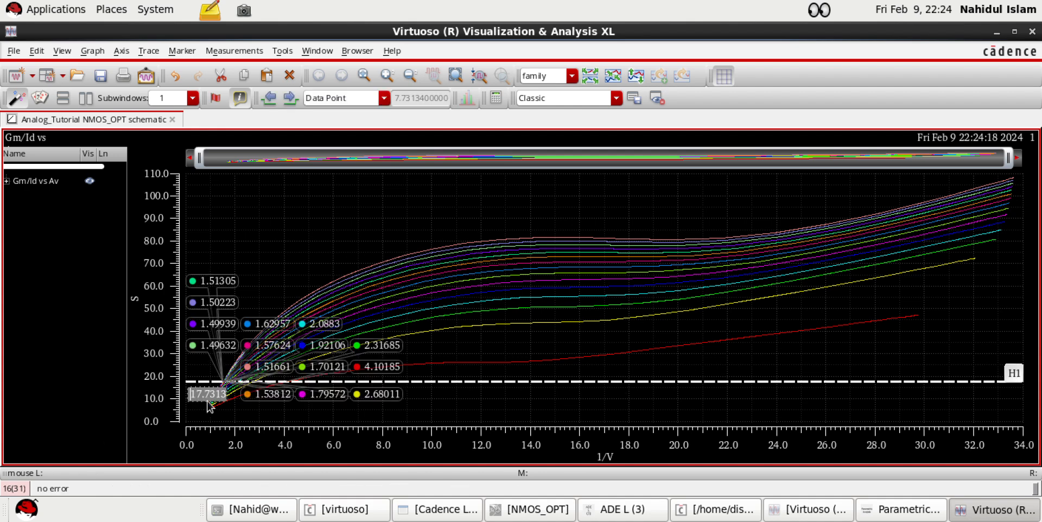
click(637, 521)
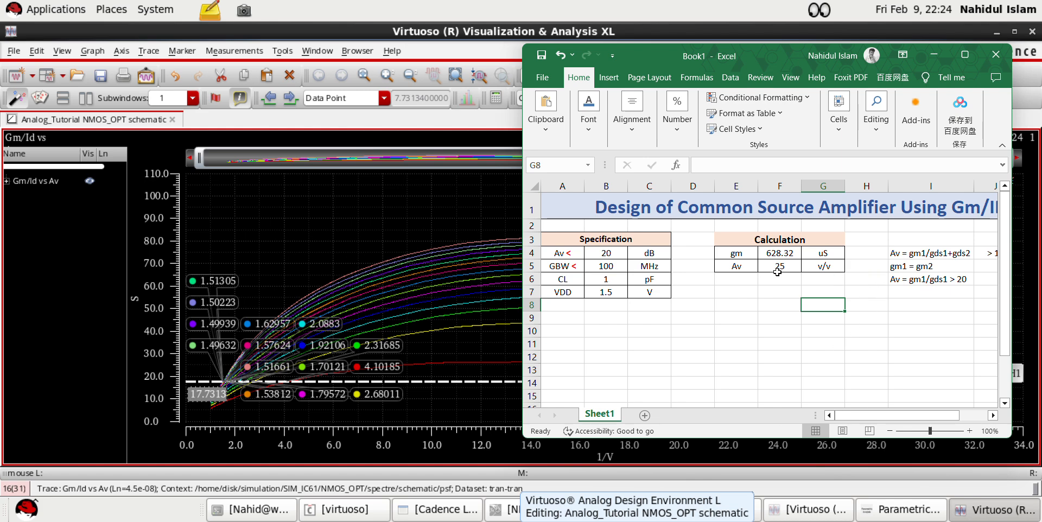
click(442, 291)
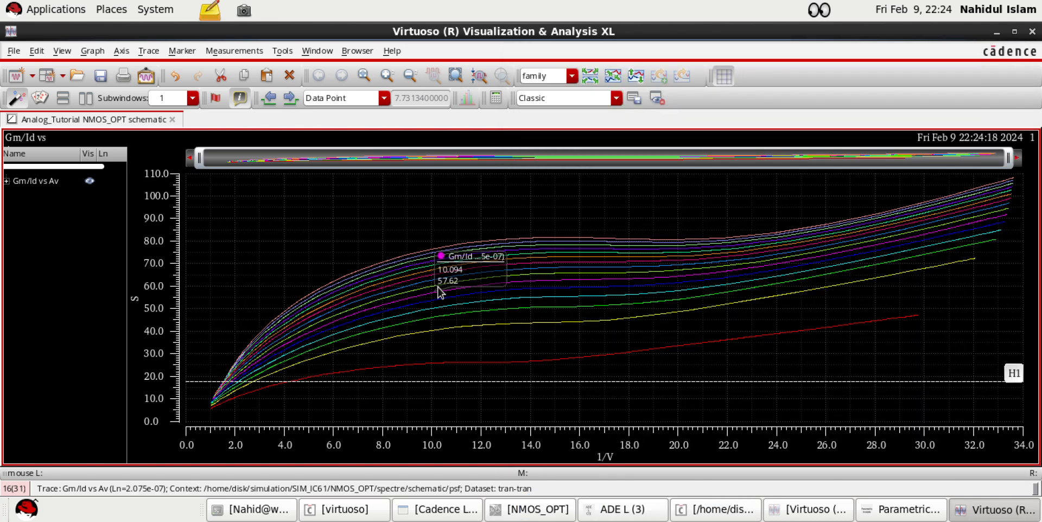
click(208, 398)
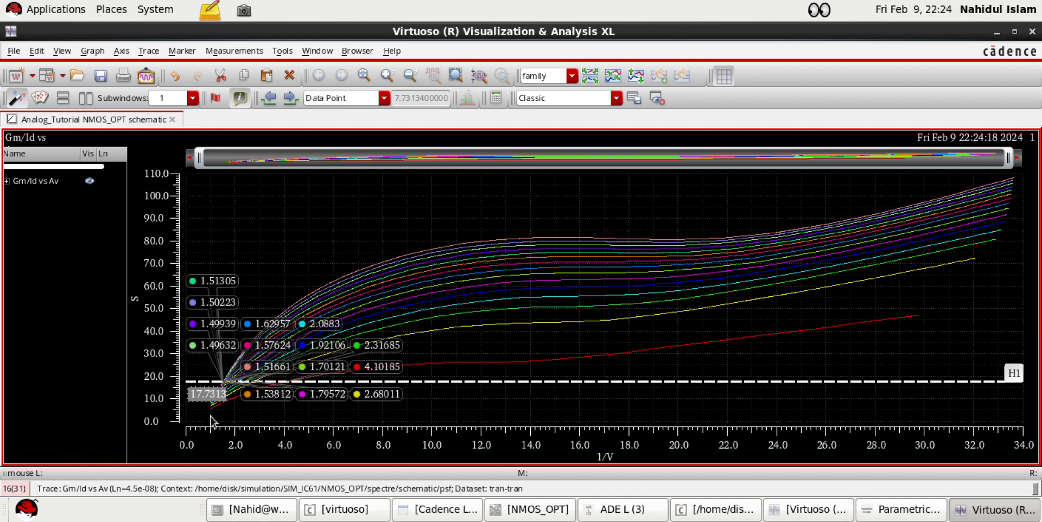
key(Delete)
text(25)
key(Return)
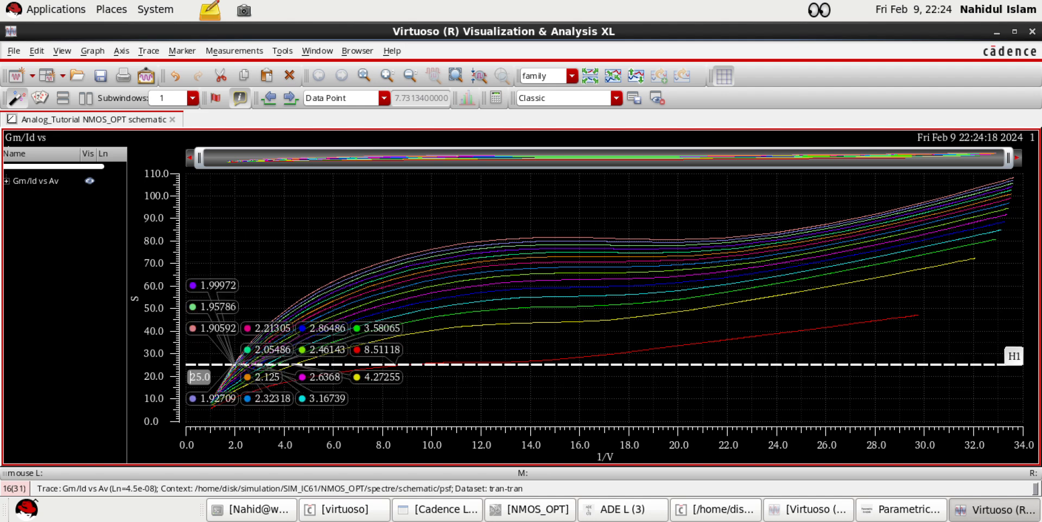
click(457, 416)
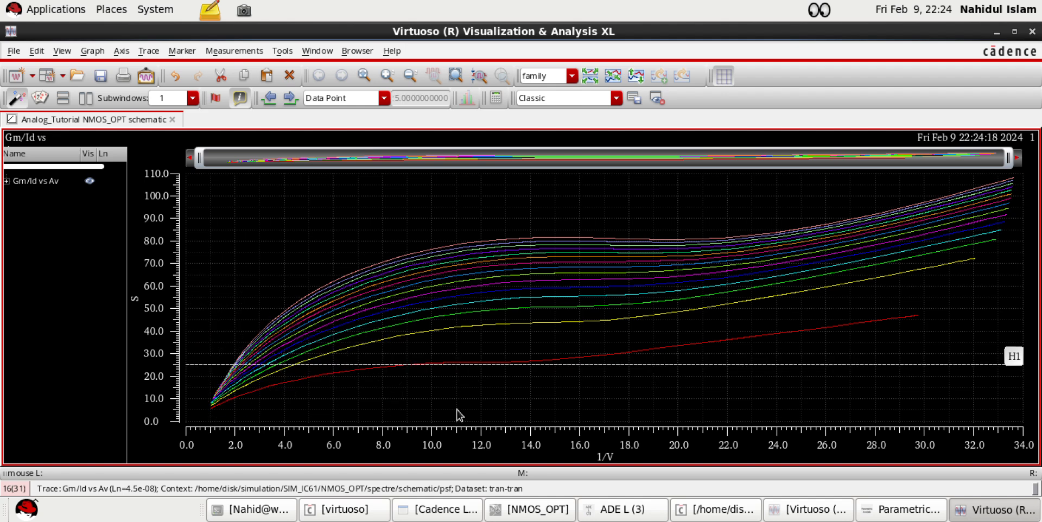
Examine where the horizontal marker at 25 crosses the family of Ln curves, including a close-up of the low gm/ID region
click(394, 365)
click(421, 400)
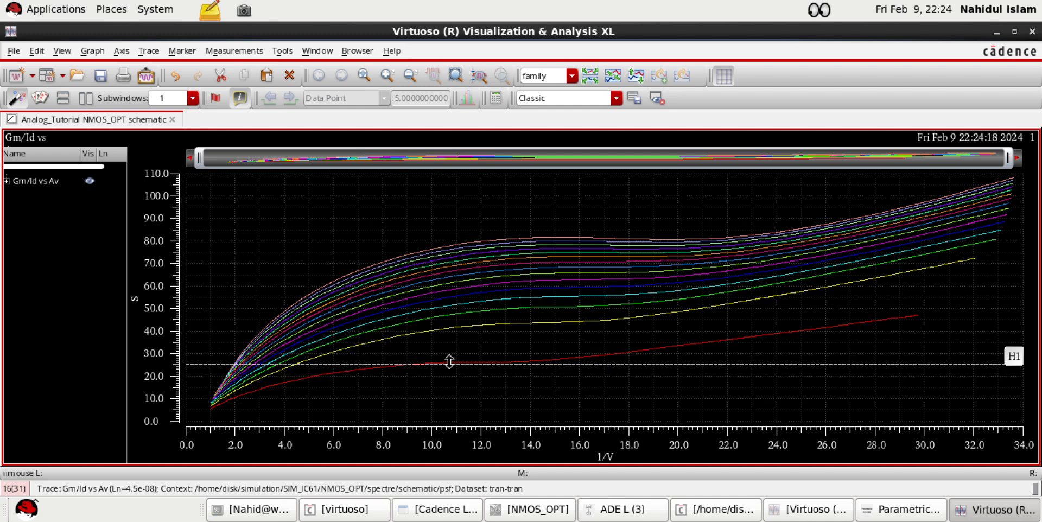
click(398, 364)
click(451, 412)
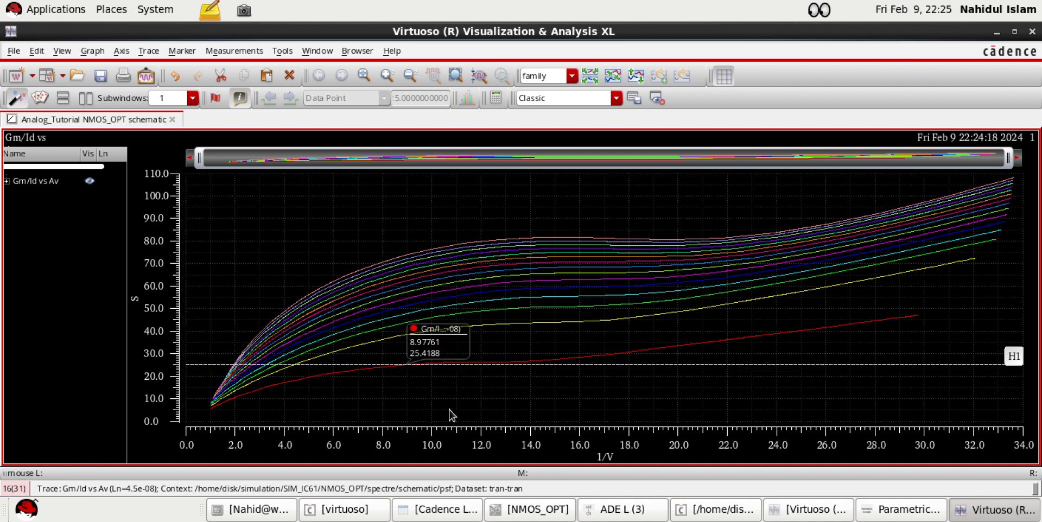
click(435, 364)
click(428, 179)
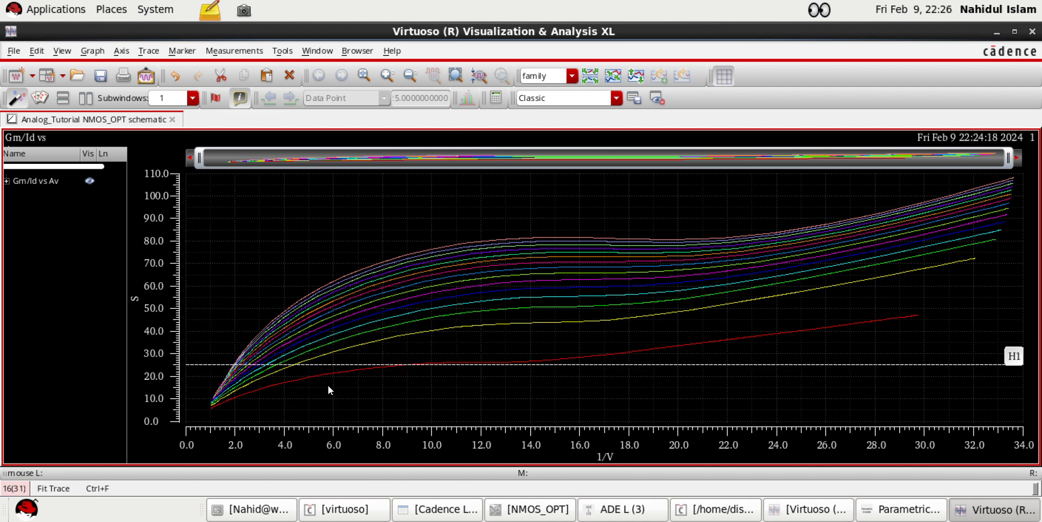
click(242, 365)
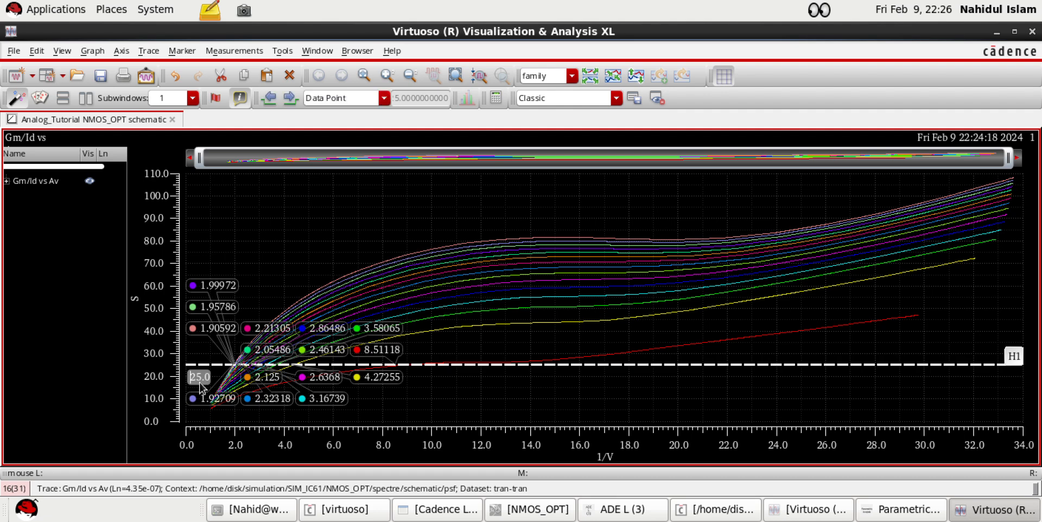
click(463, 403)
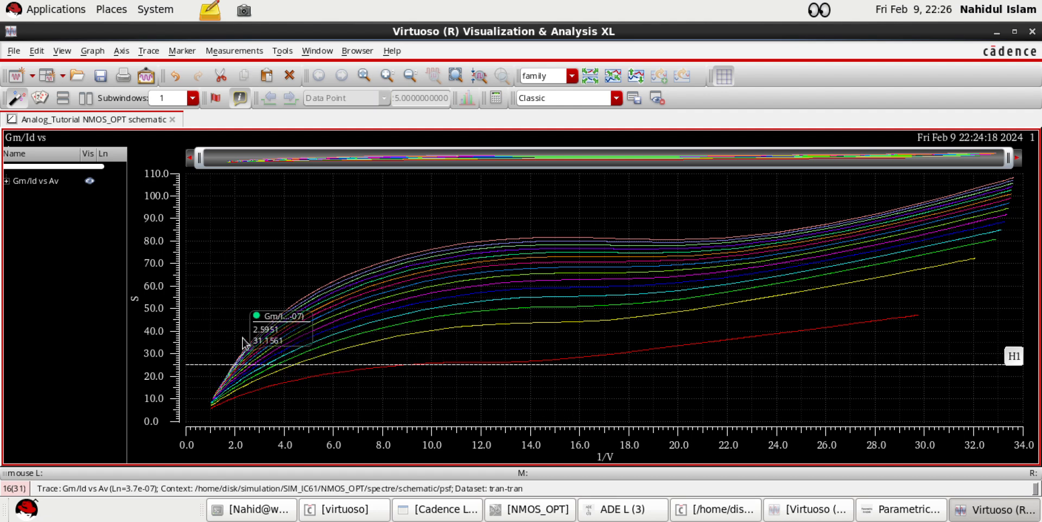
right_drag(225, 293, 332, 433)
right_drag(241, 266, 393, 400)
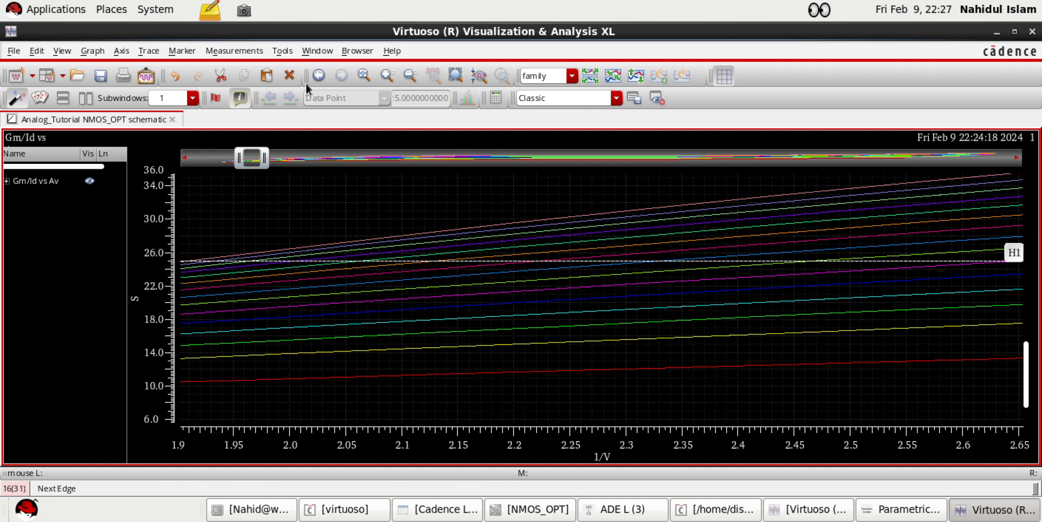
click(362, 76)
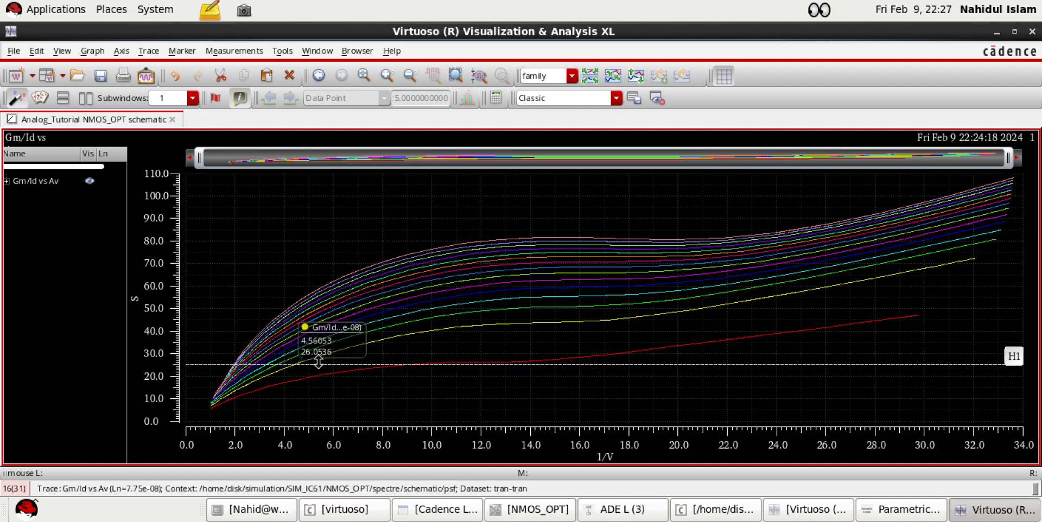
Highlight individual Ln traces to compare their gm/ID values at the 25 marker, ending on the 7.75e-08 trace
click(340, 353)
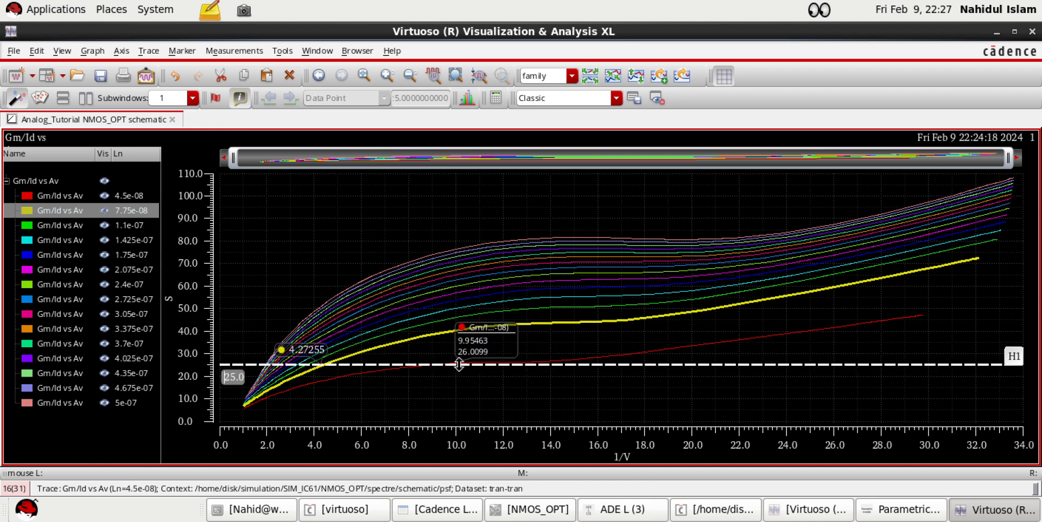
click(461, 315)
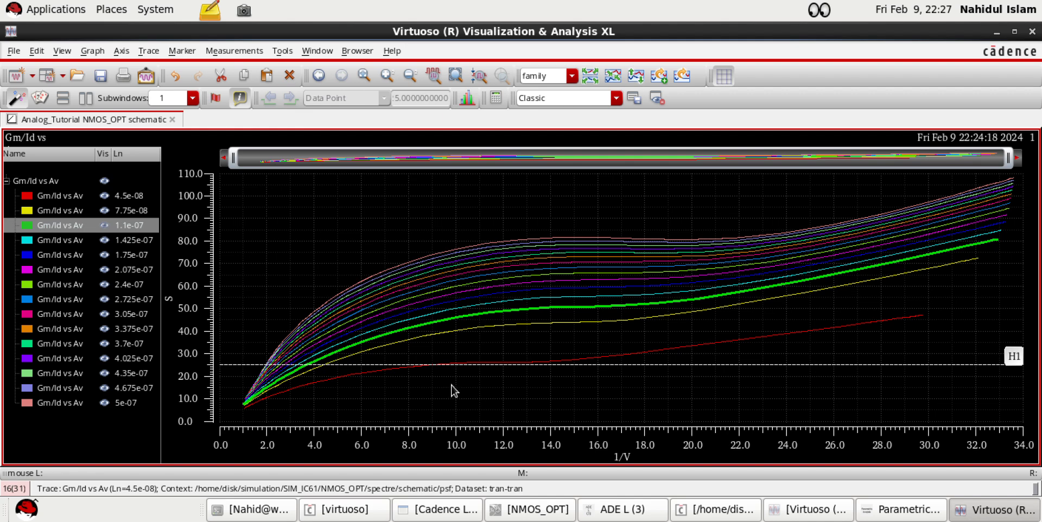
click(458, 310)
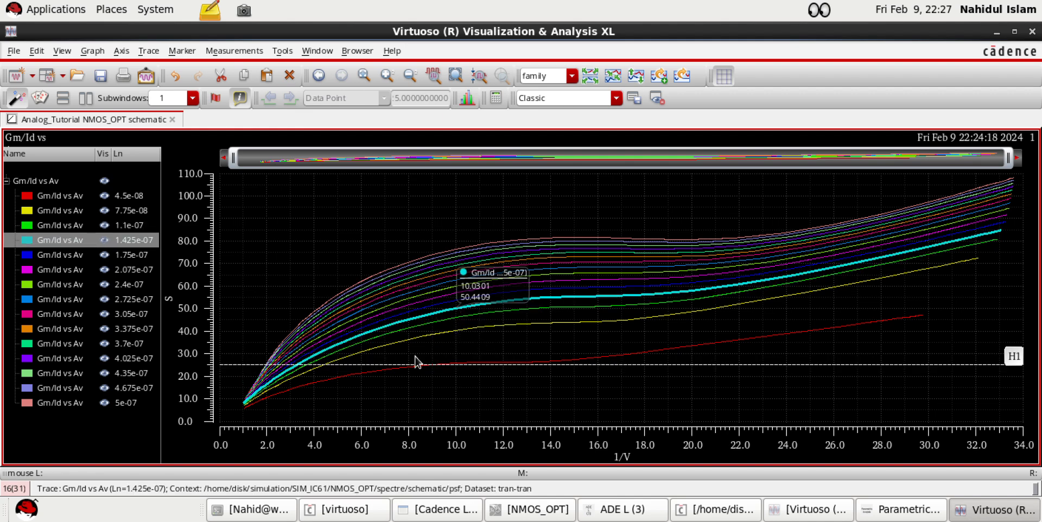
click(332, 362)
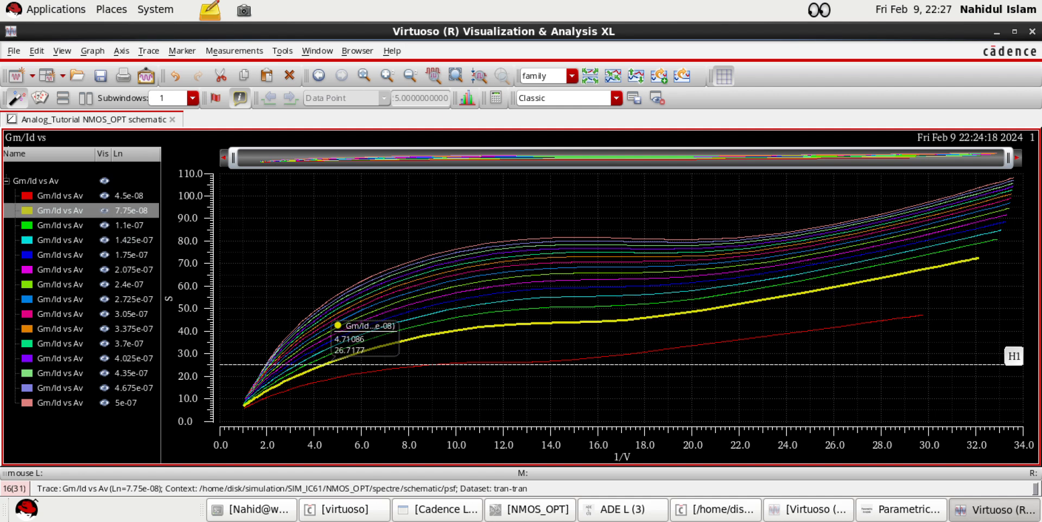
click(315, 383)
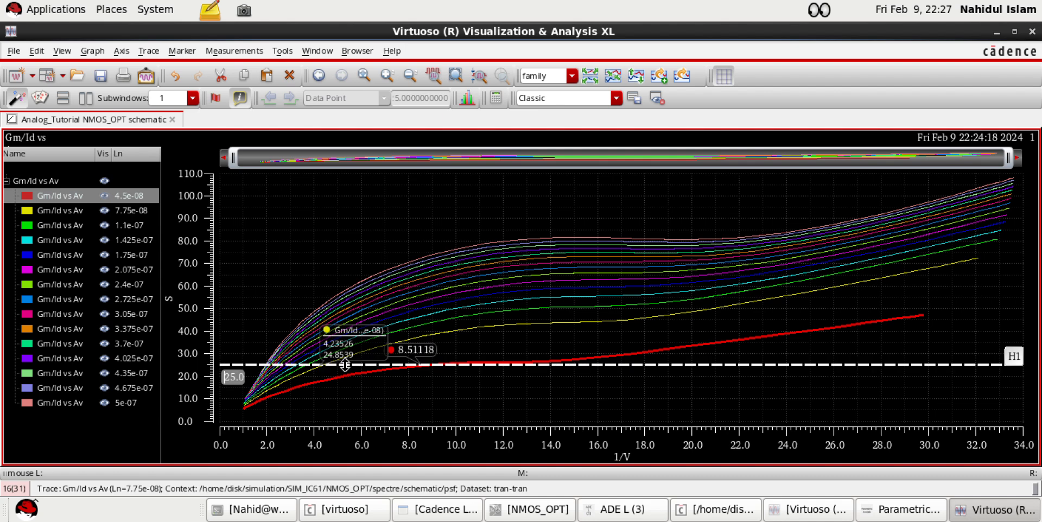
click(317, 360)
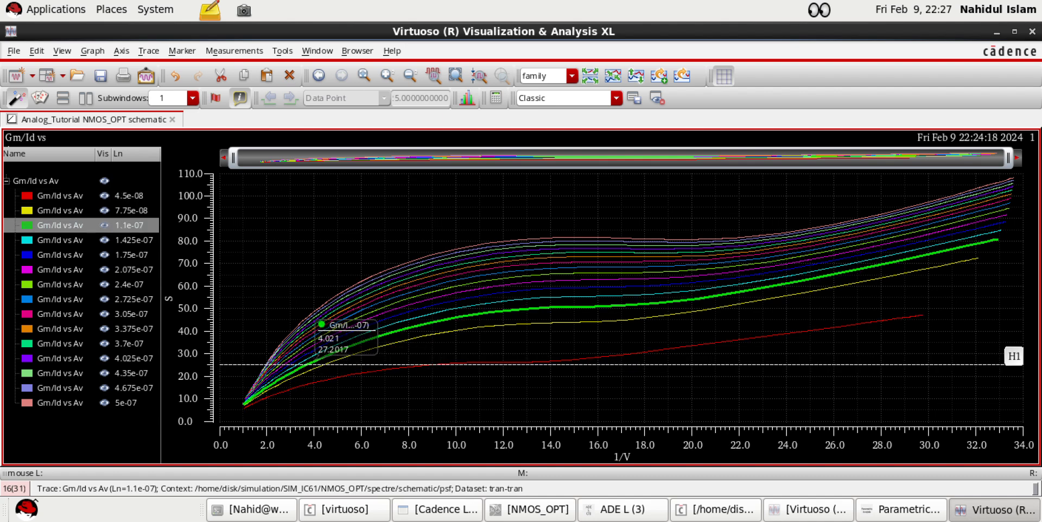
click(345, 358)
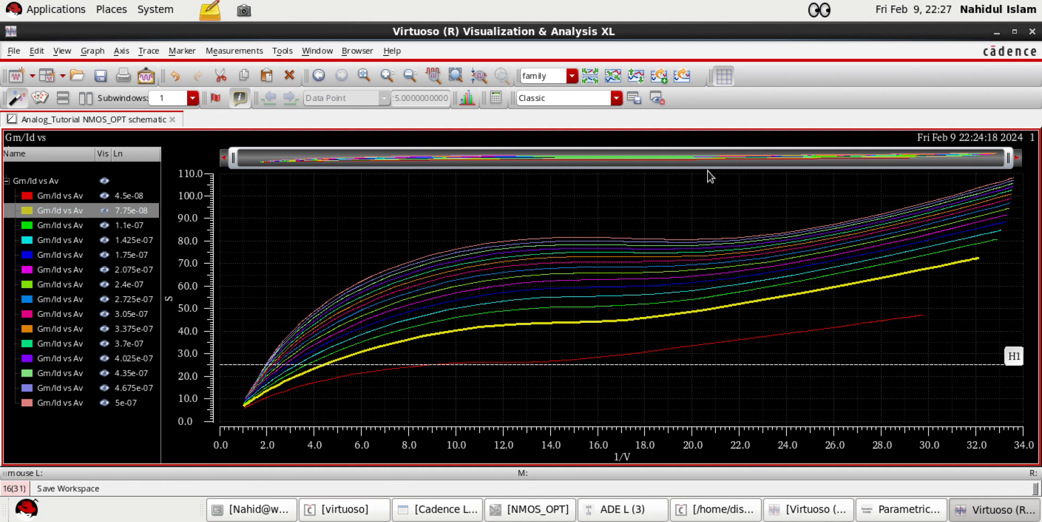
mouse_move(410, 345)
mouse_move(510, 300)
mouse_move(494, 243)
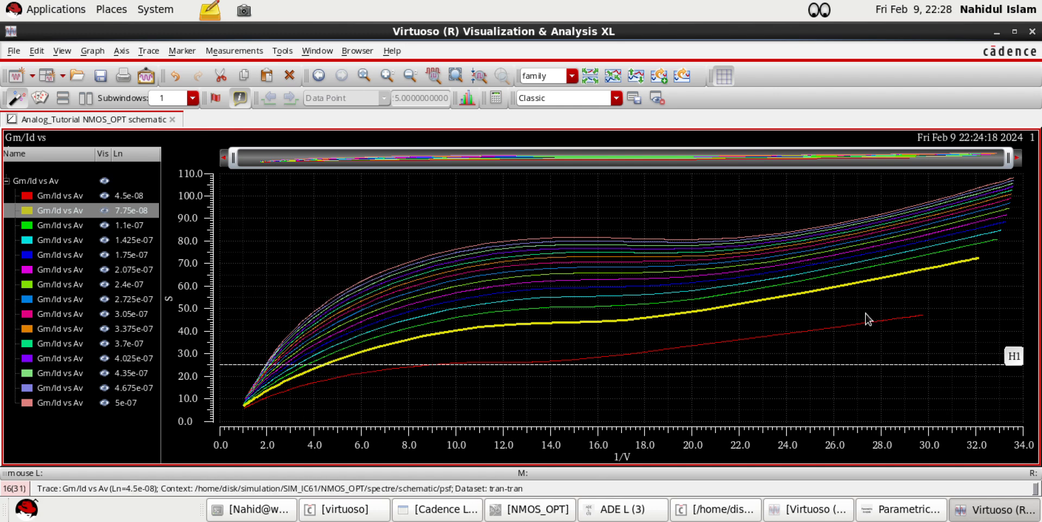
mouse_move(317, 378)
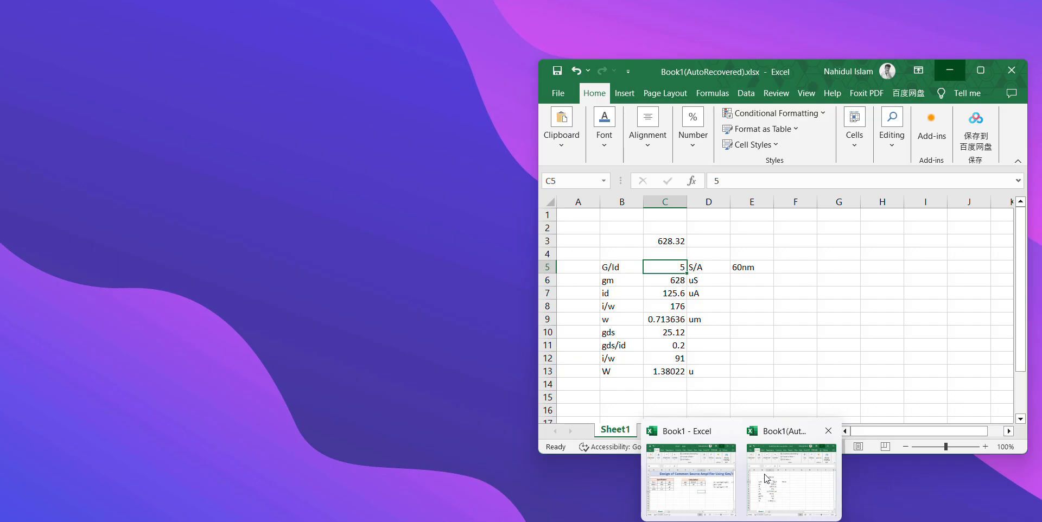
Switch to the Book1 workbook in Excel and place its window beside the Gm/Id vs Av plot
click(768, 478)
mouse_move(752, 513)
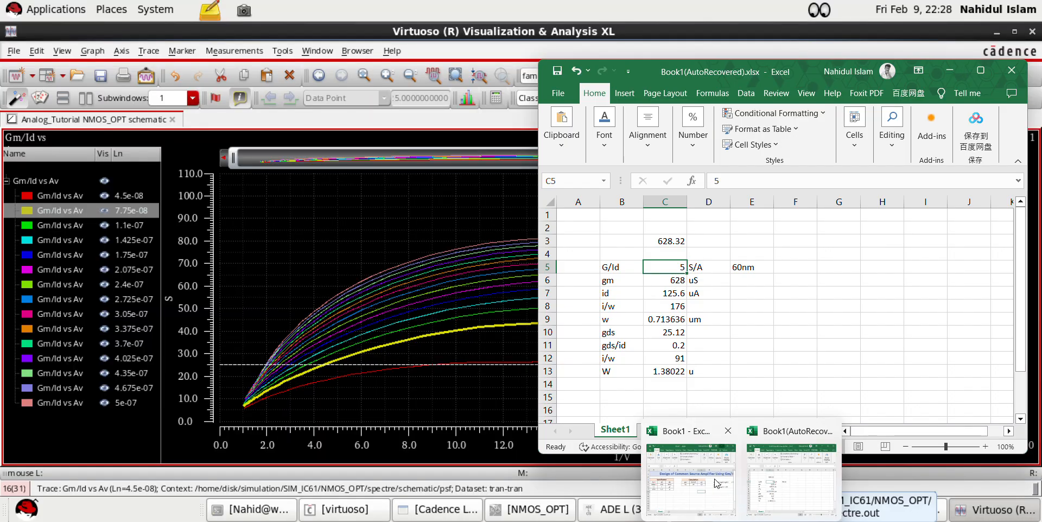
click(796, 478)
drag(822, 57, 699, 53)
click(839, 44)
click(689, 302)
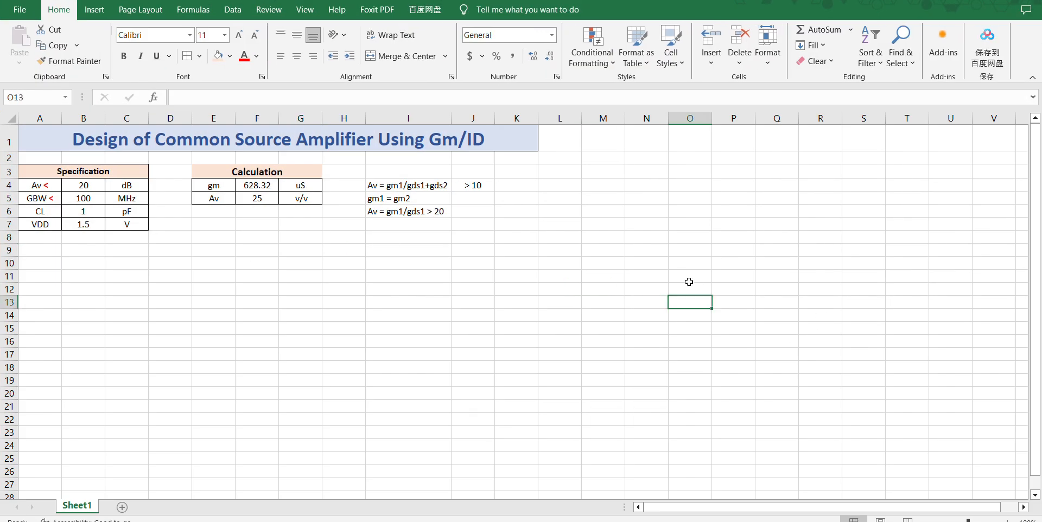
click(538, 183)
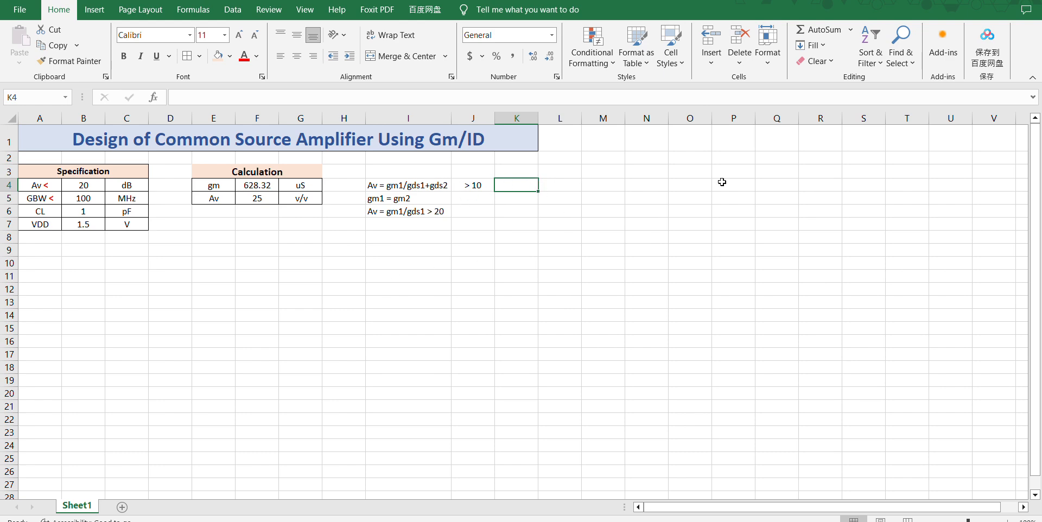
click(995, 0)
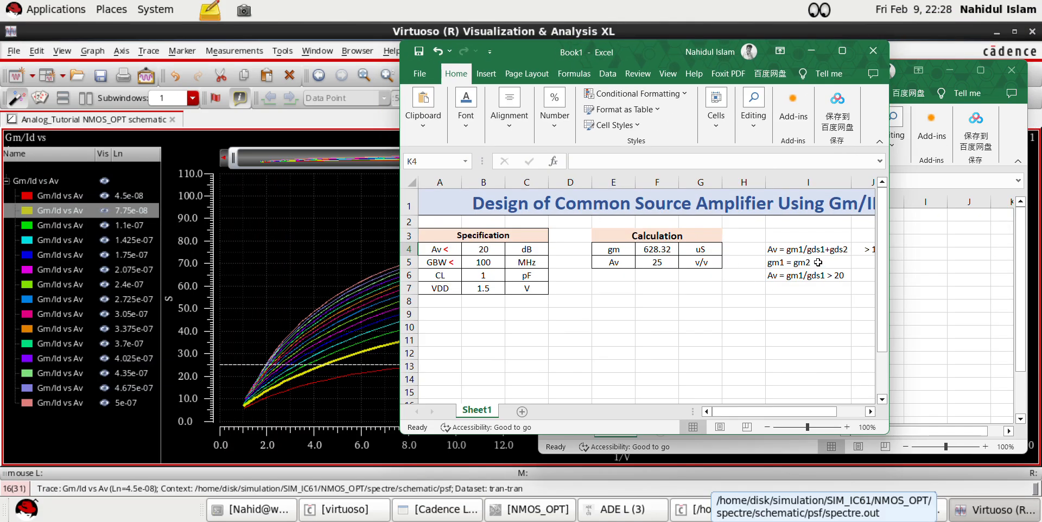
drag(659, 54, 783, 49)
click(820, 329)
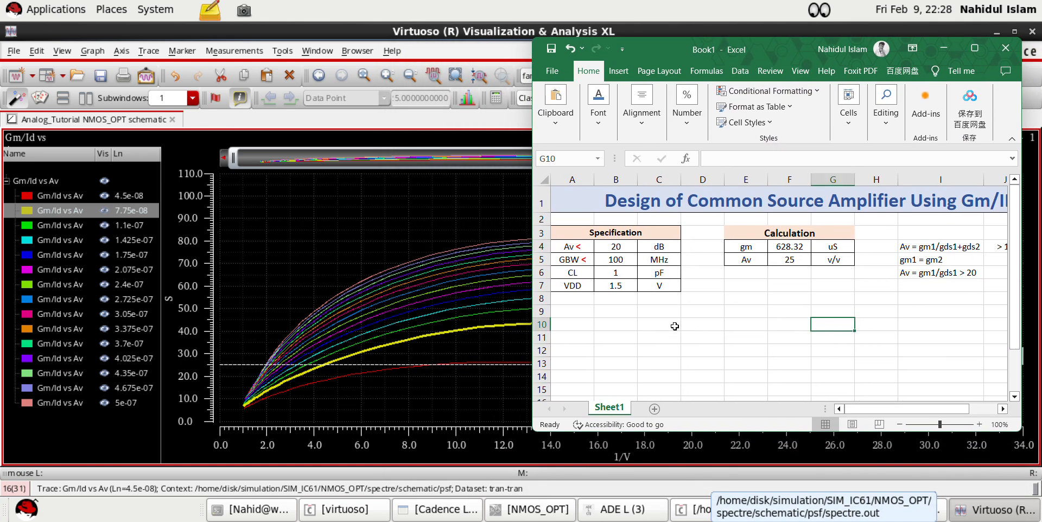
click(763, 324)
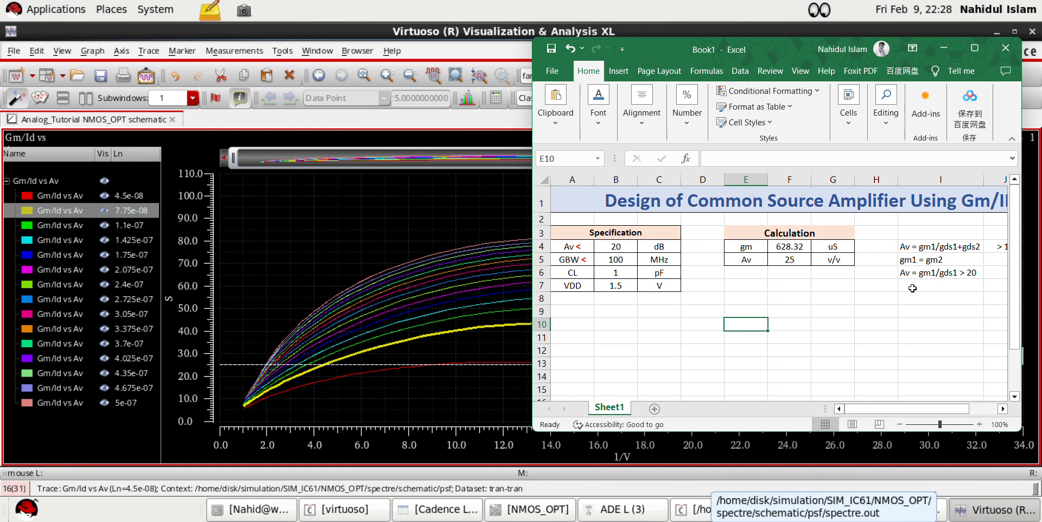
Move the gain equation notes from I4:J6 to the cells starting at A11, below the Specification table
drag(906, 246, 993, 272)
right_click(966, 271)
click(845, 209)
drag(568, 338, 676, 376)
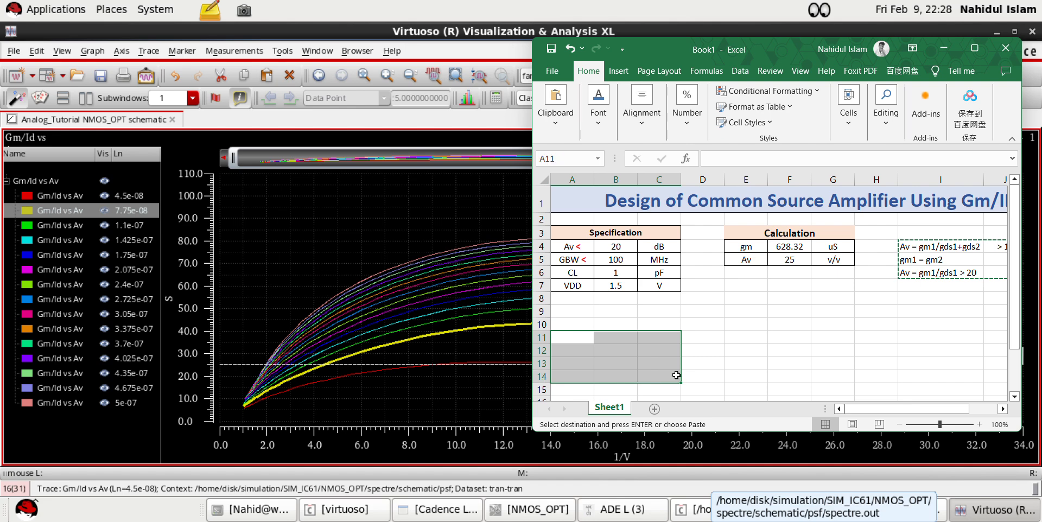
key(Return)
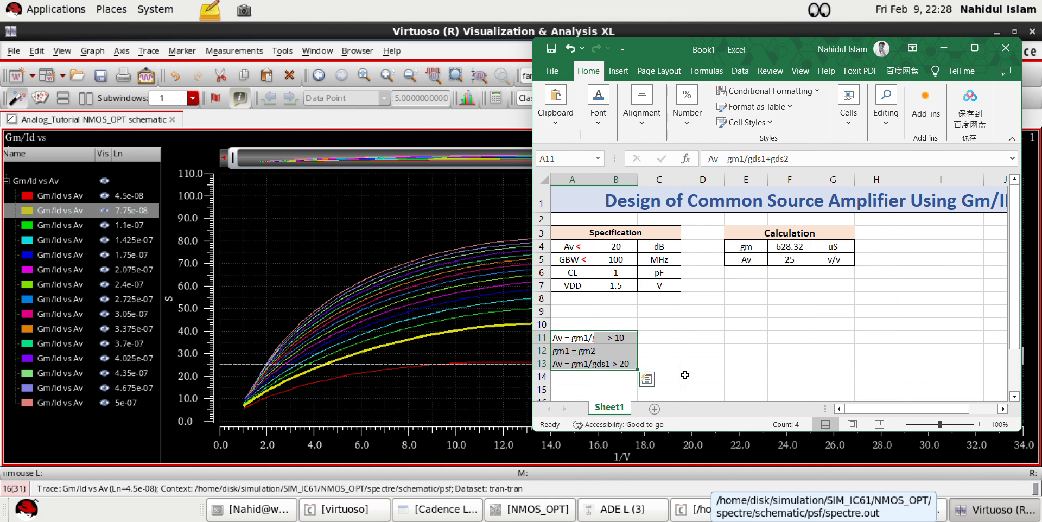
click(877, 445)
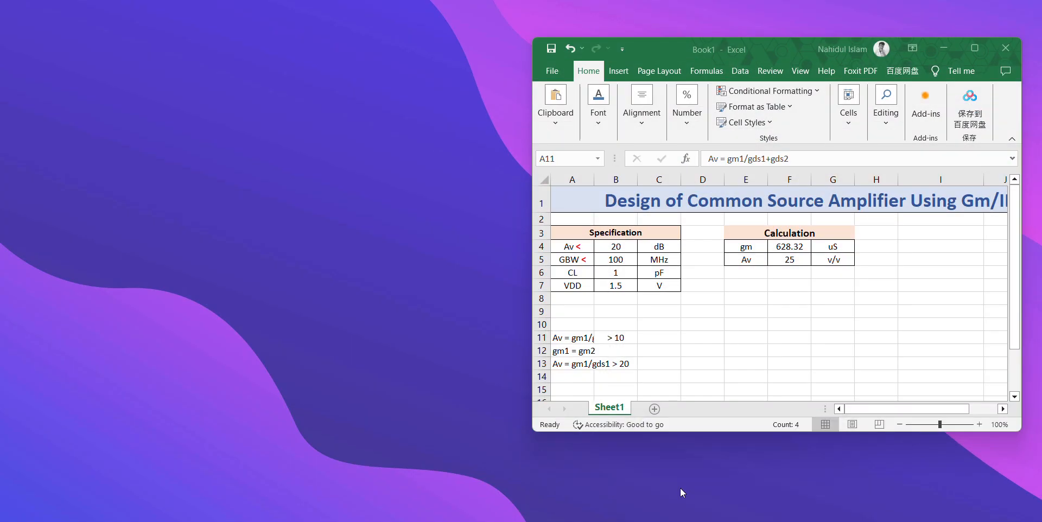
click(680, 488)
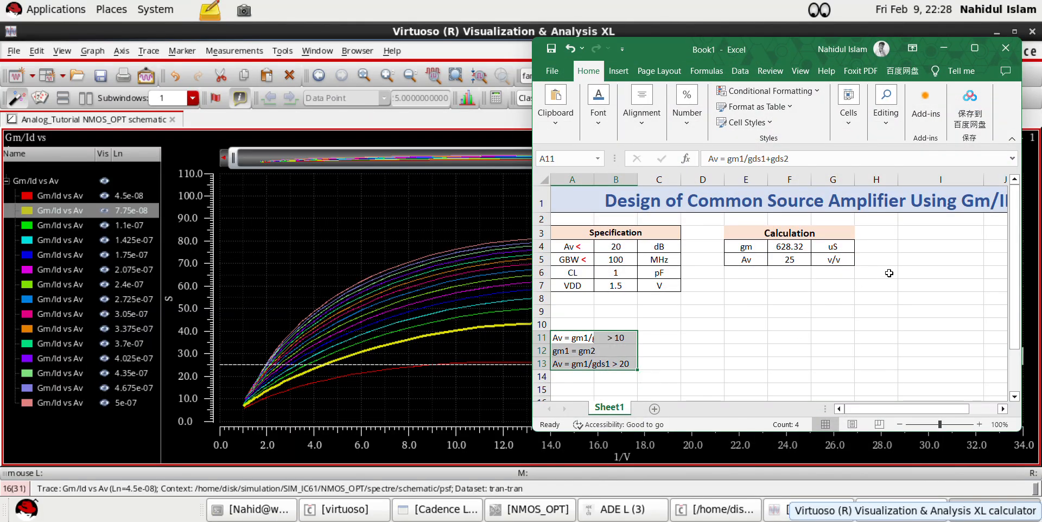
Narrow columns I to K beside the Calculation table to make room for another three-column table
click(905, 271)
drag(908, 234, 996, 268)
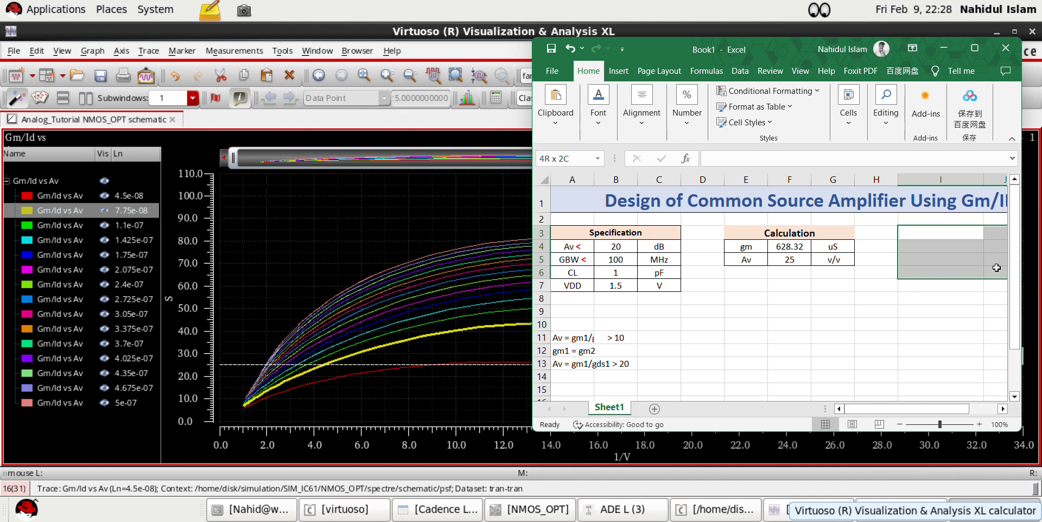
click(939, 220)
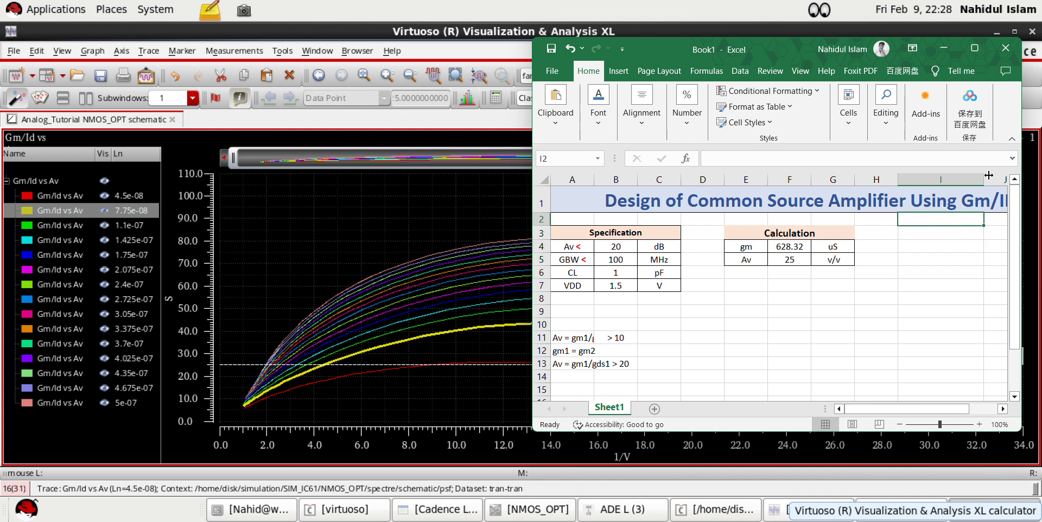
mouse_move(983, 174)
mouse_down()
mouse_move(934, 183)
mouse_move(975, 177)
mouse_move(965, 178)
mouse_up()
click(934, 246)
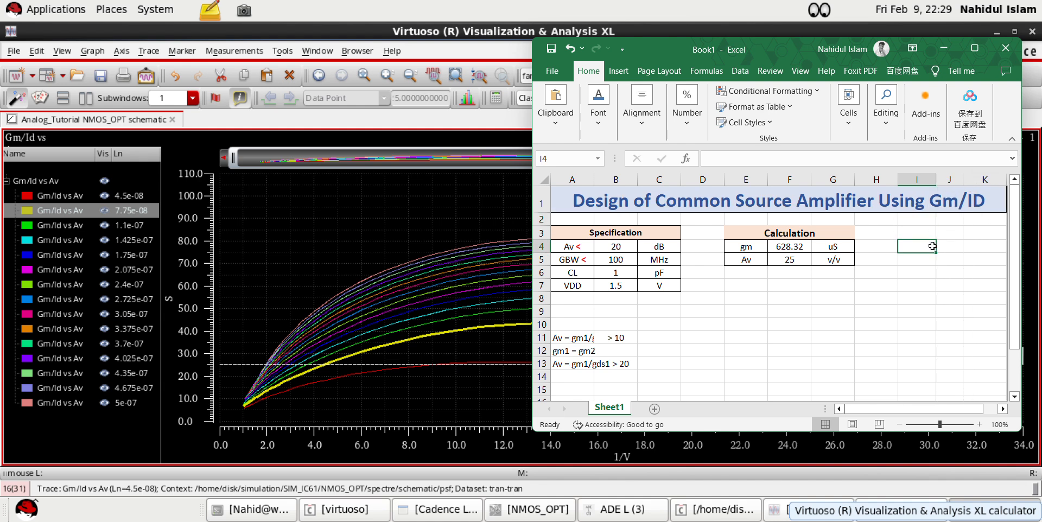
Enter the heading "Parameters" in cell I3
drag(918, 232, 962, 235)
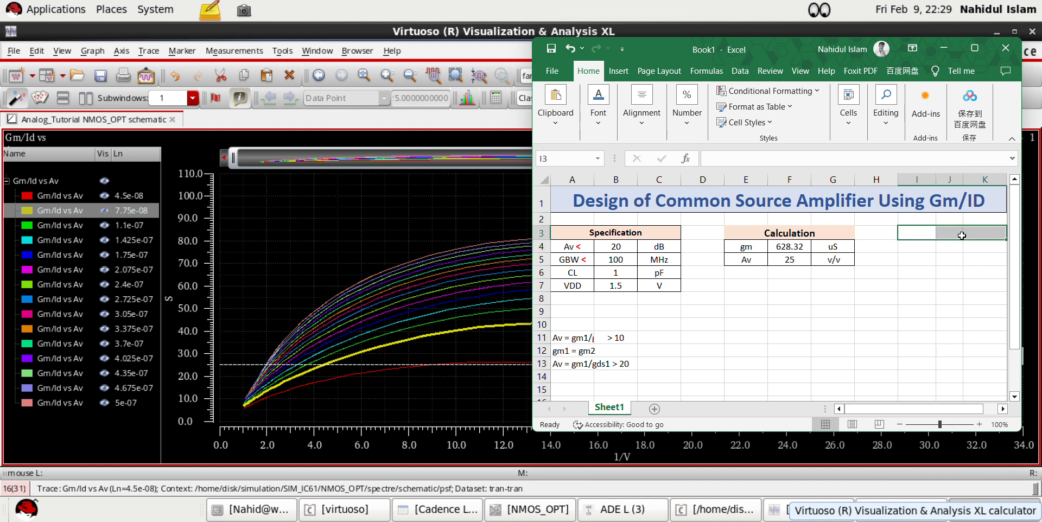
text(PA)
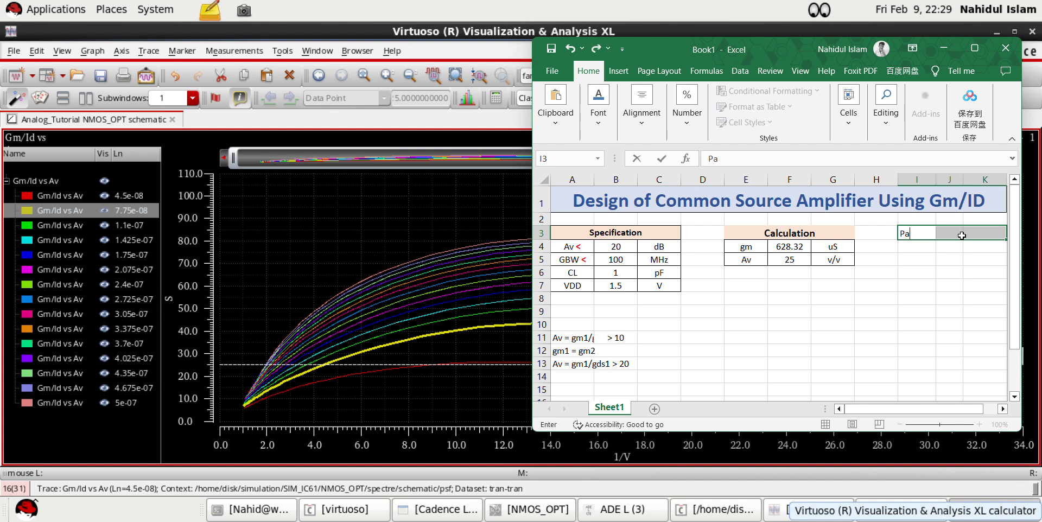
text(rameters)
click(919, 336)
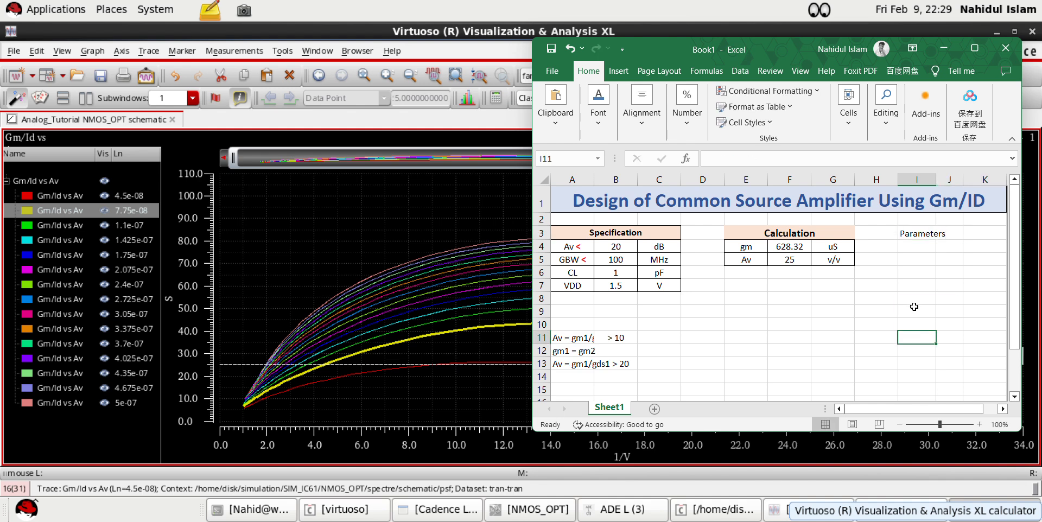
Merge and center the Parameters heading across cells I3:K3 and narrow column K slightly
click(923, 231)
drag(923, 232, 985, 233)
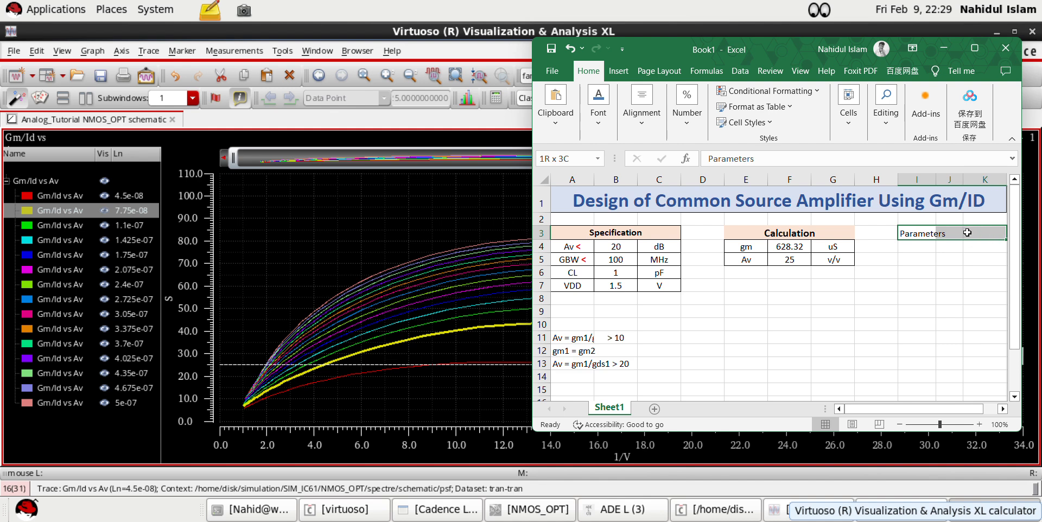
click(598, 128)
click(598, 128)
click(640, 117)
click(749, 178)
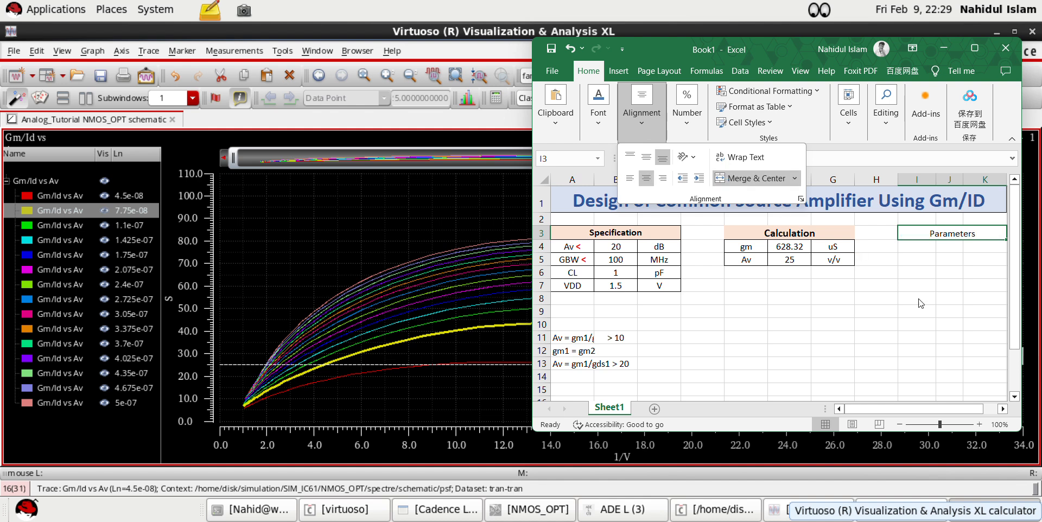
click(931, 310)
drag(1003, 173, 992, 182)
Fill the first row under Parameters with L(1), 70 and nm in cells I4, J4 and K4
double_click(917, 247)
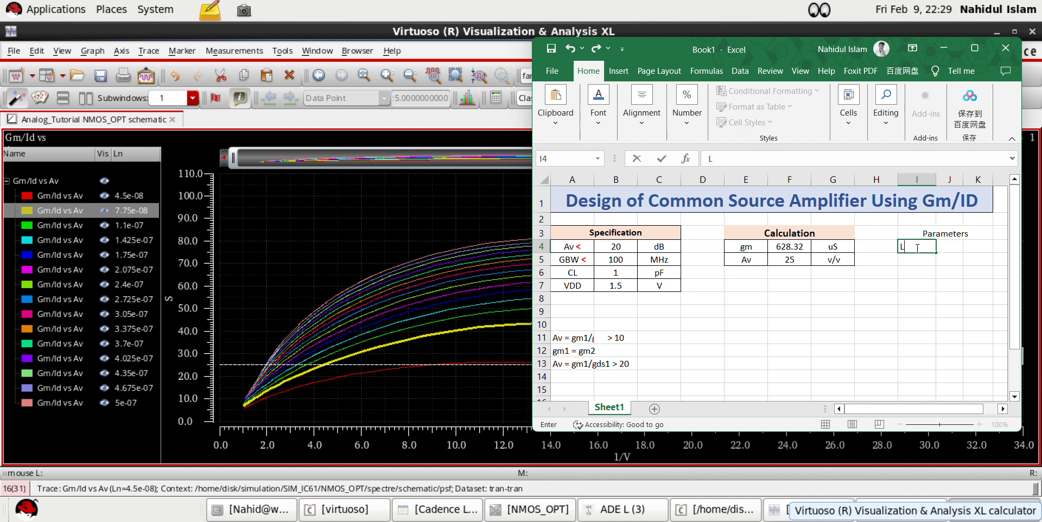
text(L)
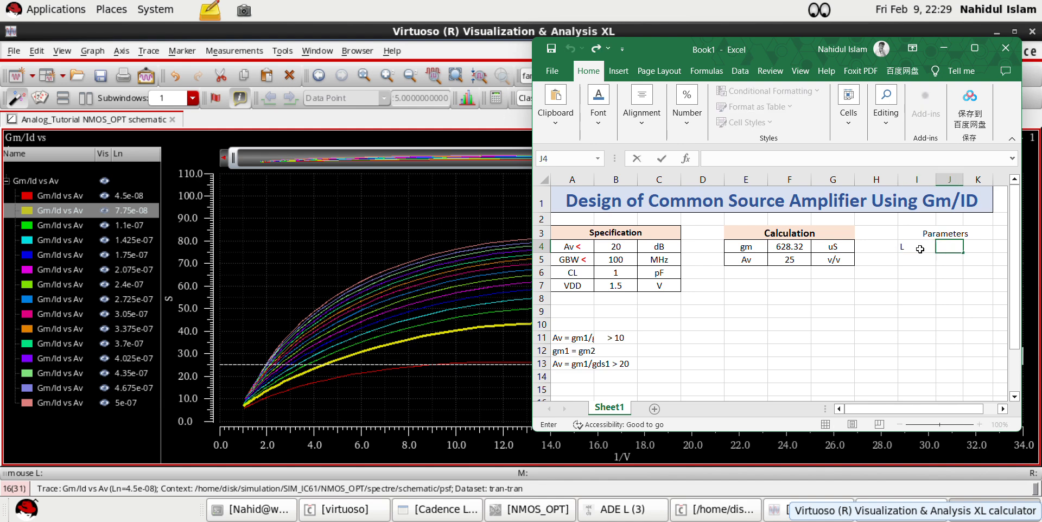
click(921, 249)
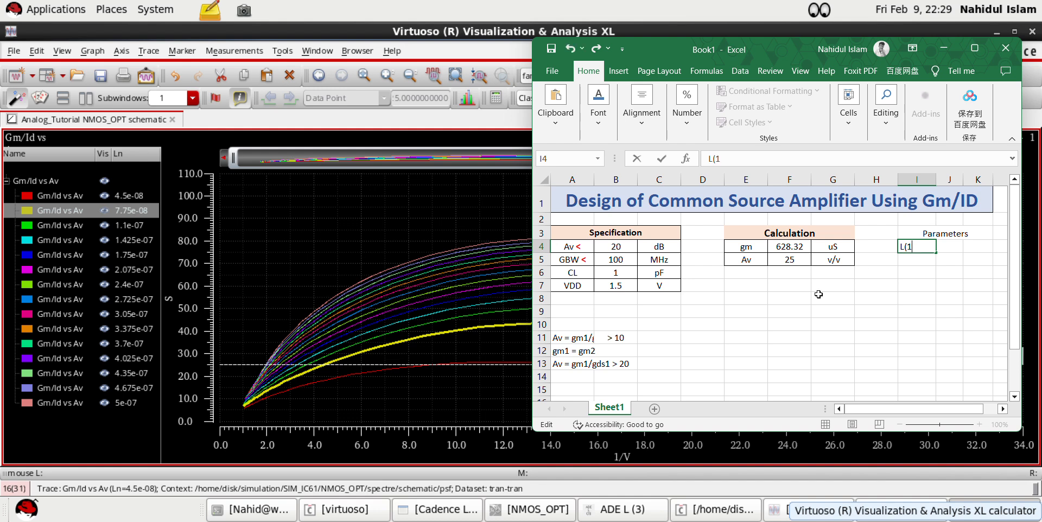
click(952, 248)
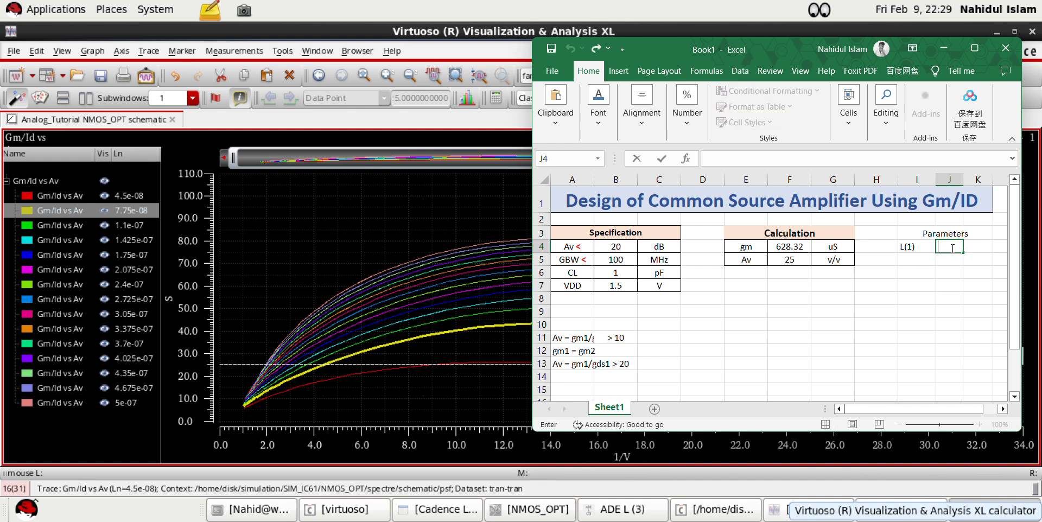
text(70)
double_click(982, 248)
text(nm)
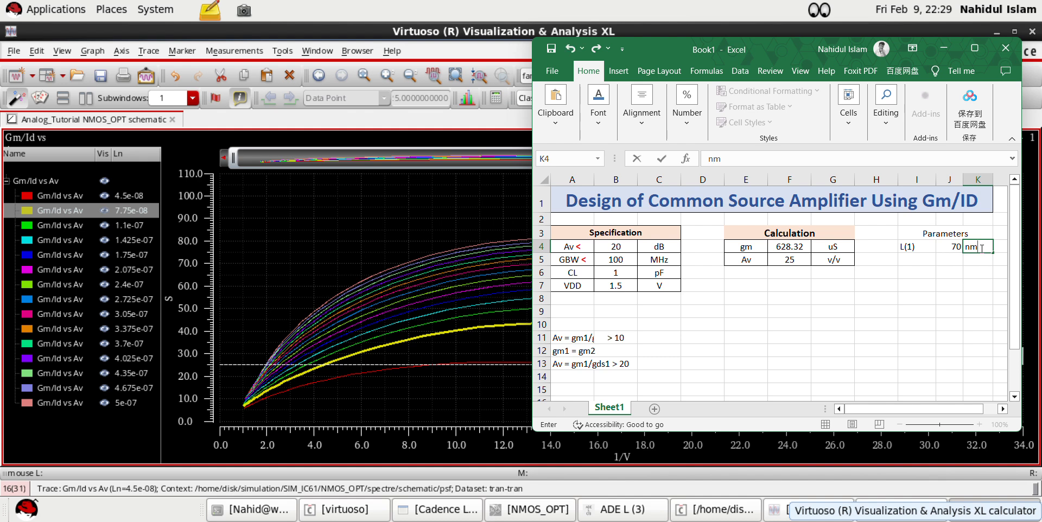
click(949, 324)
Give the Parameters heading the light orange fill and cell borders used by the other table headings
click(916, 240)
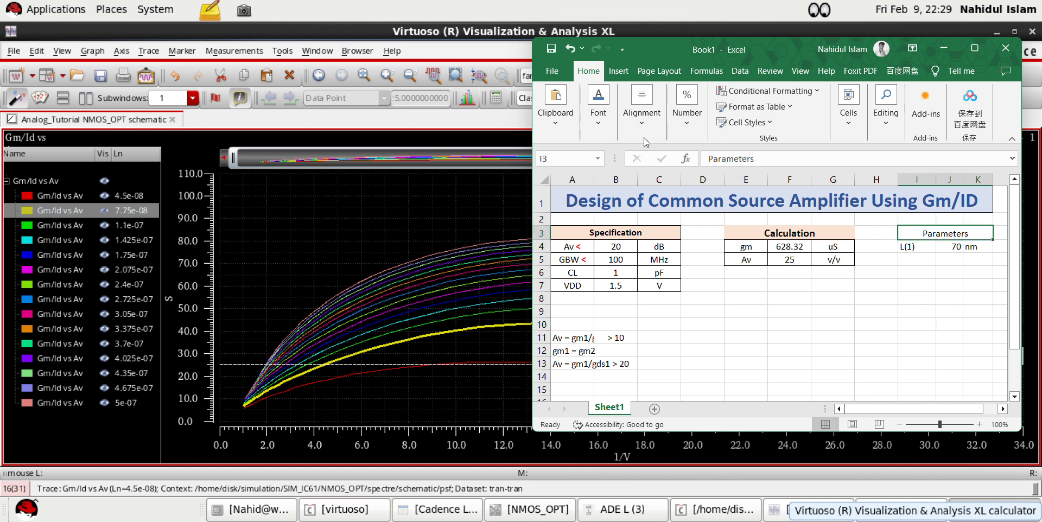
click(598, 117)
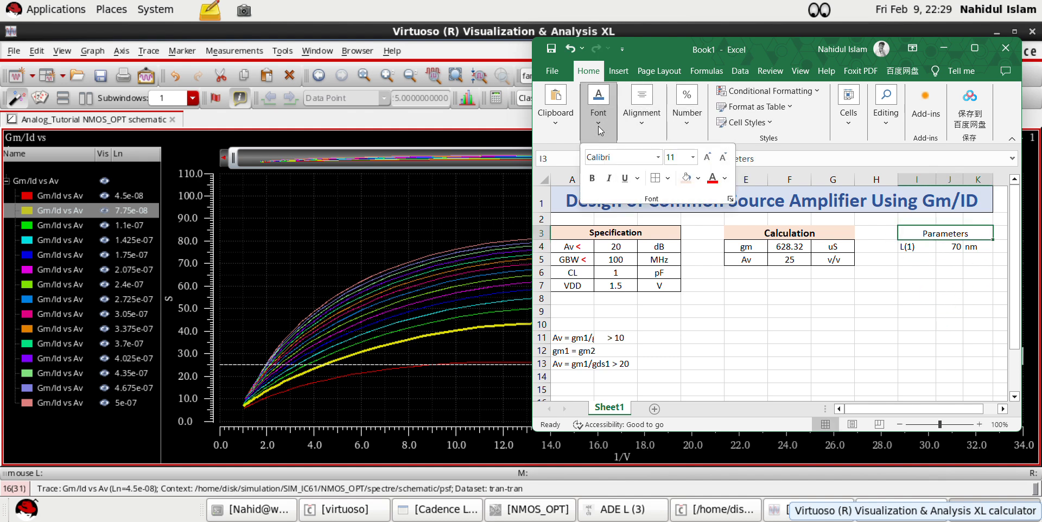
click(686, 181)
click(876, 277)
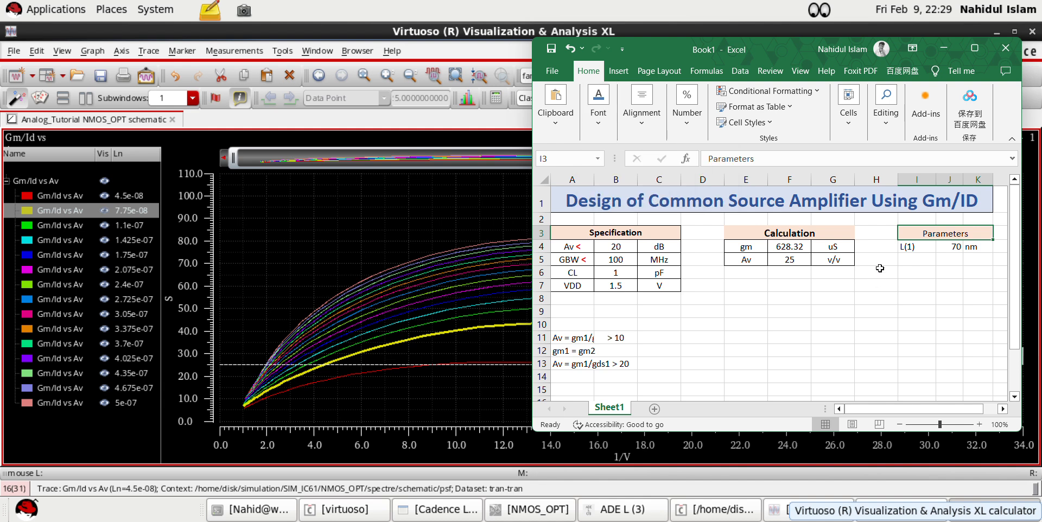
click(602, 121)
click(658, 185)
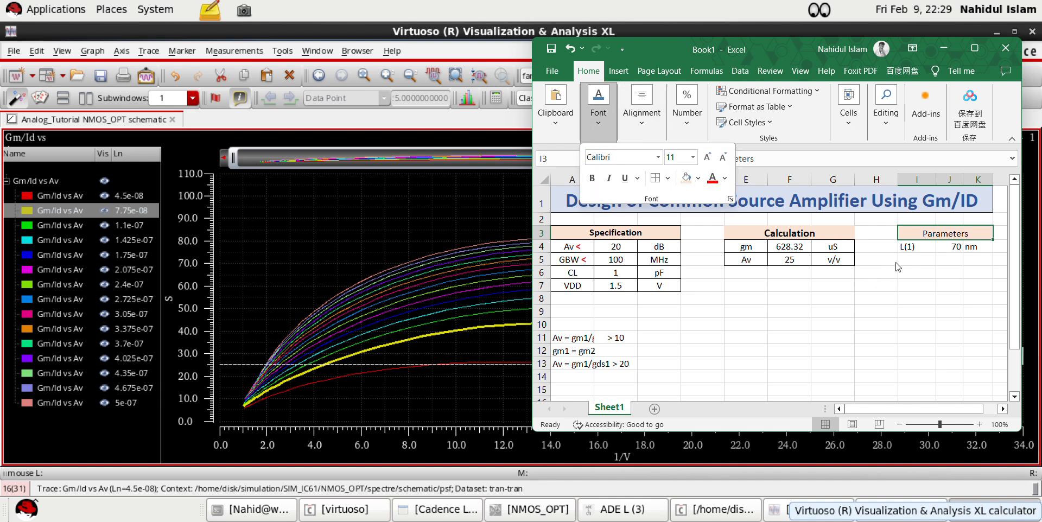
click(987, 304)
click(951, 274)
Add borders to all cells of the L(1) row, I4:K4
click(904, 248)
drag(904, 248, 977, 247)
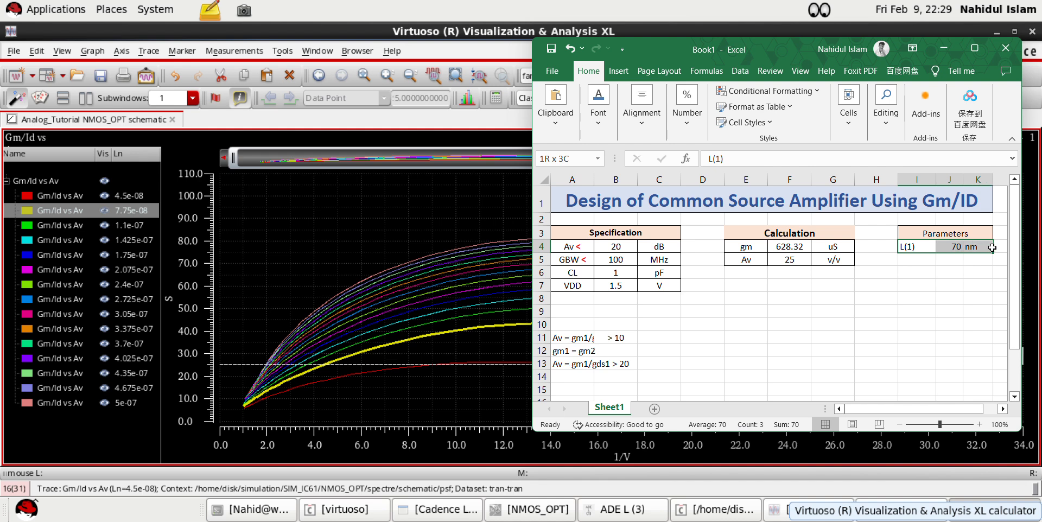
click(598, 123)
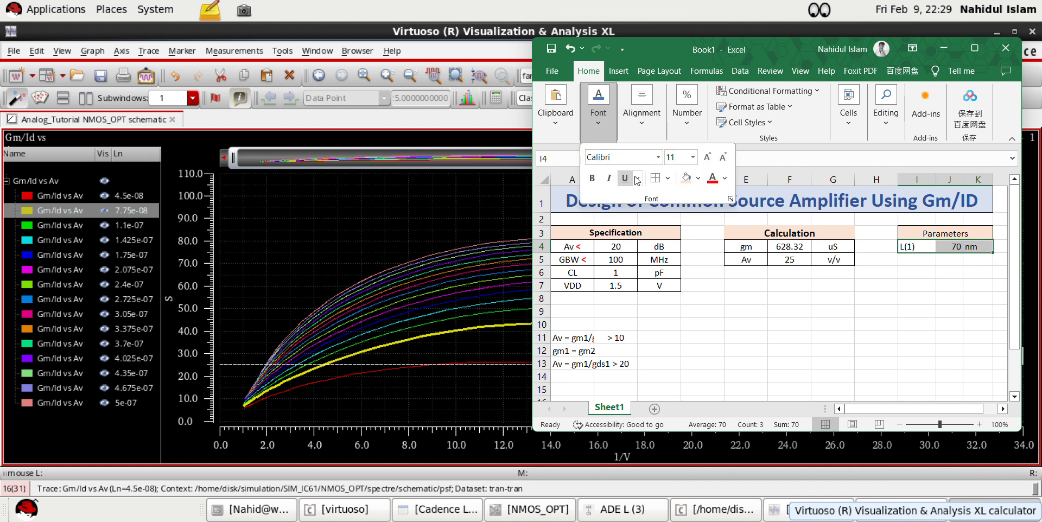
click(655, 178)
click(916, 298)
Center the contents of the L(1) row, cells I4:K4
drag(917, 250, 972, 249)
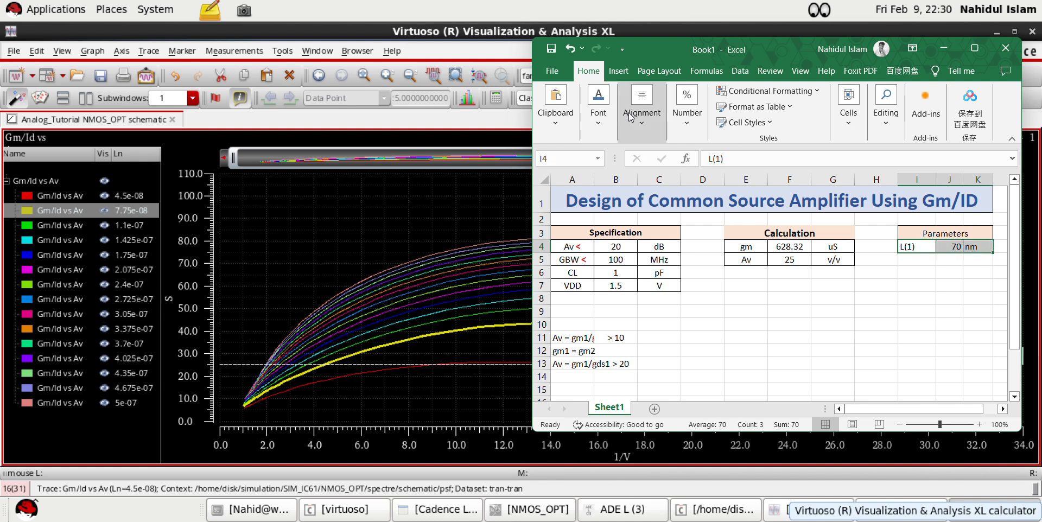
click(644, 126)
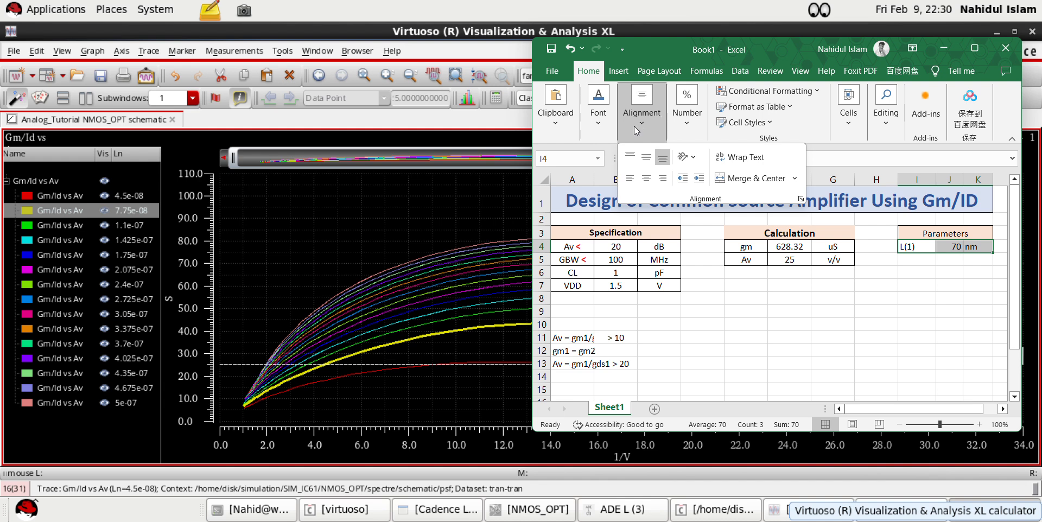
click(634, 126)
click(634, 122)
click(654, 179)
click(923, 284)
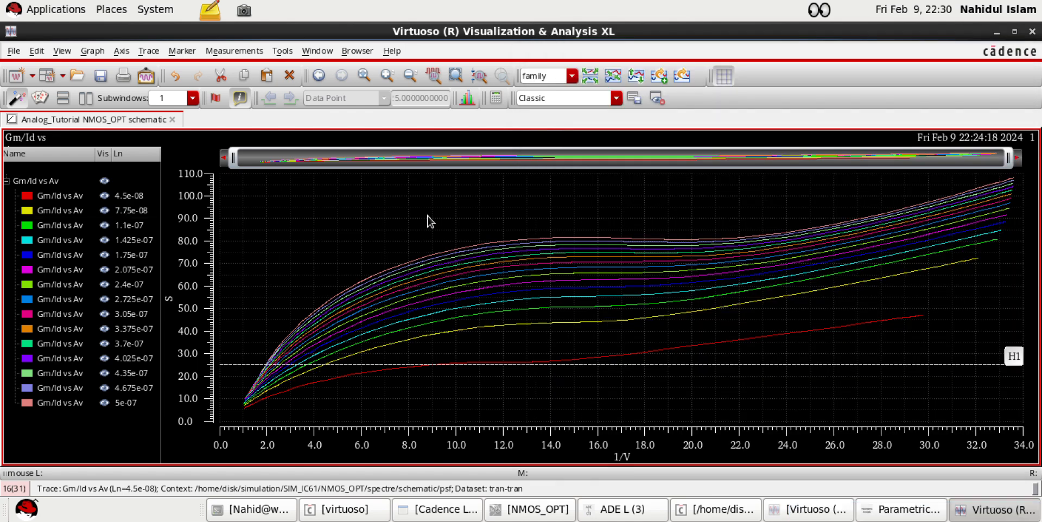
Close the Gm/Id vs Av graph window and clear the Parametric Analysis window away to return to ADE L
click(432, 221)
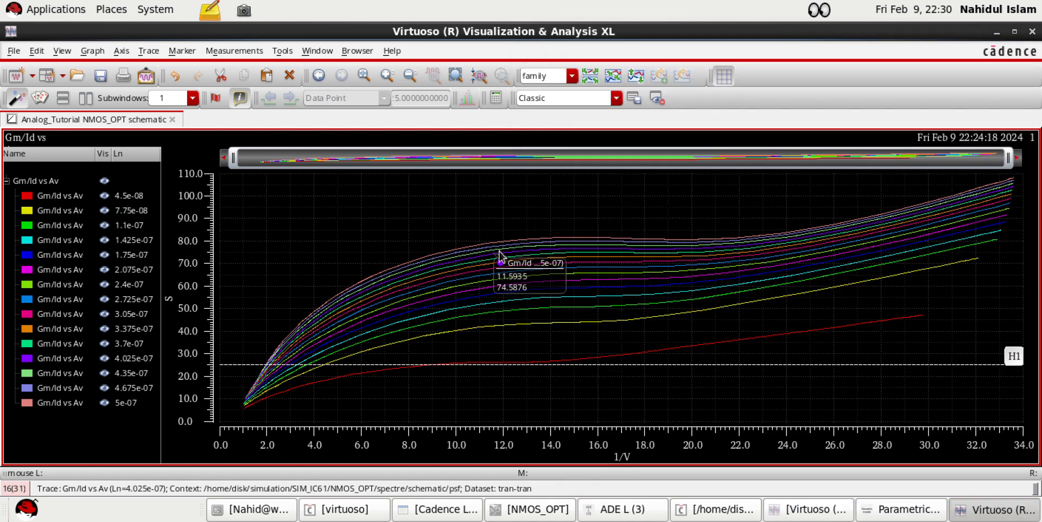
click(1034, 37)
click(871, 116)
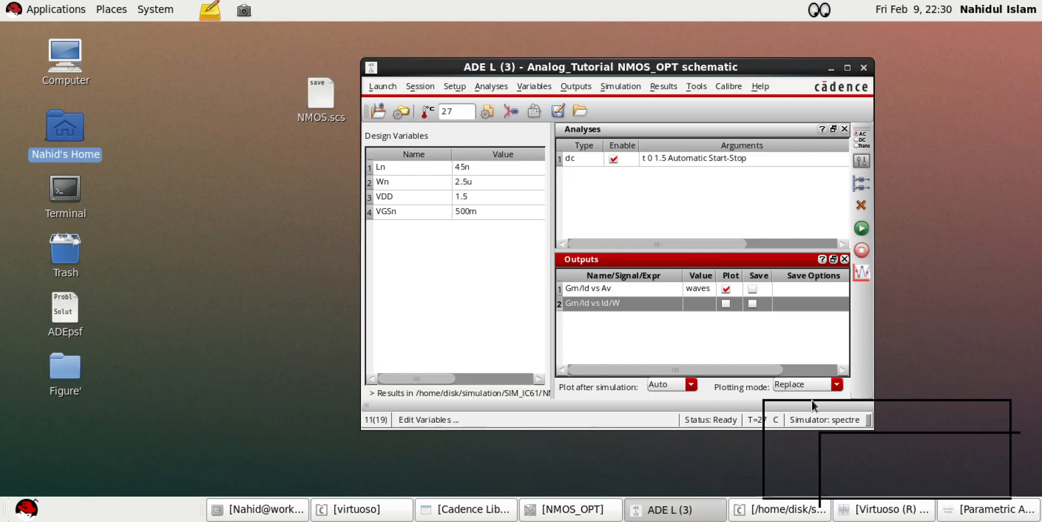
Set the design variable Ln to 70n and select Gm/Id vs Id/W for plotting instead of Gm/Id vs Av
click(468, 173)
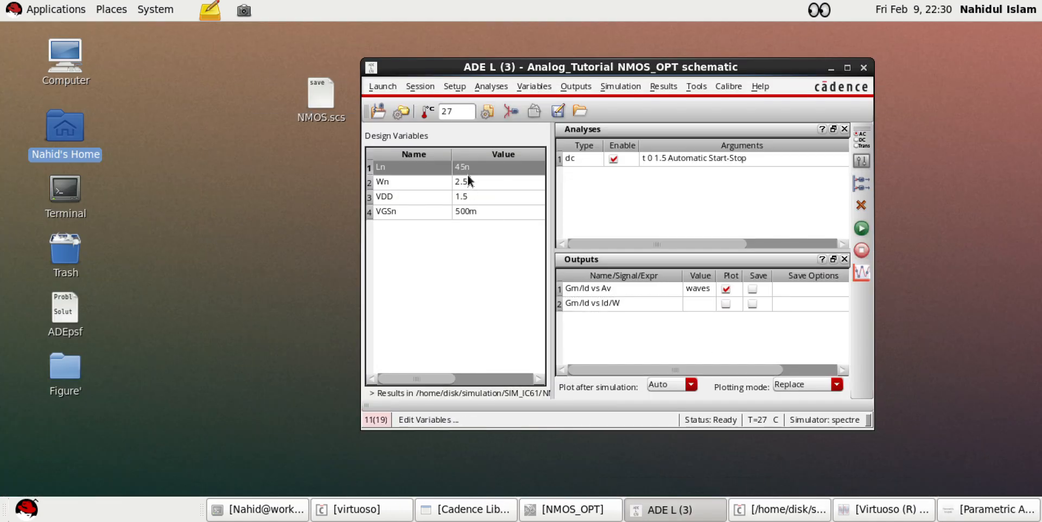
click(466, 169)
double_click(452, 168)
text(70n)
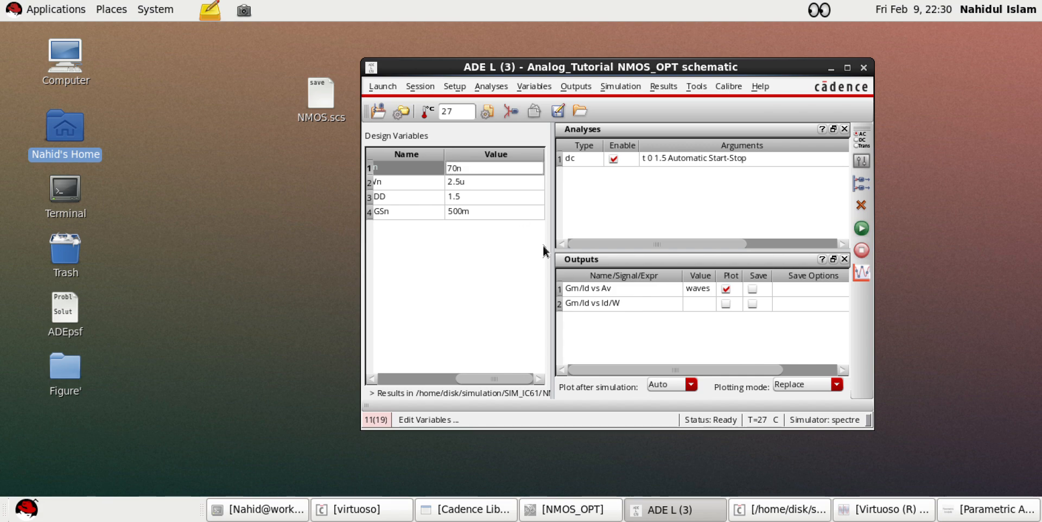
click(636, 213)
click(726, 289)
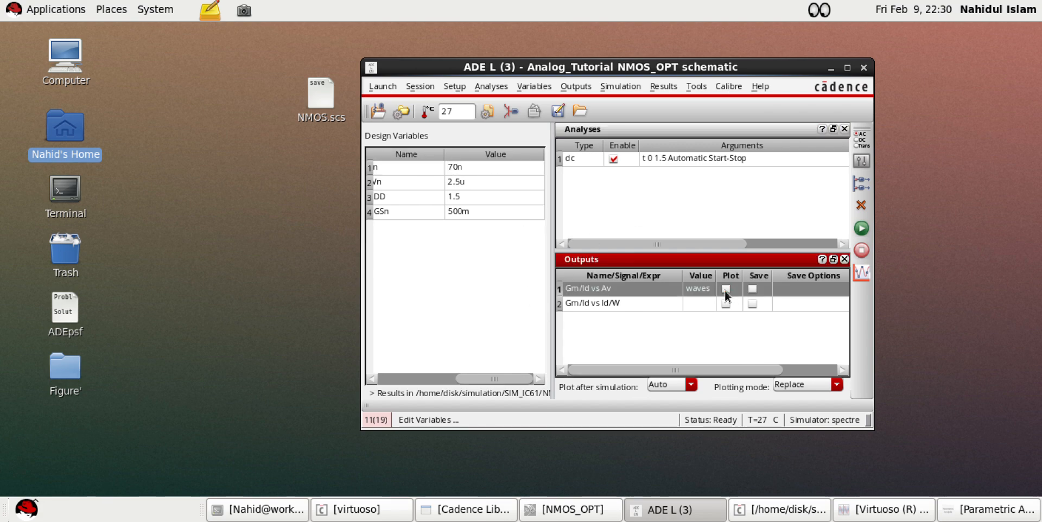
click(728, 302)
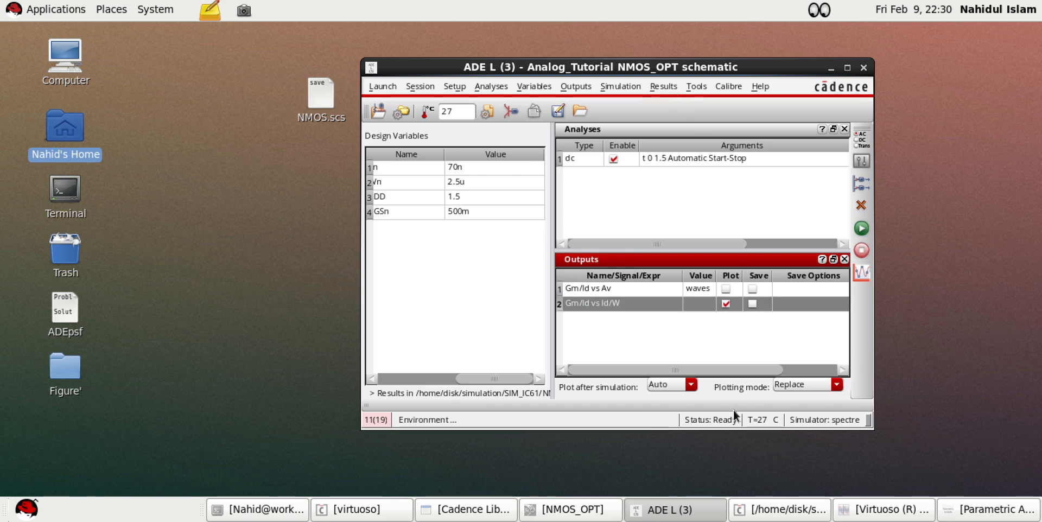
Switch to Excel, bring Book1 to the front and close the Book1(AutoRecovered).xlsx window
mouse_move(739, 521)
click(795, 471)
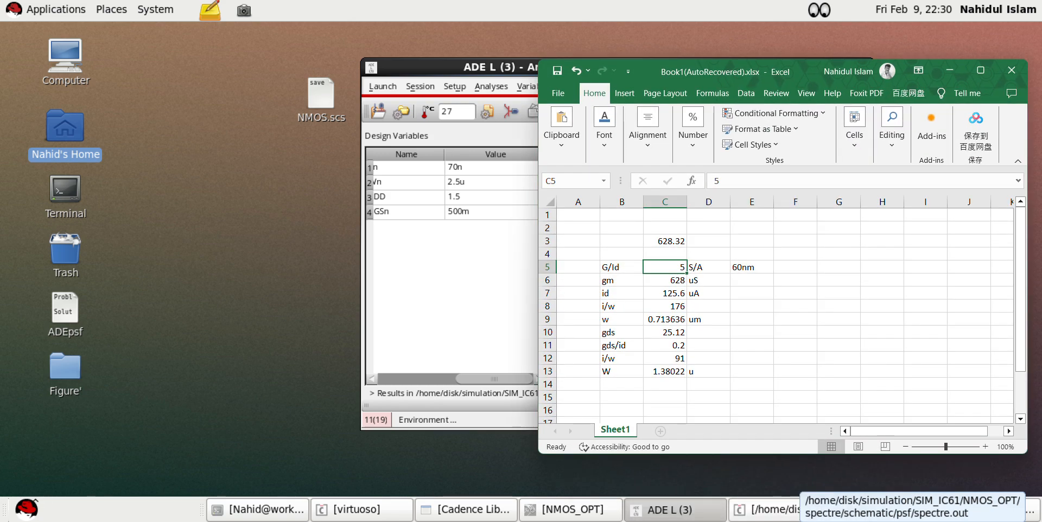
click(706, 498)
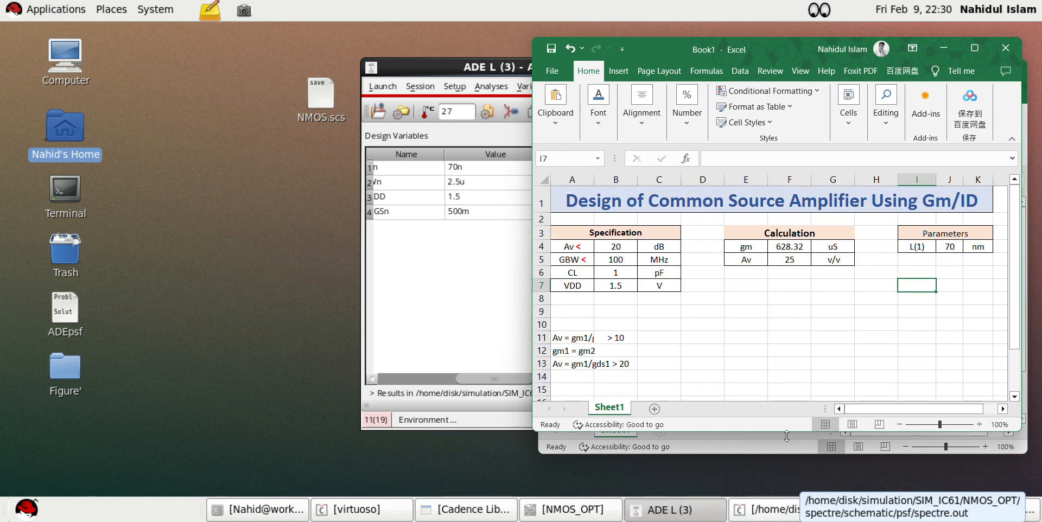
drag(797, 52, 713, 51)
click(1013, 76)
Review the gm and Av rows of the Calculation table in Book1, then return to ADE L
click(678, 312)
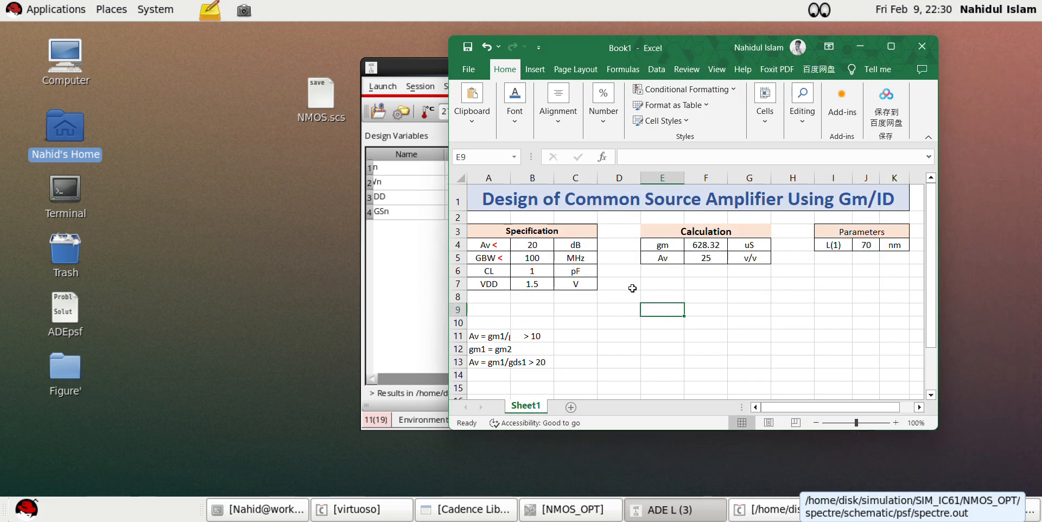
drag(673, 44, 743, 33)
click(748, 323)
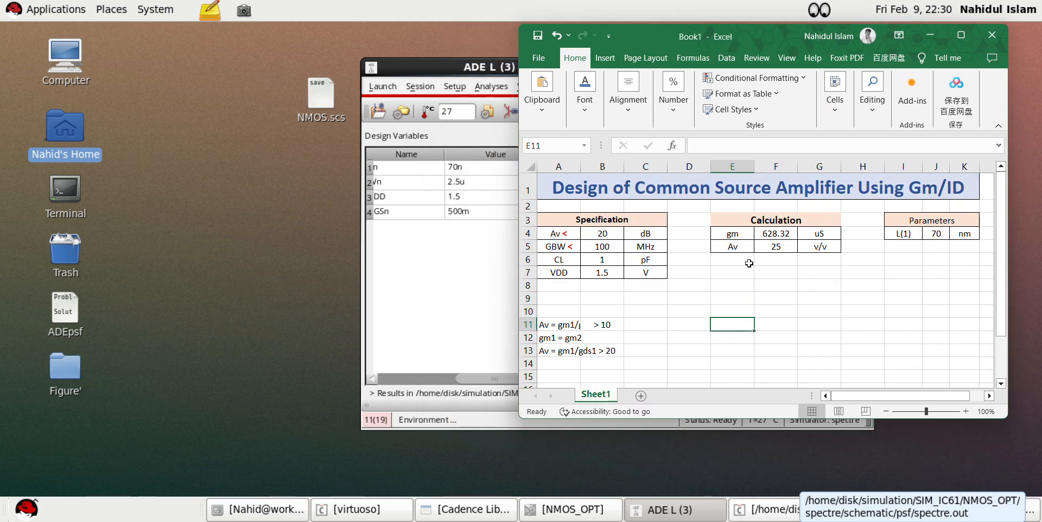
click(745, 262)
drag(736, 262, 793, 257)
click(743, 521)
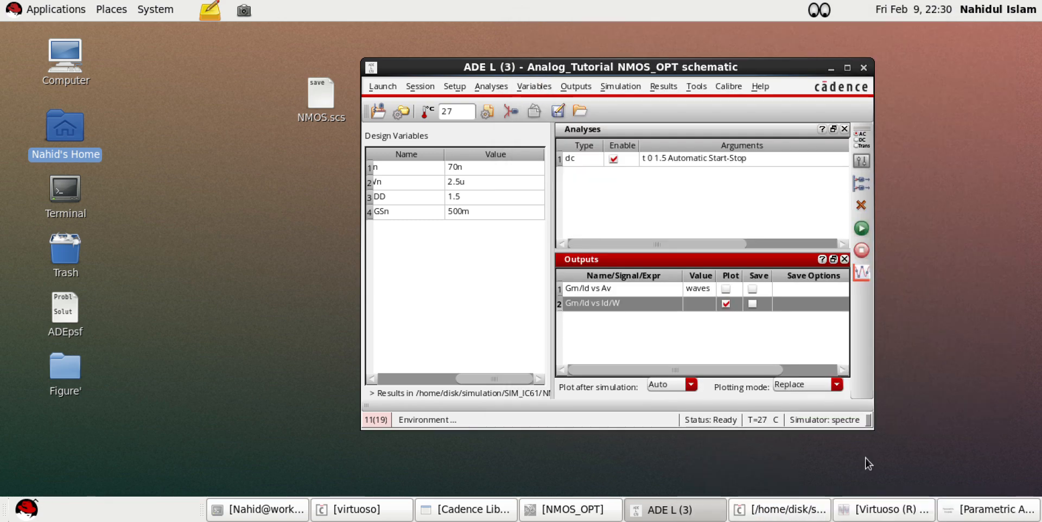
Turn off plotting for the Gm/Id vs Id/W output in ADE L
click(868, 464)
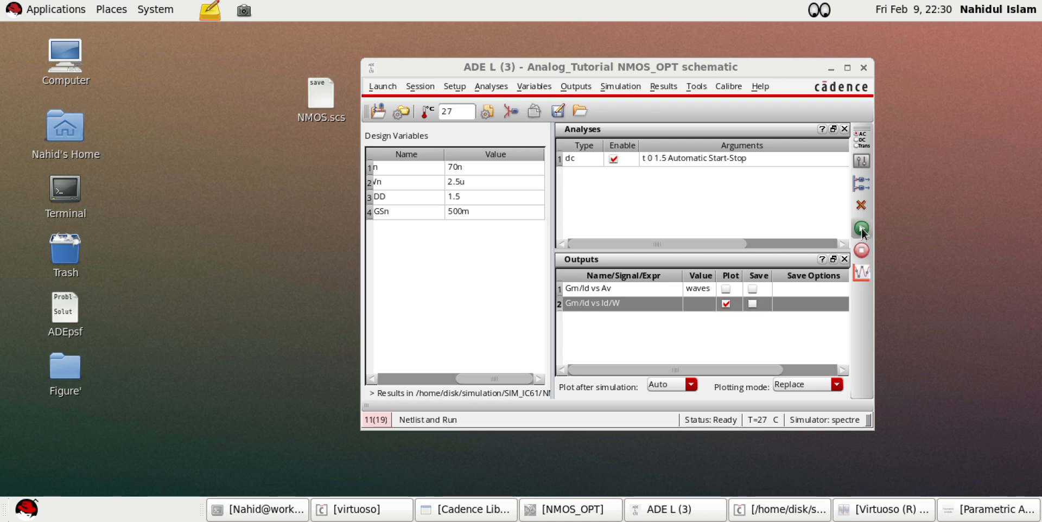
click(726, 304)
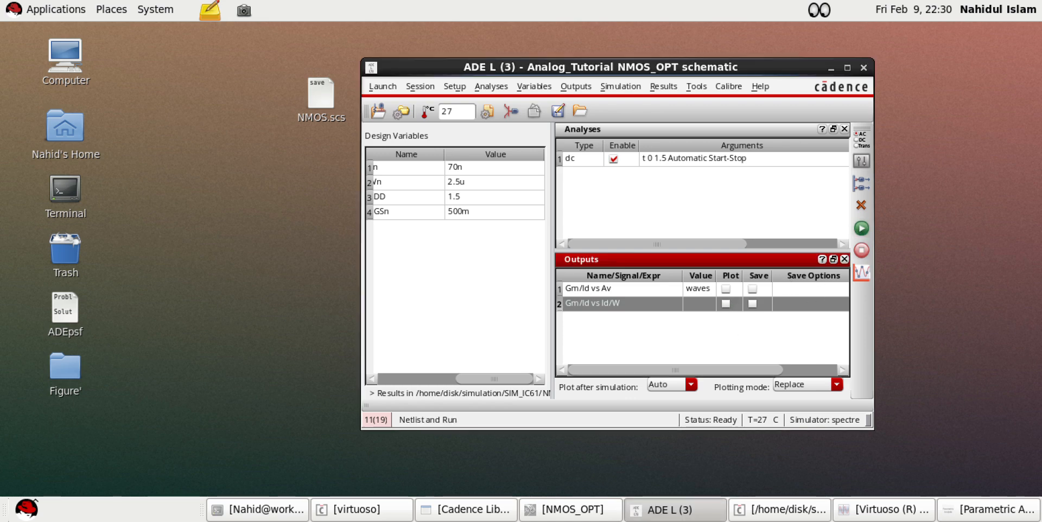
Enable plotting for Gm/Id vs Av, run the simulation, and place a horizontal marker at 25 on the resulting curve
click(726, 288)
click(865, 227)
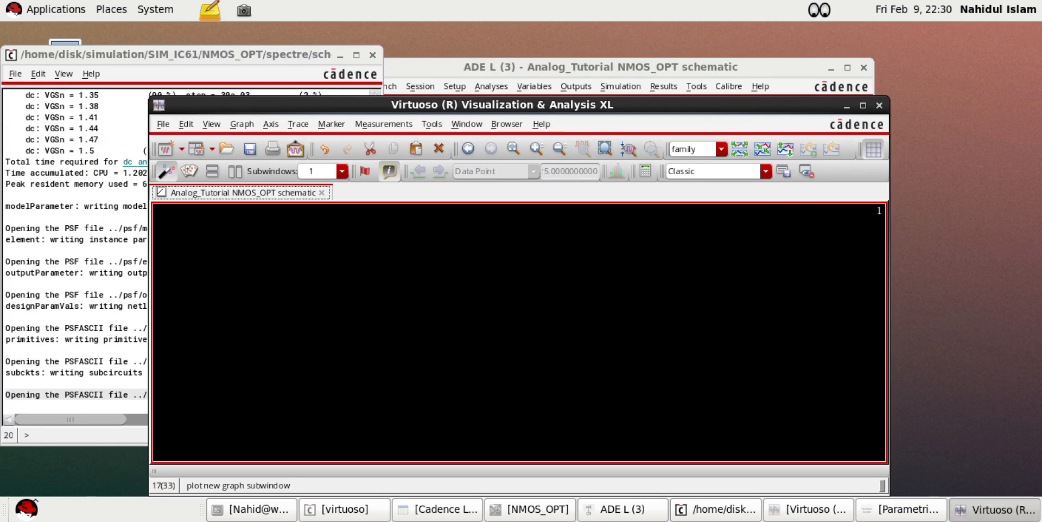
key(h)
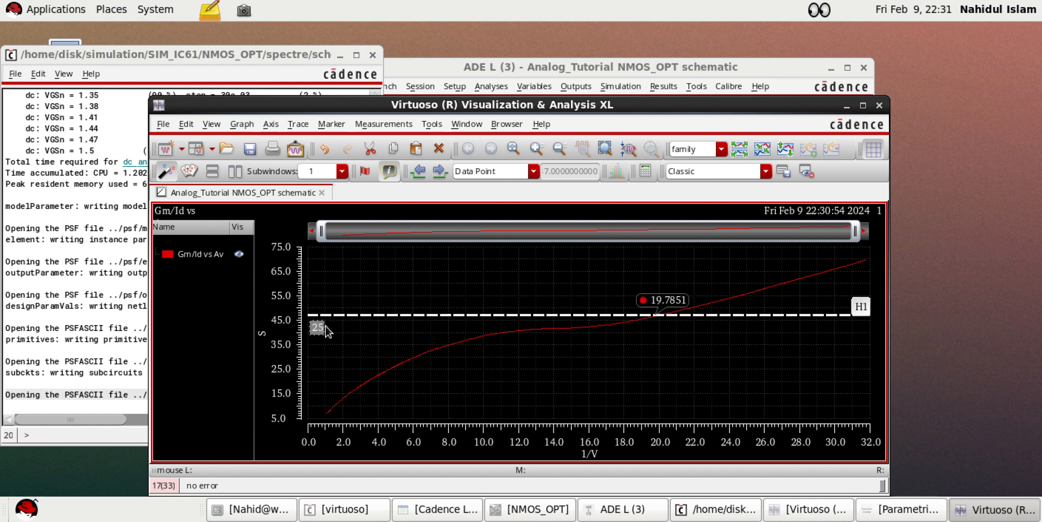
text(25)
key(Return)
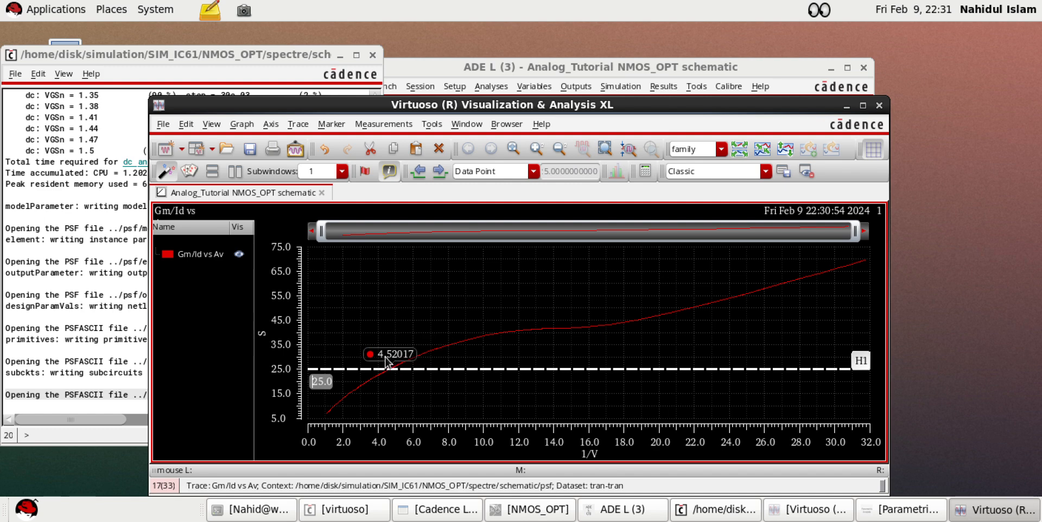
Switch to Excel and enter the label gm/Id in cell E6, under Av in the Calculation table
key(alt+Tab)
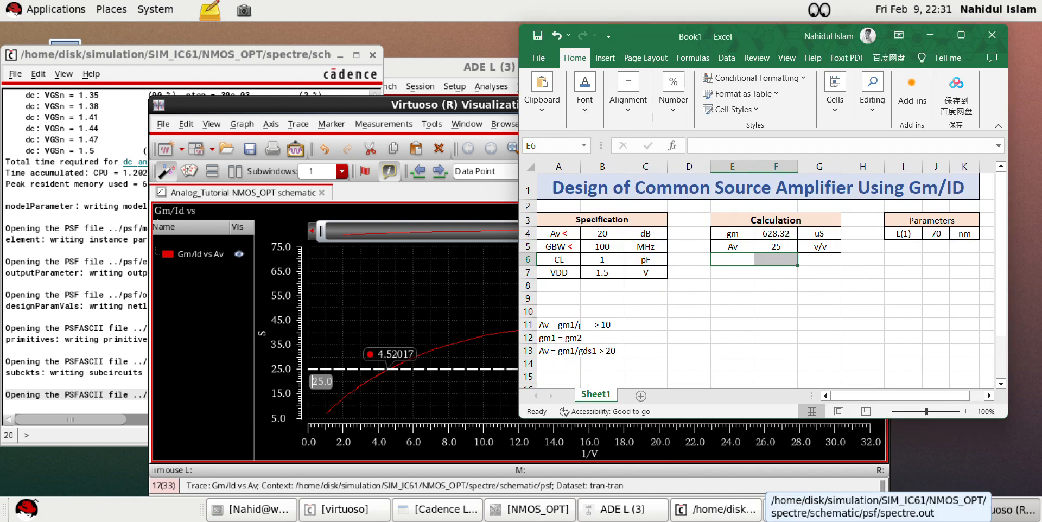
double_click(738, 259)
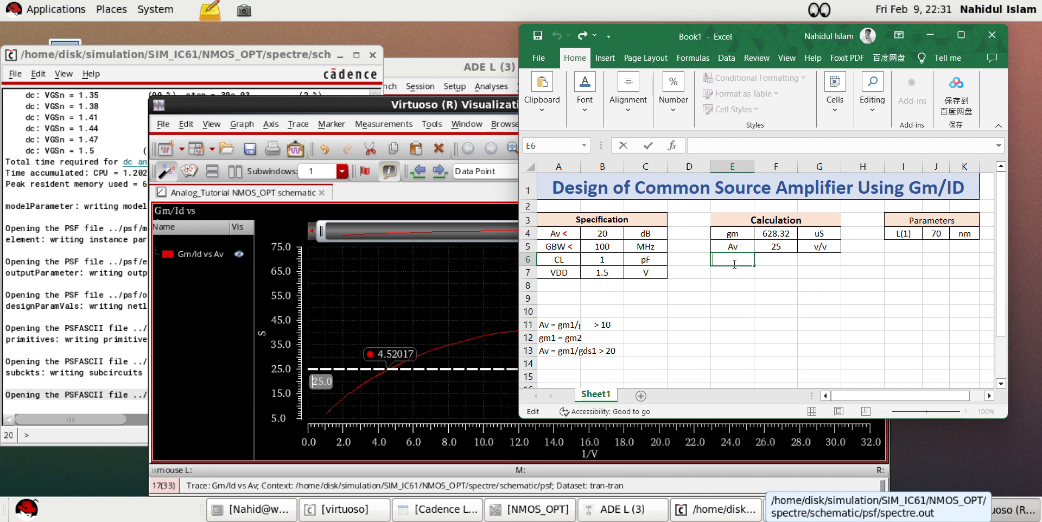
text(gm/Id)
click(775, 298)
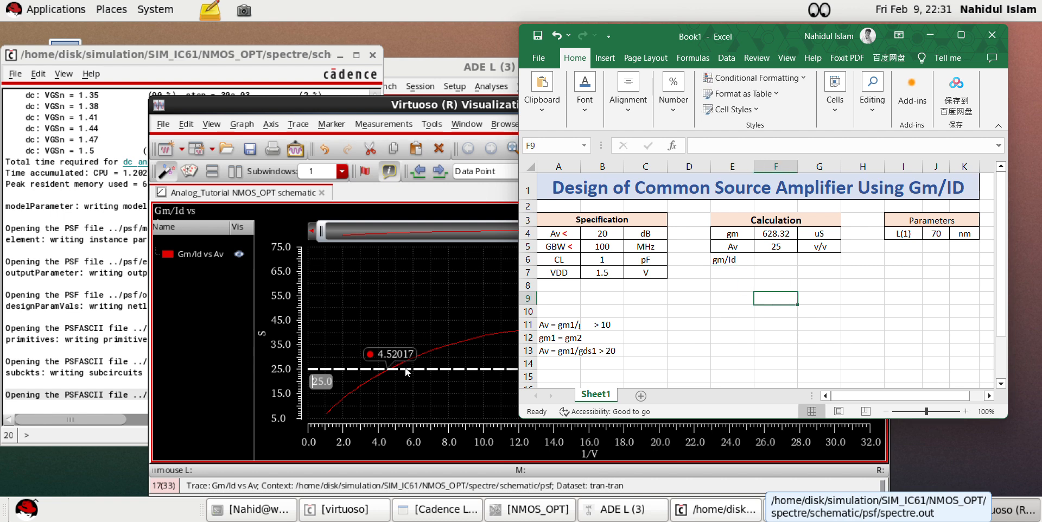
Return to the Gm/Id vs Av graph, move its horizontal marker up to 27, and minimize the graph window
click(406, 370)
drag(405, 370, 405, 365)
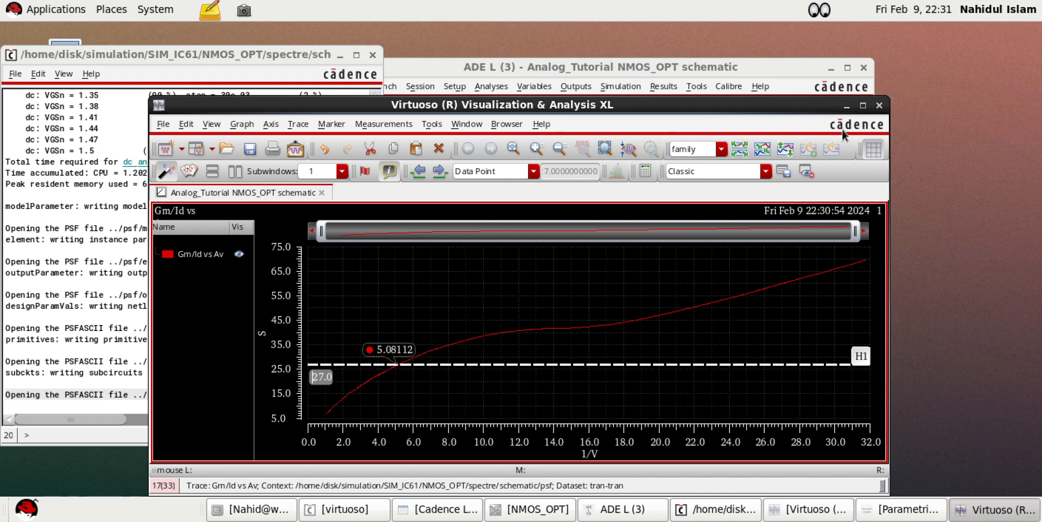
click(846, 105)
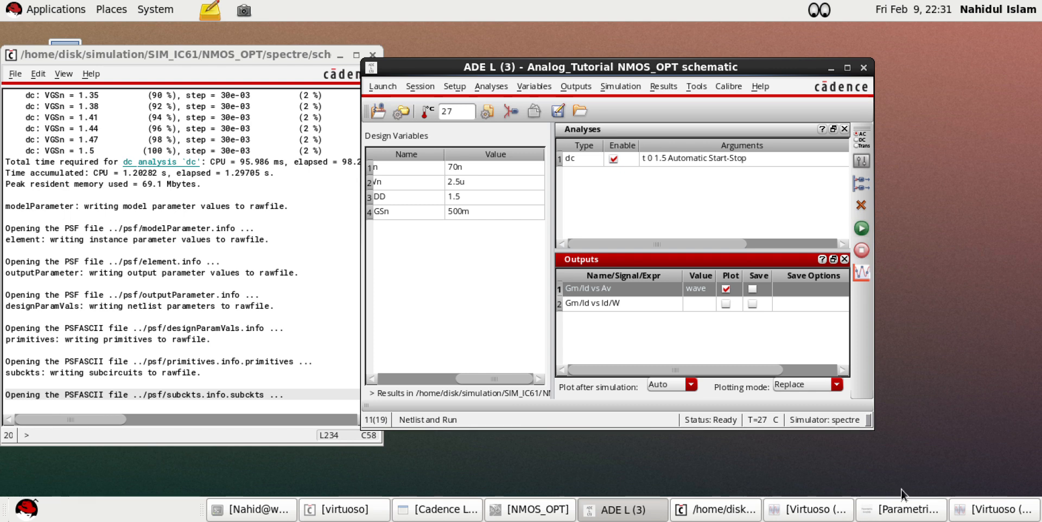
Switch to Excel and complete the gm/Id row of the Calculation table with the value 5 and unit S/A
key(alt+Tab)
click(745, 259)
double_click(779, 259)
text(5)
double_click(821, 260)
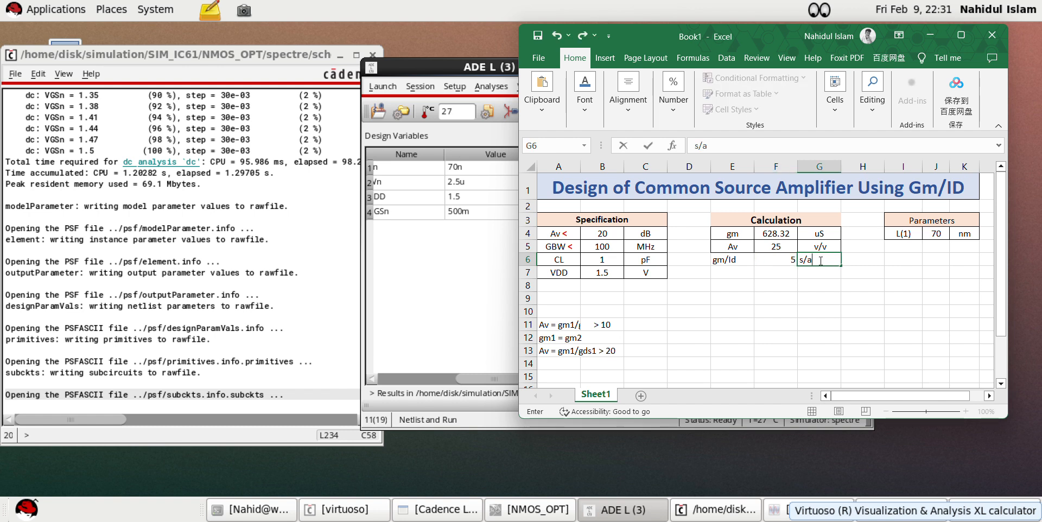
text(s/A)
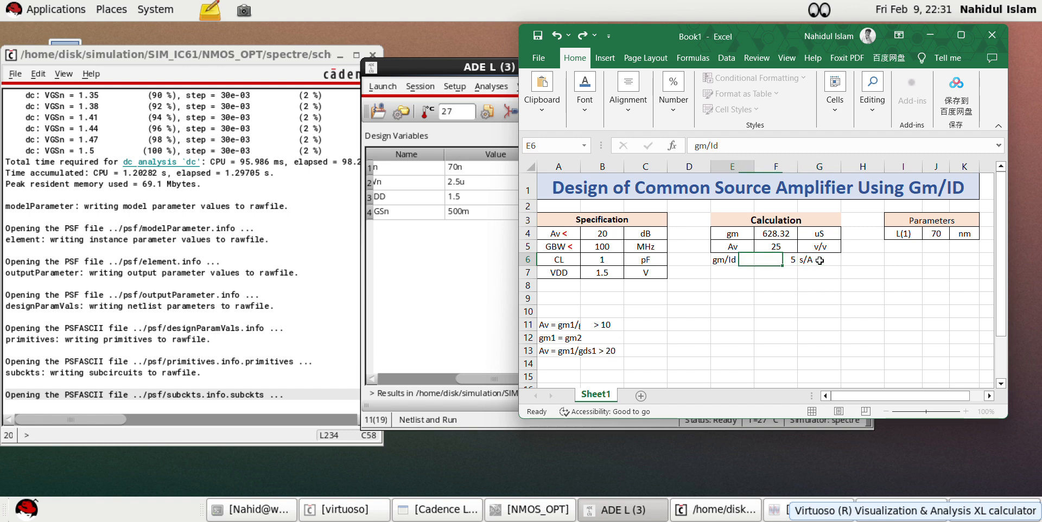
key(Left)
click(852, 259)
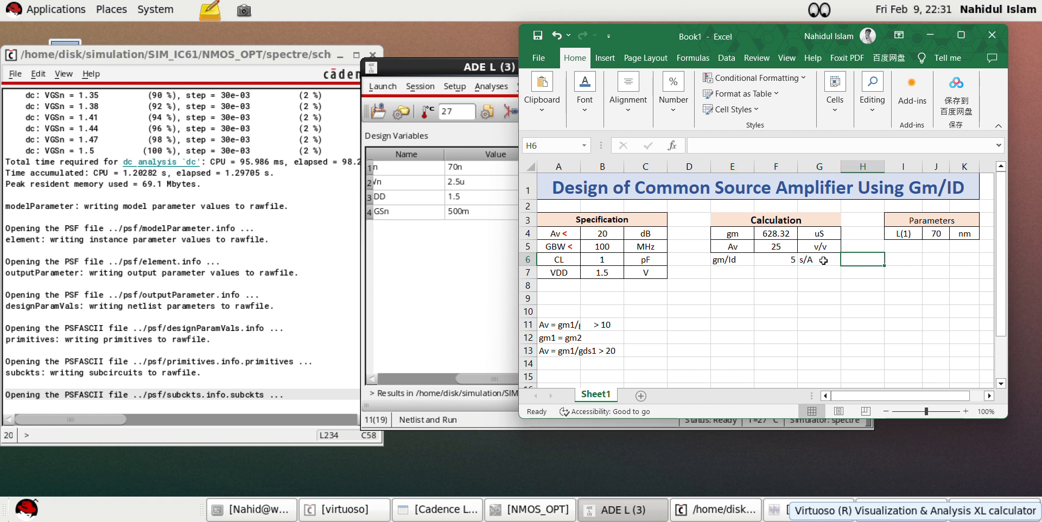
double_click(809, 259)
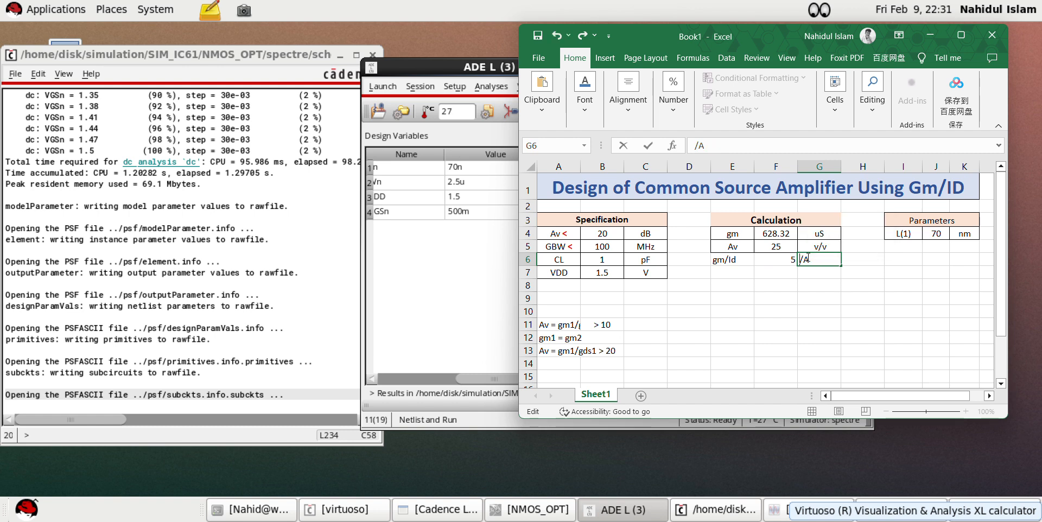
Center the contents of the gm/Id row E6:G6 and apply cell borders to it
drag(730, 259, 821, 260)
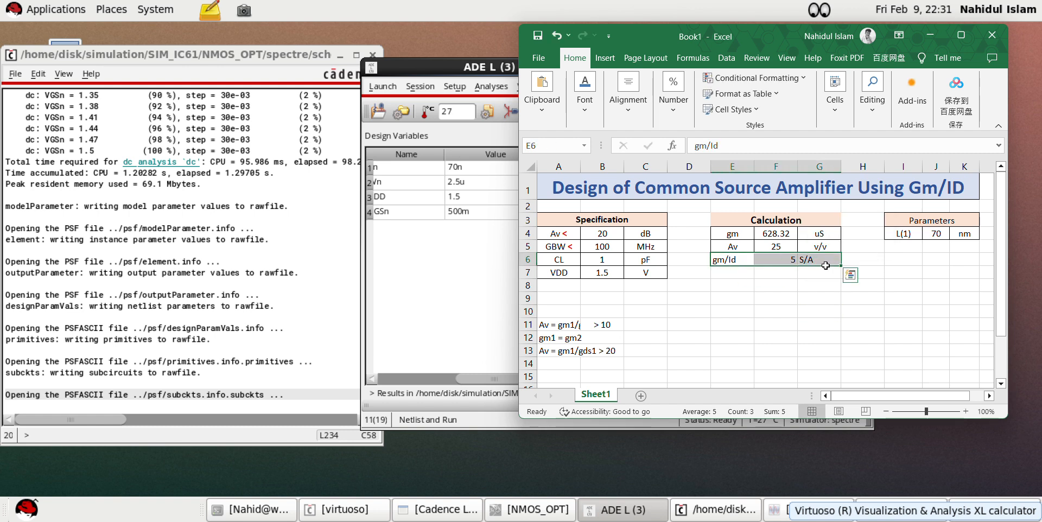
click(627, 109)
click(632, 166)
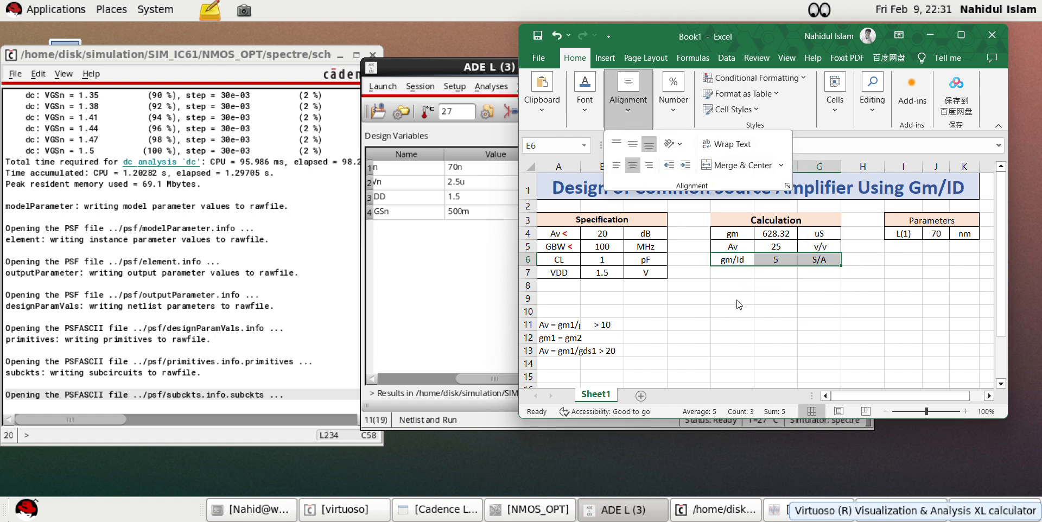
click(585, 98)
click(796, 337)
click(788, 315)
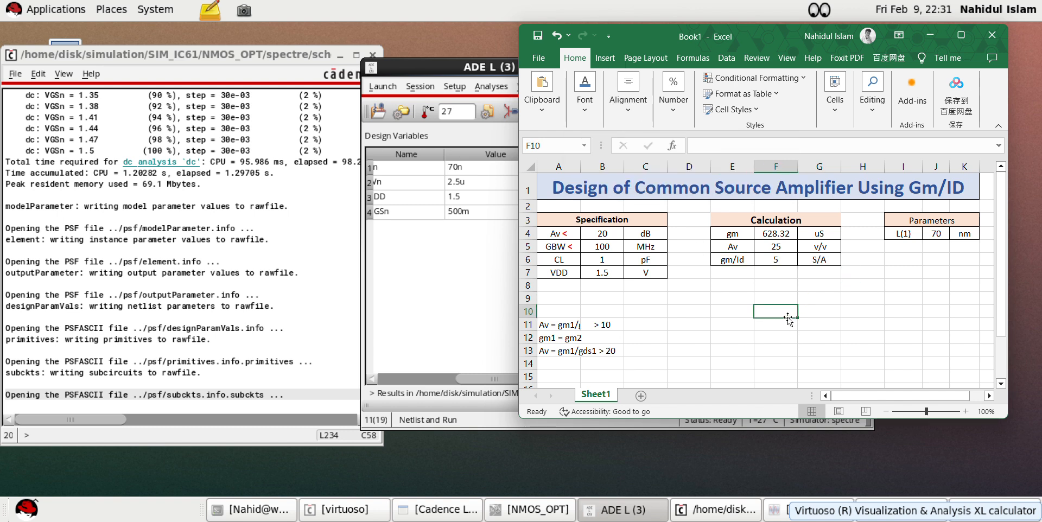
In ADE L, plot Gm/Id vs Id/W instead of Gm/Id vs Av and place a vertical marker at 5 on the curve
click(499, 288)
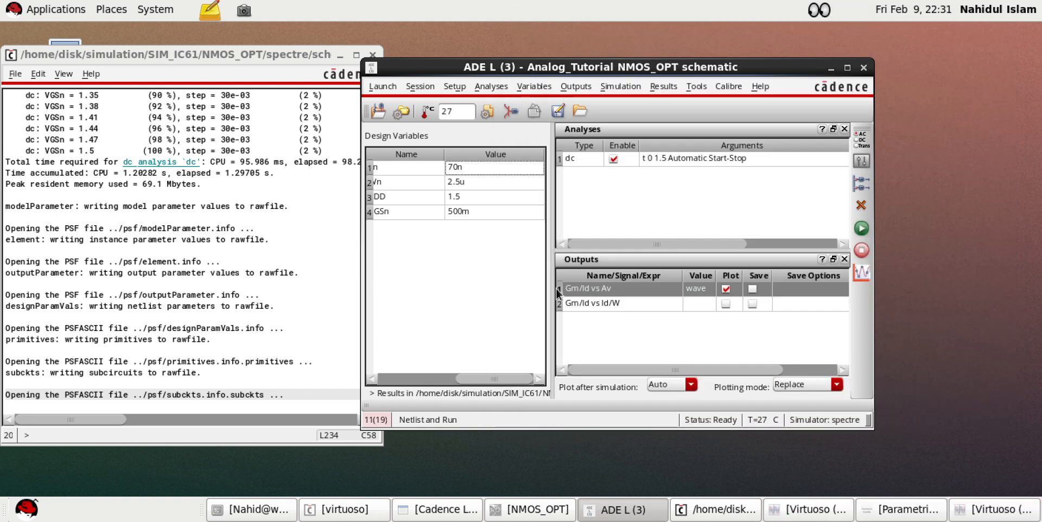
click(726, 304)
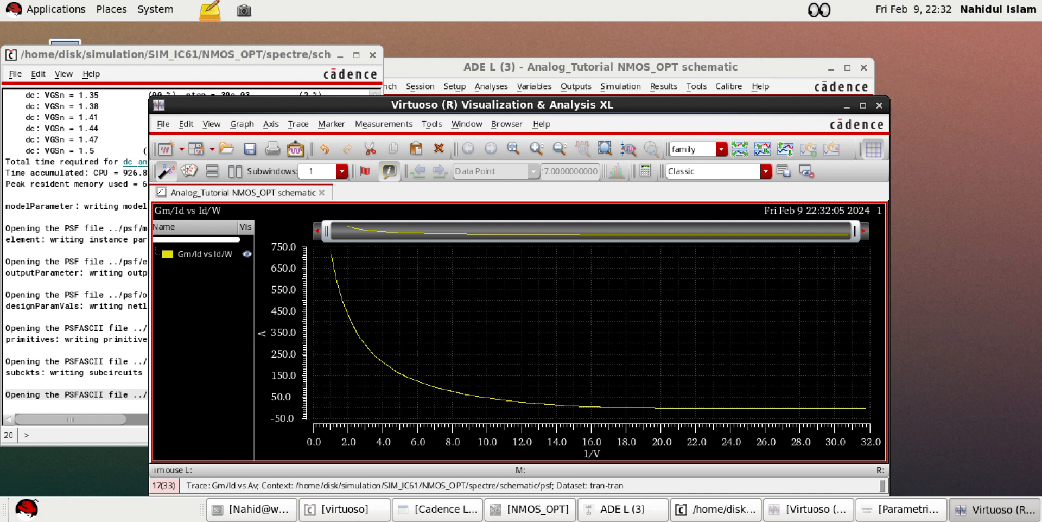
key(v)
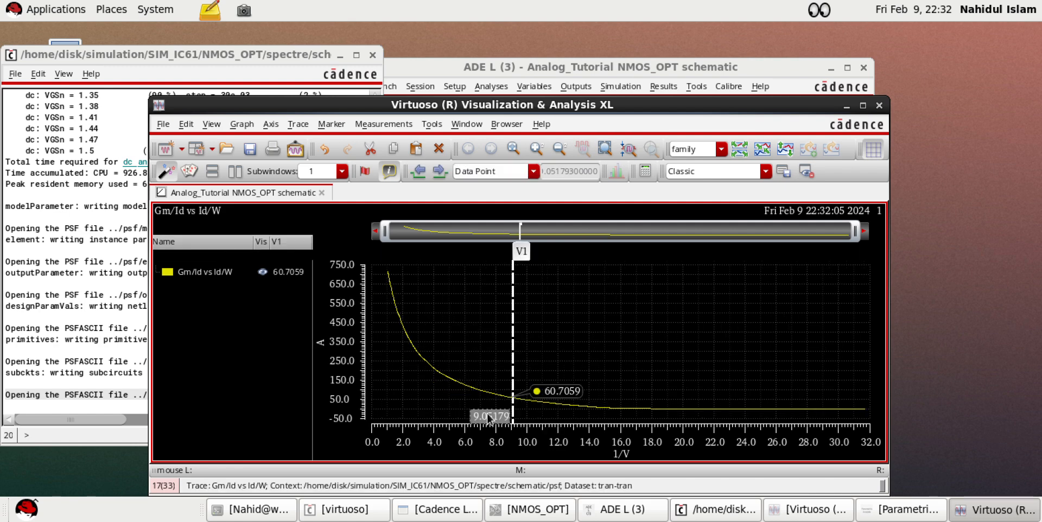
key(BackSpace)
key(BackSpace)
key(BackSpace)
key(BackSpace)
key(BackSpace)
key(BackSpace)
key(BackSpace)
text(5)
key(Return)
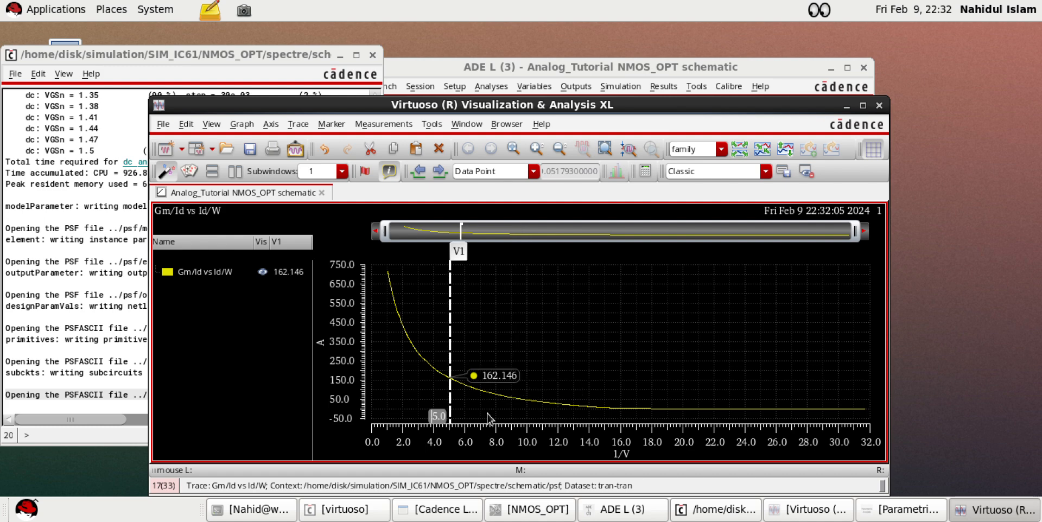
click(518, 337)
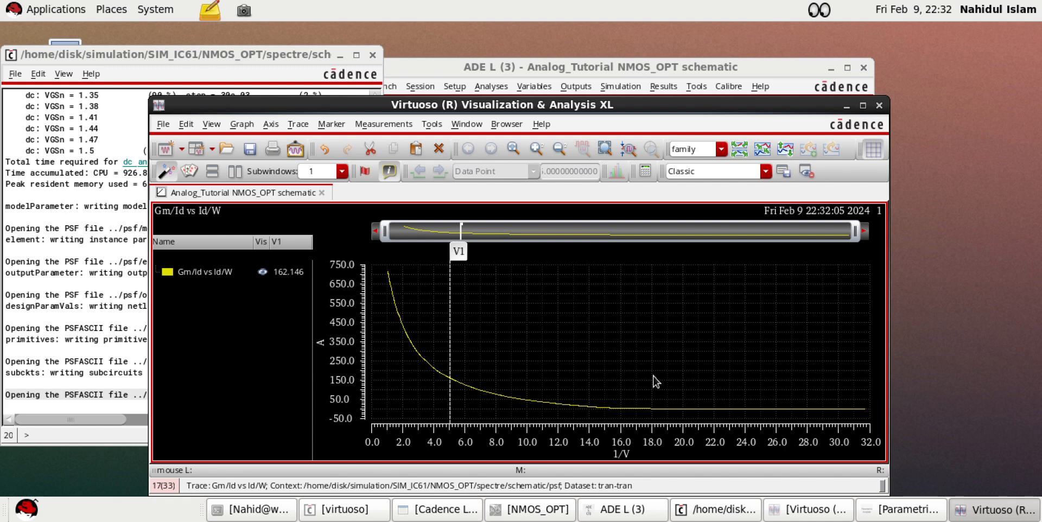
Switch to Excel and add an I/W row with the value 162 below gm/Id in the Calculation table
key(alt+Tab)
double_click(735, 273)
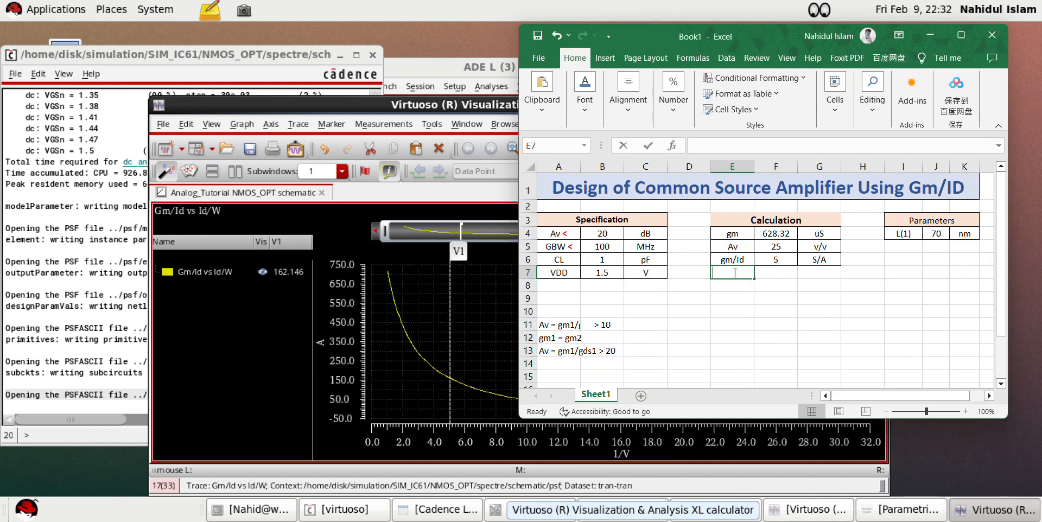
text(I/W)
double_click(773, 271)
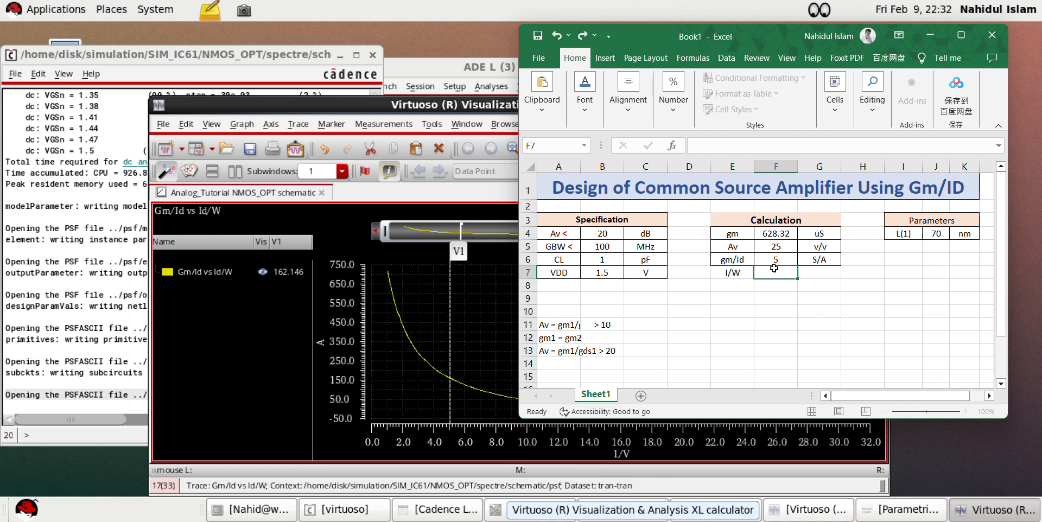
text(162)
click(855, 326)
Enter the unit uA/um for the I/W value in cell G7
double_click(819, 273)
text(A)
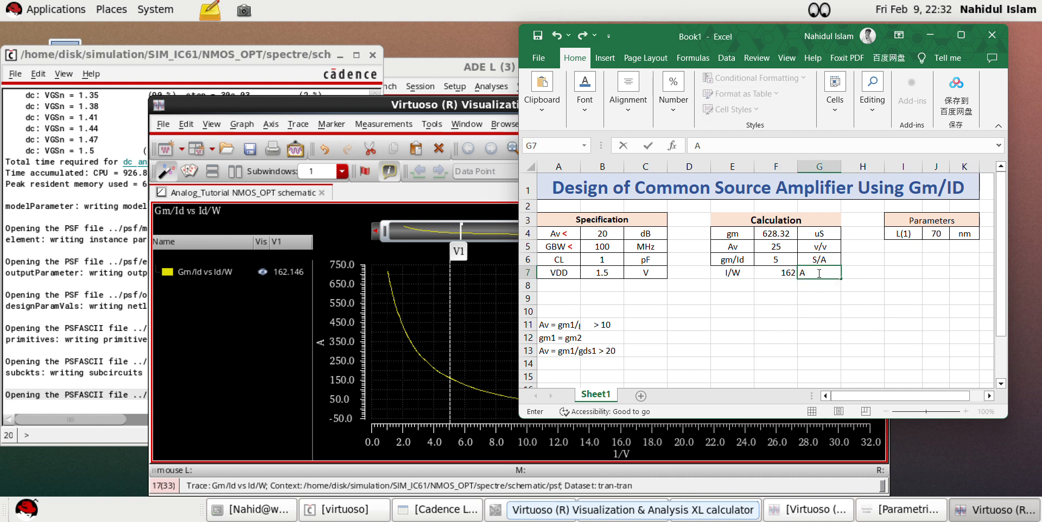
key(BackSpace)
text(uA)
text(/uW)
key(BackSpace)
click(823, 322)
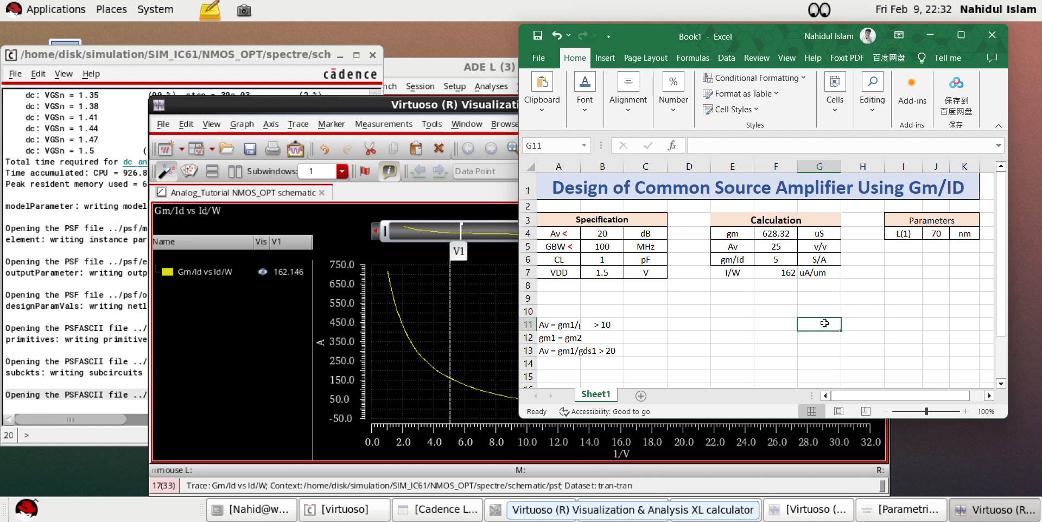
Center the I/W unit and value cells, G7 and F7
click(818, 274)
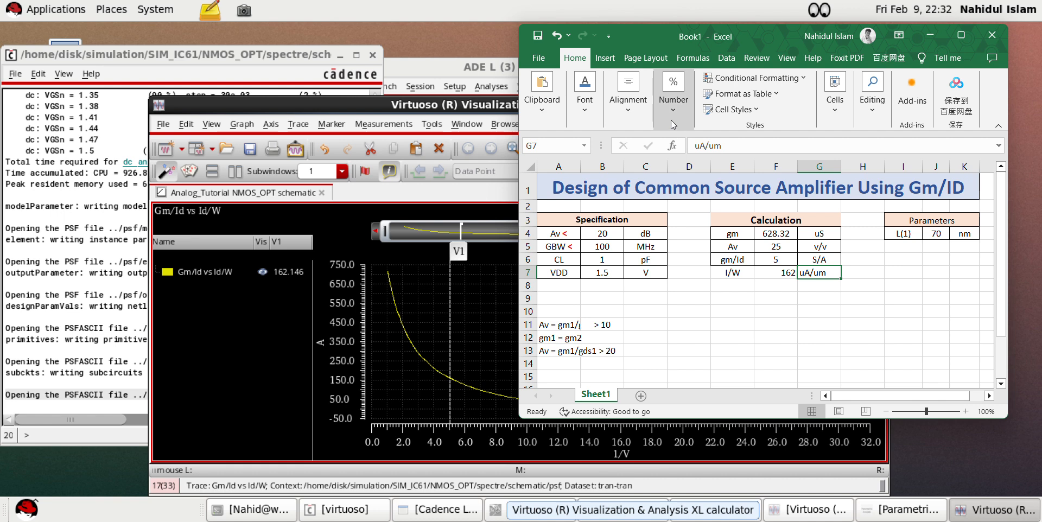
click(630, 109)
click(634, 170)
key(Left)
click(633, 116)
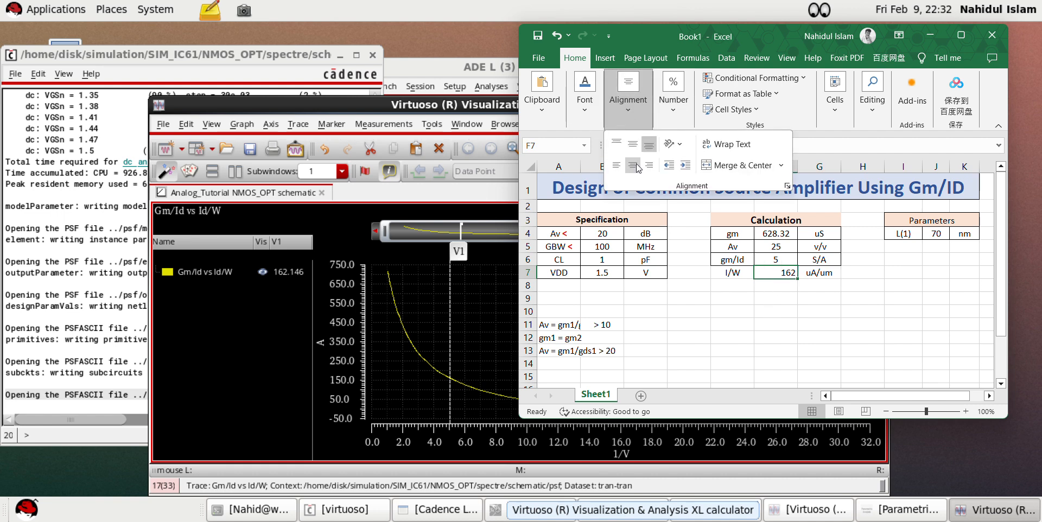
Apply cell borders to the I/W row E7:G7 of the Calculation table
drag(730, 273, 824, 271)
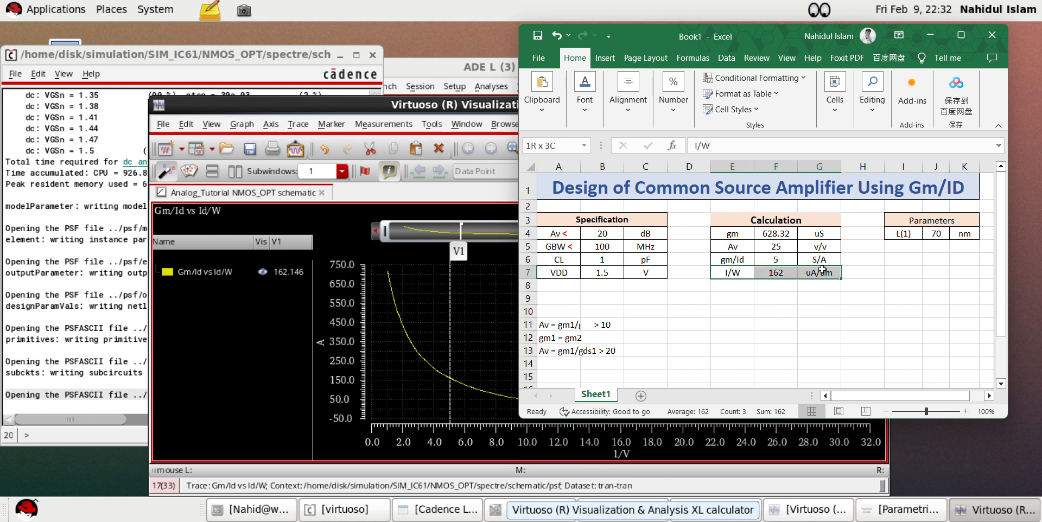
click(631, 113)
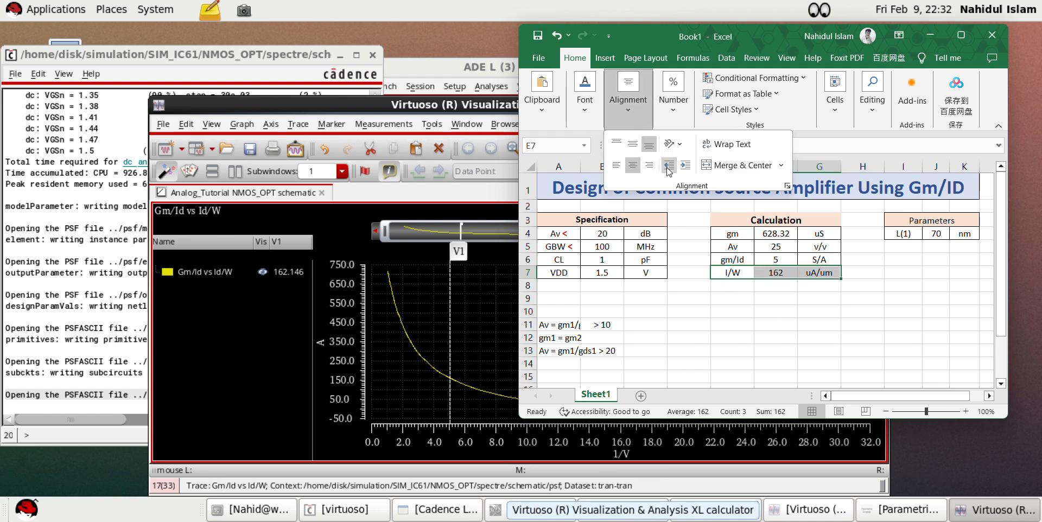
click(627, 106)
click(584, 109)
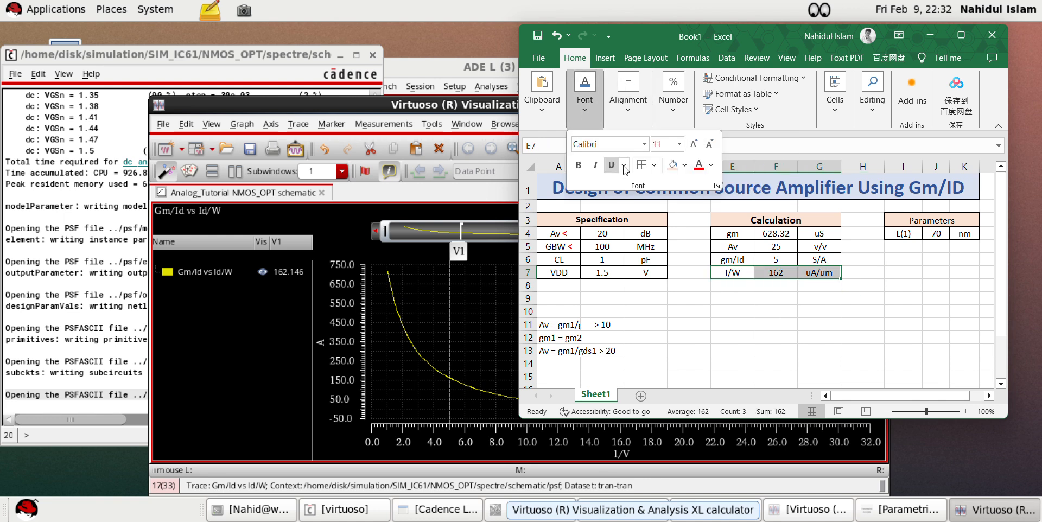
click(642, 167)
click(739, 286)
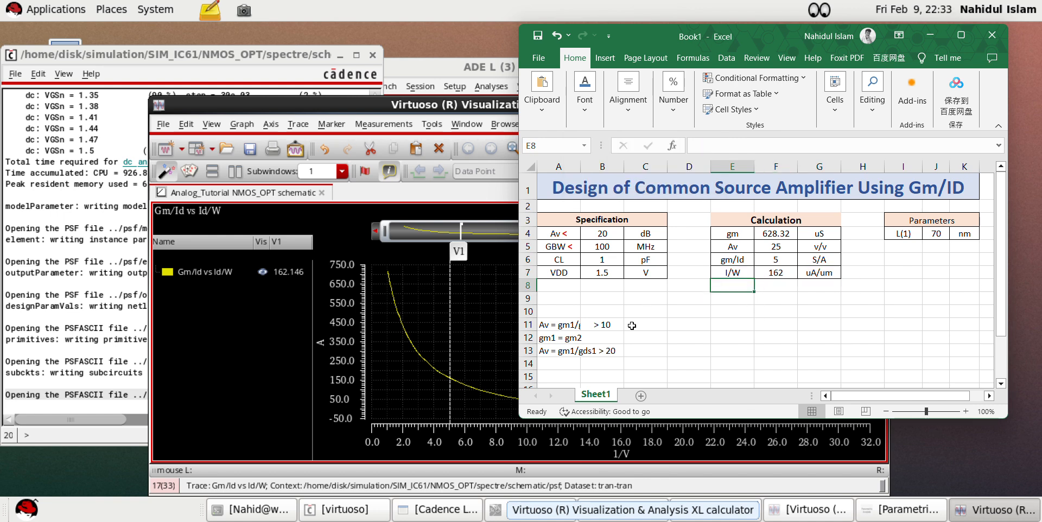
Add the label W in cell I5, below L(1) in the Parameters table
click(909, 247)
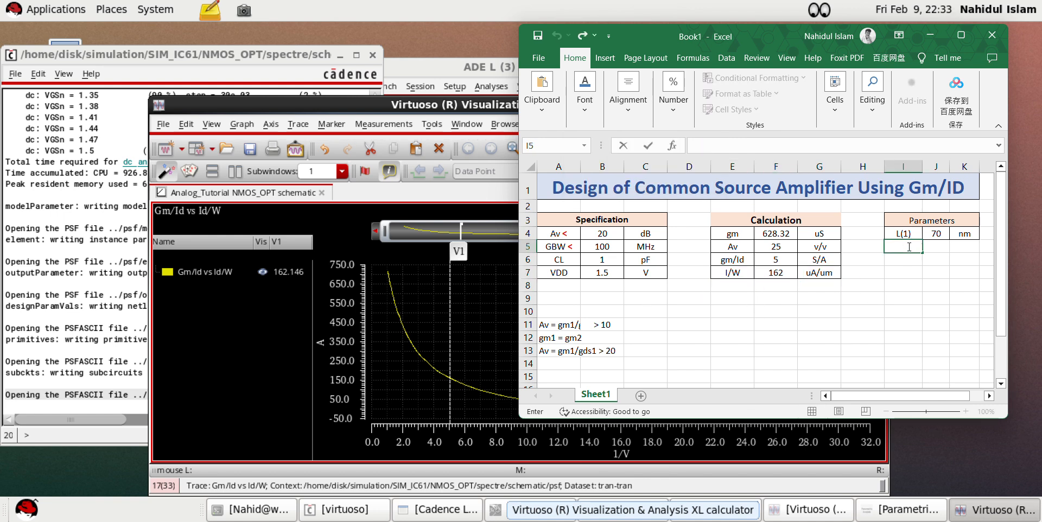
click(949, 247)
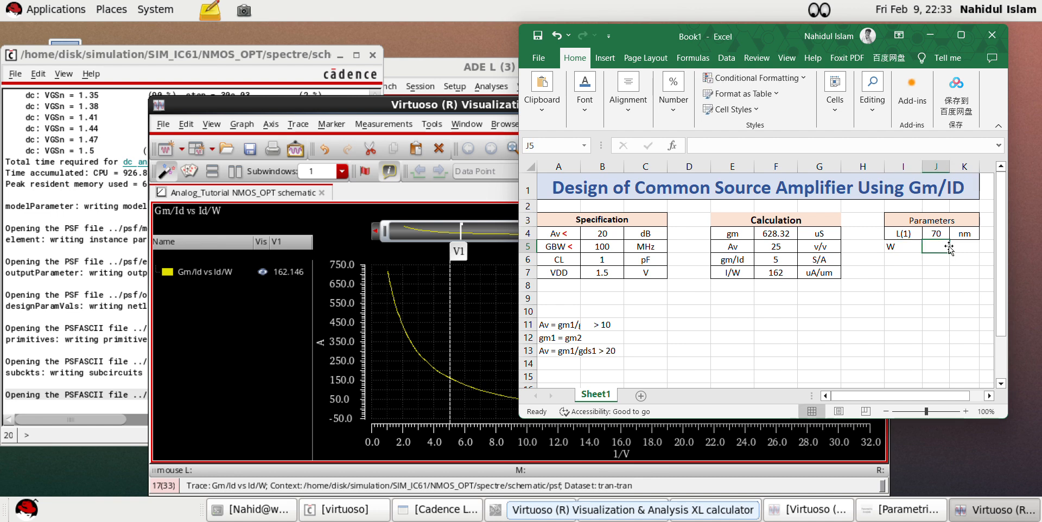
Add the label Id in cell E8, below I/W in the Calculation table
click(741, 285)
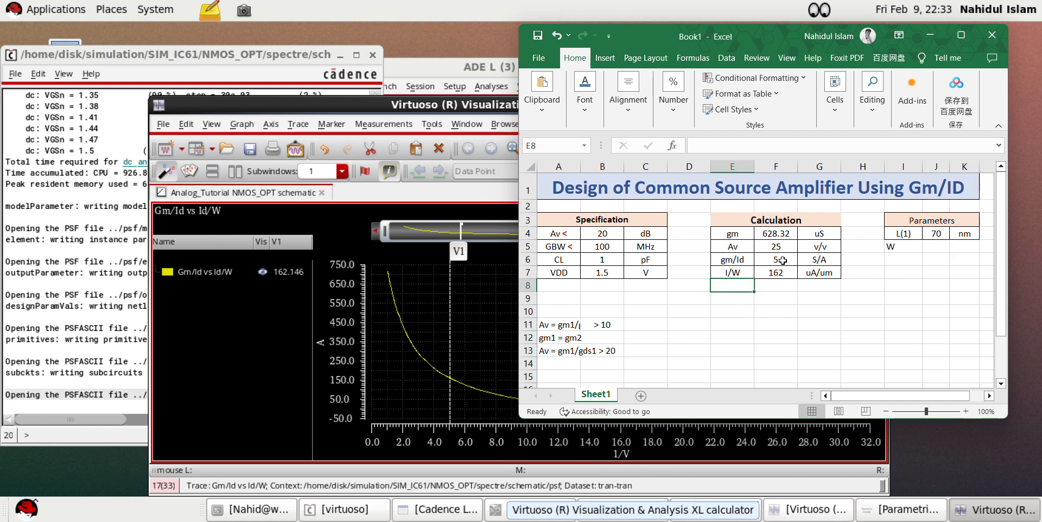
click(780, 261)
double_click(742, 285)
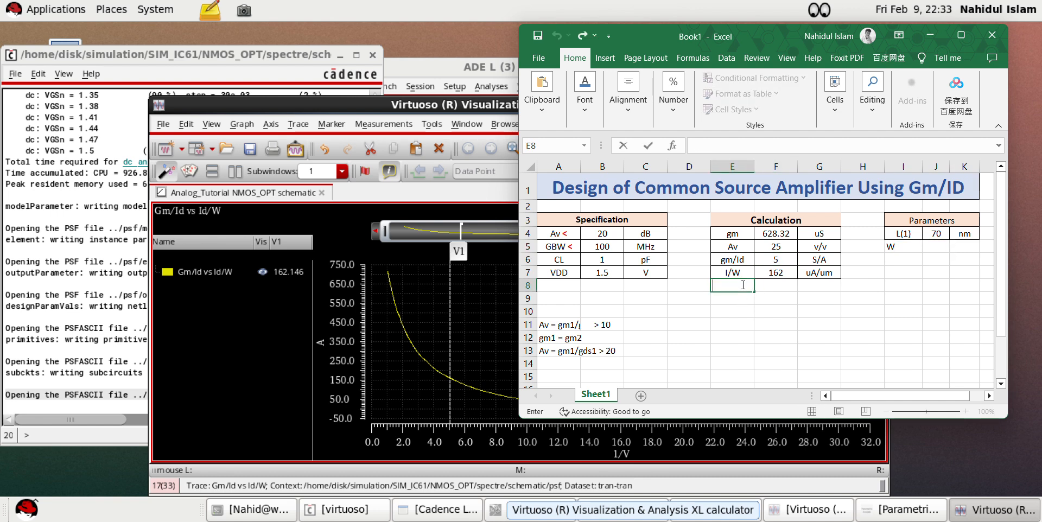
text(Id)
Calculate Id in cell F8 with the formula =F4/F6, dividing gm by gm/Id
double_click(780, 286)
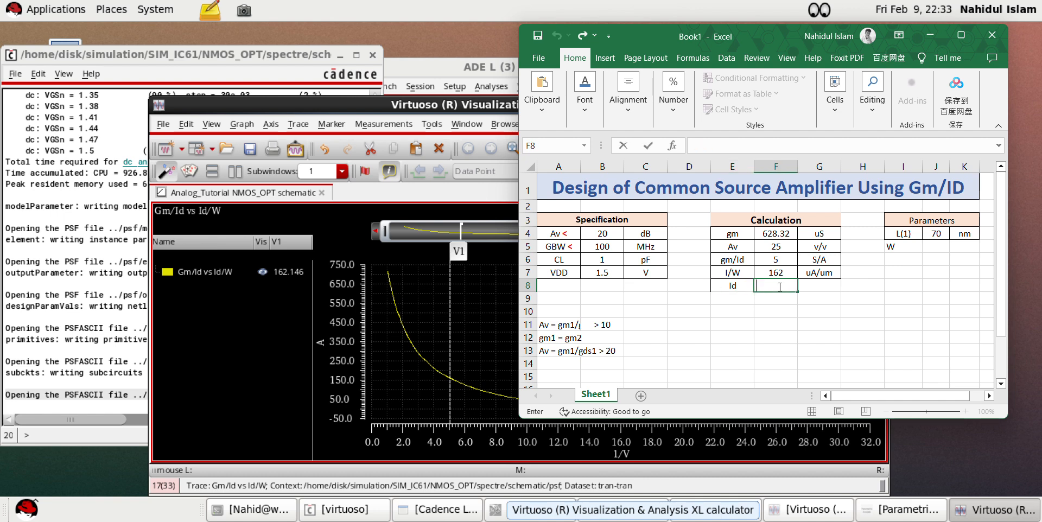
click(779, 234)
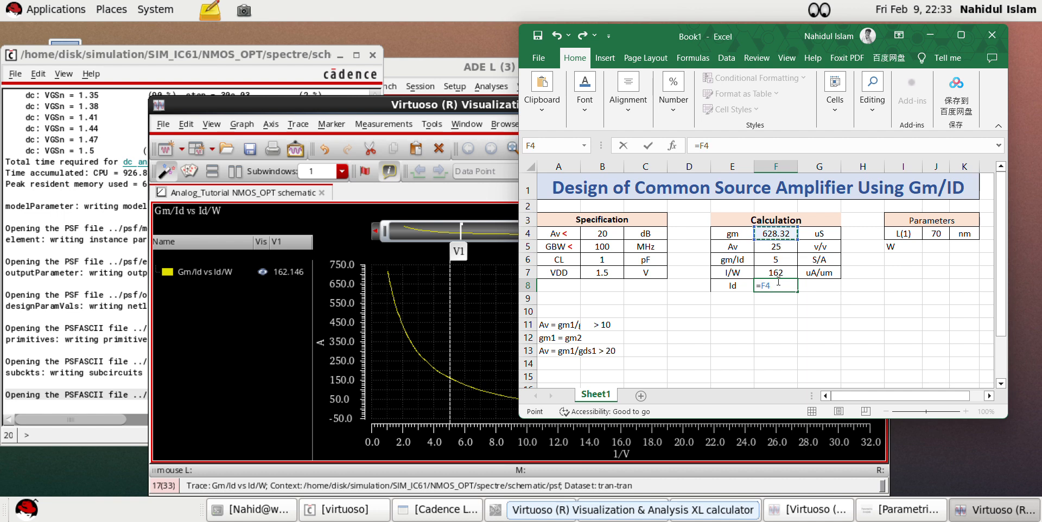
text(/)
click(781, 261)
key(Return)
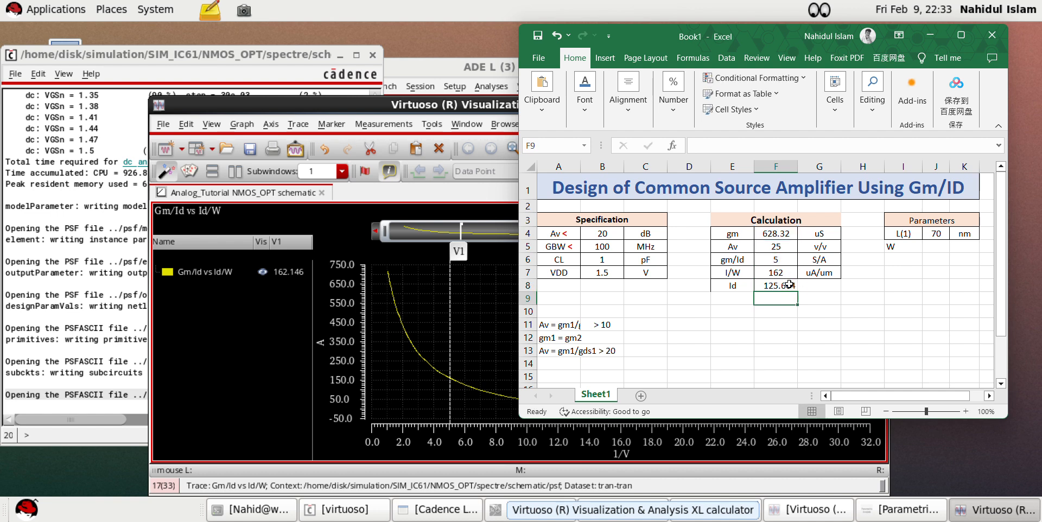
Enter the unit uA for the Id value in cell G8
double_click(815, 284)
text(uA)
key(BackSpace)
click(845, 326)
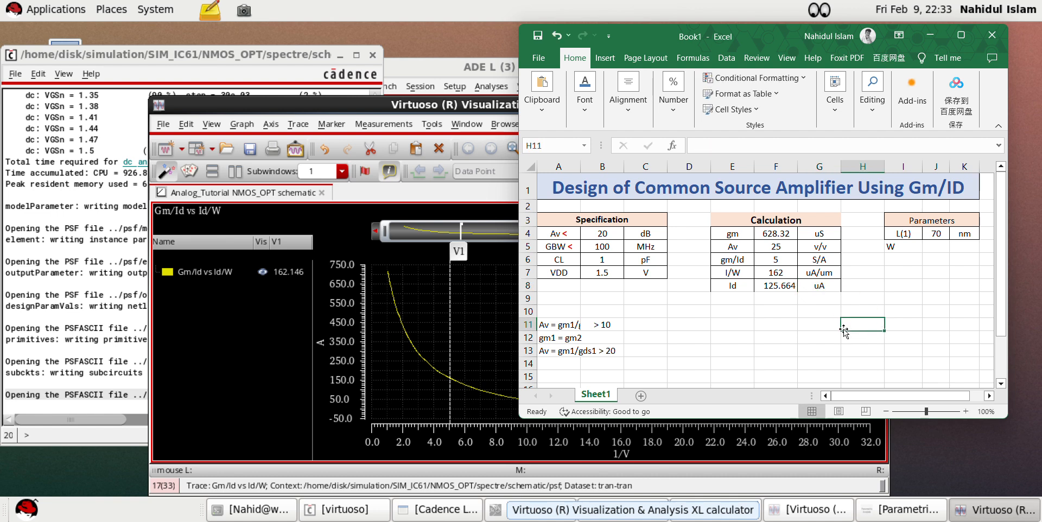
Apply cell borders to the Id row E8:G8 of the Calculation table
drag(737, 286, 819, 283)
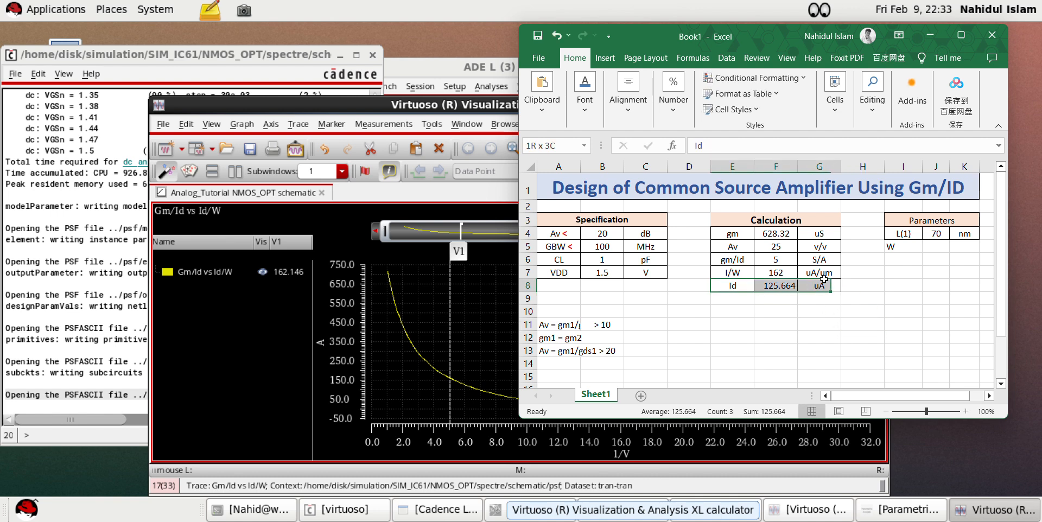
click(628, 109)
click(632, 109)
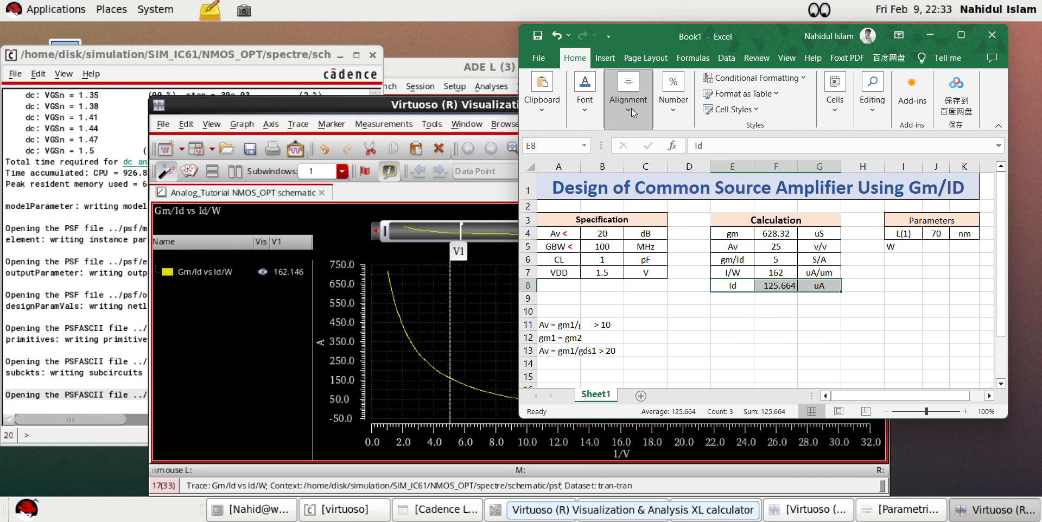
click(591, 112)
click(640, 165)
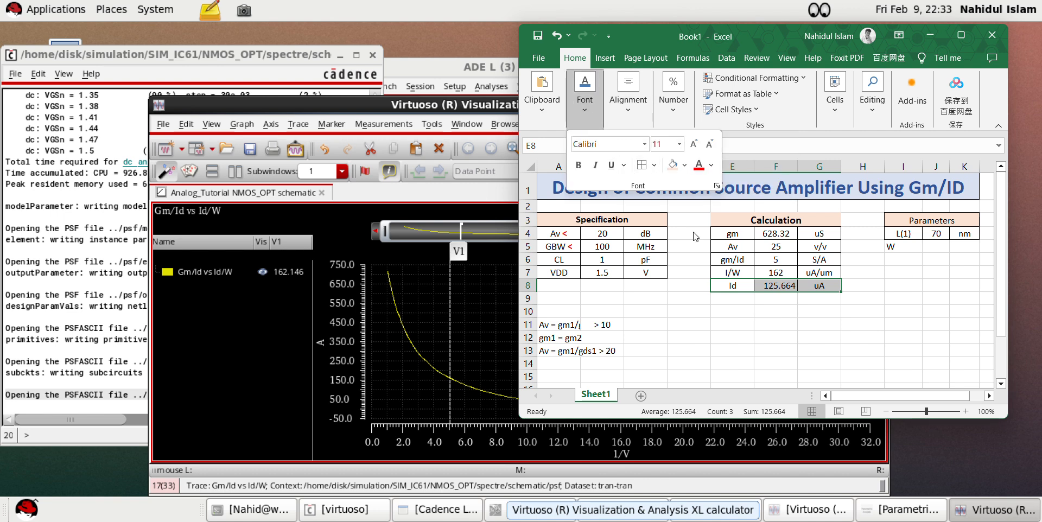
click(831, 354)
click(839, 314)
Center the W label in cell I5 of the Parameters table
click(902, 285)
click(905, 246)
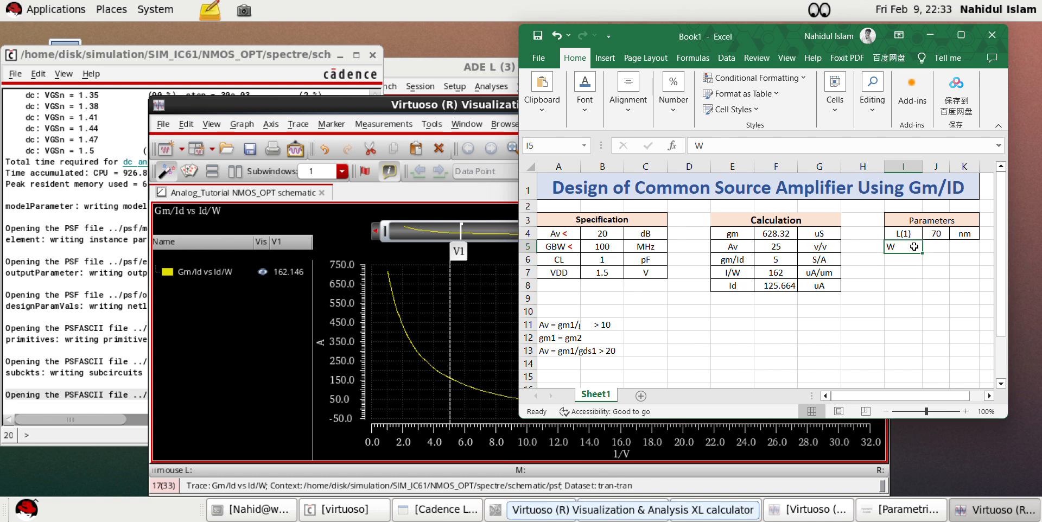
click(632, 109)
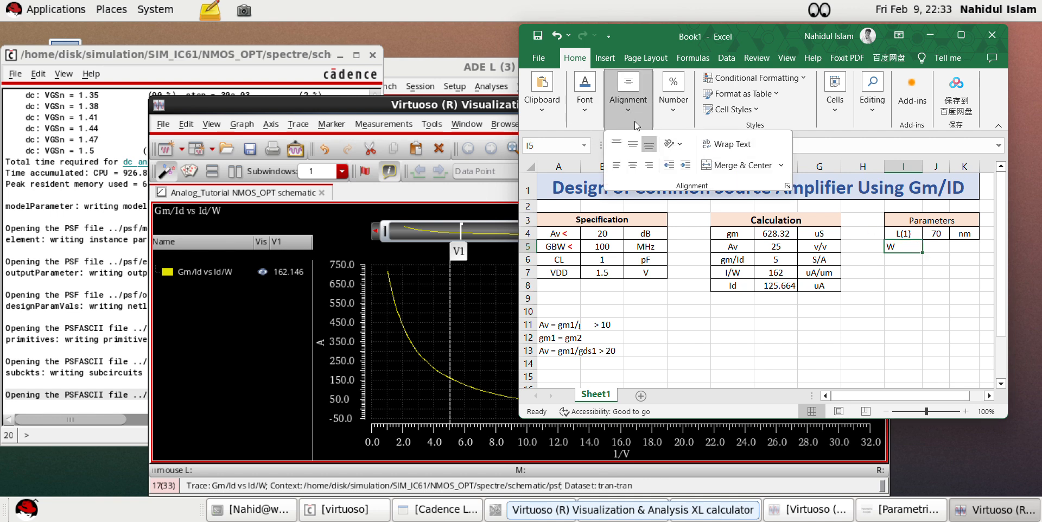
click(632, 165)
click(891, 288)
Calculate W in cell J5 with the formula =F8/F7, dividing Id by I/W
click(933, 247)
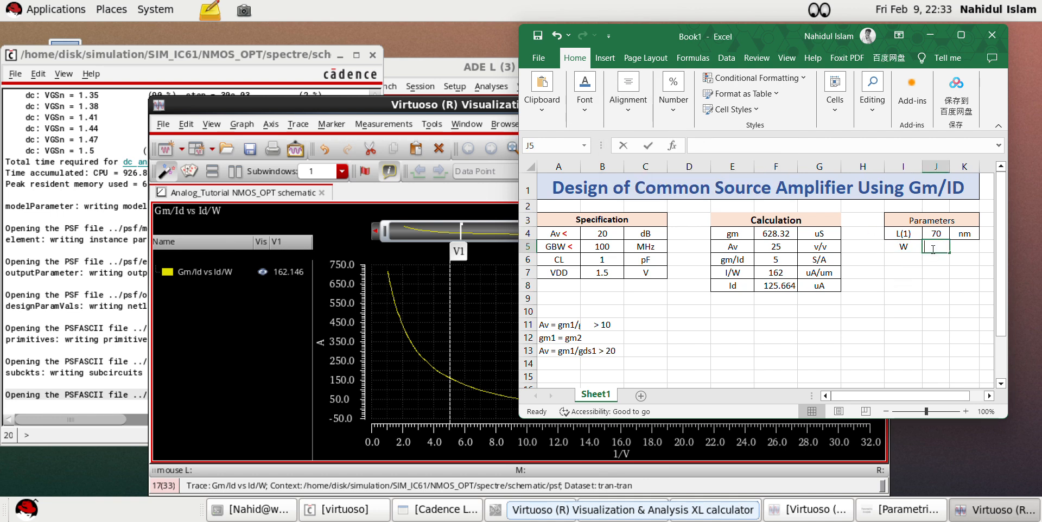
text(=)
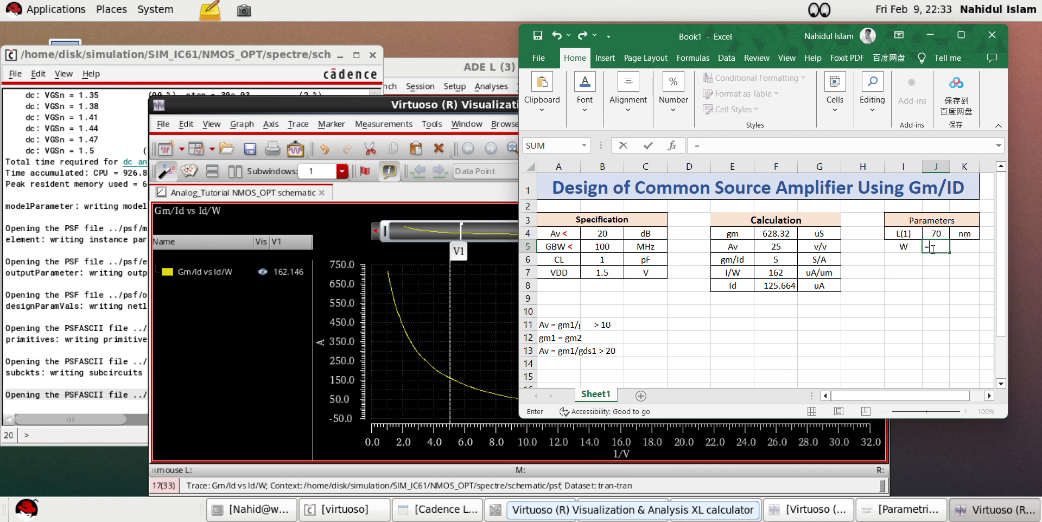
click(788, 286)
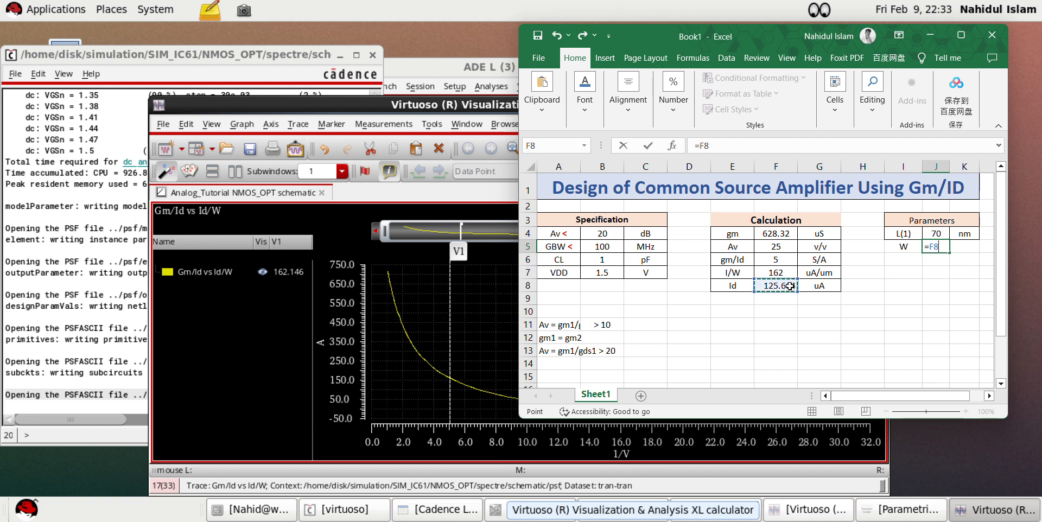
text(/)
click(773, 272)
key(Return)
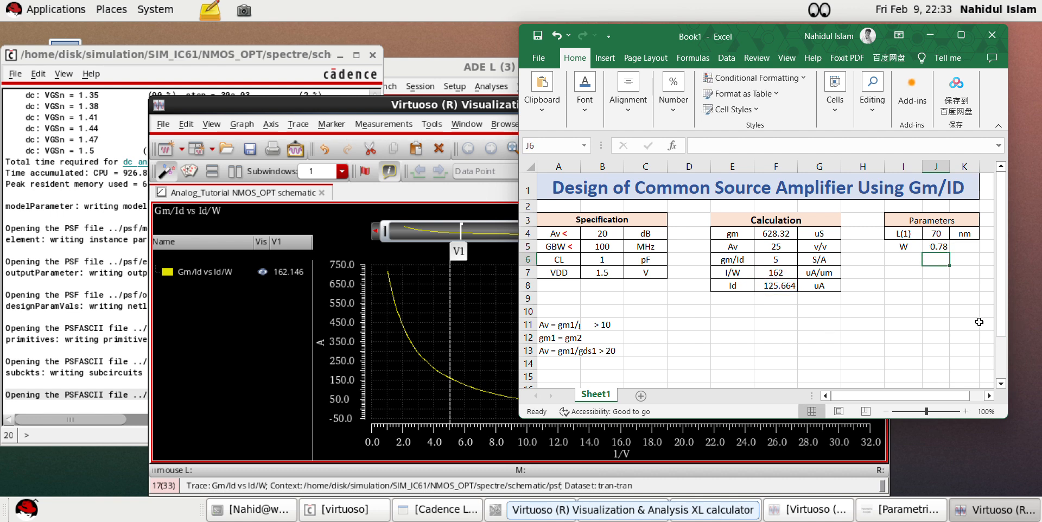
Center the contents of the W row I5:K5 in the Parameters table
drag(892, 249, 973, 247)
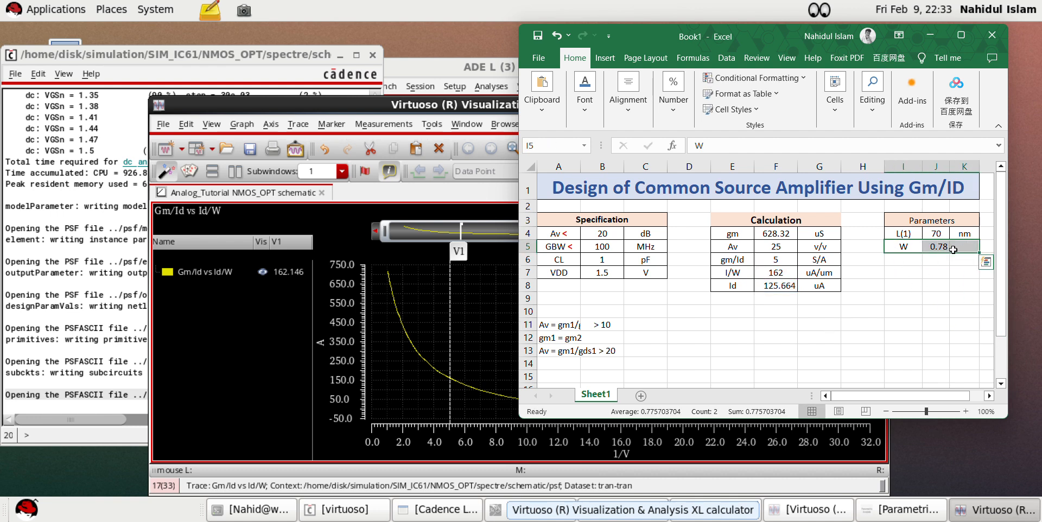
click(628, 91)
click(632, 164)
click(631, 164)
click(627, 98)
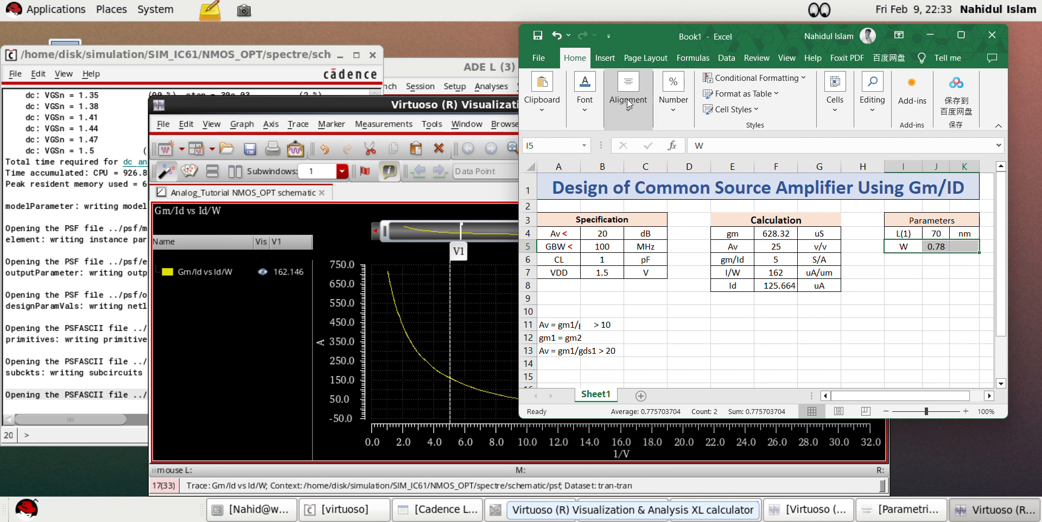
click(767, 321)
Apply cell borders to the W row I5:K5 of the Parameters table
drag(897, 252, 973, 248)
click(583, 101)
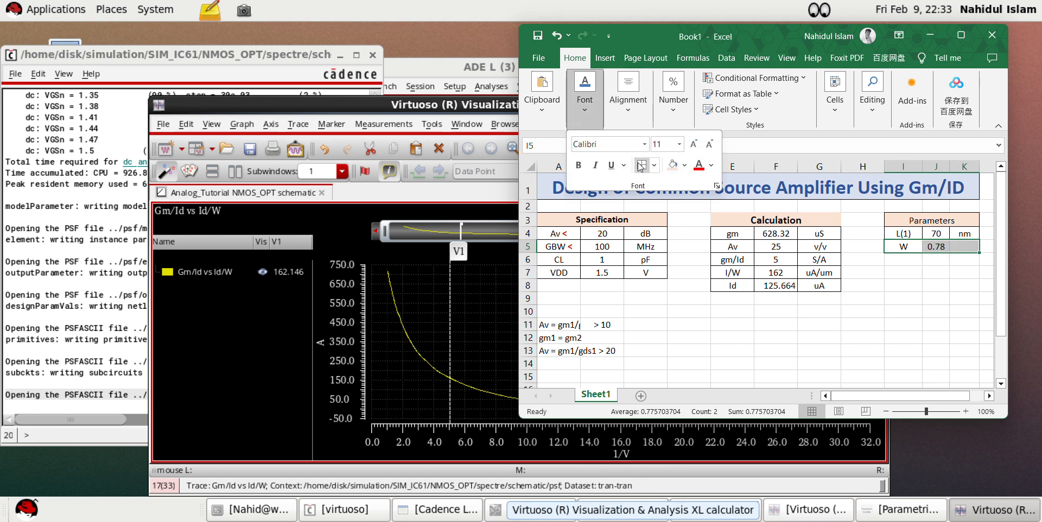
click(961, 265)
Enter the unit nm for the W value in cell K5
double_click(961, 246)
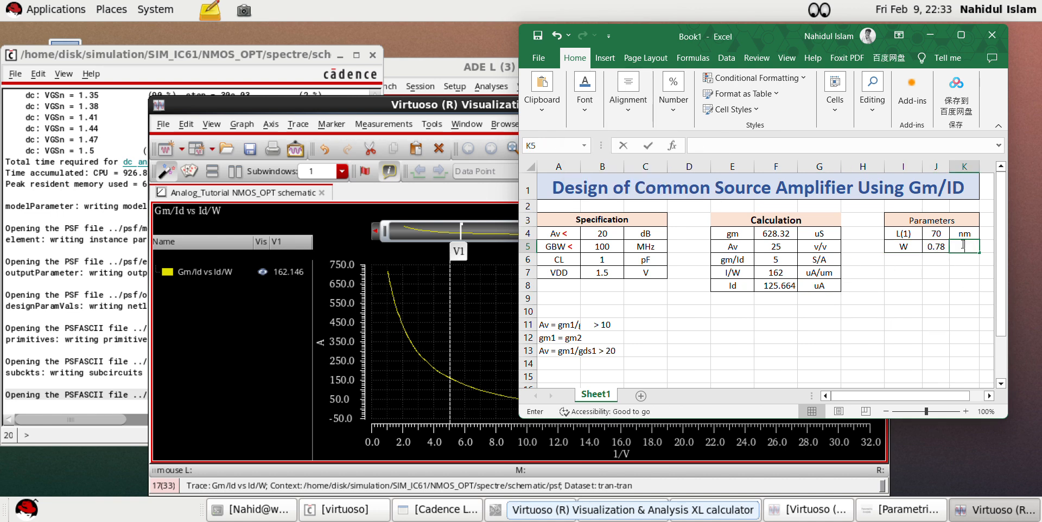
text(nm)
key(Return)
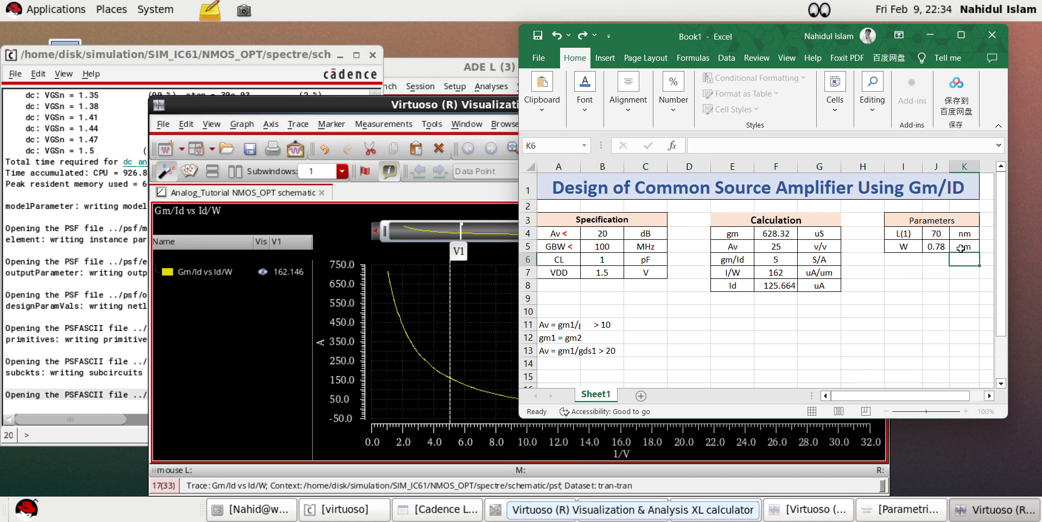
click(956, 299)
click(538, 36)
click(538, 64)
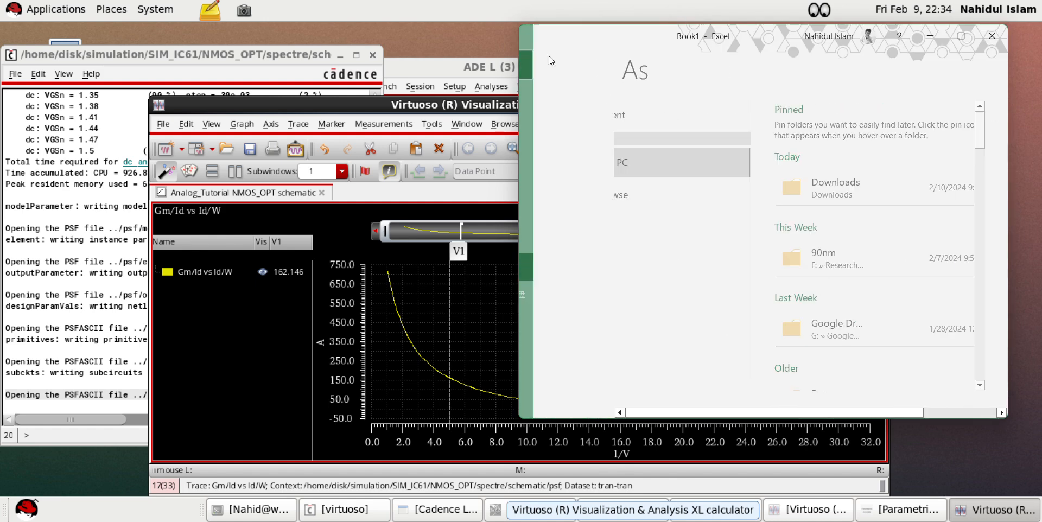
drag(860, 396, 874, 396)
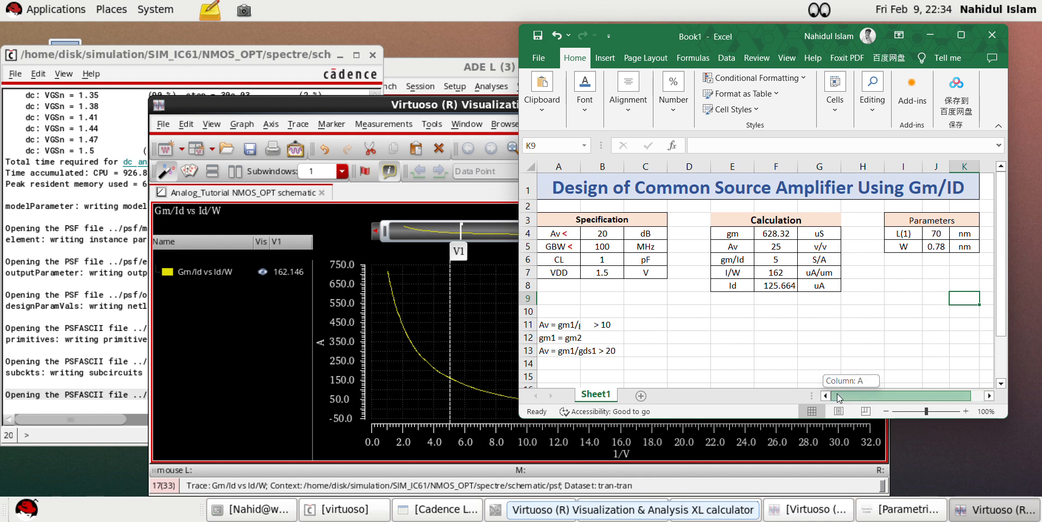
click(454, 301)
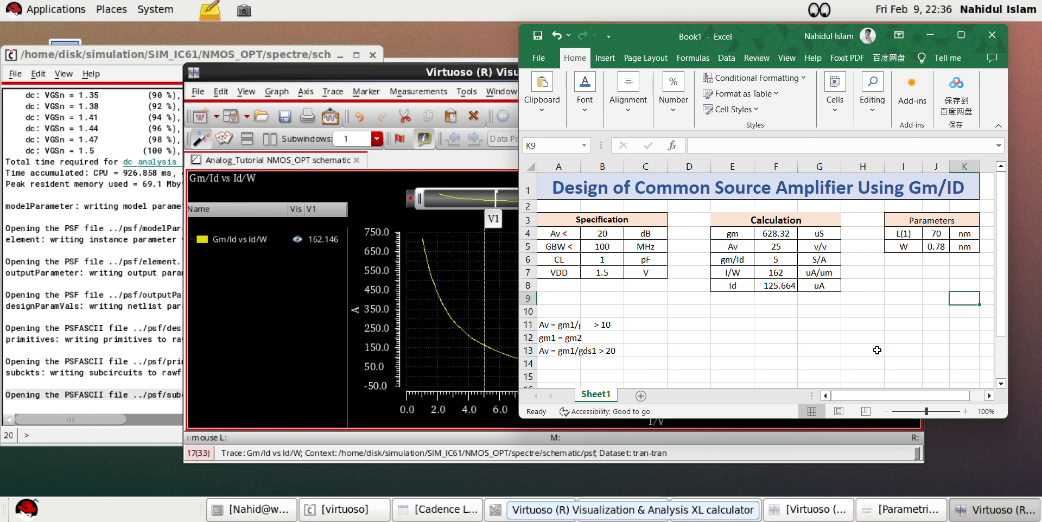
click(746, 224)
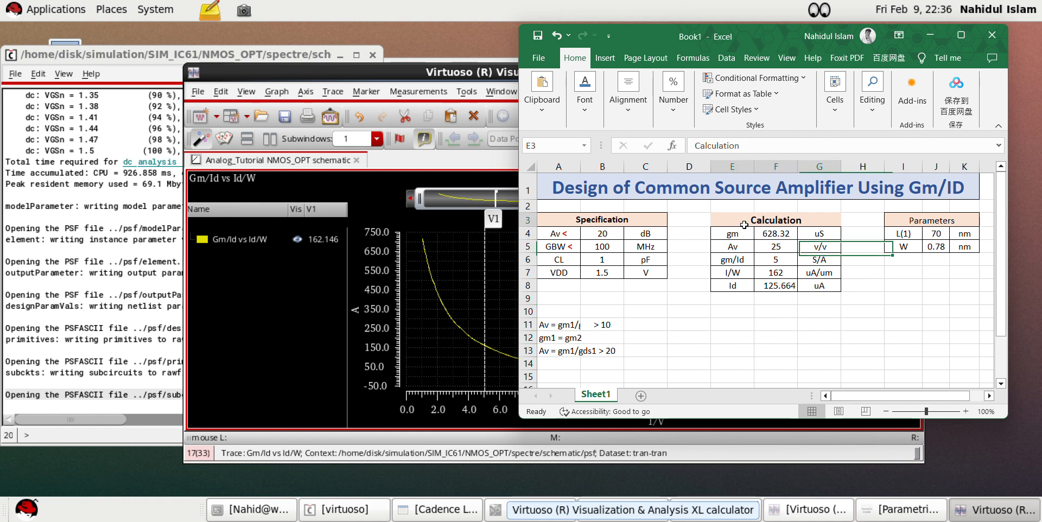
click(581, 112)
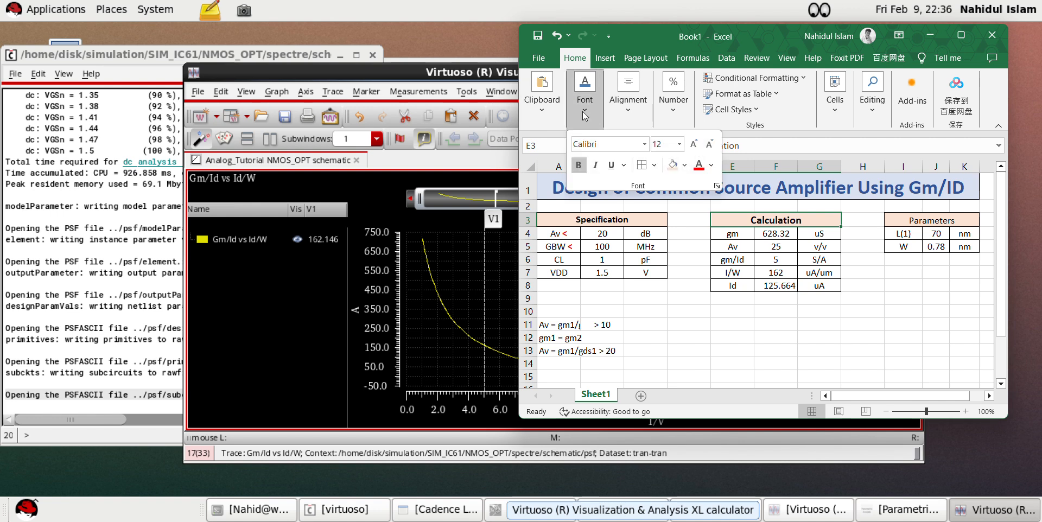
click(779, 313)
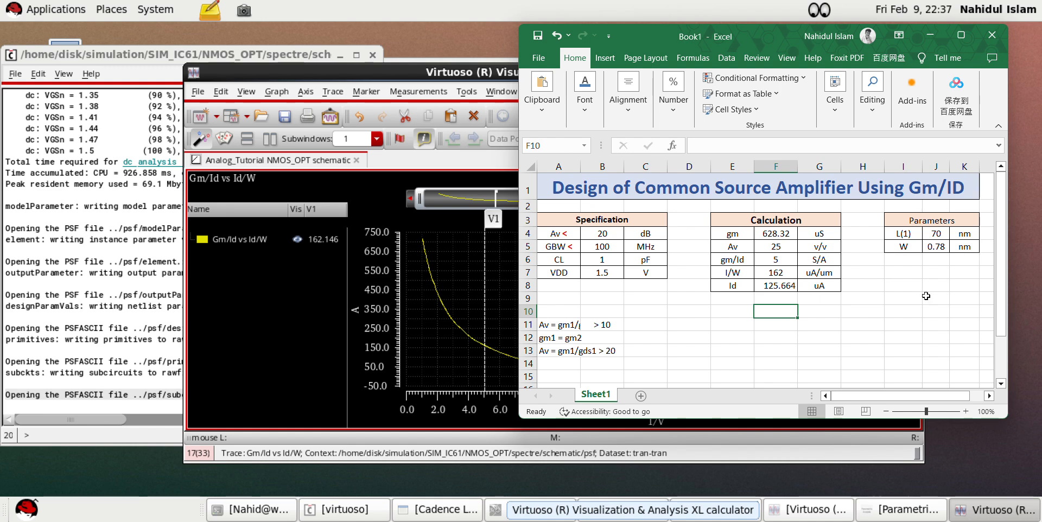
Minimize the Excel workbook and the Gm/Id vs Id/W plot window, and switch to the Cadence Library Manager
click(929, 34)
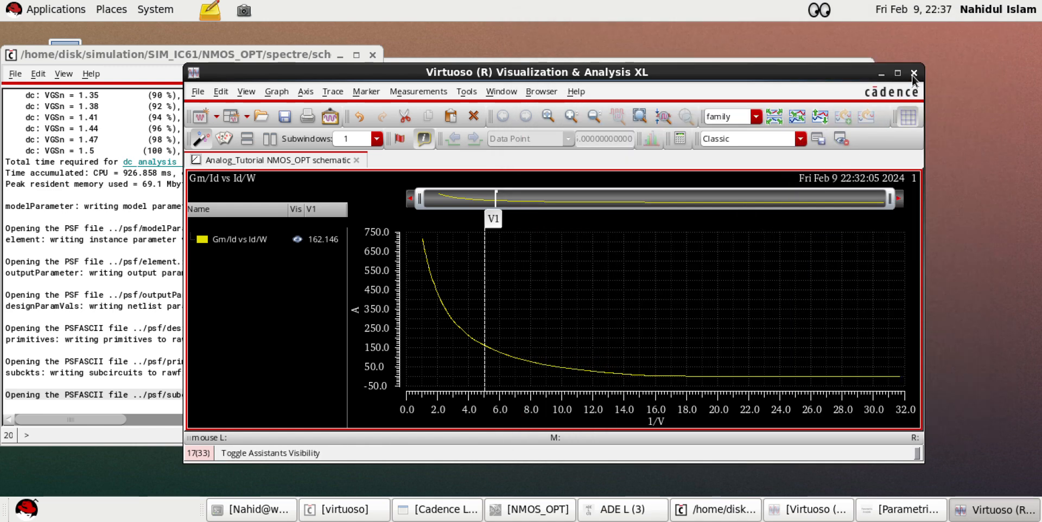
click(882, 74)
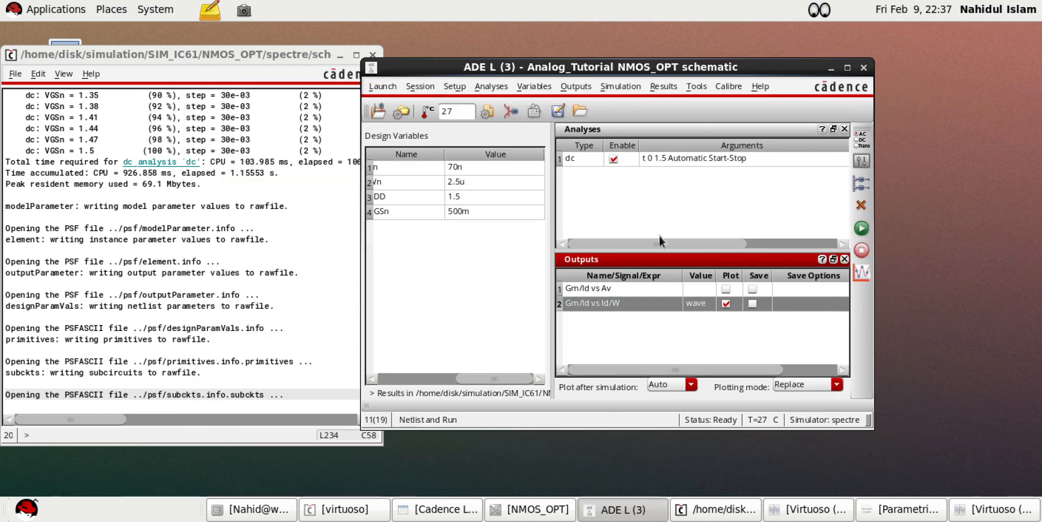
click(456, 510)
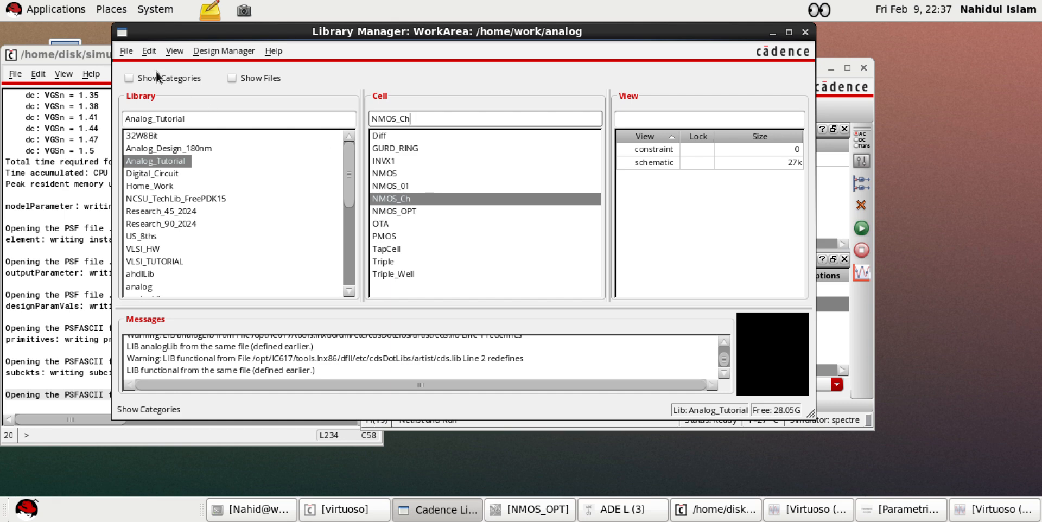
Create a new schematic cell view named PMOS_OPT in the Analog_Tutorial library and open it in Schematic Editor XL
click(127, 50)
mouse_move(145, 71)
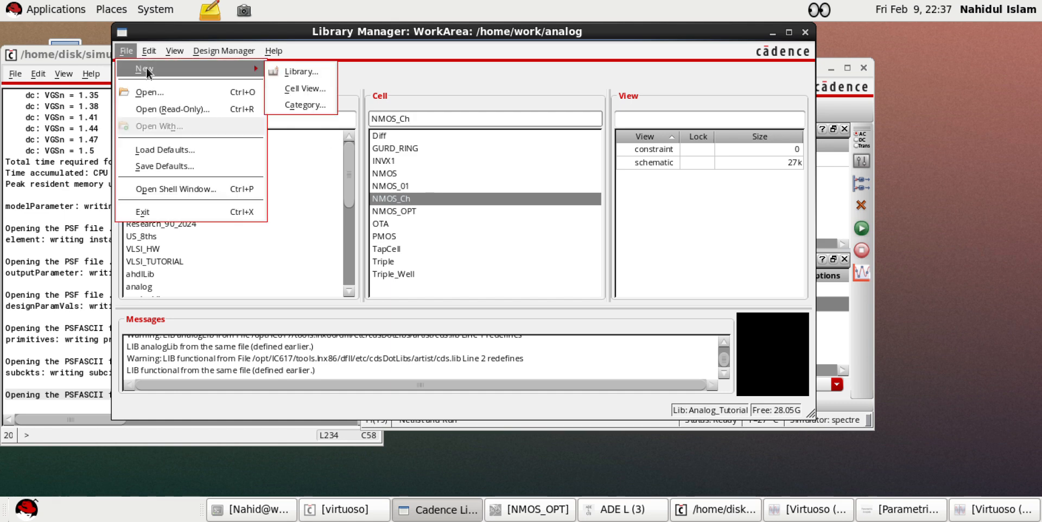
click(295, 86)
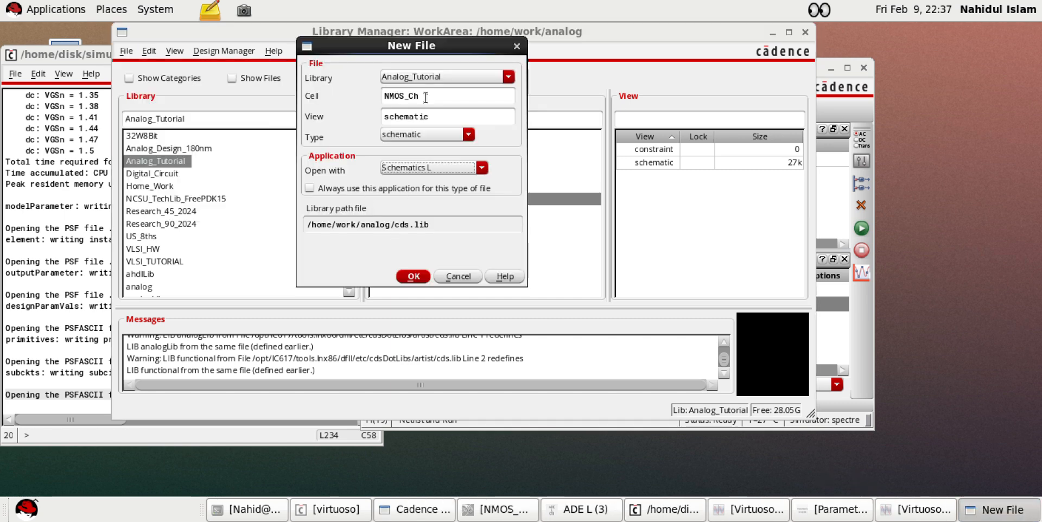
click(404, 96)
drag(431, 100, 333, 97)
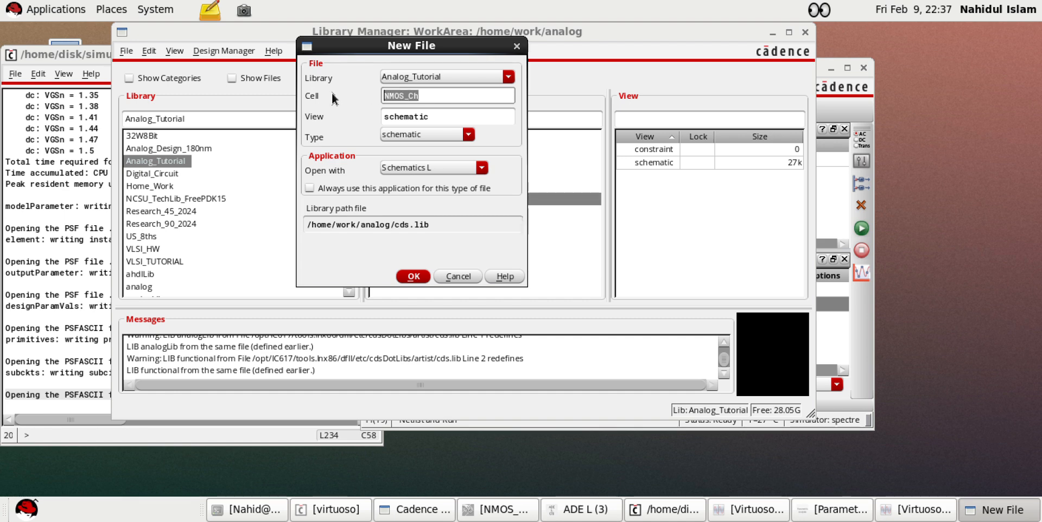
text(PMOS_OPT)
click(399, 173)
click(407, 277)
click(413, 276)
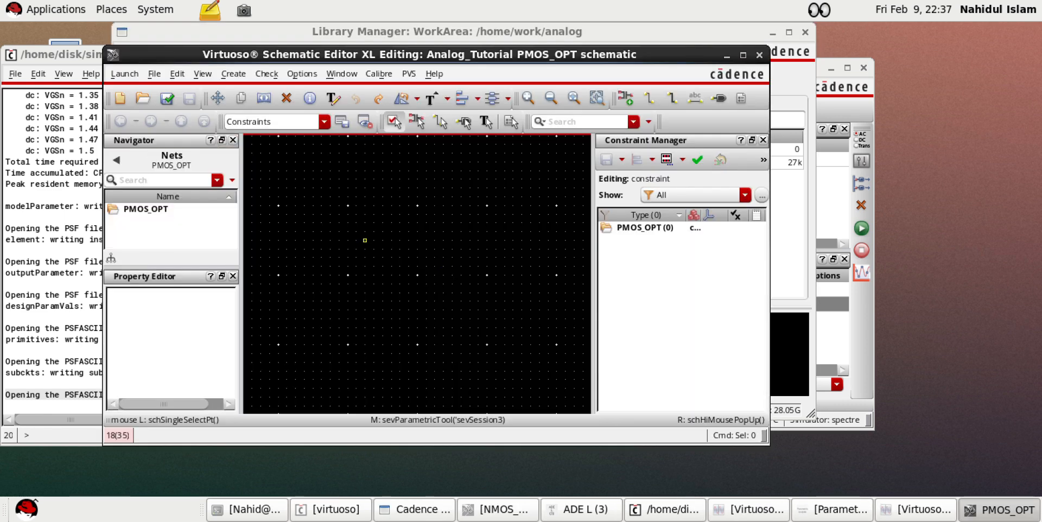
Choose the pmos1v symbol from the gpdk045 library as the instance to add
key(i)
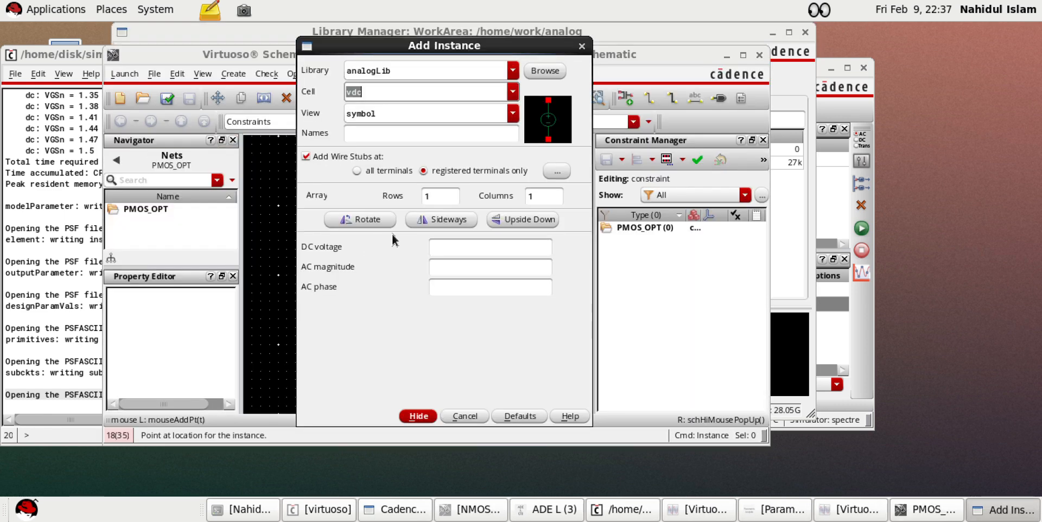
click(513, 71)
click(413, 153)
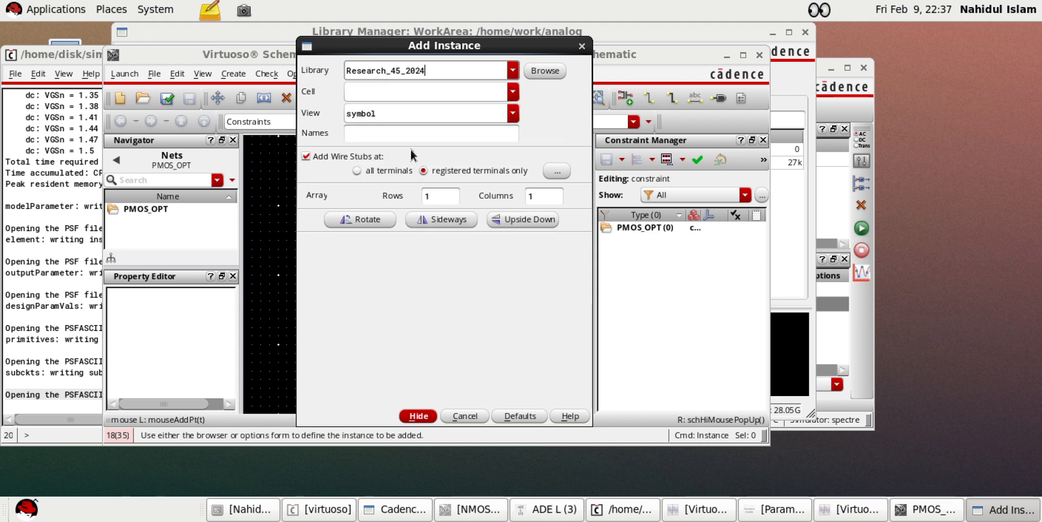
click(511, 75)
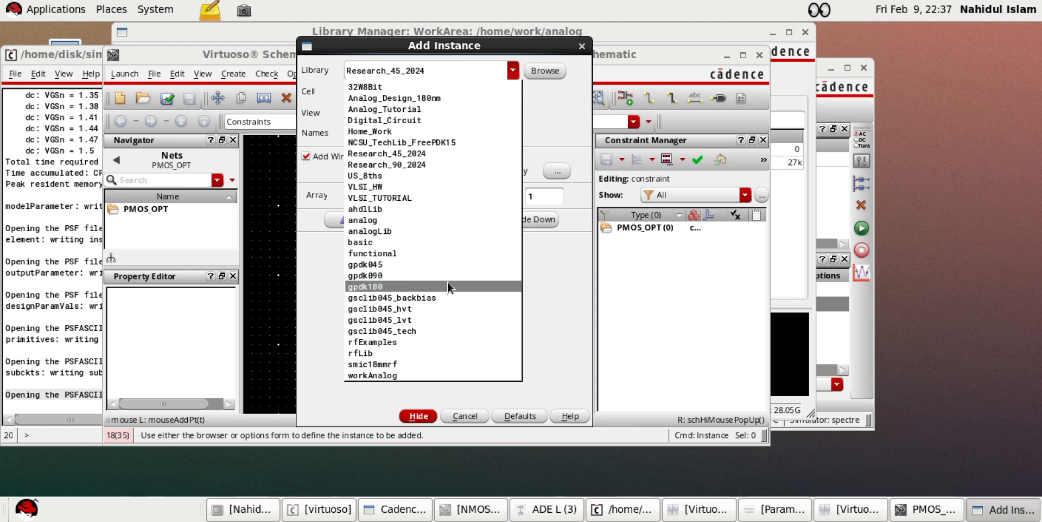
click(387, 264)
click(393, 91)
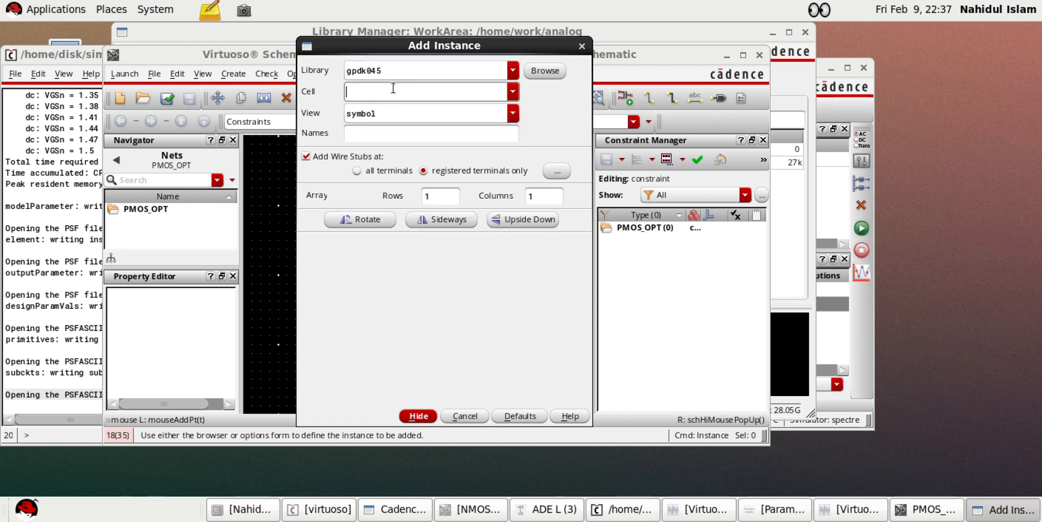
text(npm)
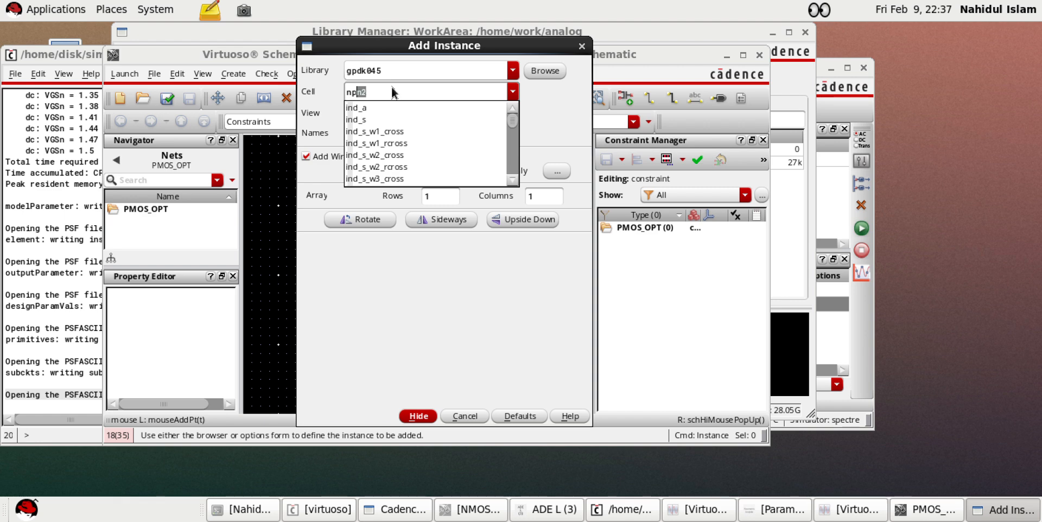
key(BackSpace)
key(BackSpace)
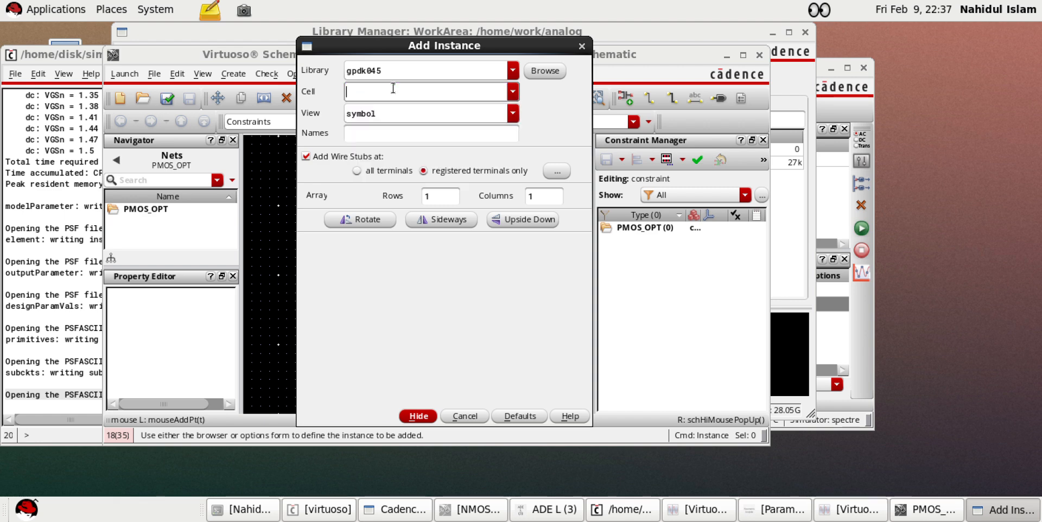
text(pm)
click(388, 107)
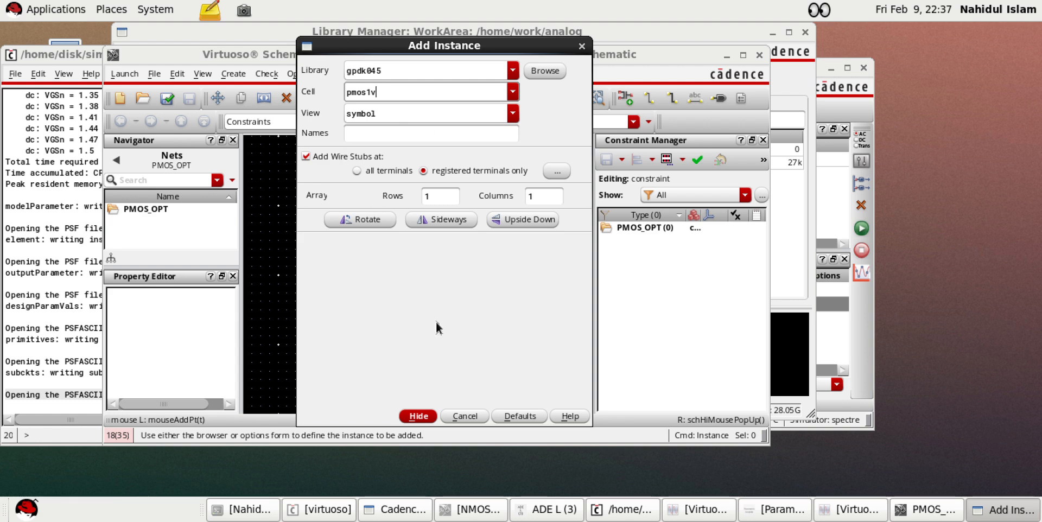
Place one pmos1v transistor near the middle of the empty schematic
click(419, 416)
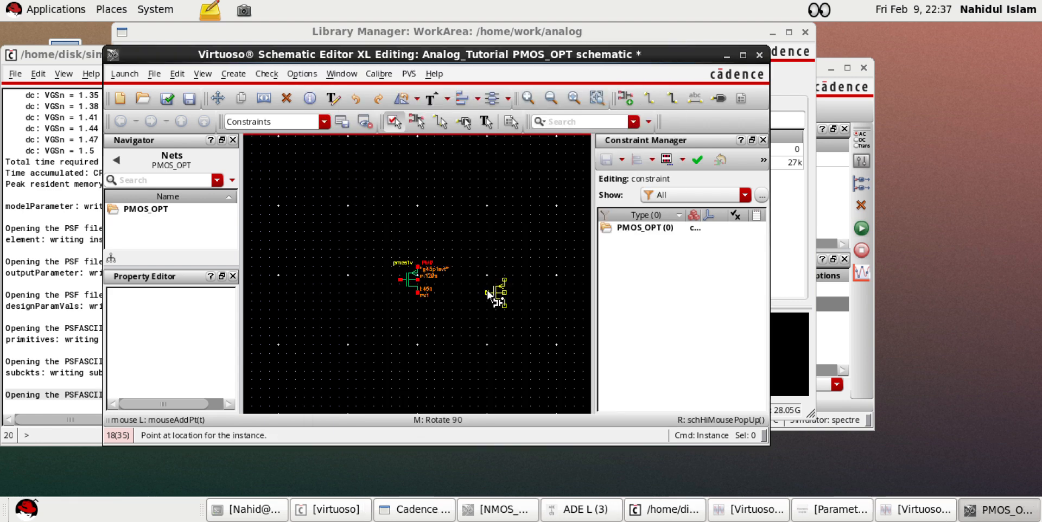
click(443, 280)
key(Escape)
scroll(366, 279, up, 1)
scroll(366, 280, down, 1)
scroll(434, 336, up, 1)
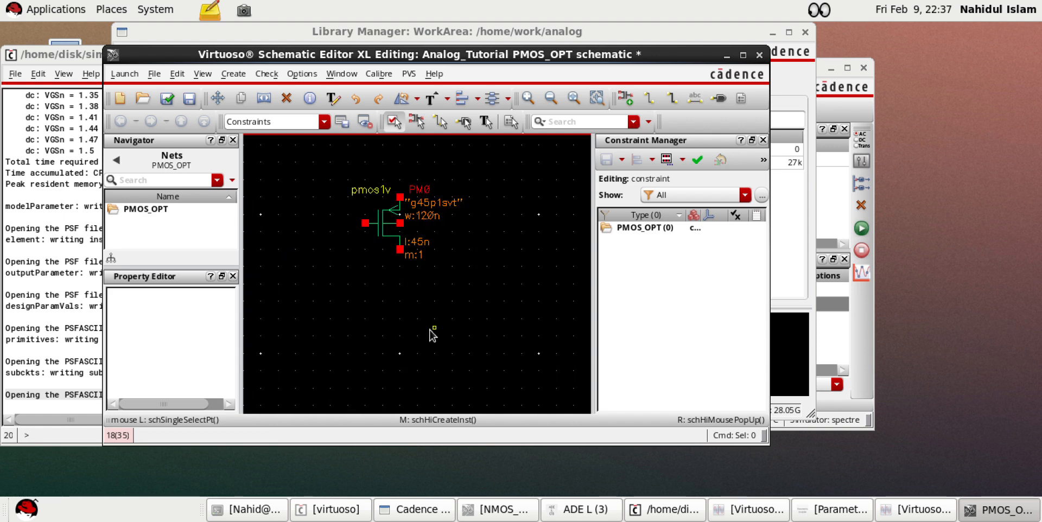
Draw wire stubs outward from the drain, gate, body and source terminals of the PMOS
key(w)
click(400, 251)
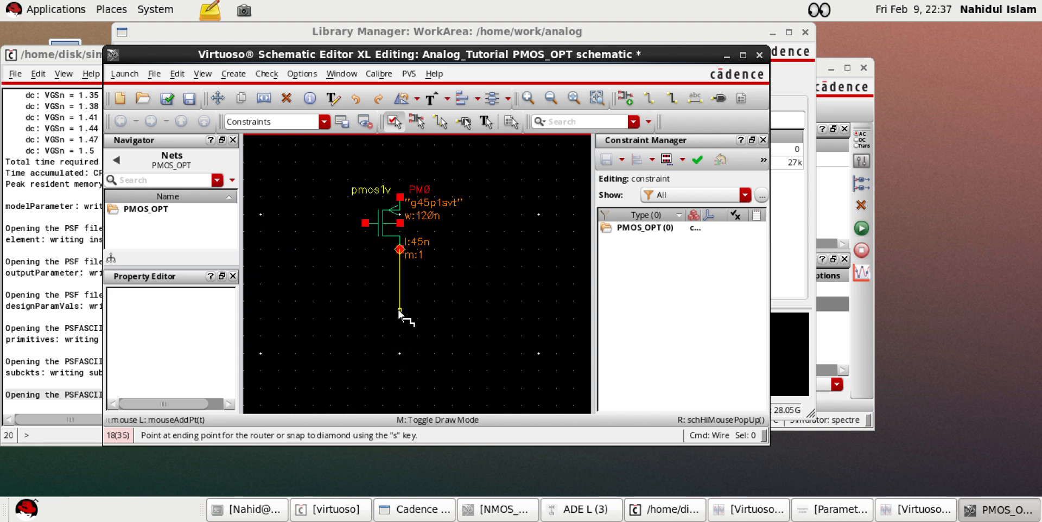
double_click(399, 309)
click(365, 223)
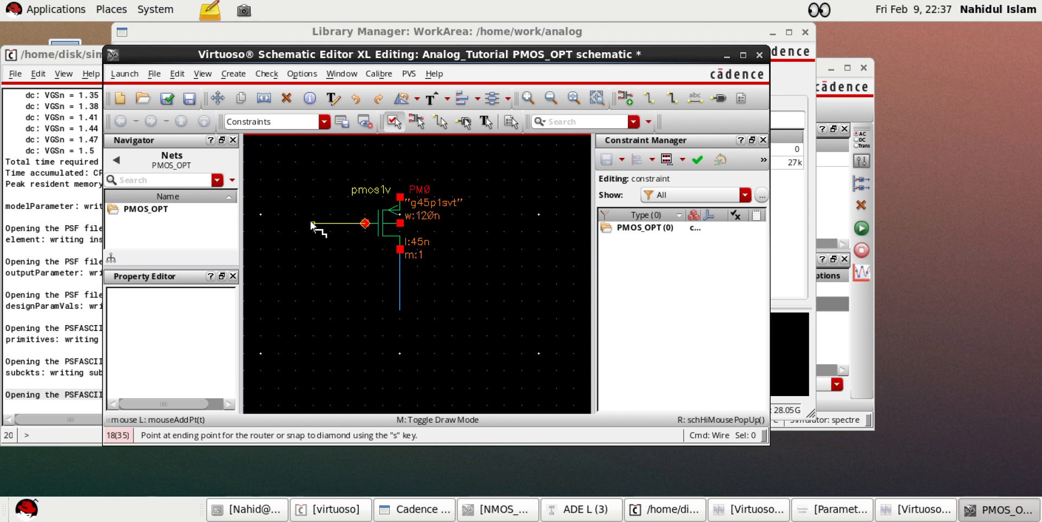
double_click(313, 223)
click(399, 223)
double_click(454, 223)
click(399, 196)
scroll(402, 206, up, 2)
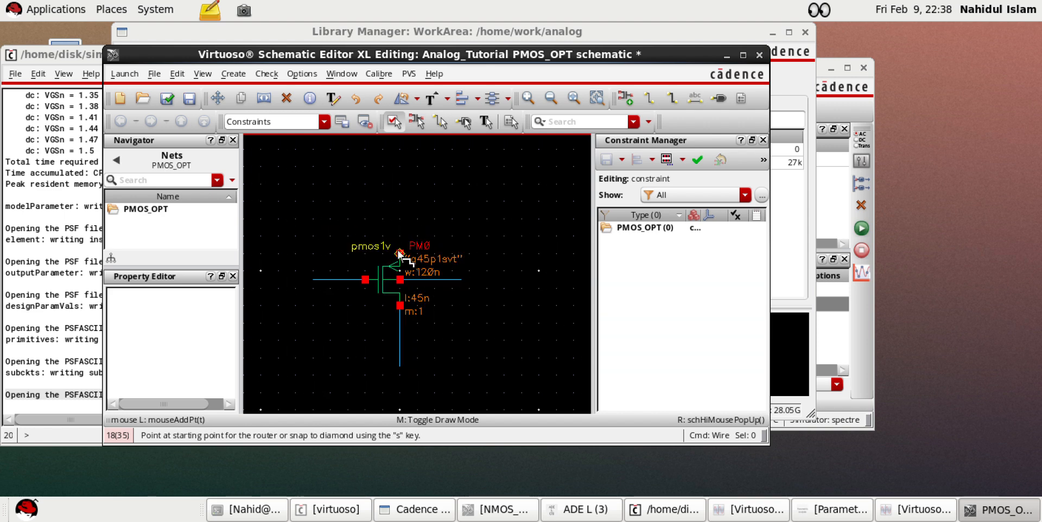
double_click(400, 184)
Wire the end of the PMOS body stub up to the source wire
click(462, 277)
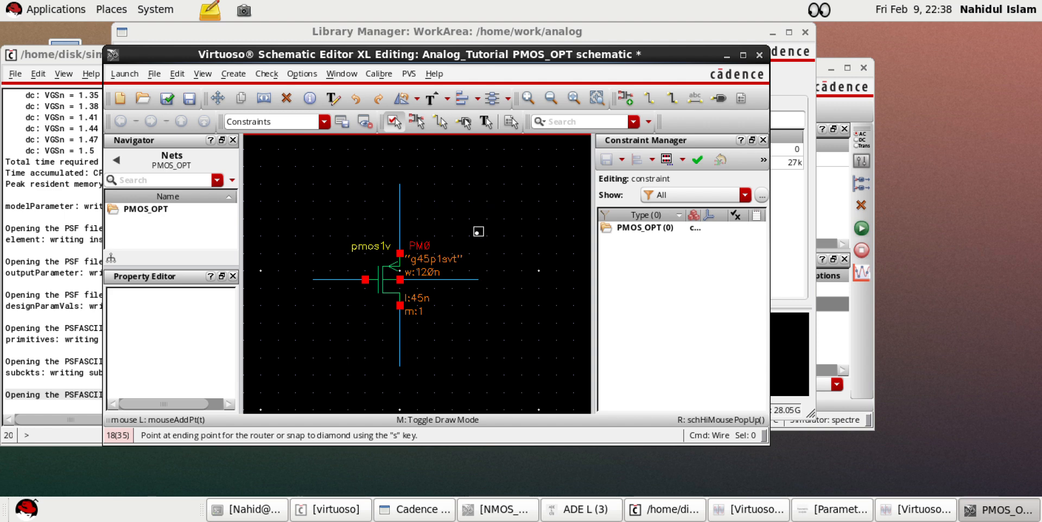
click(402, 212)
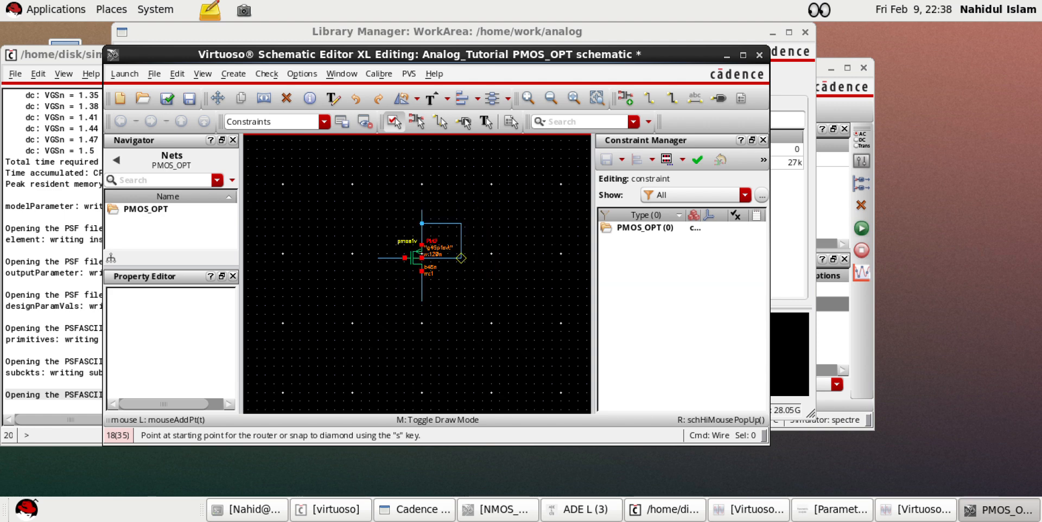
key(Escape)
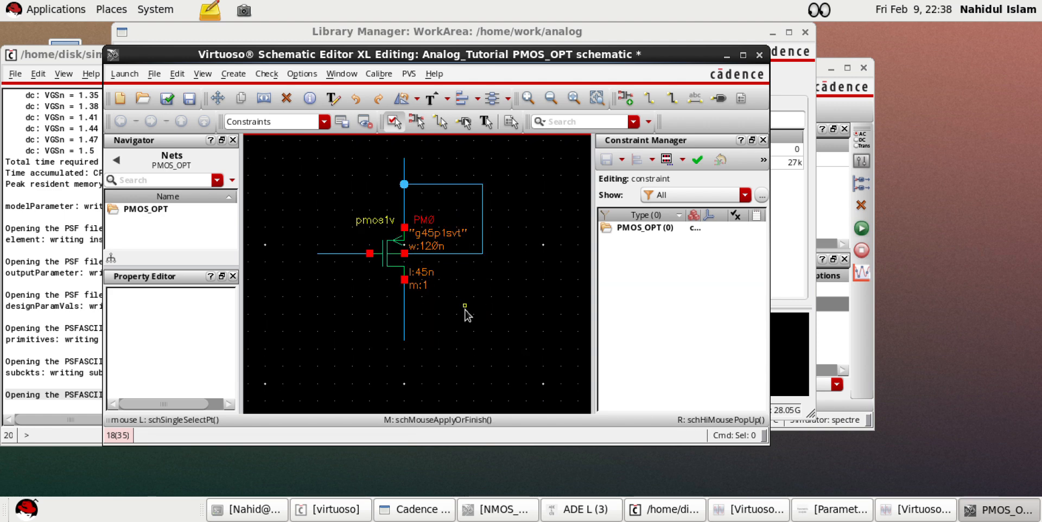
Place two analogLib vdc sources, one above the end of the gate wire and one on the drain side of the PMOS
key(i)
click(512, 91)
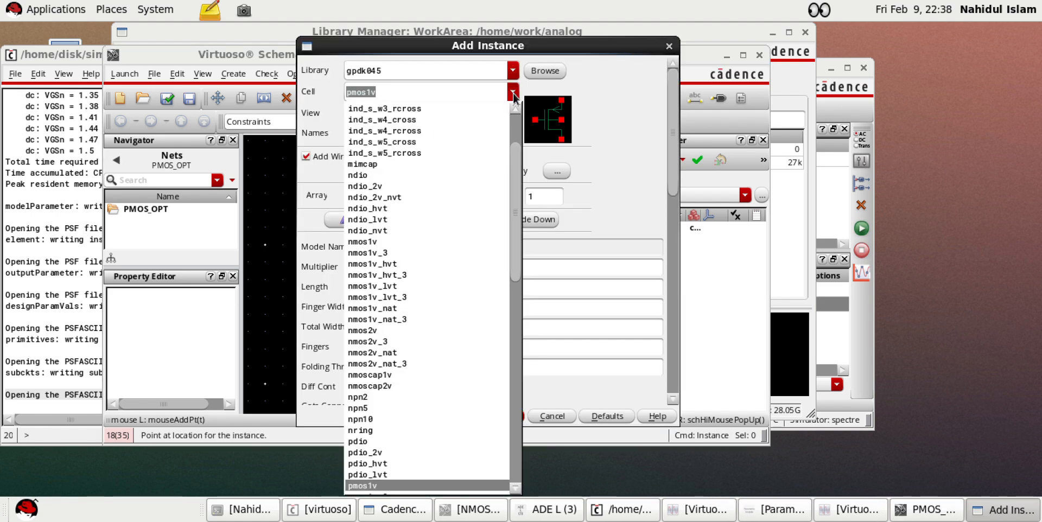
click(512, 92)
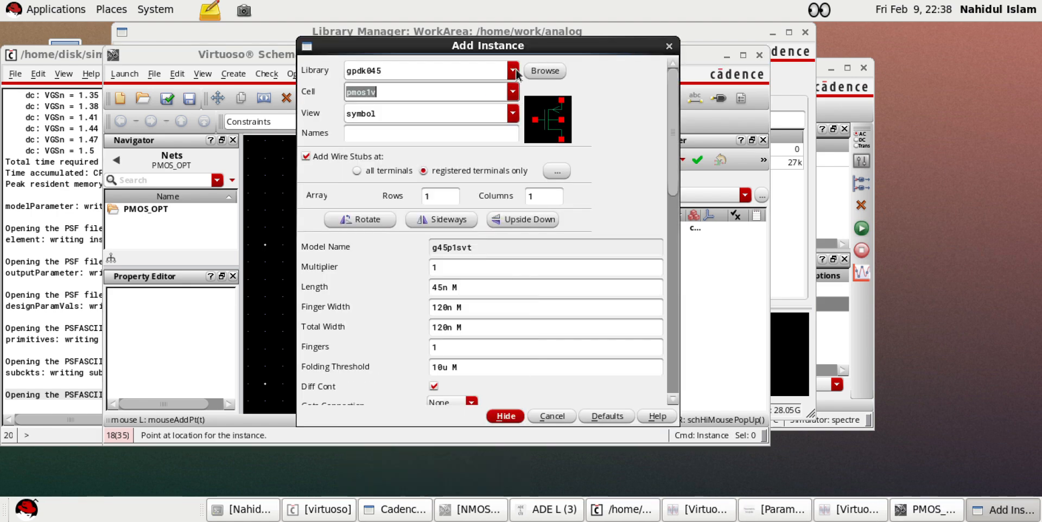
click(512, 70)
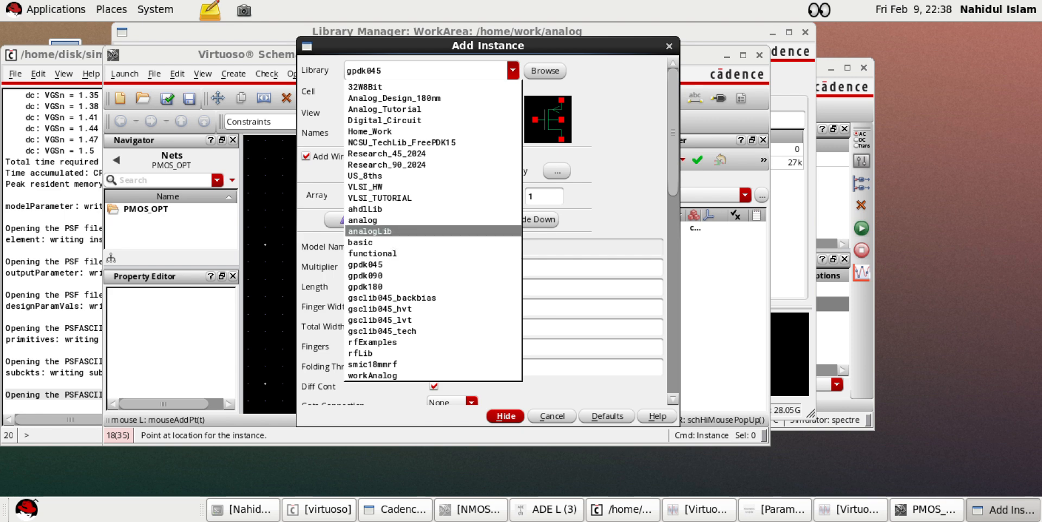
click(396, 231)
click(376, 94)
text(v)
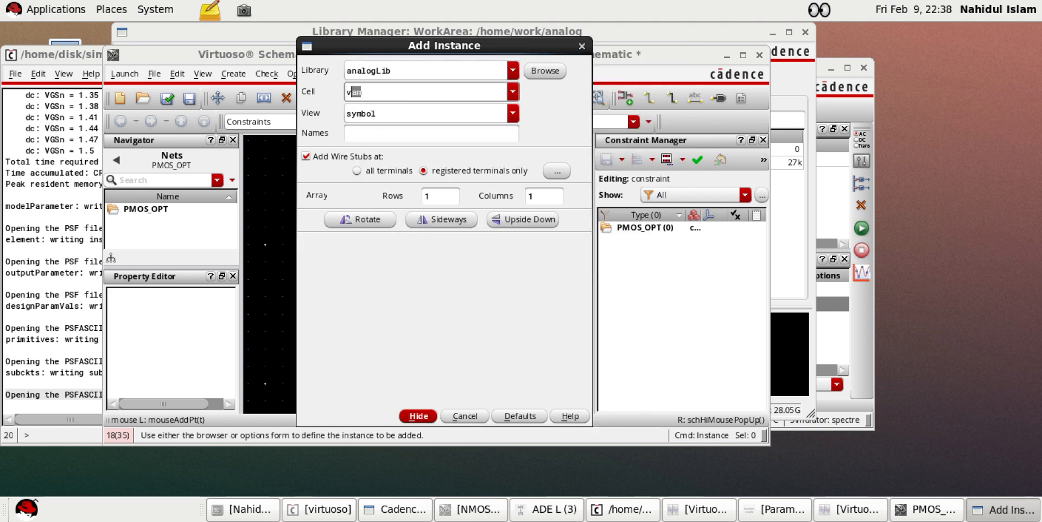
text(dc)
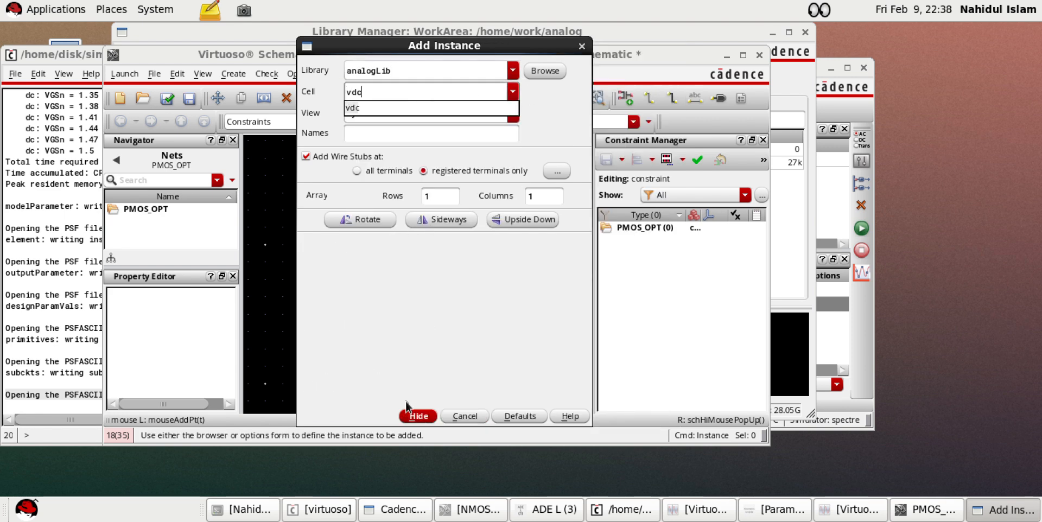
click(418, 417)
click(416, 417)
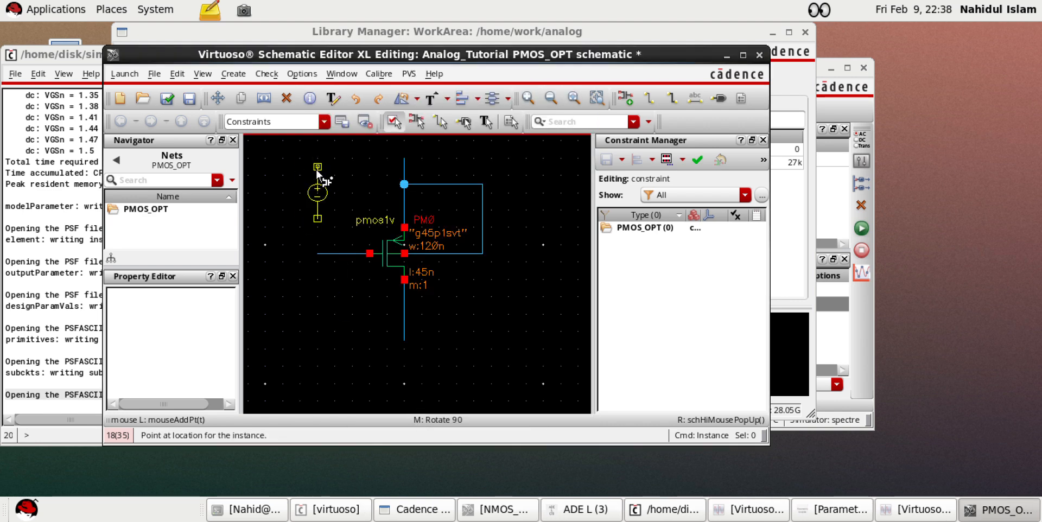
click(318, 171)
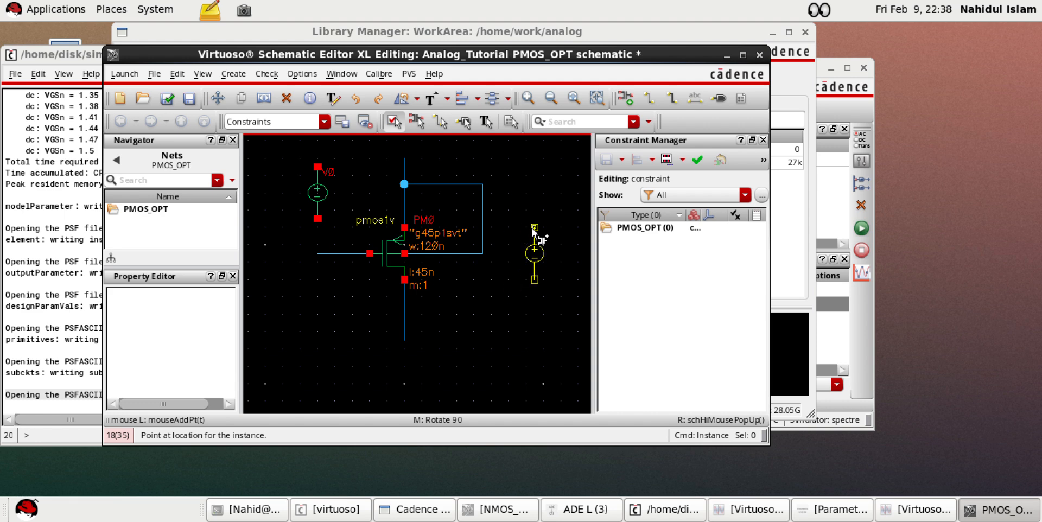
click(544, 222)
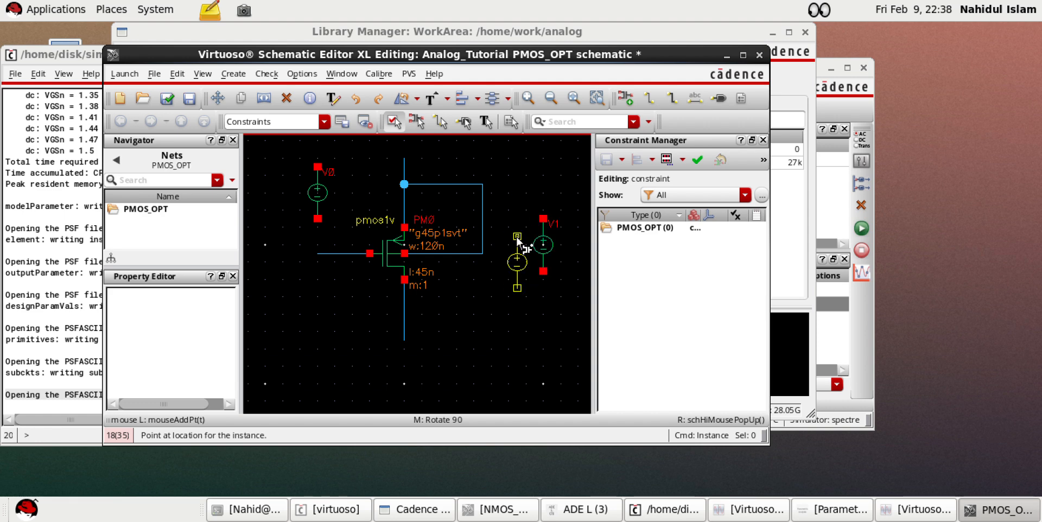
key(Escape)
Wire the negative terminal of V0 to the PMOS gate and the negative terminal of V1 to the drain
key(w)
click(317, 219)
click(319, 255)
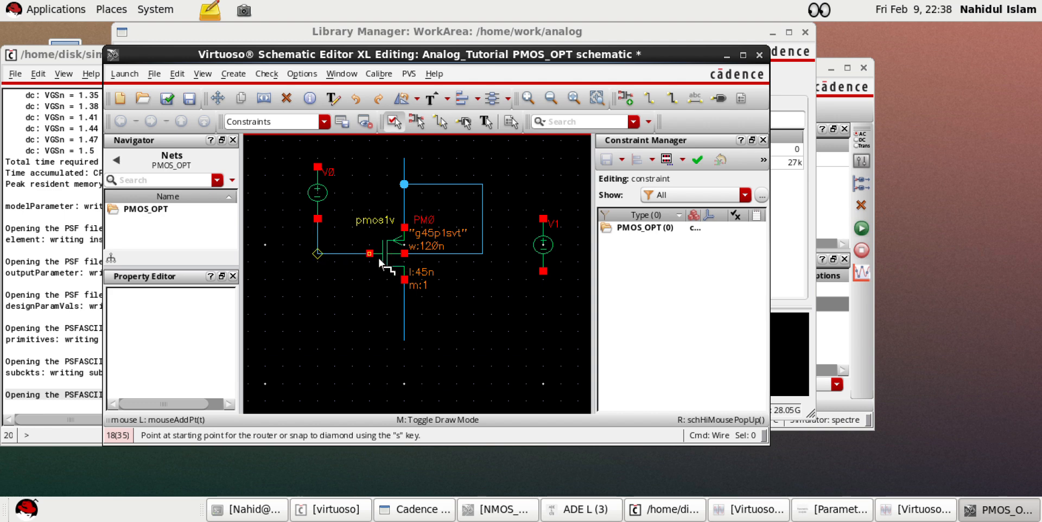
click(407, 336)
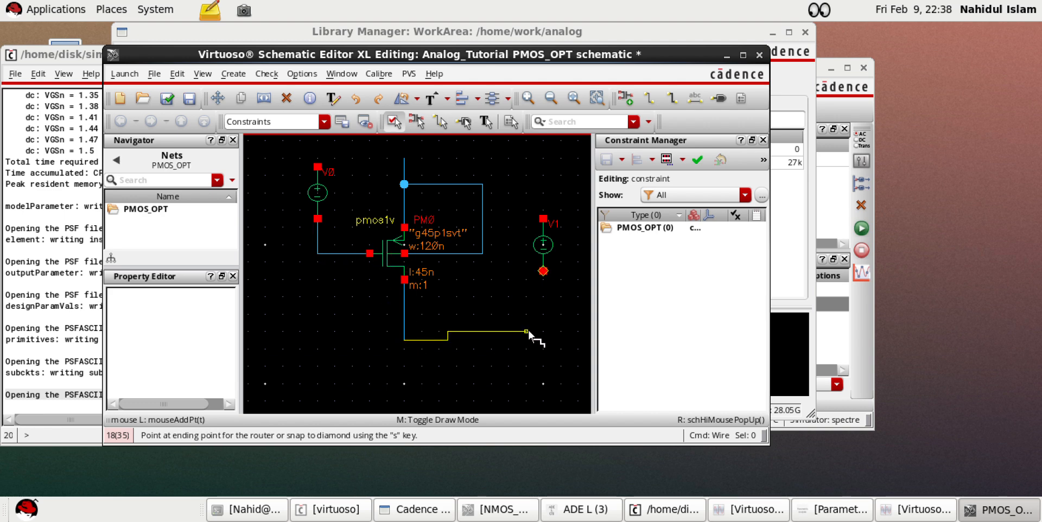
click(543, 276)
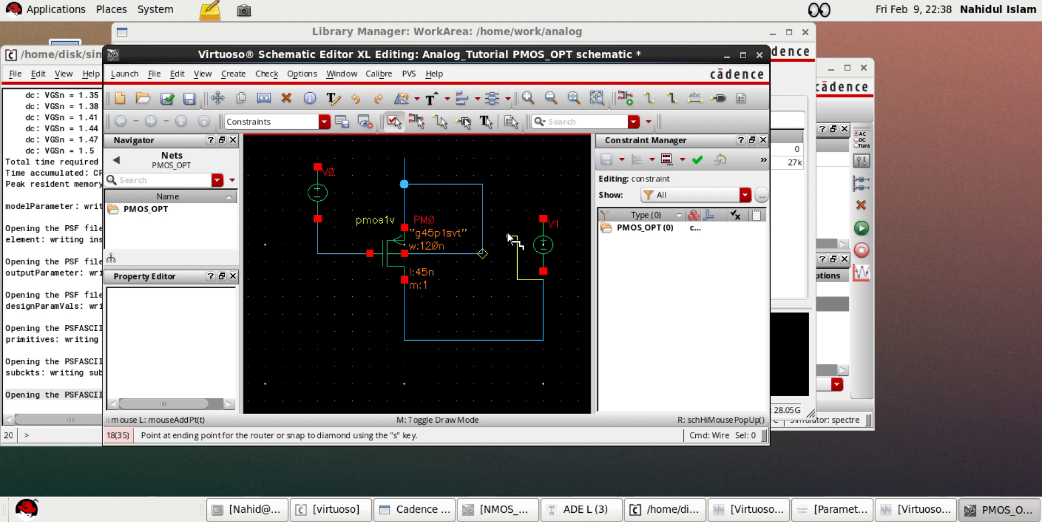
click(545, 272)
key(Escape)
Wire the positive terminals of V0 and V1 to the PMOS source line
scroll(455, 287, down, 1)
scroll(460, 233, up, 1)
key(w)
click(313, 227)
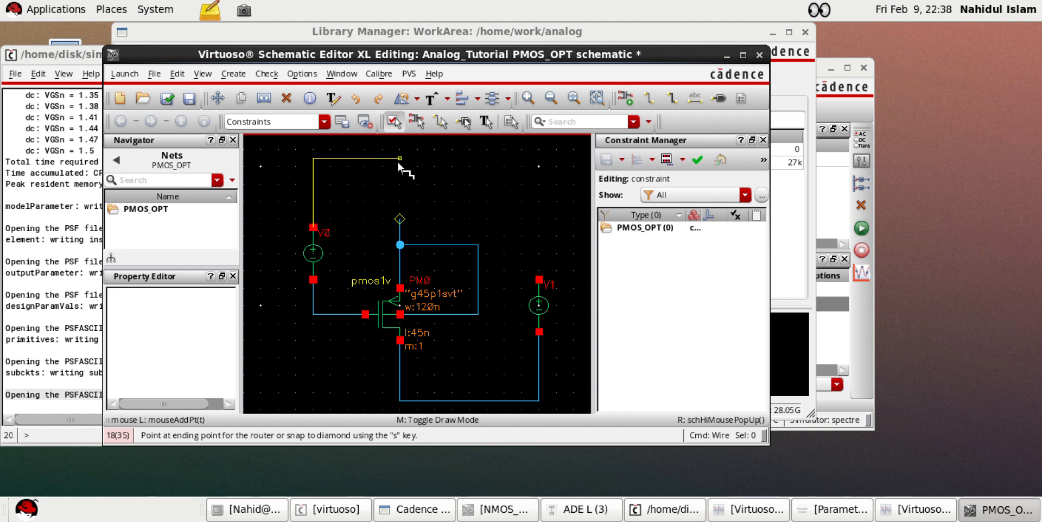
click(400, 219)
click(444, 159)
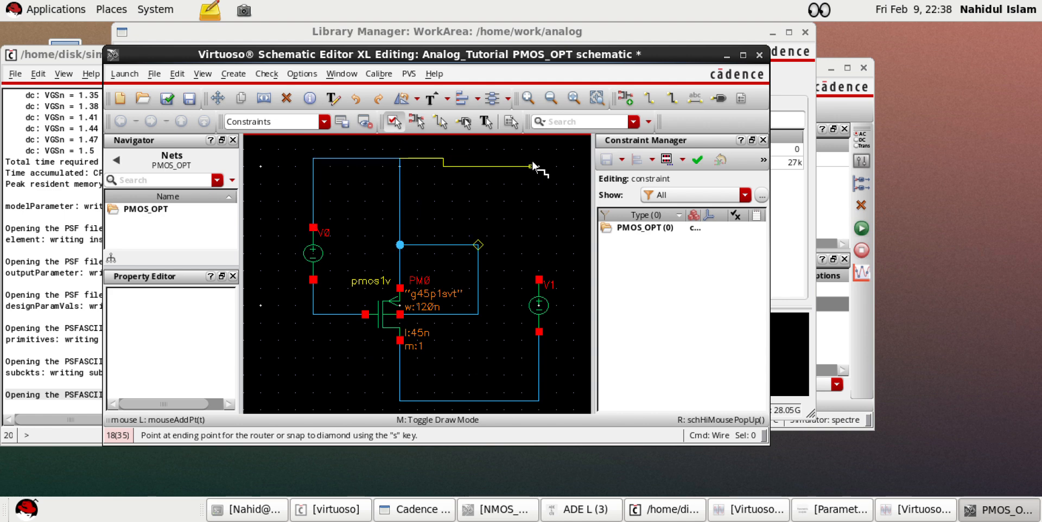
click(539, 279)
key(Escape)
Place an analogLib gnd symbol rotated 180° on the upper source wire, and check and save the schematic
ctrl+scroll(455, 215, down, 1)
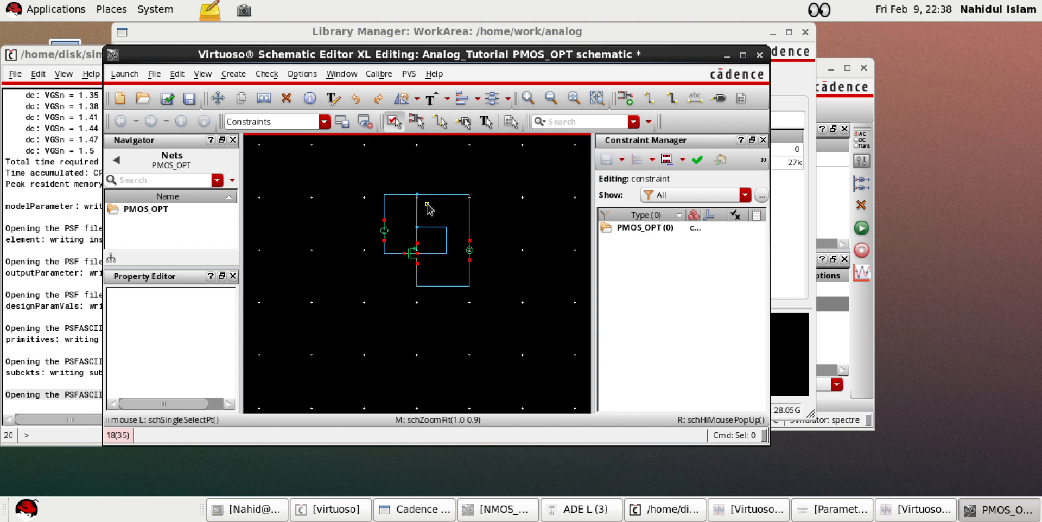
ctrl+scroll(429, 206, up, 1)
text(i)
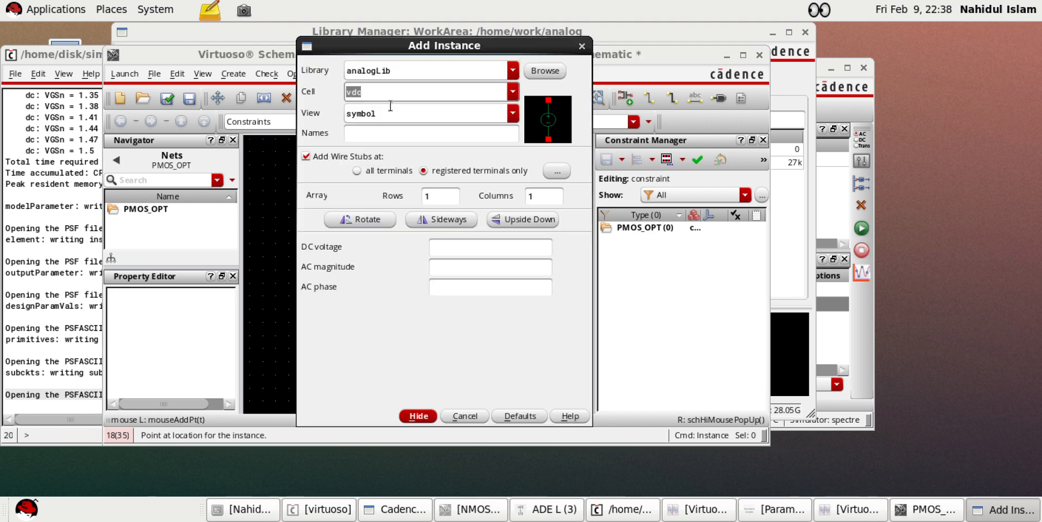
text(gnd)
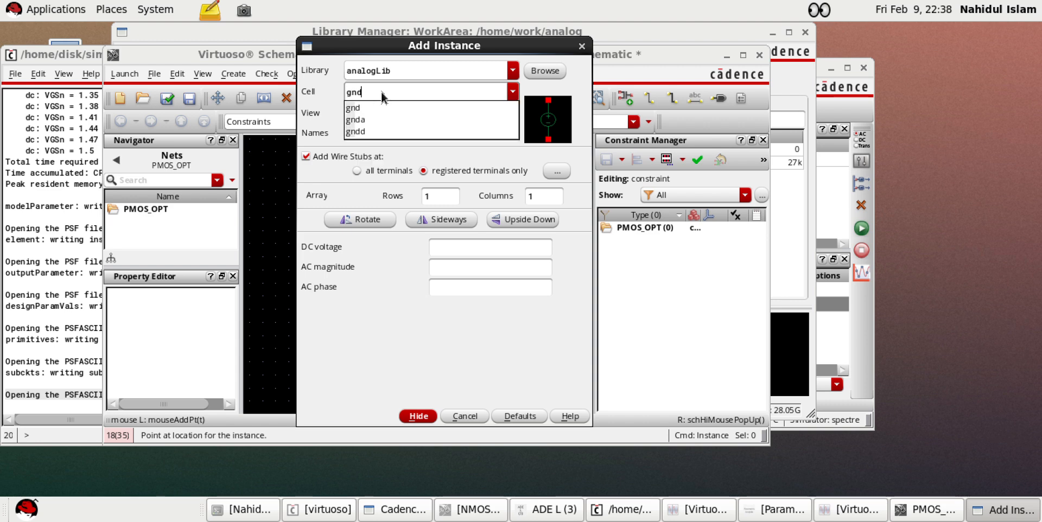
click(559, 110)
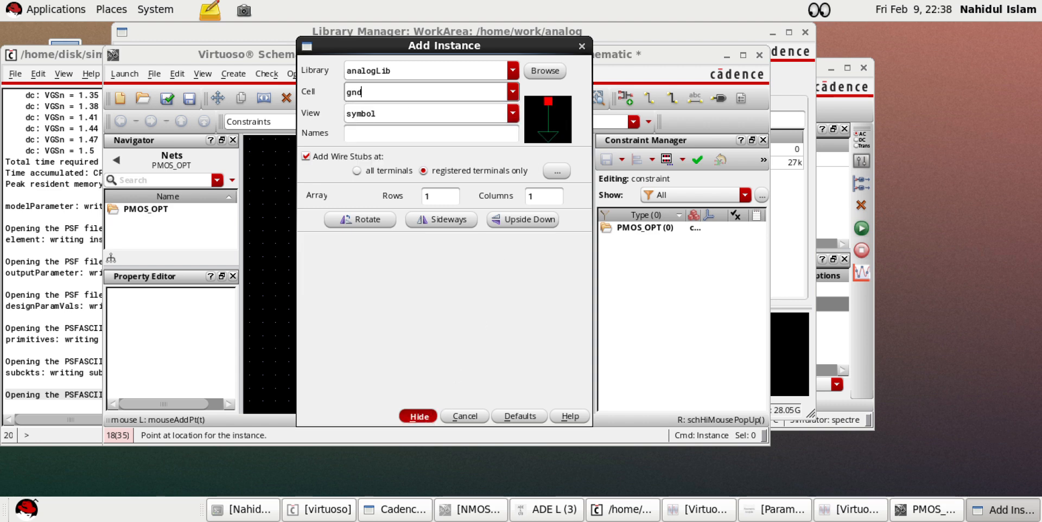
click(418, 417)
key(r)
key(r)
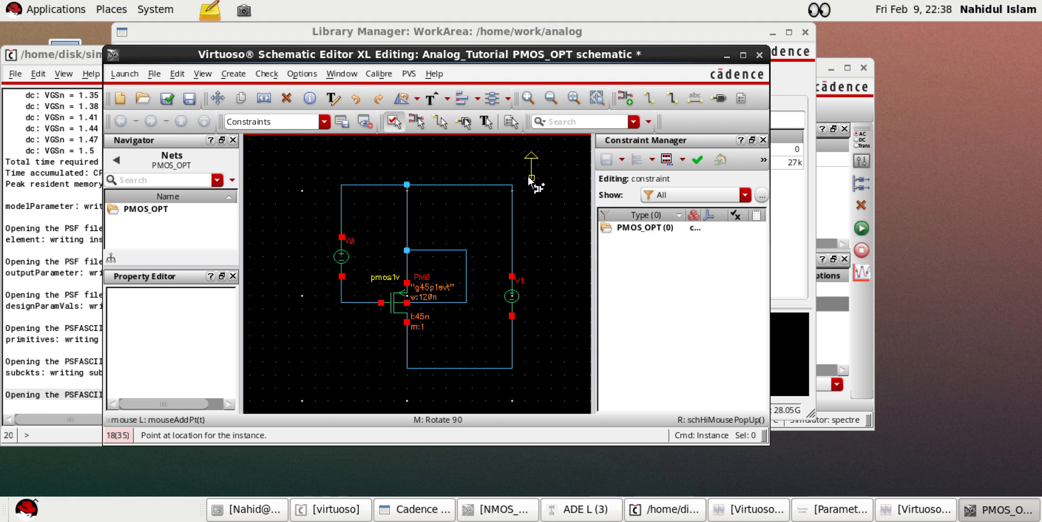
click(499, 184)
key(Escape)
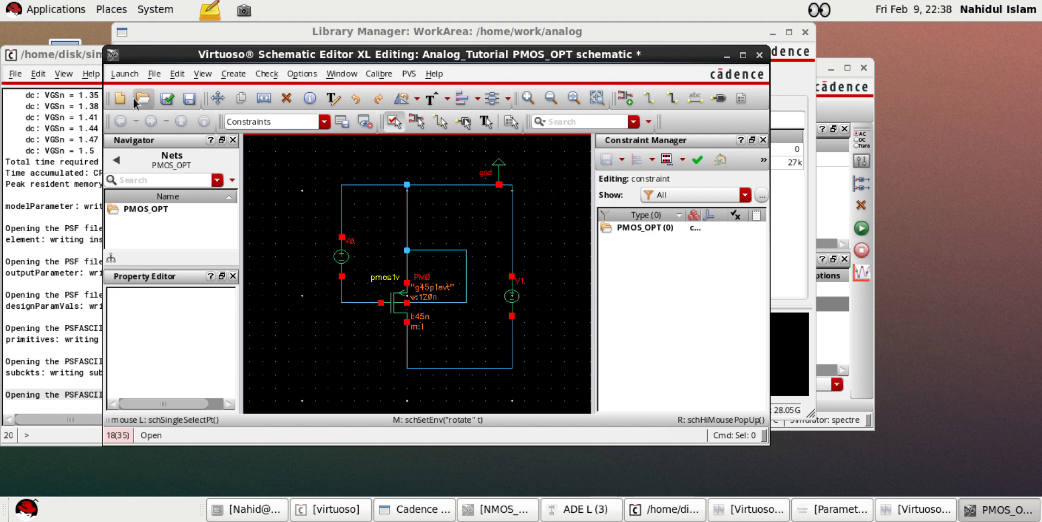
click(168, 102)
Set the DC voltage of the gate source V0 to the variable VGSp
click(341, 257)
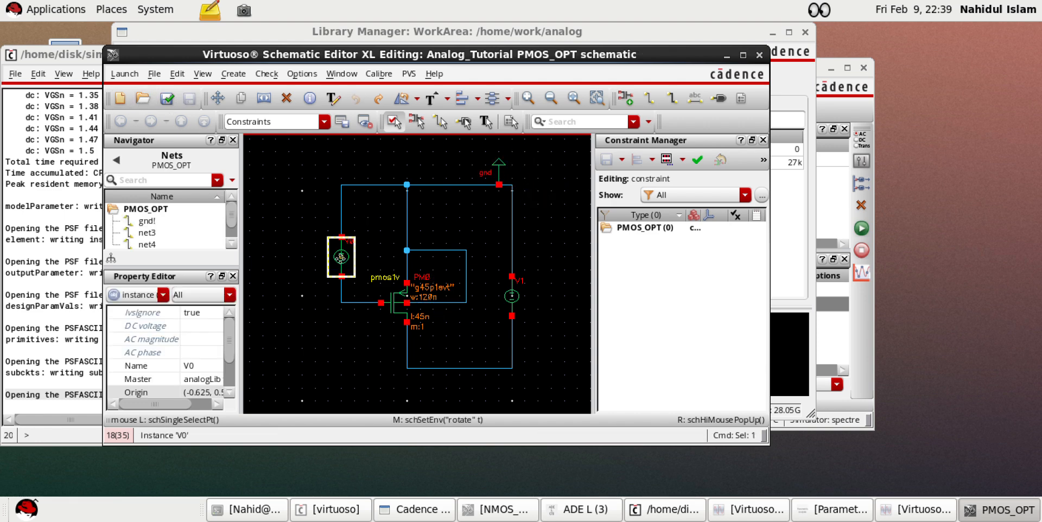
key(q)
click(455, 340)
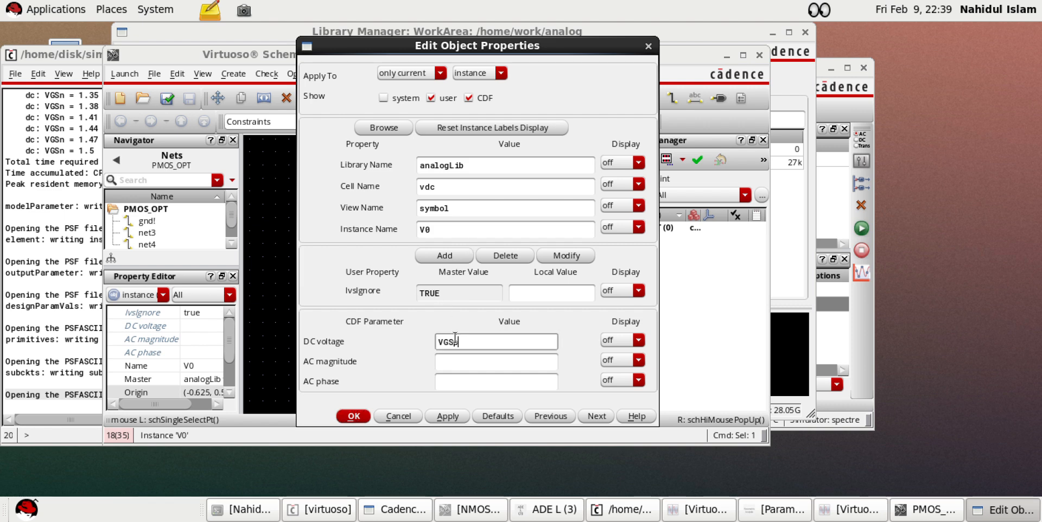
text(VGSp)
key(Return)
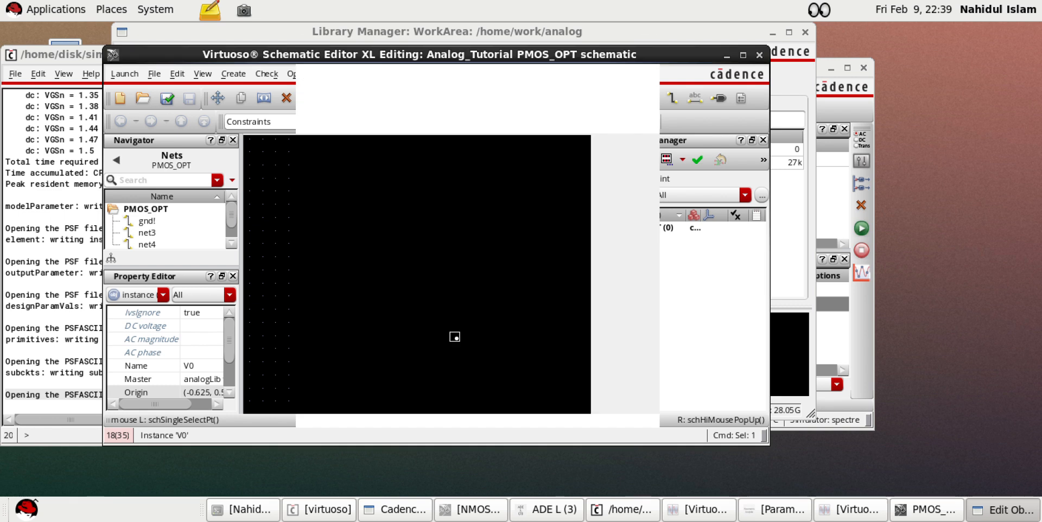
Set the DC voltage of the drain-side source V1 to the variable VDD
click(523, 292)
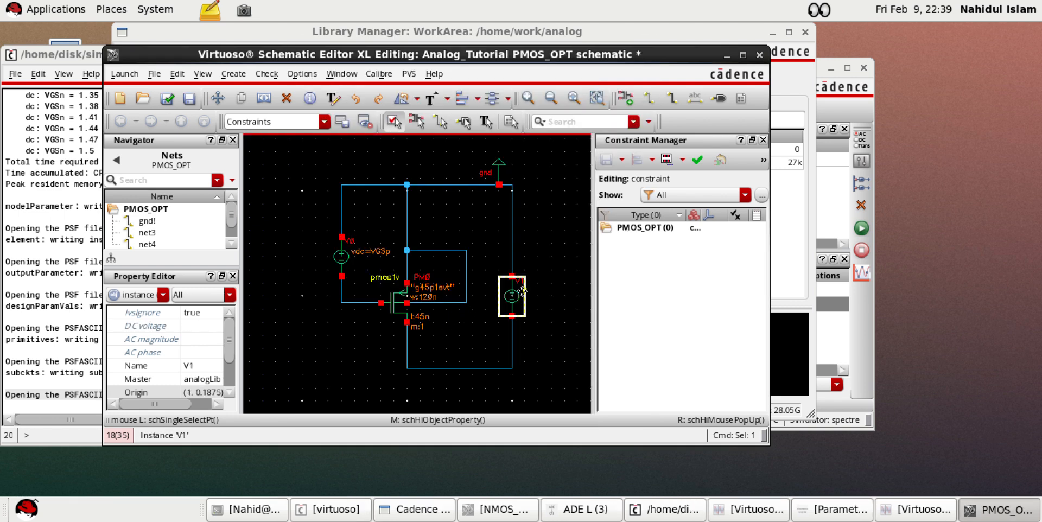
key(q)
click(464, 341)
text(VDD)
key(Return)
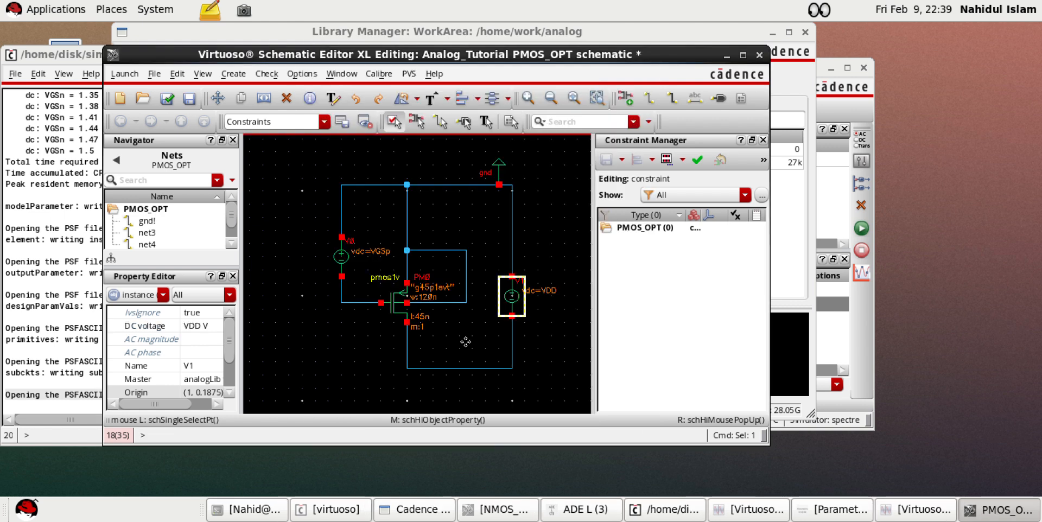
click(463, 245)
Parameterize the PMOS transistor with length Lp and finger width Wp
click(389, 307)
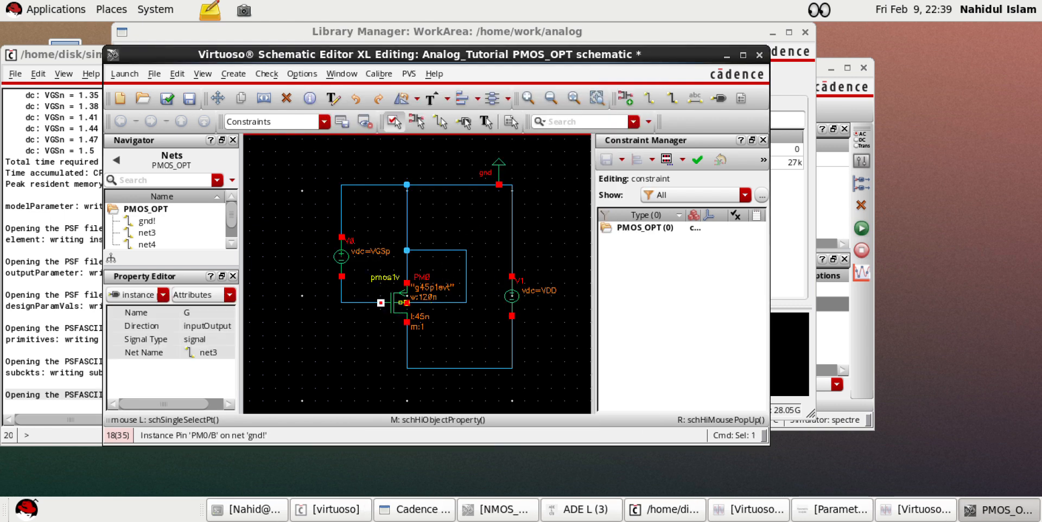
key(q)
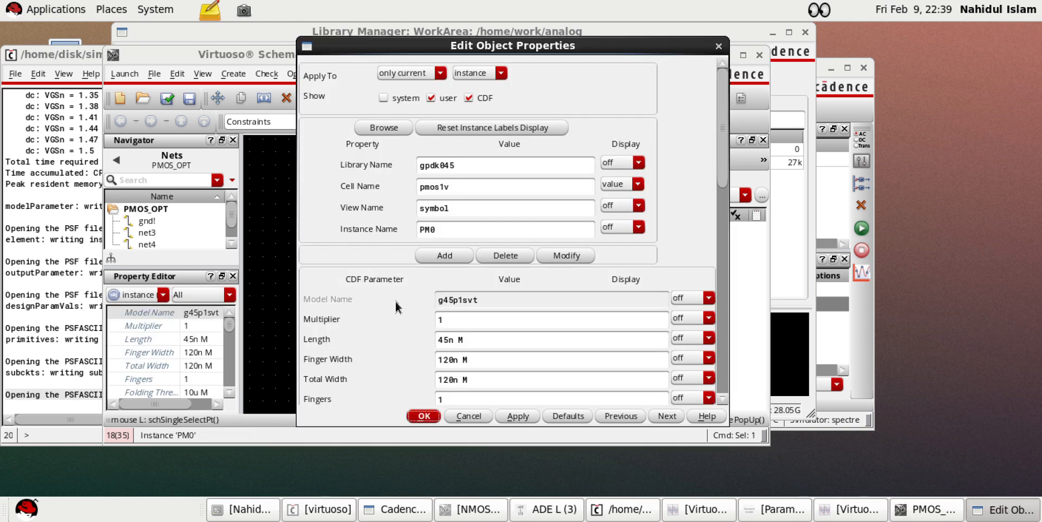
click(449, 340)
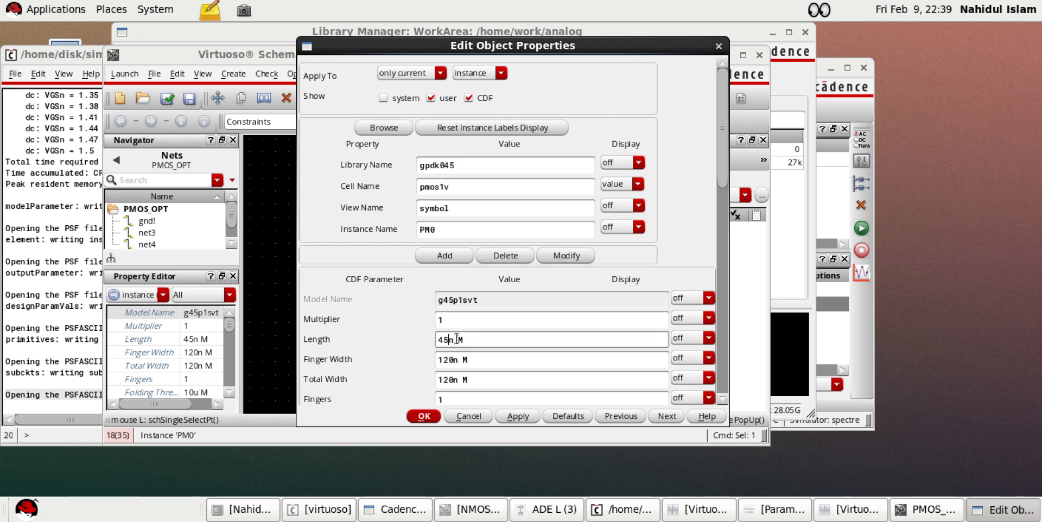
scroll(456, 339, down, 2)
drag(452, 297, 440, 297)
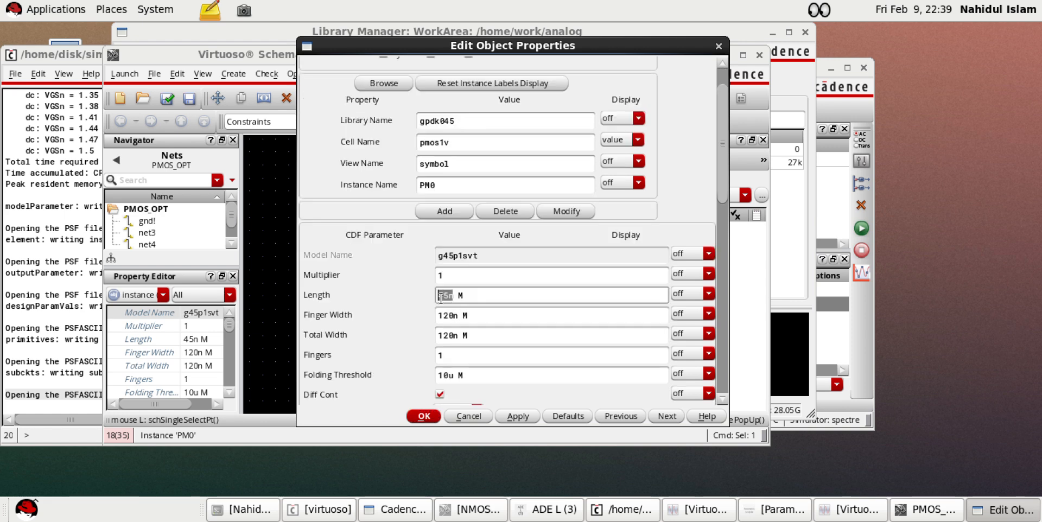
text(1p)
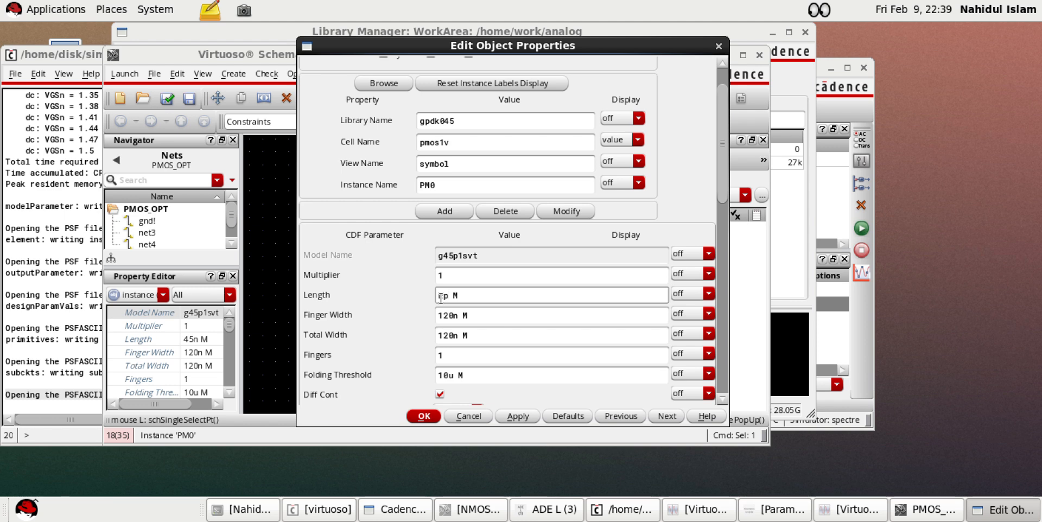
drag(459, 315, 429, 318)
text(W)
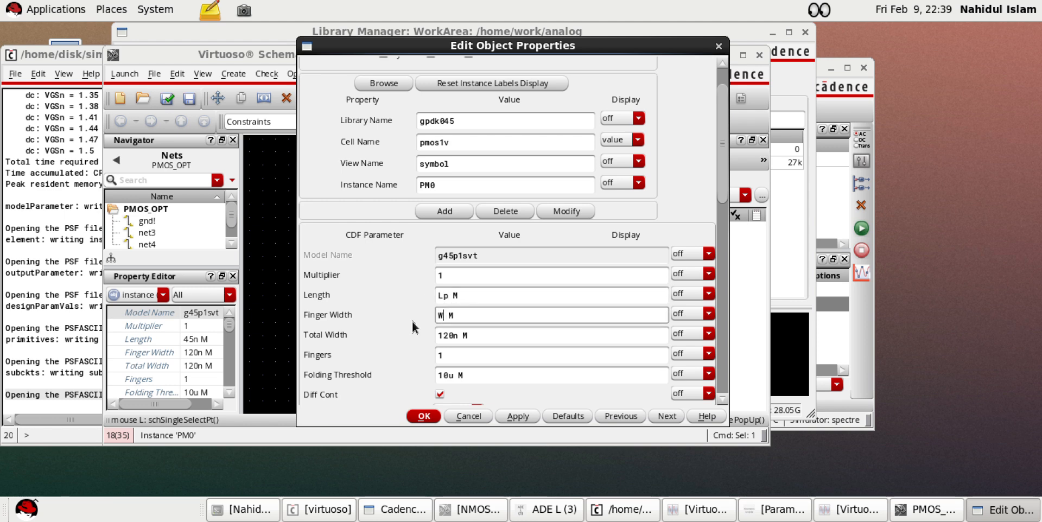
text(p)
click(516, 416)
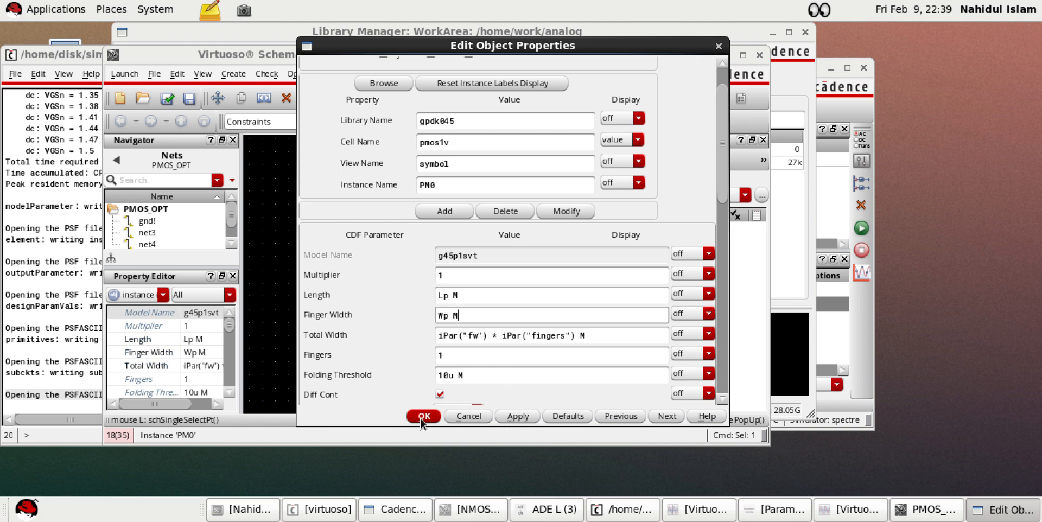
click(424, 416)
click(462, 334)
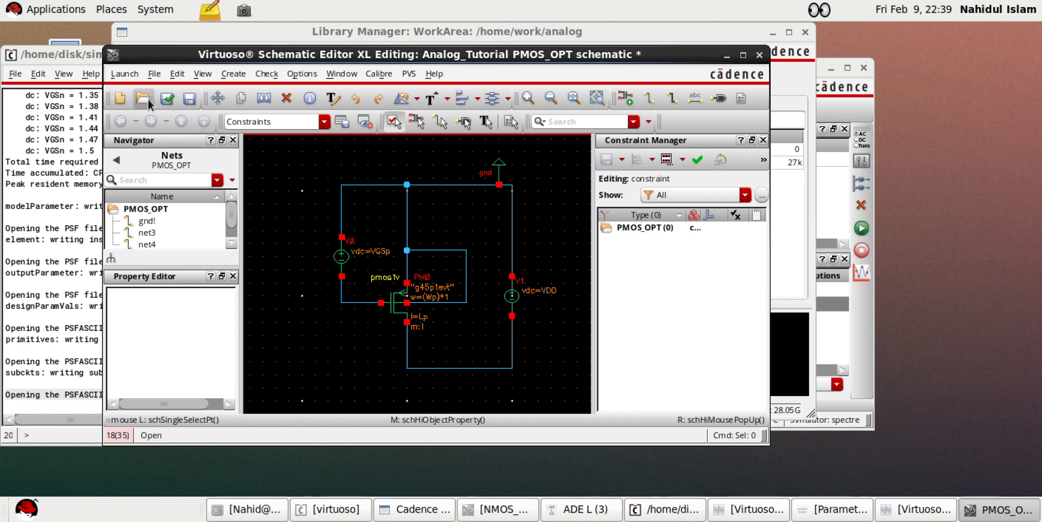
Check and save the PMOS_OPT schematic and launch ADE L for it
click(167, 98)
click(125, 73)
click(129, 99)
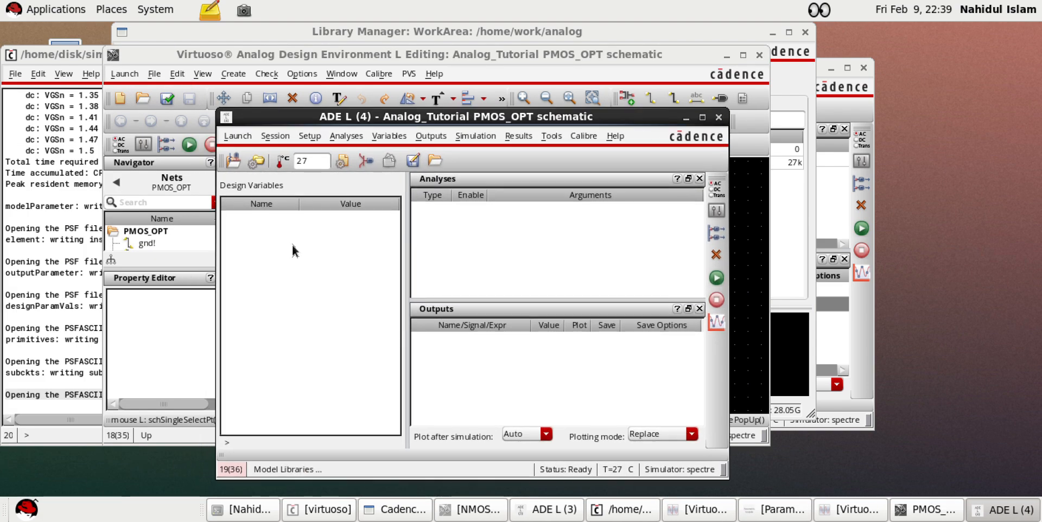
Copy the design variables from the cellview and move Wp directly below Lp in the list
right_click(291, 246)
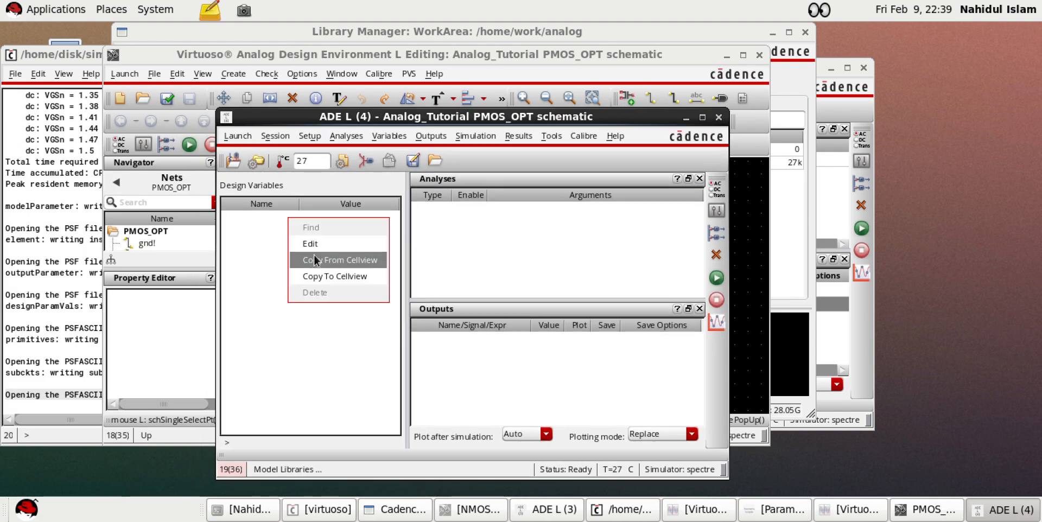
click(314, 260)
click(314, 216)
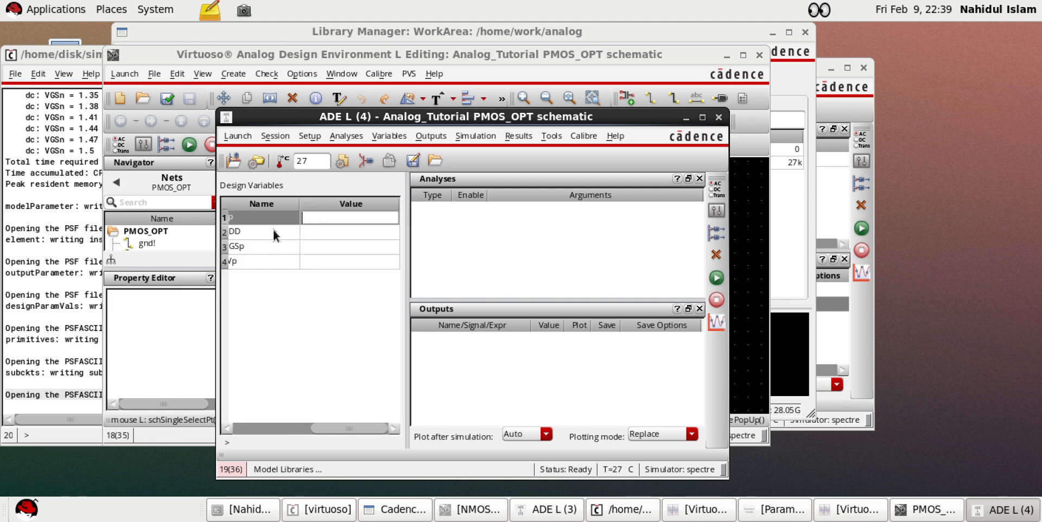
drag(261, 262, 256, 226)
Set the design variables Lp to 45n and Wp to 2.5u
double_click(350, 216)
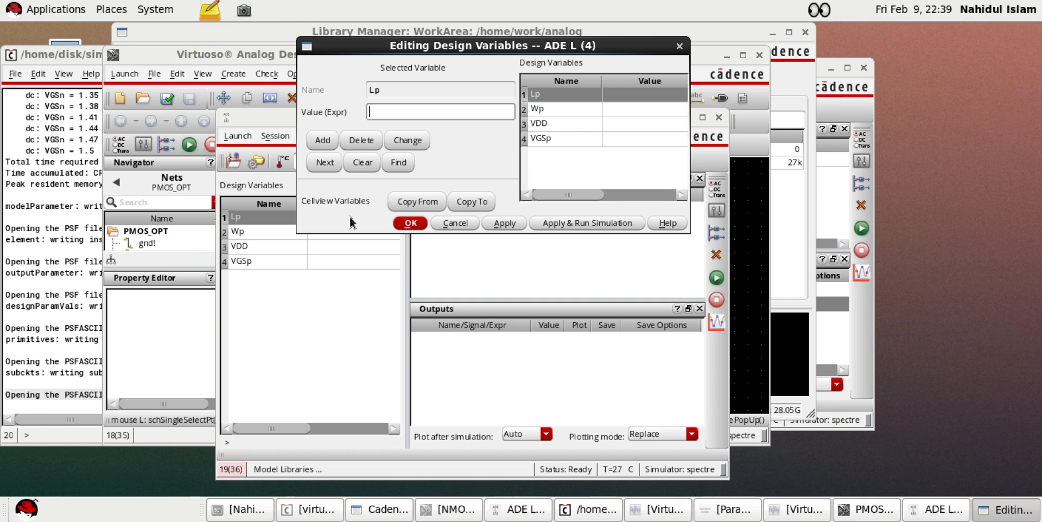
text(45n)
key(Return)
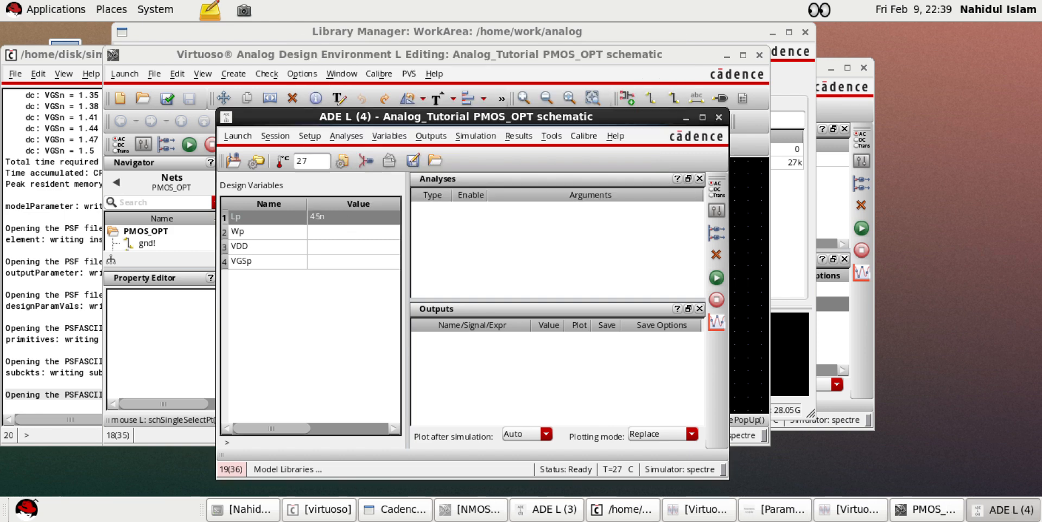
double_click(344, 232)
text(2)
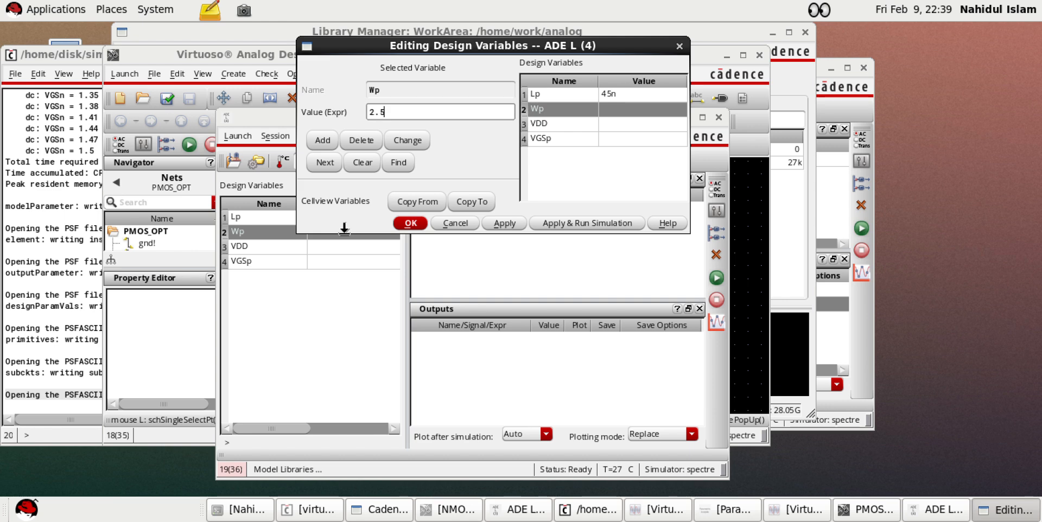
text(.5)
key(Return)
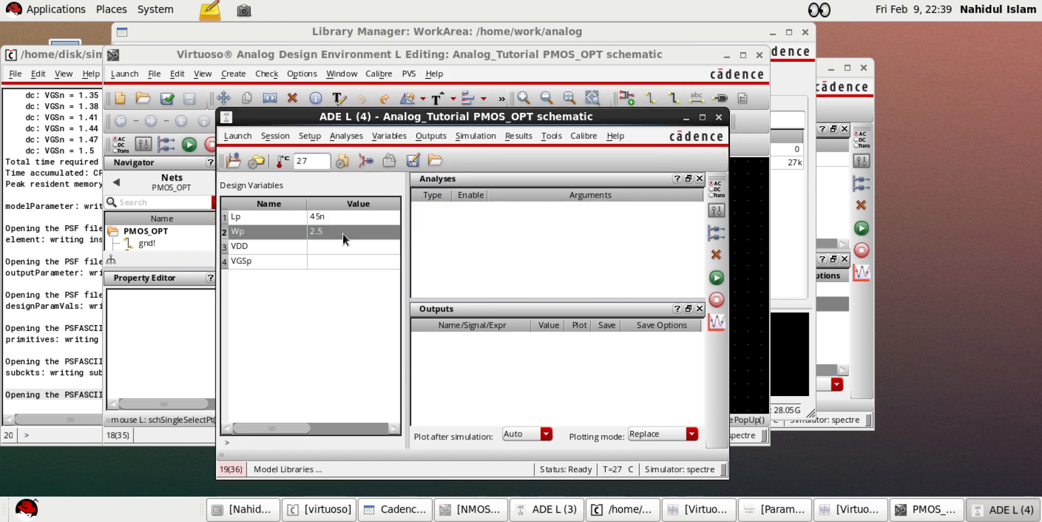
double_click(344, 231)
click(399, 112)
key(Return)
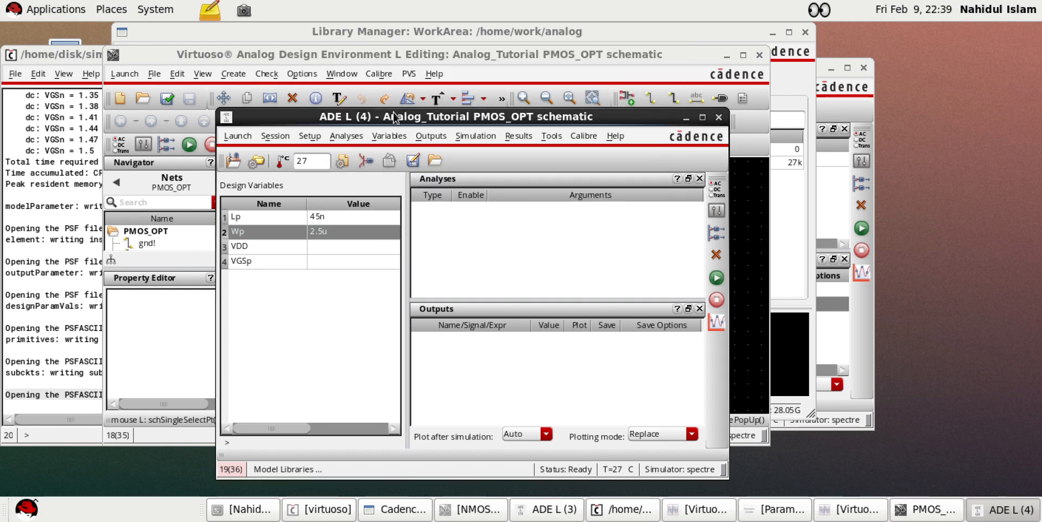
double_click(316, 233)
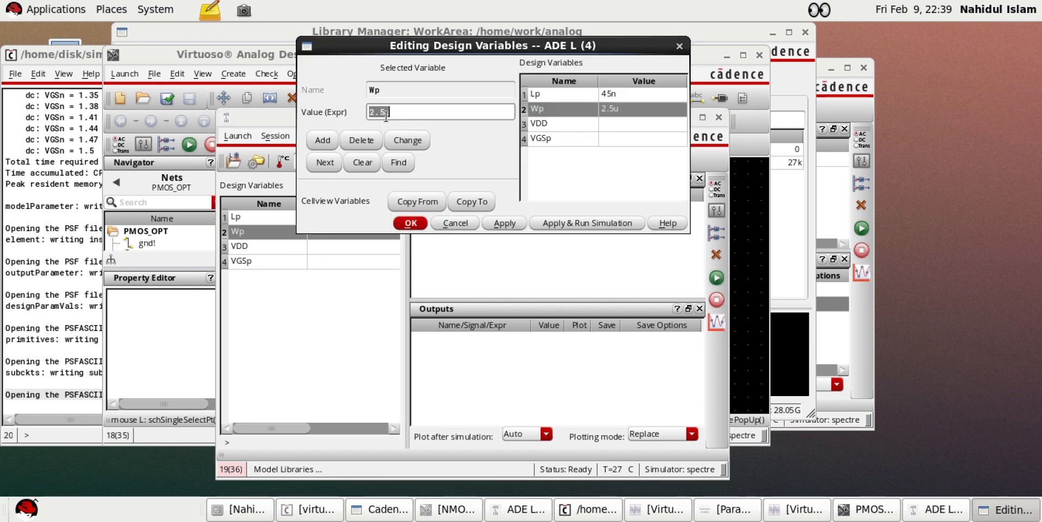
click(411, 223)
Set the design variables VDD to 1.5 and VGSp to 0.5
double_click(351, 247)
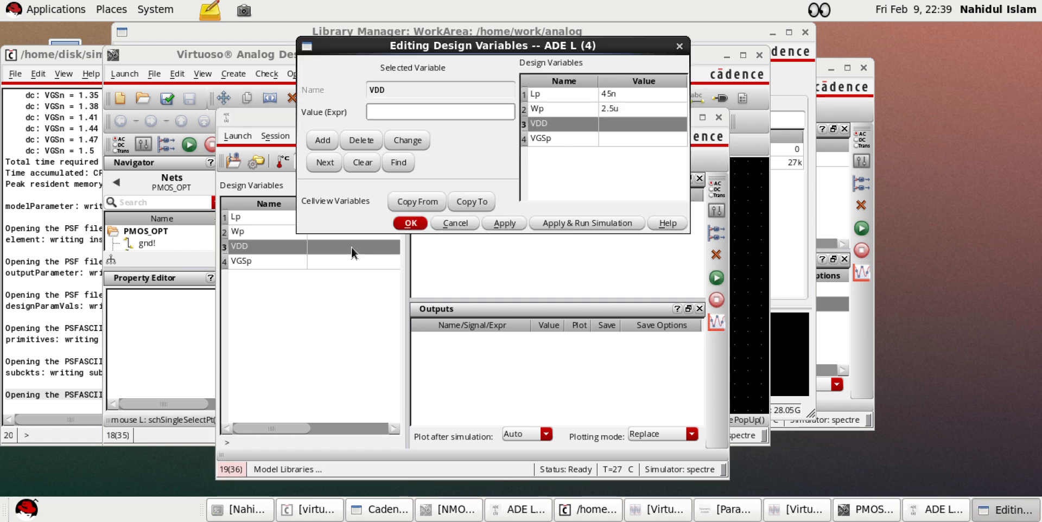
text(1.5)
key(Return)
double_click(325, 262)
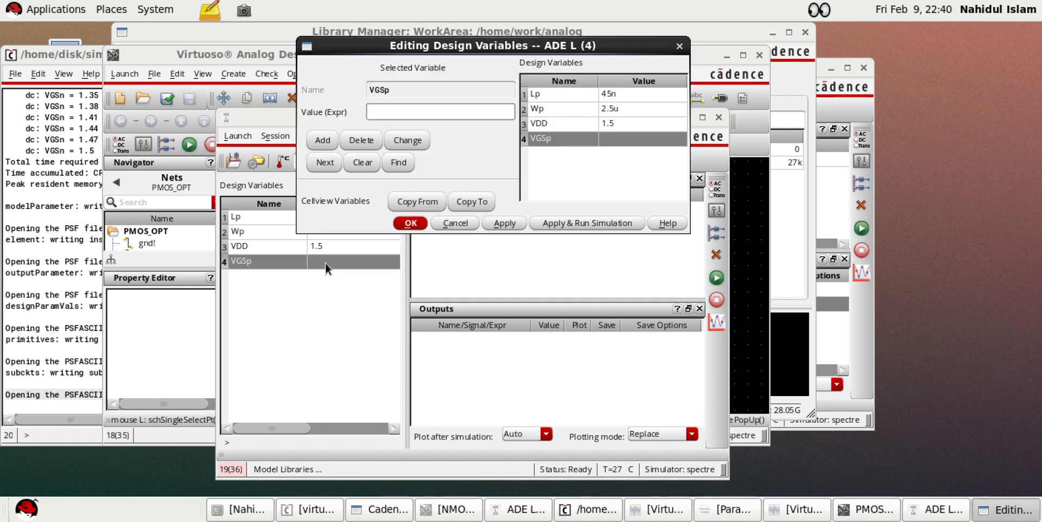
text(0.5)
key(Return)
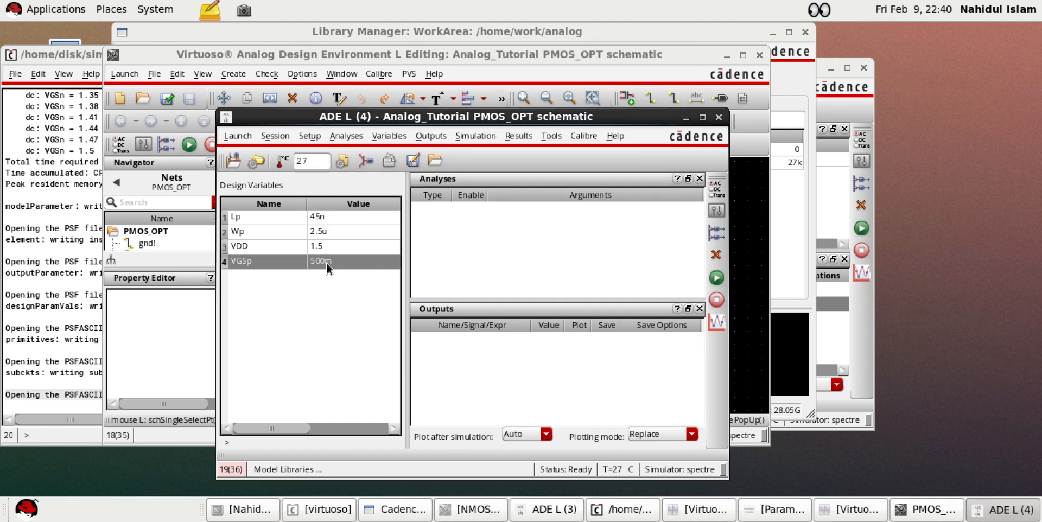
Add a dc analysis that sweeps the design variable VGSp from 0 to 1.5
right_click(525, 235)
click(537, 240)
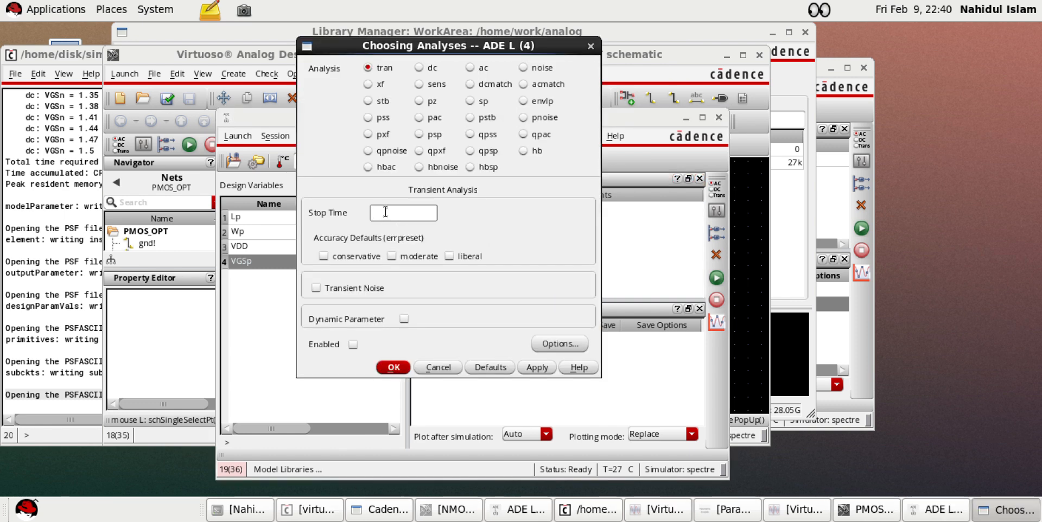
click(430, 67)
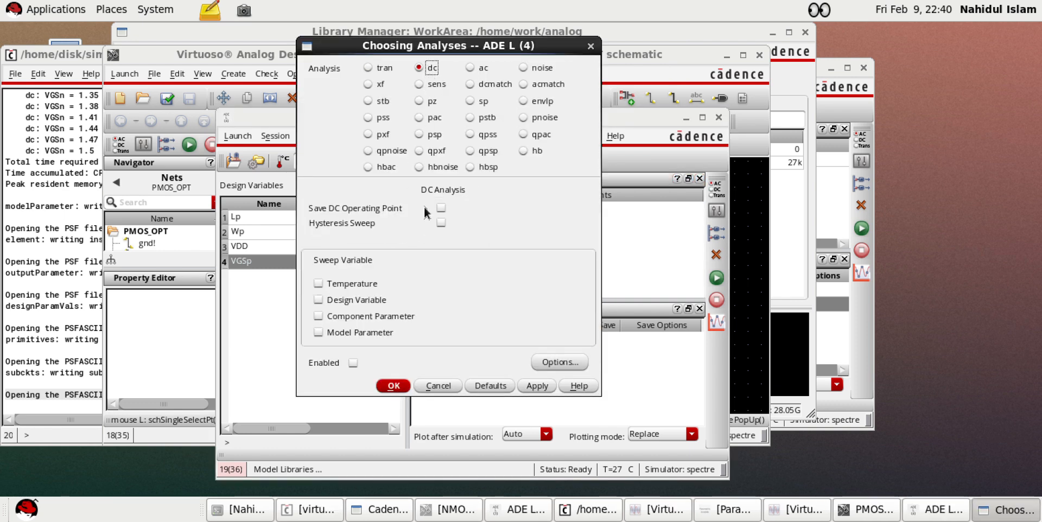
click(356, 302)
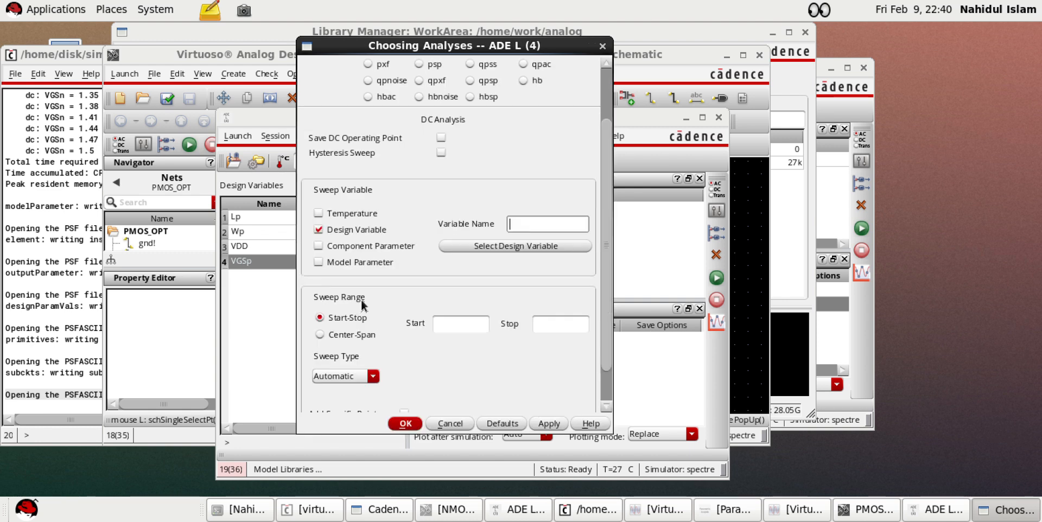
click(514, 245)
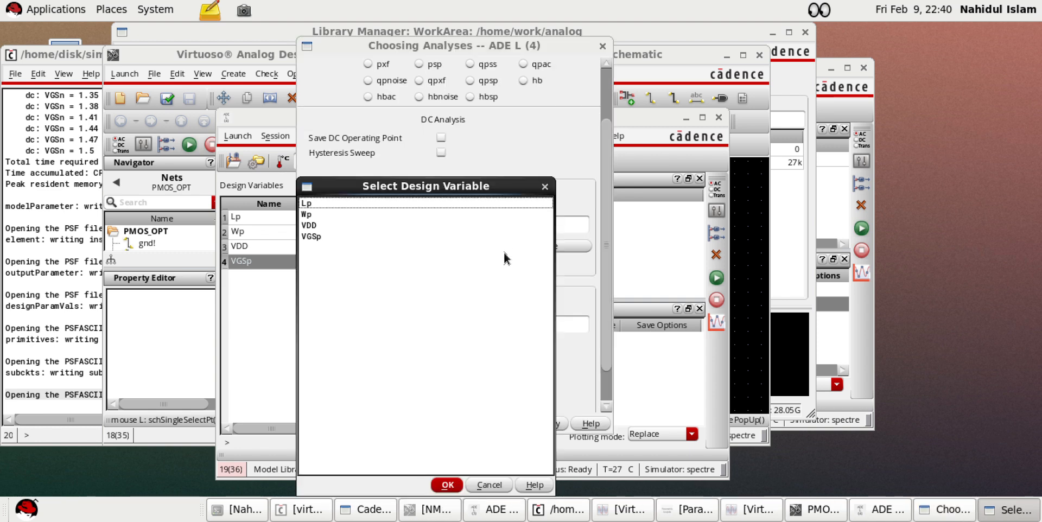
click(312, 236)
click(446, 485)
click(471, 324)
click(545, 329)
text(1.5)
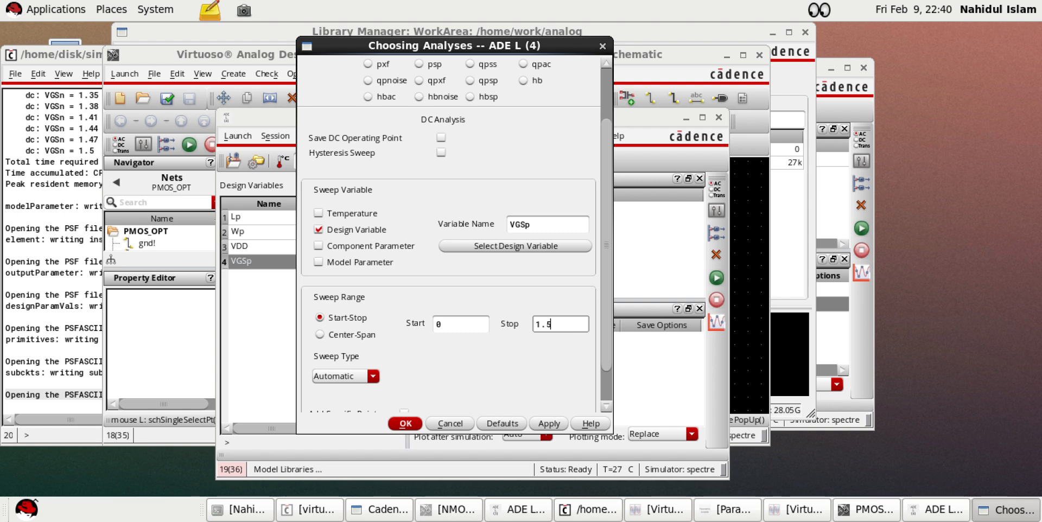
key(Return)
Add /home/work/analog/Data/scsPMOS.scs as an enabled stimulus file in the simulation files setup
click(310, 136)
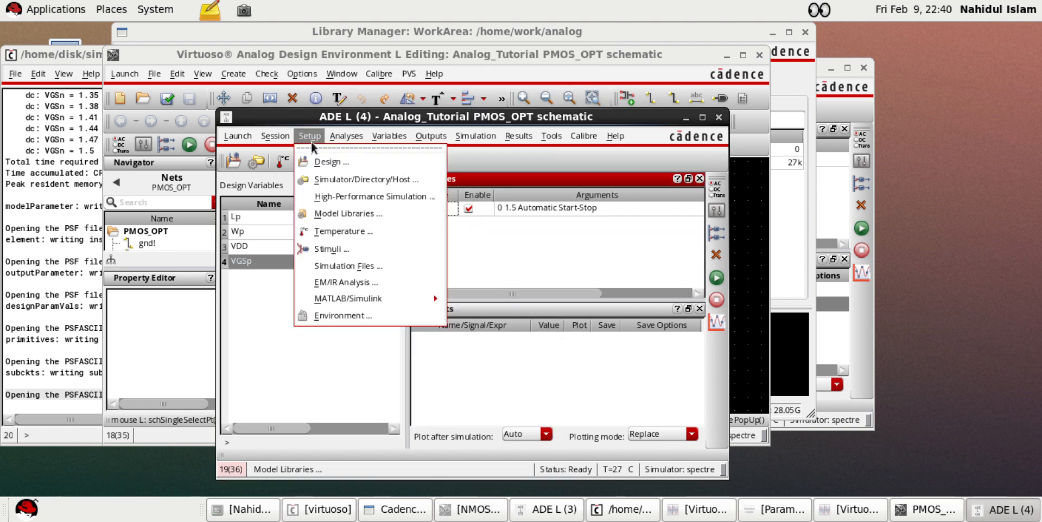
click(338, 265)
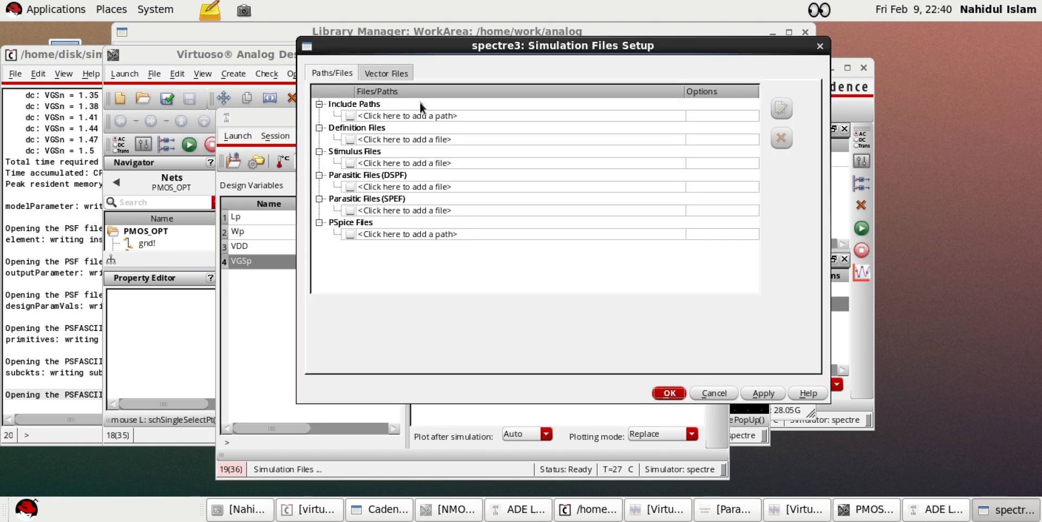
click(352, 163)
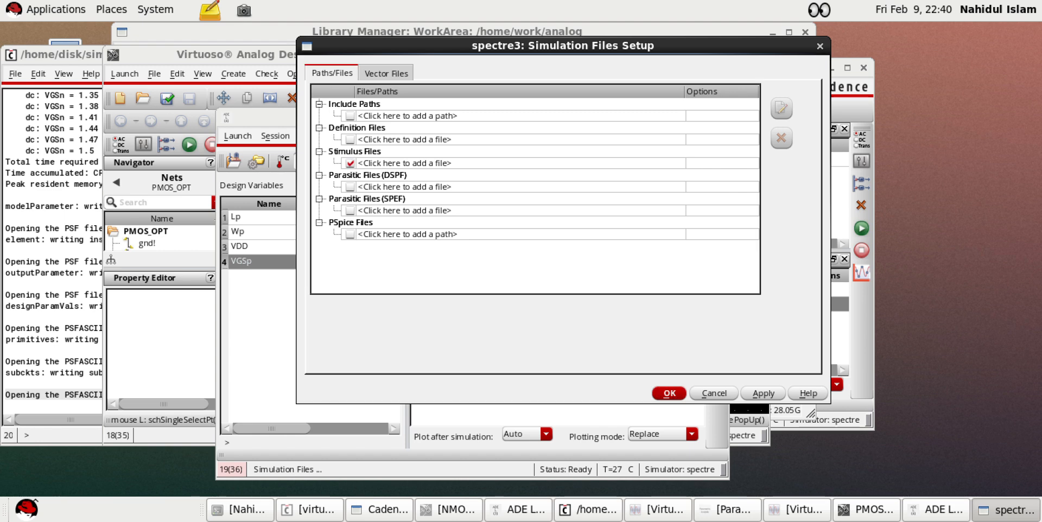
click(432, 163)
click(669, 163)
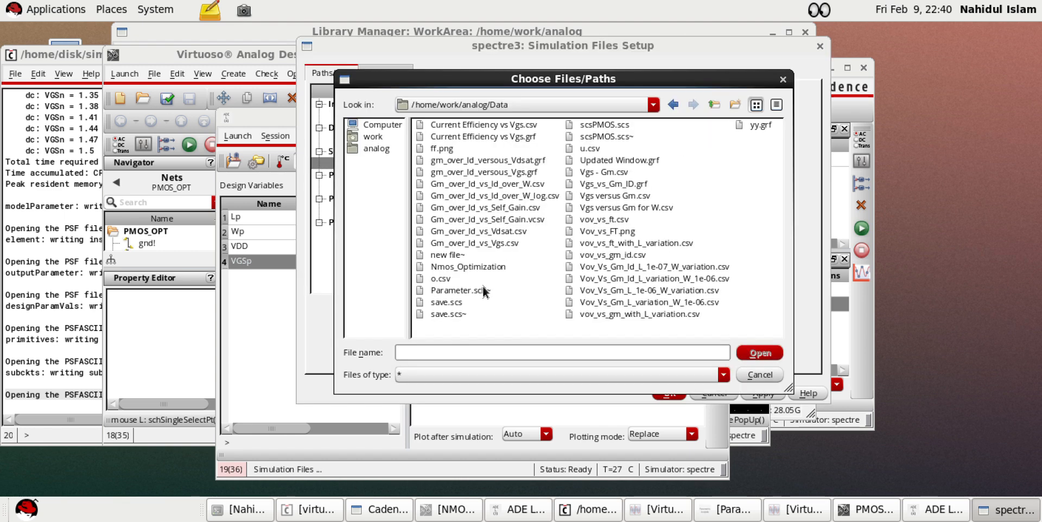
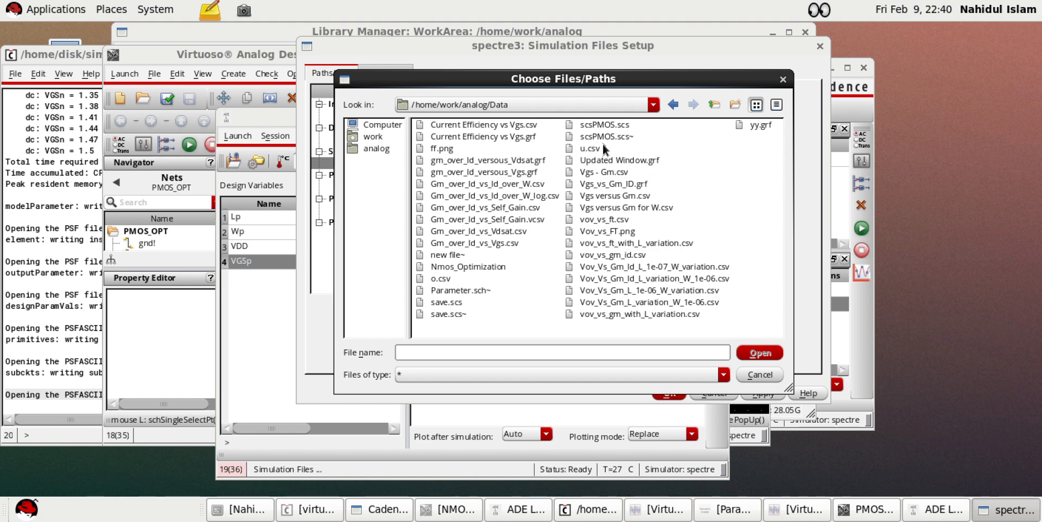
click(603, 126)
click(750, 353)
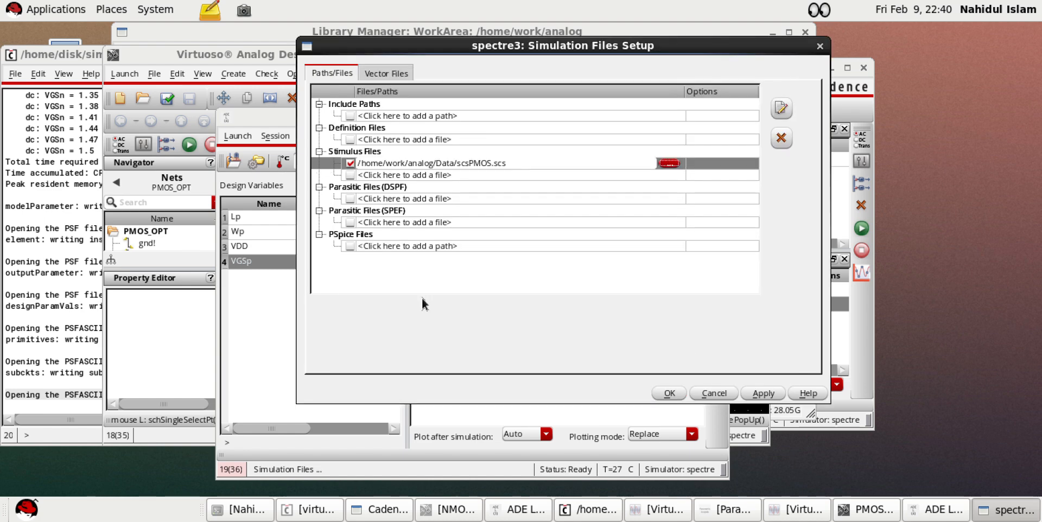
click(671, 394)
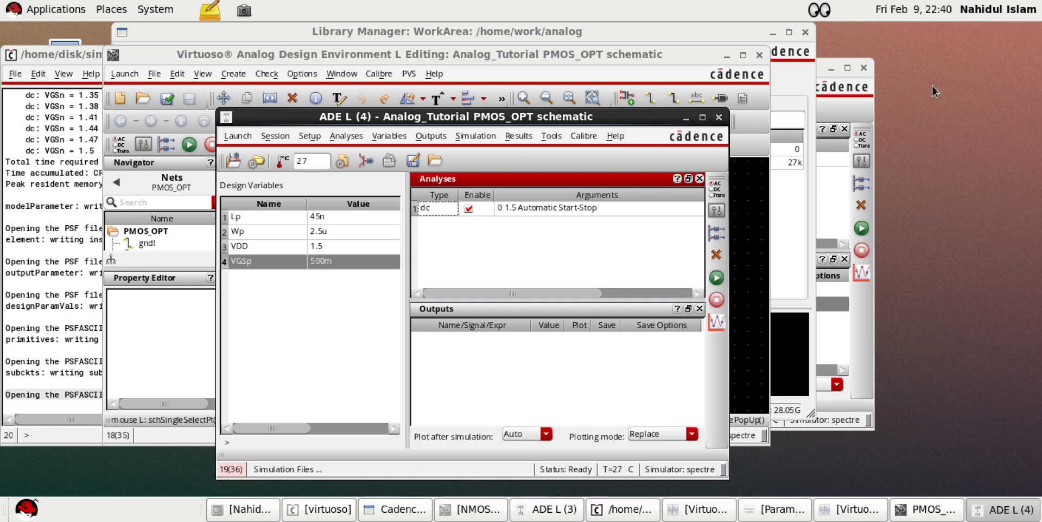
Minimize the PMOS_OPT schematic, the Library Manager and the NMOS_OPT simulation log windows
click(968, 125)
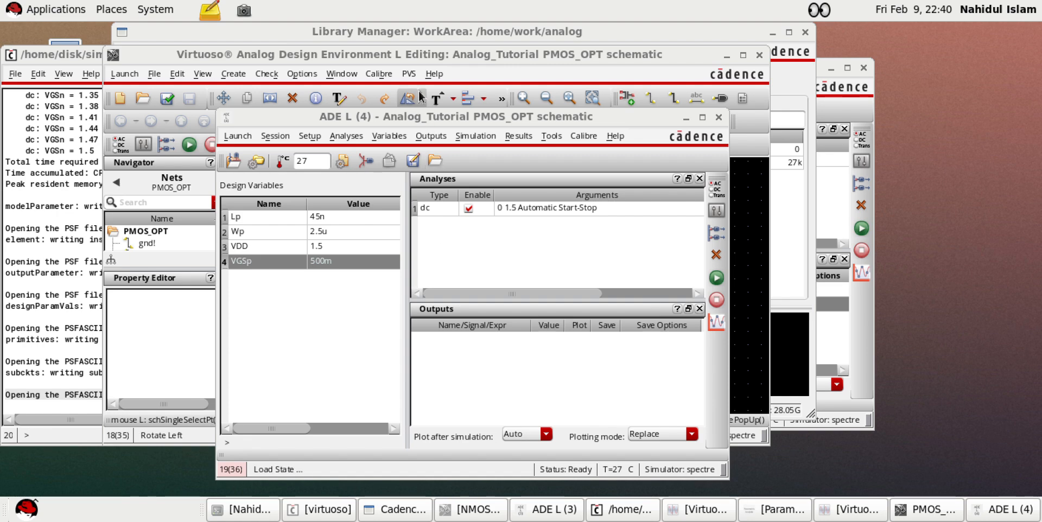
click(452, 75)
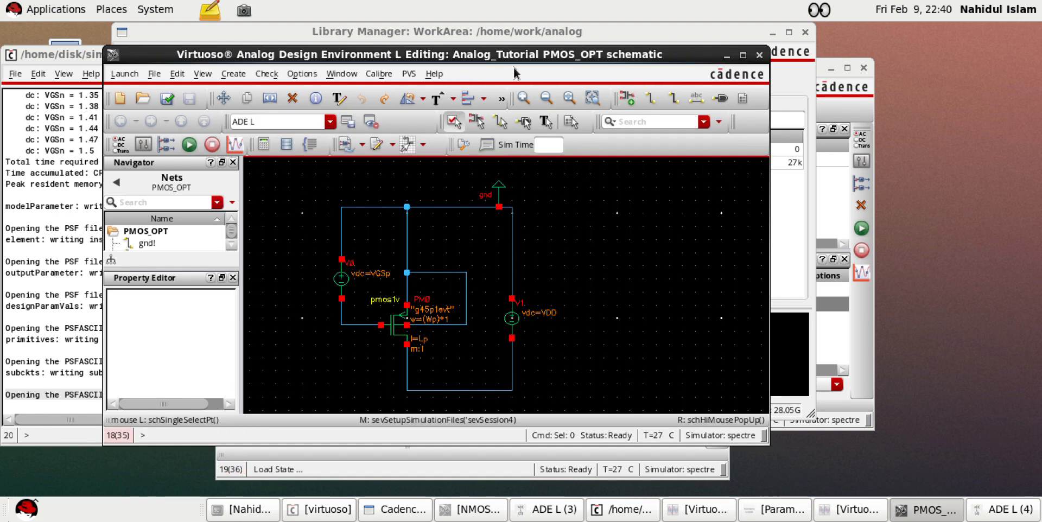
click(727, 56)
click(772, 32)
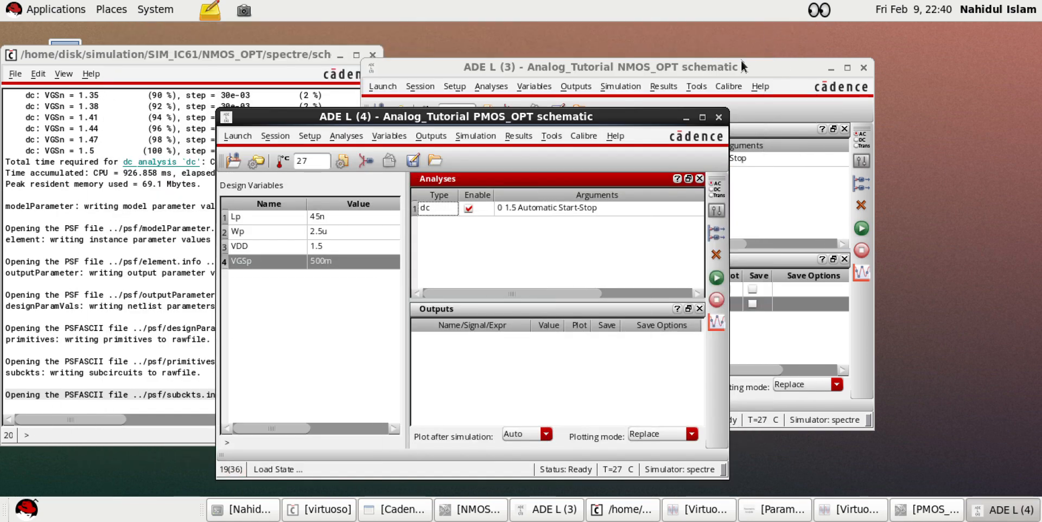
click(336, 56)
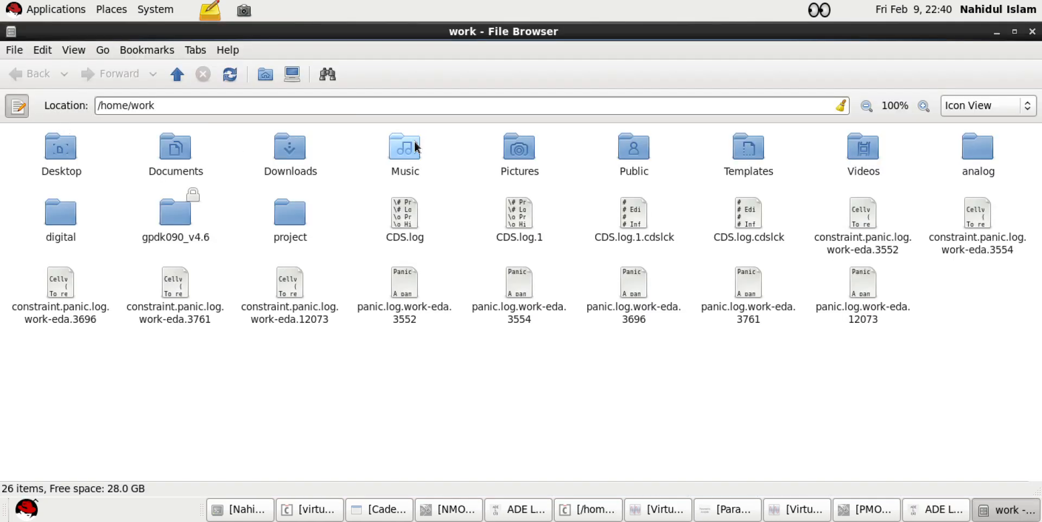
Switch to the file browser and open scsPMOS.scs from the /home/work/analog/Data folder in gedit
click(977, 149)
double_click(976, 149)
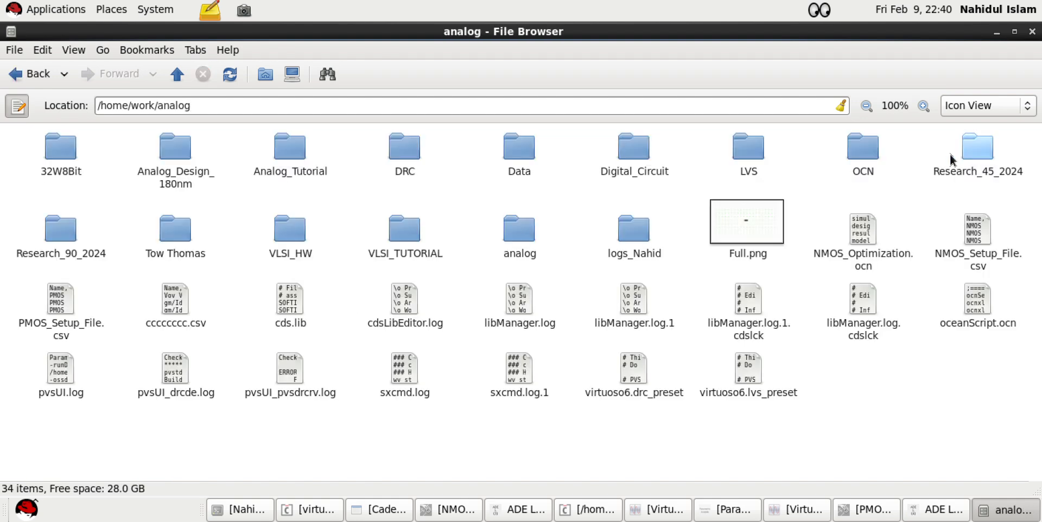
double_click(518, 147)
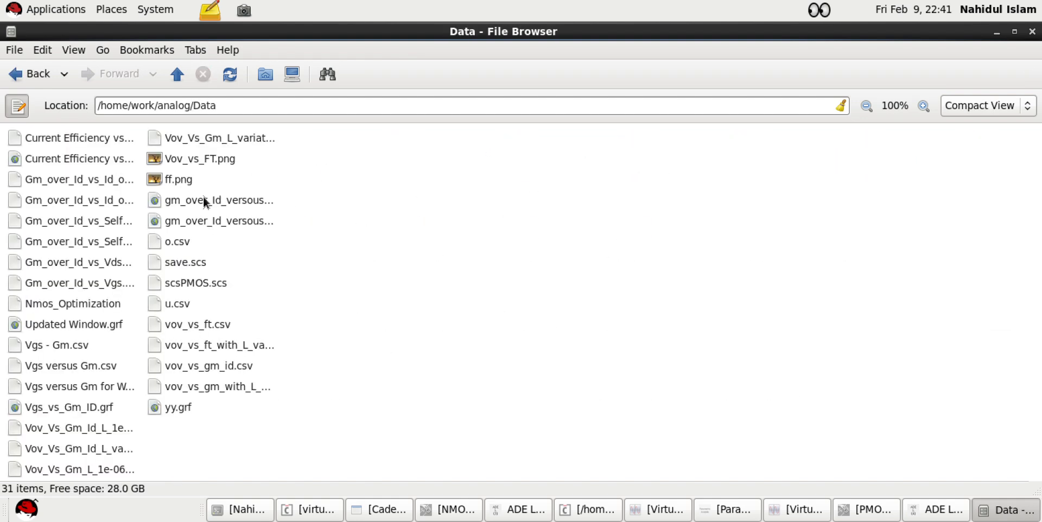
click(184, 282)
right_click(185, 282)
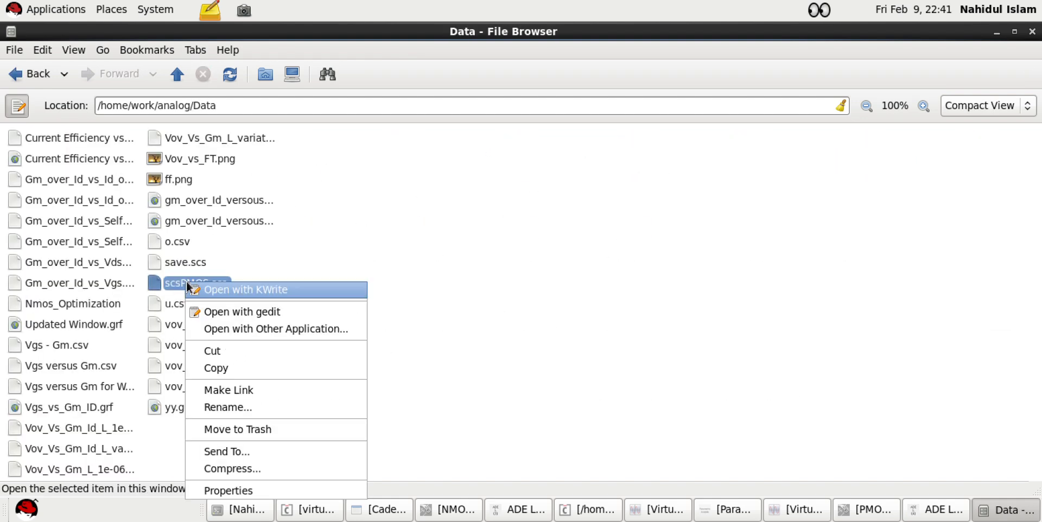
click(215, 311)
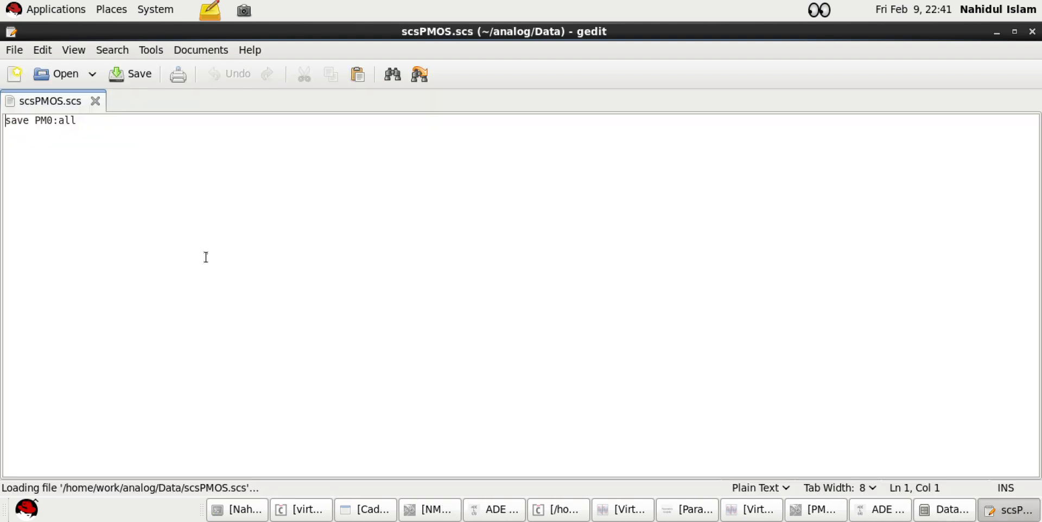
Check the instance name in the save statement of scsPMOS.scs, and close the file and the file browser
click(36, 121)
drag(36, 121, 41, 120)
click(1014, 31)
click(473, 51)
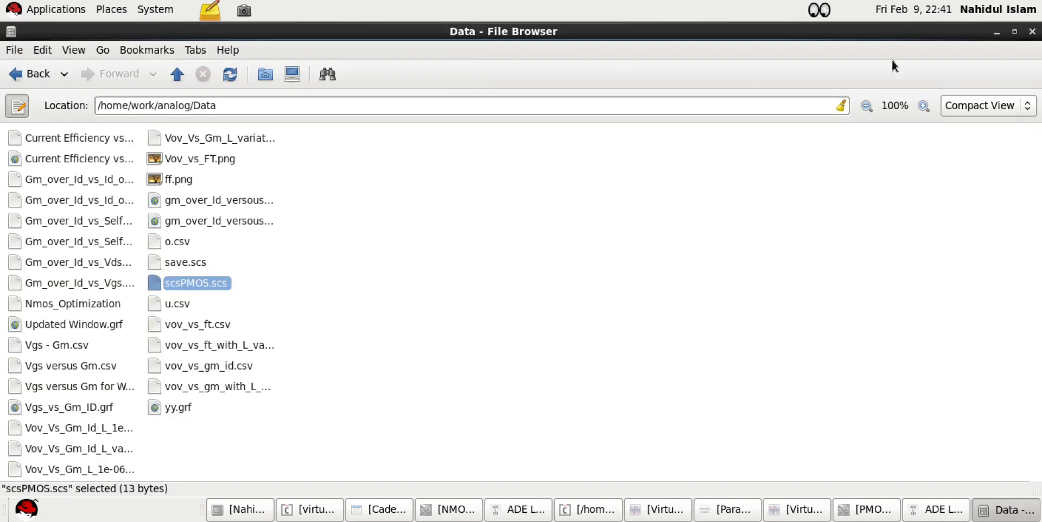
click(1033, 33)
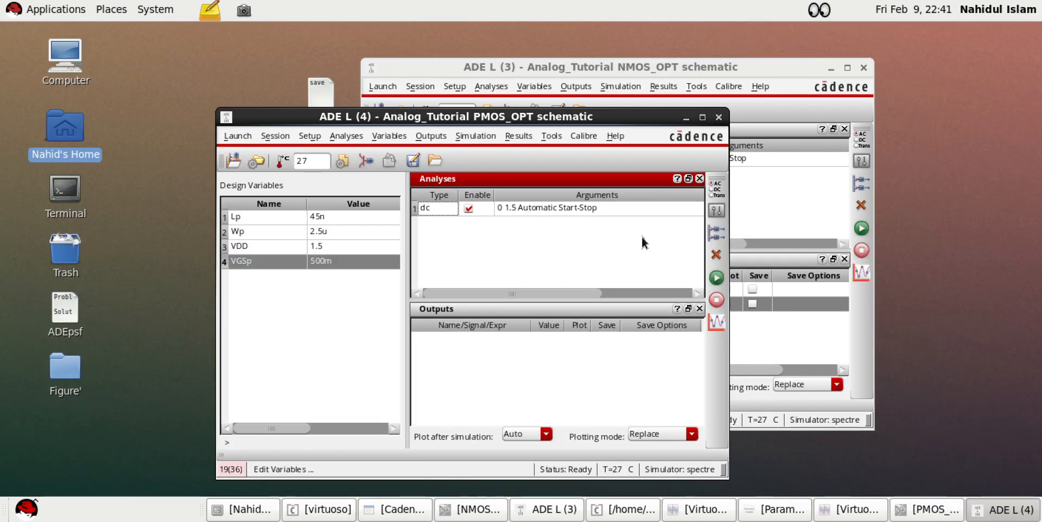
Netlist and run the PMOS_OPT dc sweep simulation, and minimize its output log
click(716, 277)
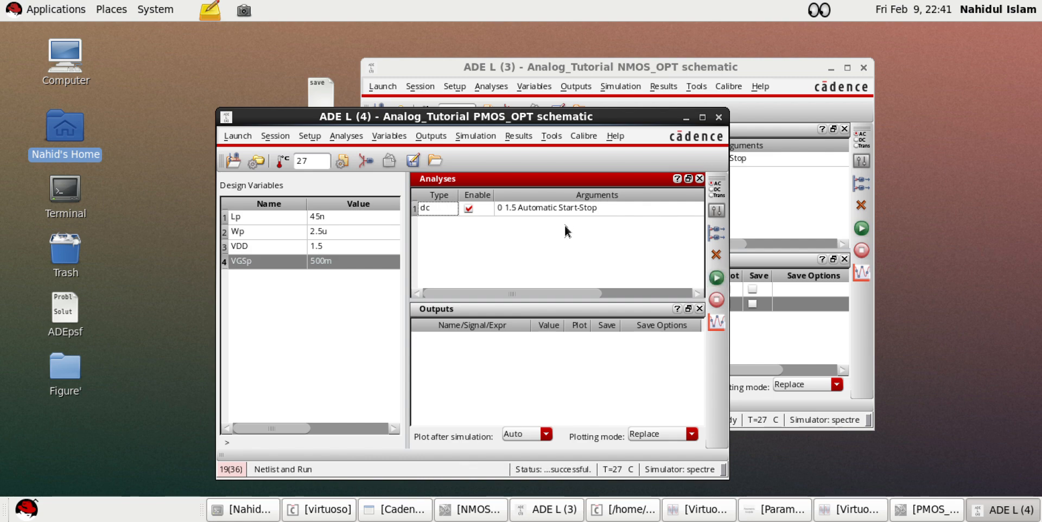
right_click(568, 210)
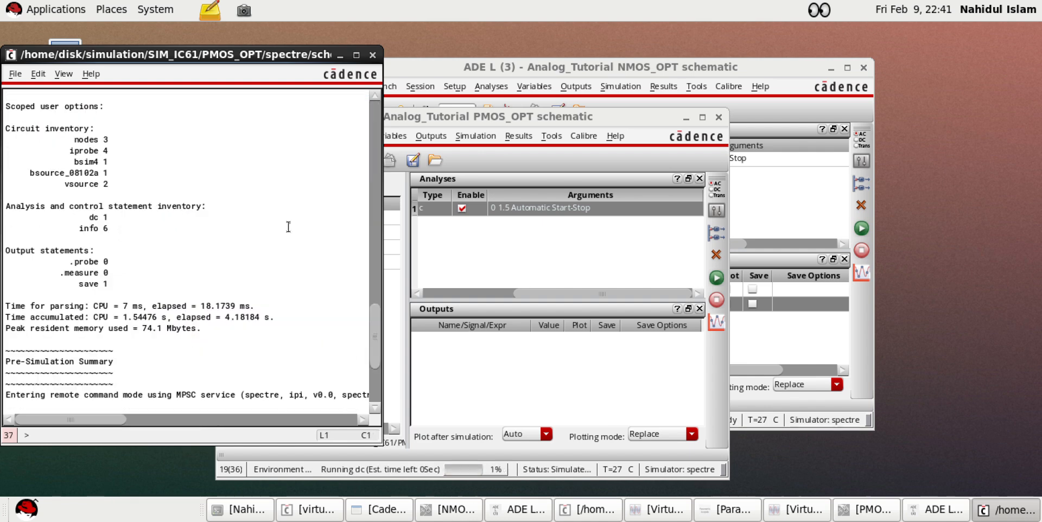
click(340, 56)
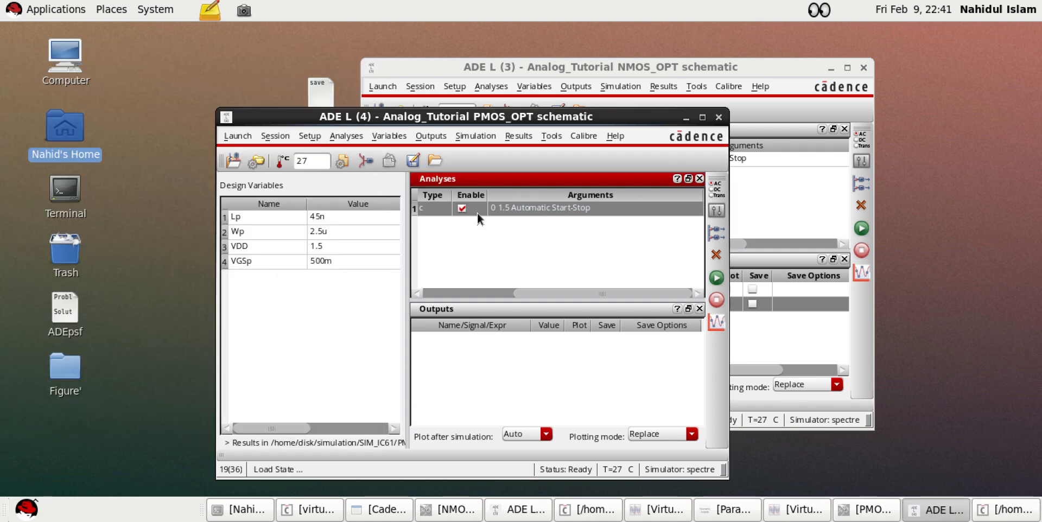
Enable saving the DC operating point in the dc analysis, rerun the PMOS_OPT simulation and minimize its log
right_click(468, 208)
click(483, 208)
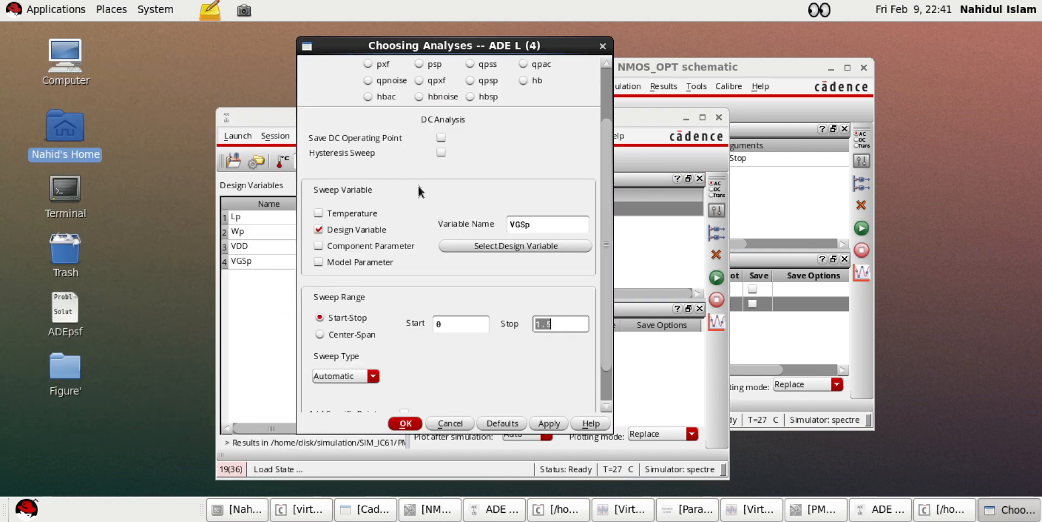
scroll(418, 185, up, 3)
click(441, 208)
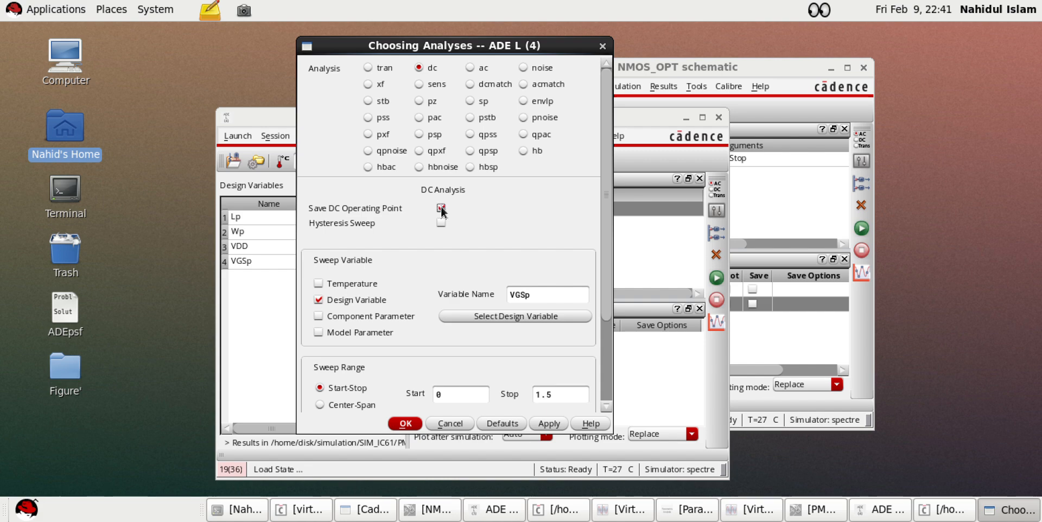
click(412, 424)
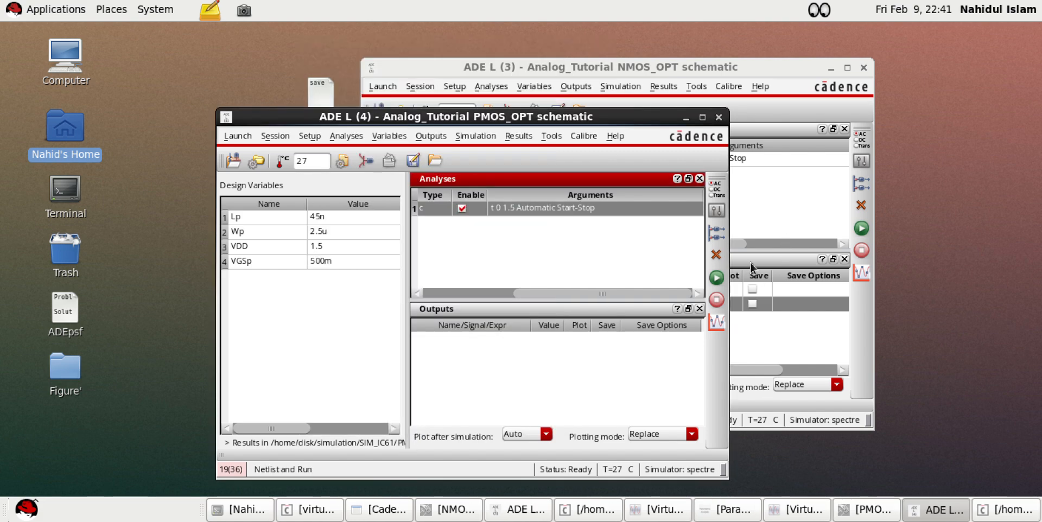
click(716, 278)
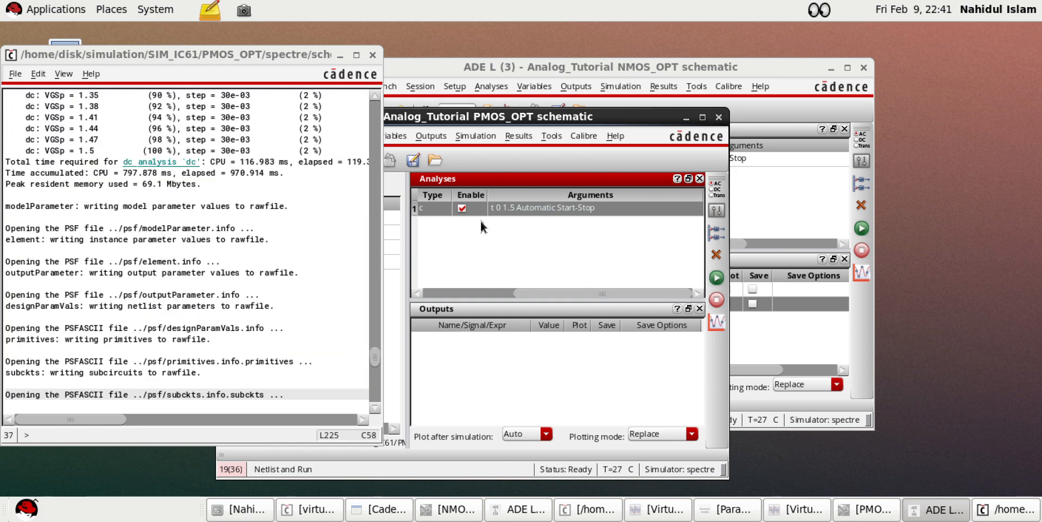
click(340, 56)
Examine the saved PM0 signals in the dc results with the Results Browser, and minimize the window
click(552, 136)
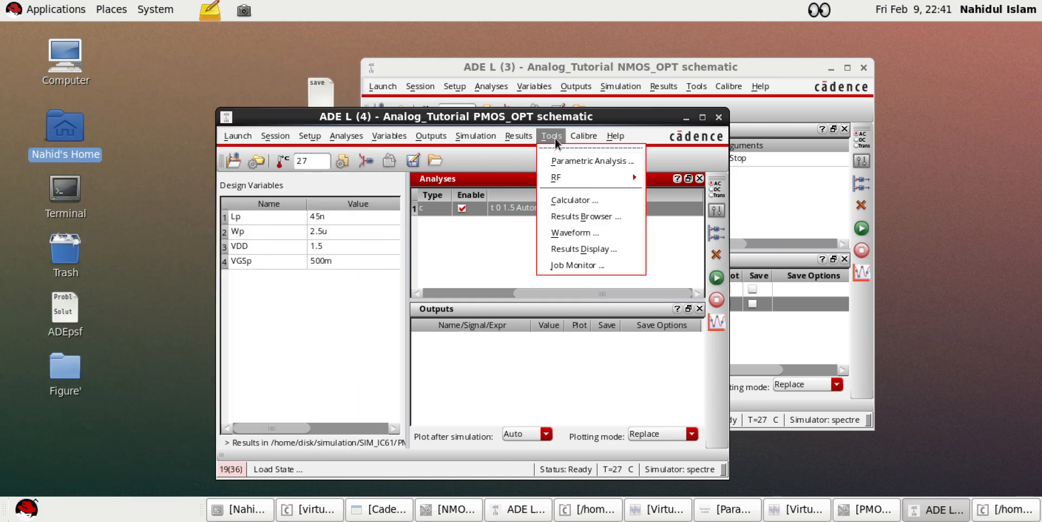
click(571, 221)
double_click(205, 406)
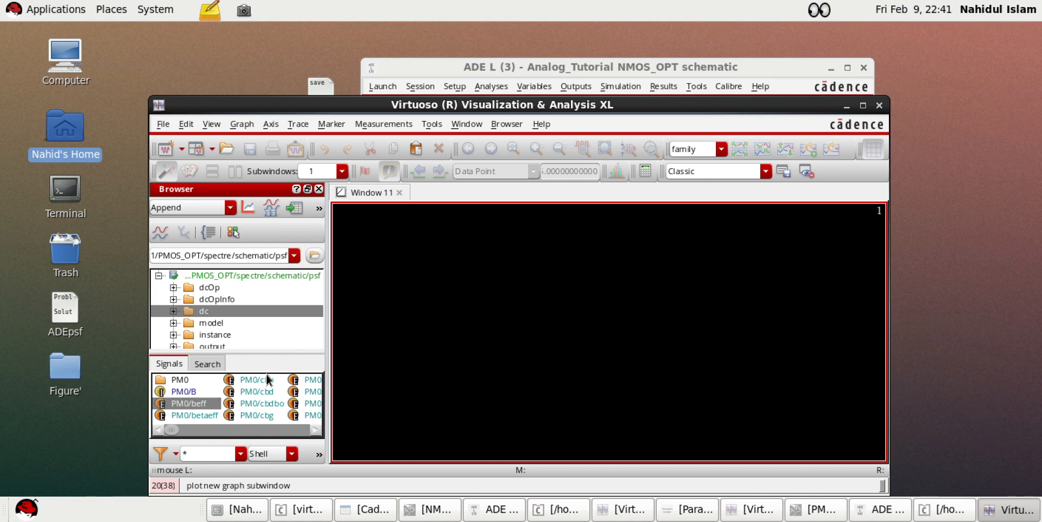
click(846, 105)
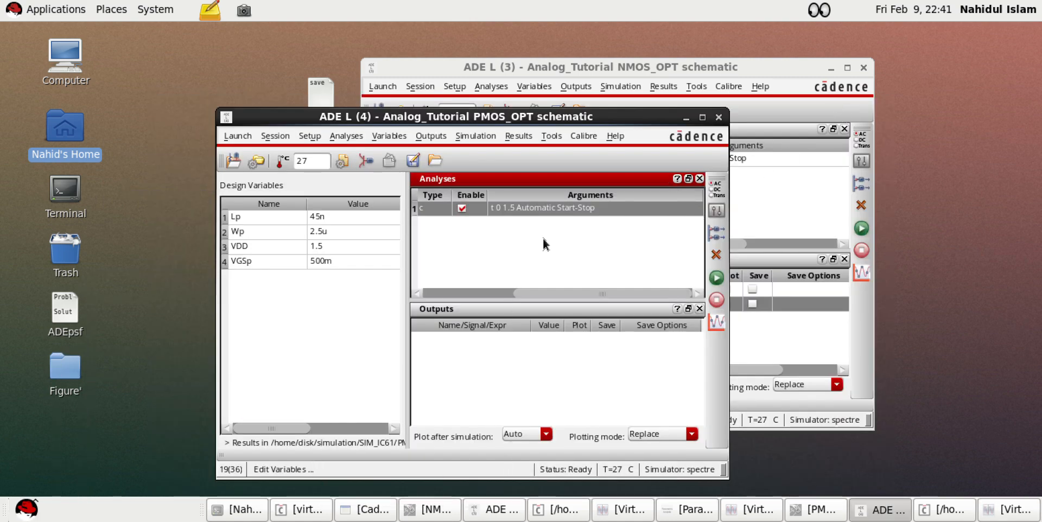
right_click(540, 362)
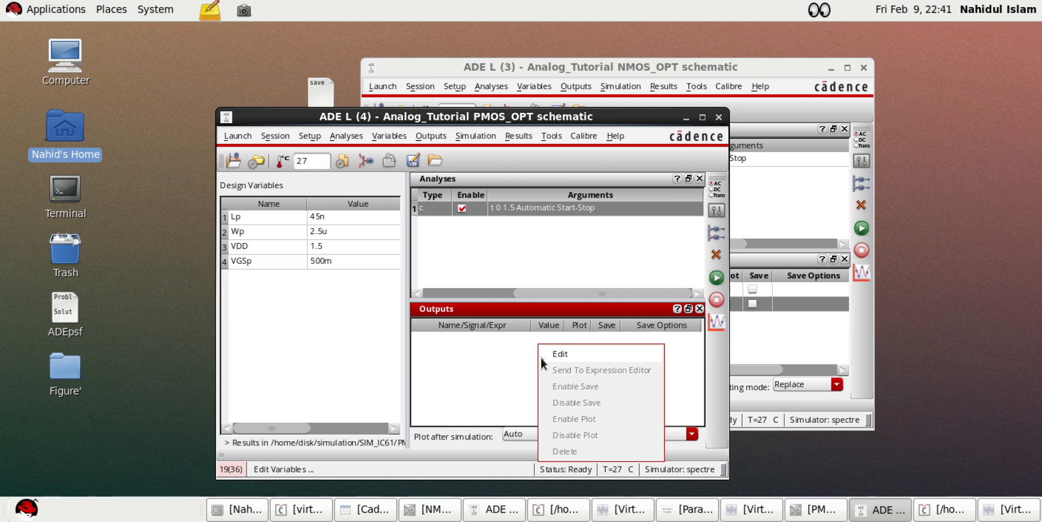
click(493, 368)
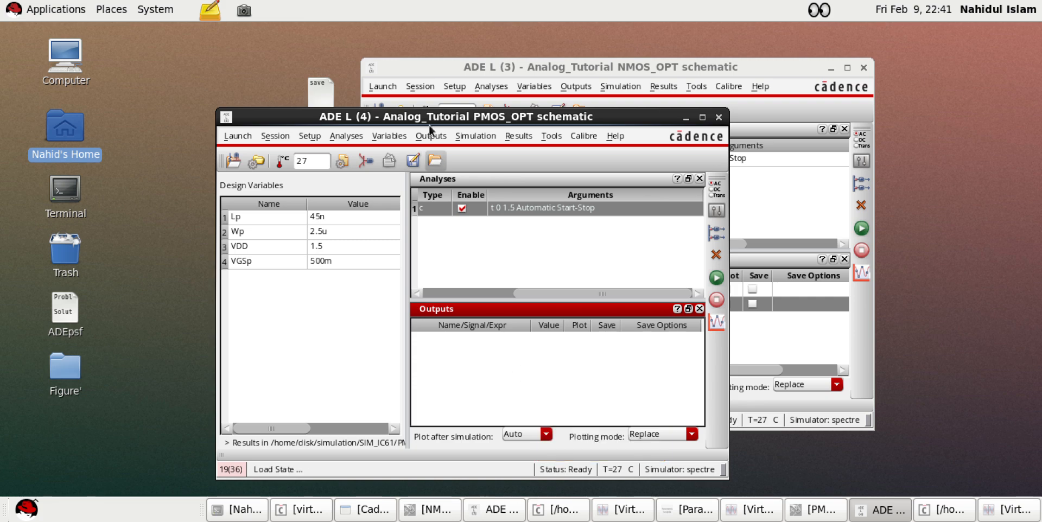
drag(419, 114, 429, 82)
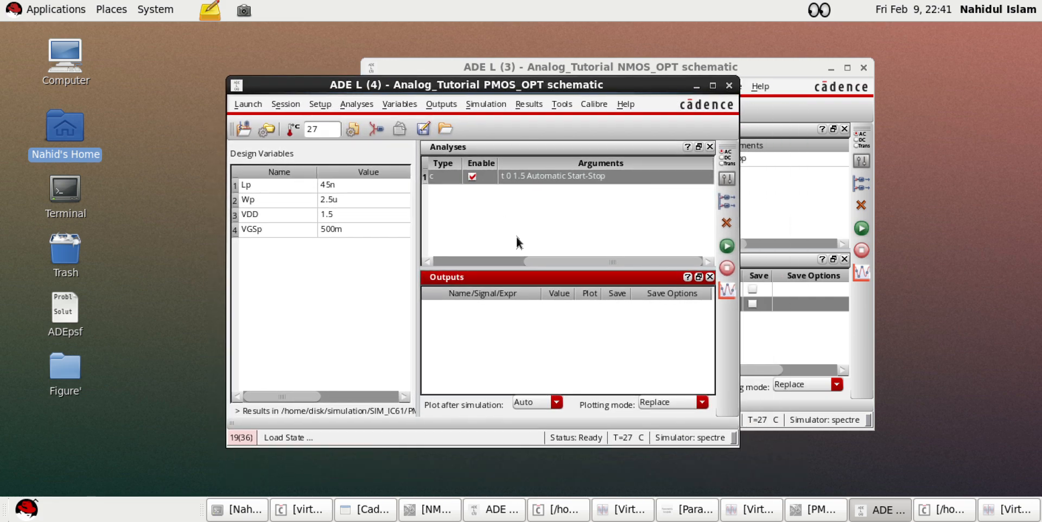
Close the Parametric Analysis, calculator and Gm/Id vs Id/W graph windows left from the NMOS_OPT simulation
click(685, 509)
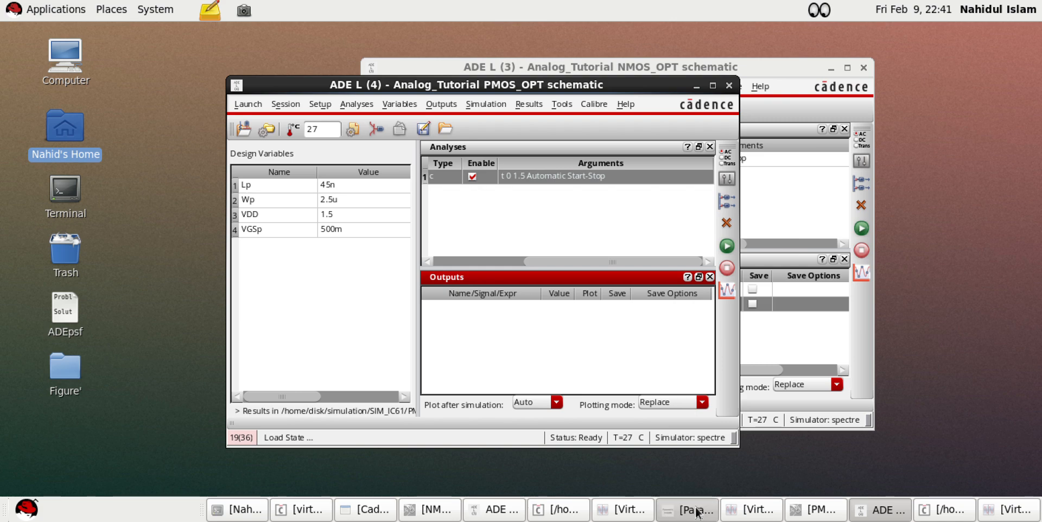
click(905, 95)
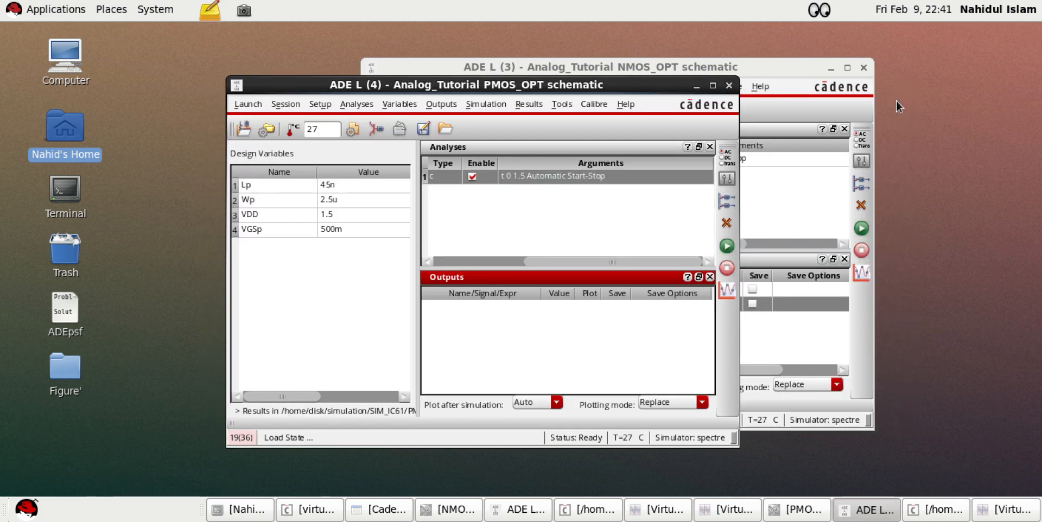
click(672, 511)
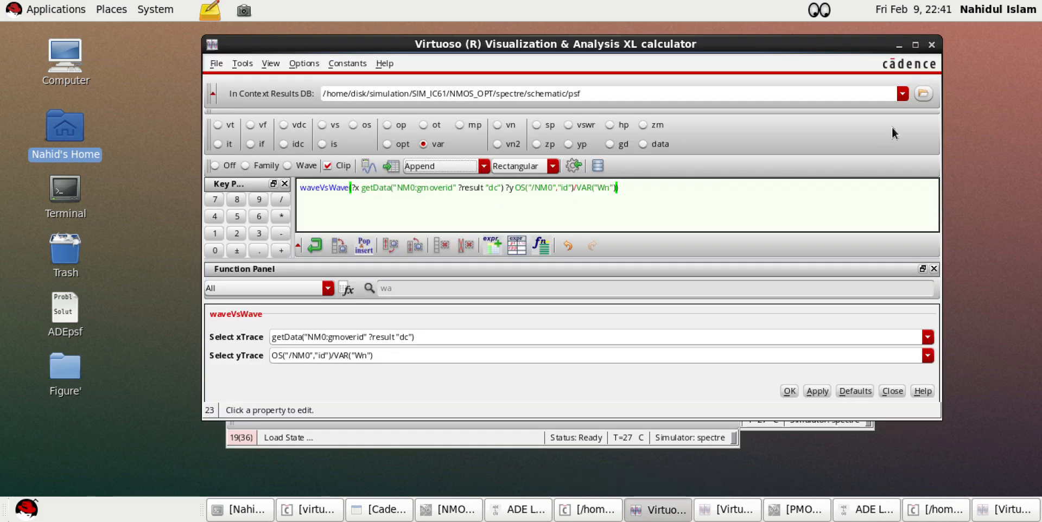
click(931, 45)
click(700, 509)
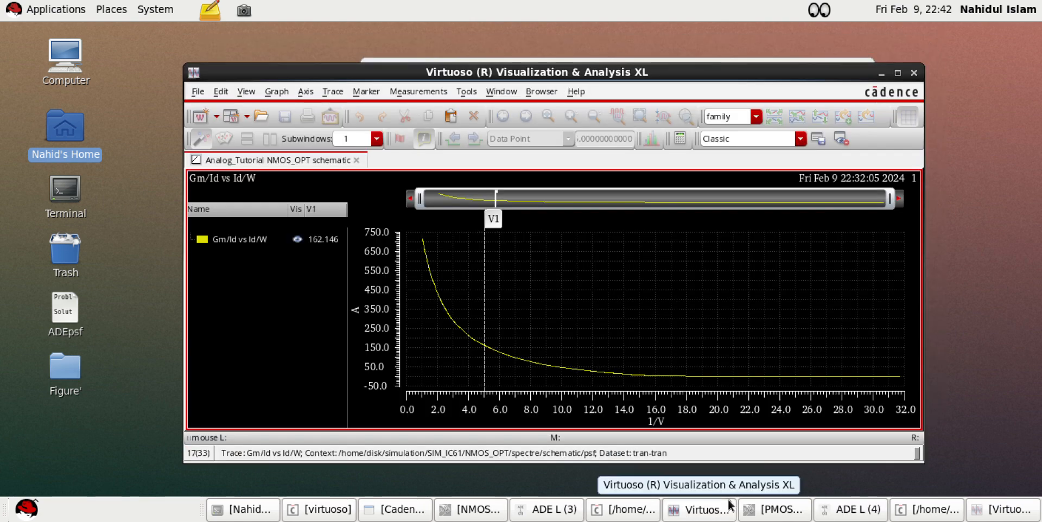
click(913, 73)
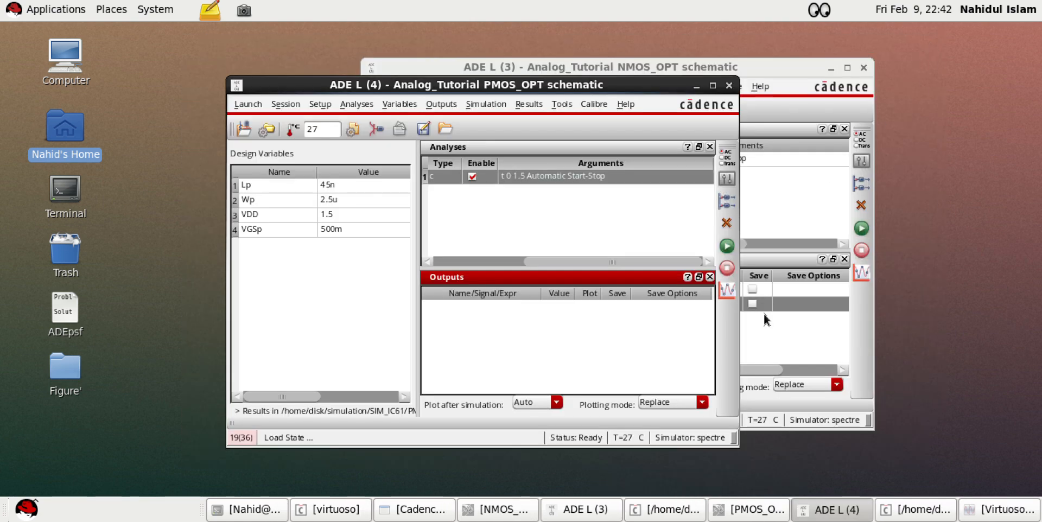
click(765, 510)
click(766, 511)
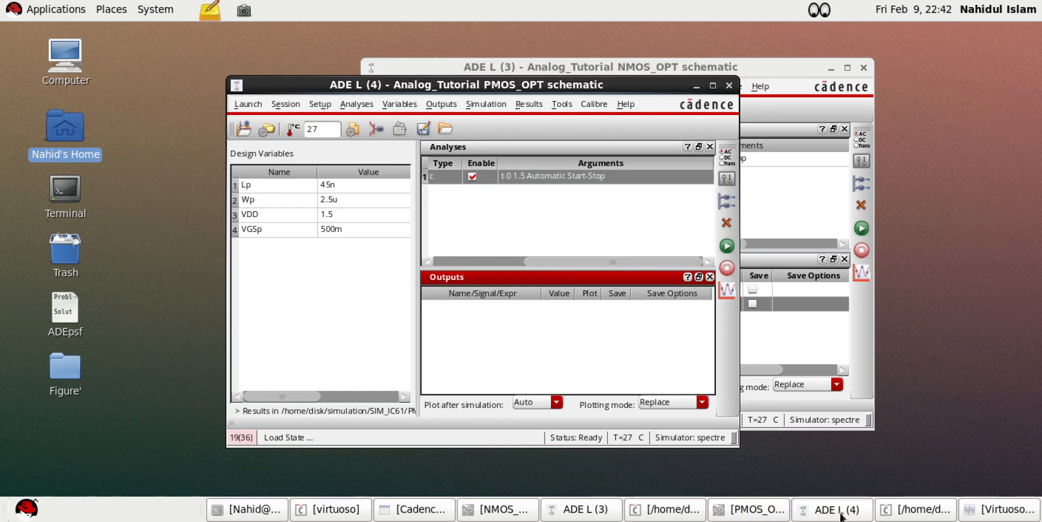
click(400, 513)
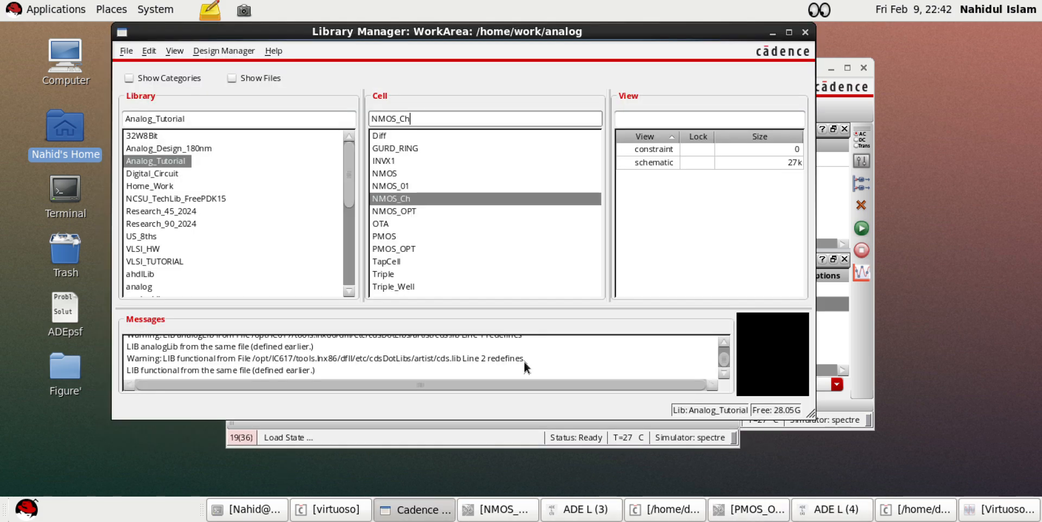
click(773, 27)
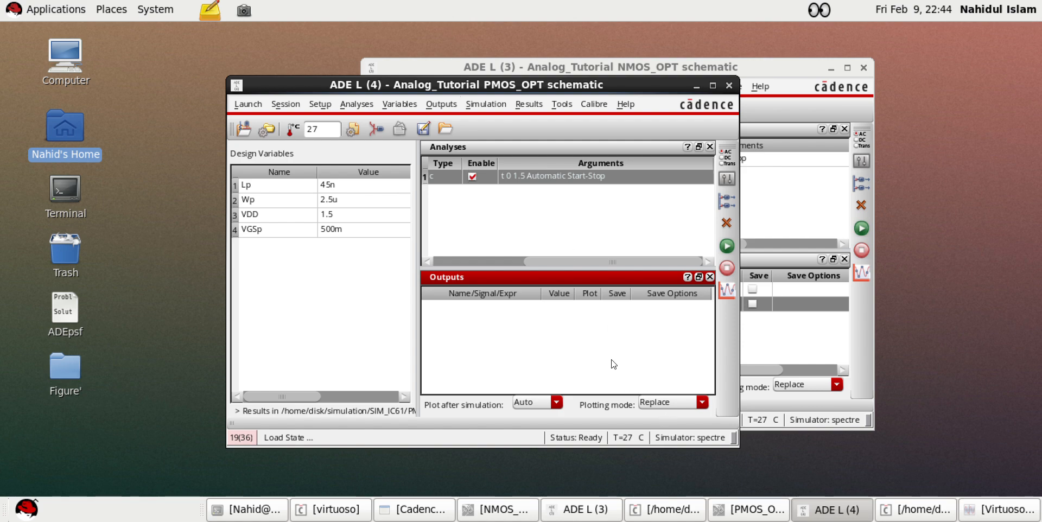
Switch to the Excel workbook with the Gm/ID amplifier calculations and reposition its window over the simulation environment
key(alt+Tab)
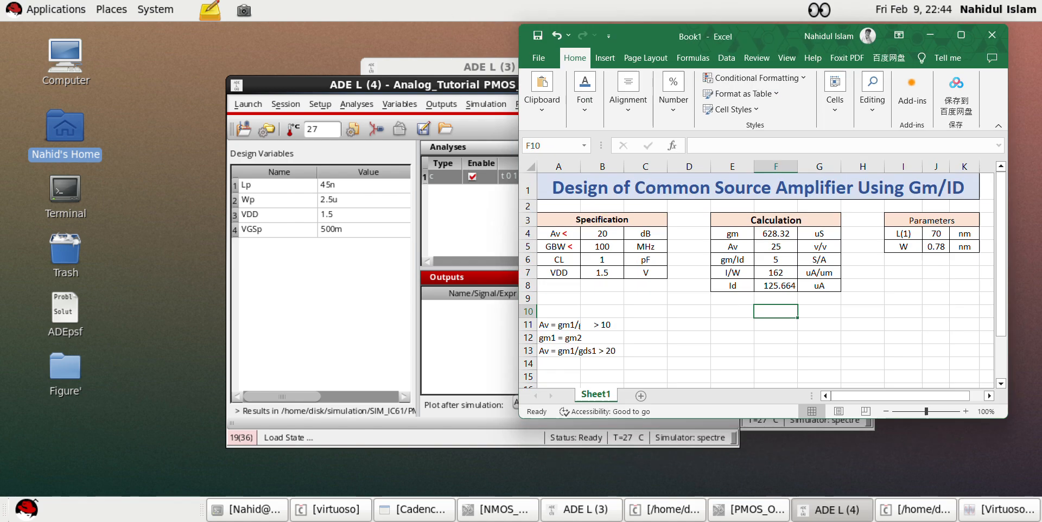
drag(643, 35, 583, 53)
double_click(670, 317)
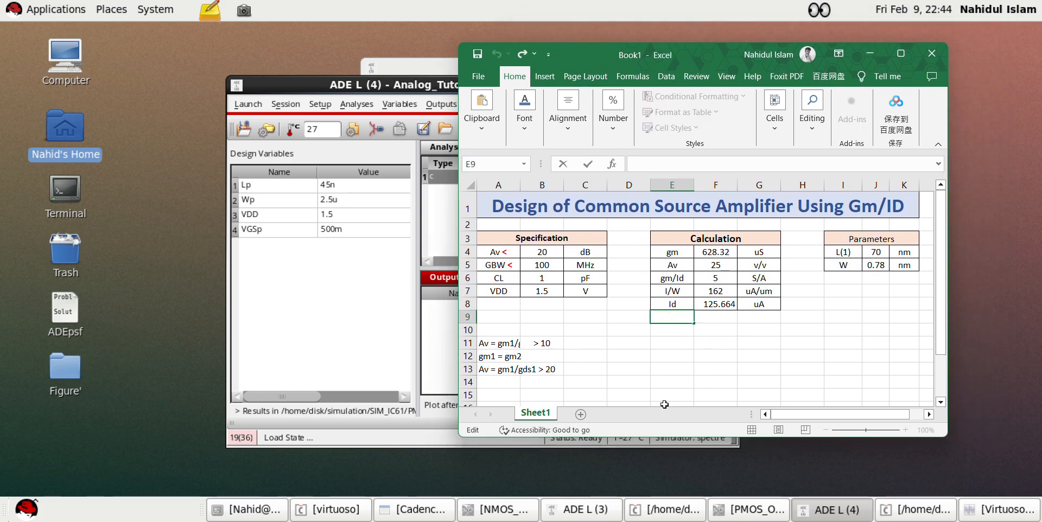
scroll(530, 384, down, 1)
scroll(504, 375, up, 1)
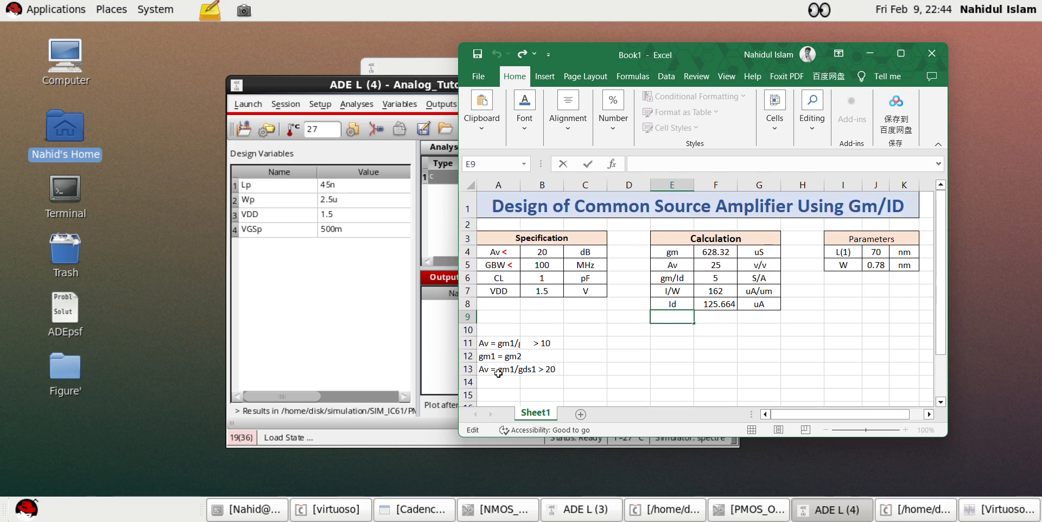
Change the gain condition in cell A13 to Av = gm1/gds1 > 25
click(505, 374)
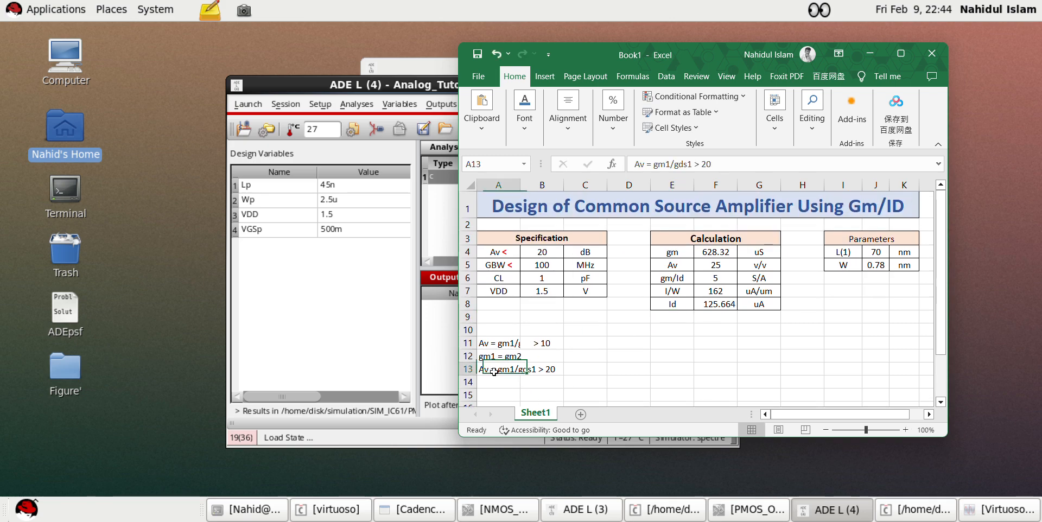
click(552, 369)
double_click(558, 370)
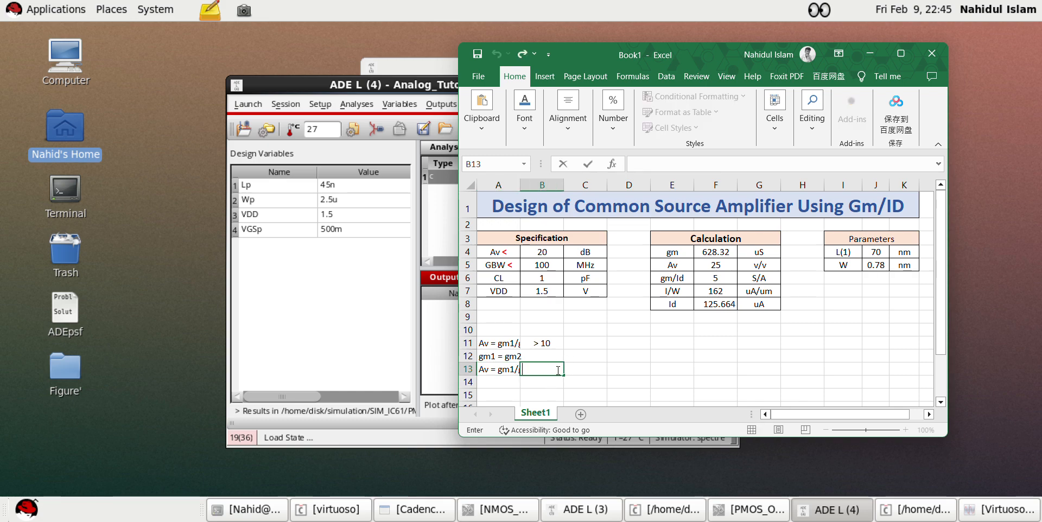
click(629, 391)
double_click(553, 371)
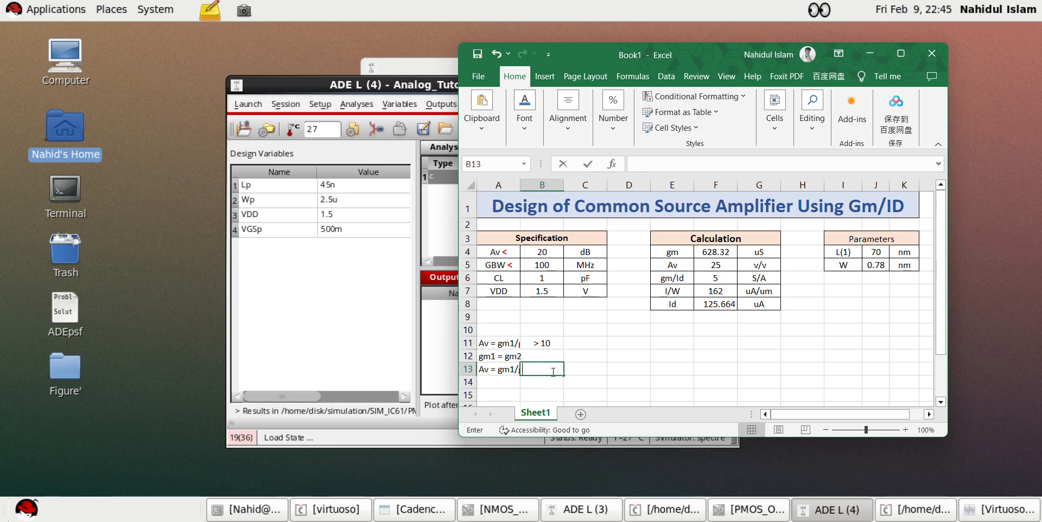
click(613, 371)
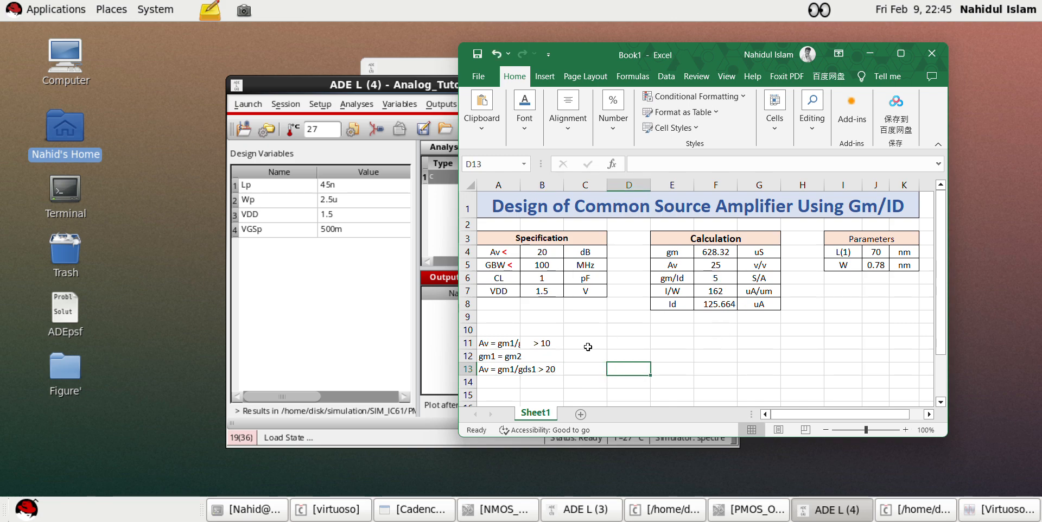
click(557, 369)
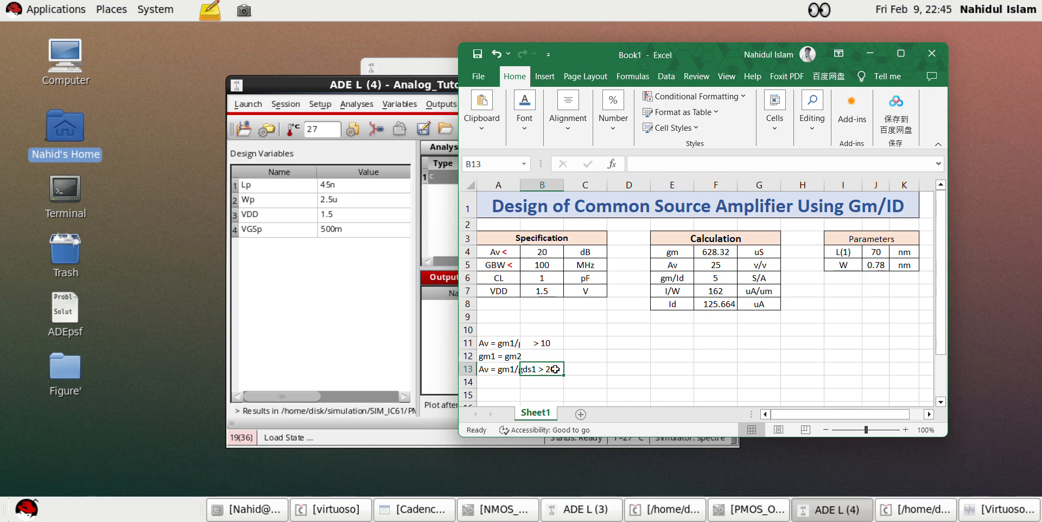
click(508, 373)
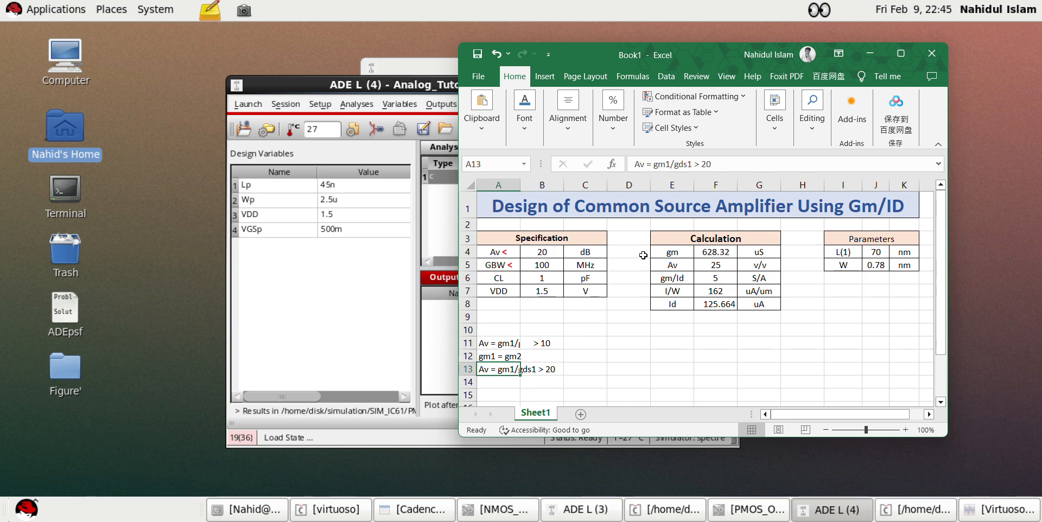
click(715, 161)
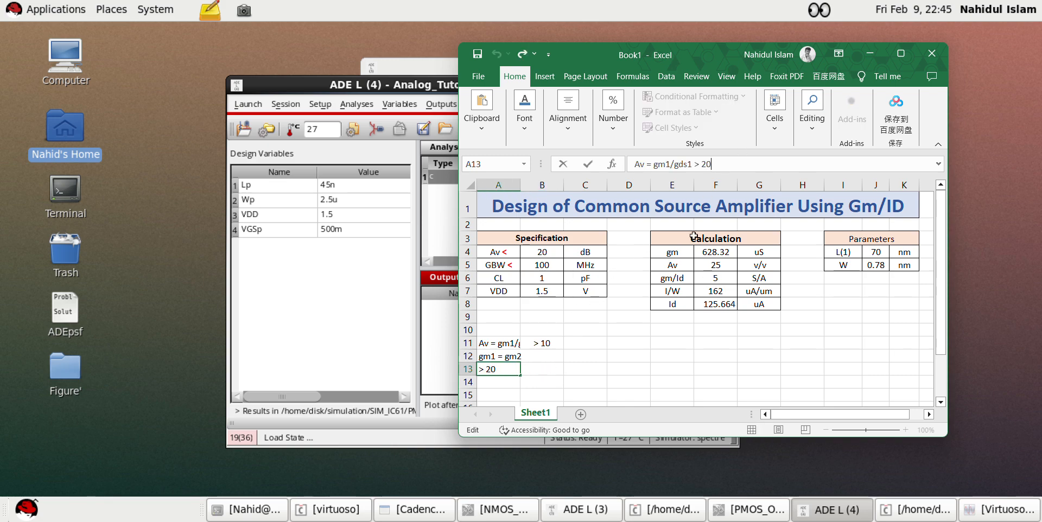
key(BackSpace)
text(5)
click(648, 381)
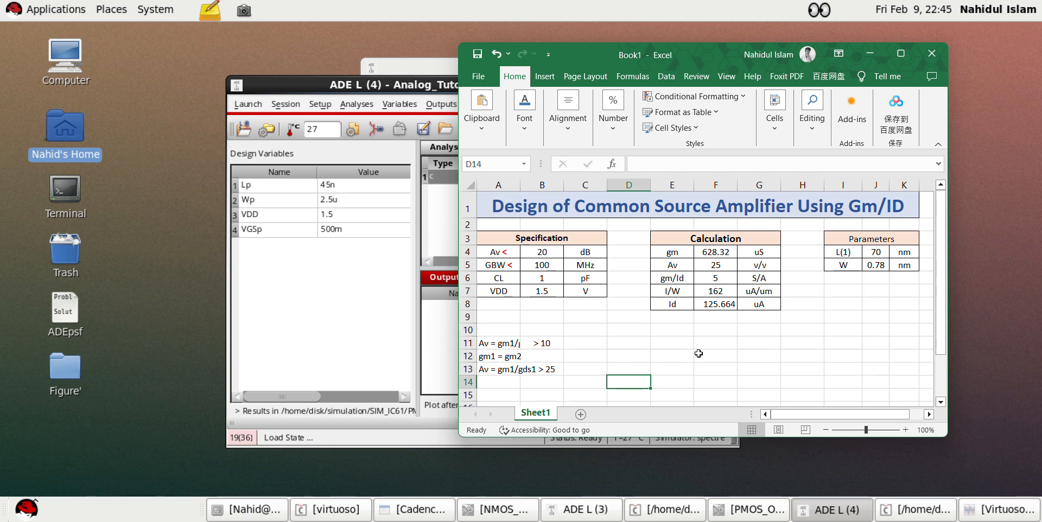
Add a gds row to the Calculation table in E9, computing its value in F9 as =F4/F5
click(674, 323)
double_click(673, 318)
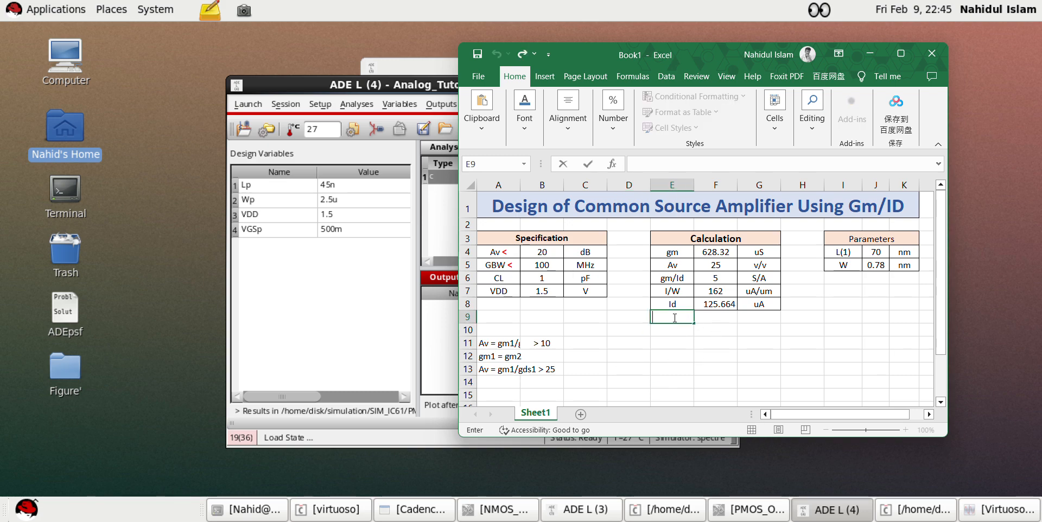
text(gds)
click(718, 319)
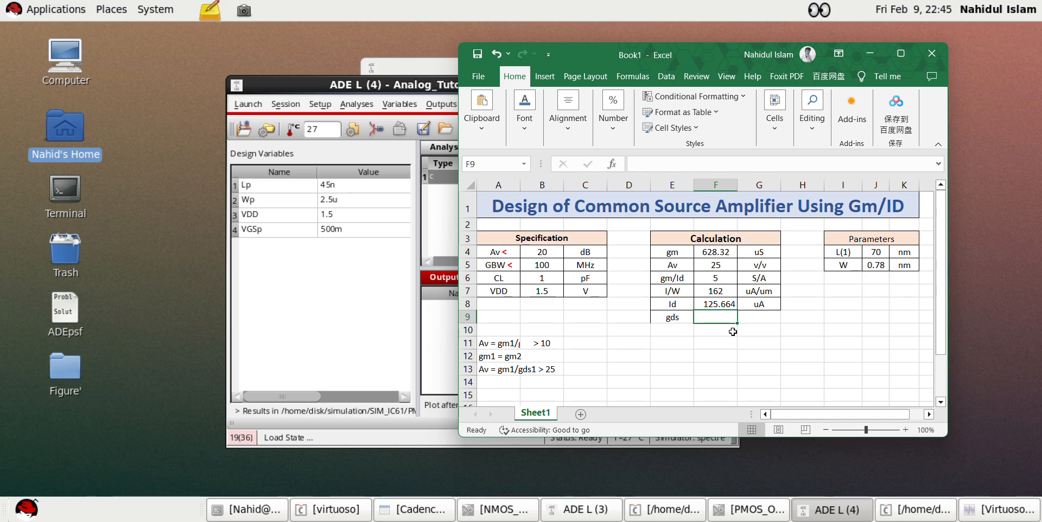
text(=)
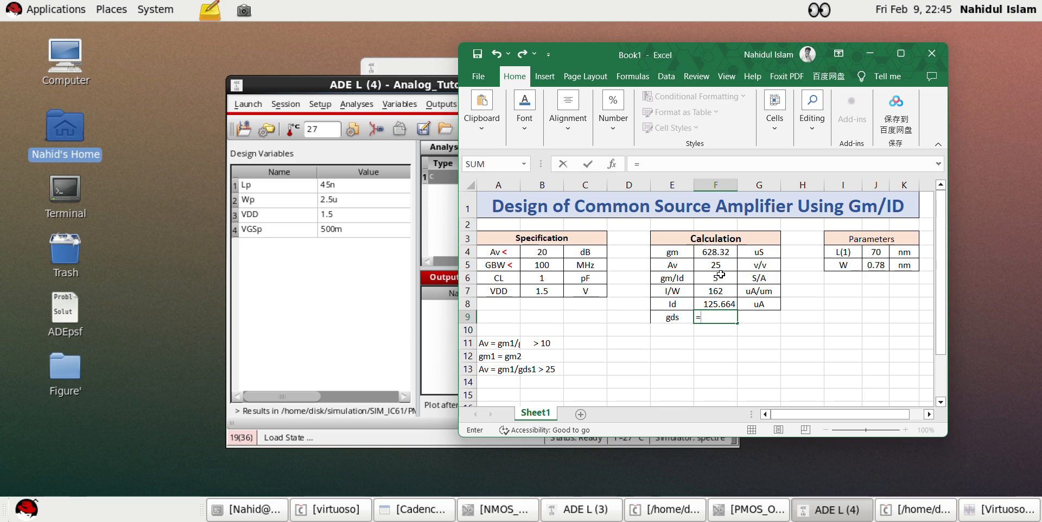
click(723, 253)
text(/)
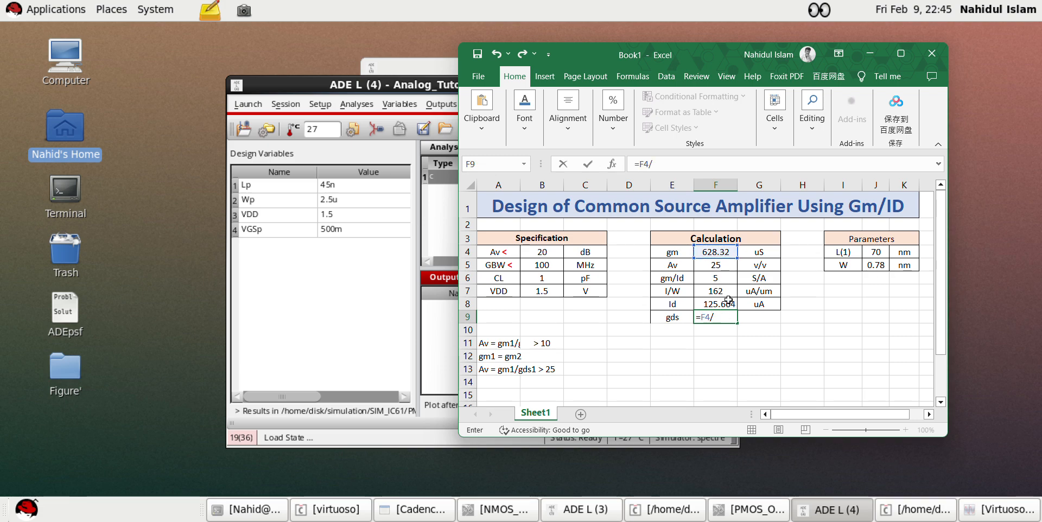
click(720, 265)
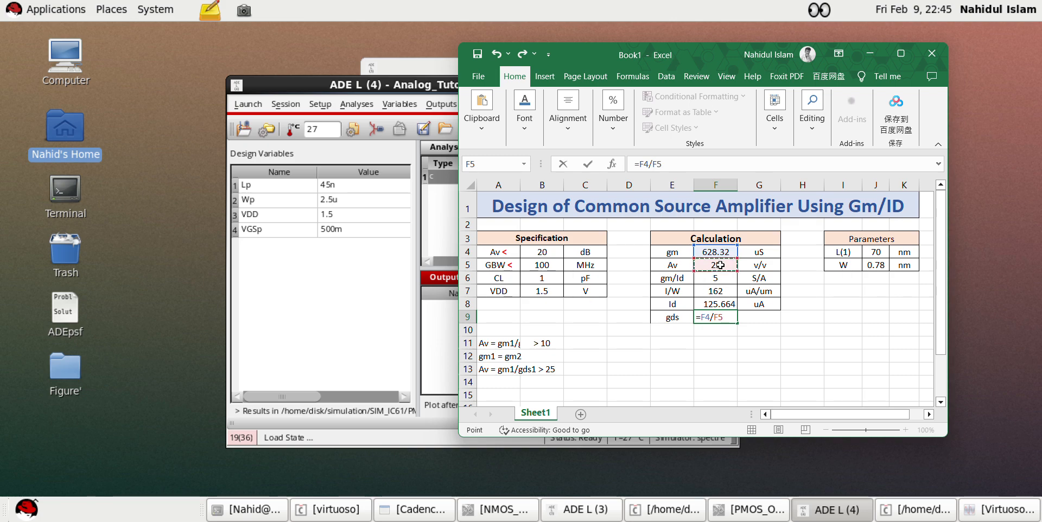
key(Return)
click(730, 364)
Apply cell borders to the gds row, E9:G9, in the Calculation table
drag(666, 320, 756, 317)
click(577, 135)
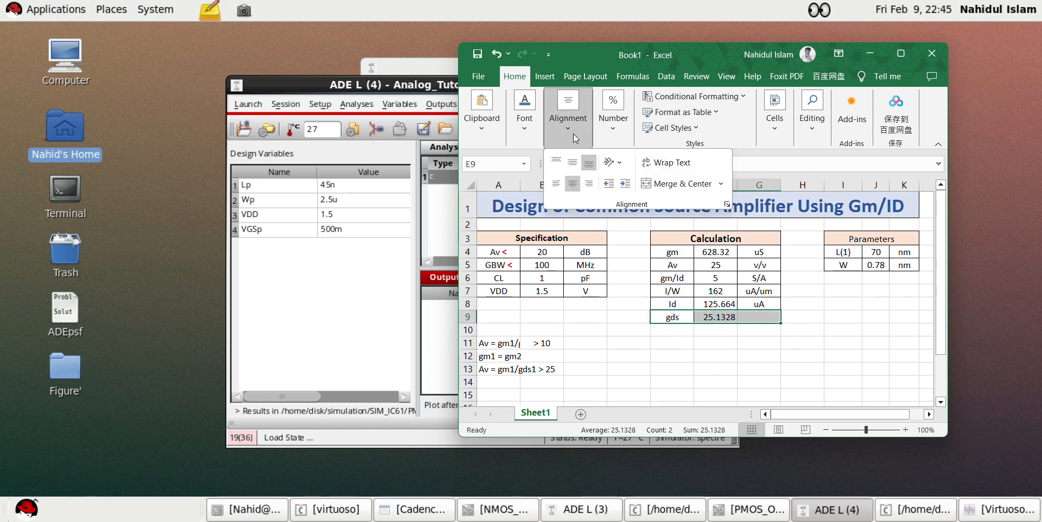
click(524, 134)
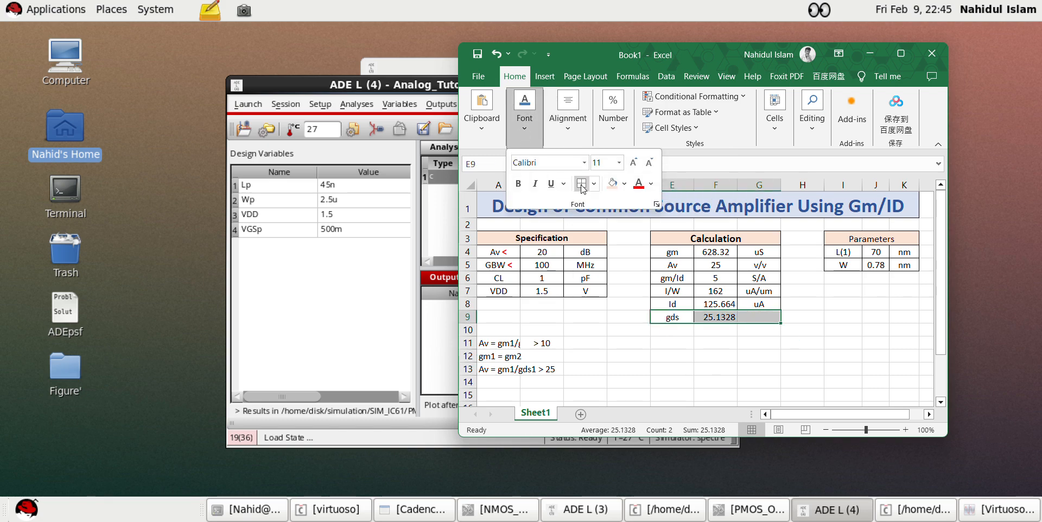
click(790, 332)
click(758, 335)
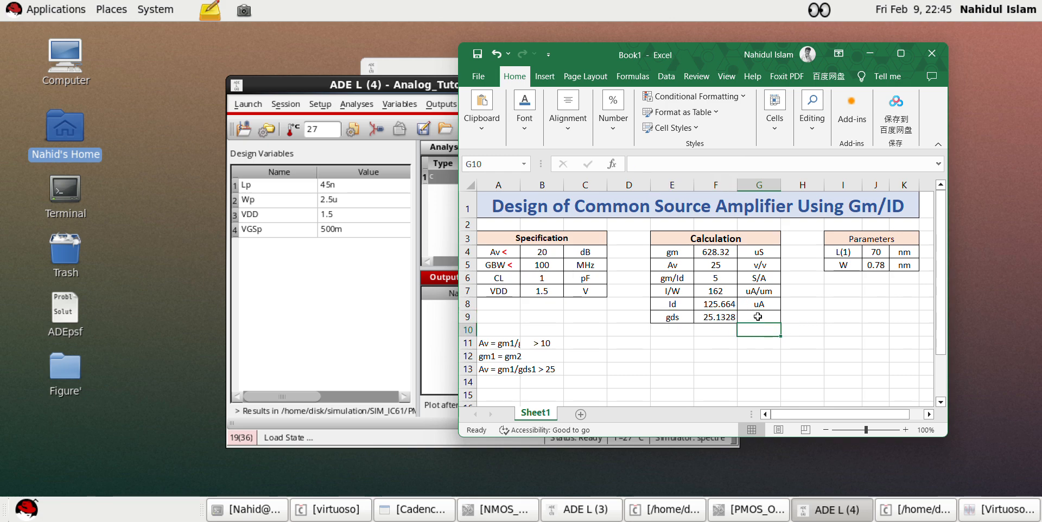
Enter uS as the unit of gds in cell G9
double_click(759, 317)
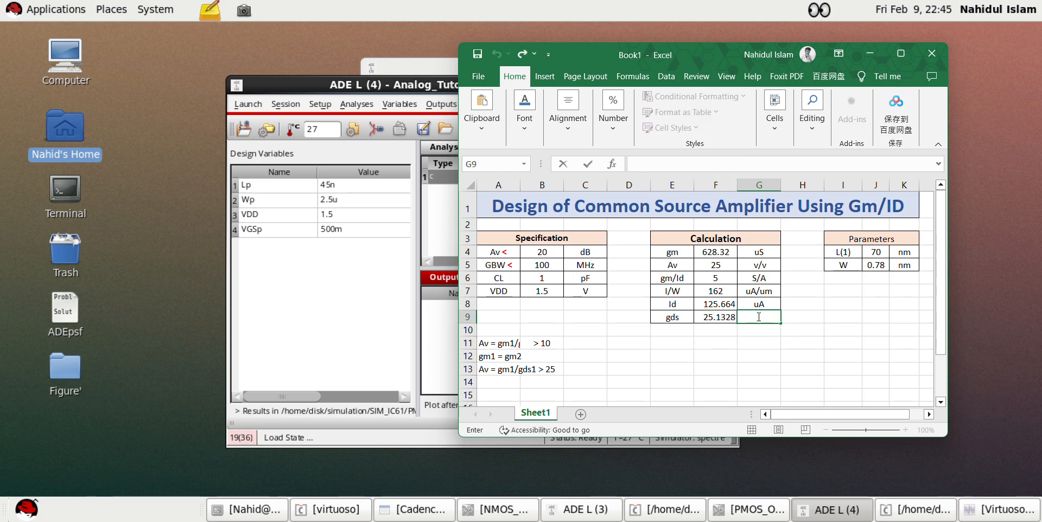
click(708, 360)
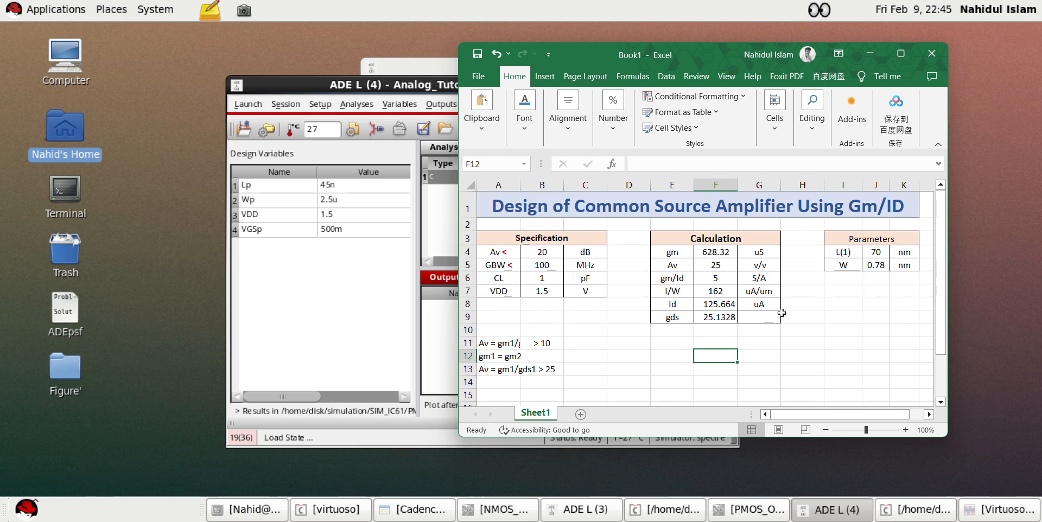
click(787, 342)
double_click(765, 318)
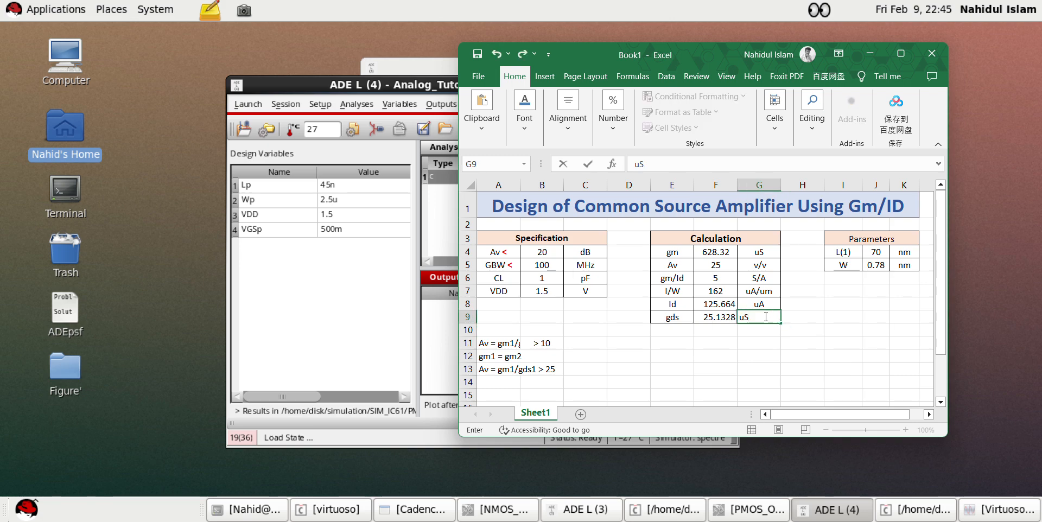
Label cell E10 as gds/Id, below gds in the Calculation table
double_click(678, 329)
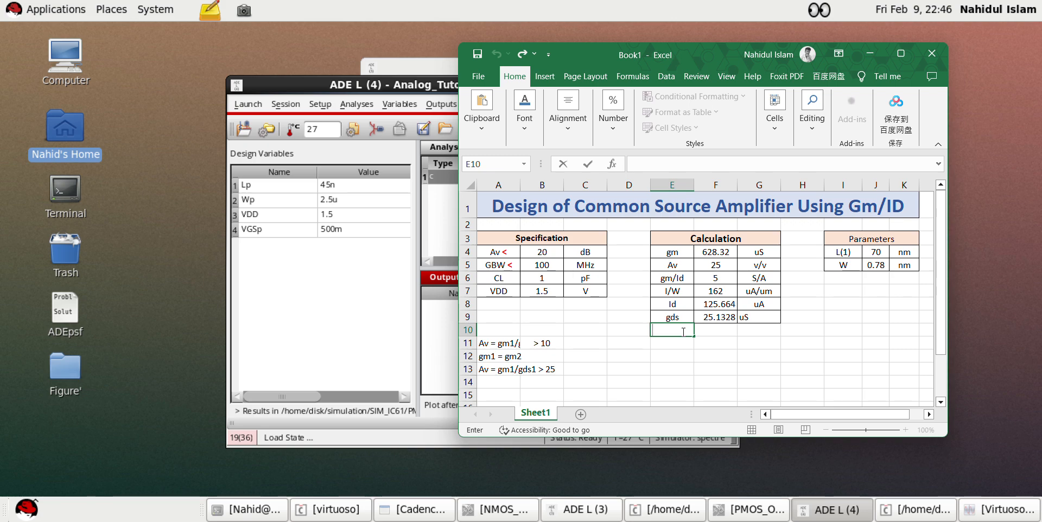
text(=g)
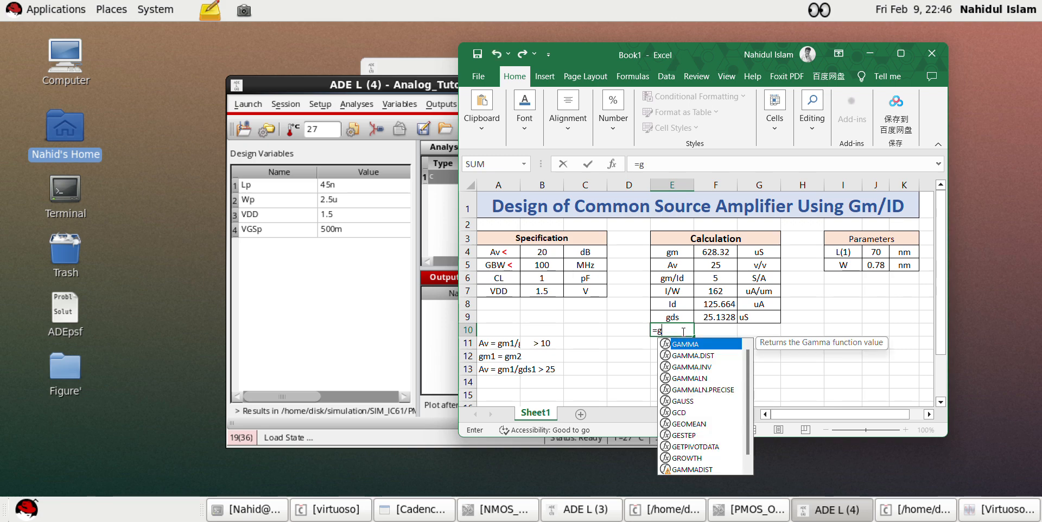
key(BackSpace)
key(BackSpace)
text(gds)
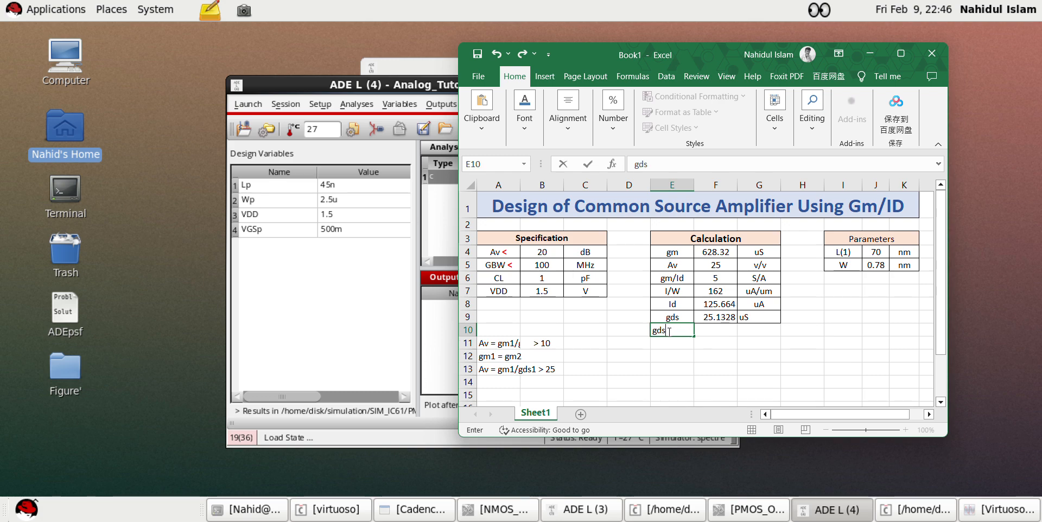
text(/Id)
Compute the gds/Id ratio in cell F10 with the formula =F9/F8
click(710, 332)
text(=)
click(722, 316)
text(/)
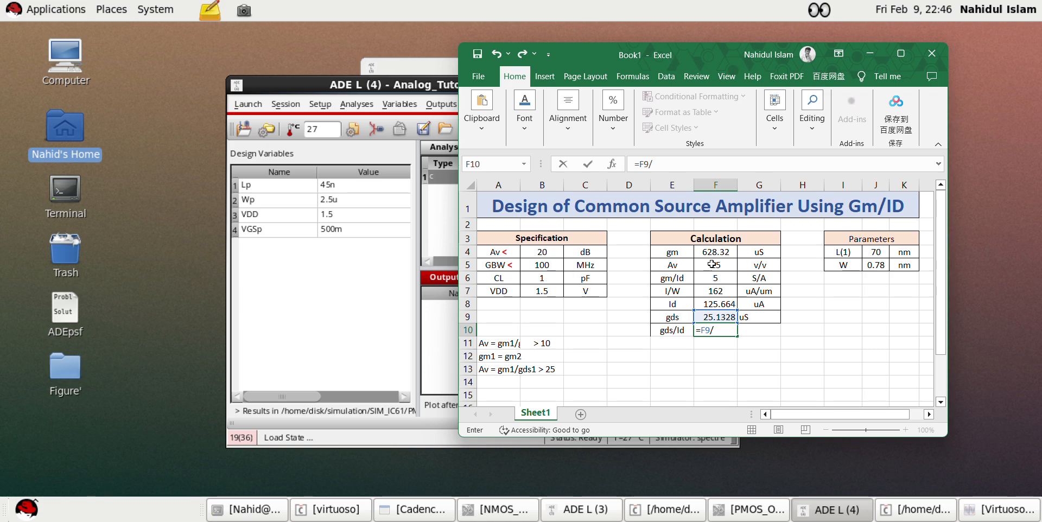
click(719, 300)
key(Return)
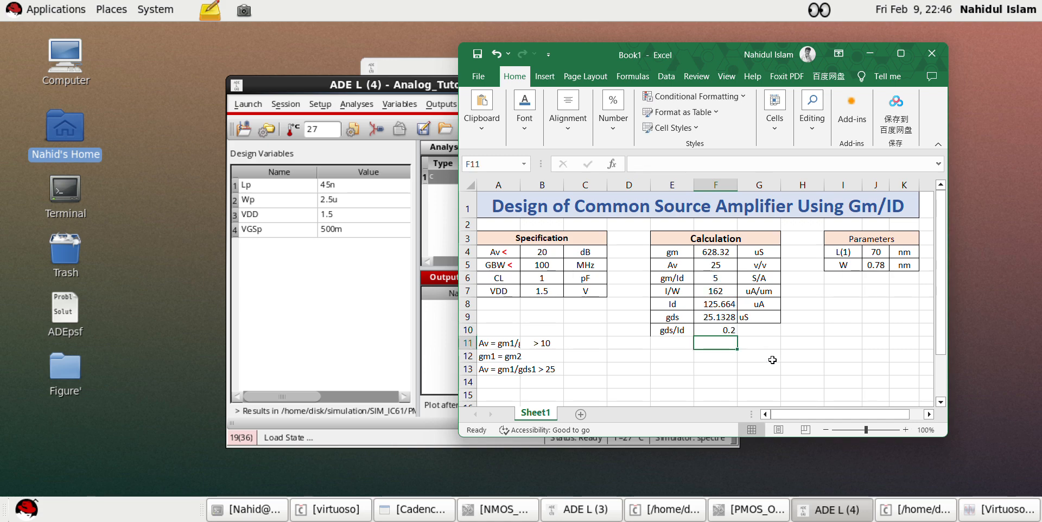
Enter us/uA as the unit of gds/Id in cell G10
click(768, 358)
double_click(761, 331)
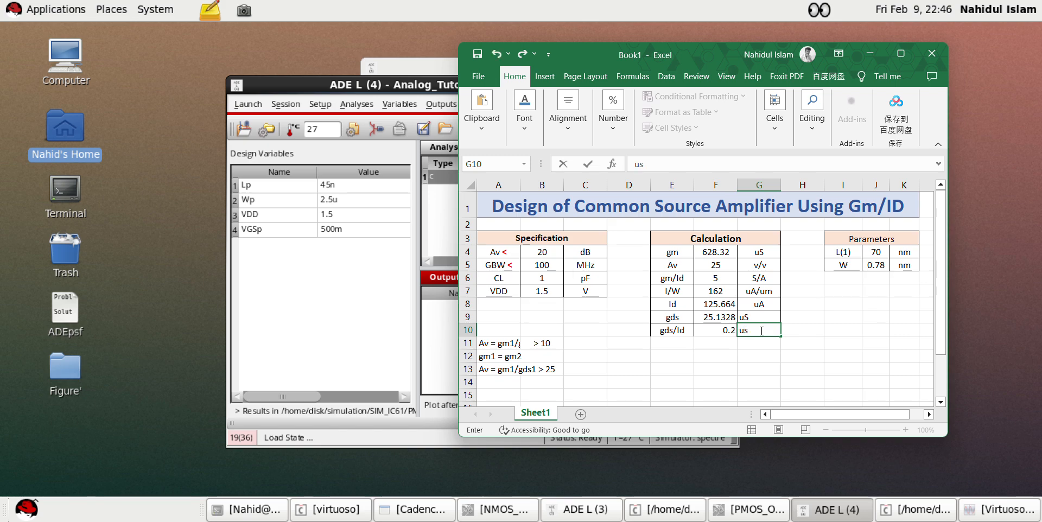
text(us/uA)
key(Return)
Center the gds/Id value in cell F10
click(724, 331)
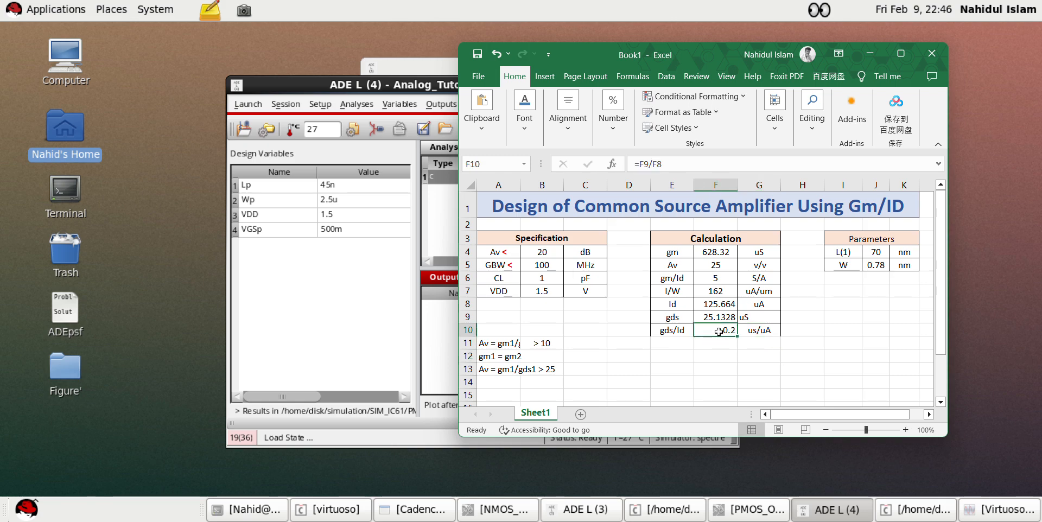
click(567, 111)
click(572, 184)
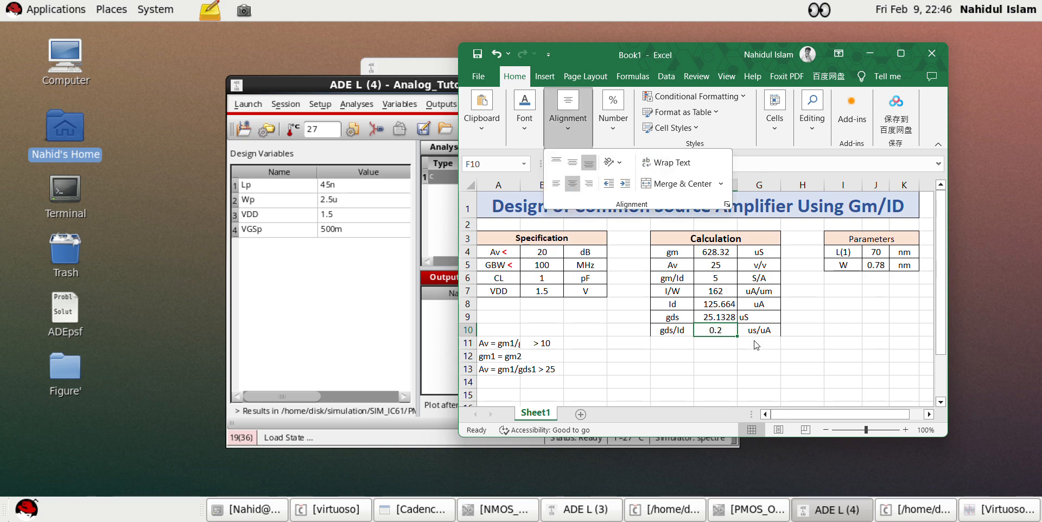
click(597, 235)
Apply cell borders to the gds/Id row, E10:G10, and deselect it
drag(661, 331, 759, 330)
click(564, 130)
click(547, 132)
click(524, 127)
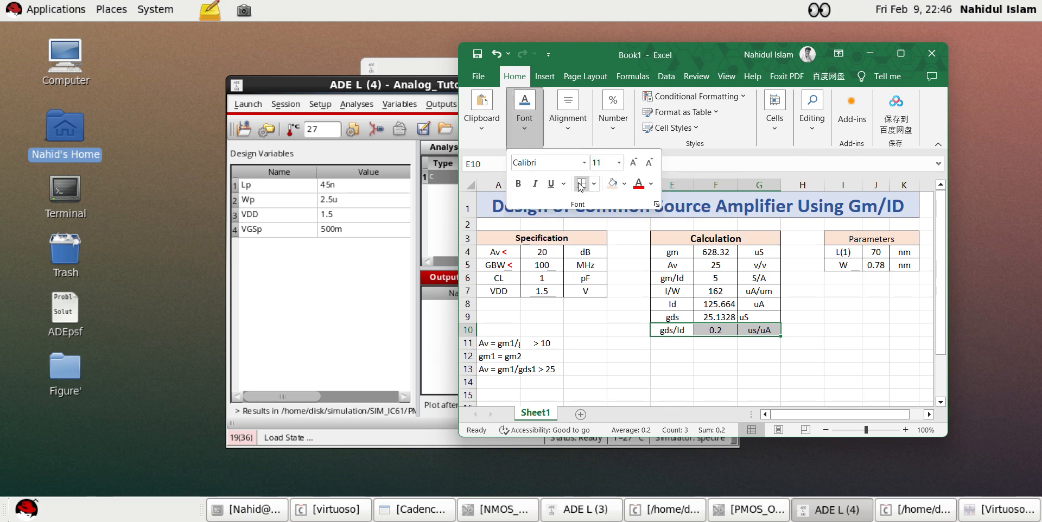
click(725, 359)
click(725, 359)
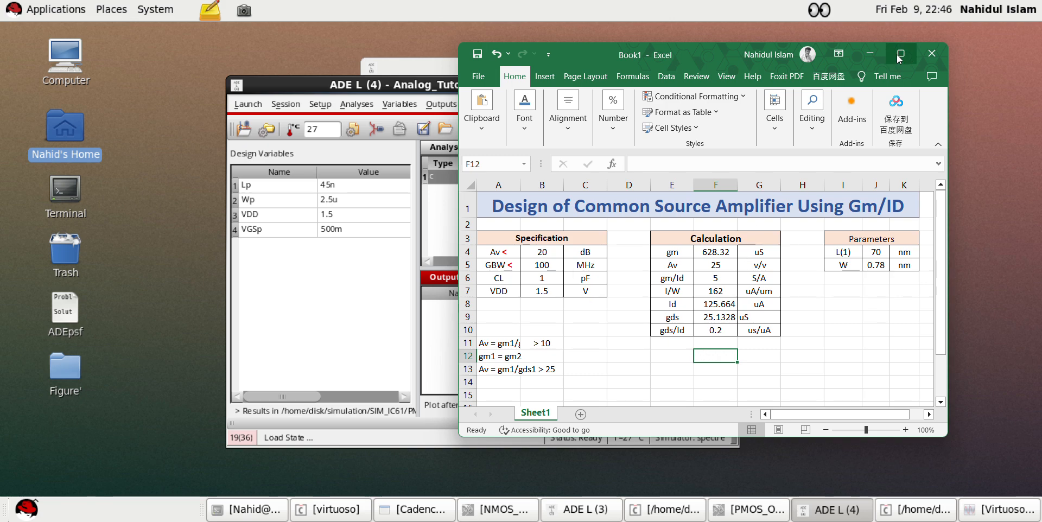
Return from Excel to the PMOS_OPT ADE L window and open the waveform calculator
click(870, 53)
click(589, 224)
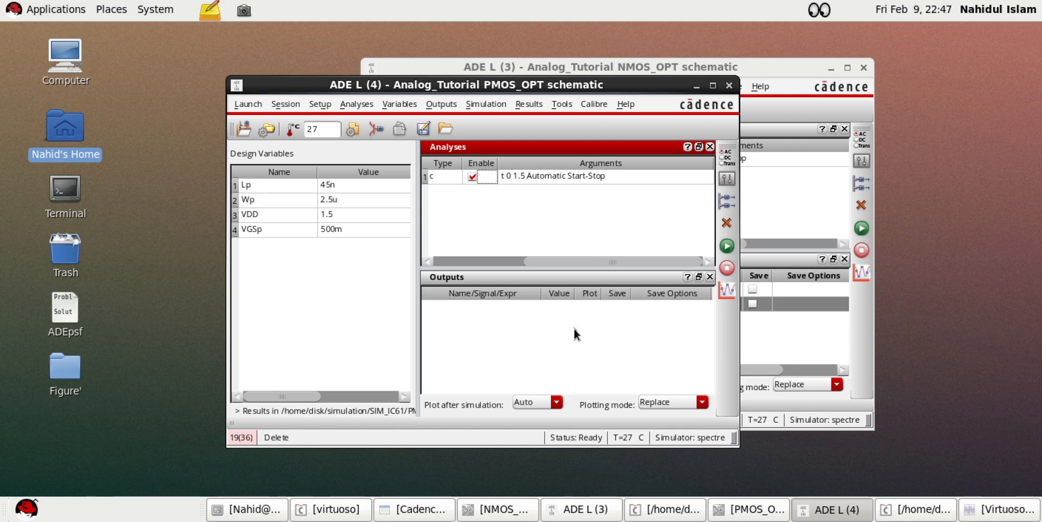
click(558, 285)
click(554, 108)
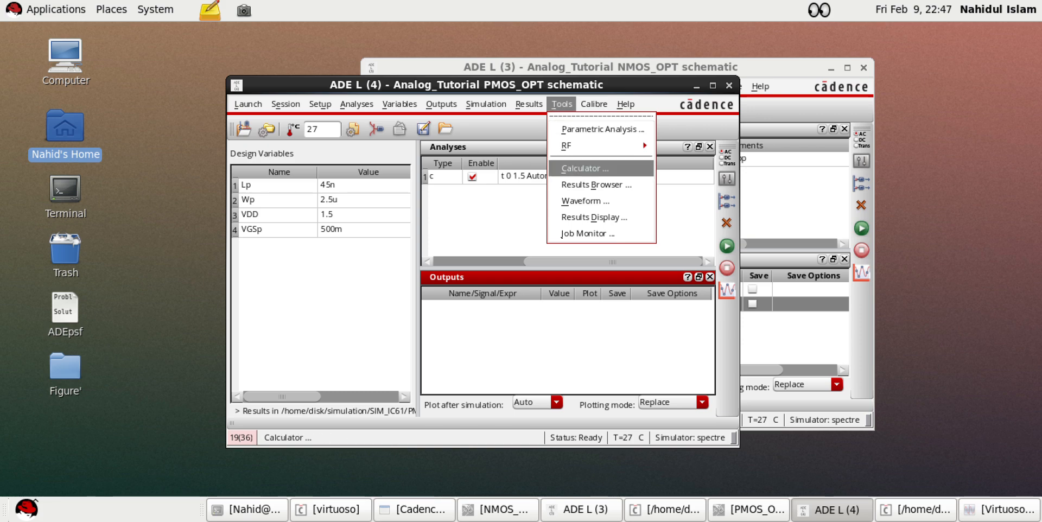
click(585, 168)
Delete the NM0 gmoverid expression from the calculator buffer and clear the stack
drag(342, 178, 190, 179)
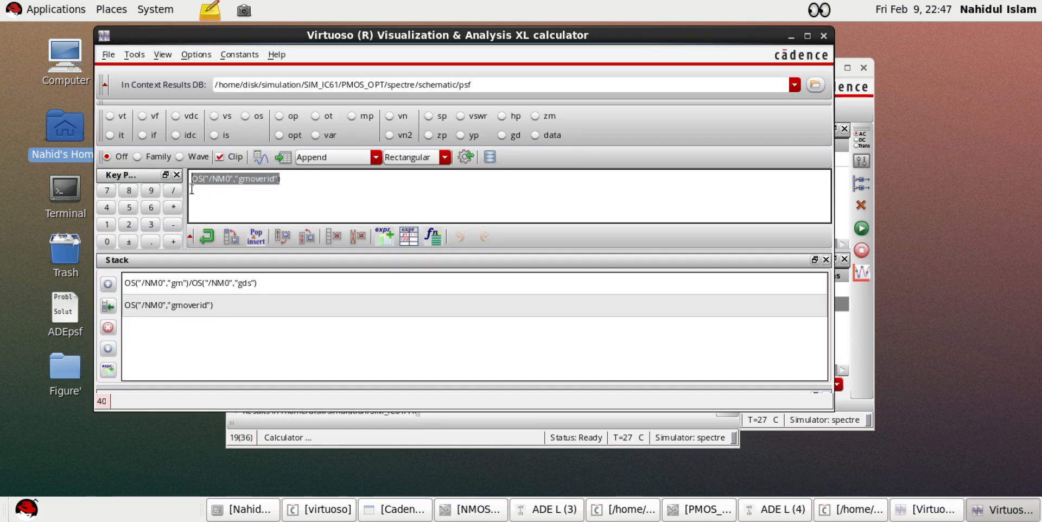
key(BackSpace)
click(358, 237)
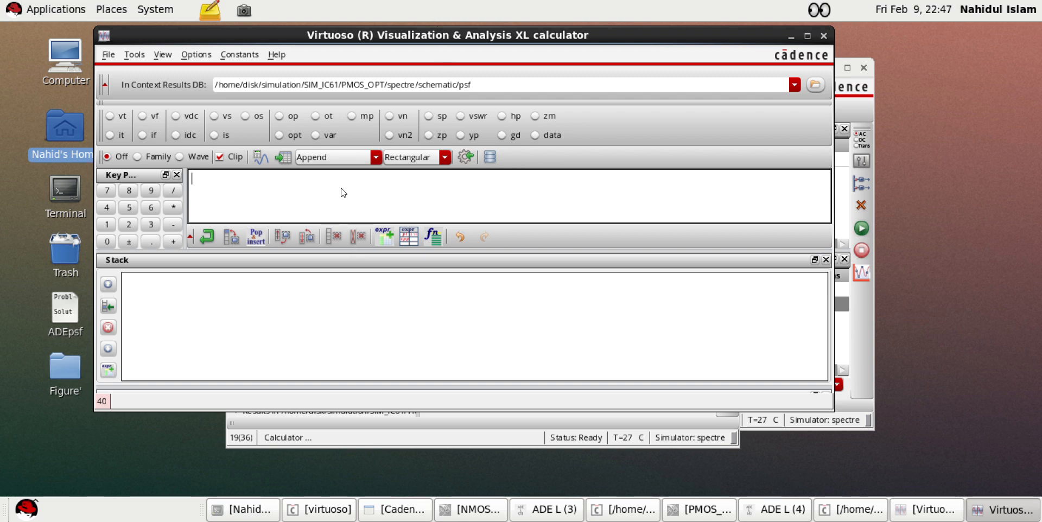
Start an OS expression on the PM0 transistor in the PMOS_OPT schematic and open its list of parameters
click(245, 116)
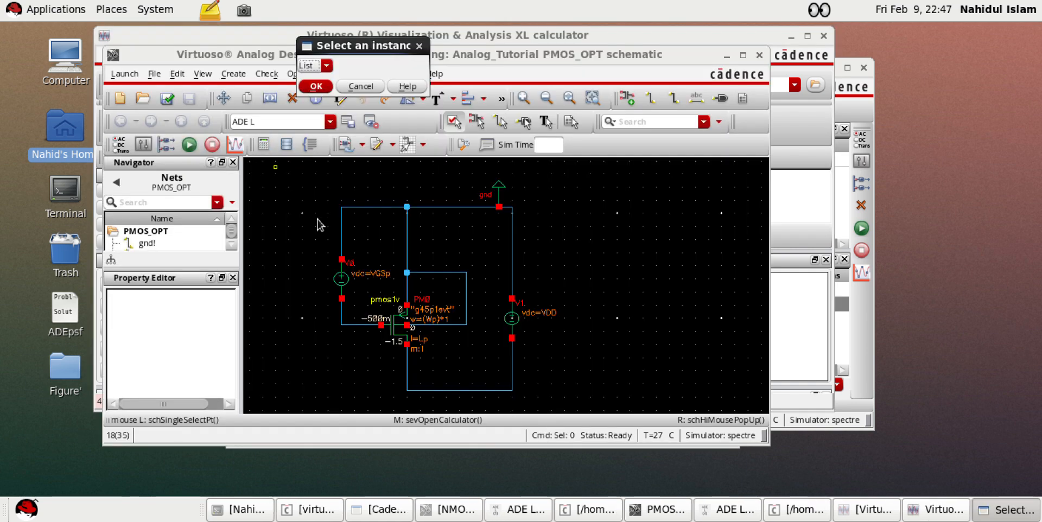
click(398, 327)
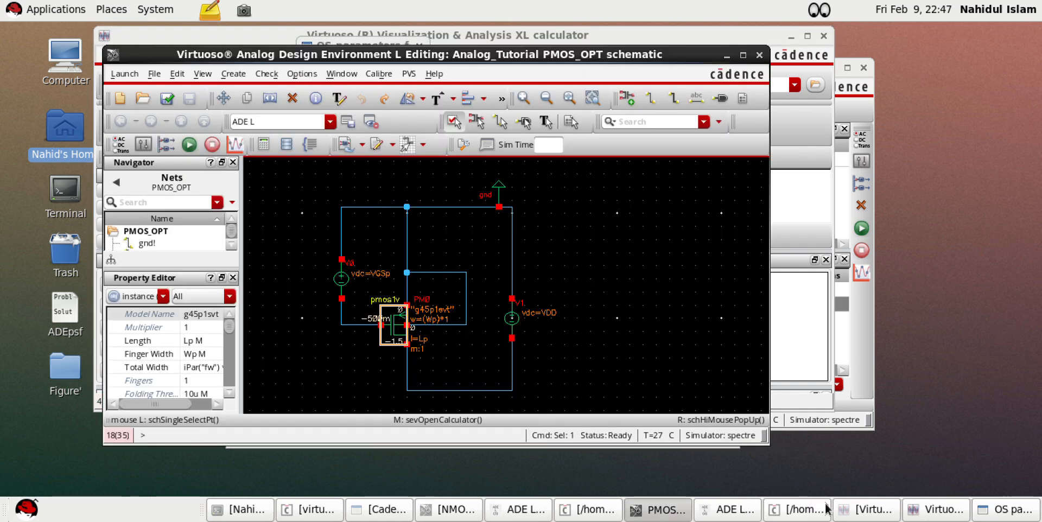
click(998, 510)
click(339, 65)
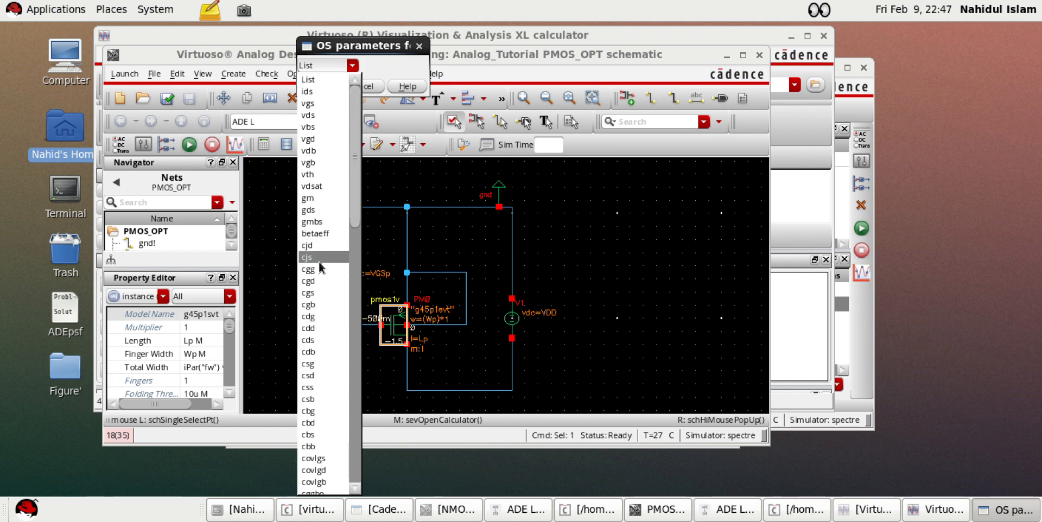
Look through the whole OS parameter list of PM0 for the quantities needed for gds/Id
scroll(321, 267, down, 5)
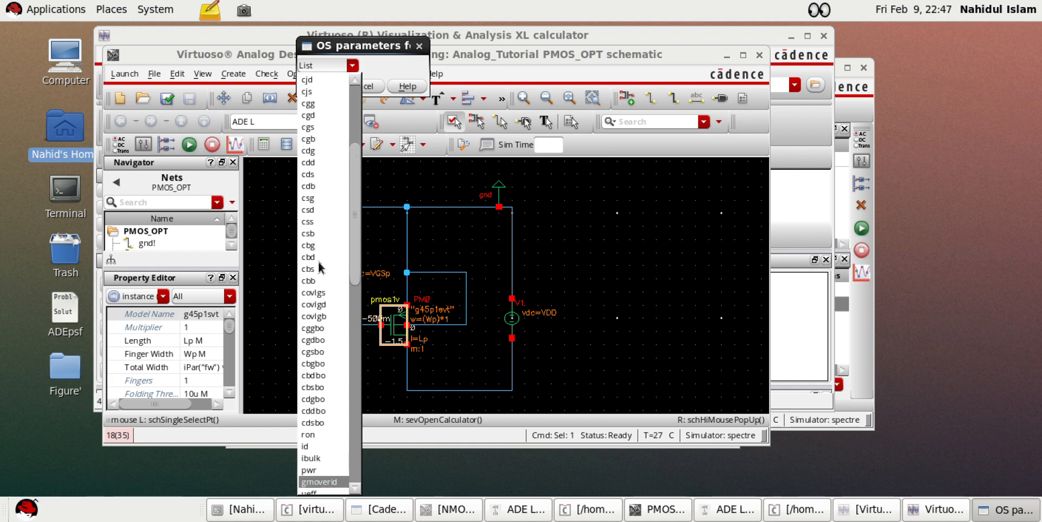
scroll(321, 267, down, 5)
scroll(318, 274, down, 3)
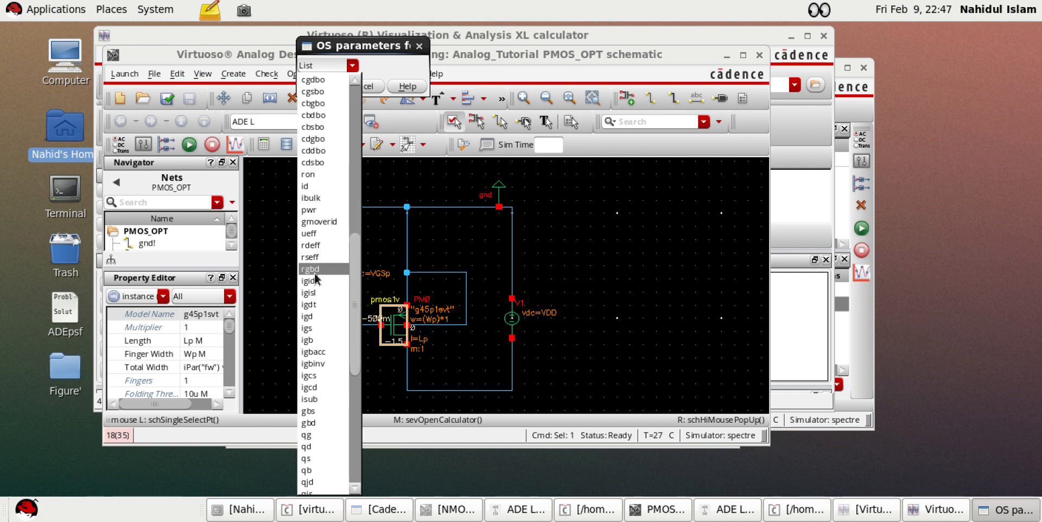
scroll(328, 418, down, 4)
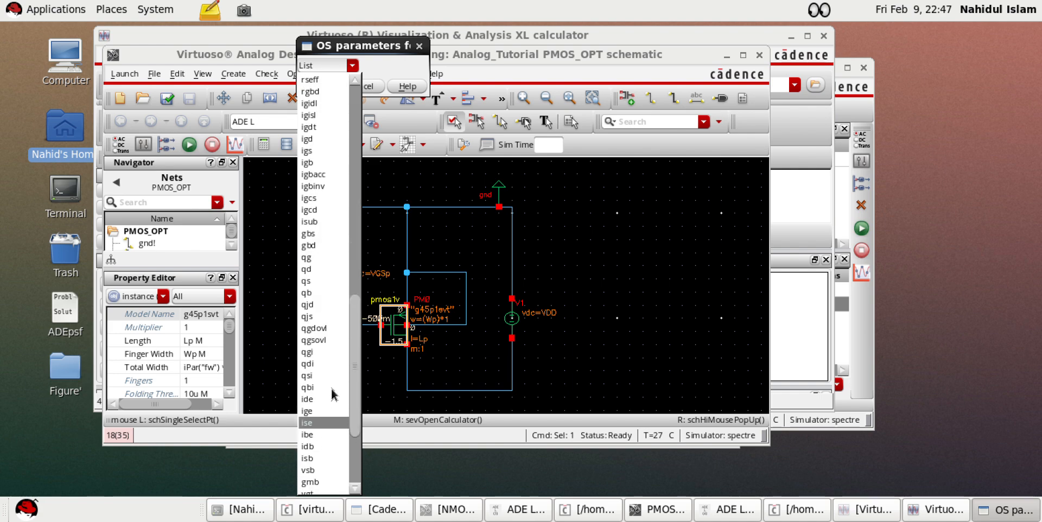
scroll(336, 421, up, 2)
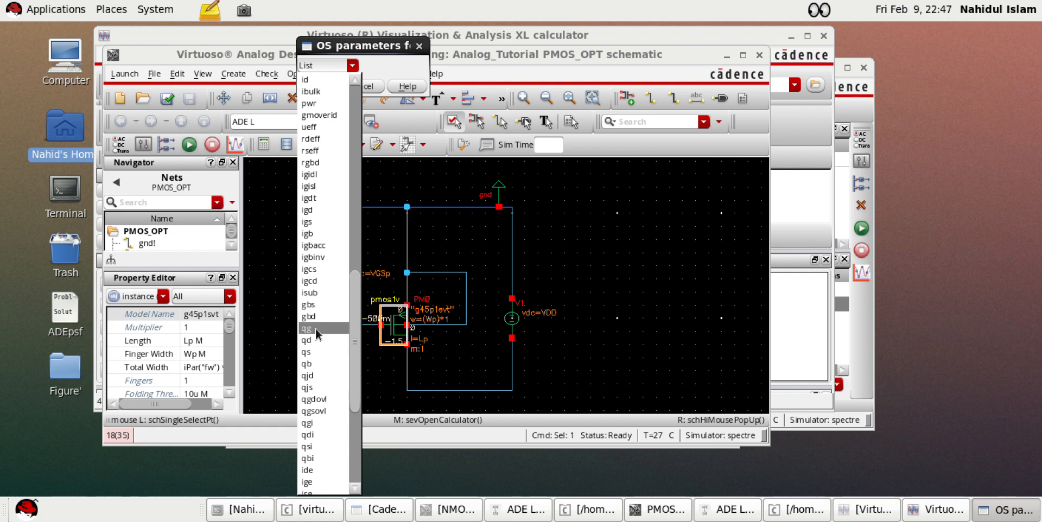
scroll(331, 314, up, 4)
scroll(332, 315, up, 4)
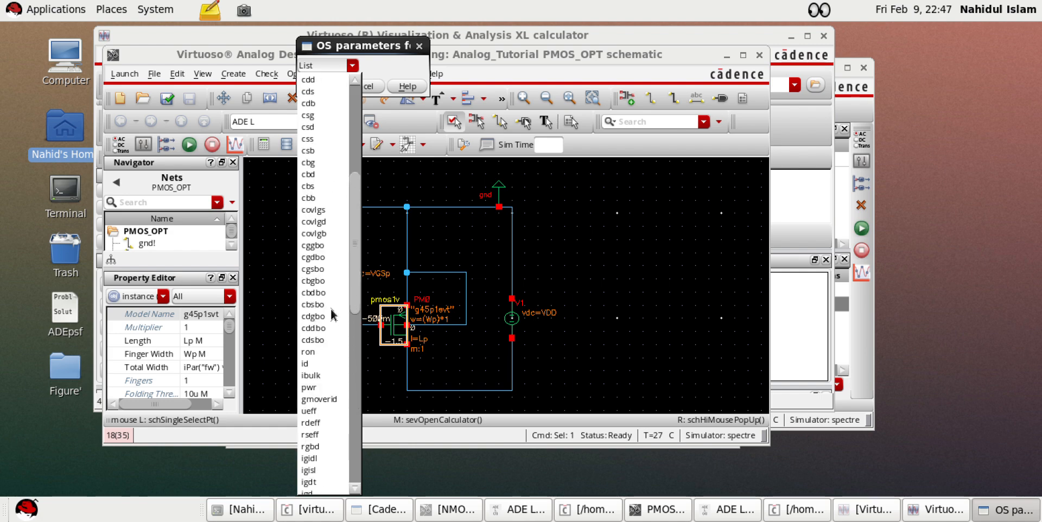
scroll(332, 315, up, 7)
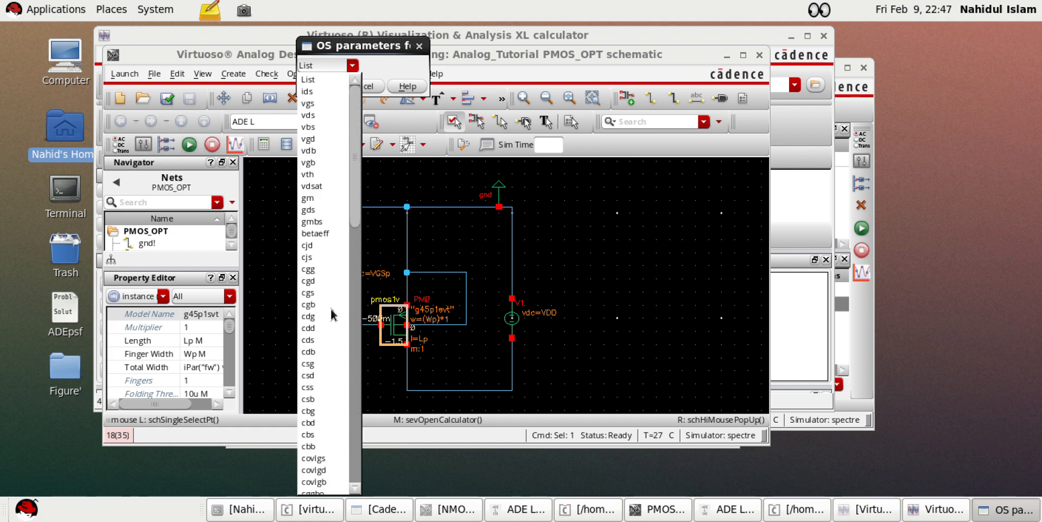
scroll(332, 314, down, 12)
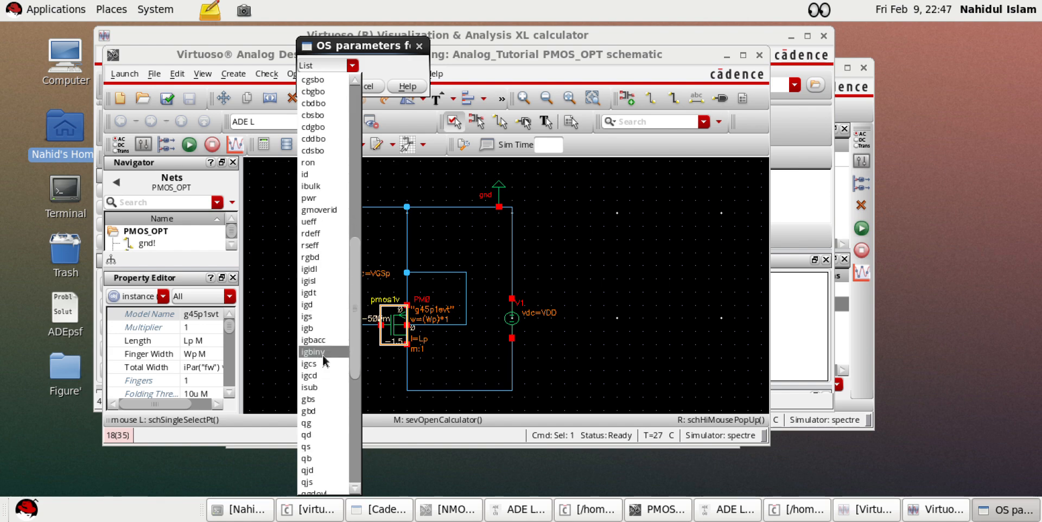
scroll(321, 410, down, 1)
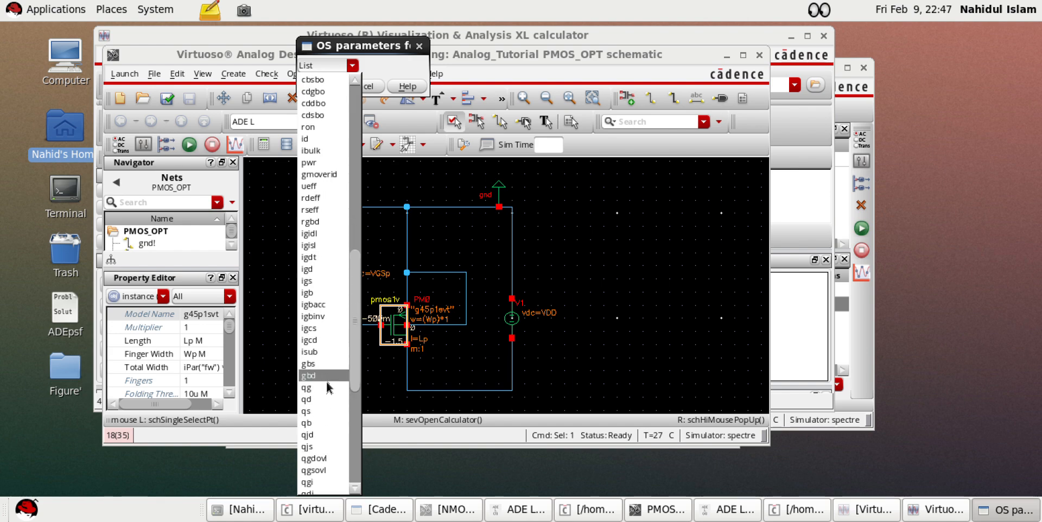
scroll(322, 466, down, 3)
scroll(321, 358, up, 5)
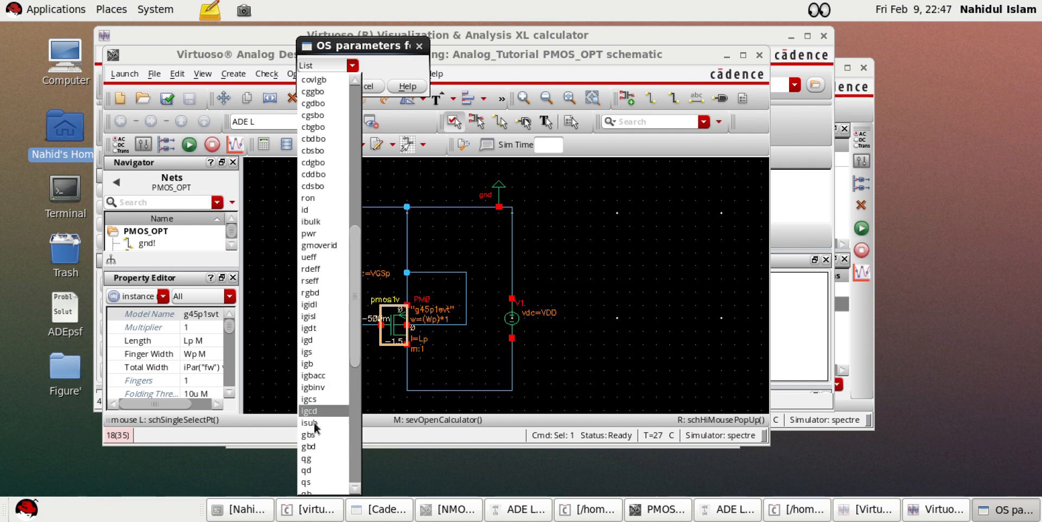
scroll(312, 434, up, 3)
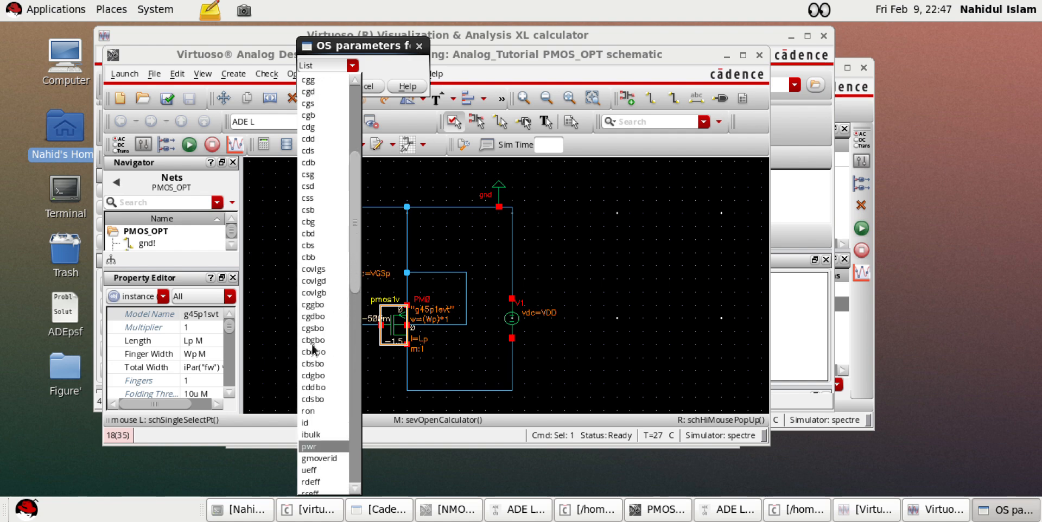
scroll(313, 353, up, 8)
scroll(312, 350, up, 1)
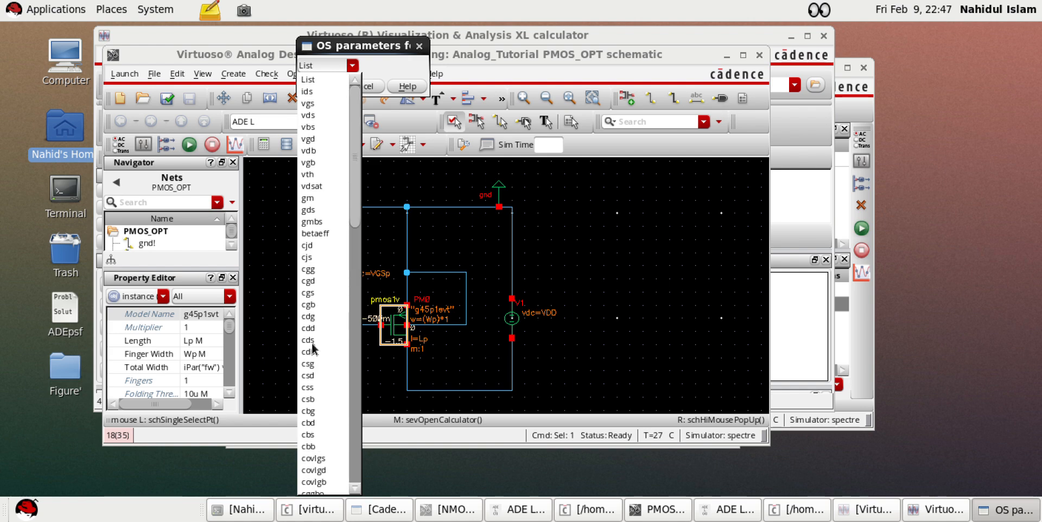
scroll(316, 333, down, 2)
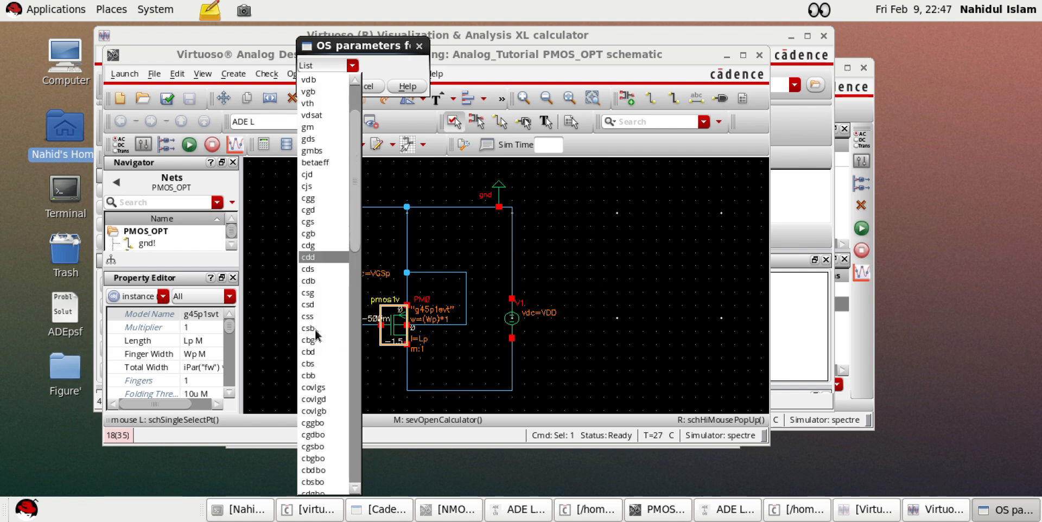
scroll(316, 334, down, 4)
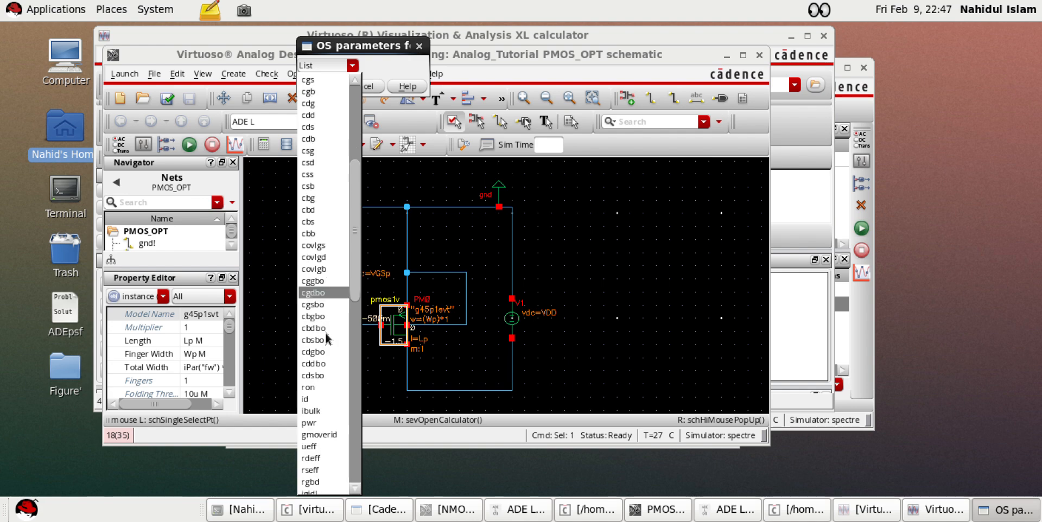
scroll(324, 337, down, 8)
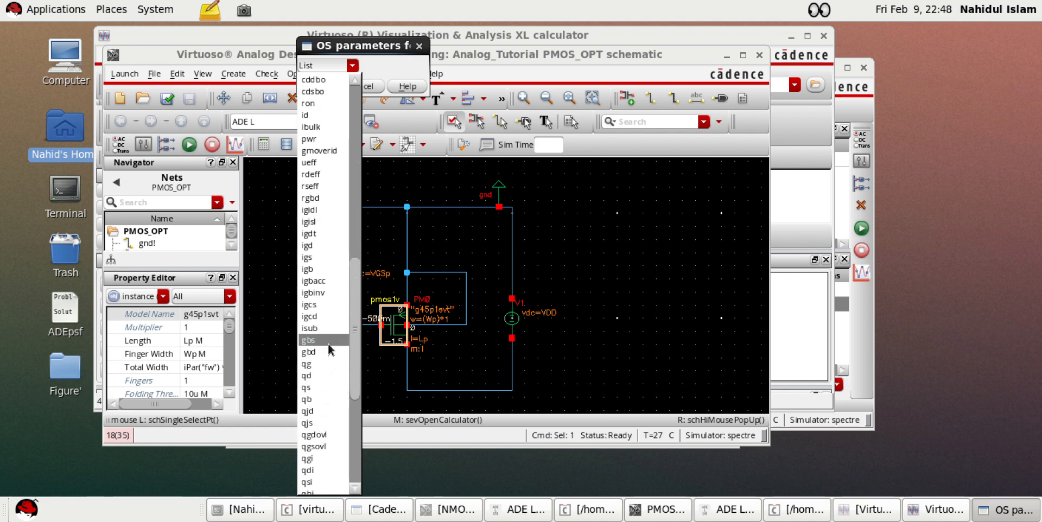
scroll(328, 343, down, 3)
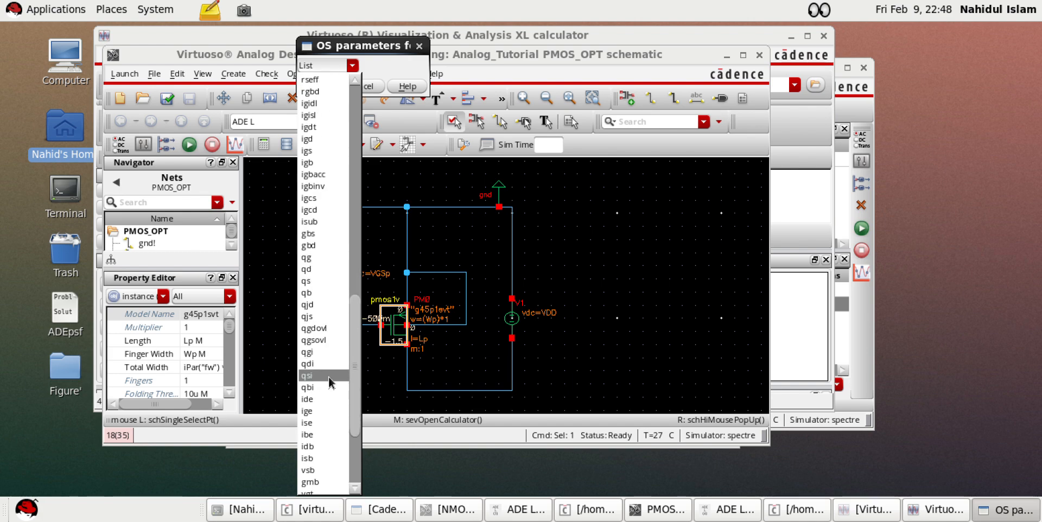
scroll(328, 380, down, 4)
scroll(325, 358, up, 1)
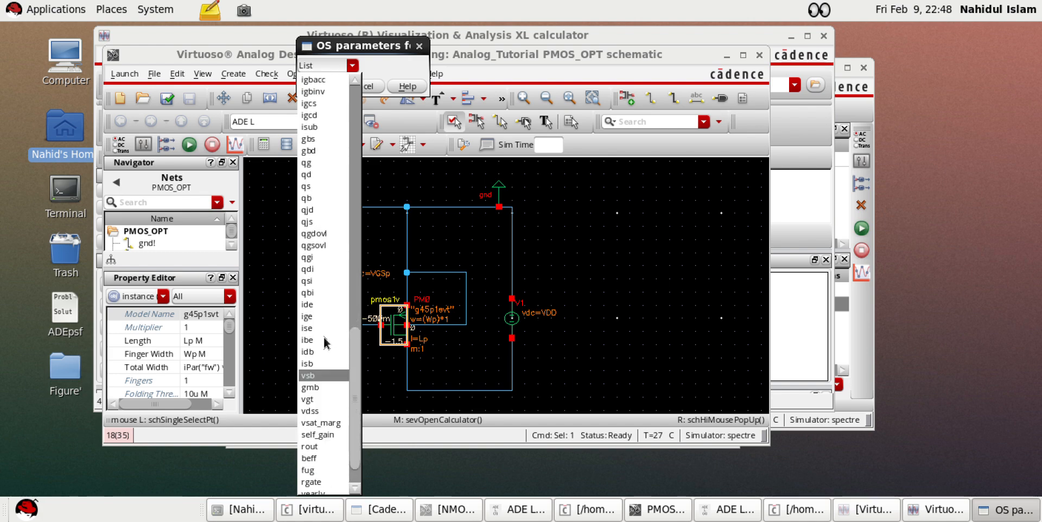
Choose gds as the OS parameter of PM0 and place the expression OS("/PM0","gds") on the calculator stack
scroll(321, 246, up, 3)
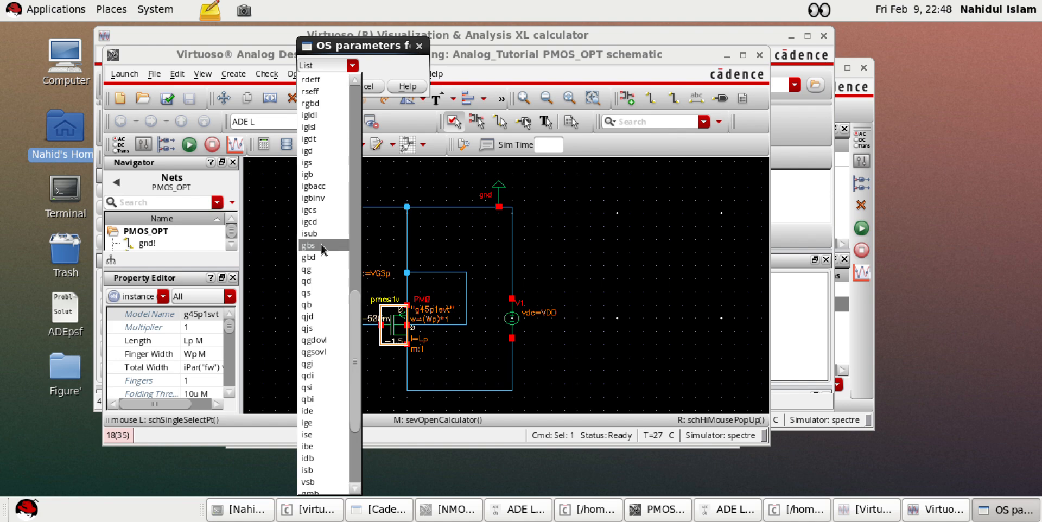
scroll(321, 246, up, 4)
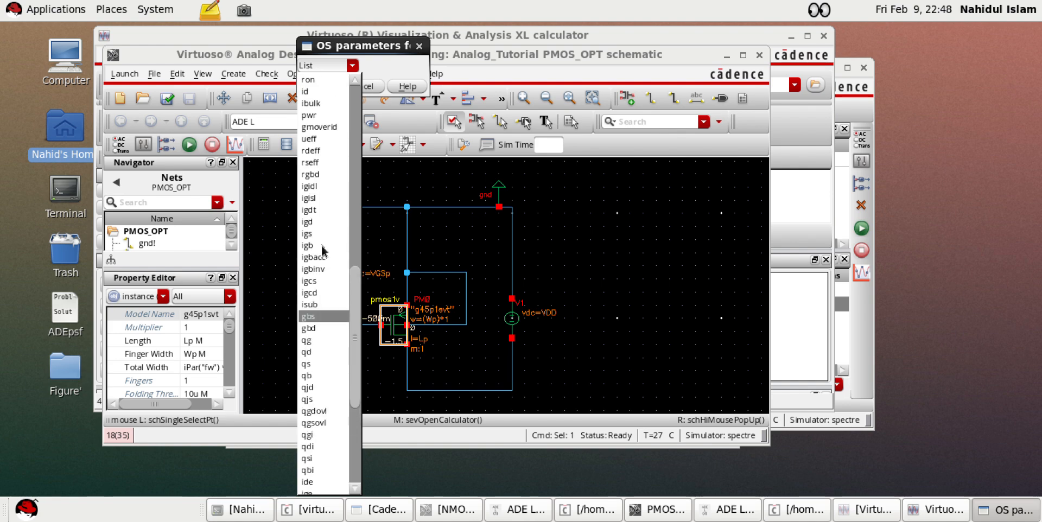
scroll(322, 246, up, 5)
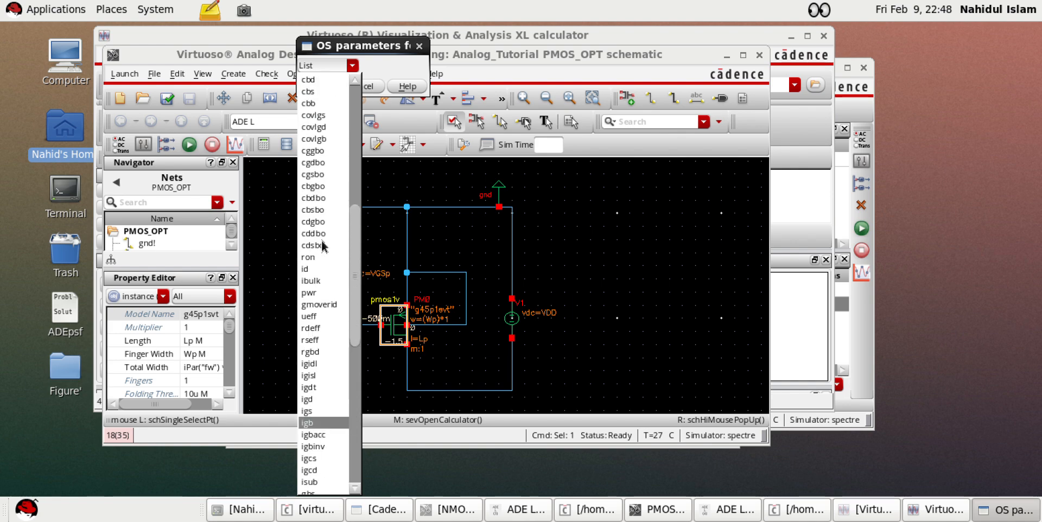
scroll(322, 246, up, 2)
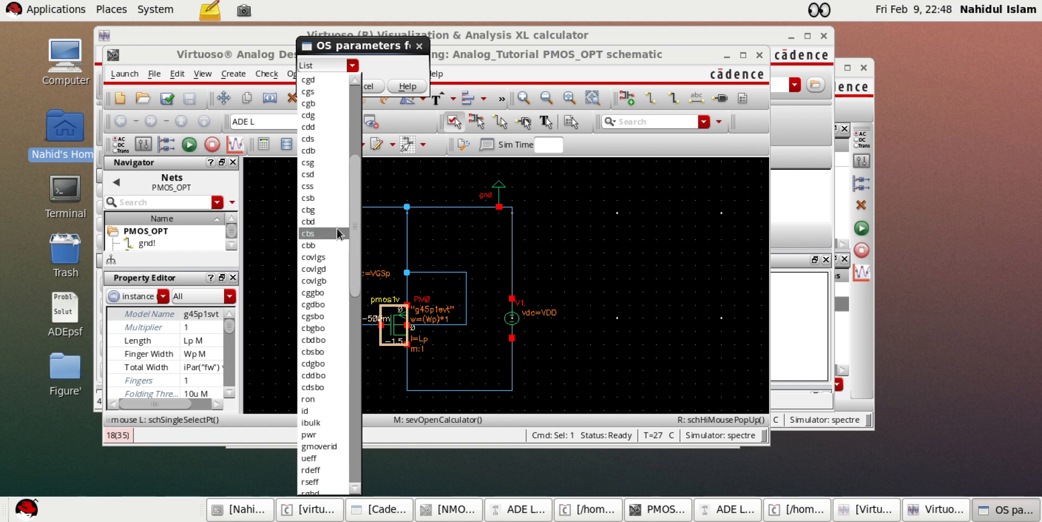
scroll(330, 202, up, 2)
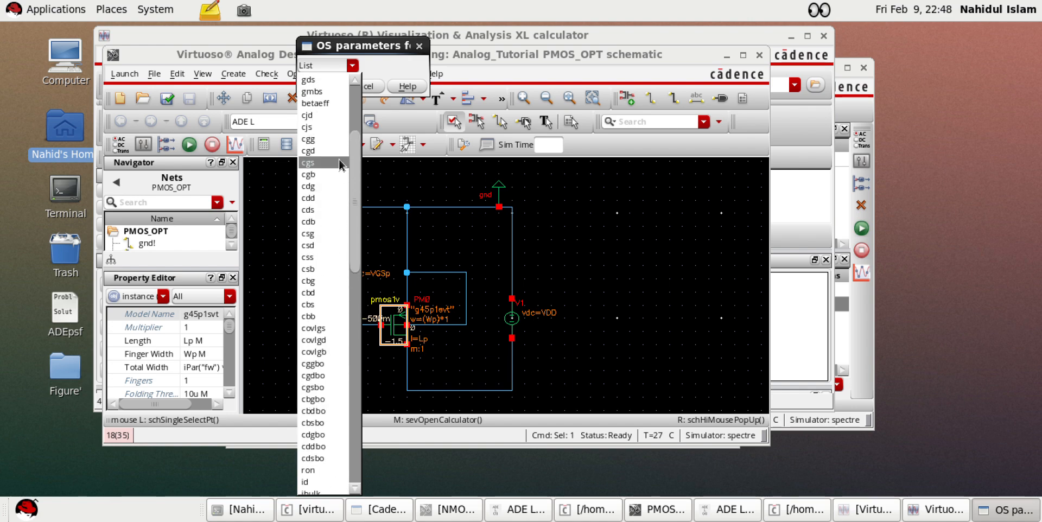
scroll(339, 158, up, 2)
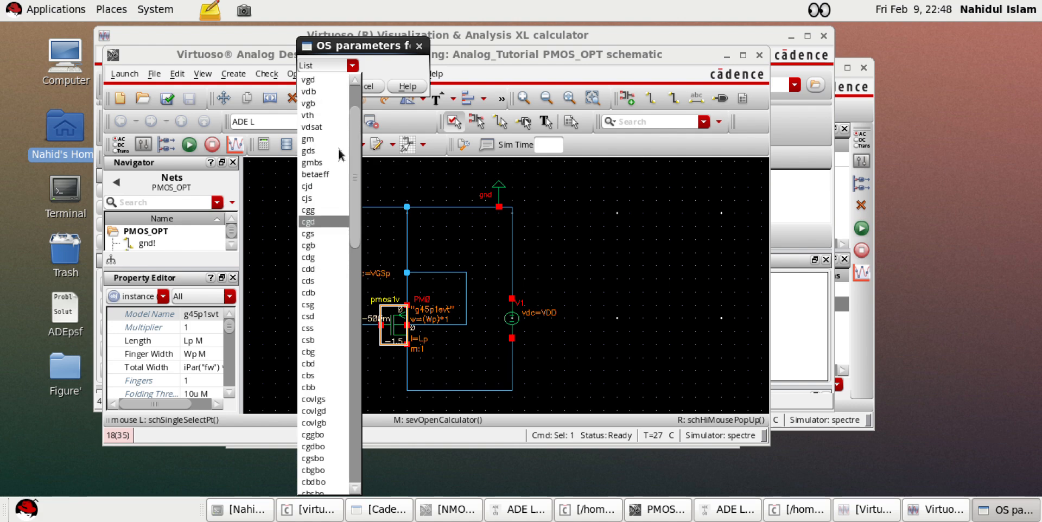
click(321, 150)
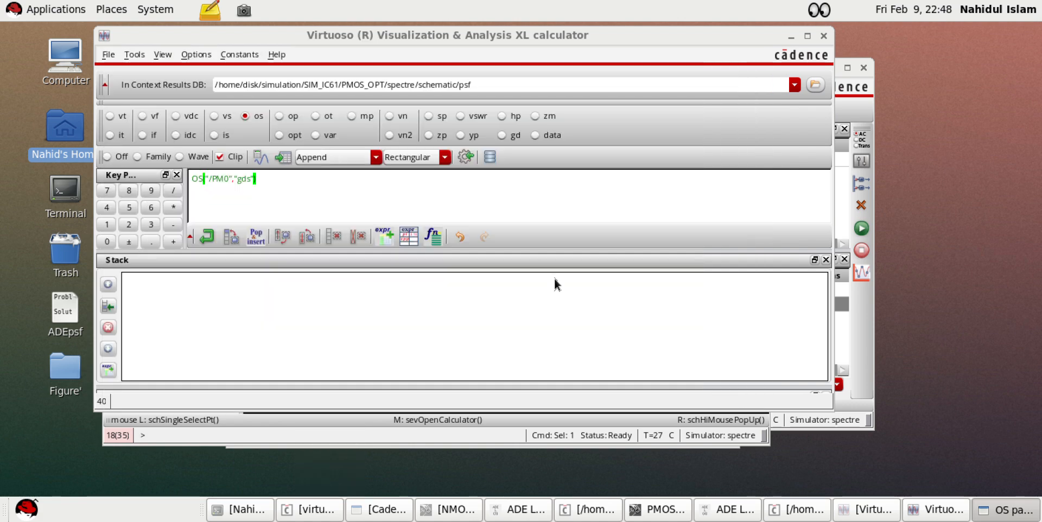
click(210, 236)
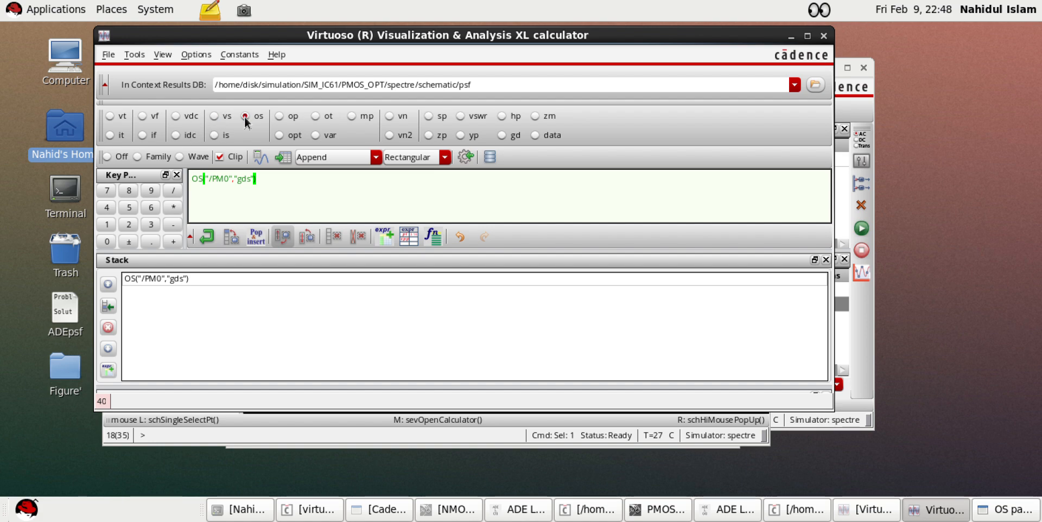
Choose id as the OS parameter of the PM0 transistor to get the expression OS("/PM0","id") in the calculator buffer
click(791, 36)
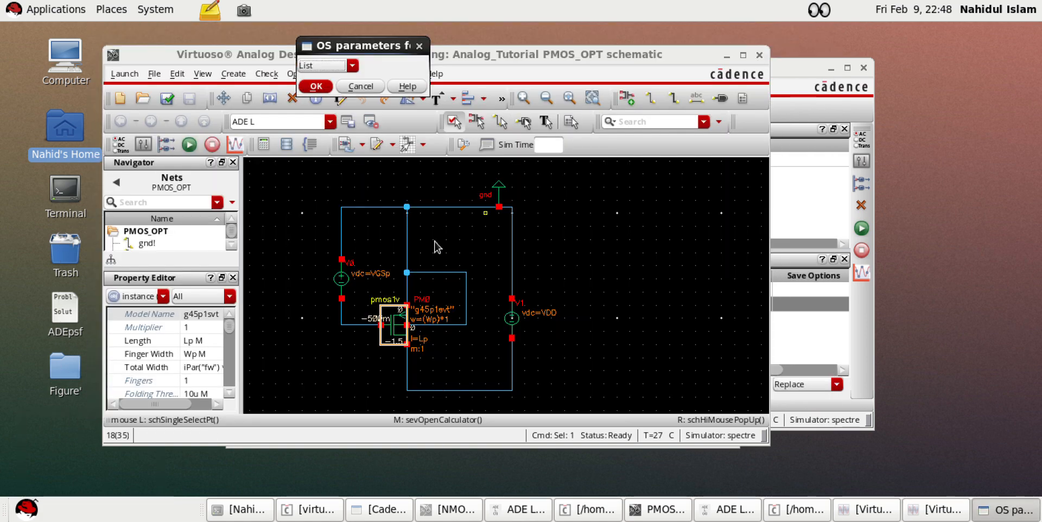
click(394, 322)
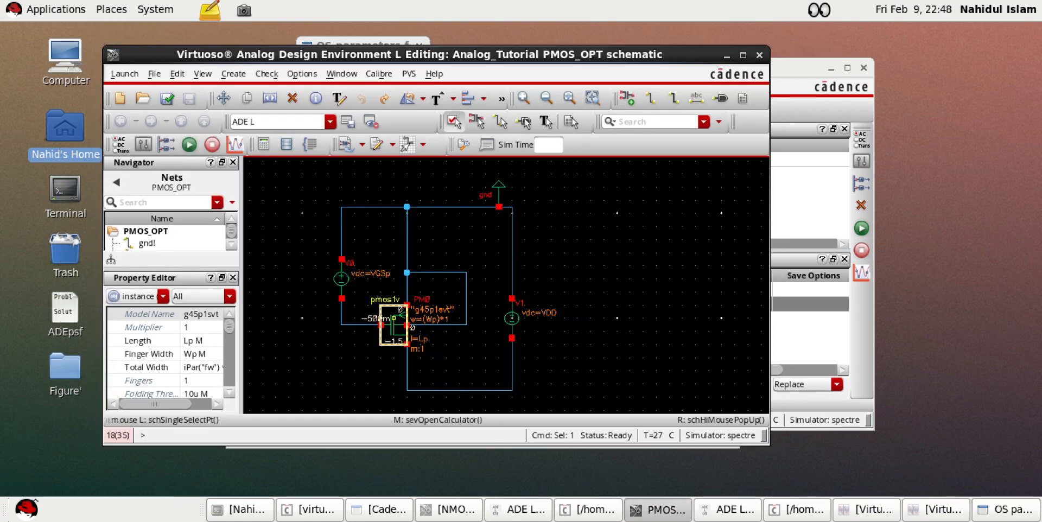
click(1023, 510)
click(353, 65)
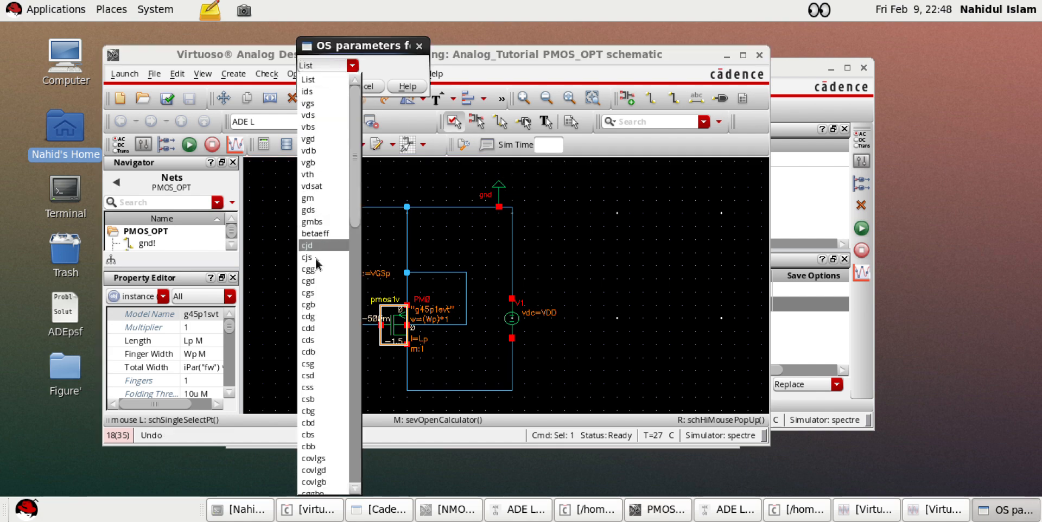
scroll(315, 282, down, 4)
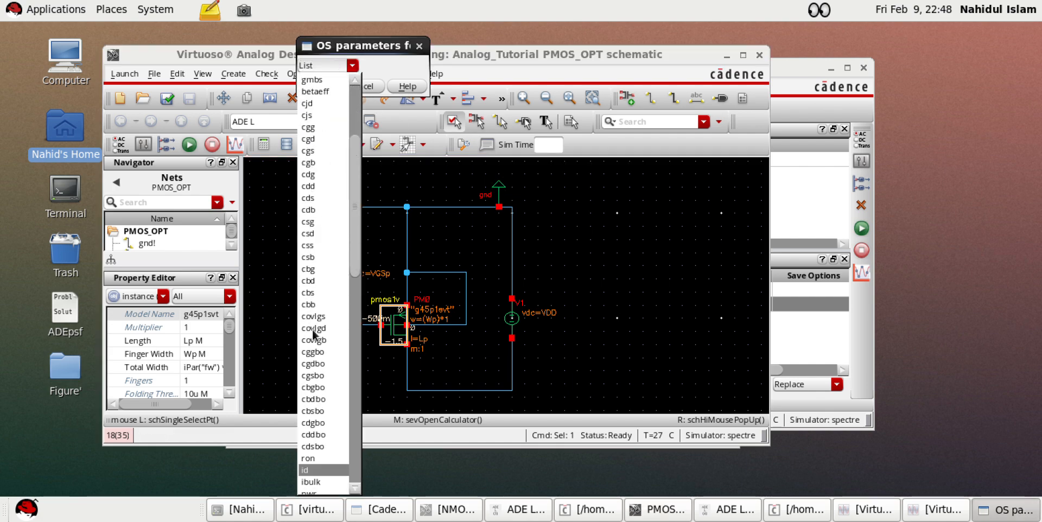
click(316, 469)
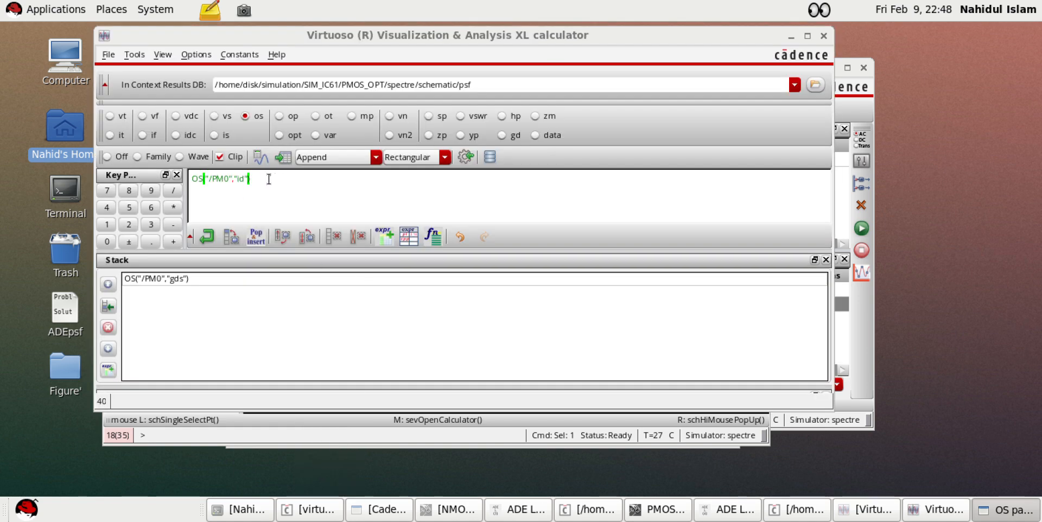
Try to apply the abs function to the PM0 id expression and divide the stacked gds expression by it
click(826, 260)
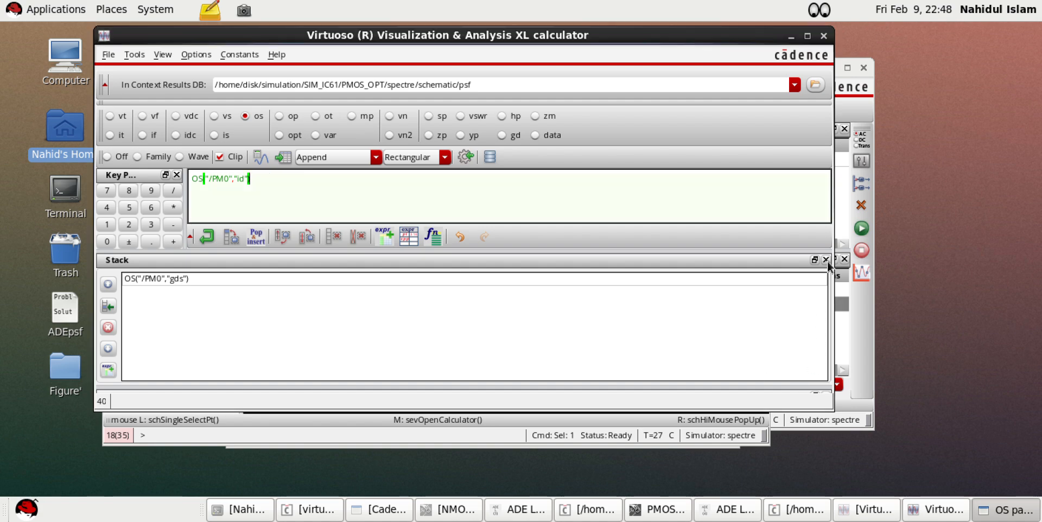
click(172, 278)
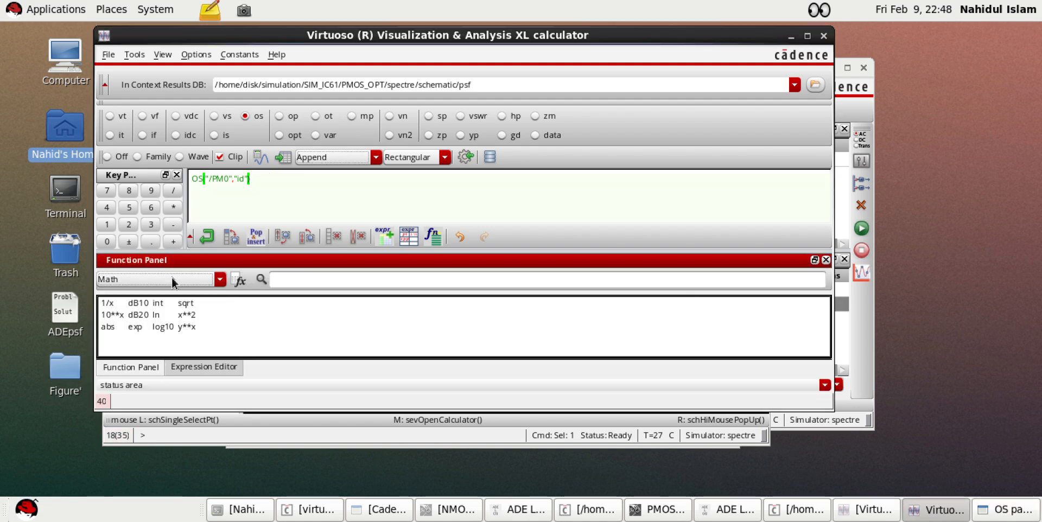
click(108, 327)
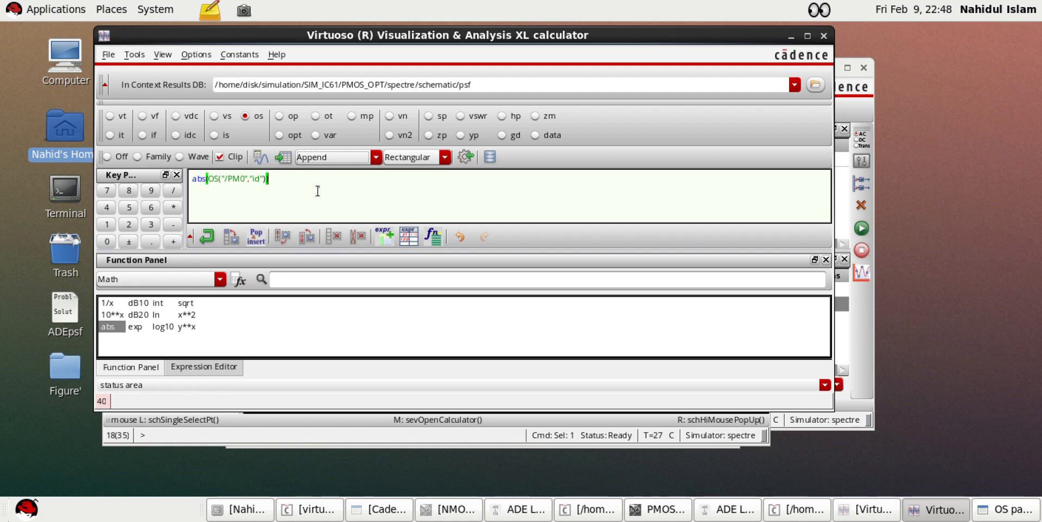
click(173, 191)
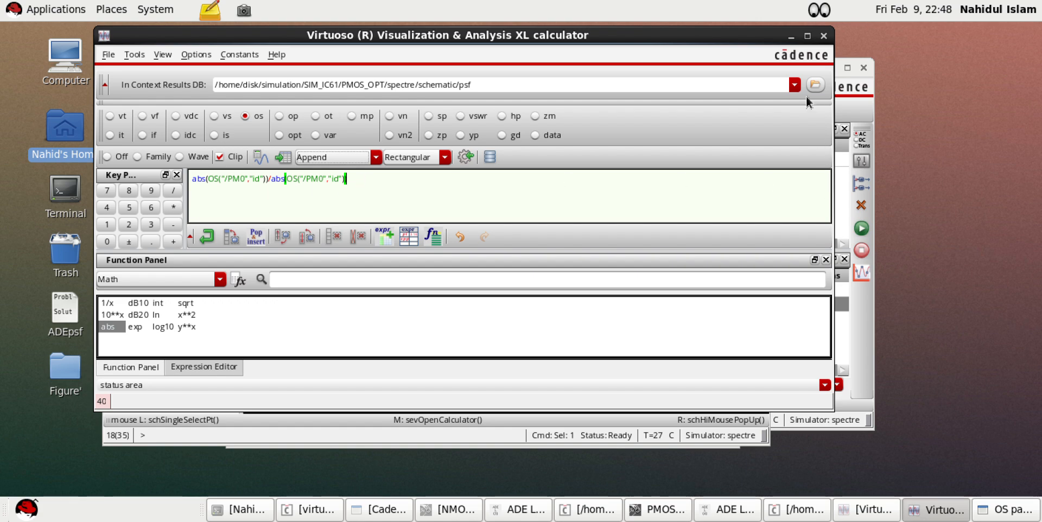
Close the Function Panel and Expression Editor and delete the faulty PM0 id ratio from the calculator buffer
click(826, 260)
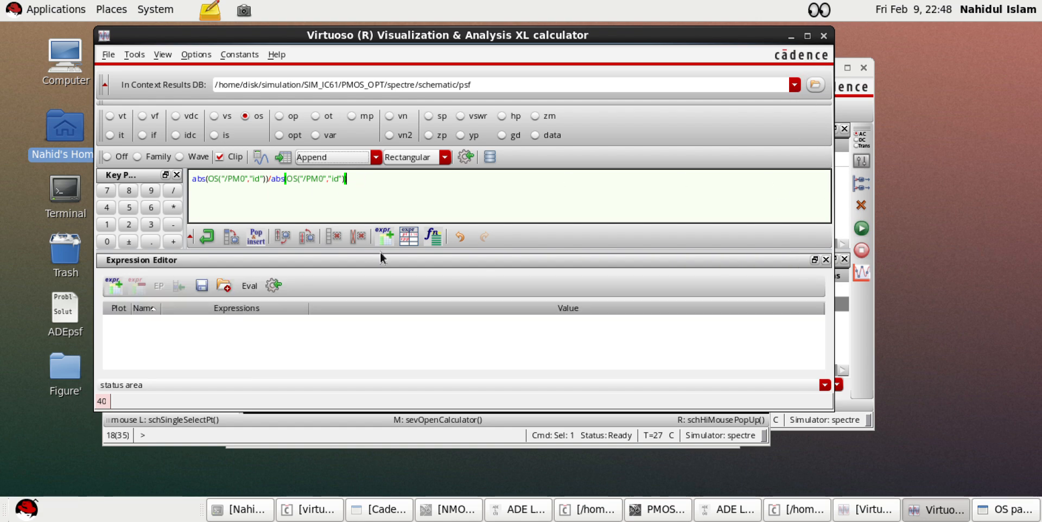
click(826, 260)
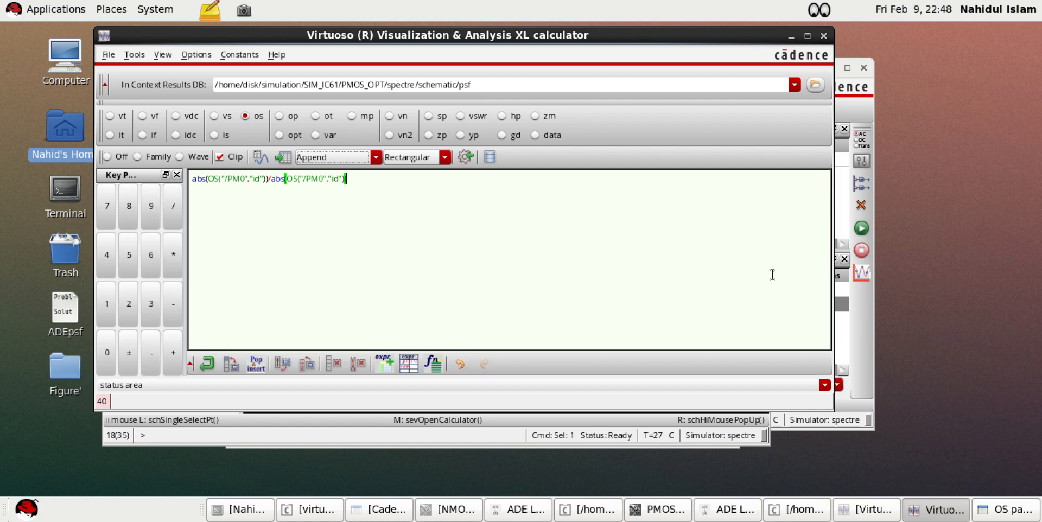
drag(369, 189, 171, 175)
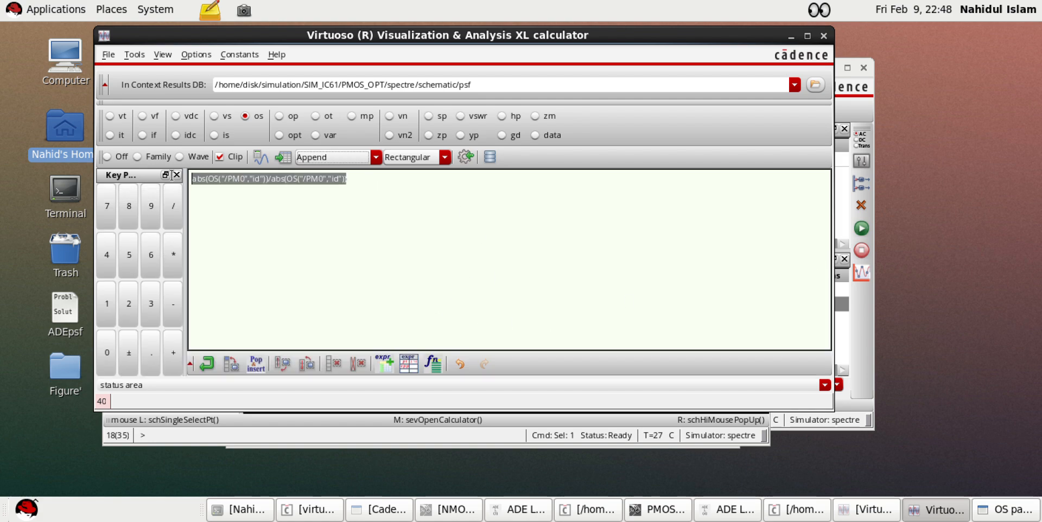
key(BackSpace)
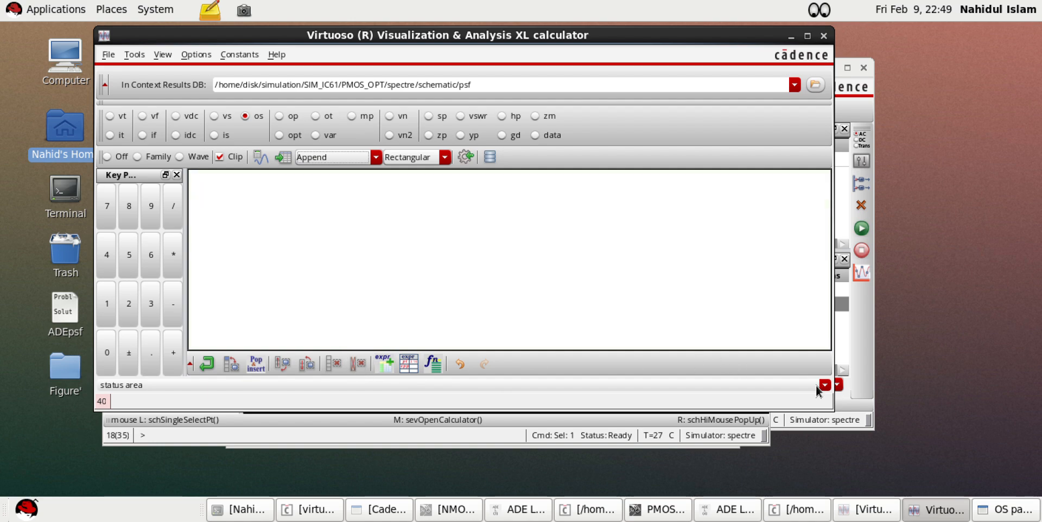
Show the Function Panel, Expression Editor and Stack in the calculator again
right_click(529, 151)
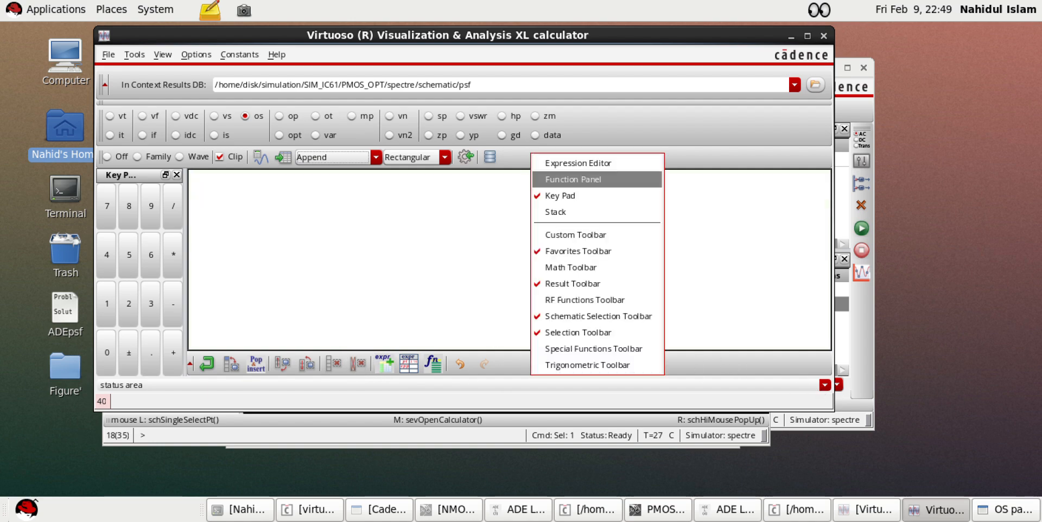
click(552, 180)
right_click(531, 163)
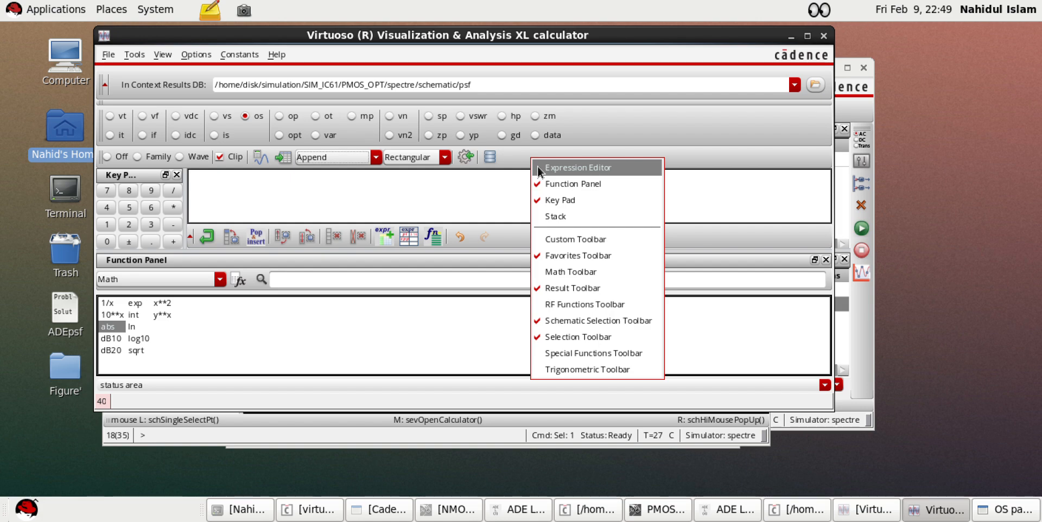
click(538, 166)
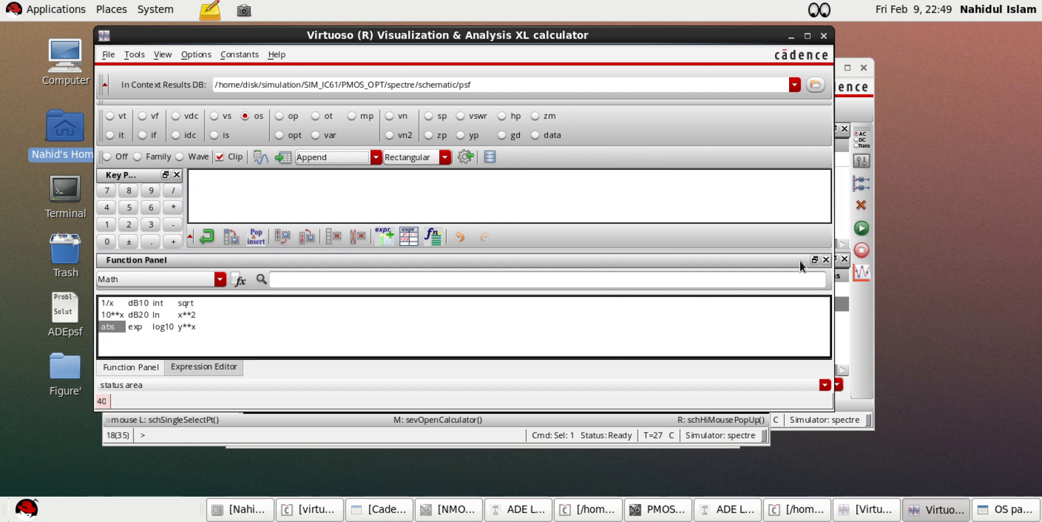
right_click(532, 155)
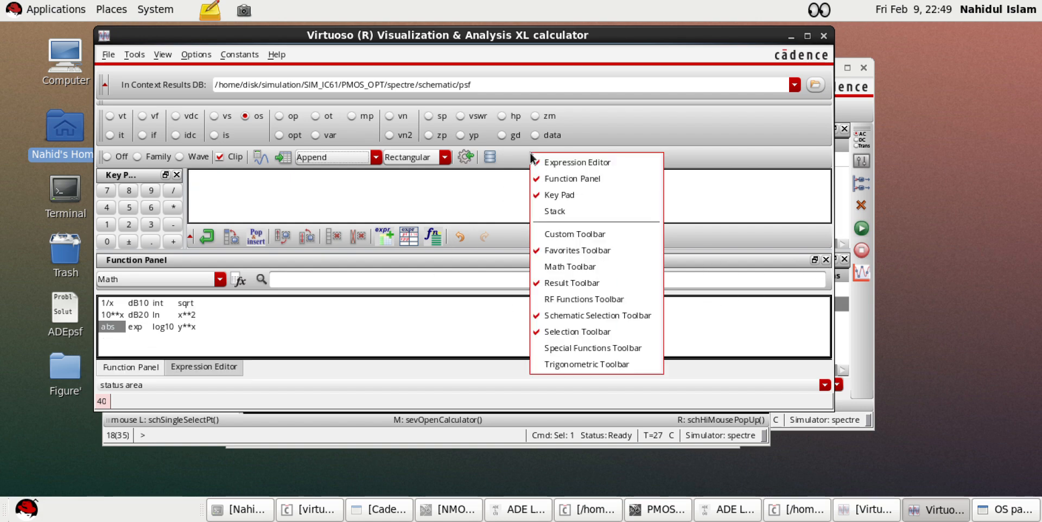
click(540, 211)
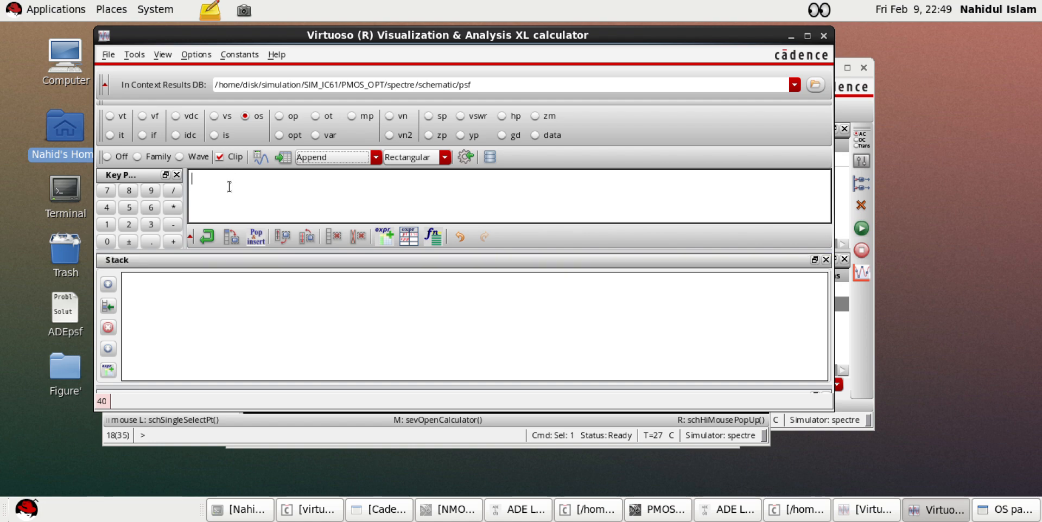
Create the OS expression for gds of the PM0 transistor, OS("/PM0","gds"), and place it on the calculator stack
click(244, 115)
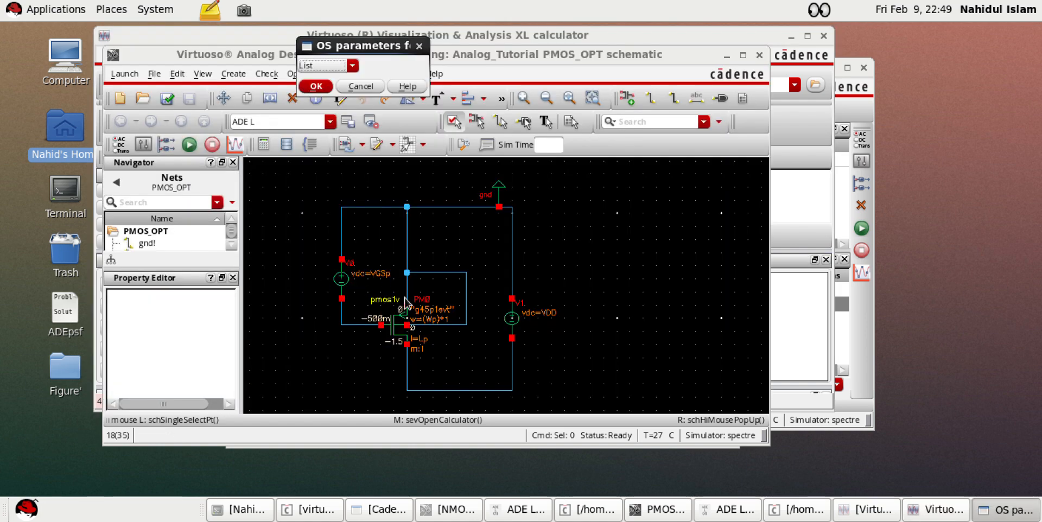
click(394, 326)
click(986, 515)
click(352, 65)
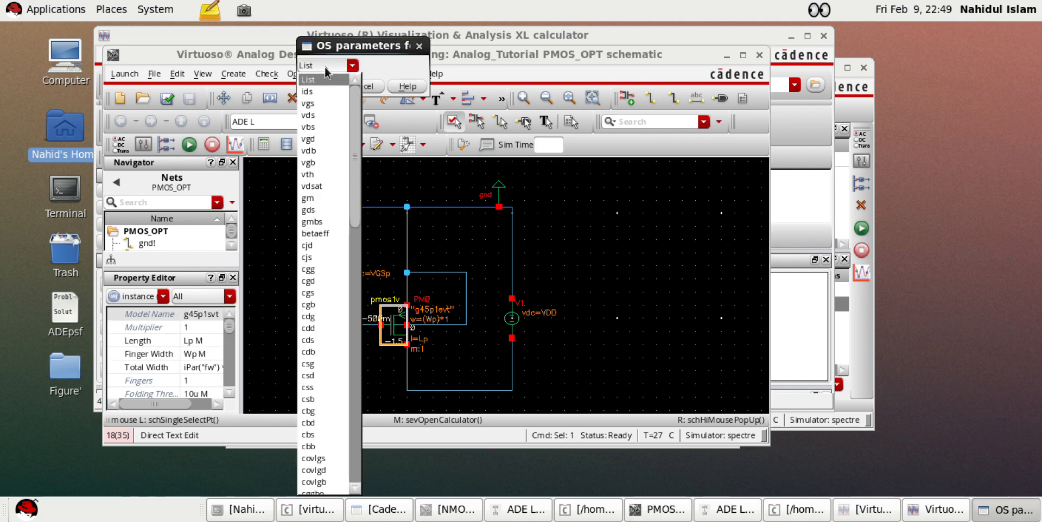
click(309, 210)
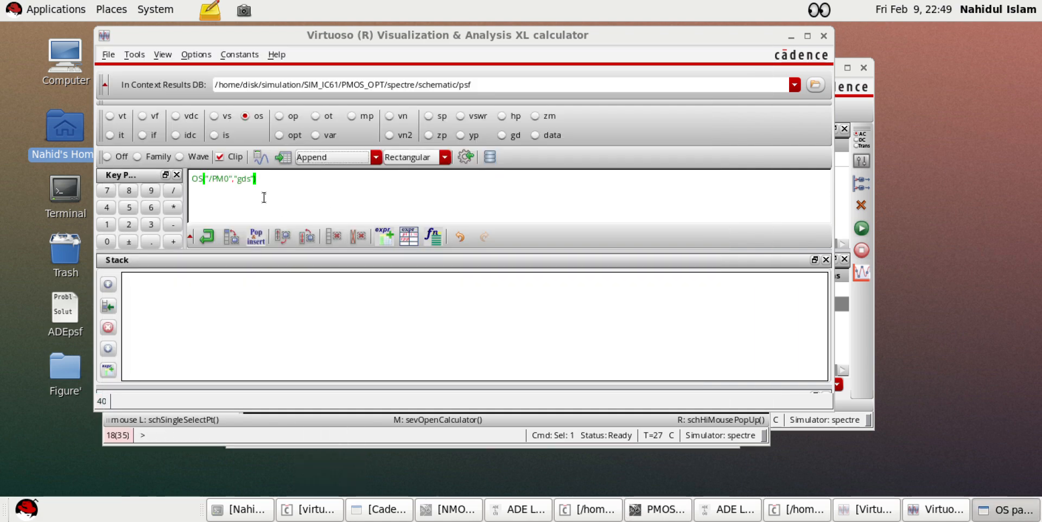
click(207, 236)
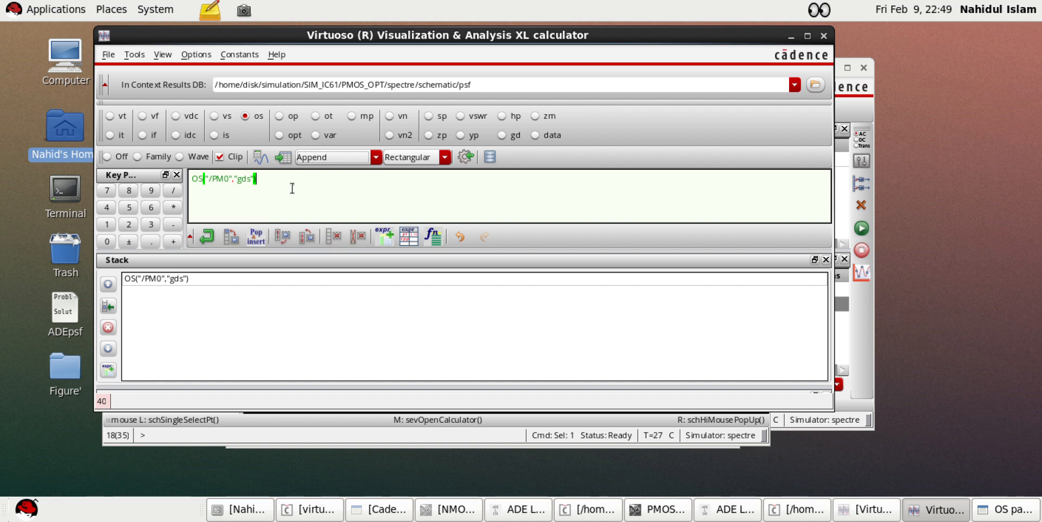
Create the OS expression for id of the PM0 transistor, OS("/PM0","id"), in the calculator buffer
click(247, 115)
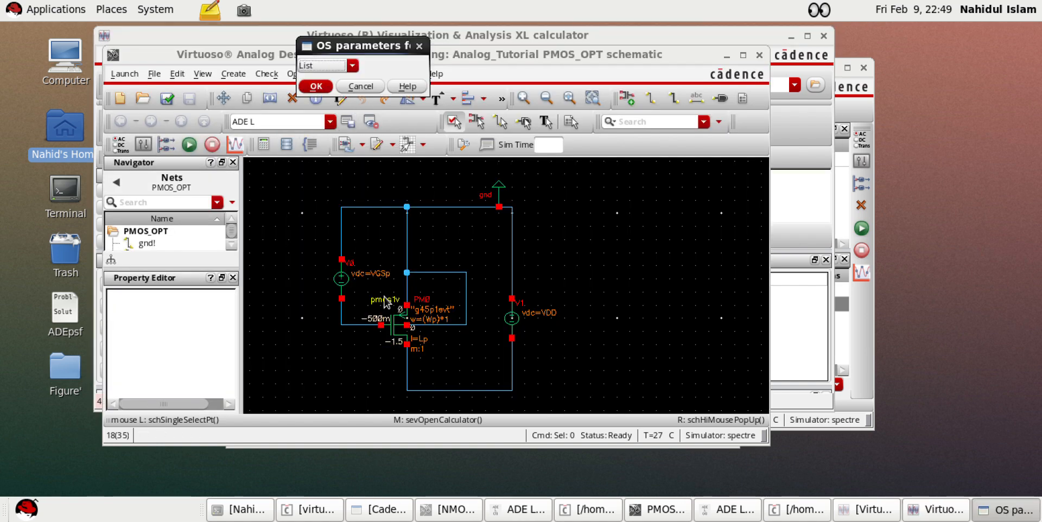
click(393, 325)
click(975, 513)
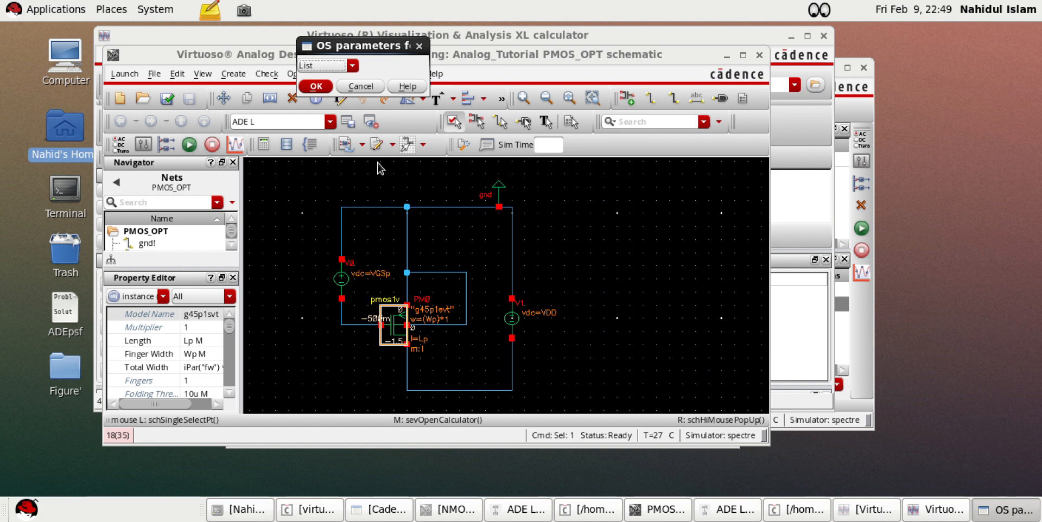
click(353, 65)
scroll(317, 271, down, 15)
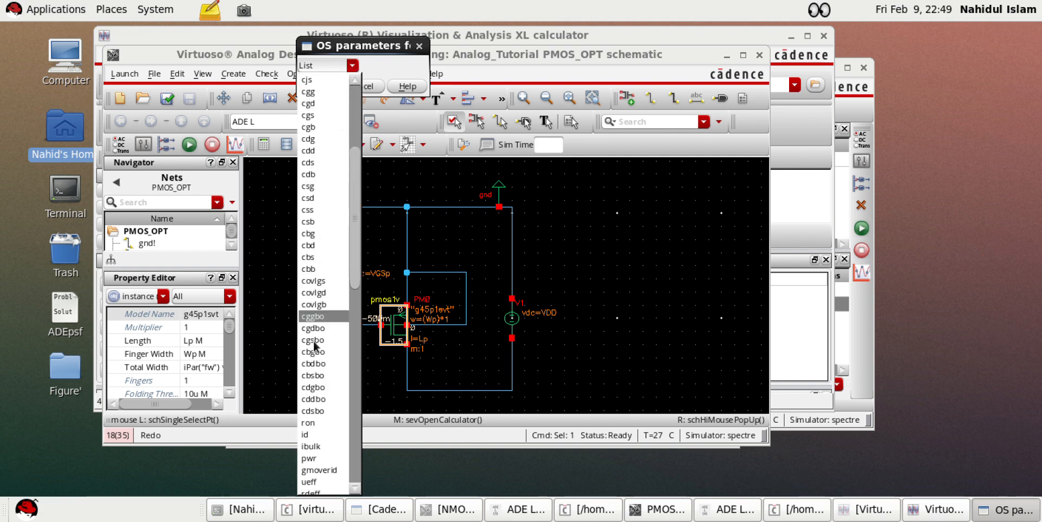
scroll(329, 401, down, 5)
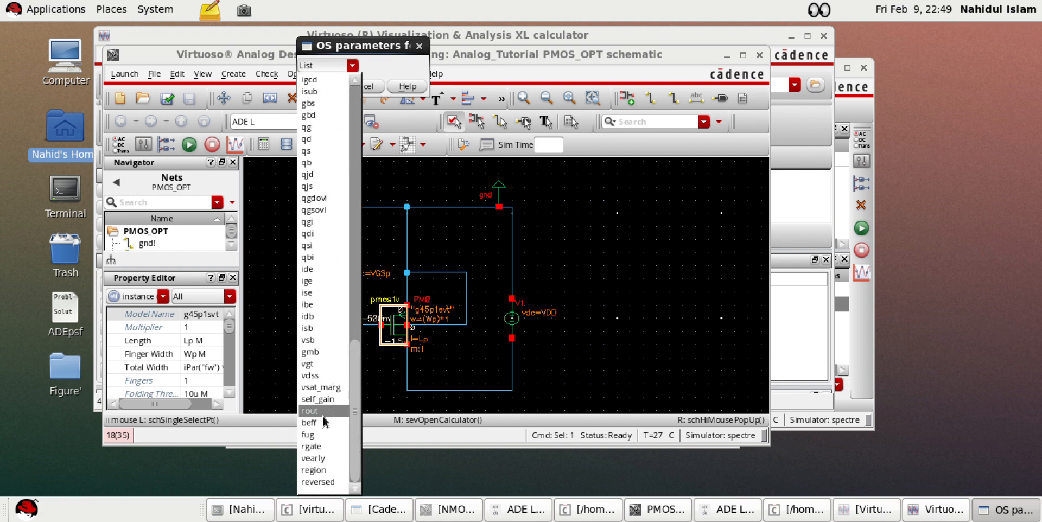
key(i)
scroll(329, 198, up, 1)
scroll(331, 198, down, 8)
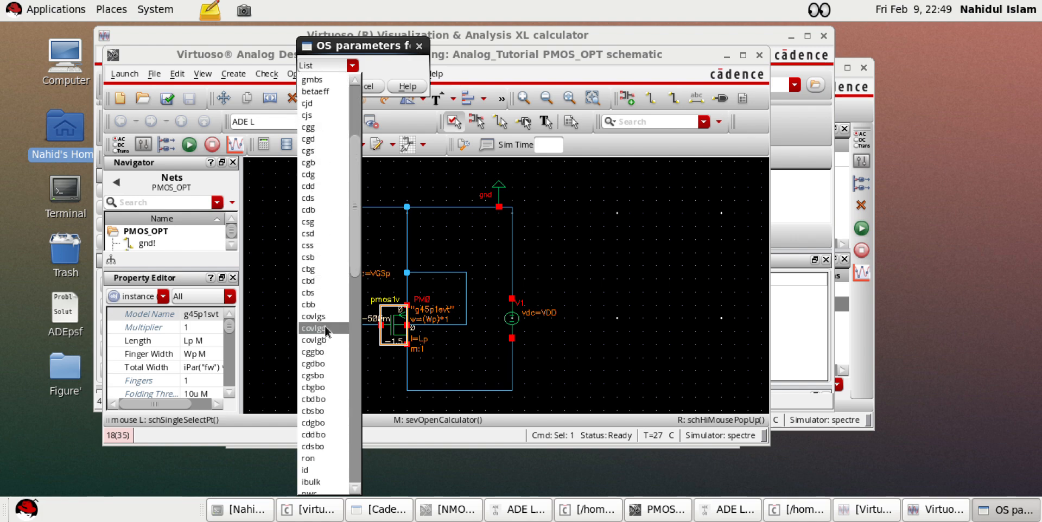
click(314, 332)
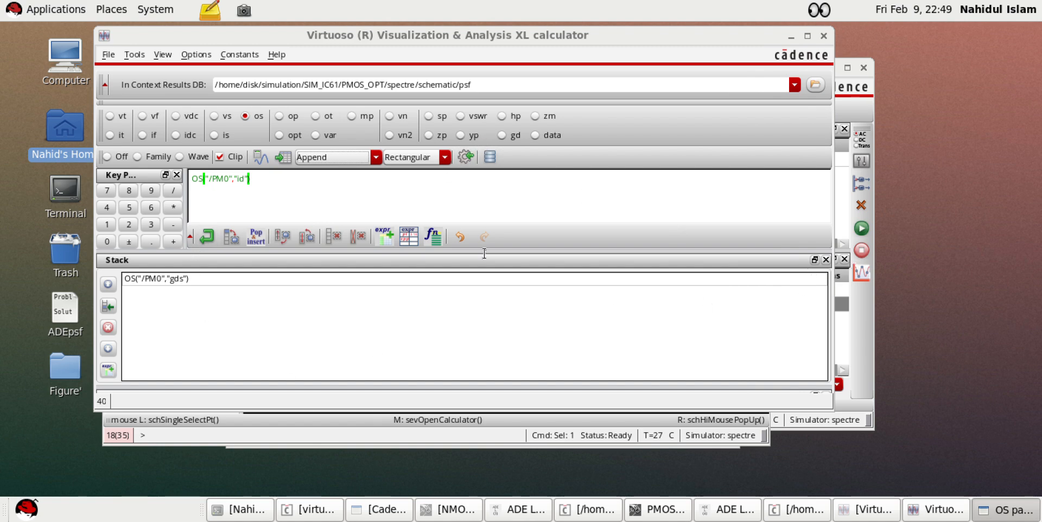
click(814, 260)
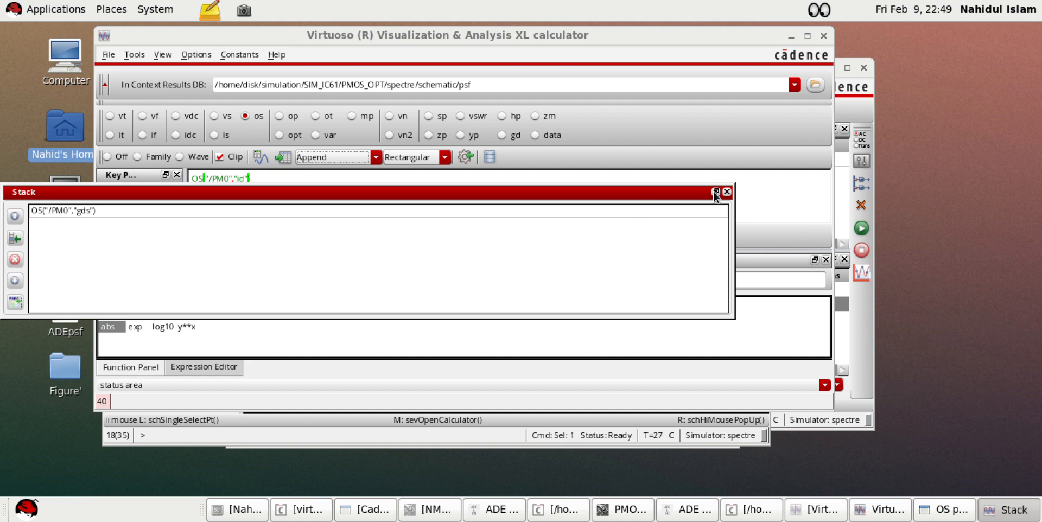
click(716, 191)
right_click(773, 263)
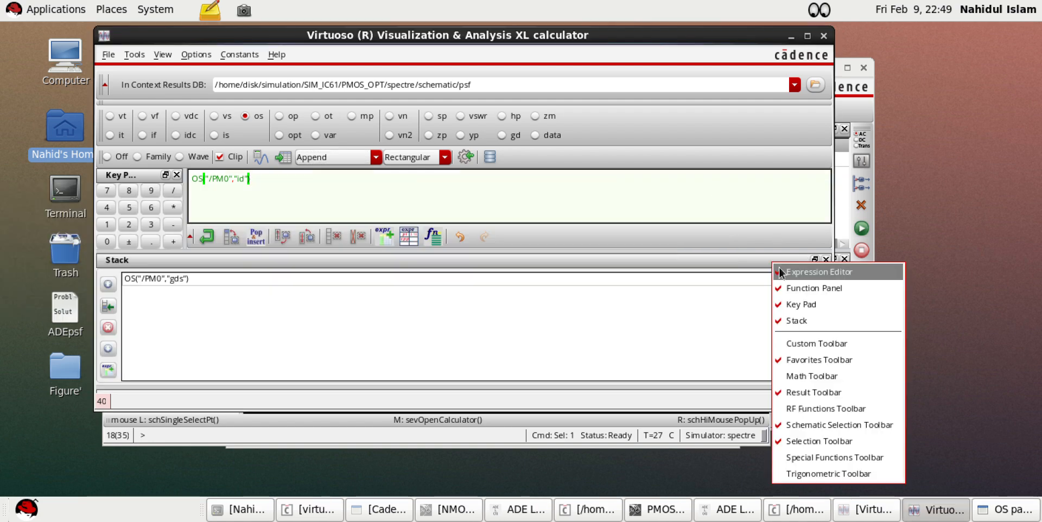
click(706, 289)
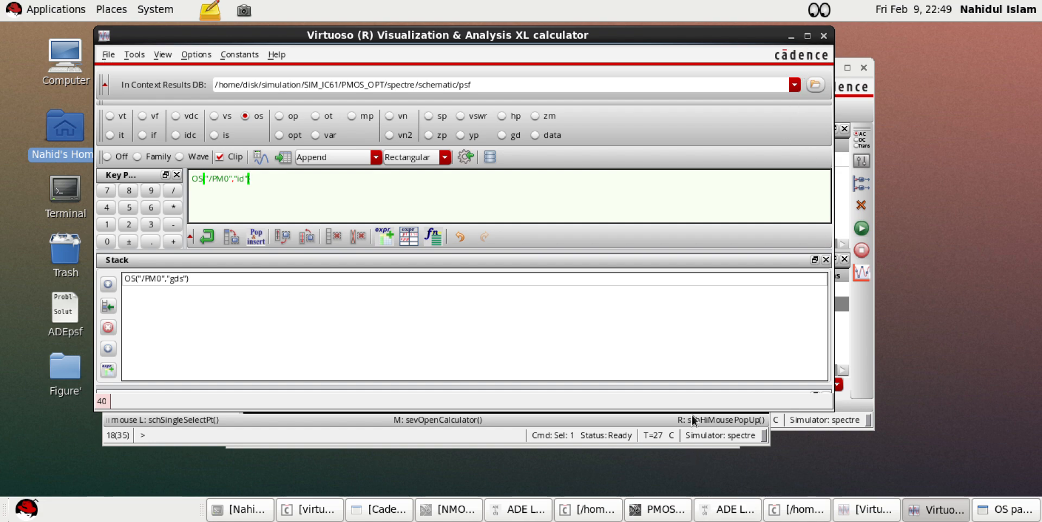
Enlarge the calculator window to reach the math functions and build the expression OS("/PM0","gds")/abs(OS("/PM0","id"))
drag(689, 411, 688, 479)
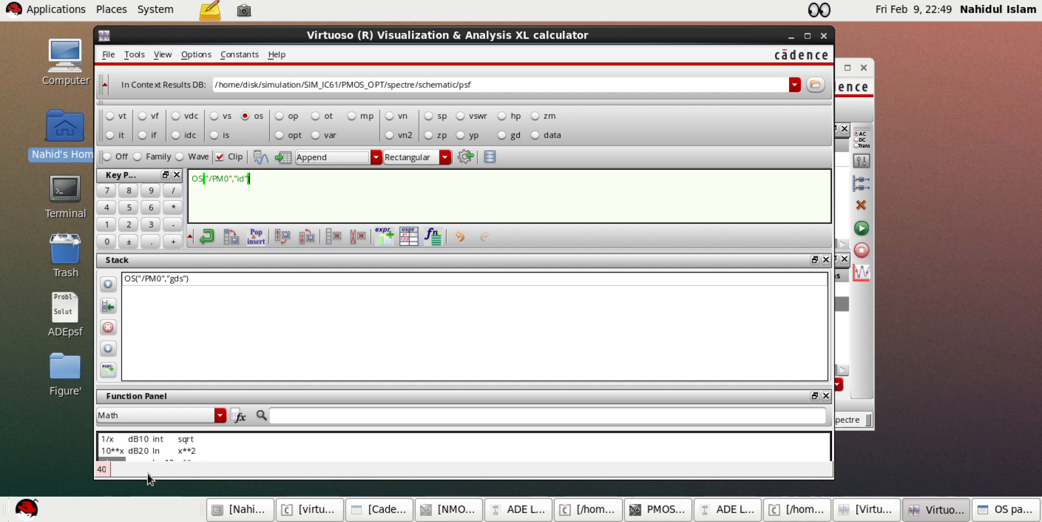
drag(147, 481, 147, 495)
click(109, 464)
click(172, 190)
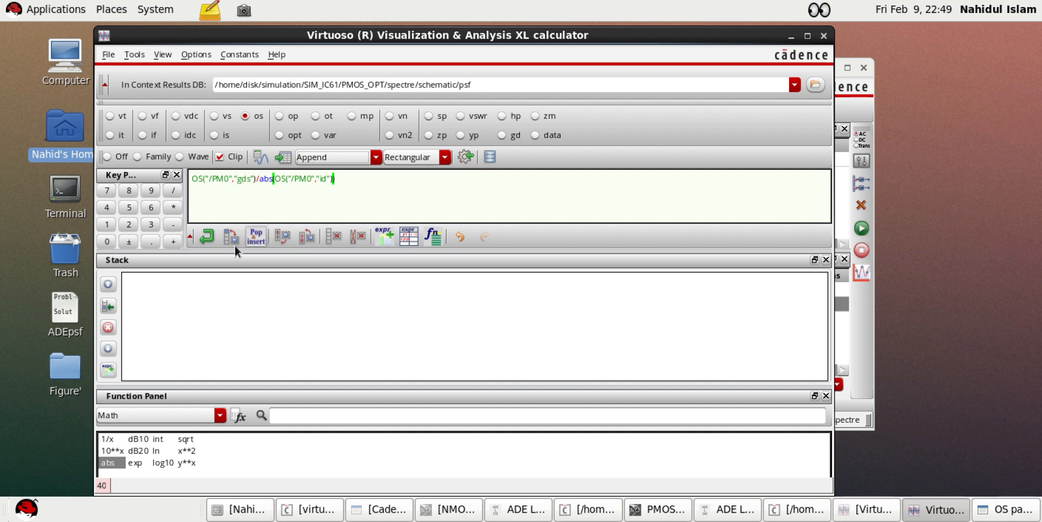
Place the expression OS("/PM0","gds")/abs(OS("/PM0","id")) on the calculator stack and clear the buffer
click(207, 238)
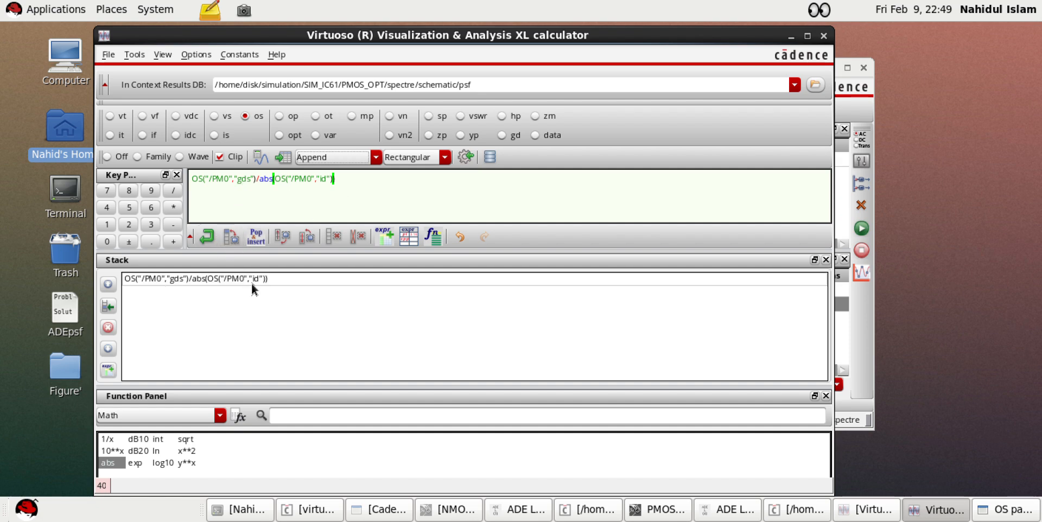
triple_click(335, 180)
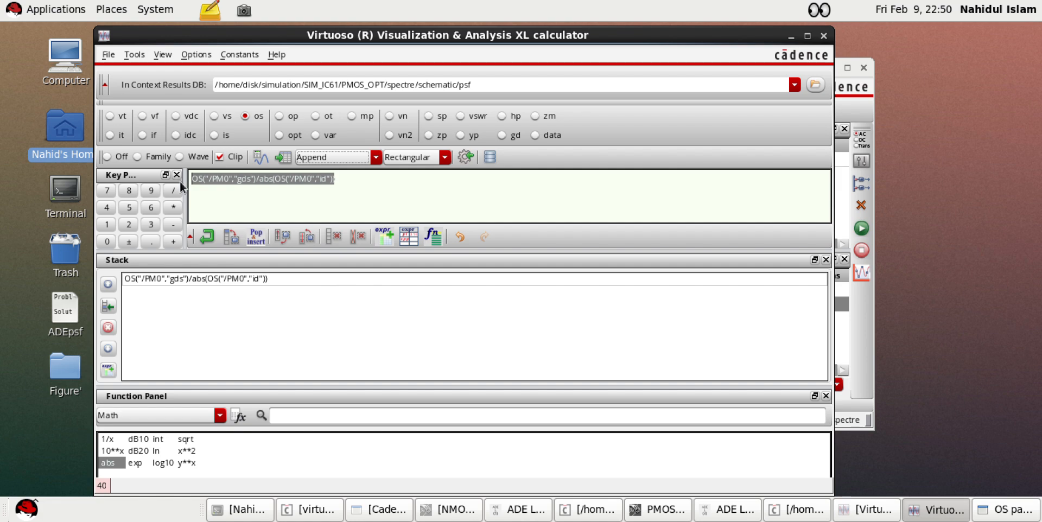
key(BackSpace)
Create the OS id expression of the PM0 transistor, wrap it as abs(OS("/PM0","id")), and place it on the calculator stack
click(257, 117)
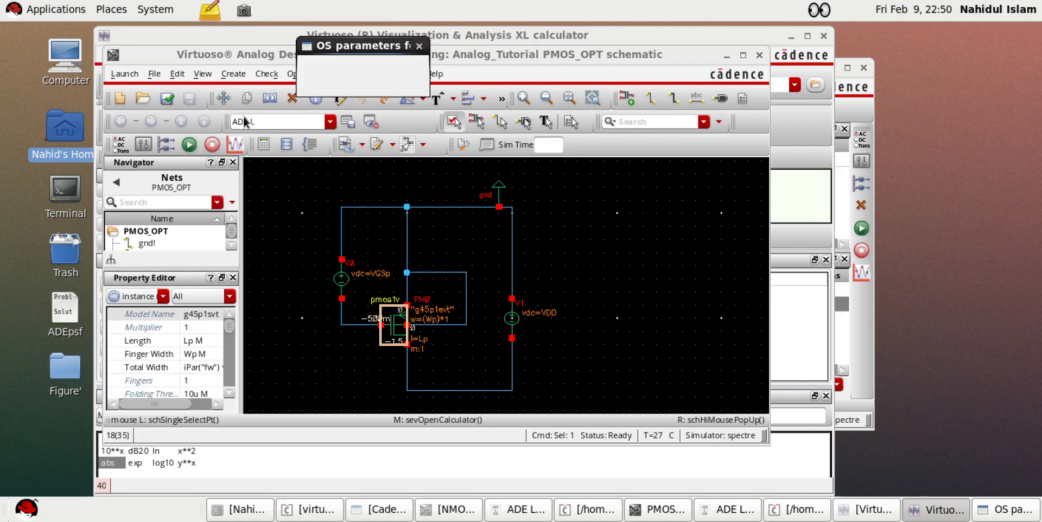
click(396, 332)
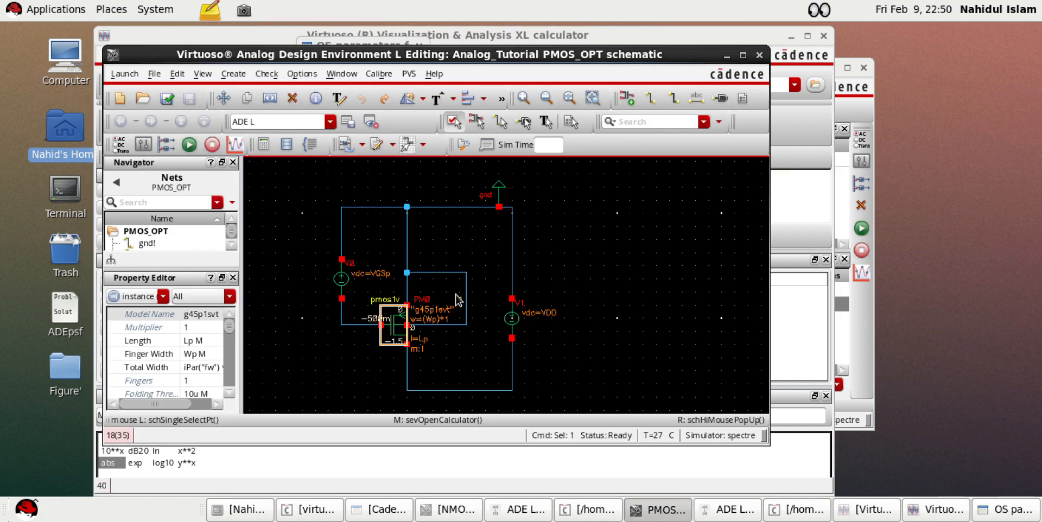
click(1000, 510)
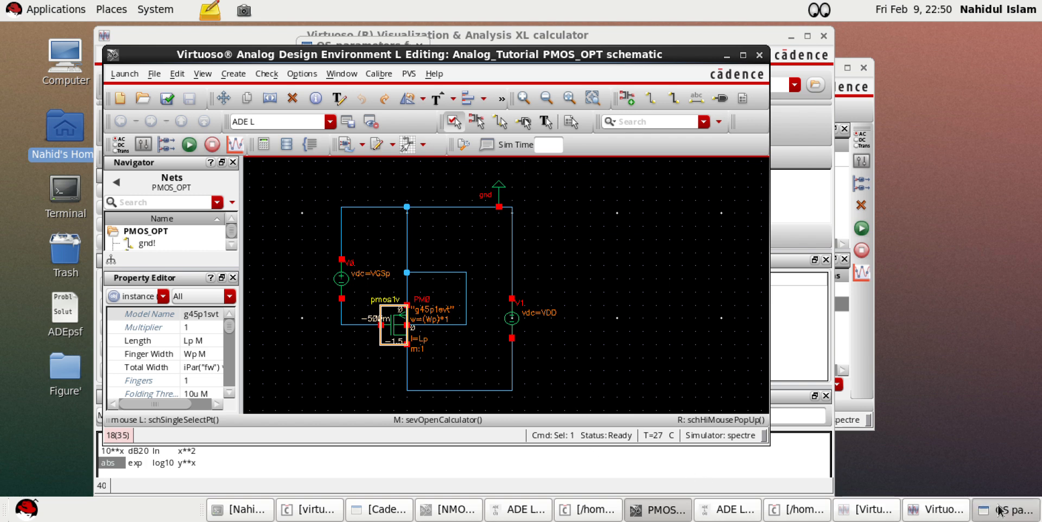
click(352, 65)
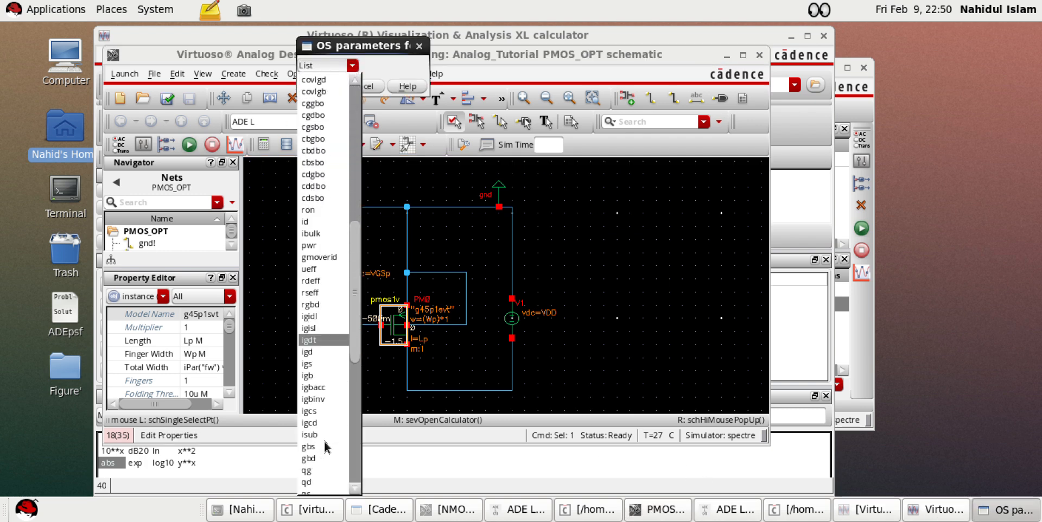
scroll(326, 447, down, 10)
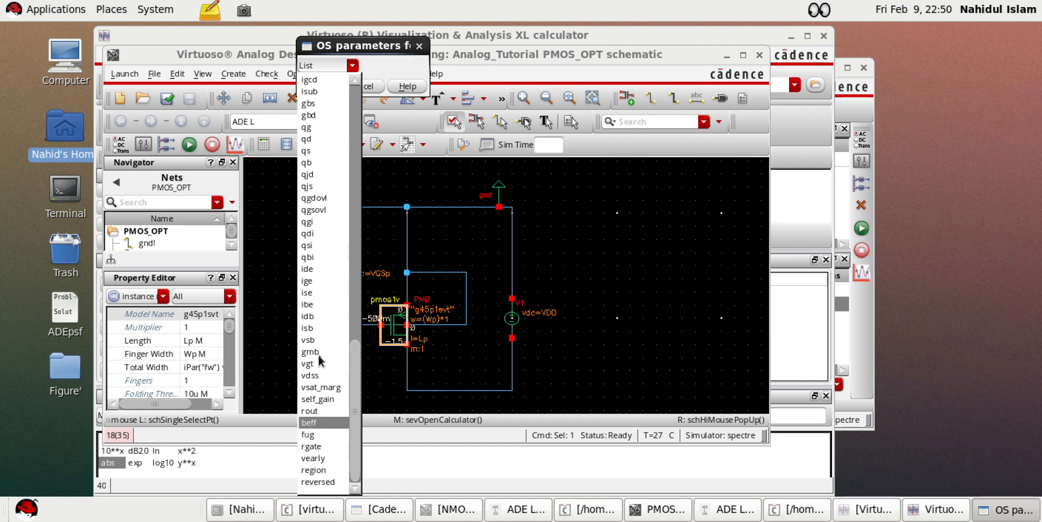
scroll(314, 337, up, 2)
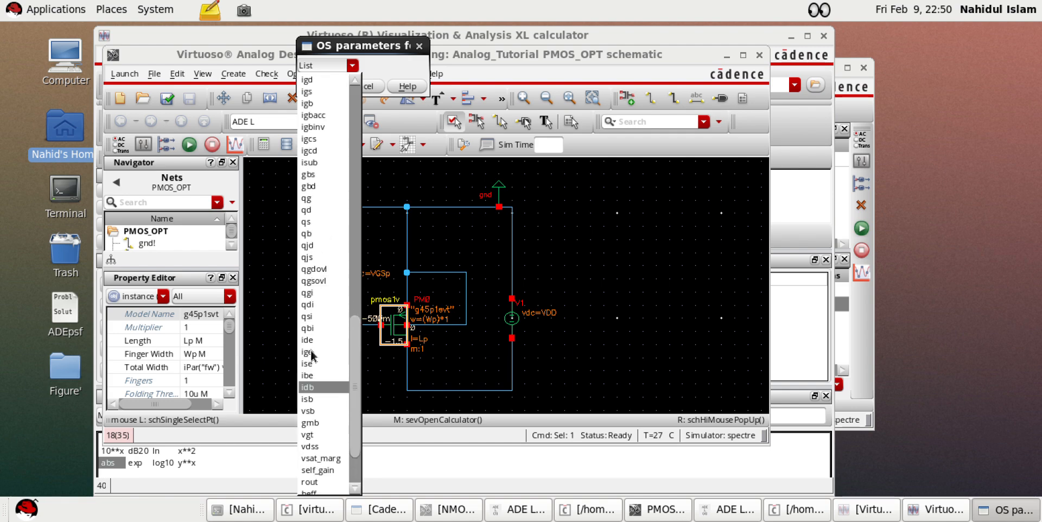
scroll(317, 260, up, 6)
click(312, 163)
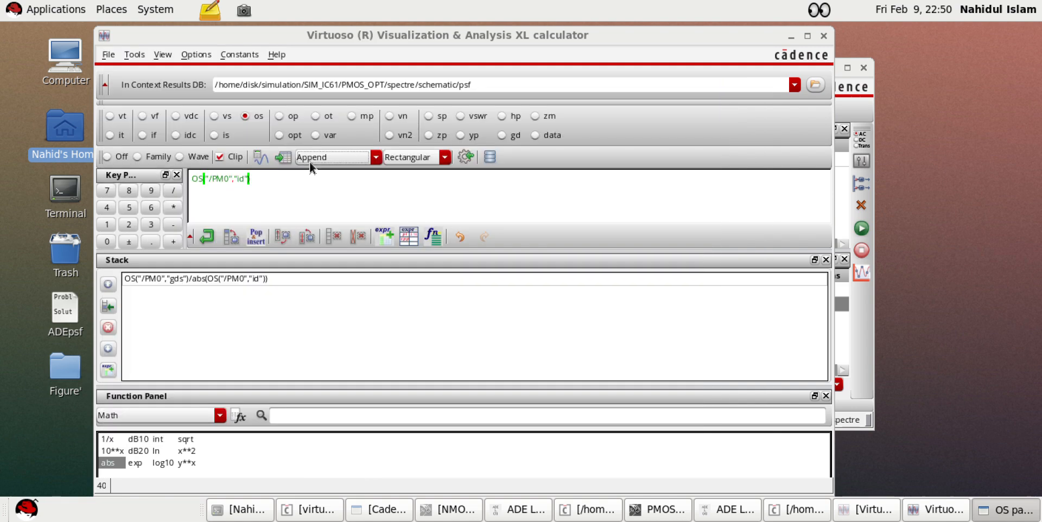
click(103, 462)
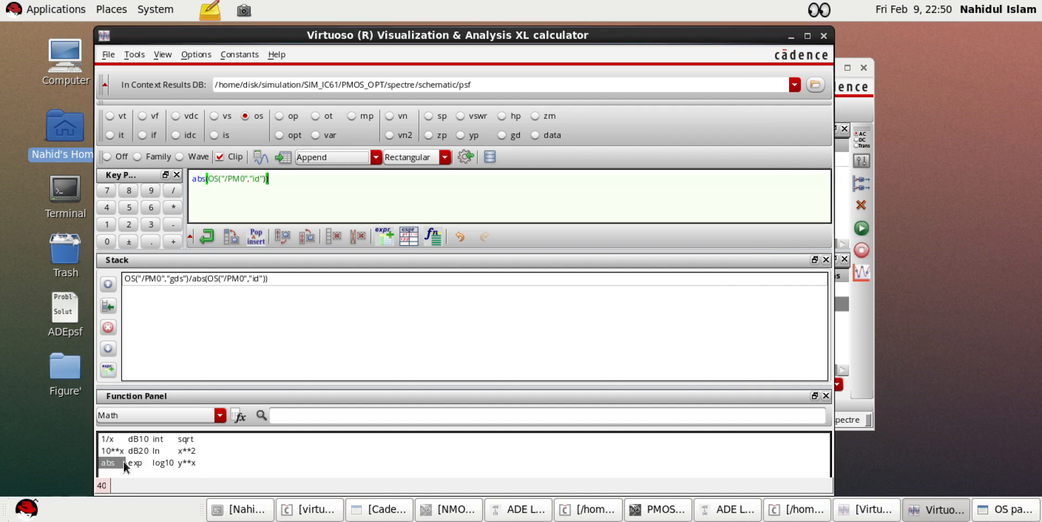
click(210, 236)
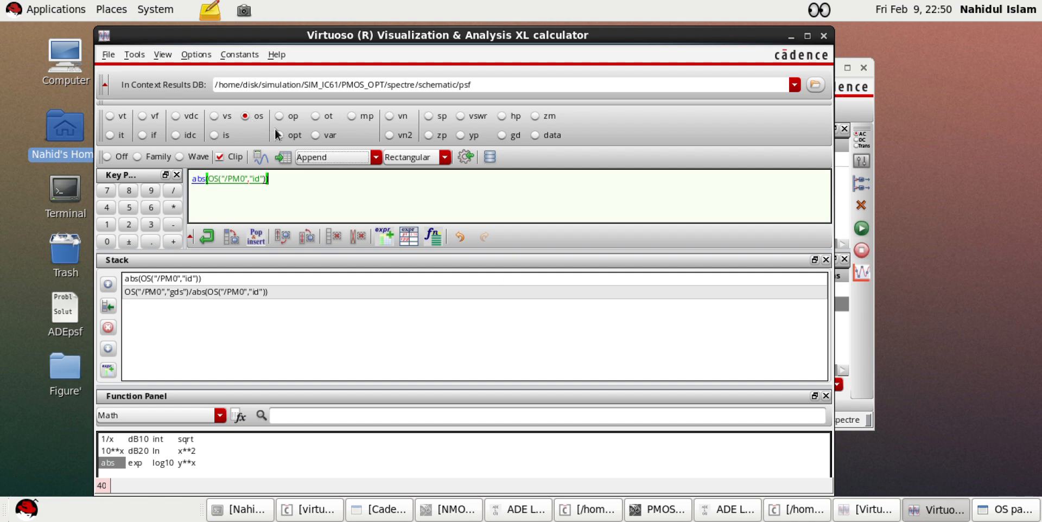
Divide abs(OS("/PM0","id")) by the design variable Wp and push the resulting expression onto the calculator stack
click(321, 134)
click(399, 321)
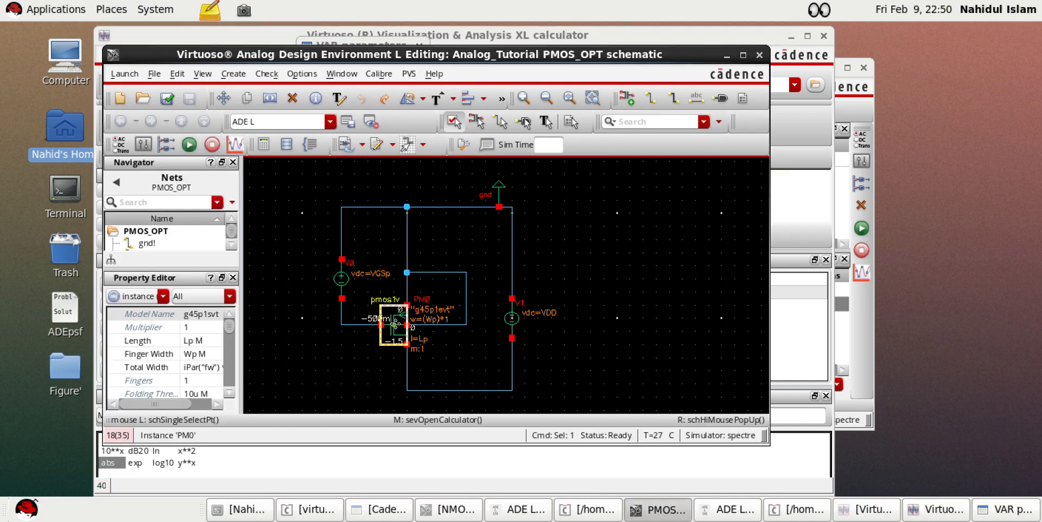
click(989, 512)
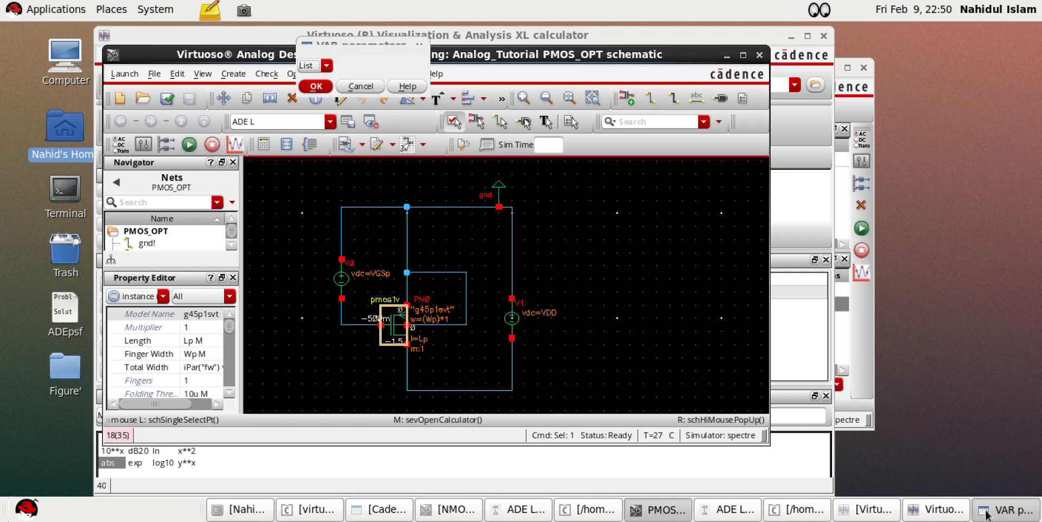
click(326, 65)
click(308, 104)
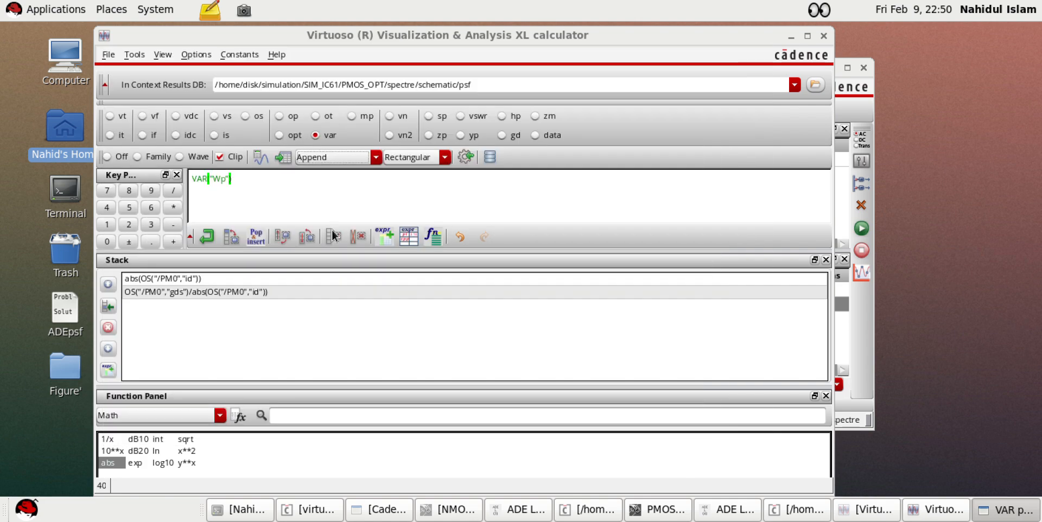
click(174, 190)
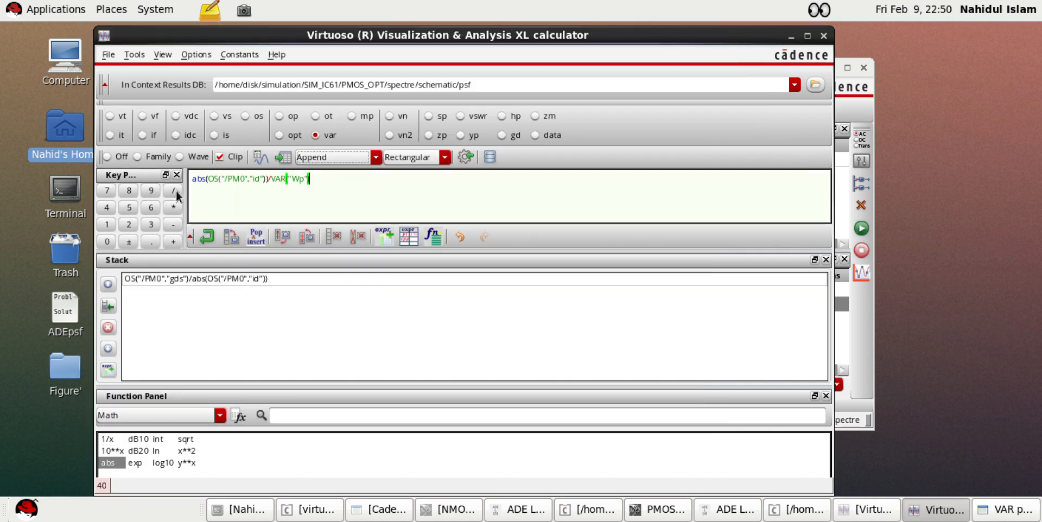
click(208, 237)
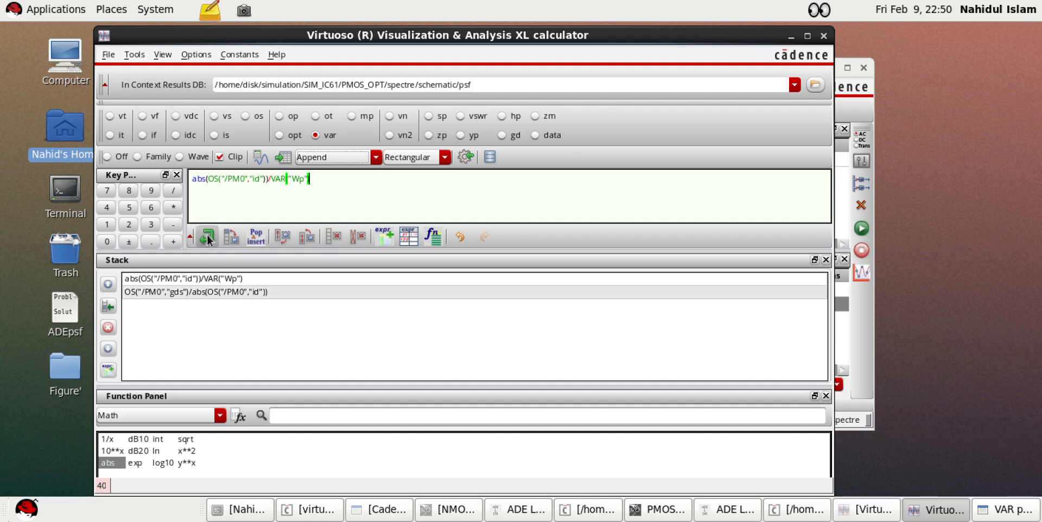
Search all calculator functions for "wa", open waveVsWave, and hide the Stack pane to reveal its trace settings
click(325, 416)
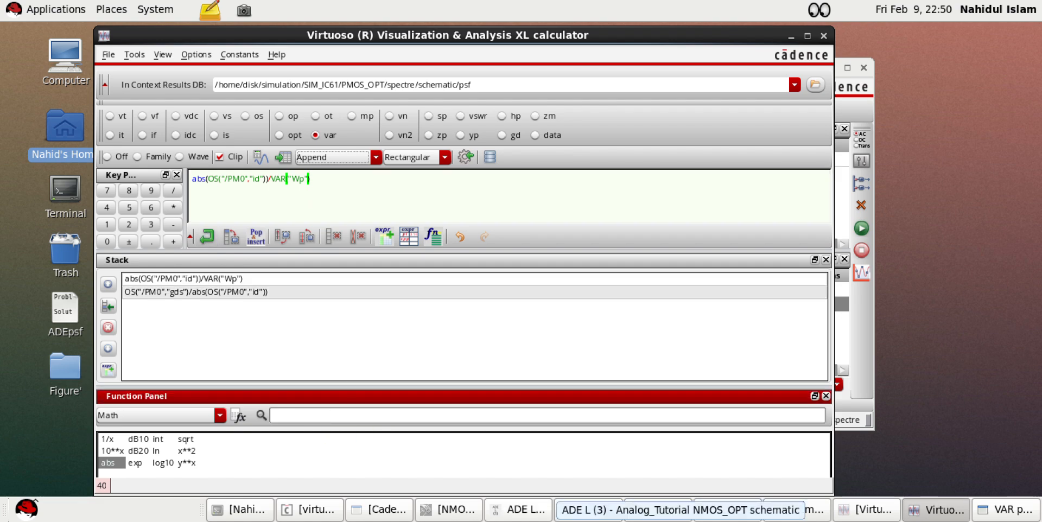
click(220, 415)
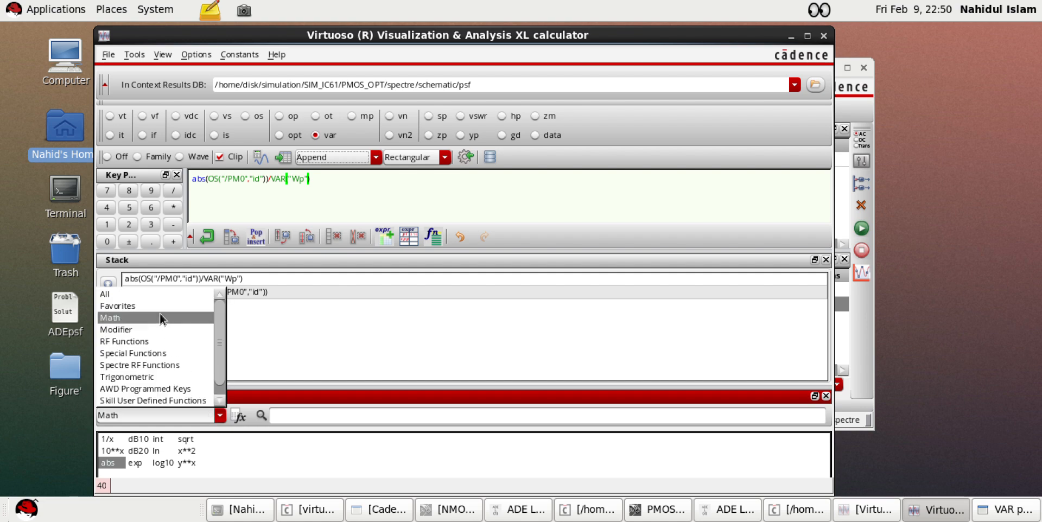
click(154, 295)
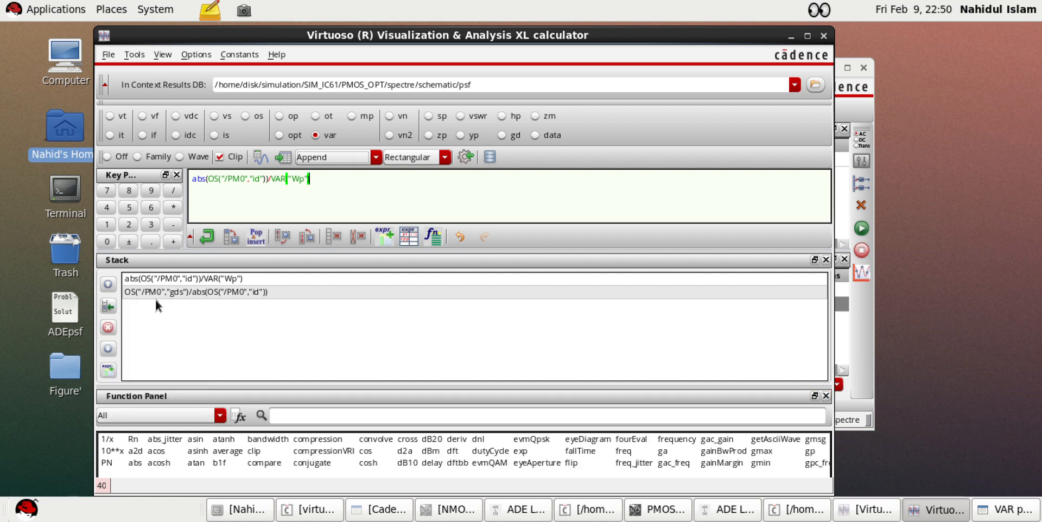
click(308, 415)
text(wa)
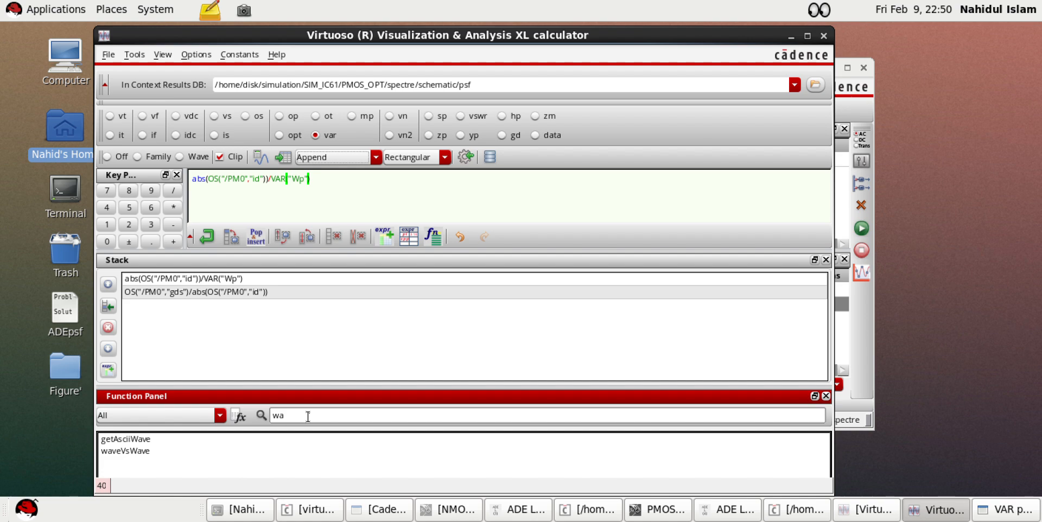
double_click(130, 450)
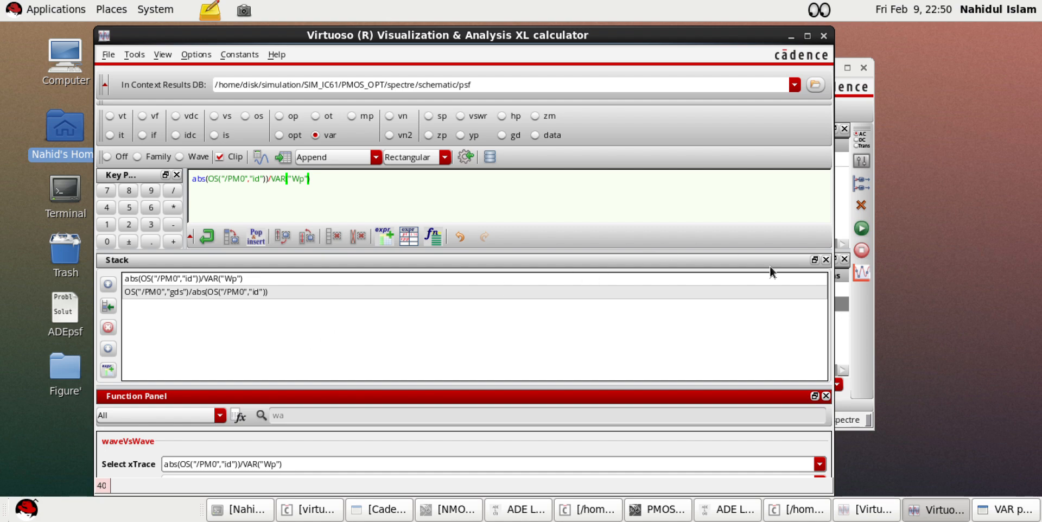
click(826, 259)
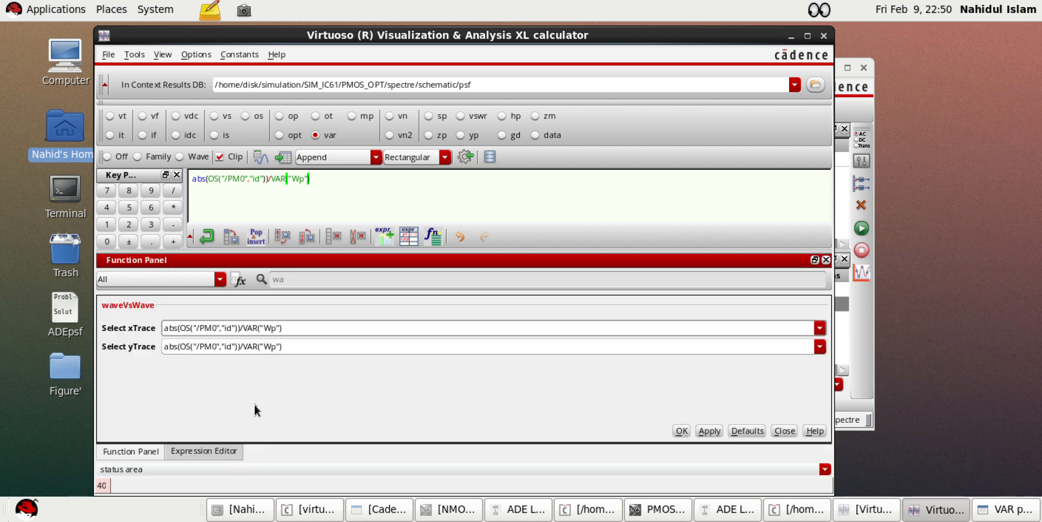
Replace the waveVsWave traces with OS("/PM0","gds")/abs(OS("/PM0","id")) as xTrace and abs(OS("/PM0","id"))/VAR("Wp") as yTrace
drag(283, 328, 146, 336)
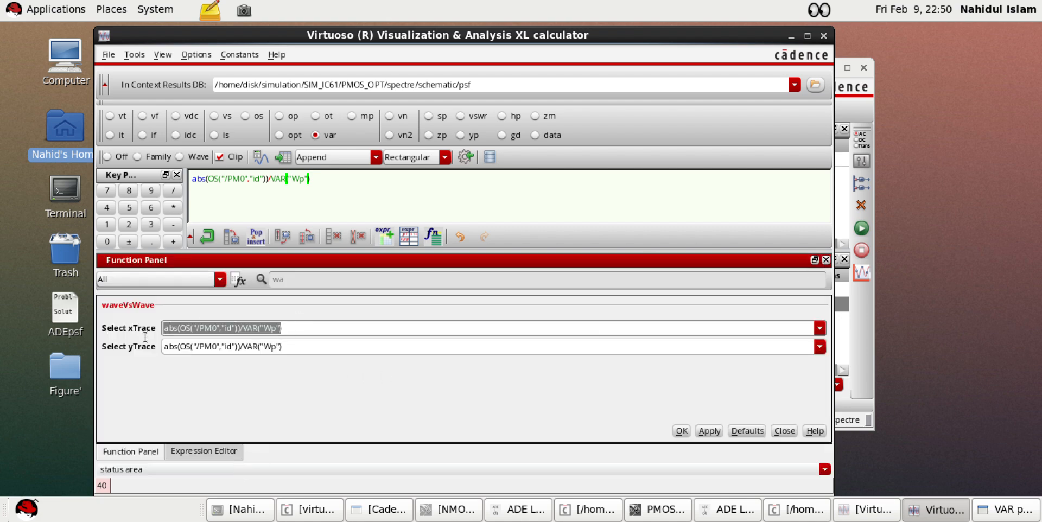
key(BackSpace)
triple_click(292, 347)
key(BackSpace)
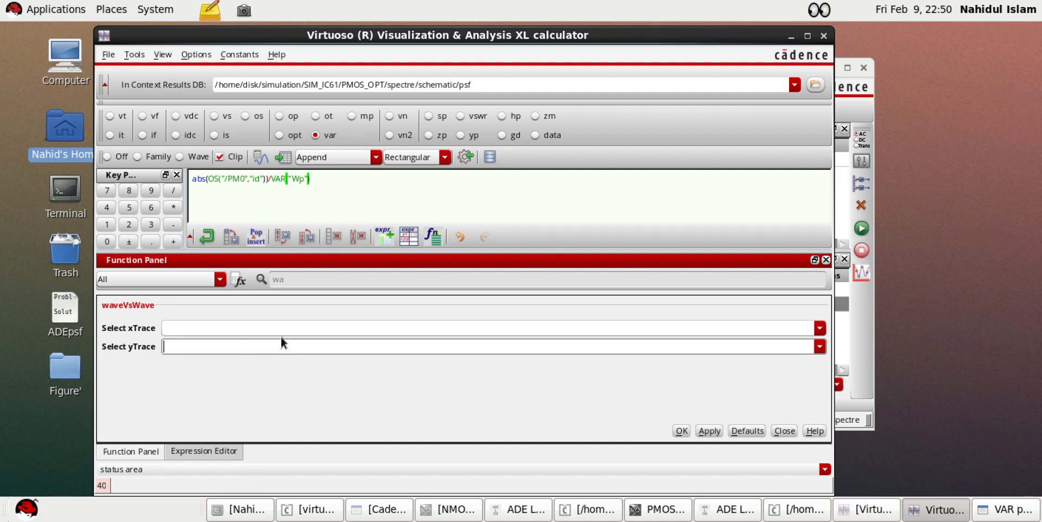
click(807, 328)
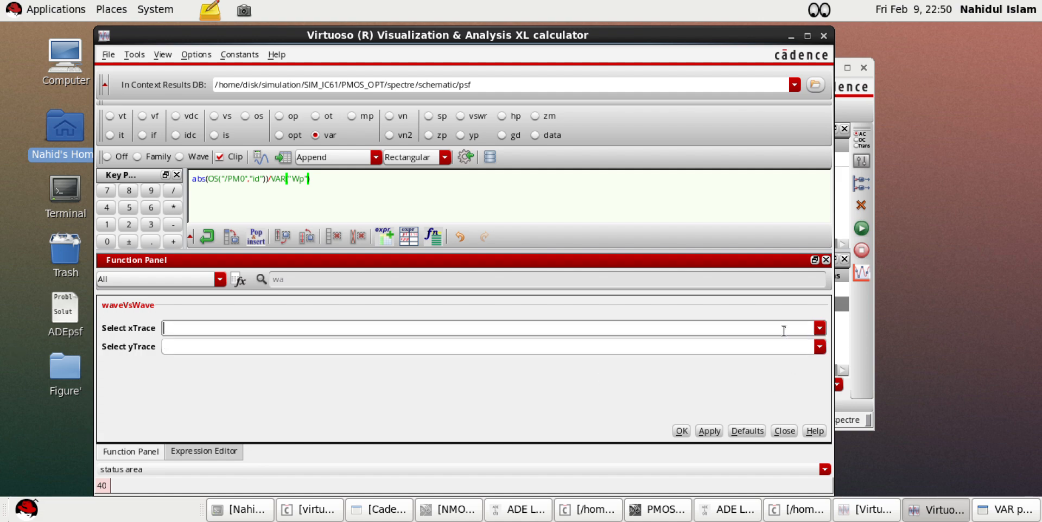
click(819, 328)
scroll(306, 405, down, 1)
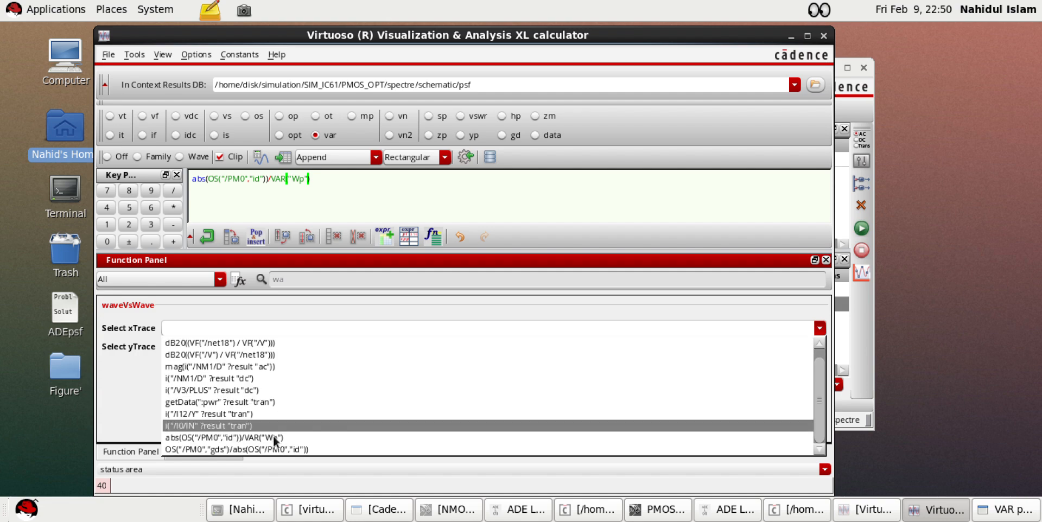
scroll(277, 388, up, 1)
scroll(275, 375, down, 1)
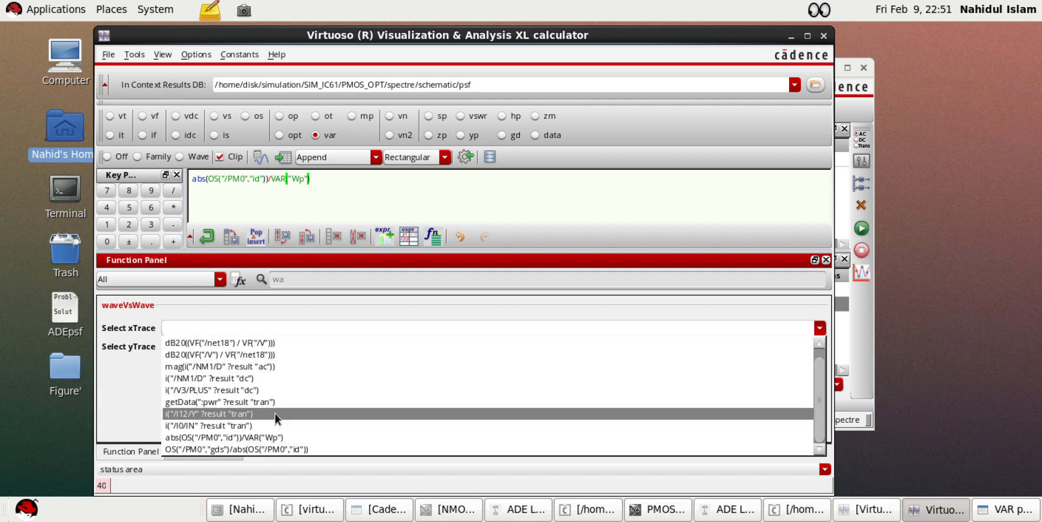
click(313, 449)
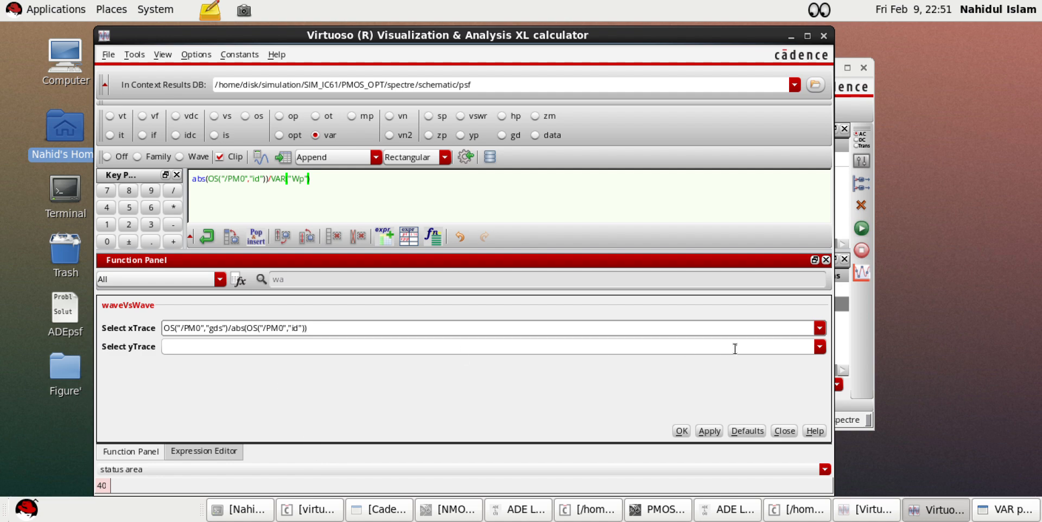
click(819, 347)
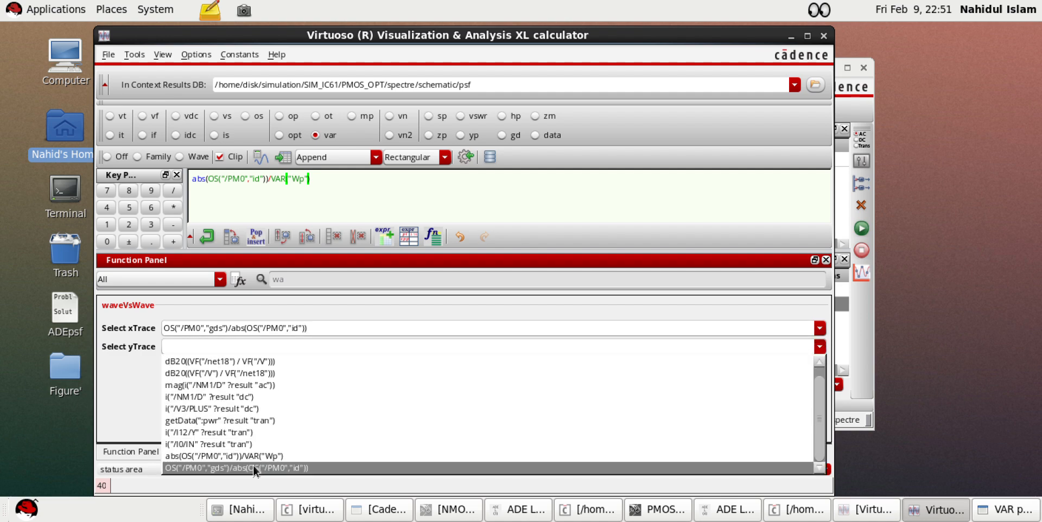
click(268, 457)
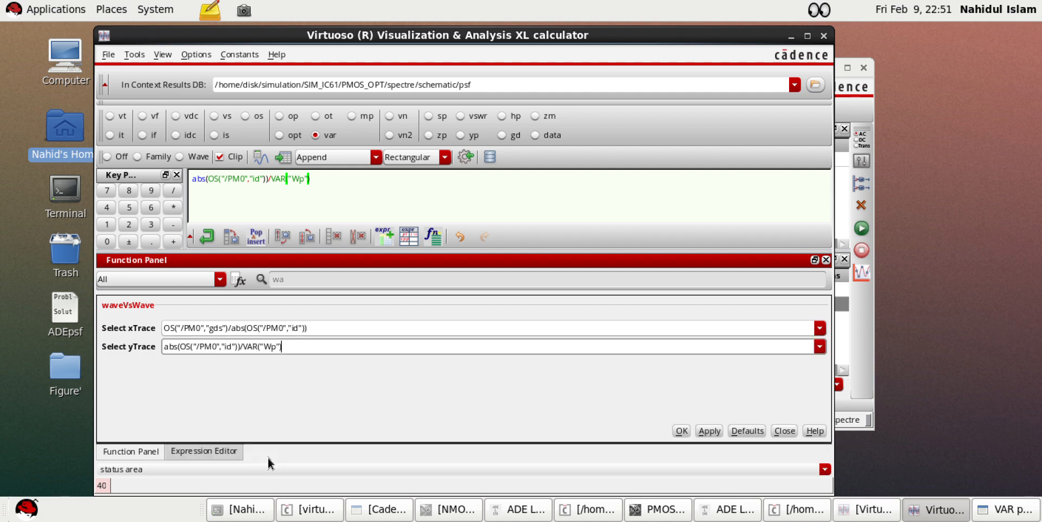
Apply the waveVsWave settings to build the expression, and plot it for a brief check of the curve
click(708, 430)
click(261, 157)
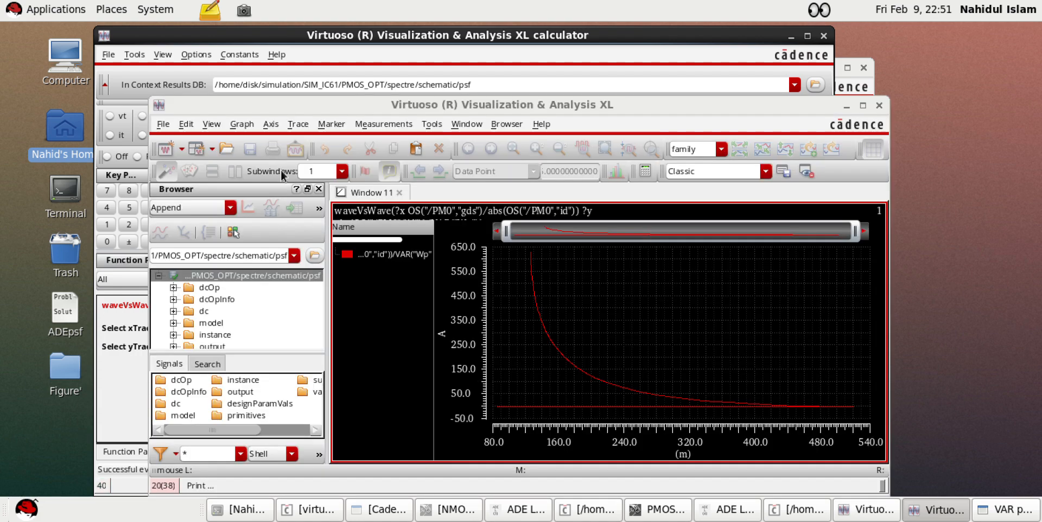
click(879, 106)
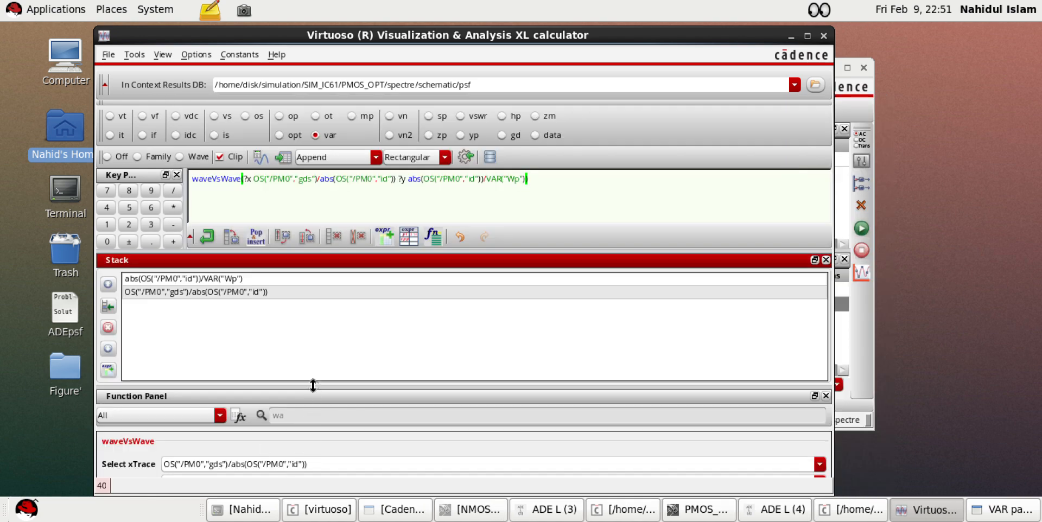
Swap the waveVsWave traces: abs(OS("/PM0","id"))/VAR("Wp") as xTrace and OS("/PM0","gds")/abs(OS("/PM0","id")) as yTrace
click(825, 260)
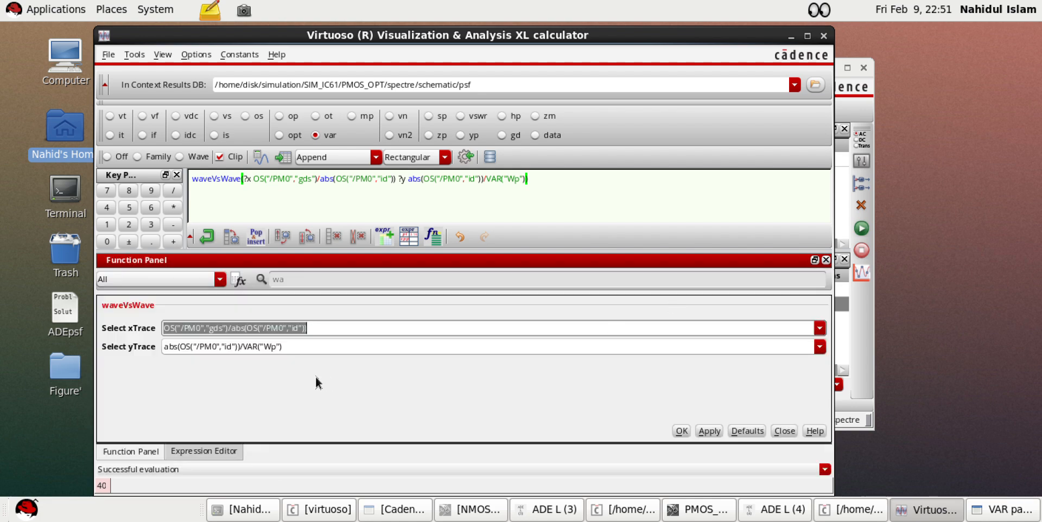
drag(295, 347, 154, 336)
key(ctrl+c)
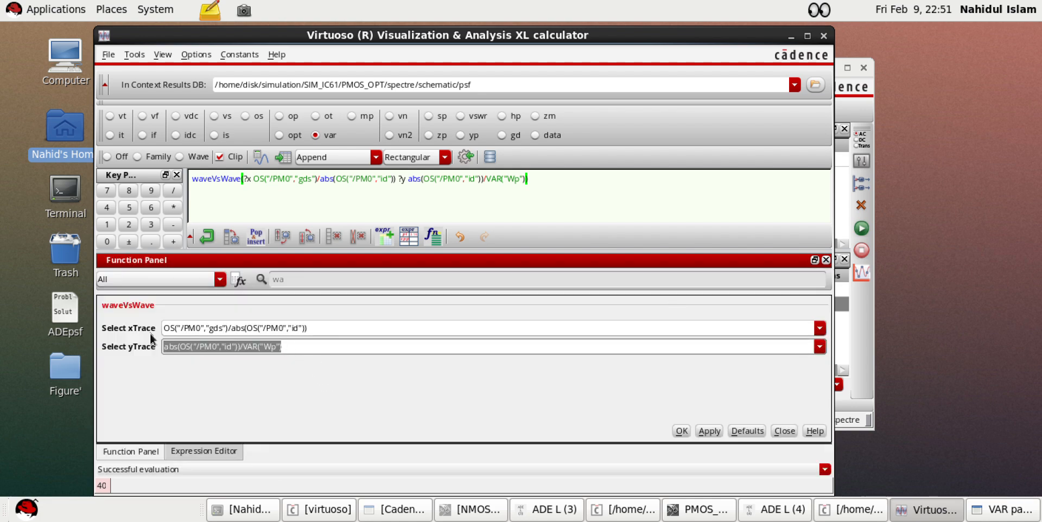
key(BackSpace)
drag(307, 328, 152, 327)
key(ctrl+v)
click(207, 349)
click(820, 346)
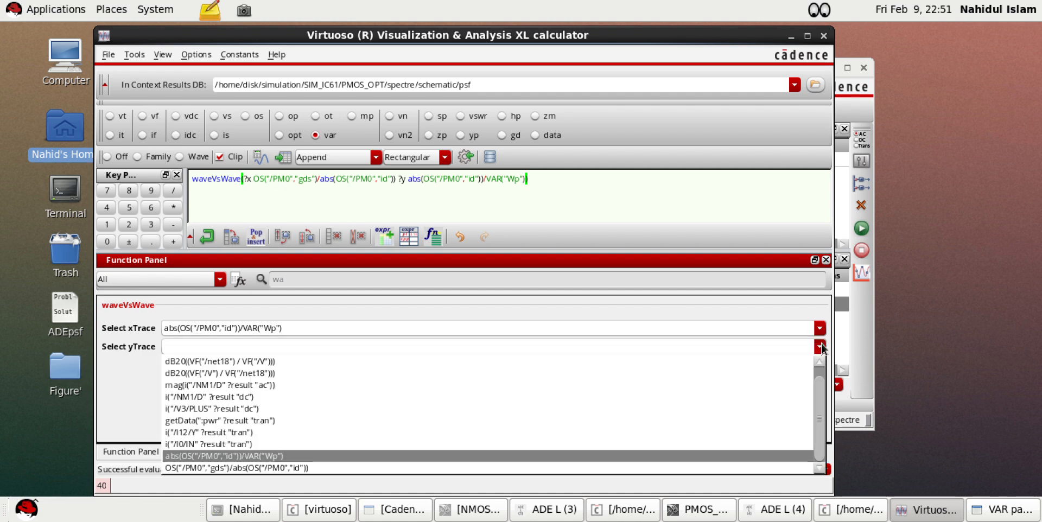
click(309, 468)
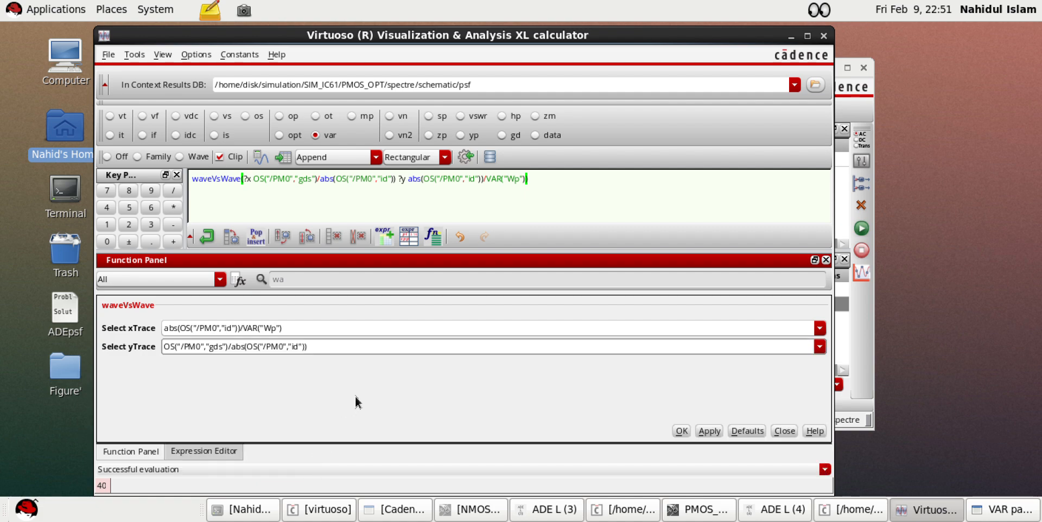
Apply the swapped traces and plot the expression to inspect the curve, closing the graph window when done
click(709, 431)
click(261, 157)
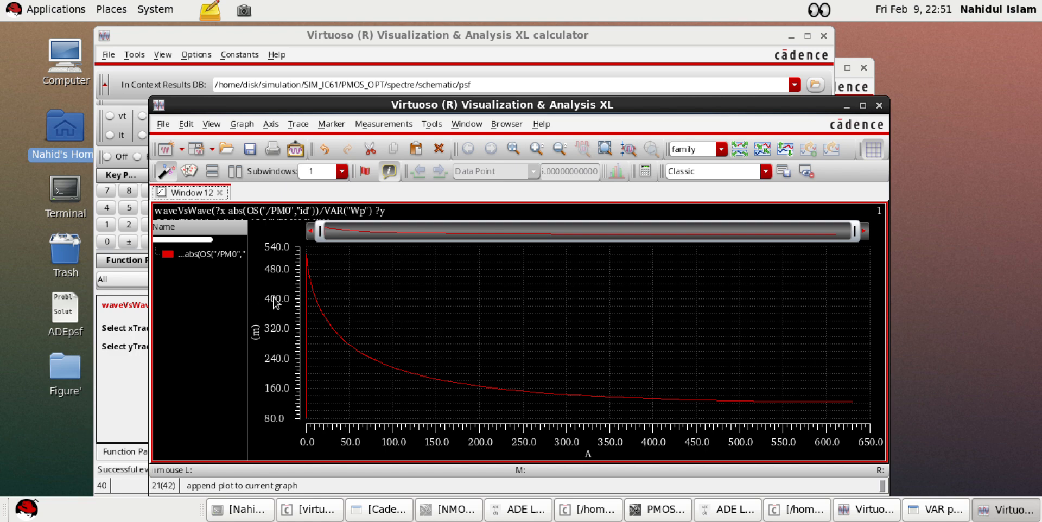
drag(331, 102, 424, 119)
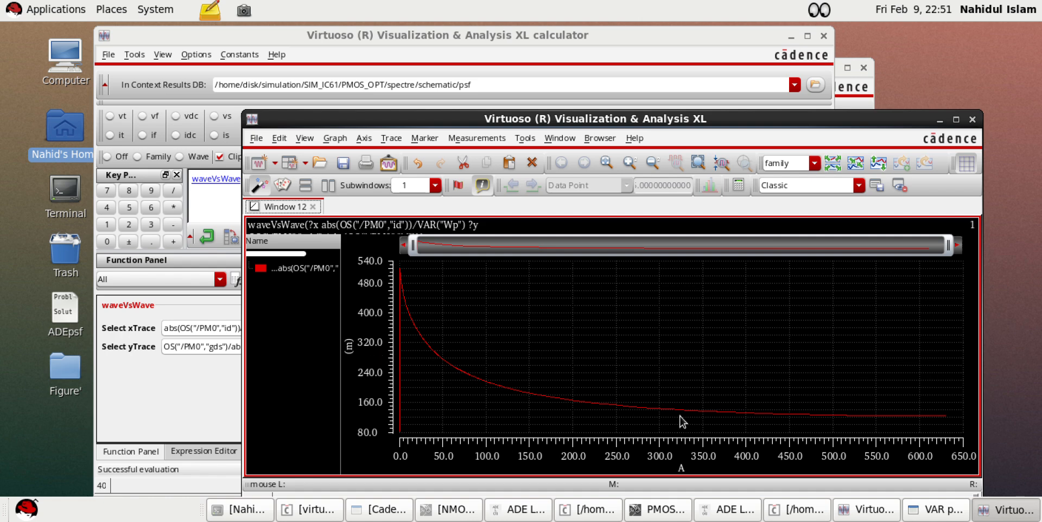
mouse_move(690, 418)
click(972, 119)
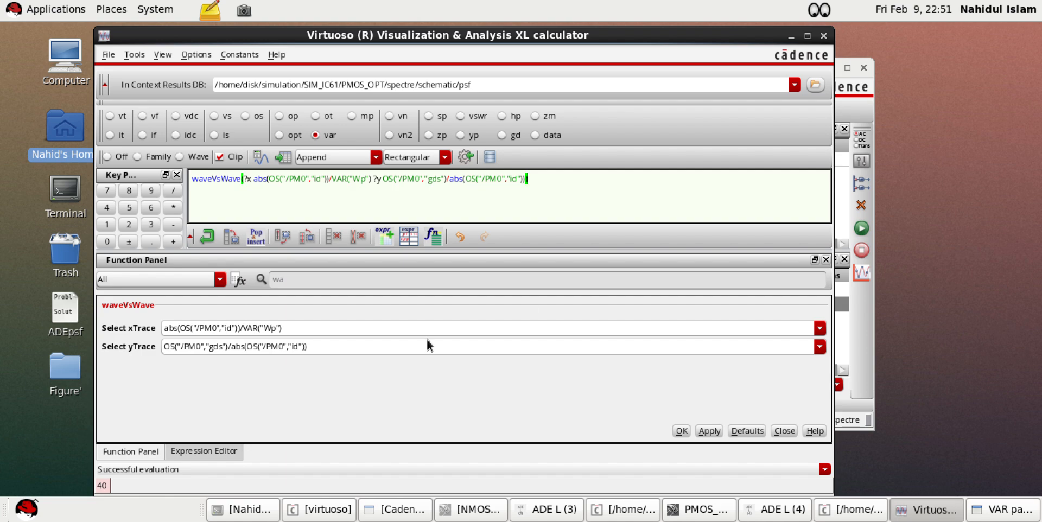
Set xTrace back to OS("/PM0","gds")/abs(OS("/PM0","id")) and yTrace to abs(OS("/PM0","id"))/VAR("Wp"), and apply the waveVsWave expression
drag(318, 346, 162, 346)
key(ctrl+c)
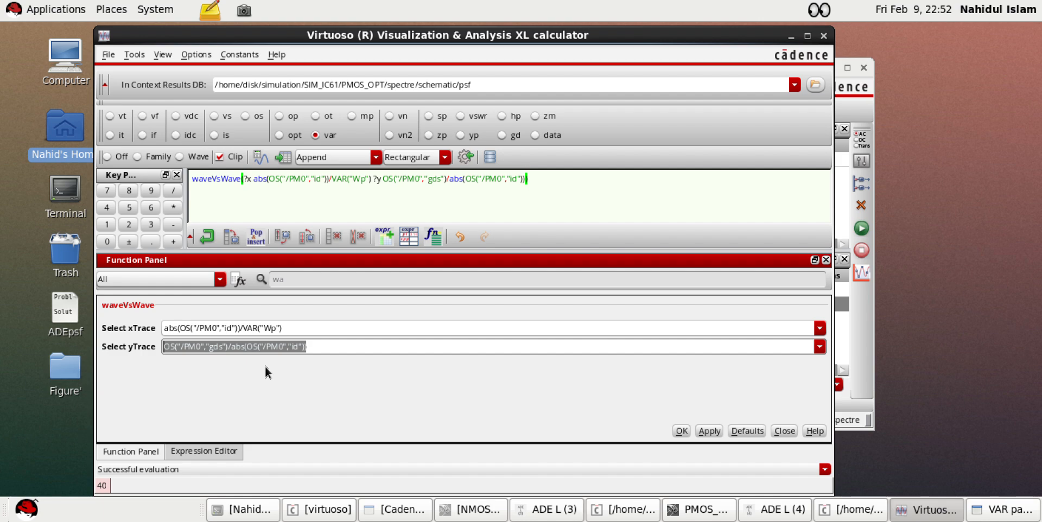
drag(300, 328, 166, 328)
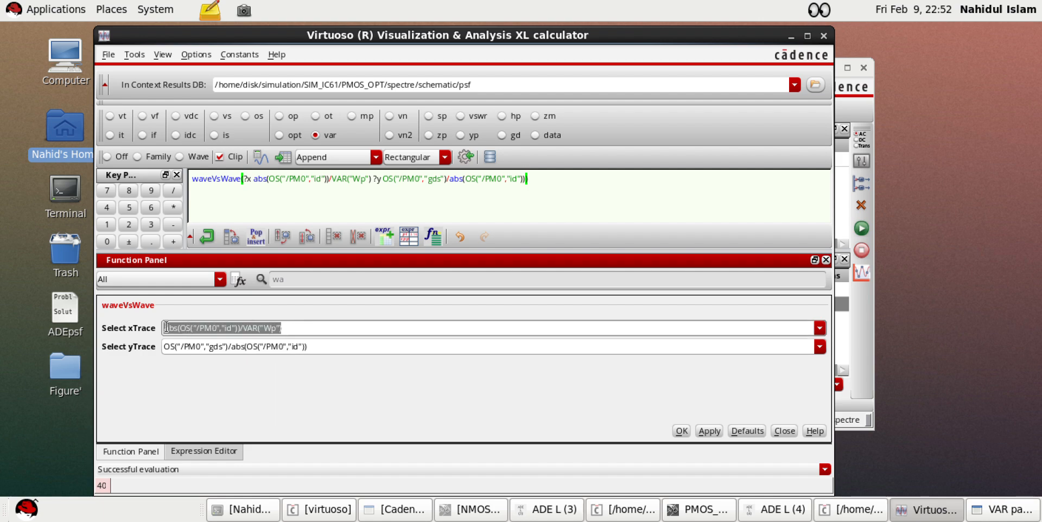
key(ctrl+v)
drag(308, 347, 137, 351)
key(BackSpace)
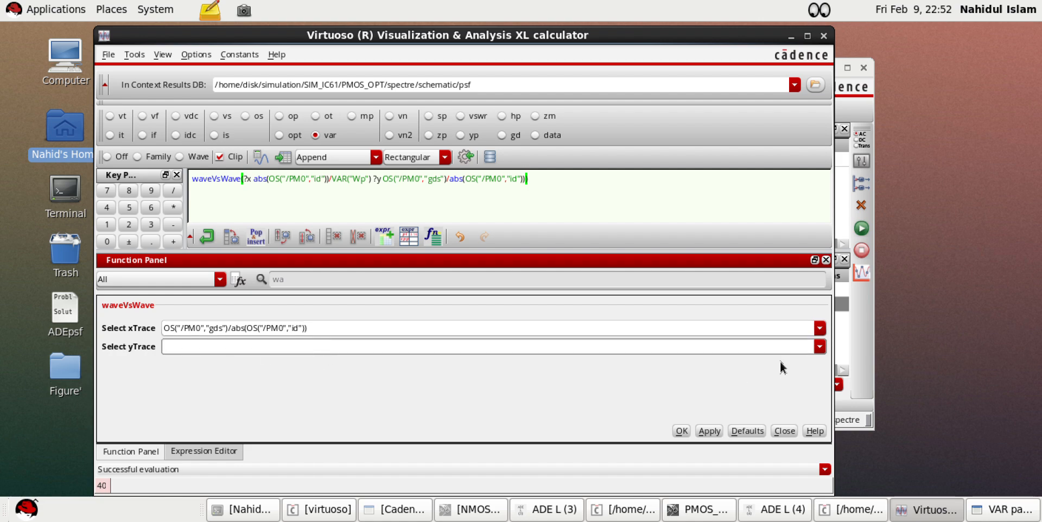
click(819, 346)
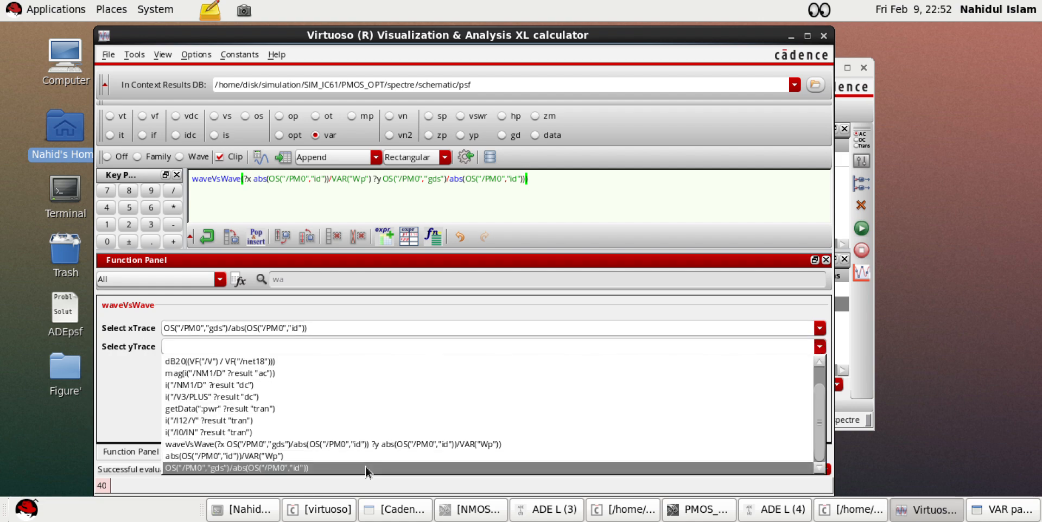
click(314, 455)
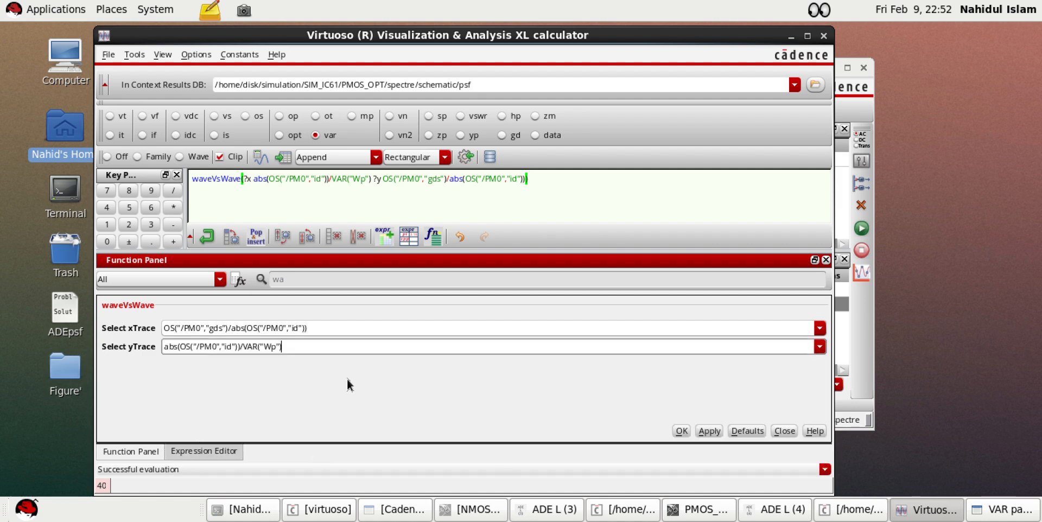
click(705, 432)
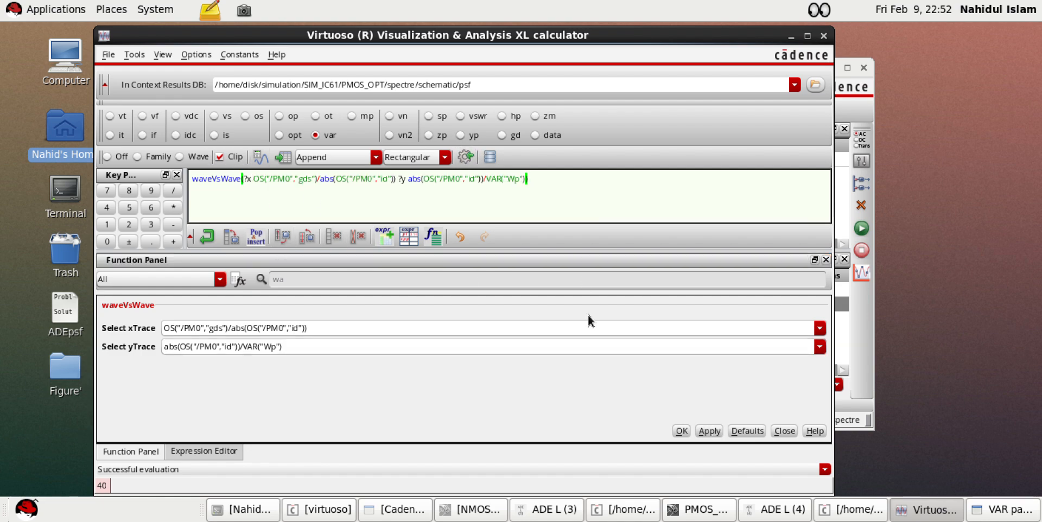
Set the design variable Lp to 70n in the PMOS_OPT ADE L session and run the simulation
click(700, 513)
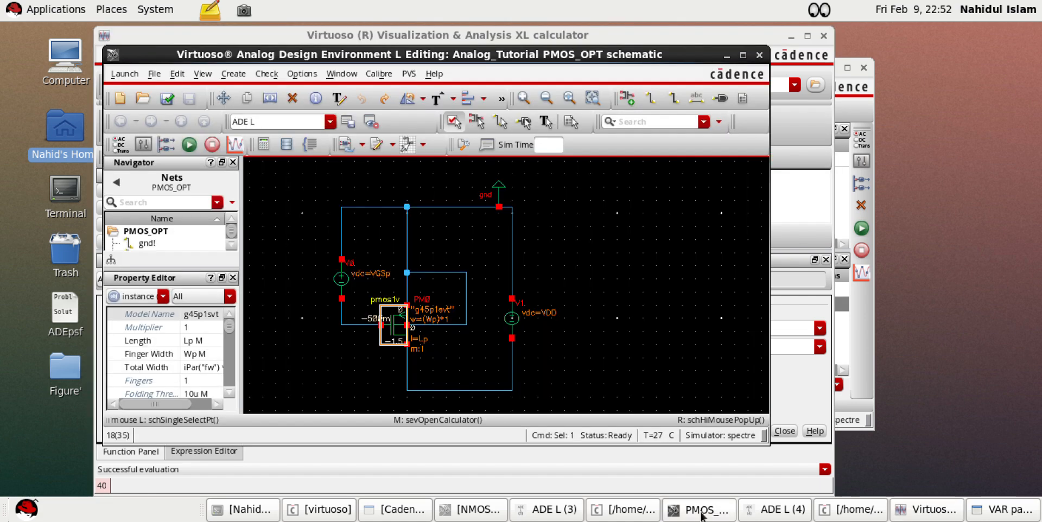
click(776, 512)
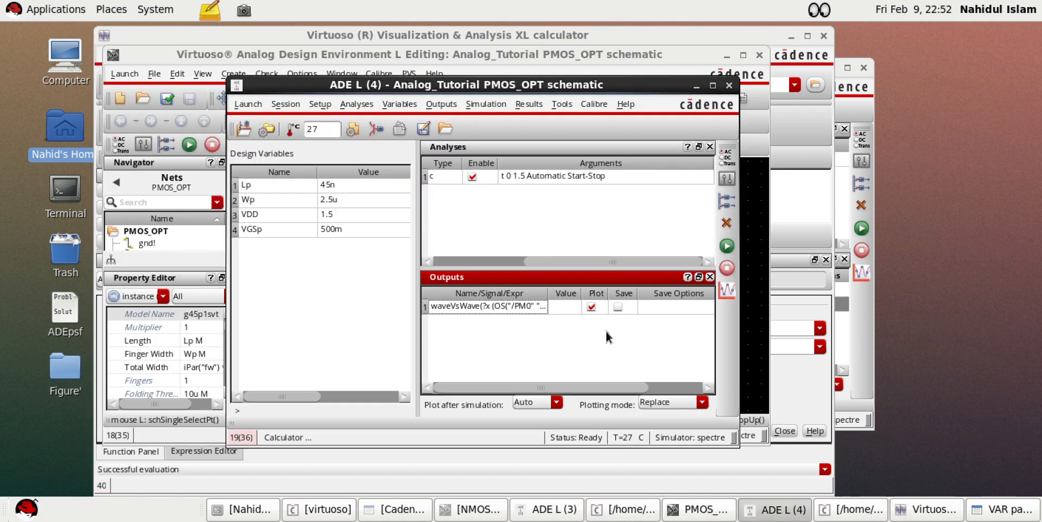
double_click(322, 185)
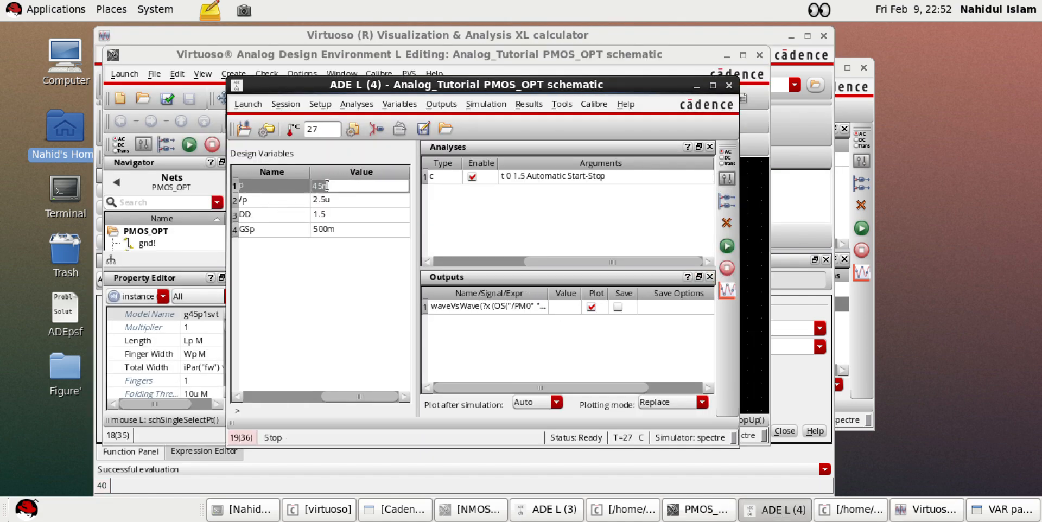
drag(322, 184, 315, 185)
text(70n)
click(376, 344)
click(727, 246)
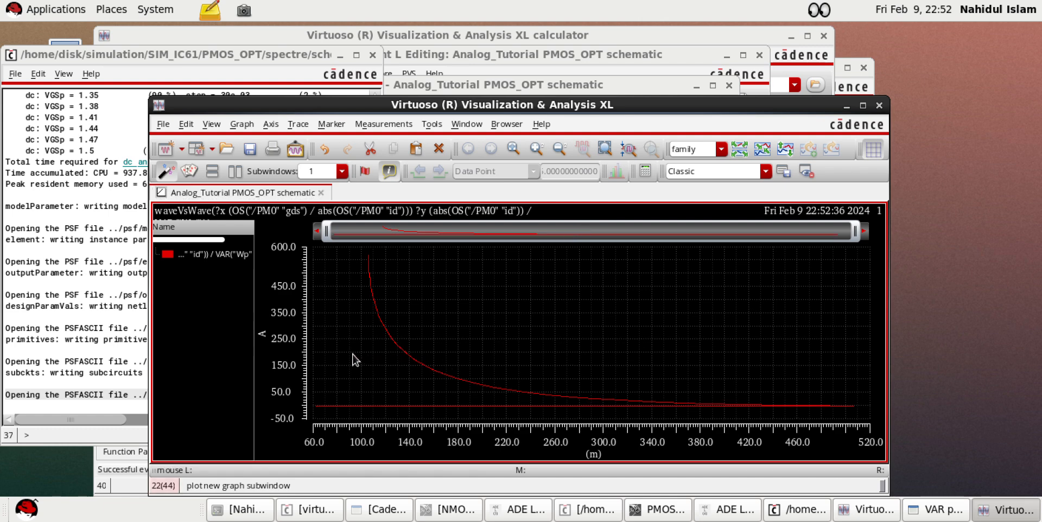
Read the curve with a horizontal marker at about 199, and close the graph window
key(h)
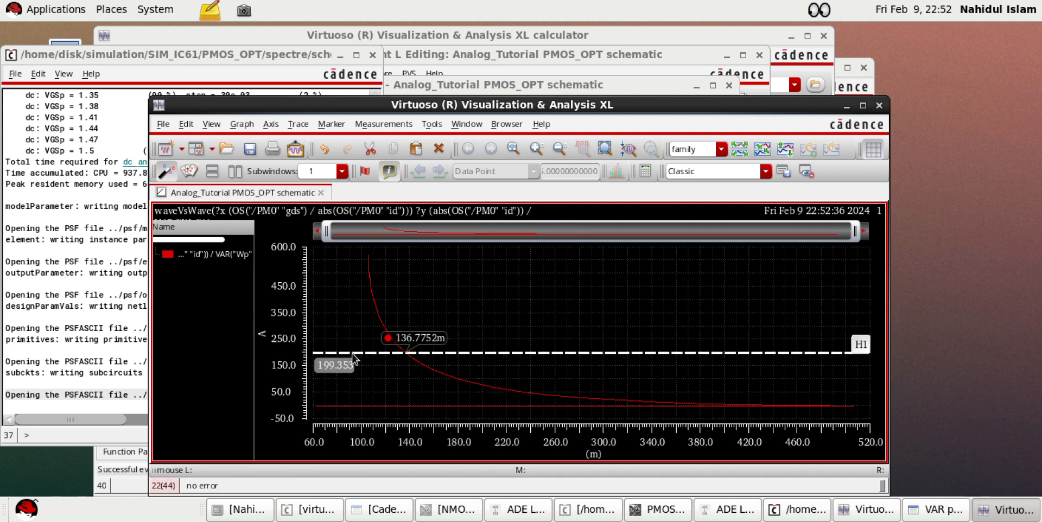
mouse_move(352, 403)
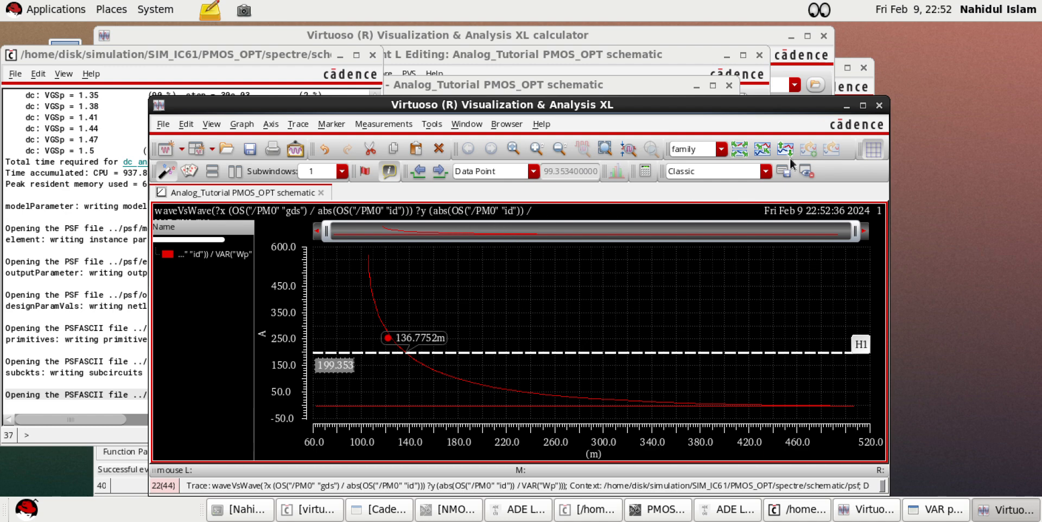
click(879, 106)
Open the waveVsWave output for editing and bring its expression into the calculator for inspection
right_click(500, 308)
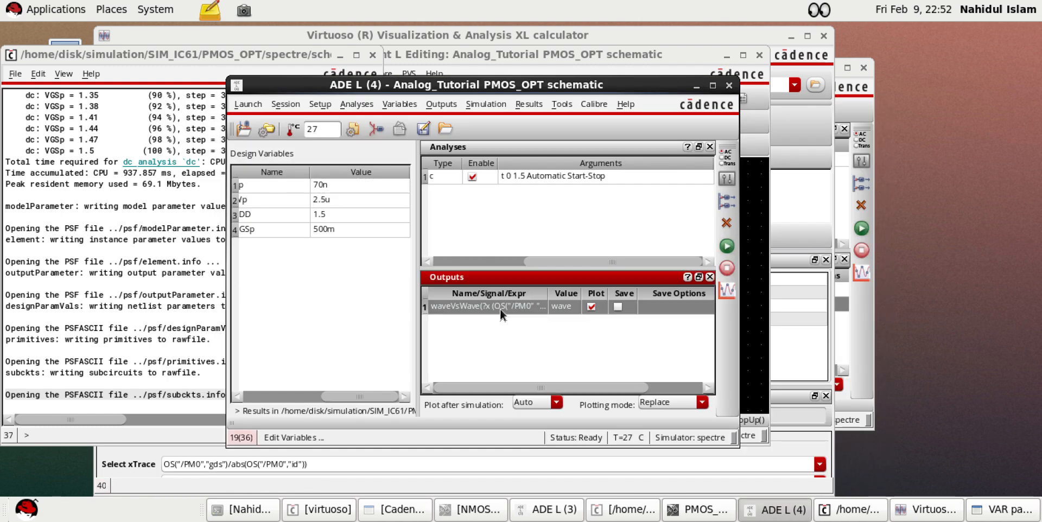
click(525, 302)
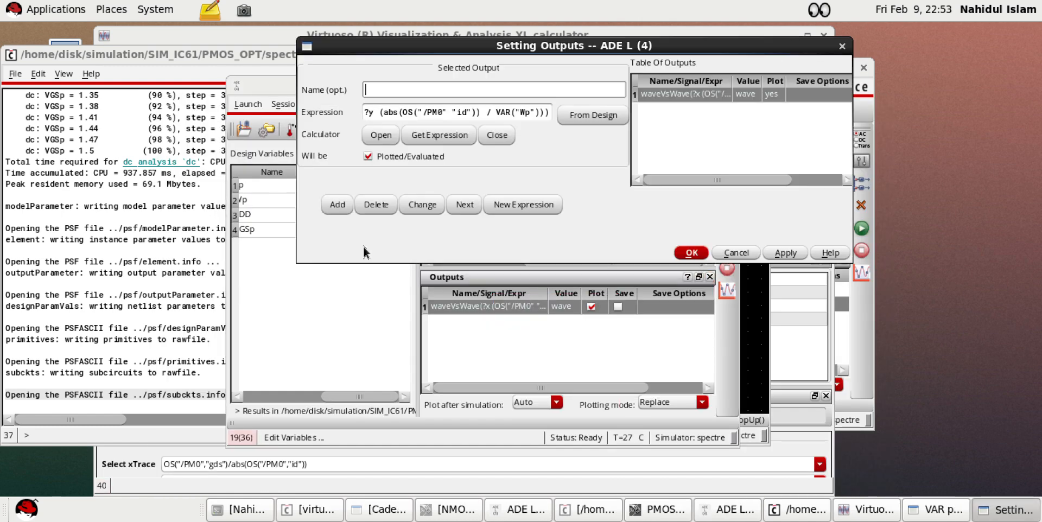
click(380, 141)
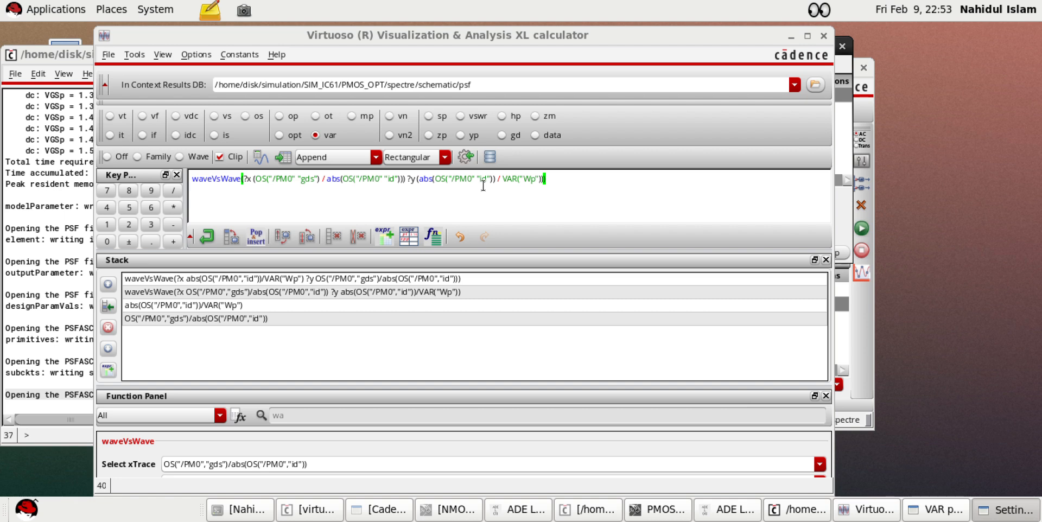
drag(559, 182, 196, 174)
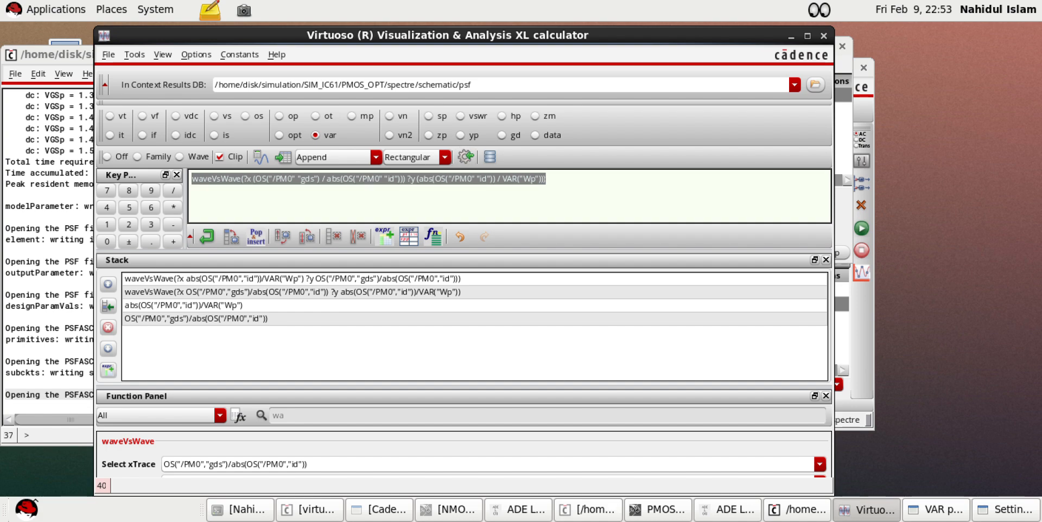
Rerun the PMOS_OPT simulation, inspect the plotted waveVsWave curve, and minimize the graph window
click(751, 511)
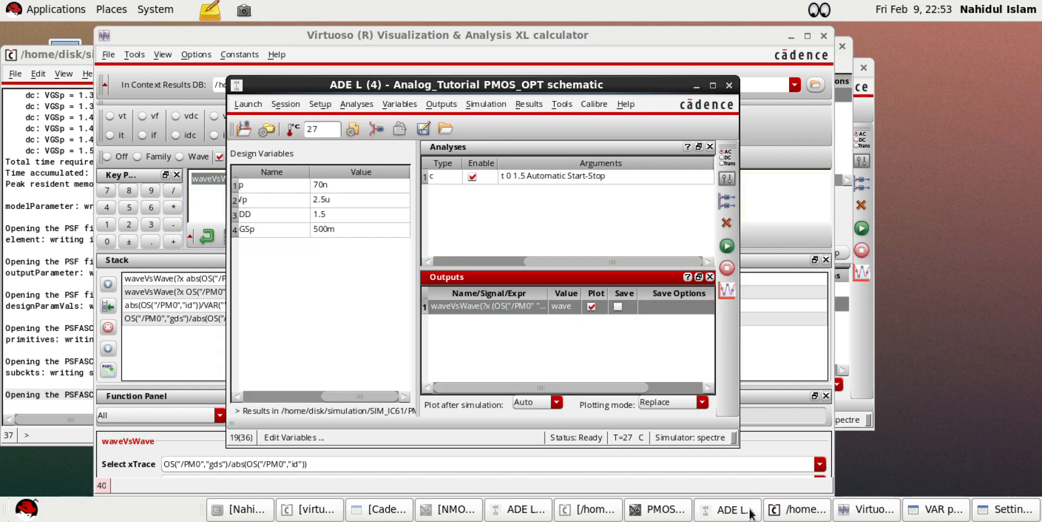
click(726, 247)
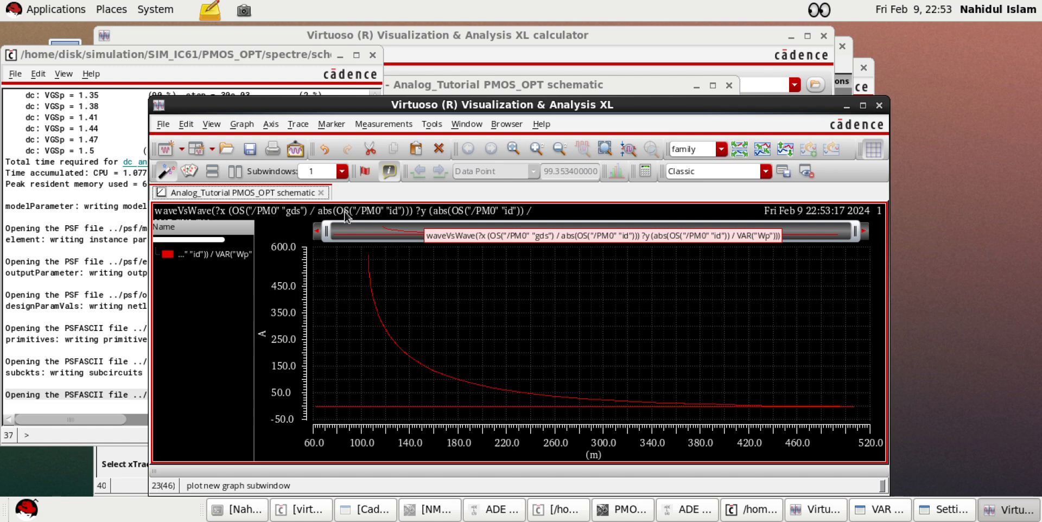
click(847, 107)
Load the waveVsWave output expression into the calculator again and append its plot to the existing graph
right_click(491, 305)
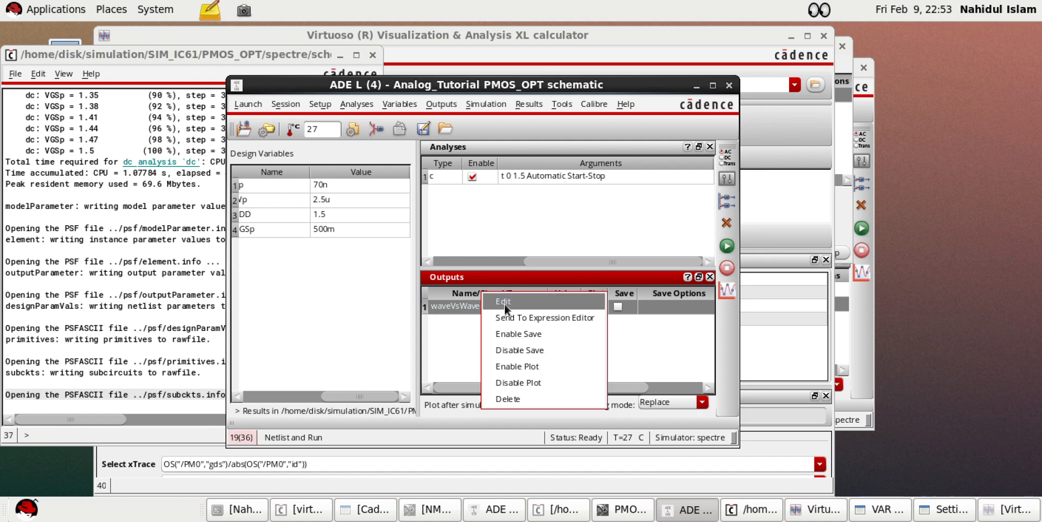
click(502, 305)
click(382, 137)
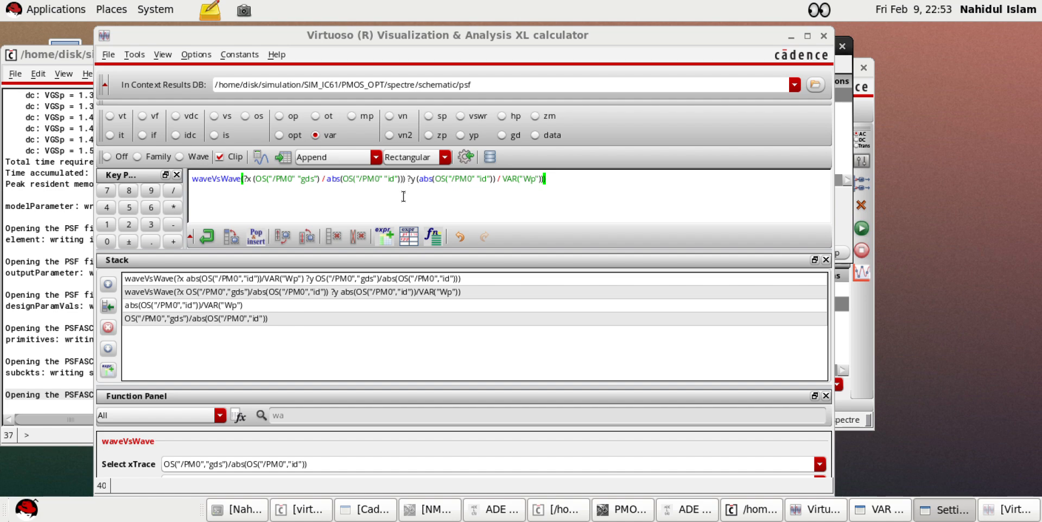
click(261, 157)
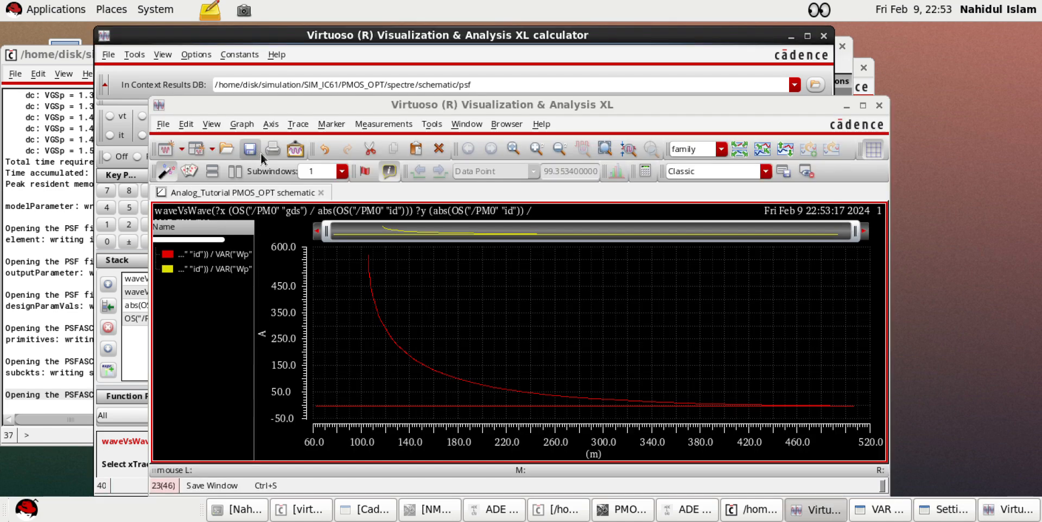
Place a horizontal marker at about 334 on the plotted curve and consult the calculation table in the Excel workbook
click(452, 322)
key(h)
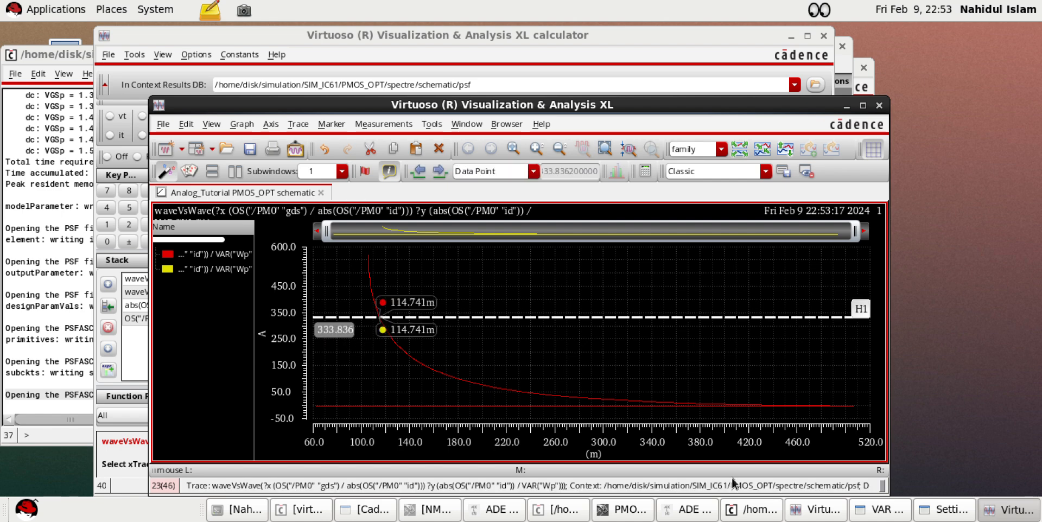
click(776, 521)
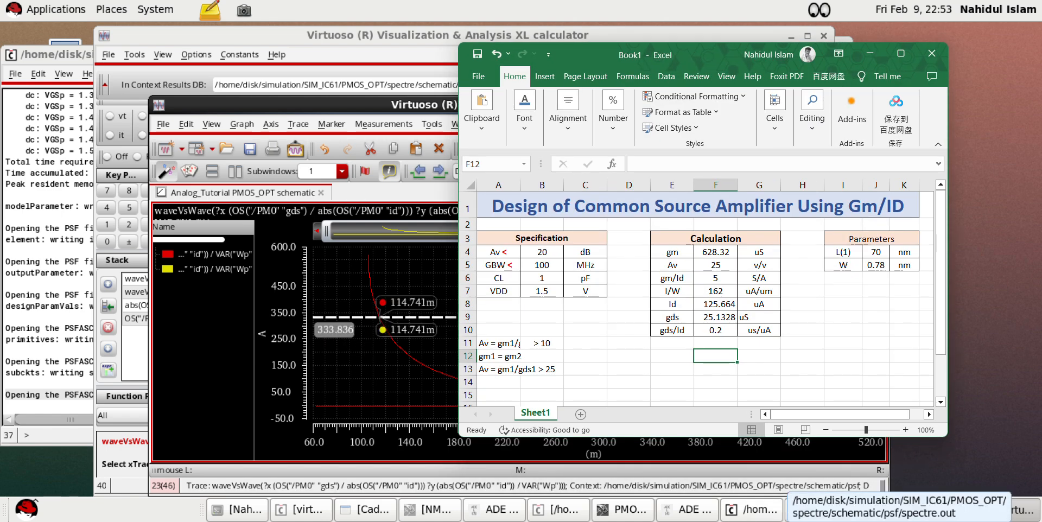
click(355, 367)
Set the horizontal marker's value to 200 to read gds/id on the curve, and deselect the marker
click(333, 324)
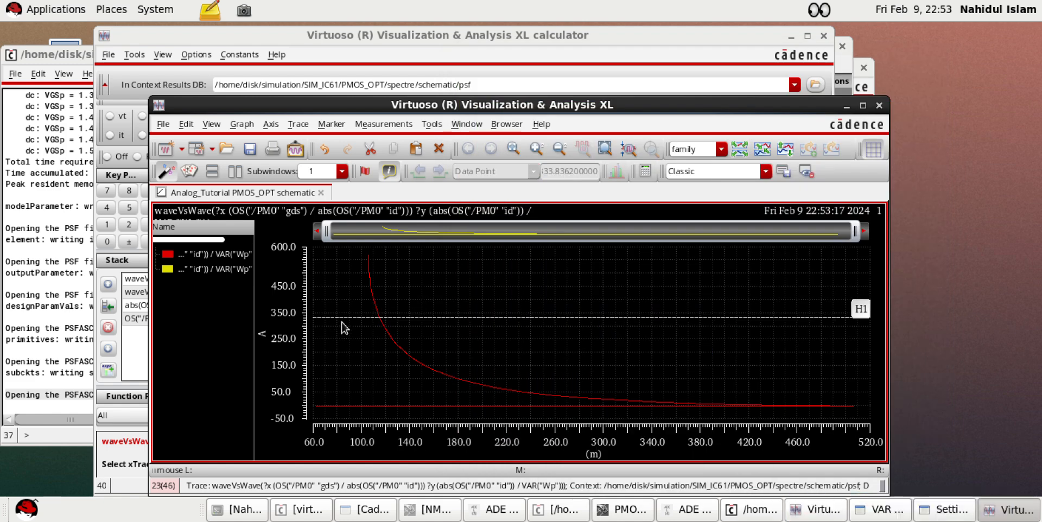
click(345, 318)
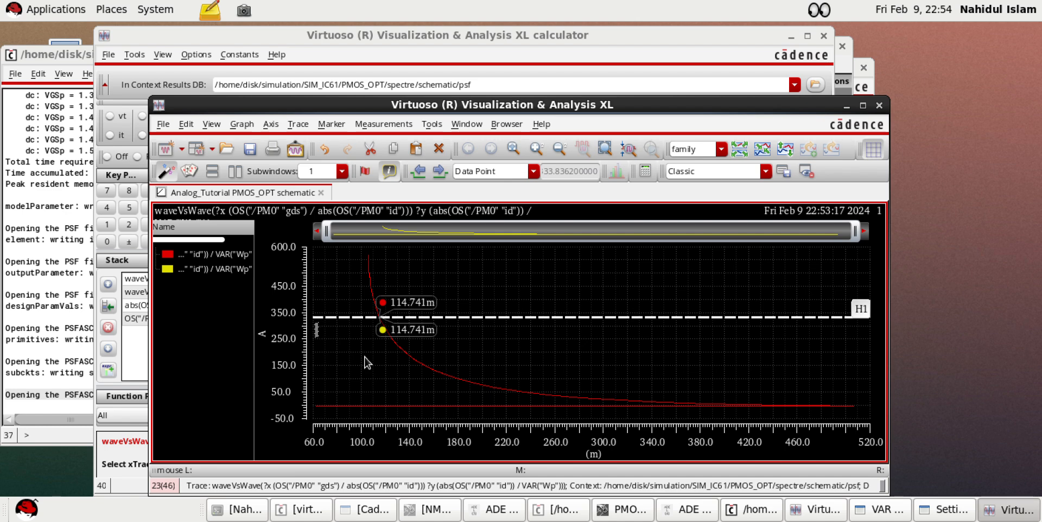
text(200)
key(Return)
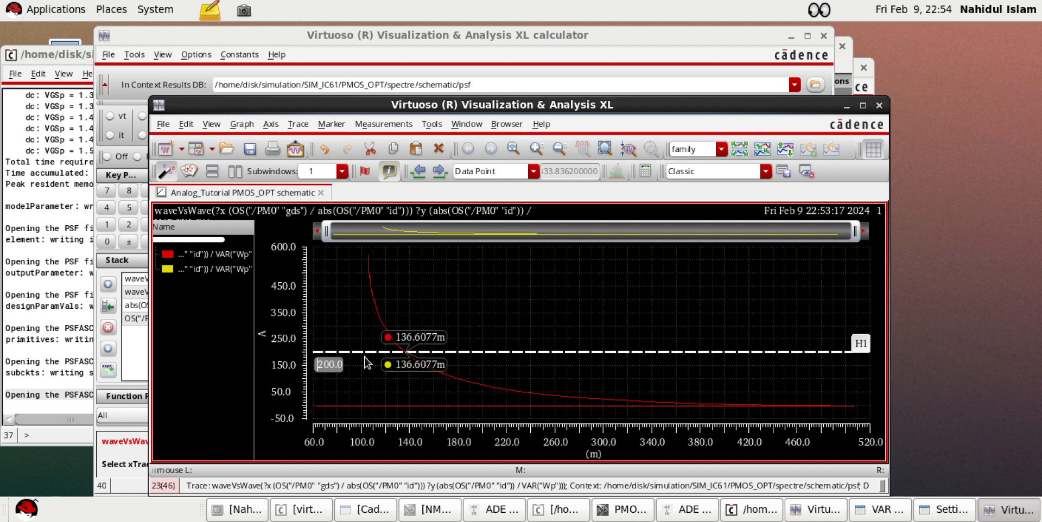
click(501, 313)
click(384, 352)
mouse_move(444, 2)
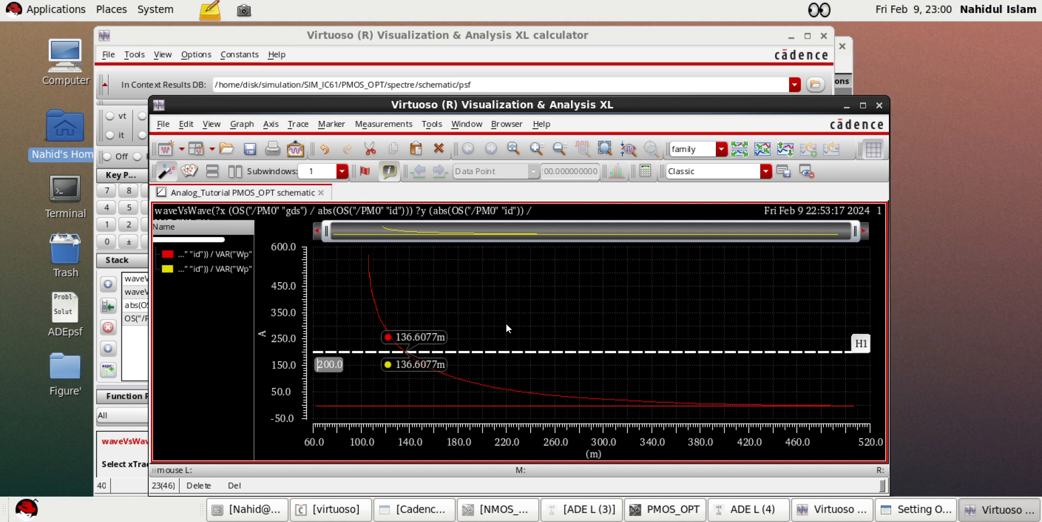
click(506, 324)
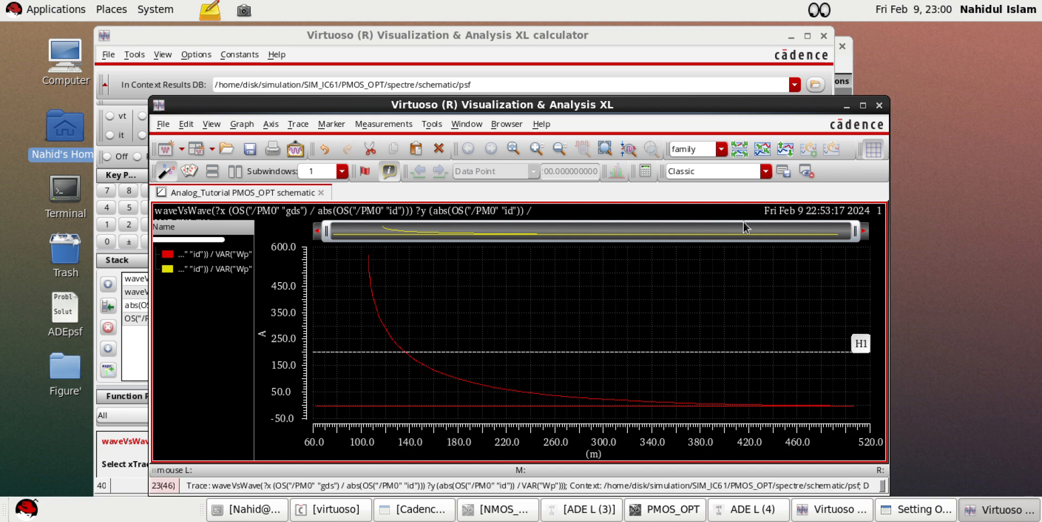
Replace the calculator expression with waveVsWave(?x (abs(OS("/PM0" "id")) / VAR("Wp")) ?y (OS("/PM0" "gds") / abs(OS("/PM0" "id")))) and plot it
click(847, 106)
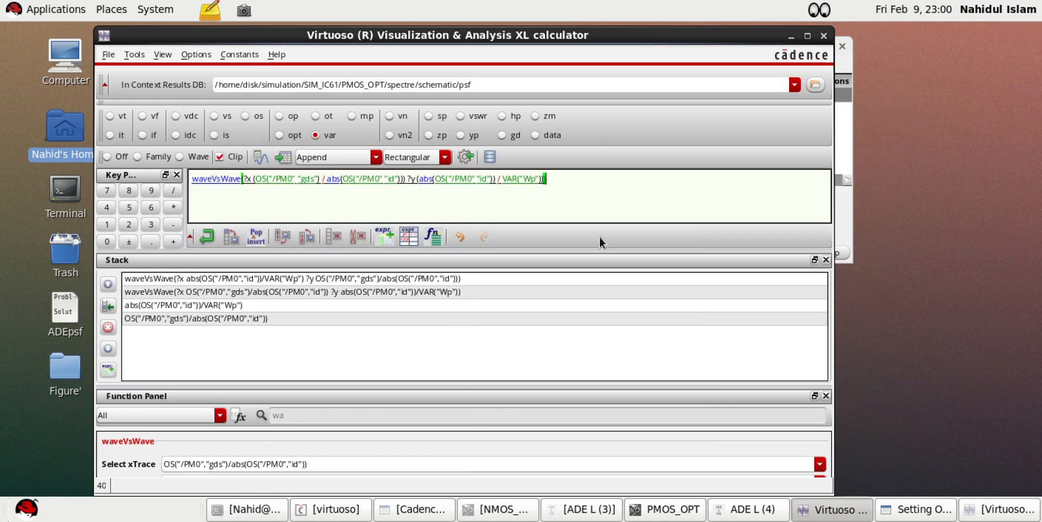
drag(544, 185, 192, 181)
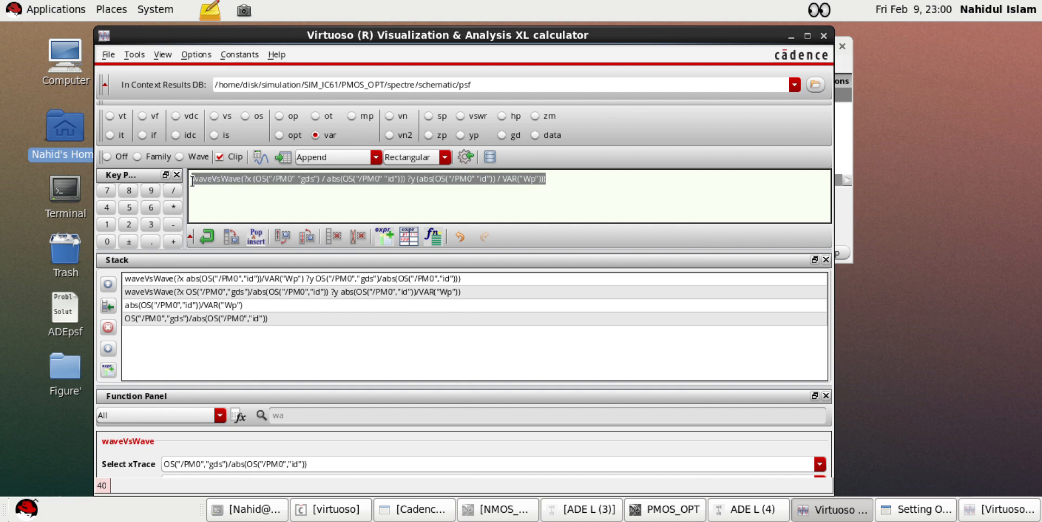
text(waveVsWave(?x (abs(OS("/PM0" "id")) / VAR("Wp")) ?y (OS("/PM0" "gds") / abs(OS("/PM0" "id")))))
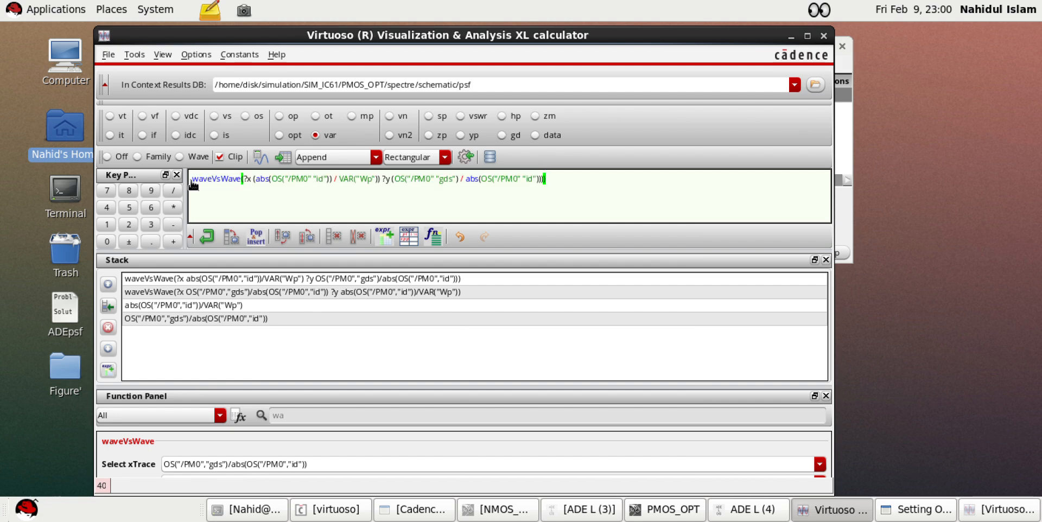
text(waveVsWave(?x (abs(OS("/PM0" "id")) / VAR("Wp")) ?y (OS("/PM0" "gds") / abs(OS("/PM0" "id")))))
key(ctrl+z)
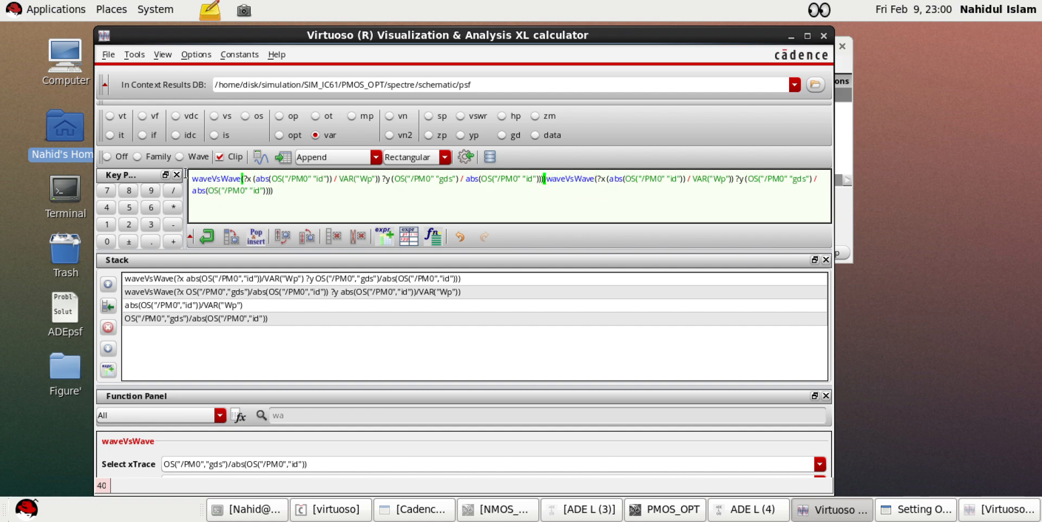
click(276, 191)
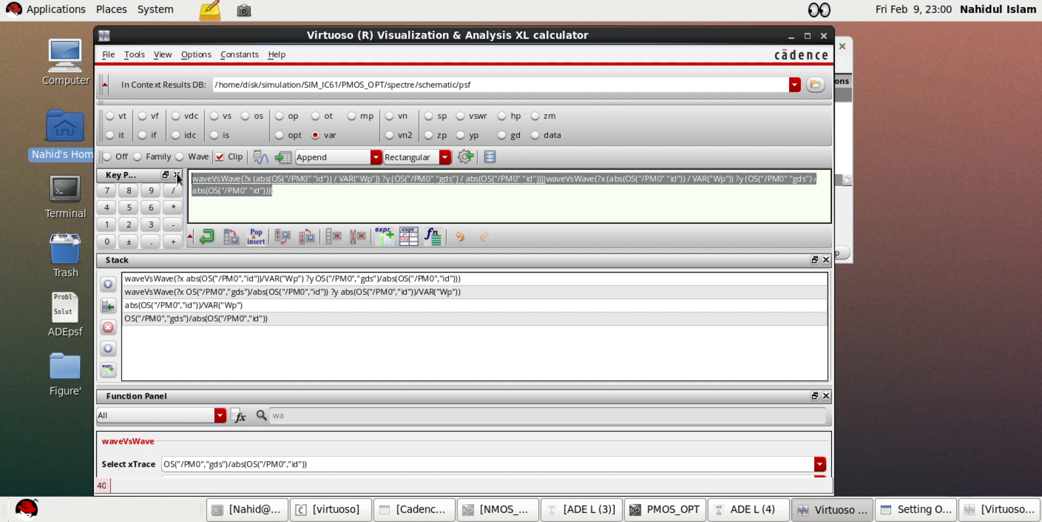
key(Delete)
click(260, 158)
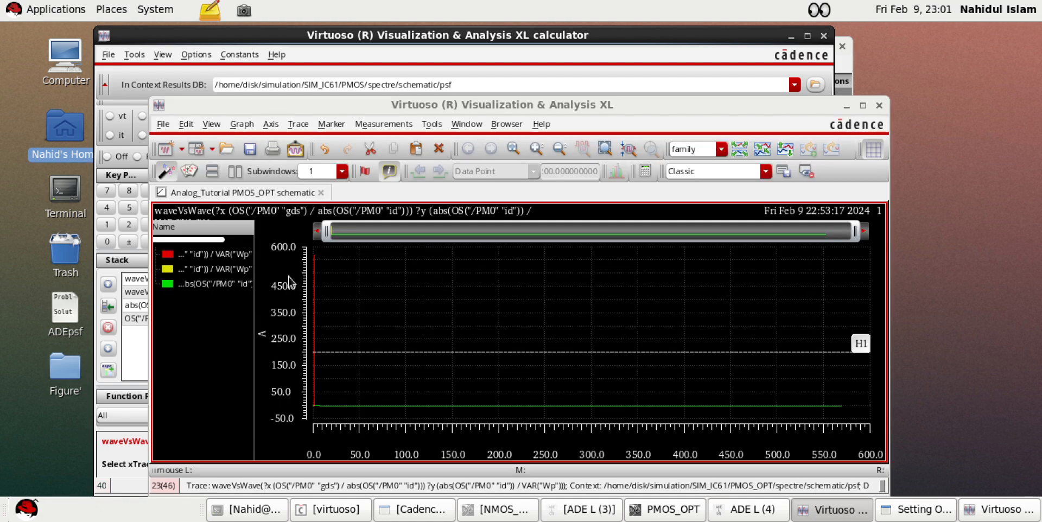
Delete the green and yellow traces from the graph, and close the graph window
click(227, 286)
right_click(227, 286)
click(243, 193)
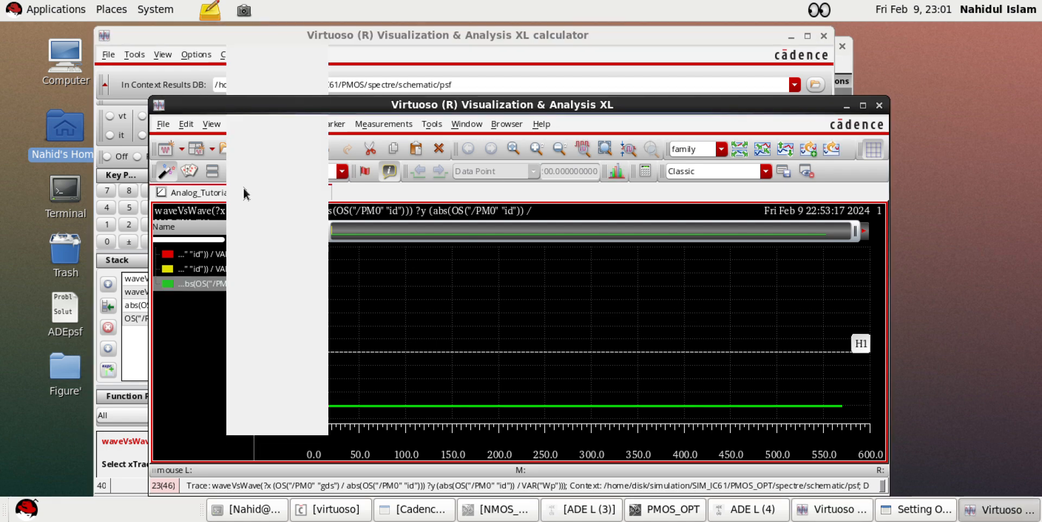
click(201, 272)
right_click(205, 273)
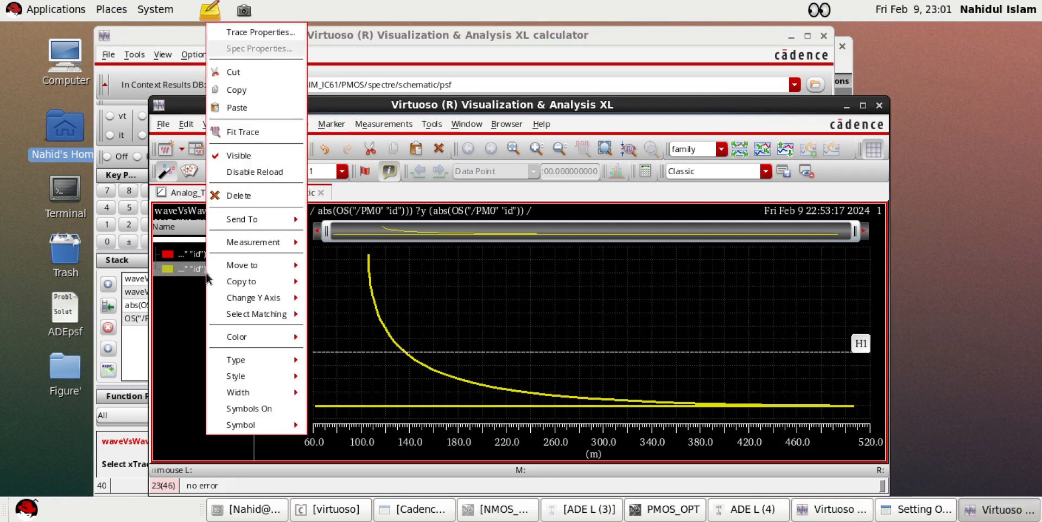
click(237, 196)
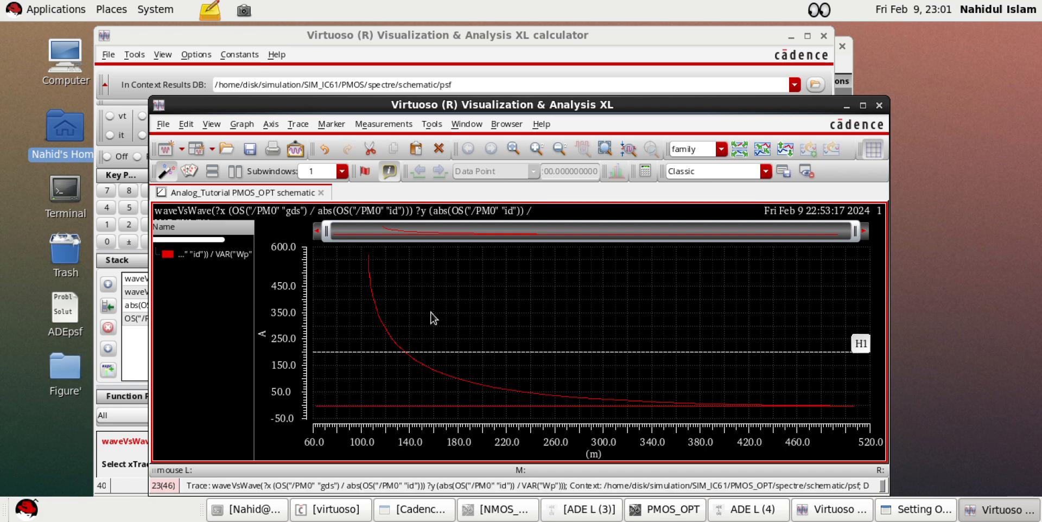
click(880, 105)
Switch to the NMOS_OPT ADE L session and run its simulation to plot Gm/Id vs Id/W
drag(577, 180, 192, 181)
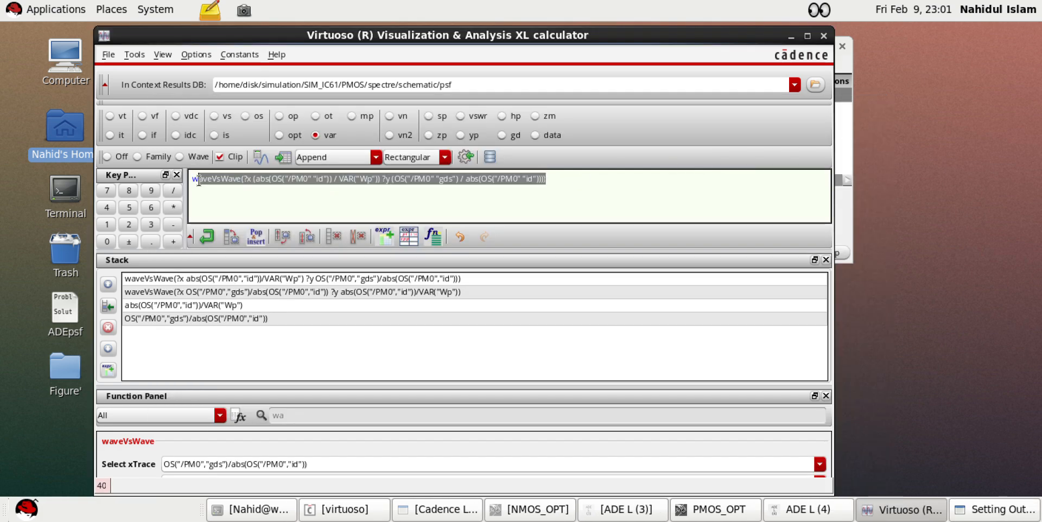
click(231, 197)
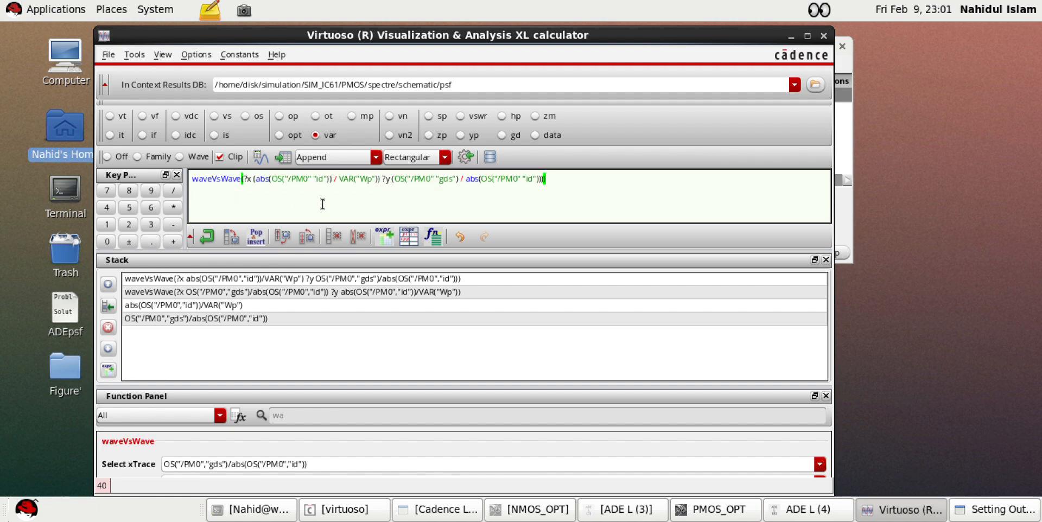
click(625, 516)
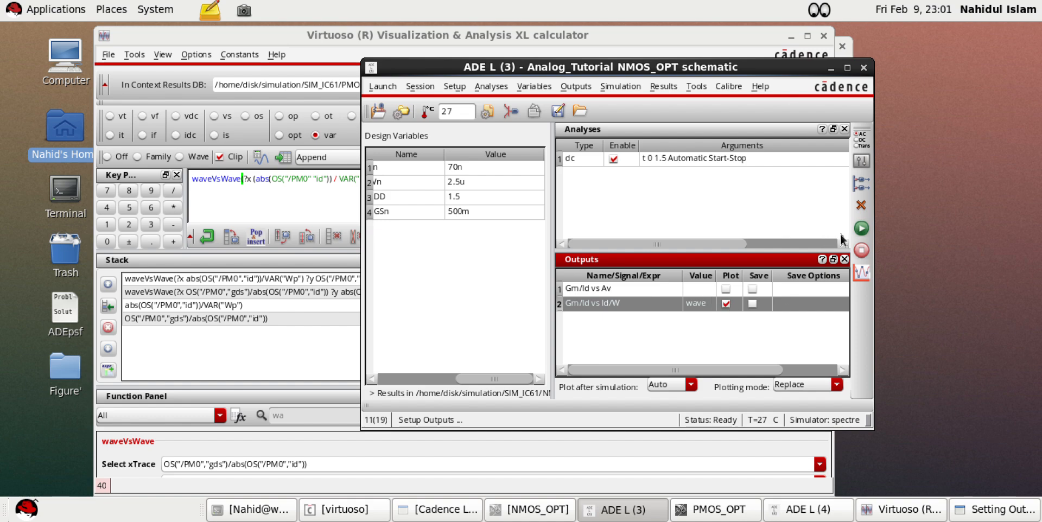
click(862, 229)
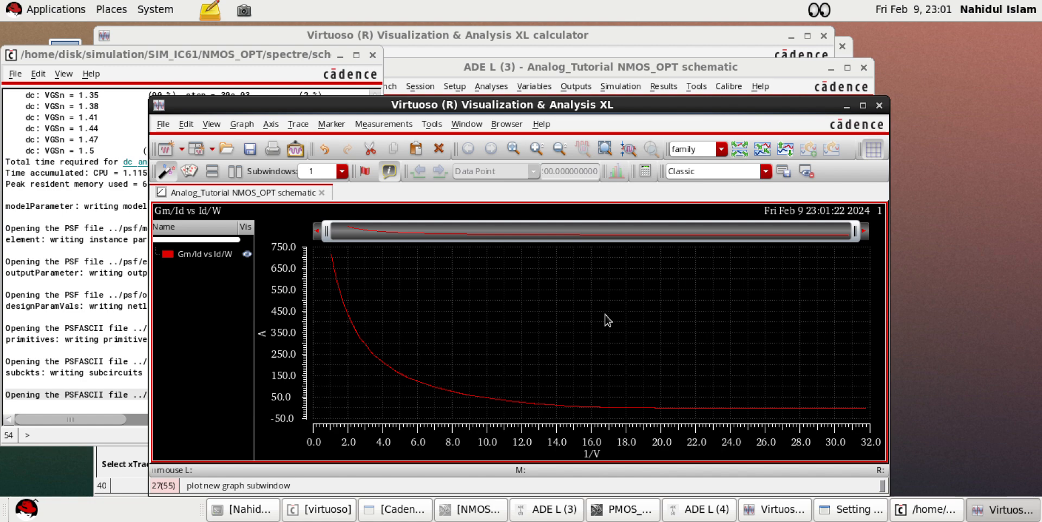
Minimize the NMOS graph and ADE L session, close the calculator, and switch to the PMOS_OPT ADE L session
click(846, 107)
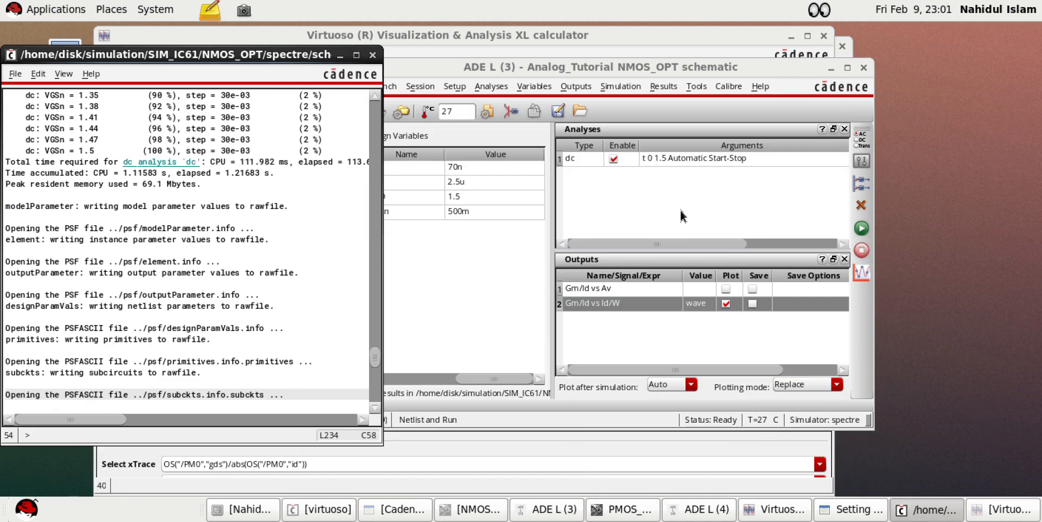
click(831, 69)
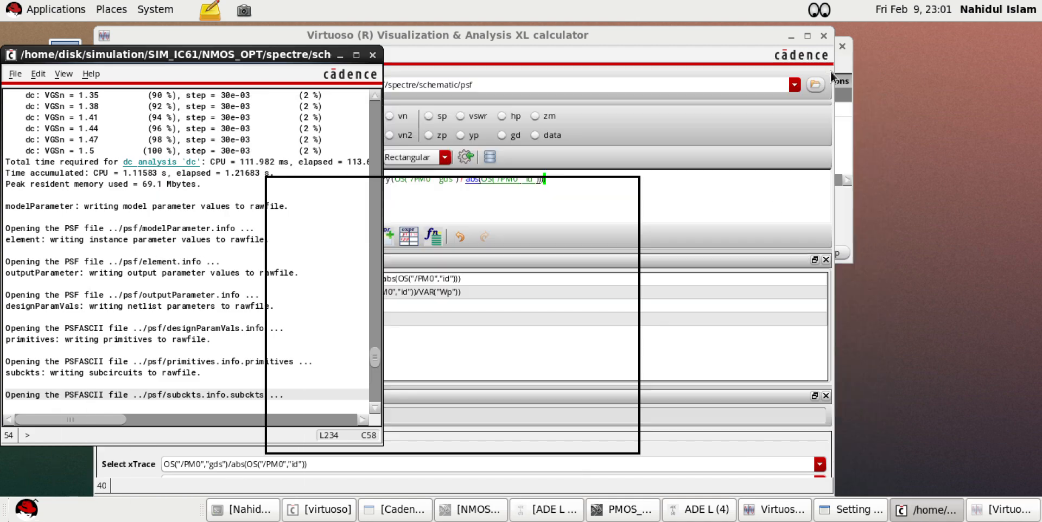
click(629, 197)
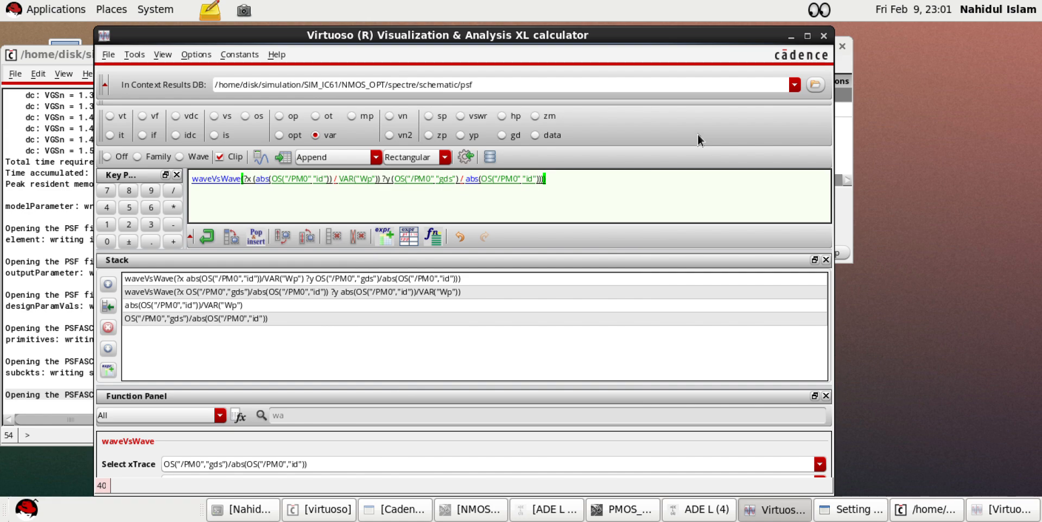
click(823, 35)
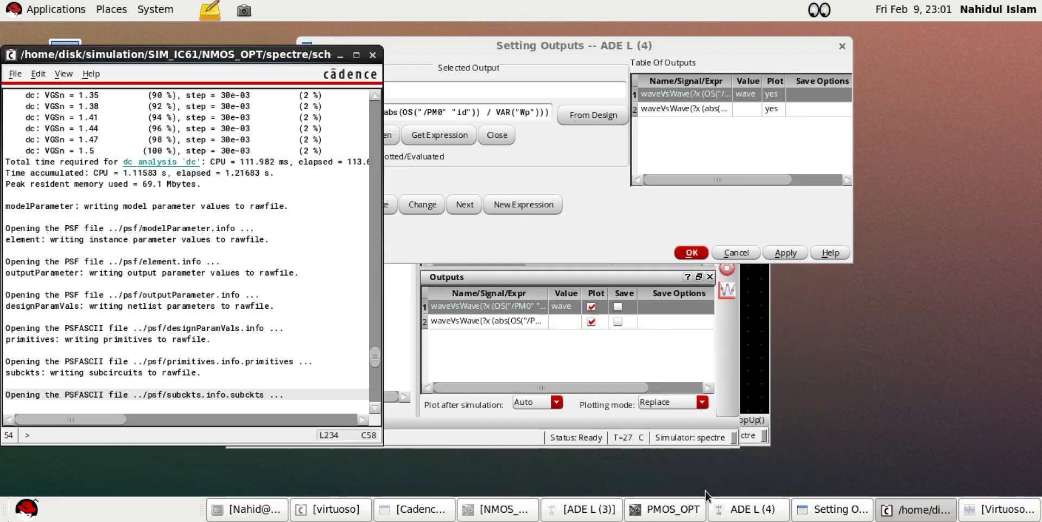
click(759, 509)
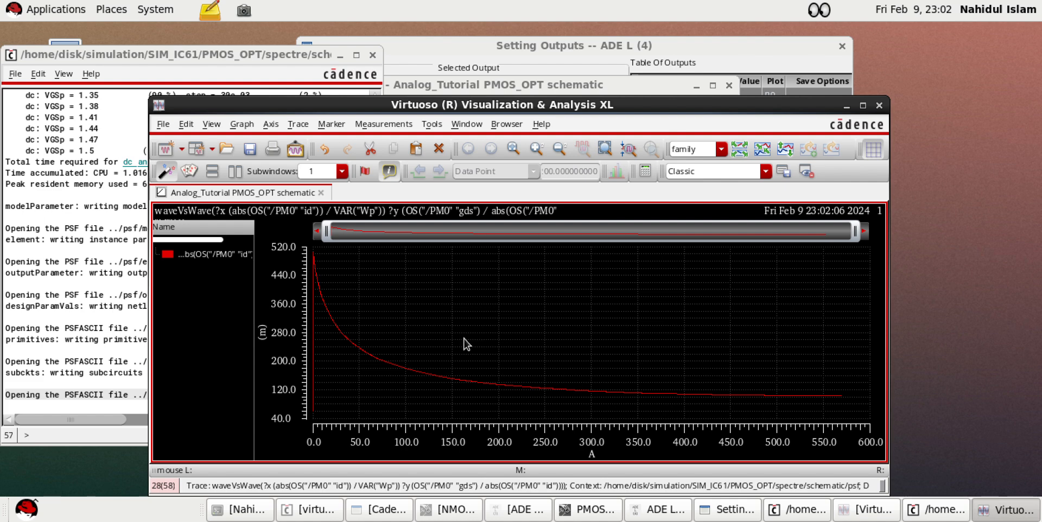
Place a horizontal marker on the PMOS curve and check the gds/Id value in the Book1 workbook's Calculation table
key(h)
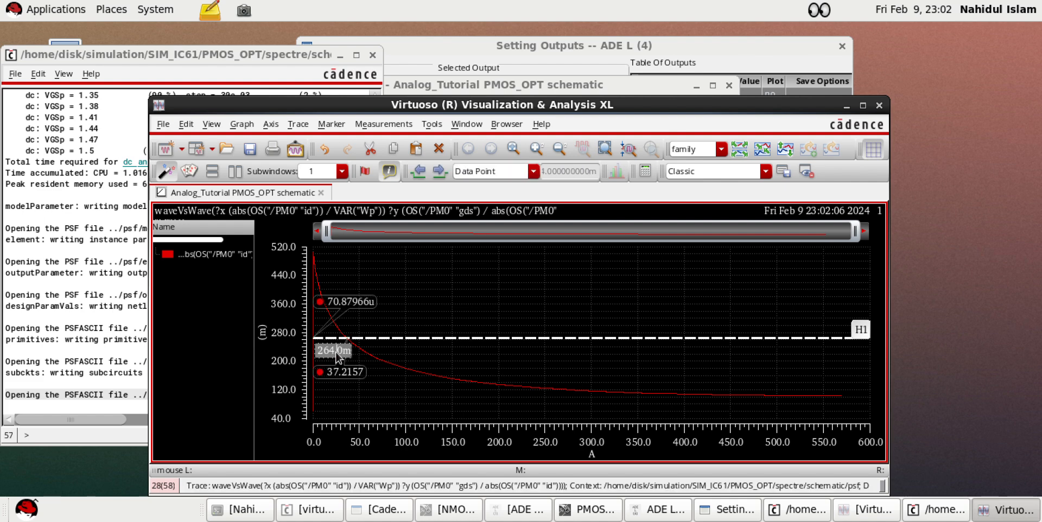
mouse_move(742, 521)
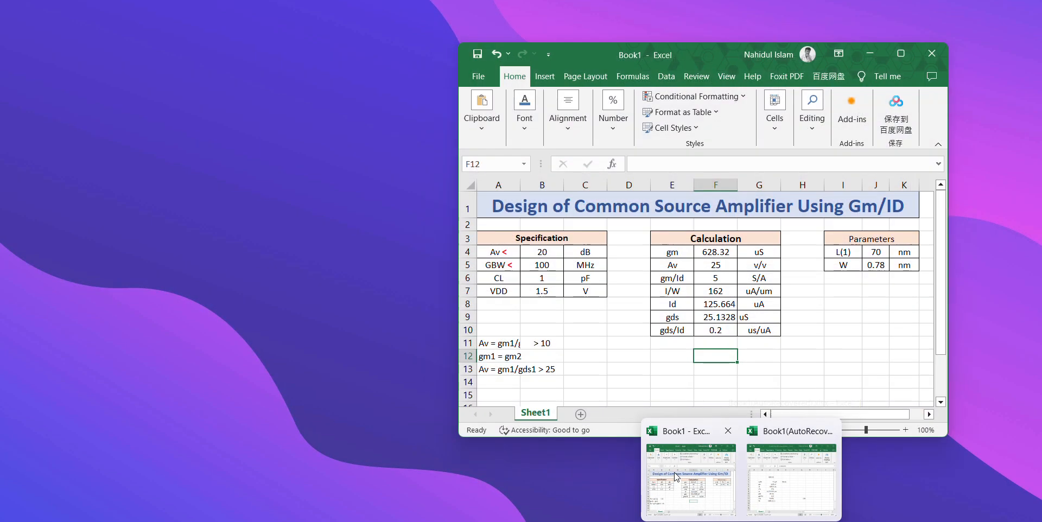
click(676, 476)
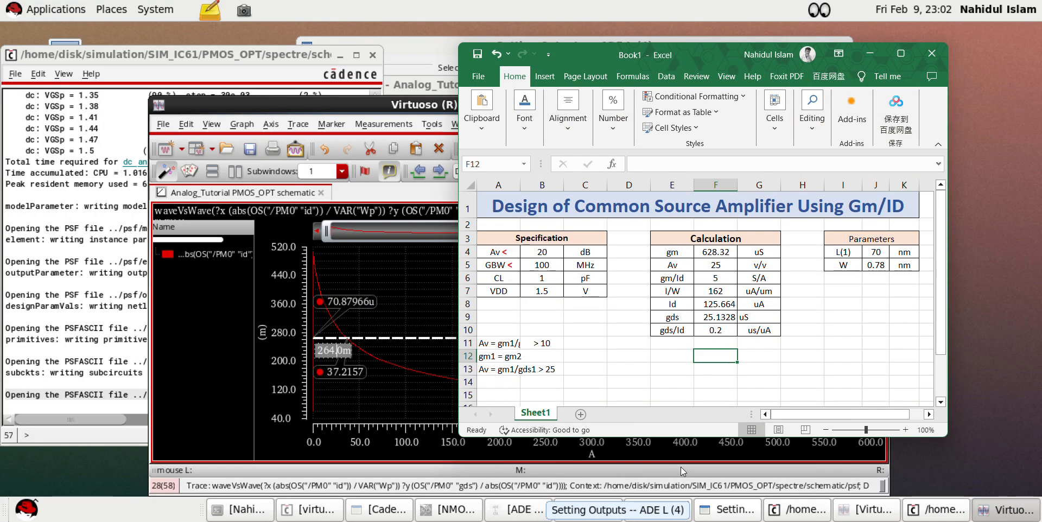
click(654, 357)
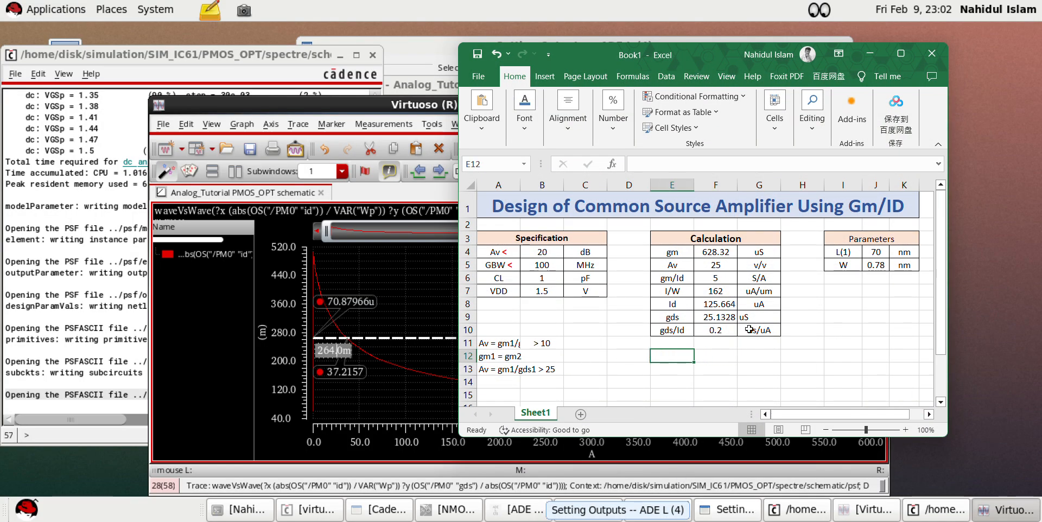
click(720, 332)
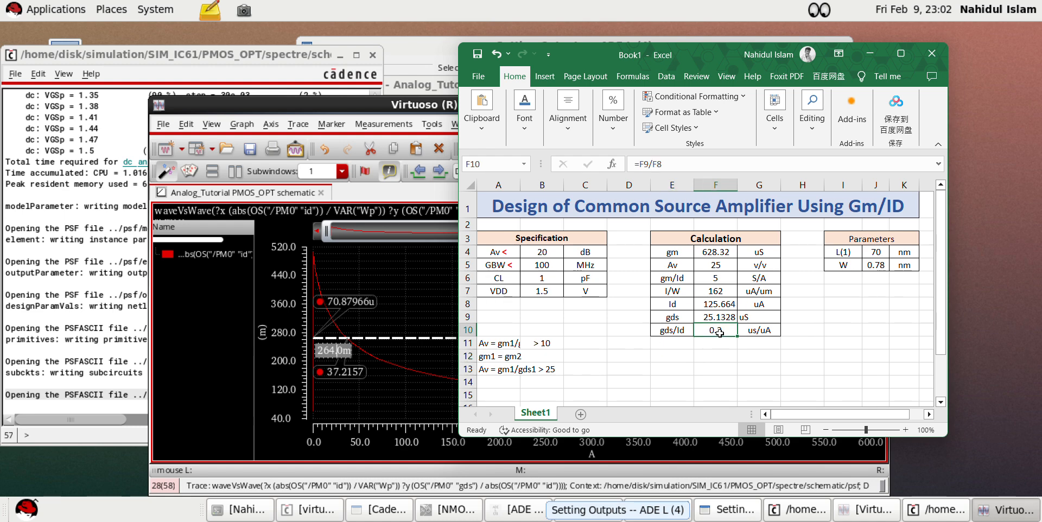
click(418, 314)
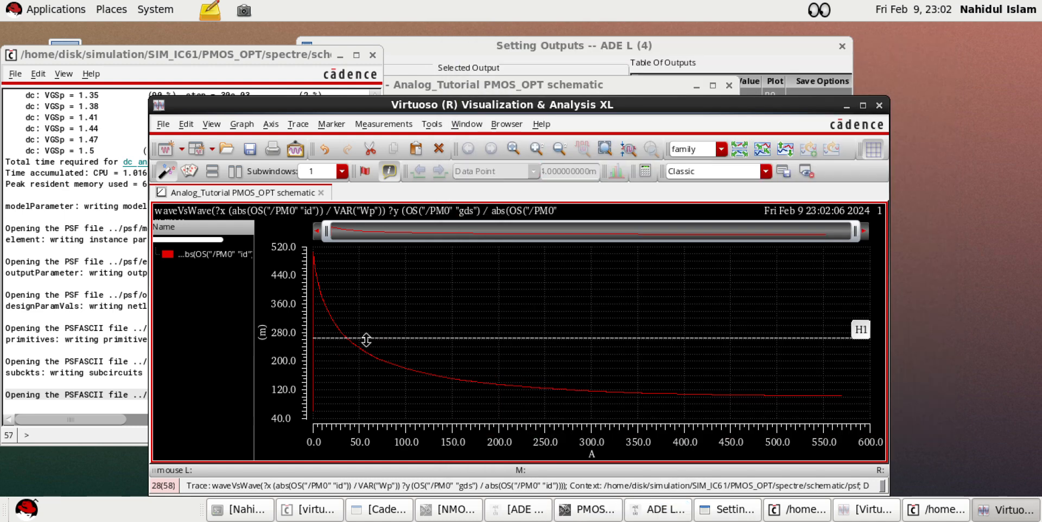
Set the horizontal marker on the red PMOS curve to 200m and deselect the marker
double_click(327, 349)
key(Right)
key(Right)
key(BackSpace)
key(BackSpace)
key(BackSpace)
key(BackSpace)
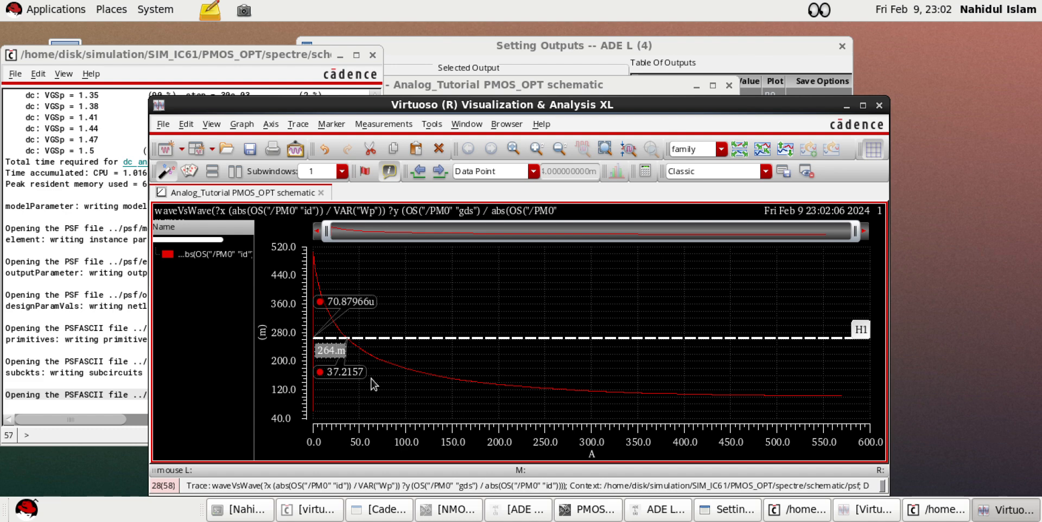
text(00m)
key(Return)
click(474, 304)
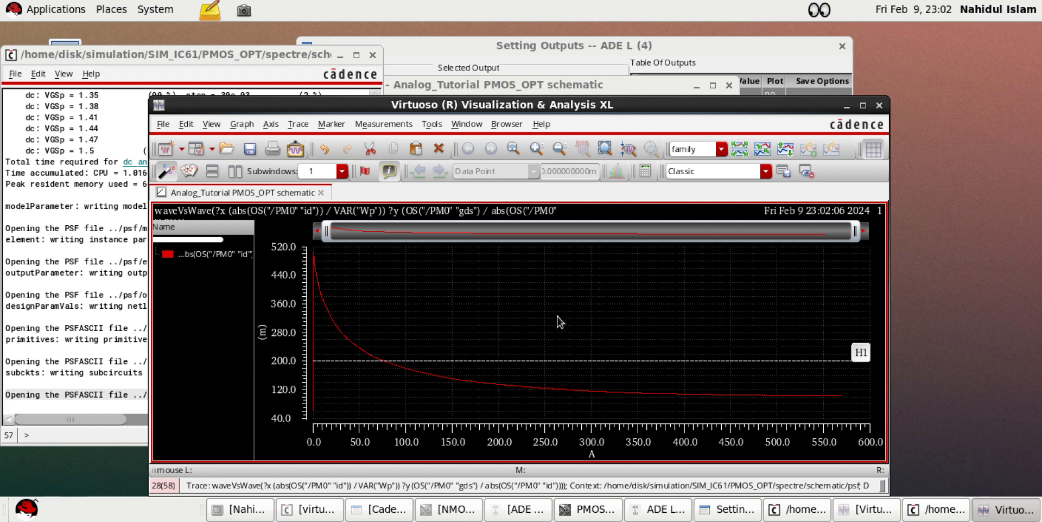
Examine the second PMOS output's waveVsWave expression in the calculator, and close the output settings and the calculator
drag(631, 104, 647, 312)
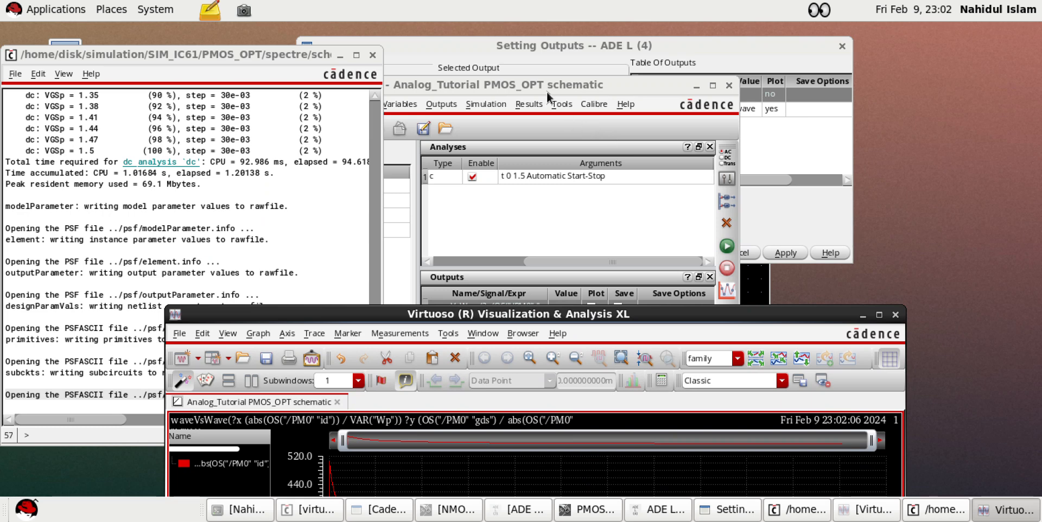
drag(546, 92, 593, 90)
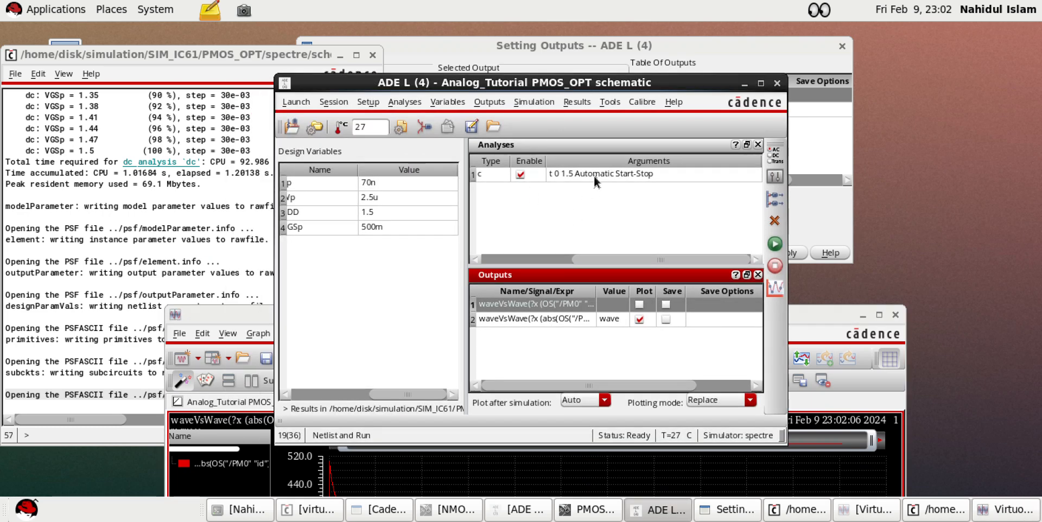
right_click(576, 319)
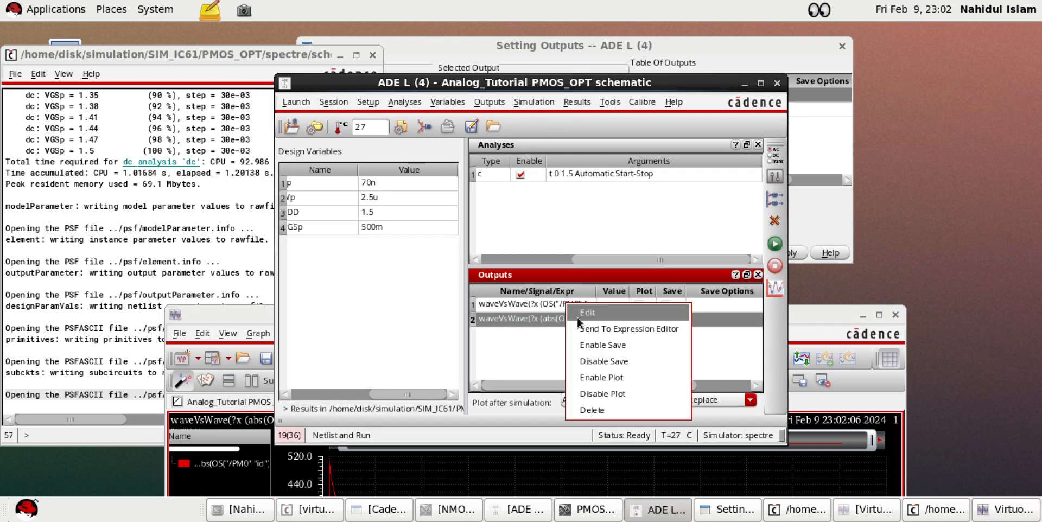
click(577, 312)
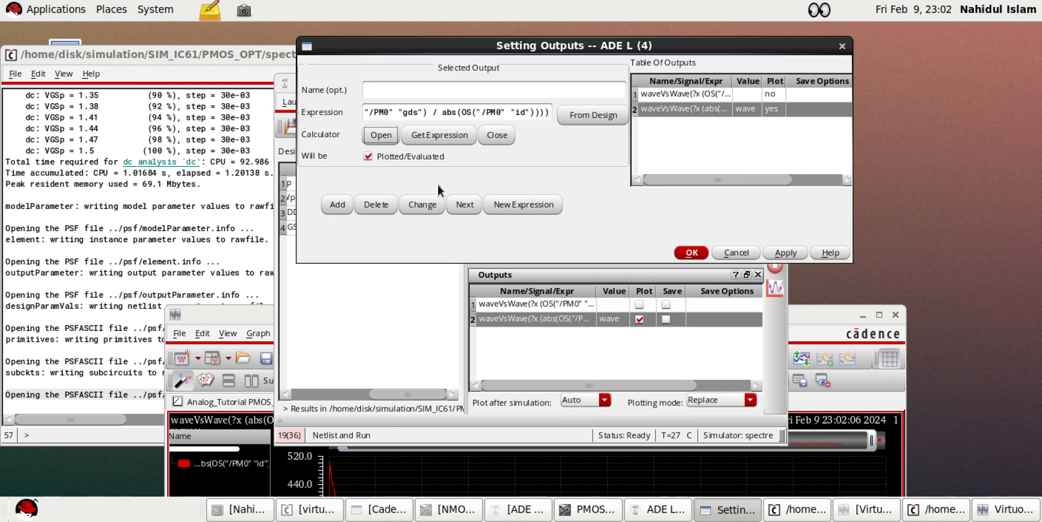
click(378, 135)
drag(586, 103, 383, 278)
click(698, 146)
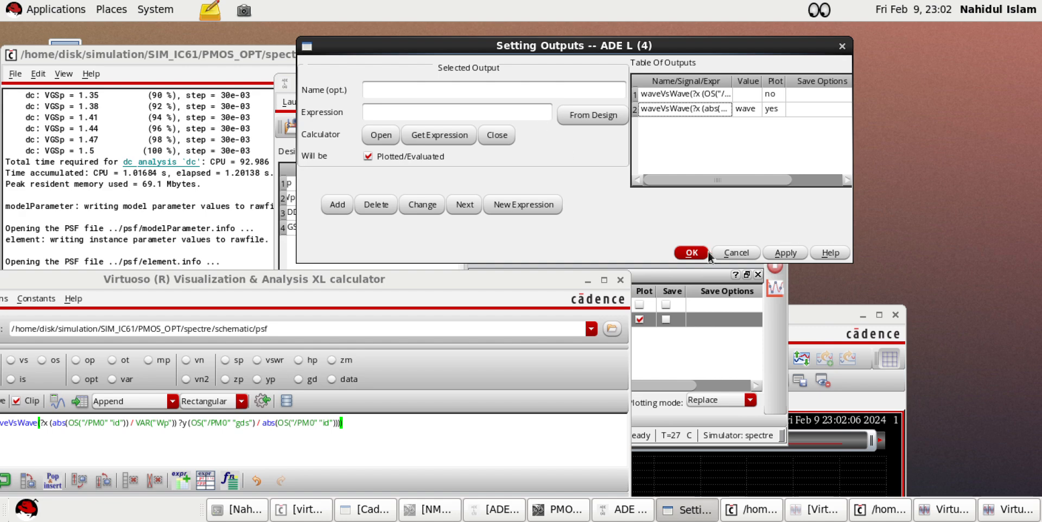
click(737, 253)
drag(610, 83, 783, 73)
drag(358, 281, 633, 133)
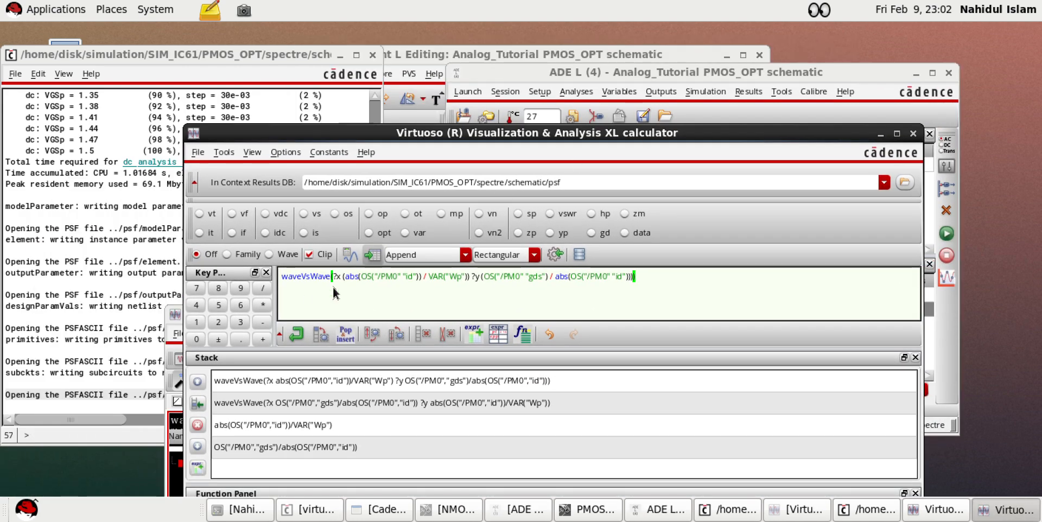
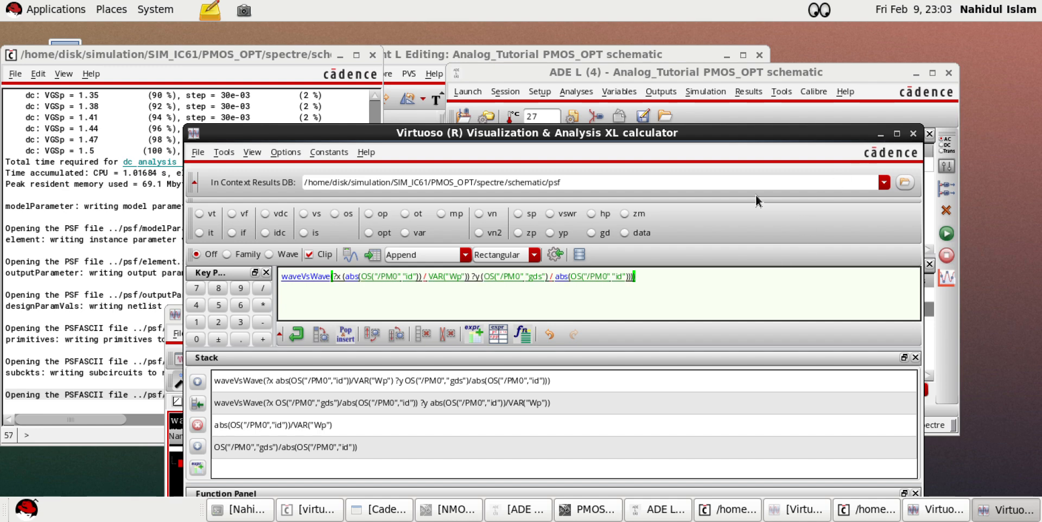
click(913, 133)
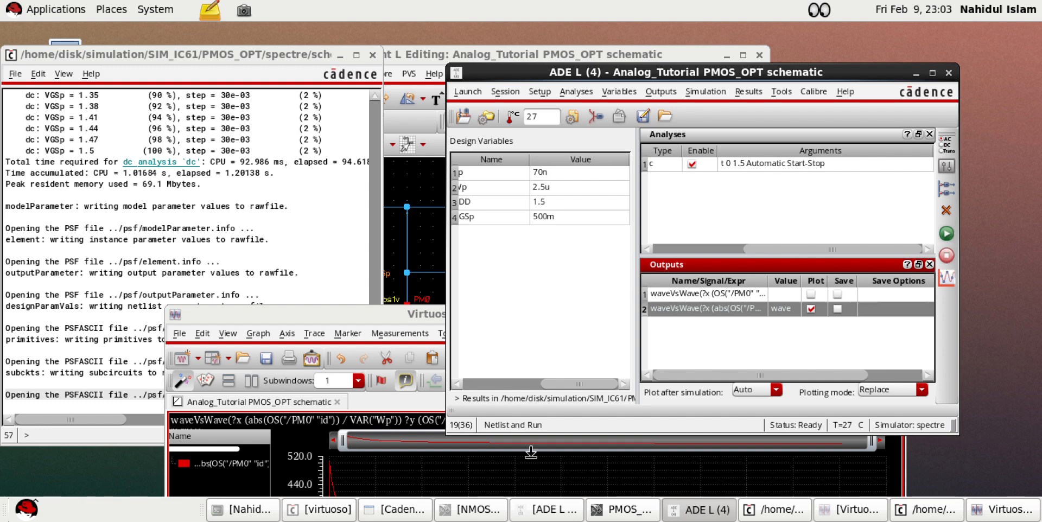
Enable plotting for only the first PMOS output, id/Wp against gds/id, and rerun the simulation
click(454, 455)
drag(445, 312, 232, 154)
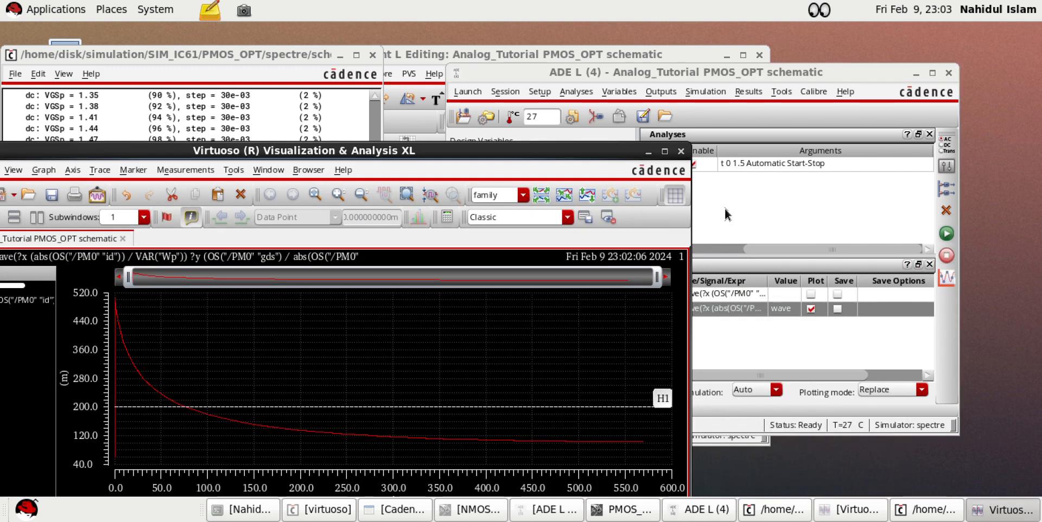
click(719, 212)
click(811, 295)
click(811, 309)
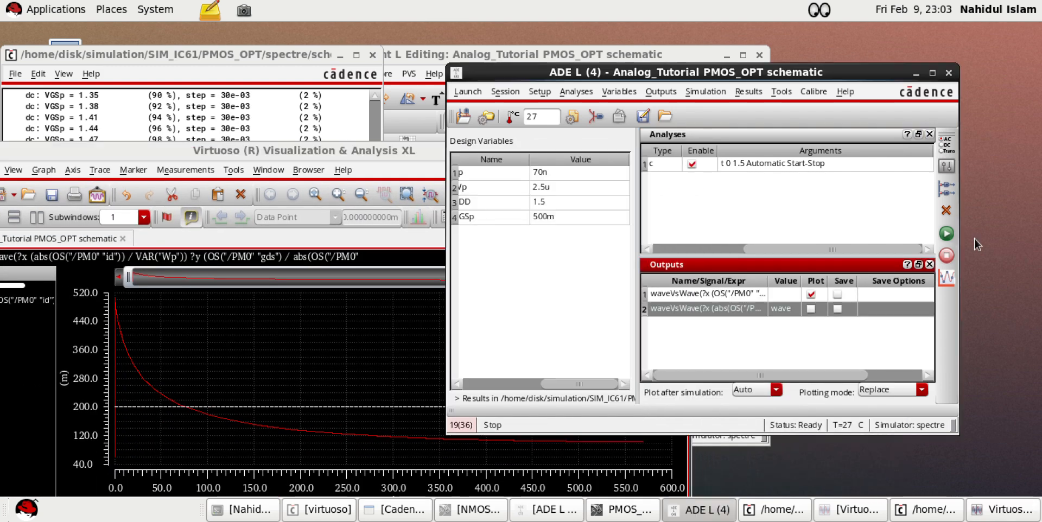
click(947, 234)
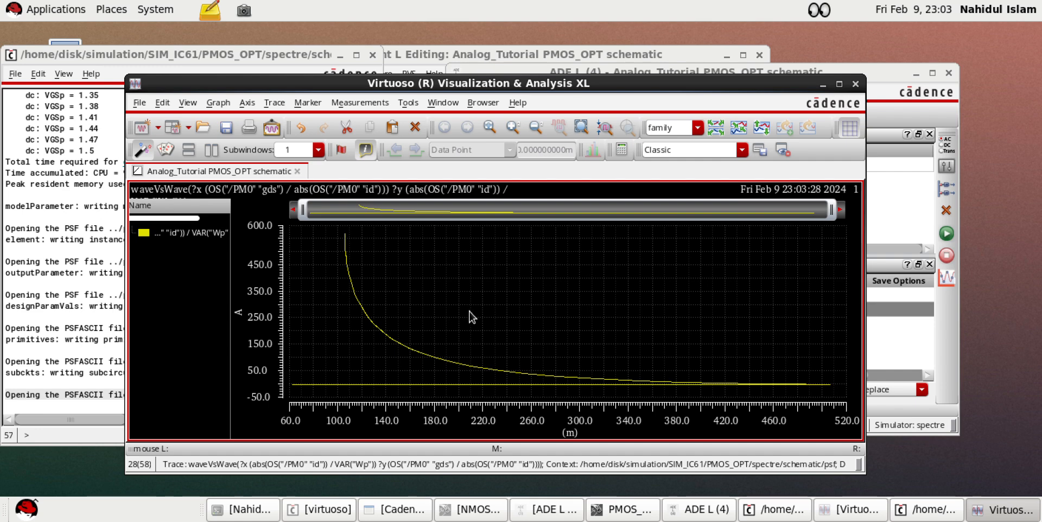
drag(434, 86, 481, 81)
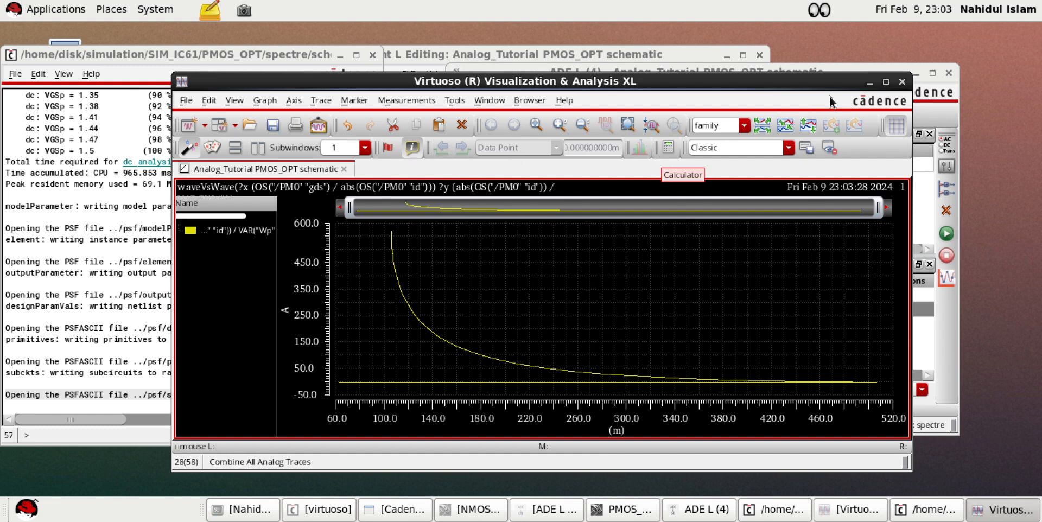
Minimize the graph, enable plotting for only the second PMOS output, gds/id against id/Wp, and rerun the simulation
click(870, 85)
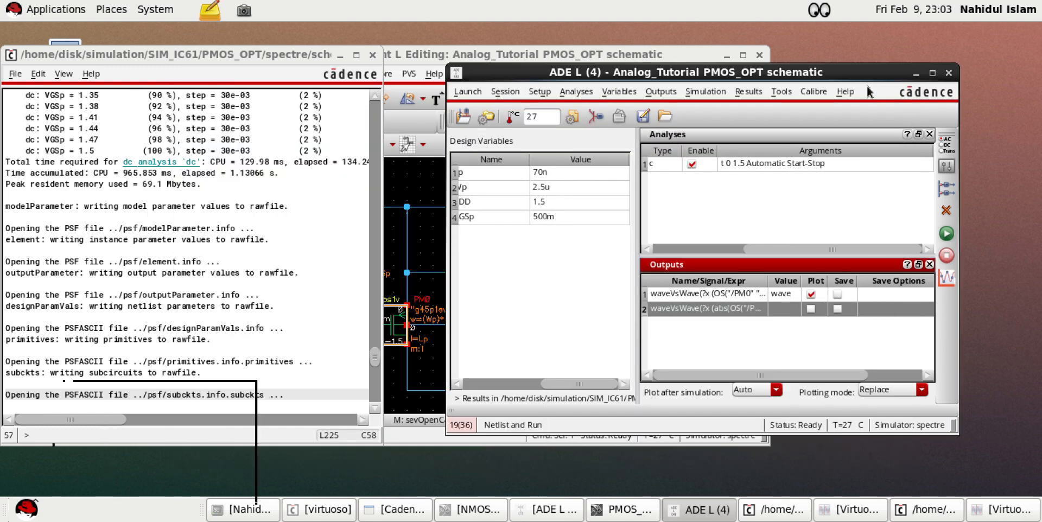
click(811, 295)
click(811, 309)
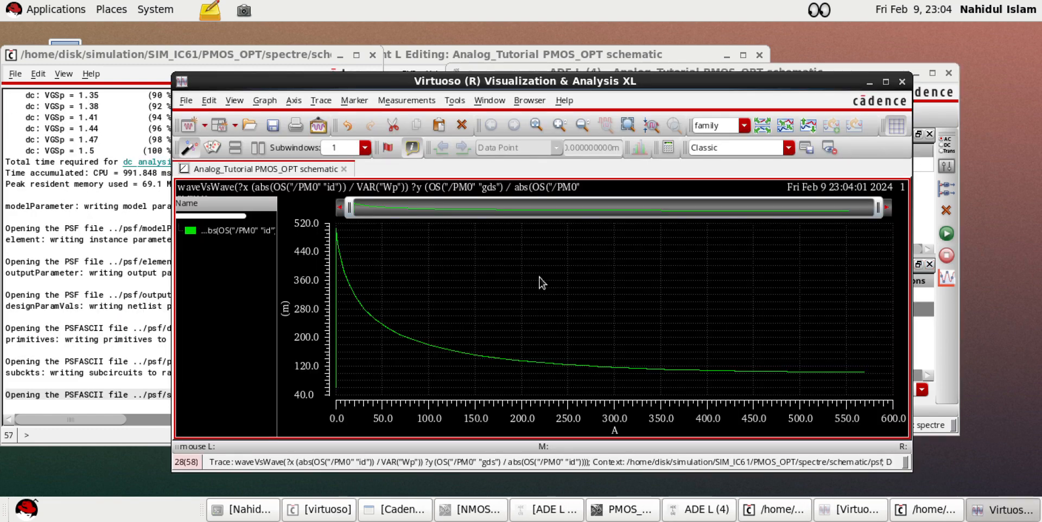
Place a horizontal marker on the green PMOS curve and set its value to 200m
key(h)
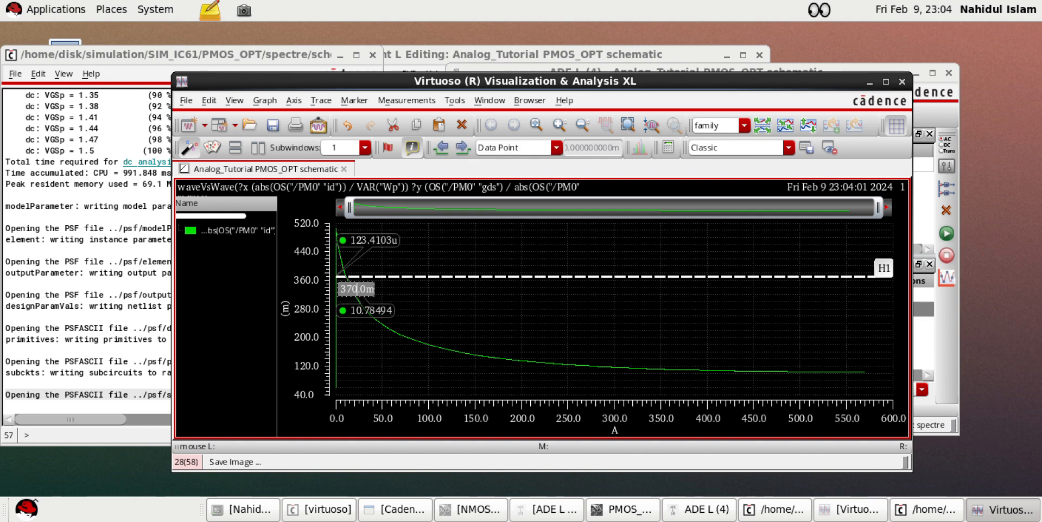
text(3)
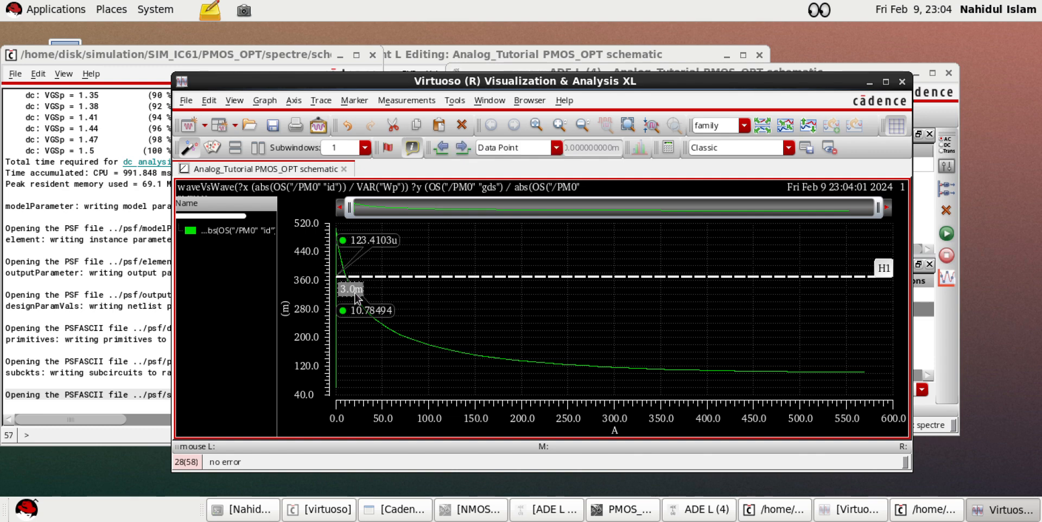
key(BackSpace)
text(200)
key(Return)
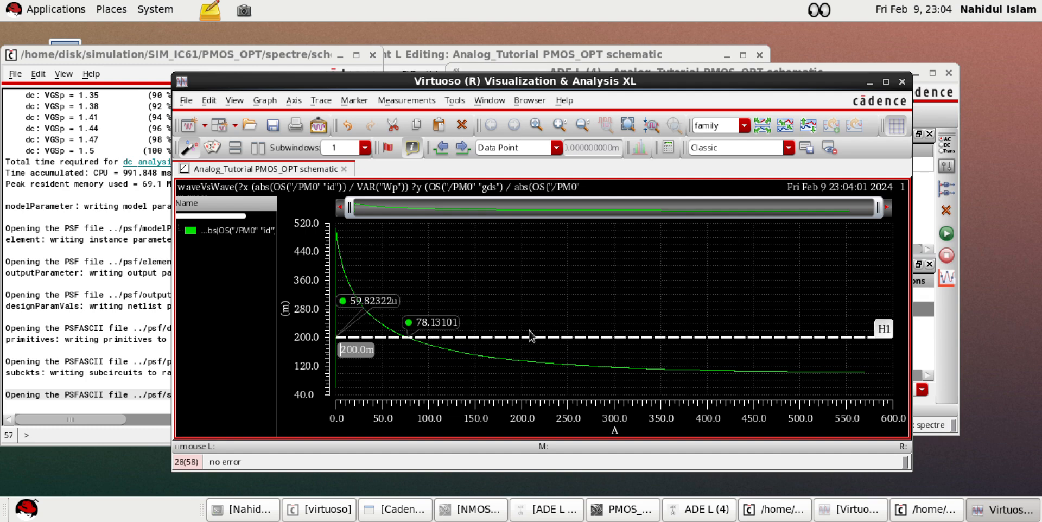
Close the Book1(AutoRecovered) workbook and switch to the Book1 workbook with the common source amplifier design
mouse_move(741, 520)
click(795, 468)
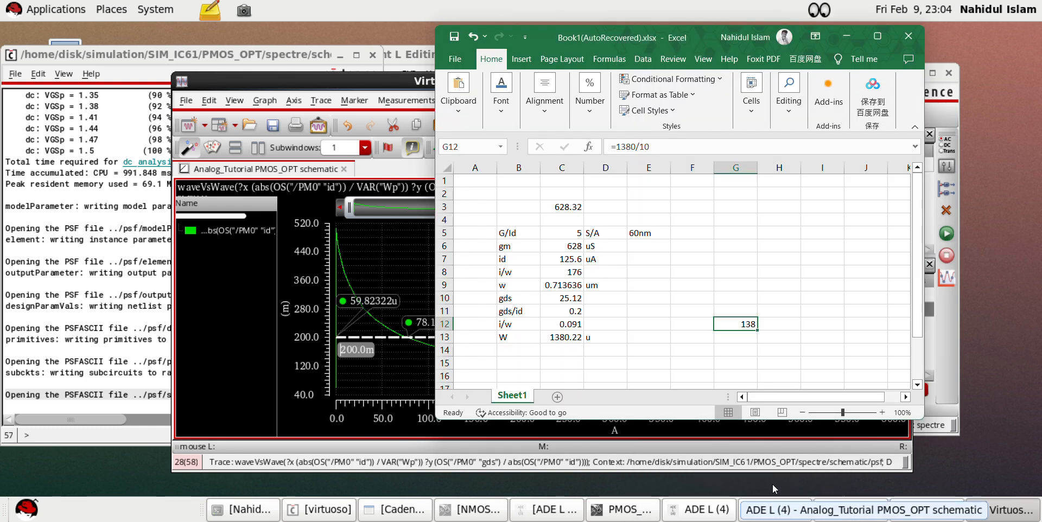
click(908, 38)
click(578, 287)
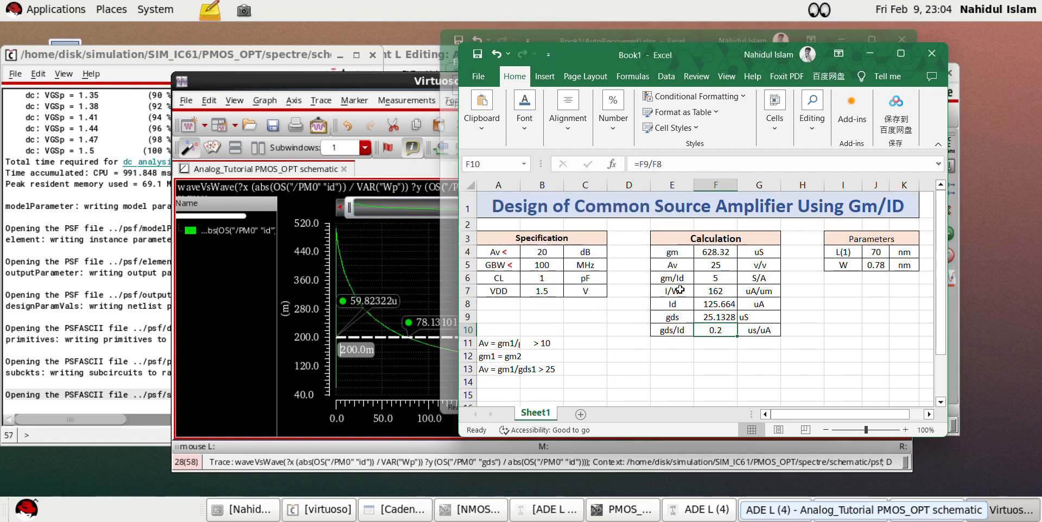
Add an Id/W row below gds/Id in the Calculation table, in E11 and F11, with the value 80
double_click(678, 343)
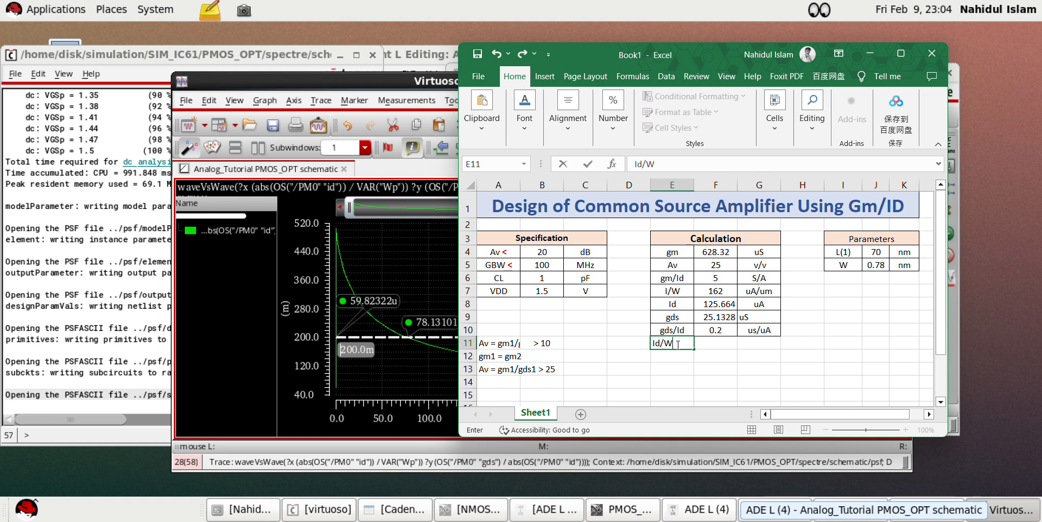
double_click(715, 345)
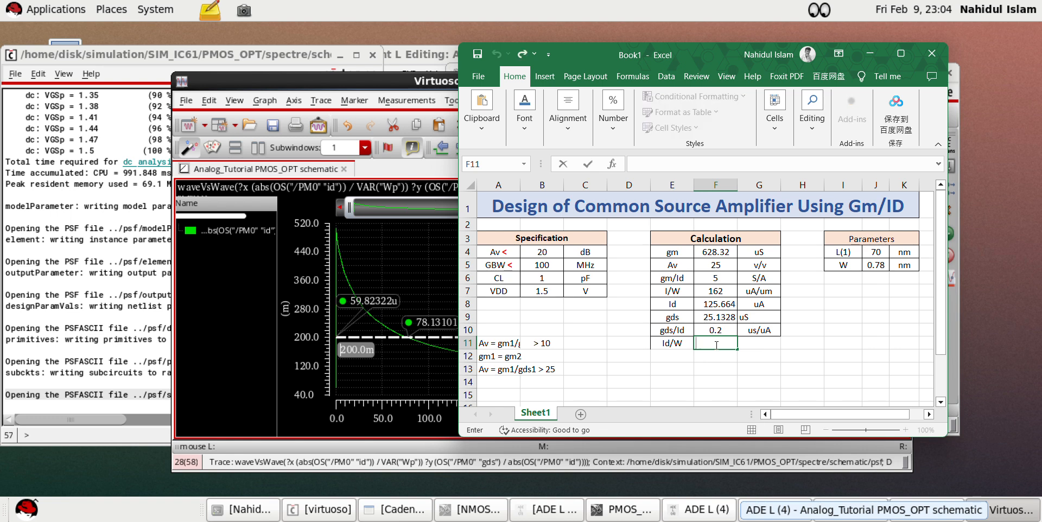
text(78)
key(Return)
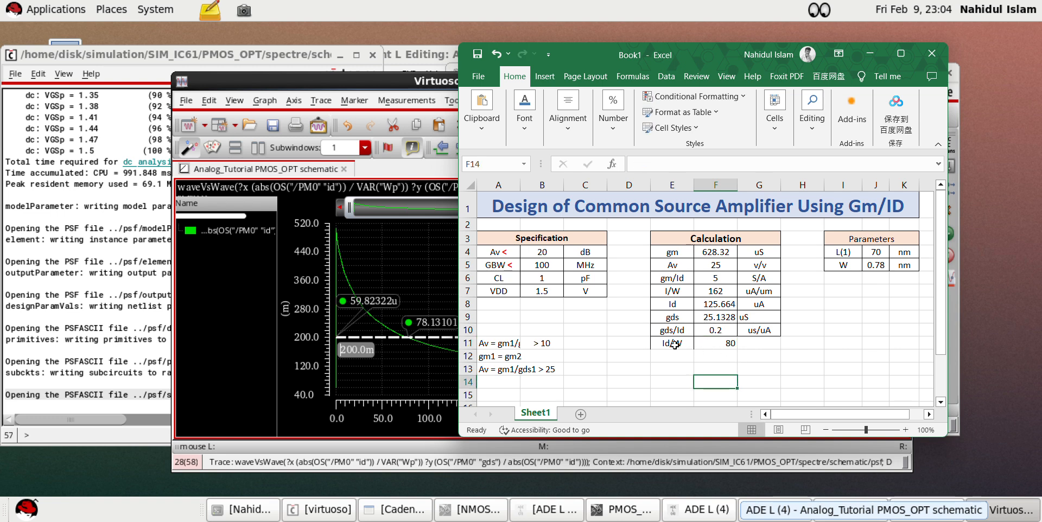
Add borders to the Id/W row cells E11 to G11 and center the value in F11
drag(672, 346, 771, 346)
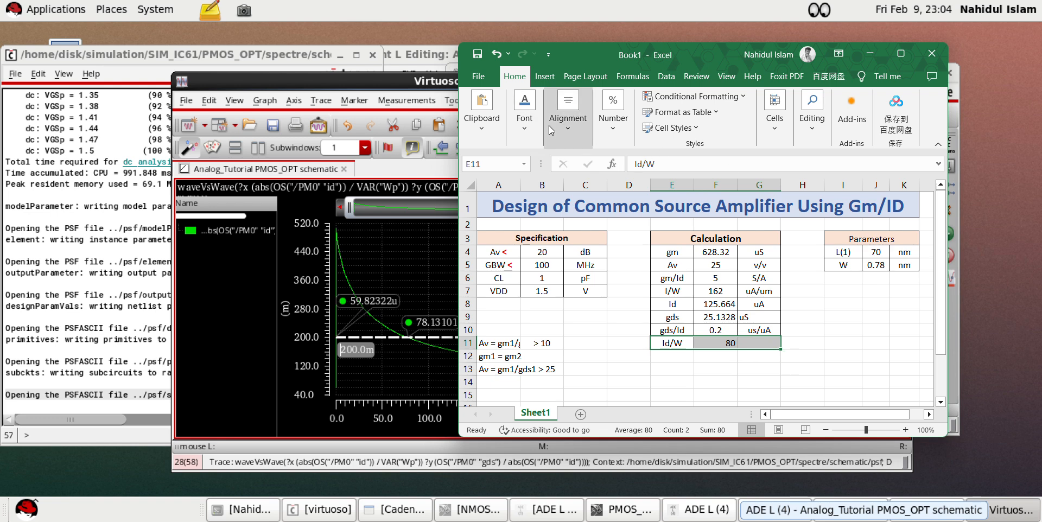
click(567, 123)
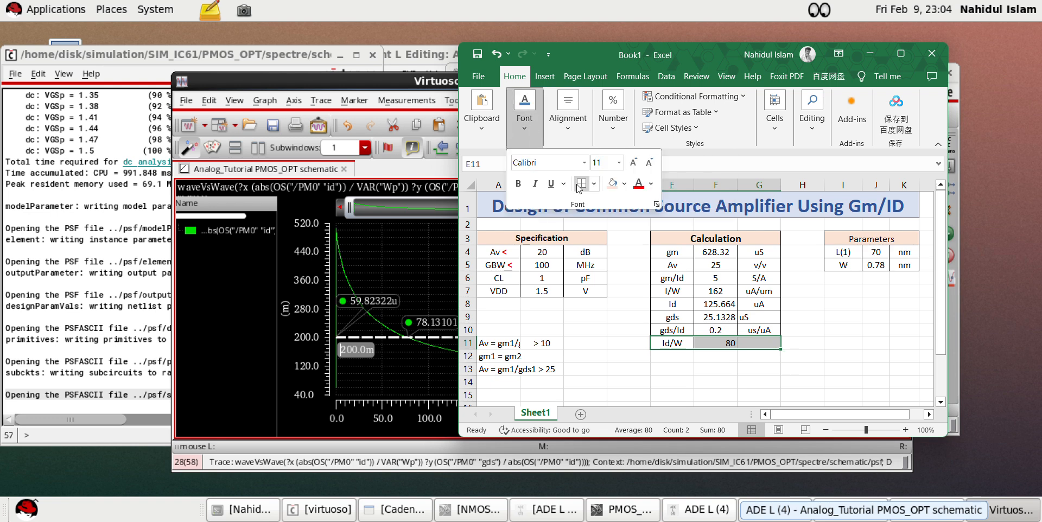
click(759, 339)
click(728, 343)
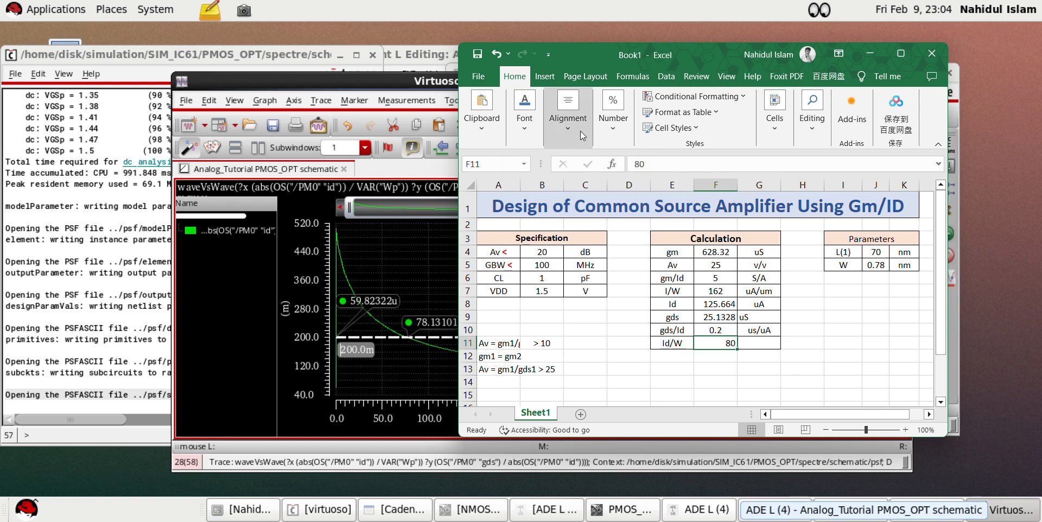
click(562, 135)
click(572, 183)
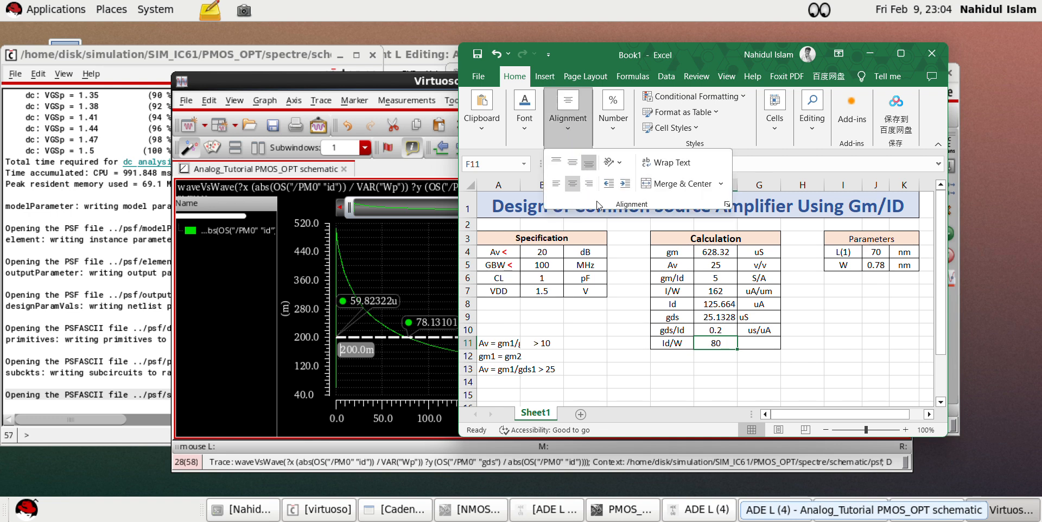
Copy the uA/um unit from the I/W row into G11 of the Id/W row
click(762, 342)
click(762, 343)
double_click(762, 342)
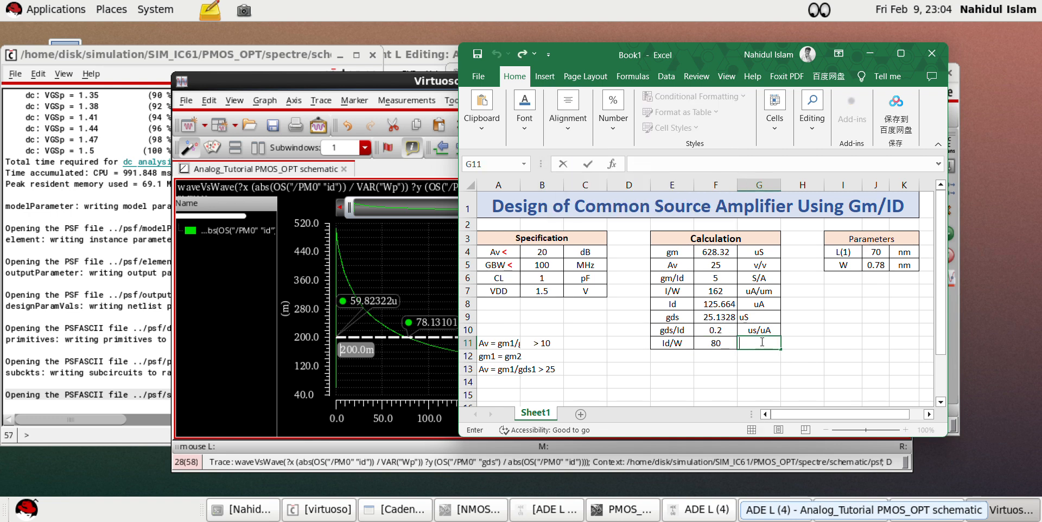
click(758, 291)
key(ctrl+c)
click(765, 347)
key(ctrl+v)
key(Down)
key(Down)
text(`)
click(705, 364)
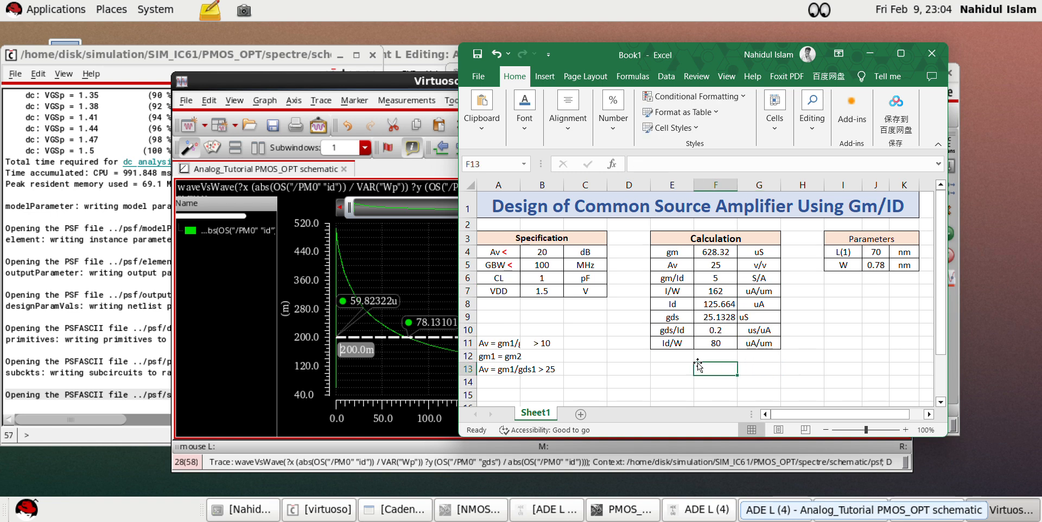
click(476, 54)
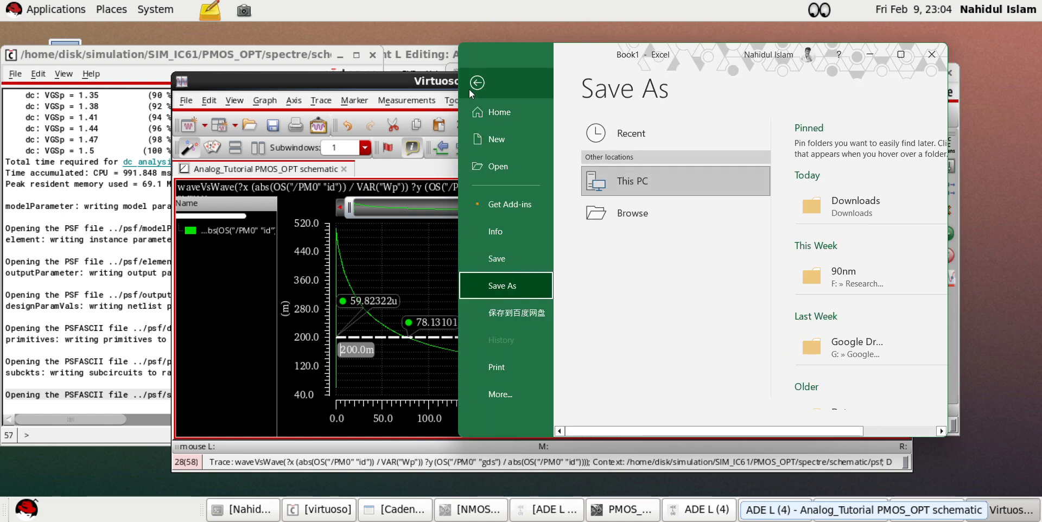
click(470, 86)
click(776, 356)
Enter the label W(PMOS) in I6 below the Parameters table and widen column I to fit it
double_click(851, 278)
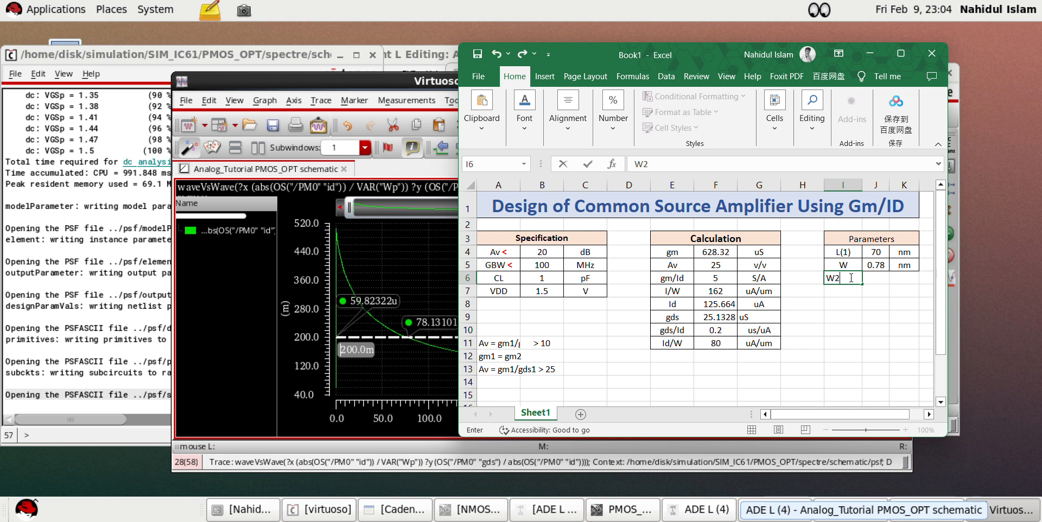
text(W(PMOS))
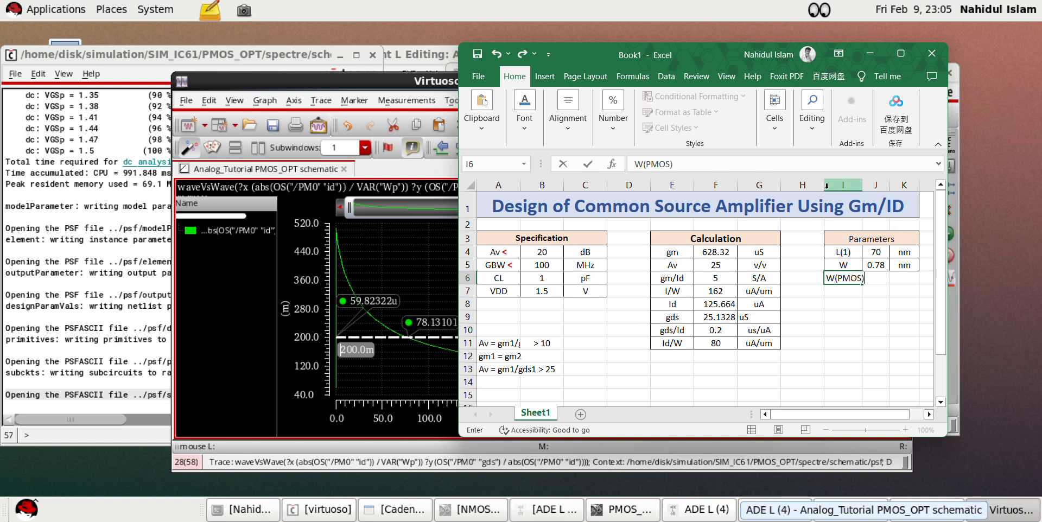
click(843, 185)
drag(823, 185, 850, 178)
click(880, 304)
Rename the Parameters labels in I5 to W(NMOS) and in I4 to L
click(857, 271)
double_click(841, 264)
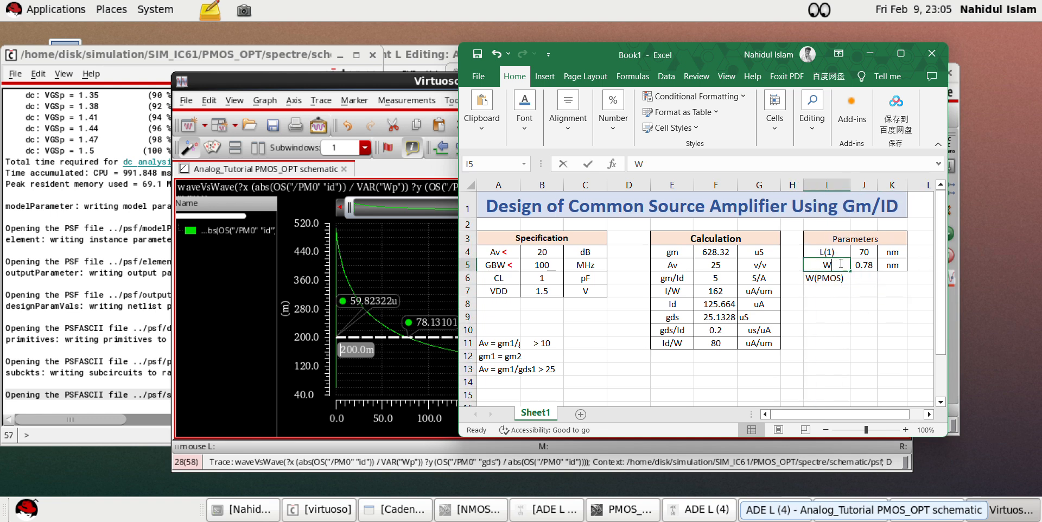
text((PMOS)
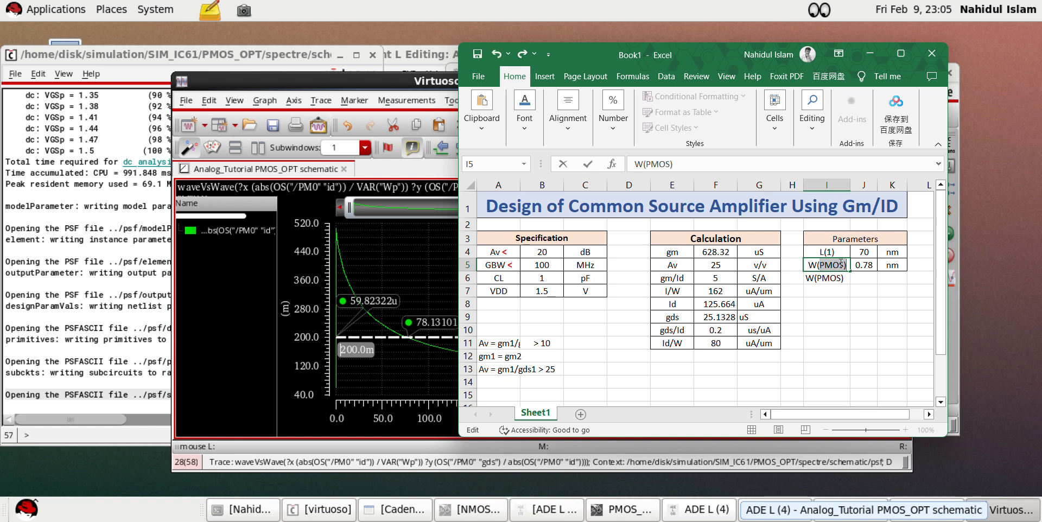
key(Right)
click(828, 264)
key(BackSpace)
text(N)
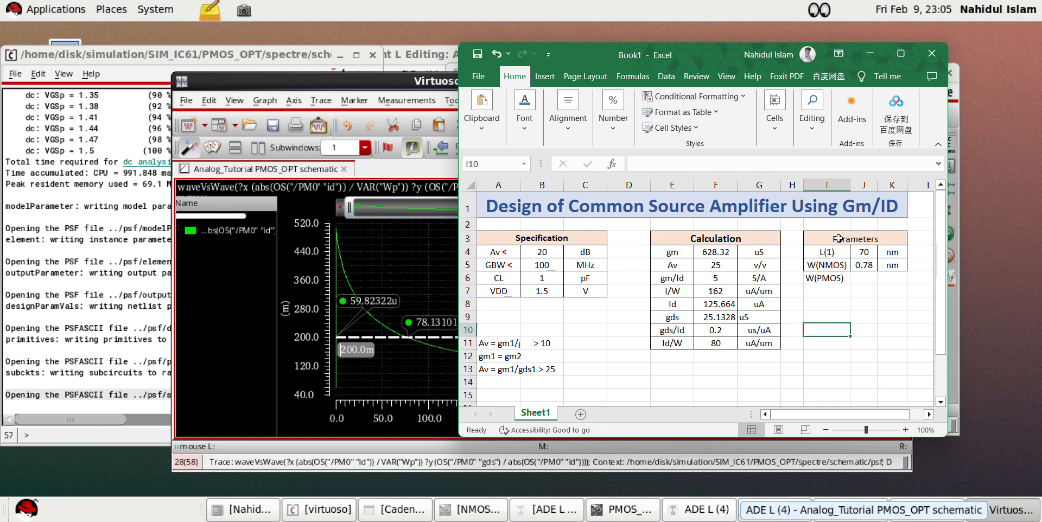
double_click(840, 253)
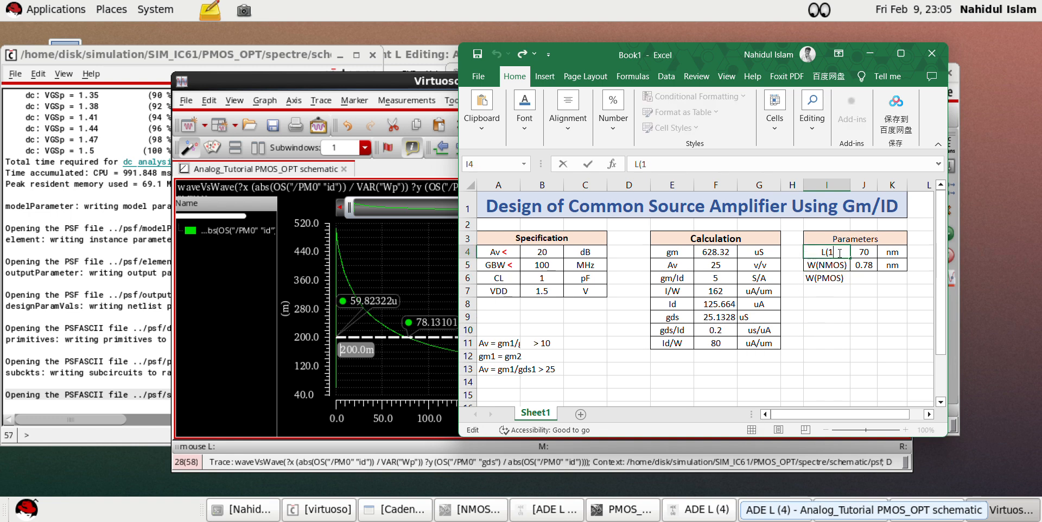
click(862, 316)
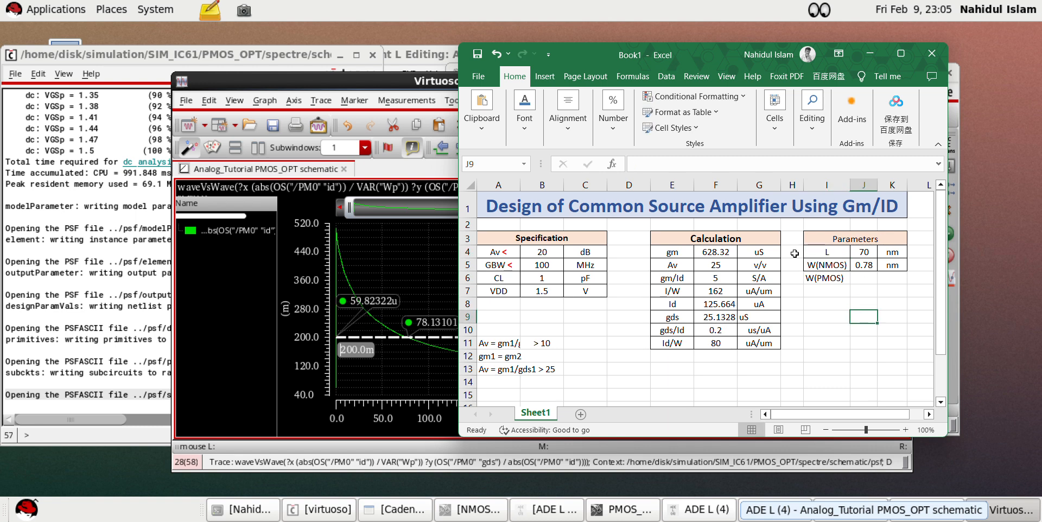
Add borders to the W(PMOS) row cells I6 to K6 in the Parameters table
drag(812, 278, 885, 272)
click(568, 117)
click(579, 124)
click(524, 111)
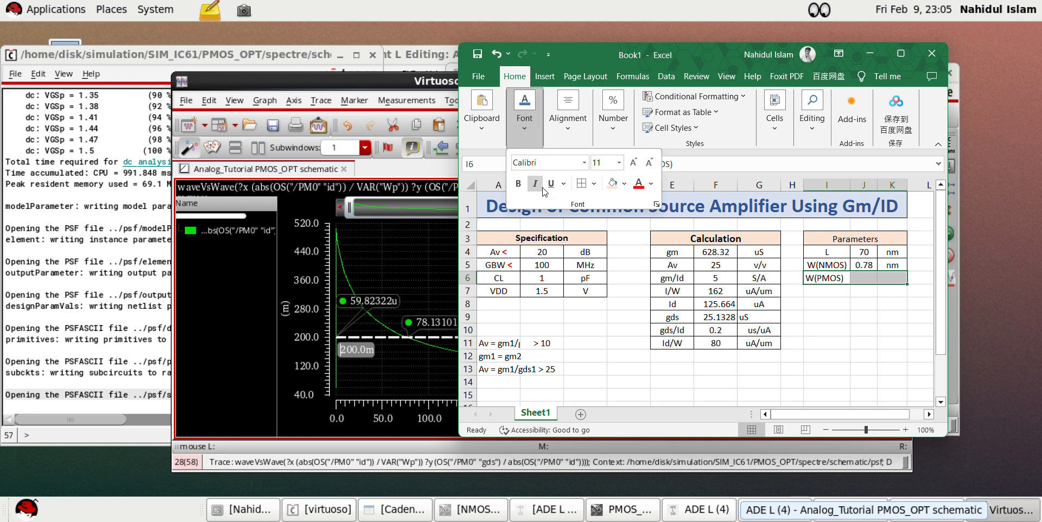
click(915, 345)
click(891, 331)
Calculate the PMOS width in J6 by dividing Id by Id/W with the formula =F8/F11
double_click(868, 279)
text(=)
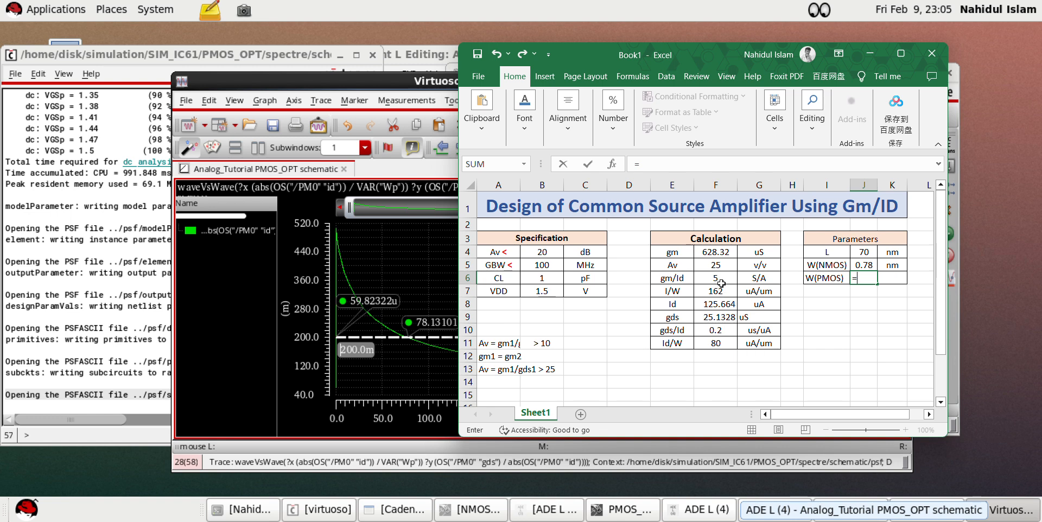
click(722, 306)
text(/)
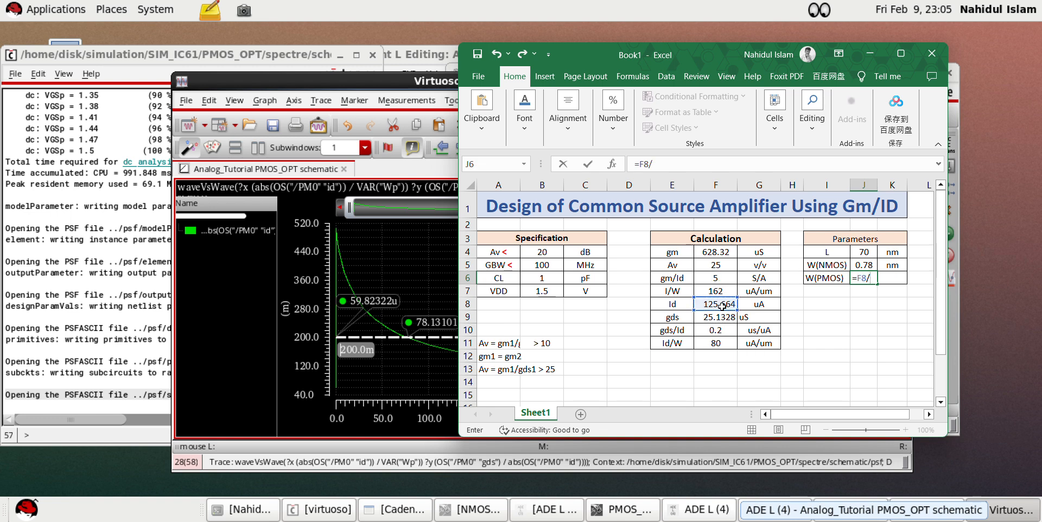
click(701, 342)
key(Return)
click(869, 345)
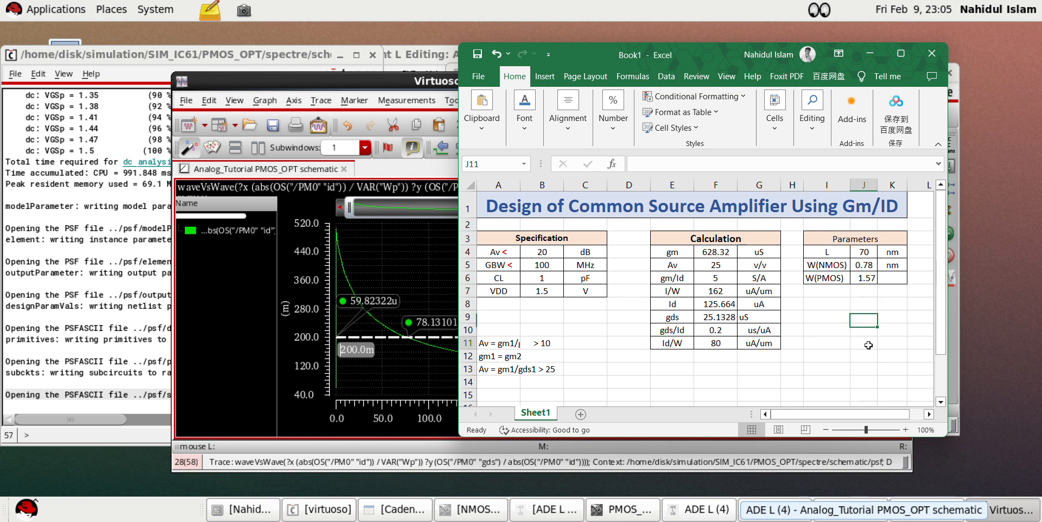
Enter the unit um in K6 for the PMOS width
double_click(893, 279)
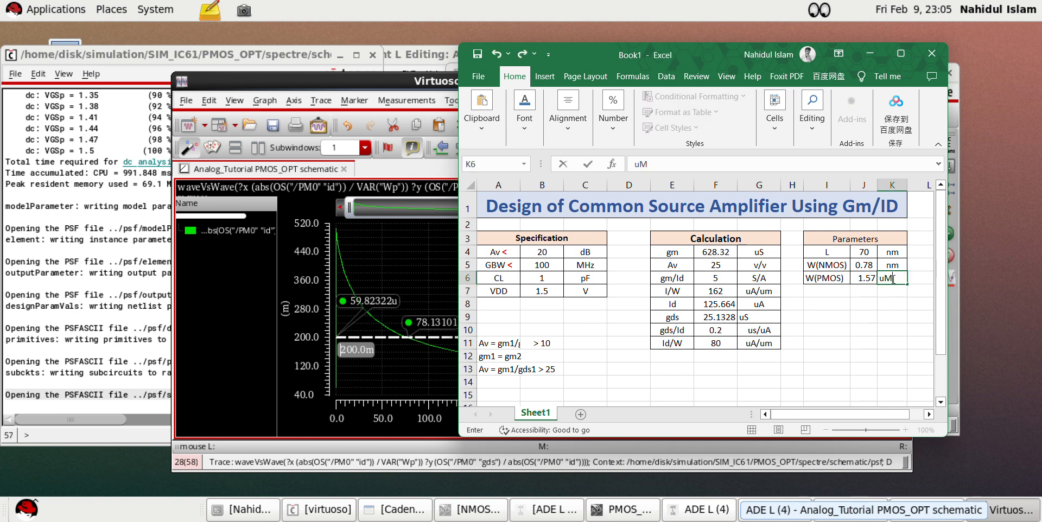
text(um)
key(Return)
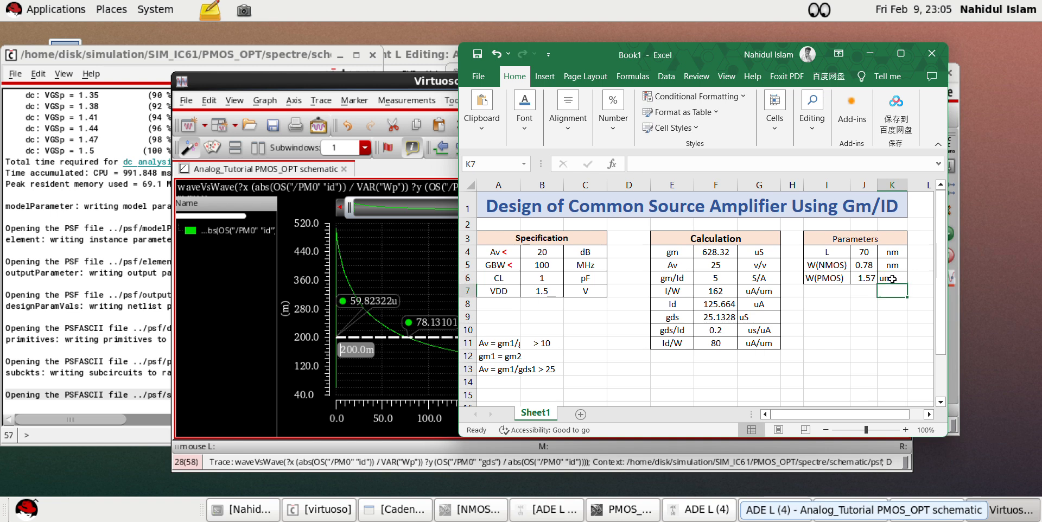
Set the Id/W value in F11 to 78
click(719, 343)
double_click(719, 343)
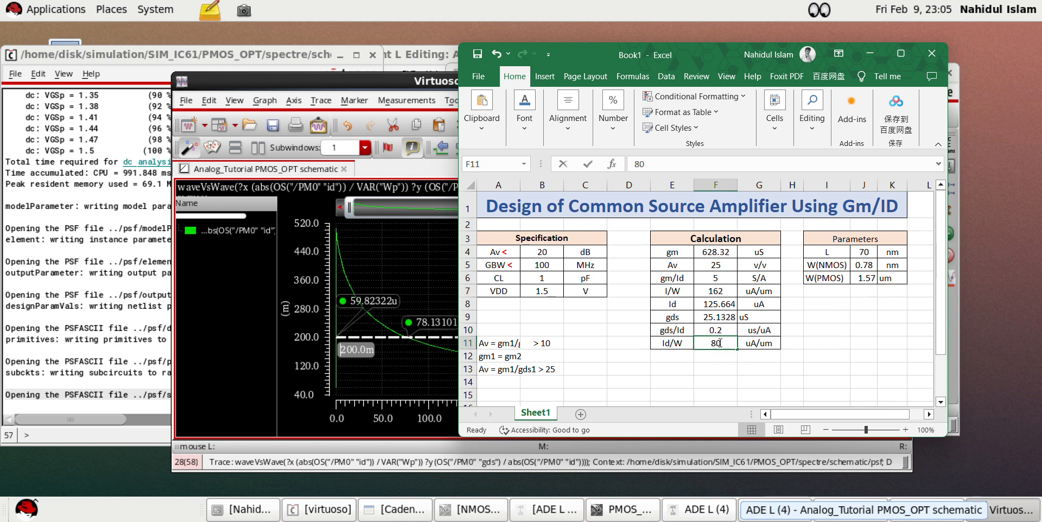
key(BackSpace)
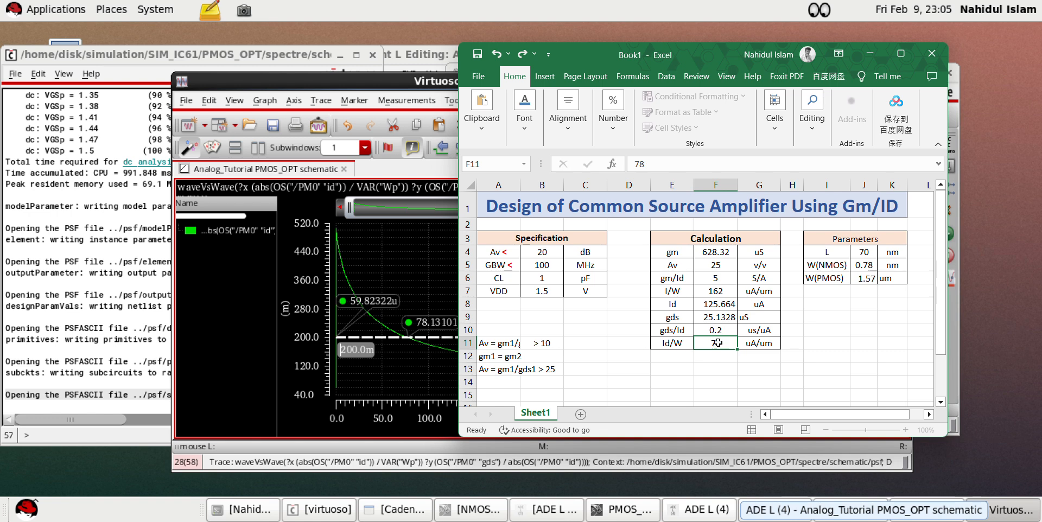
key(Return)
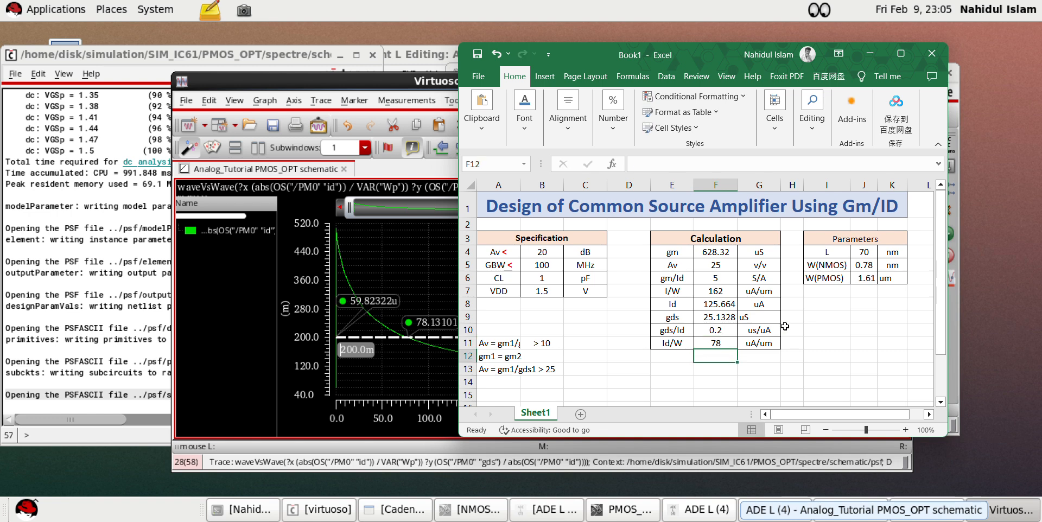
click(826, 329)
click(477, 55)
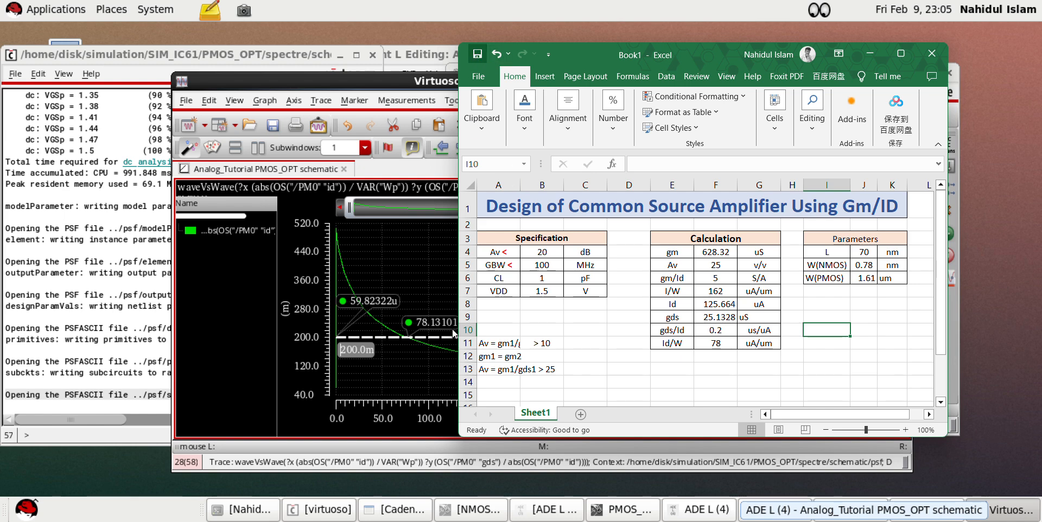
click(478, 84)
click(817, 352)
click(842, 313)
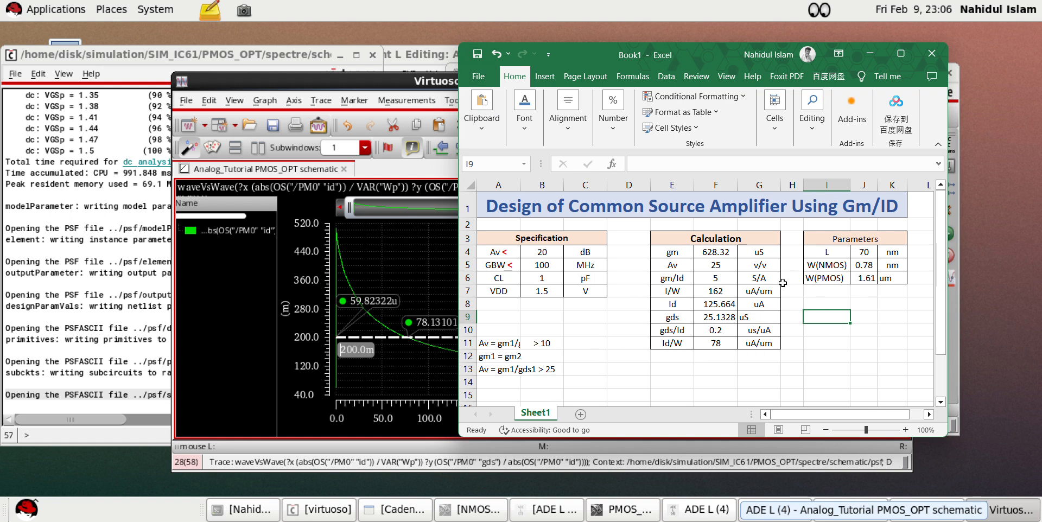
Minimize the workbook and close the Virtuoso waveform window with the PMOS curve
click(873, 57)
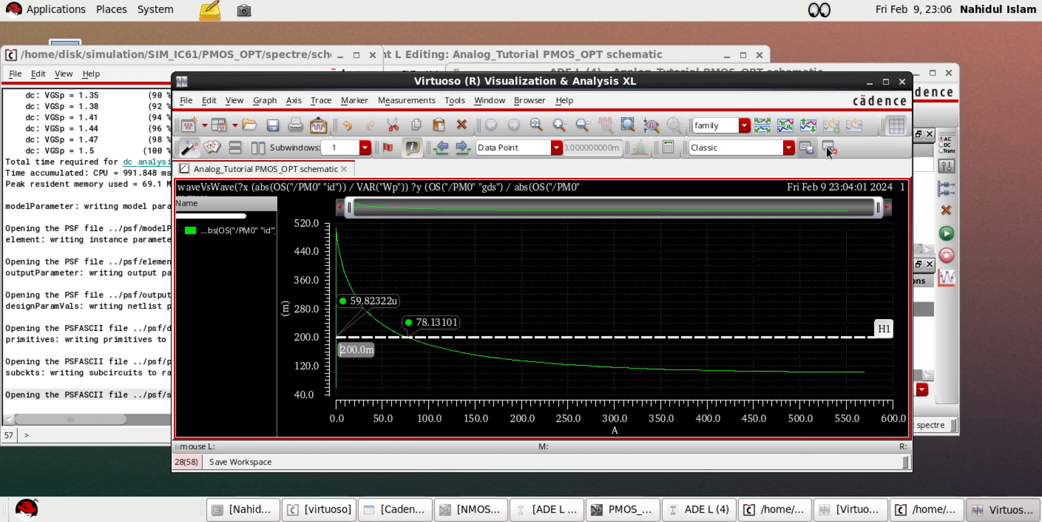
click(901, 81)
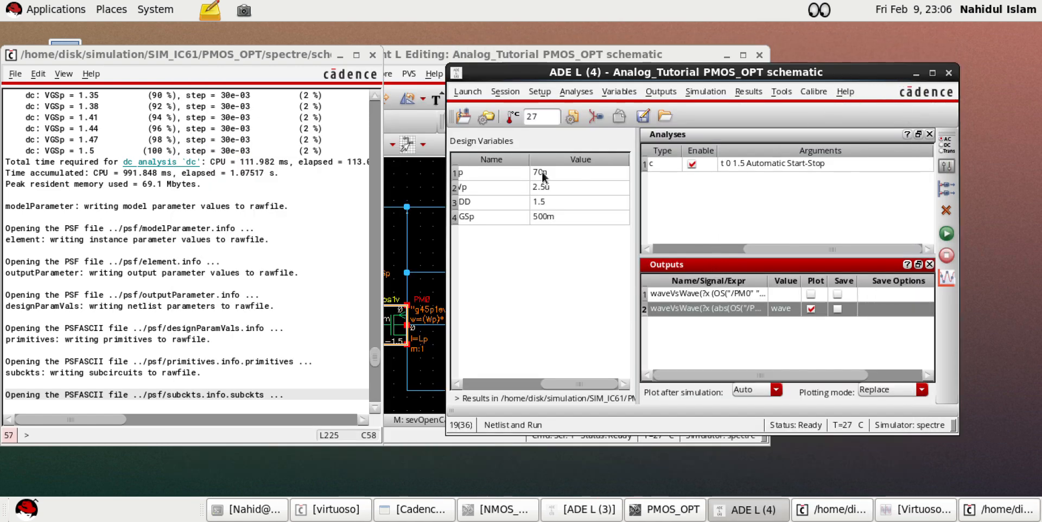
Save the PMOS_OPT simulation setup as a cellview state named PMOS and close the PMOS_OPT schematic
click(643, 116)
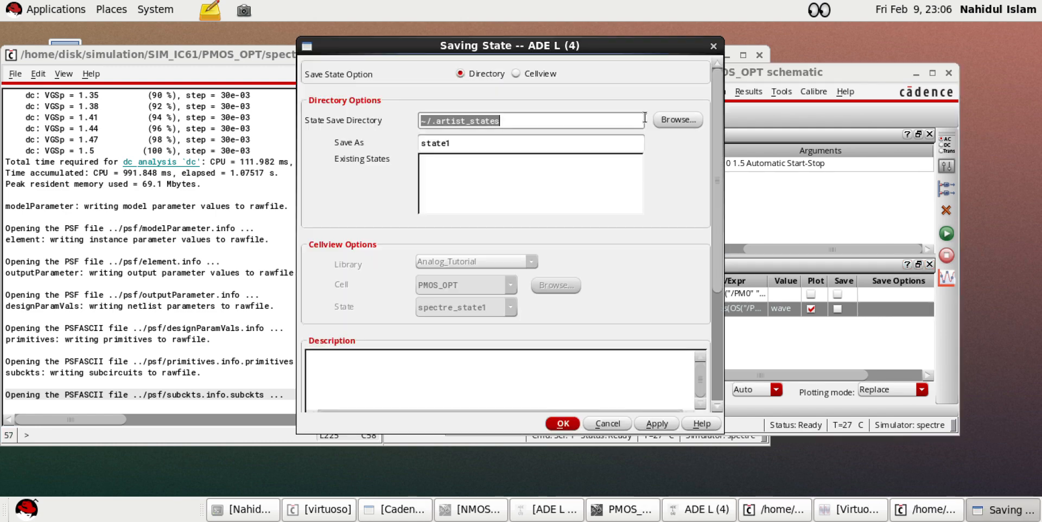
click(514, 74)
drag(488, 308, 353, 306)
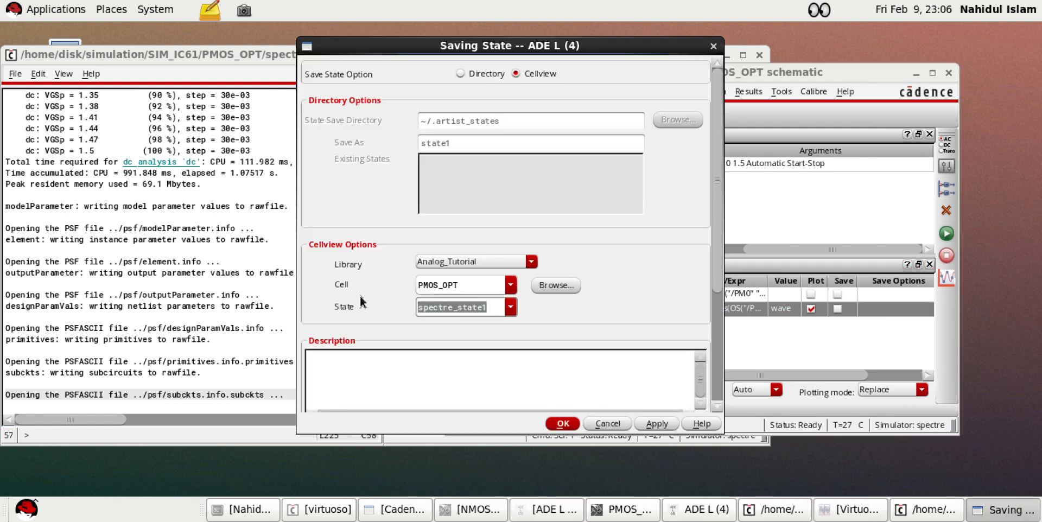
drag(618, 44, 664, 56)
text(PMOS)
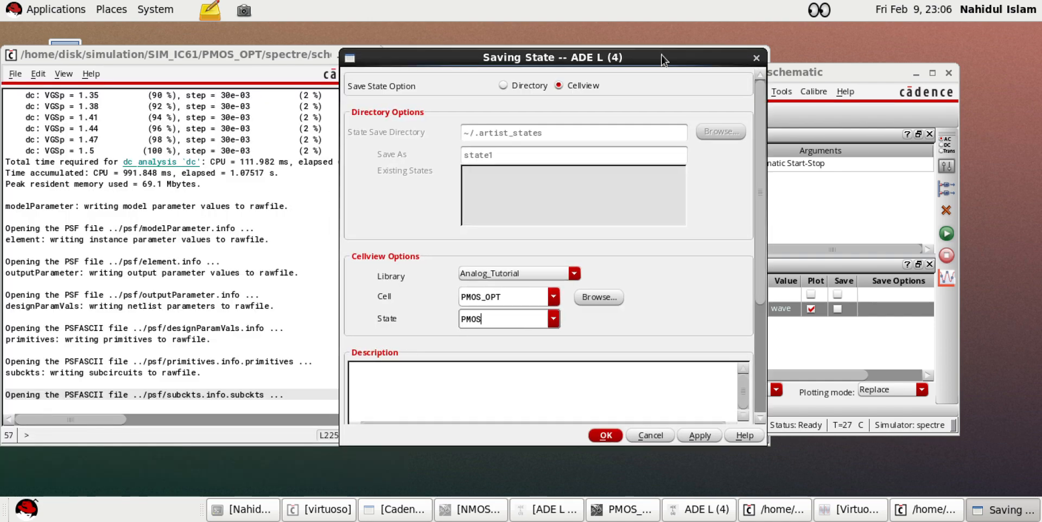
key(Return)
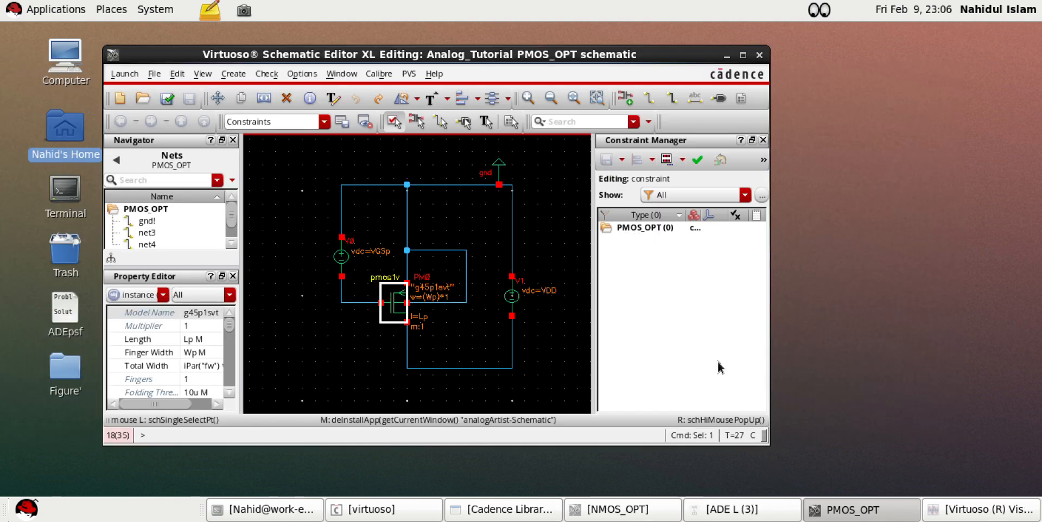
click(758, 57)
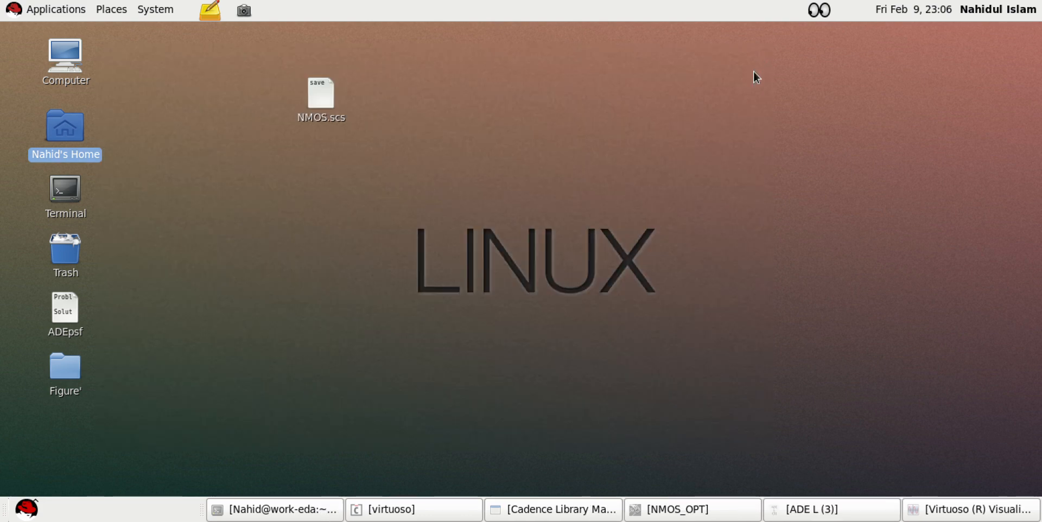
Save the NMOS_OPT simulation setup as a cellview state named NMOS and close its ADE L window
click(781, 509)
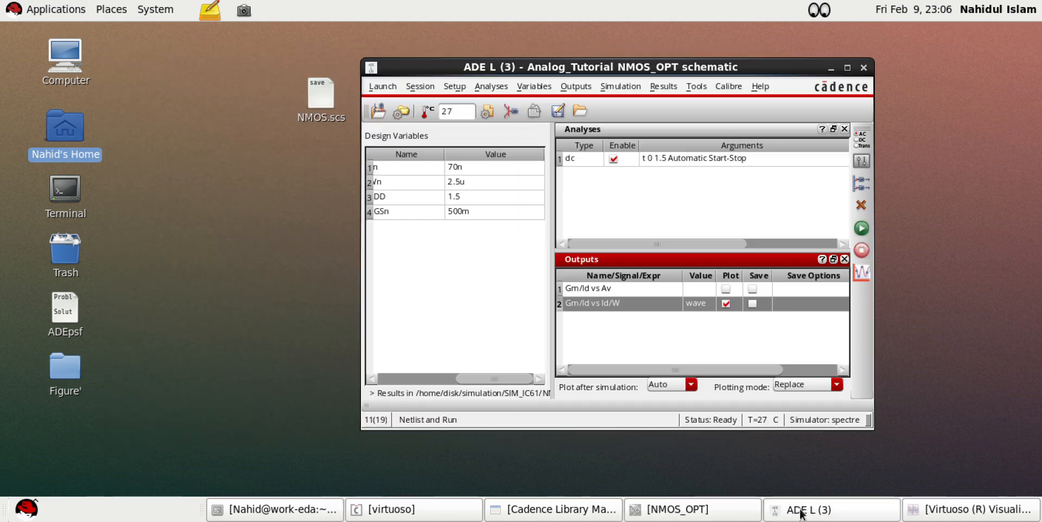
click(863, 67)
click(60, 105)
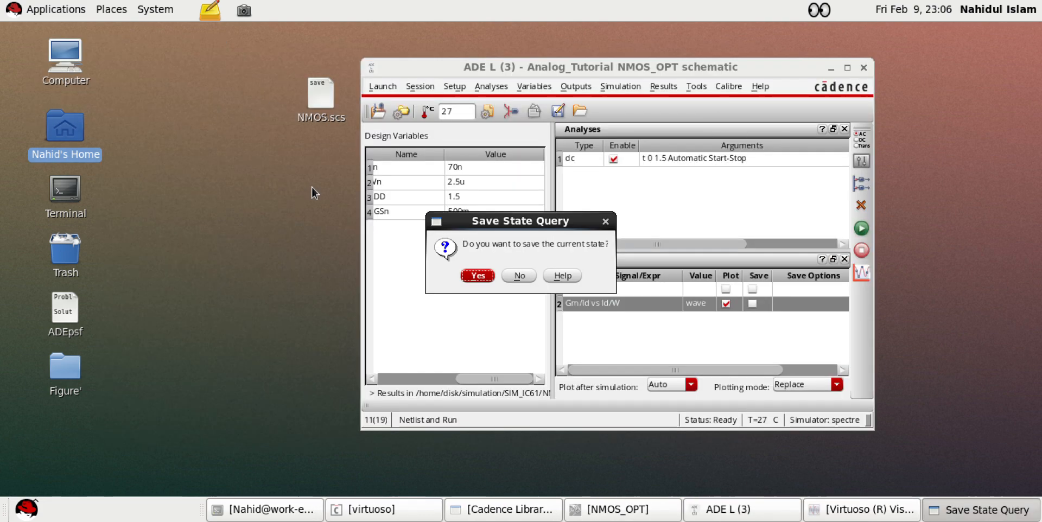
click(478, 275)
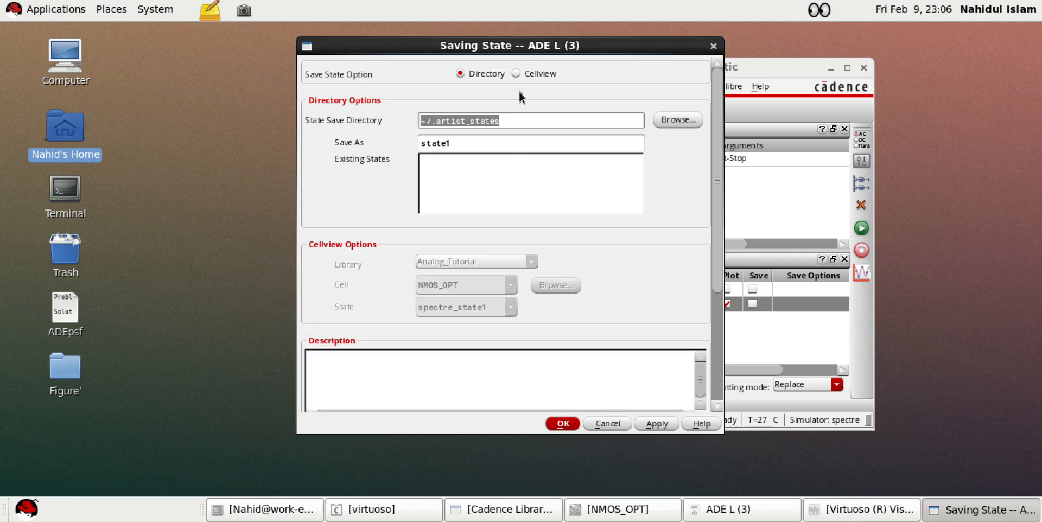
click(517, 74)
drag(485, 284, 369, 283)
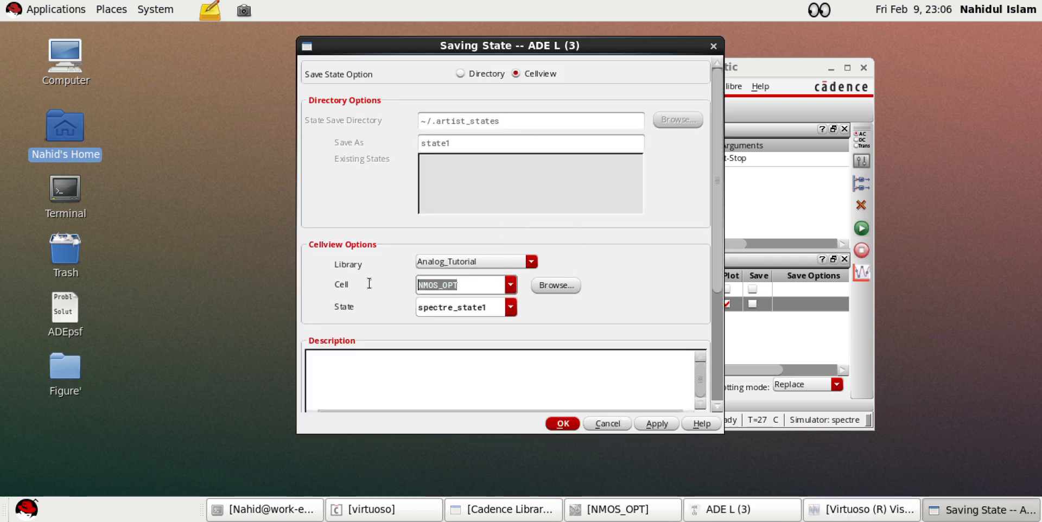
drag(473, 307, 353, 308)
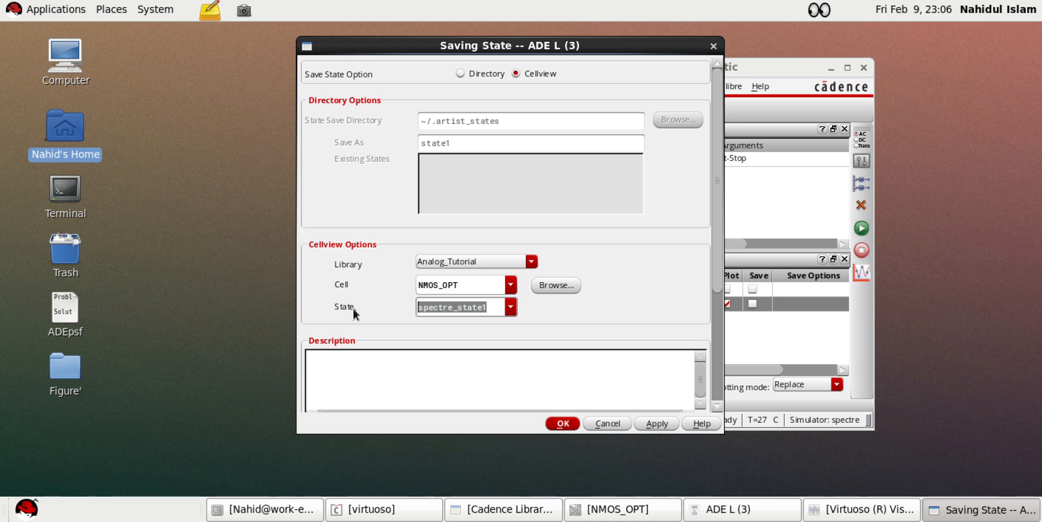
text(NMOS)
key(Return)
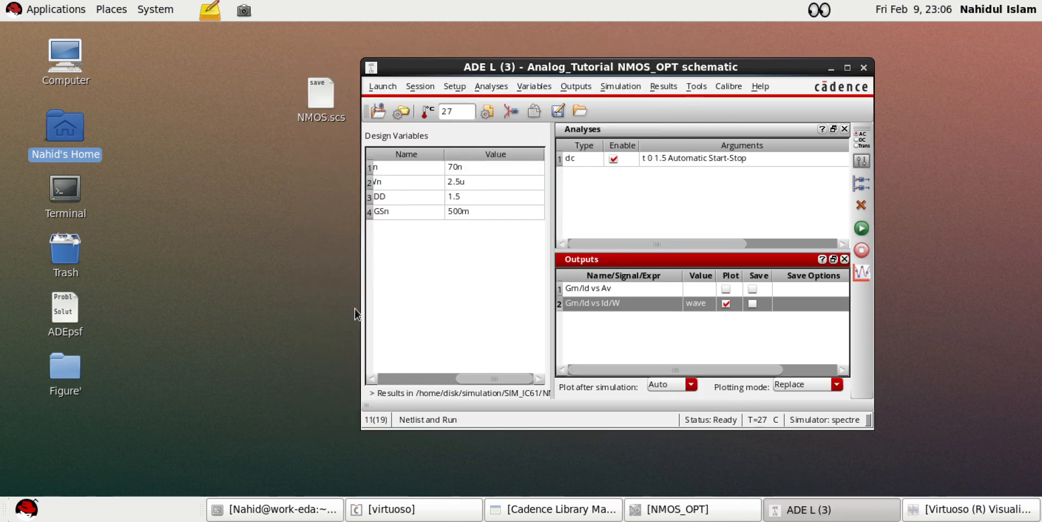
click(863, 68)
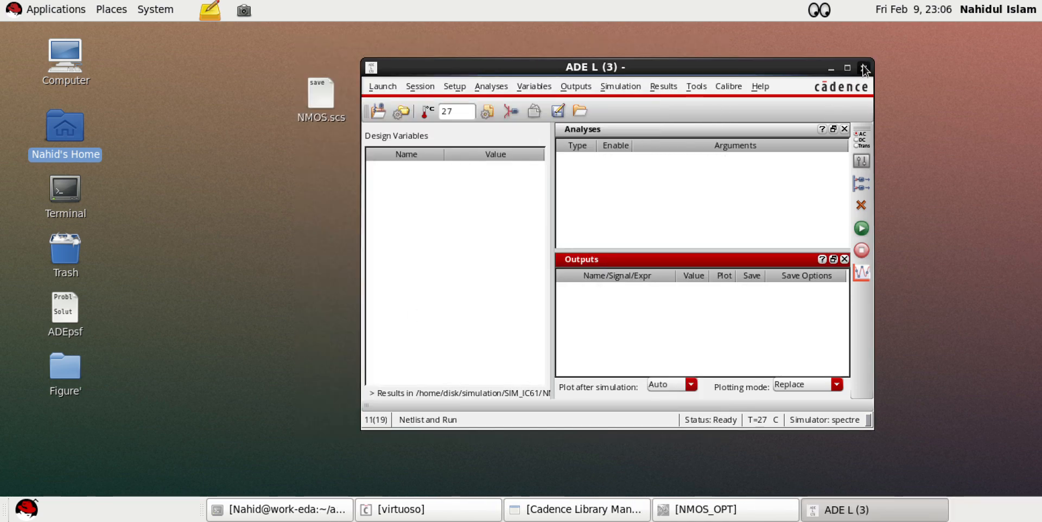
Close the NMOS_OPT schematic and move the NMOS.scs file to the end of the desktop's icon column
click(726, 510)
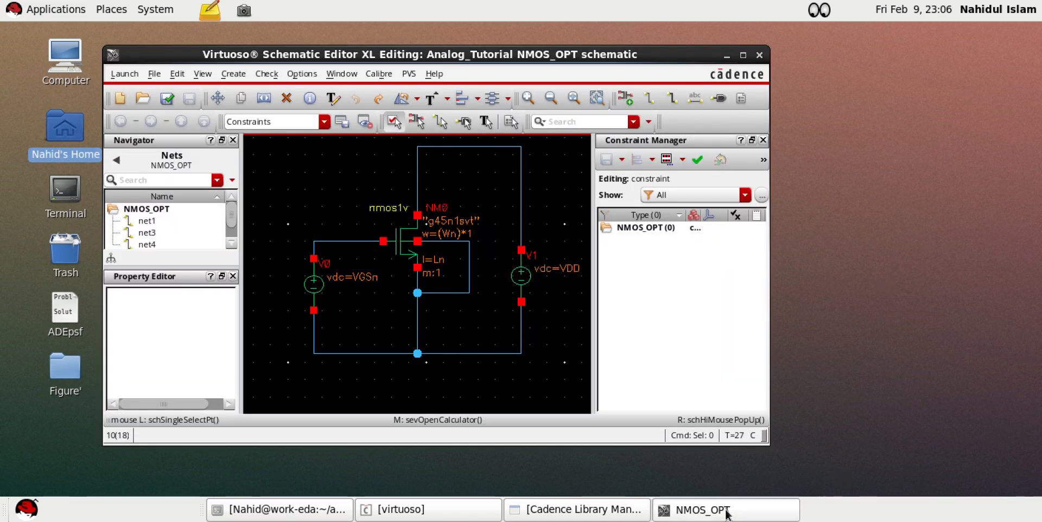
click(760, 54)
click(807, 241)
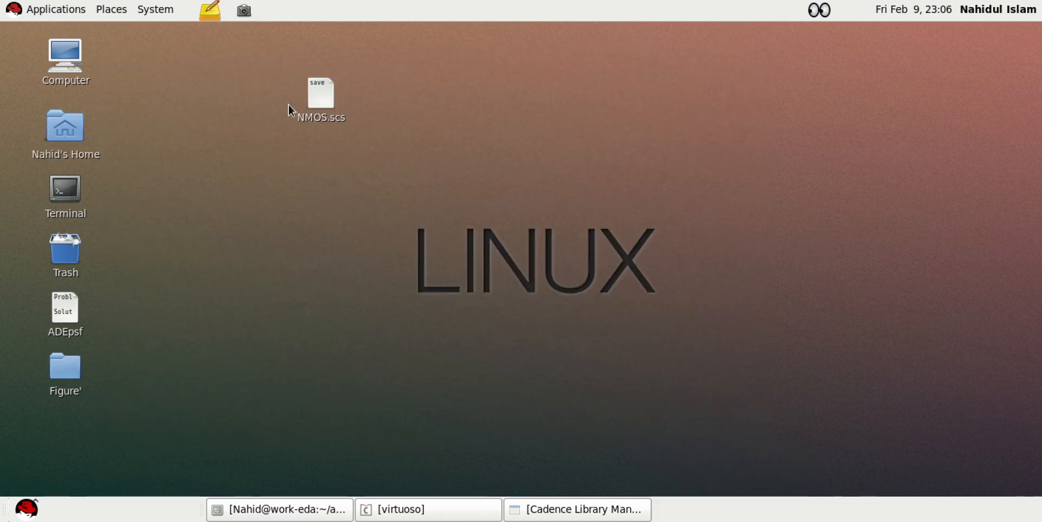
drag(323, 104, 67, 417)
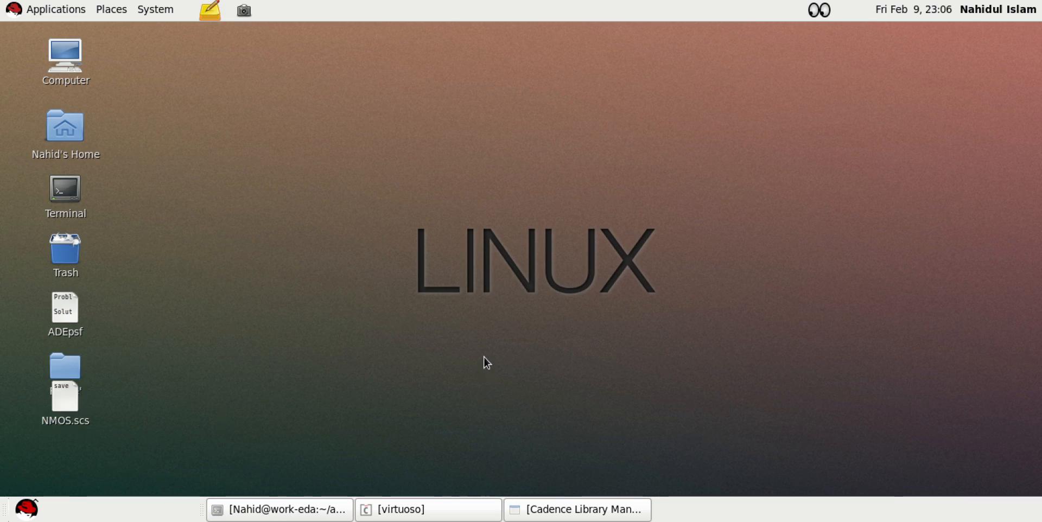
Bring up the Virtuoso log window and open the Library Manager from it
click(429, 509)
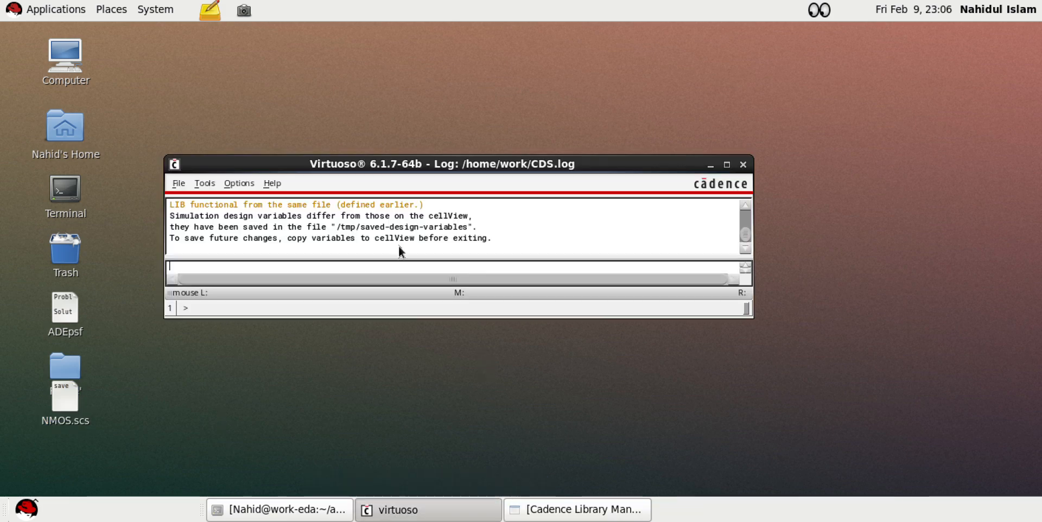
click(200, 183)
click(268, 69)
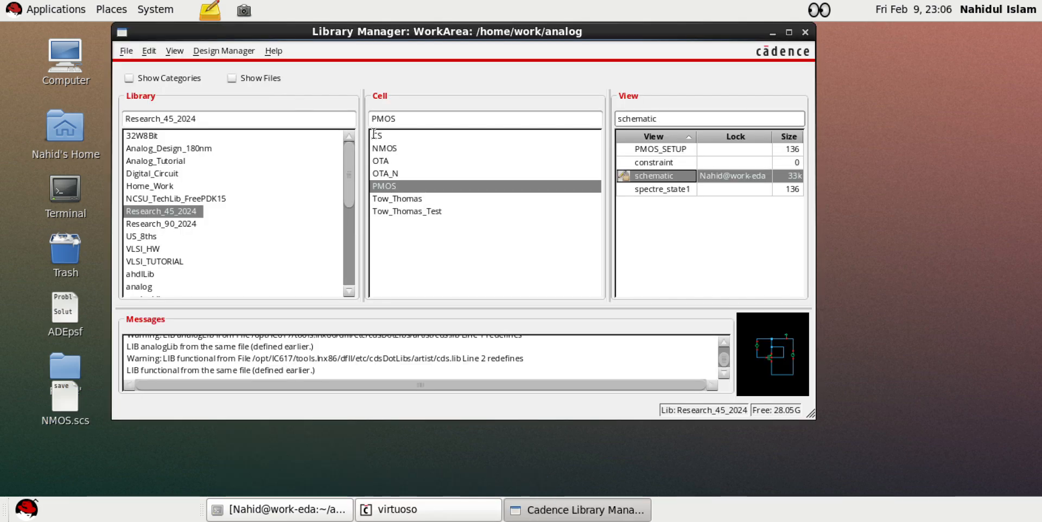
Create a schematic cellview named CS_AMP in the Research_45_2024 library and close its schematic window
click(126, 50)
mouse_move(180, 68)
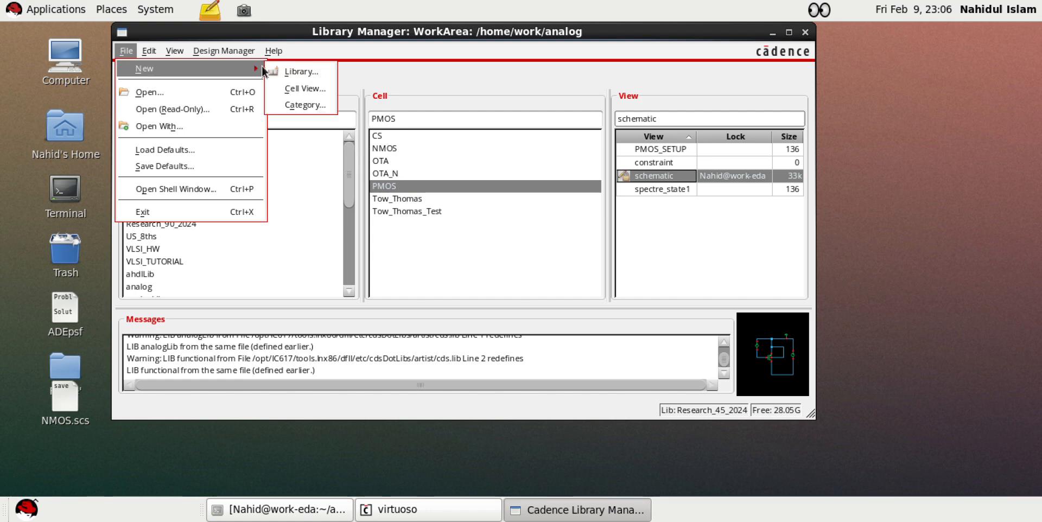
click(300, 92)
click(781, 509)
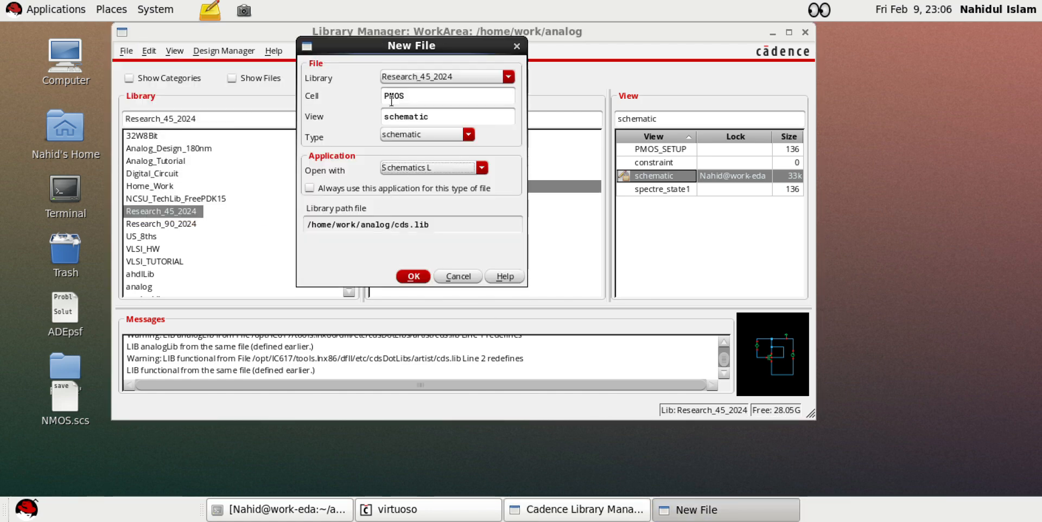
click(412, 96)
double_click(412, 96)
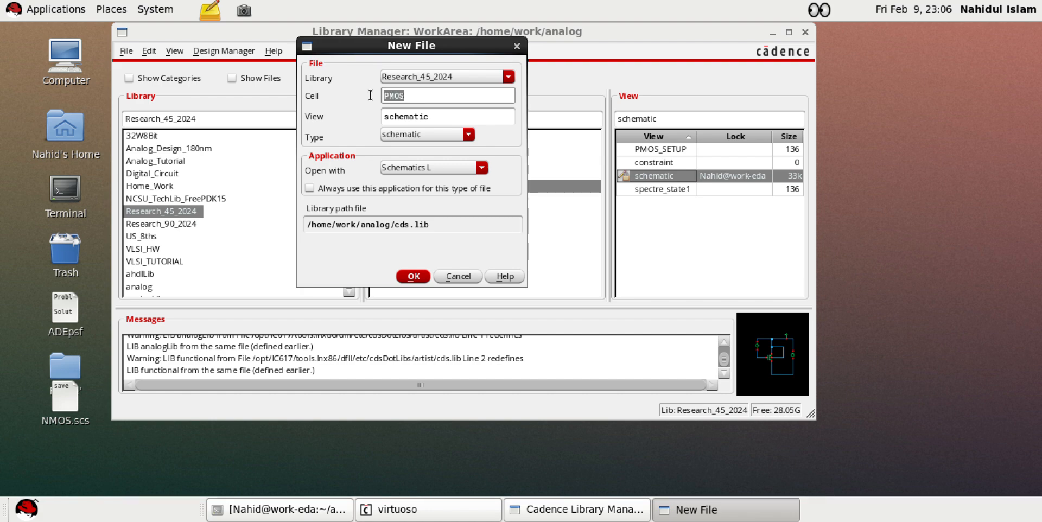
text(CS_AMP)
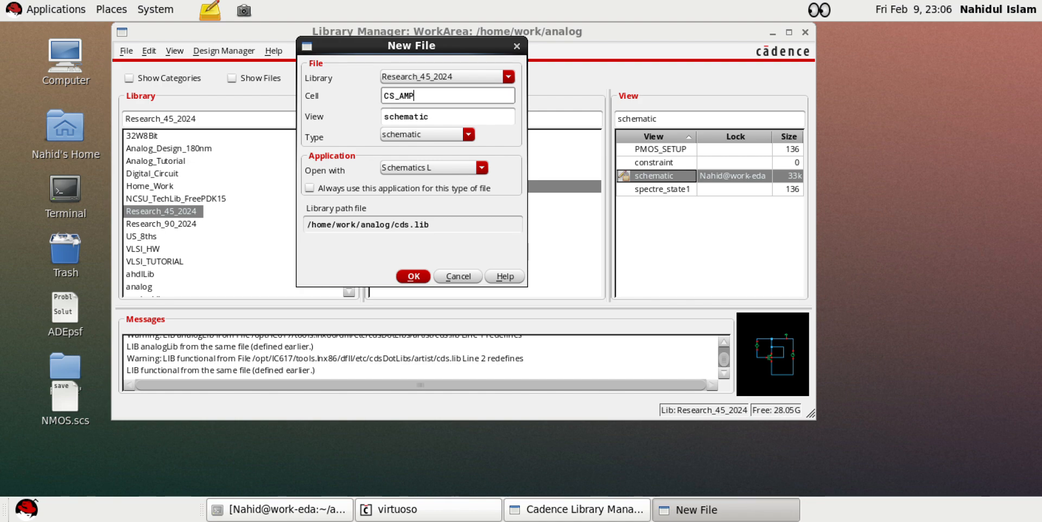
click(464, 168)
click(460, 278)
click(427, 278)
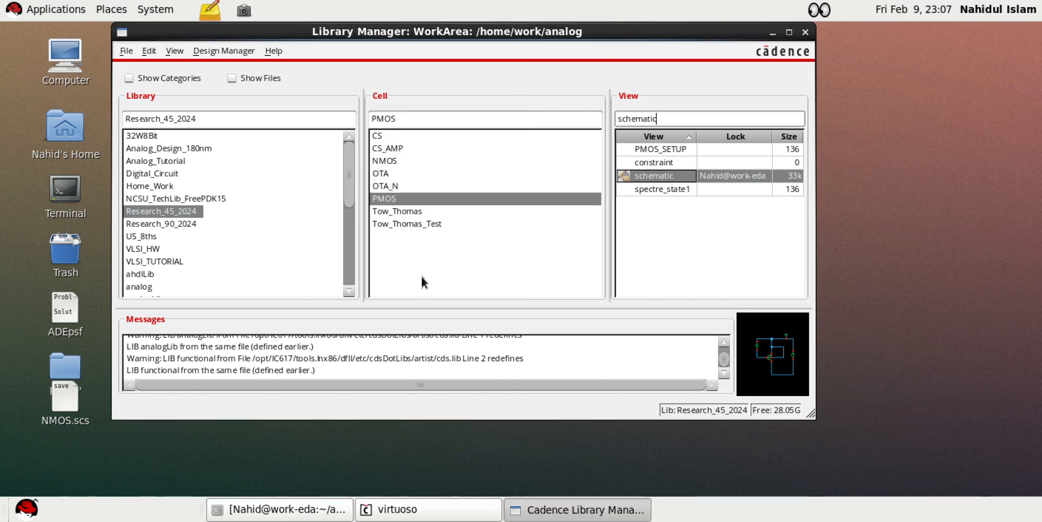
key(shift+w)
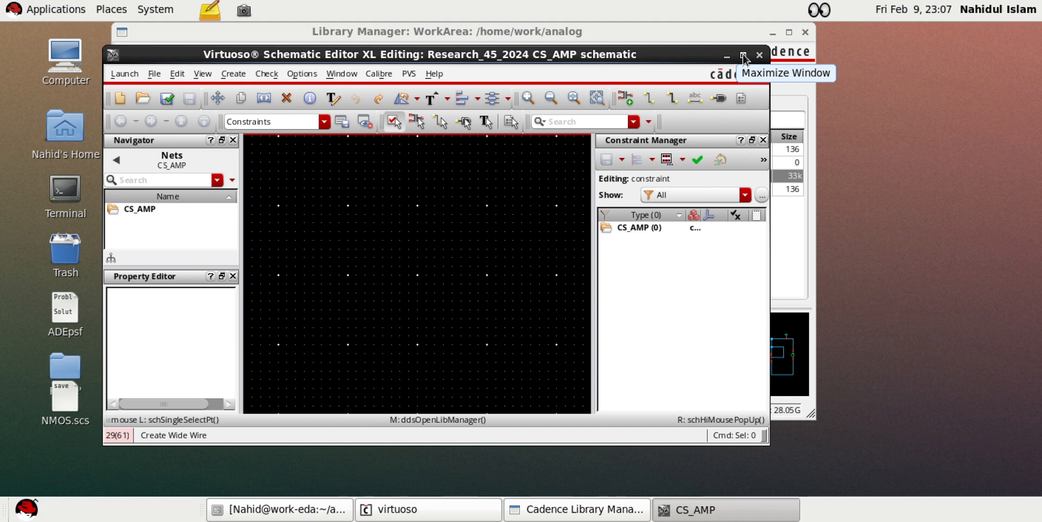
drag(439, 57, 494, 57)
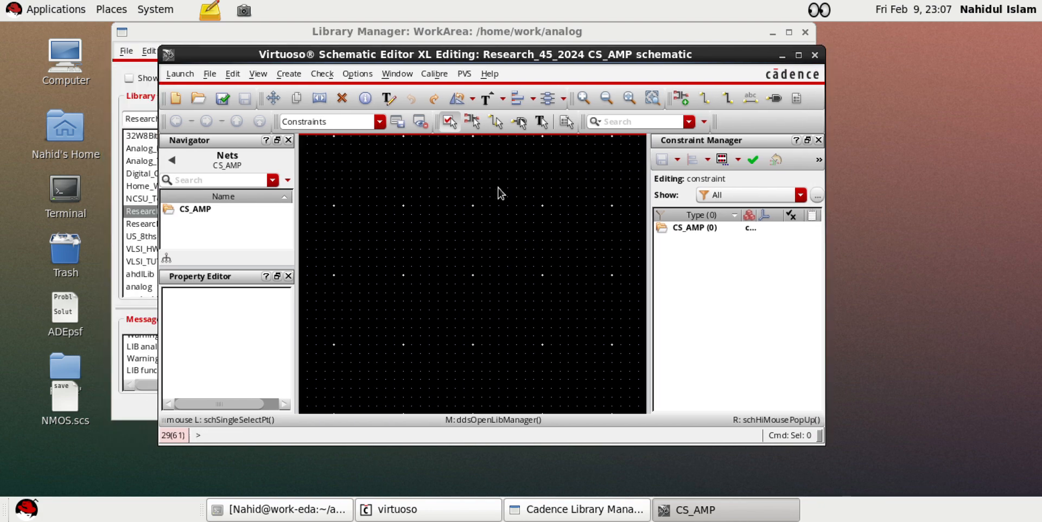
click(815, 56)
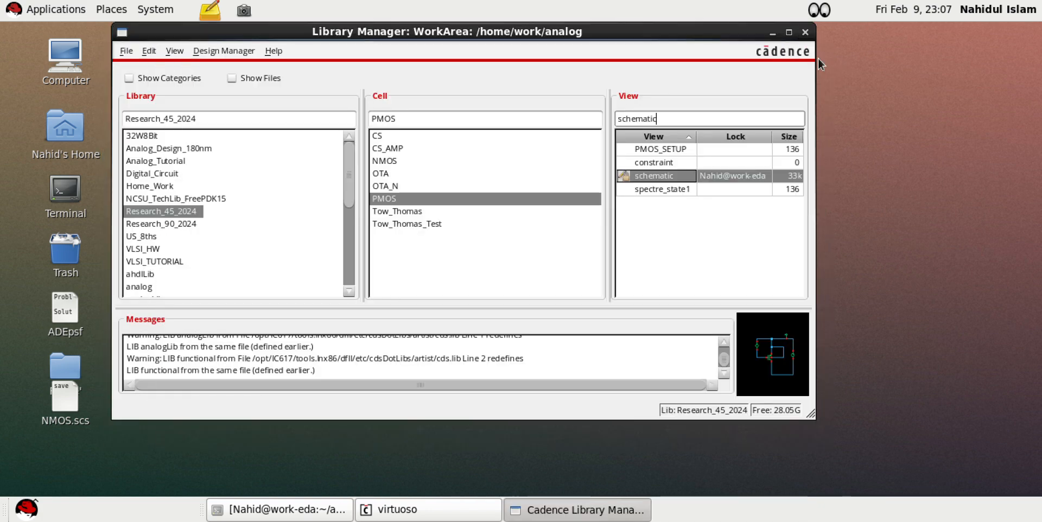
Create a schematic cellview named CS_AMP in the Analog_Tutorial library and position its editor window over the Library Manager
click(165, 162)
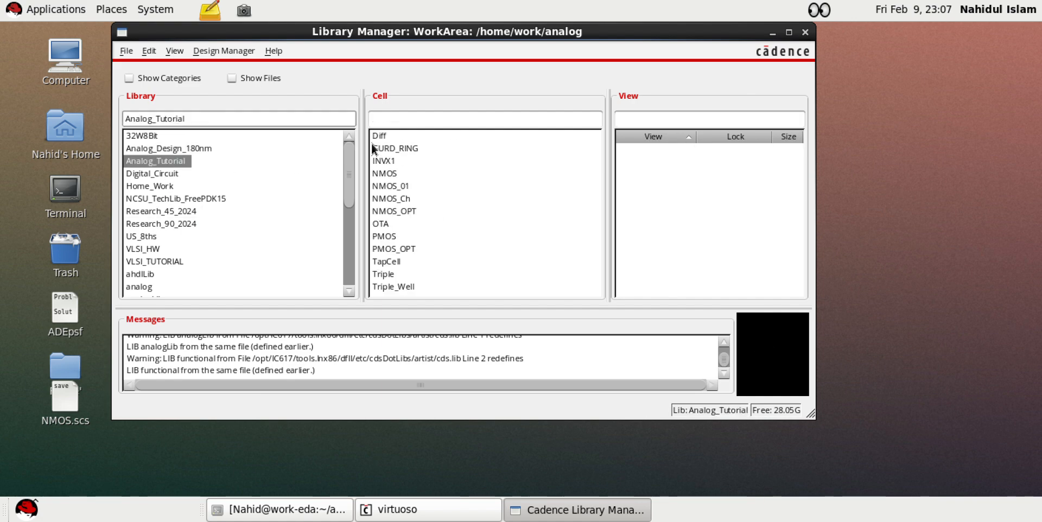
click(129, 53)
mouse_move(189, 69)
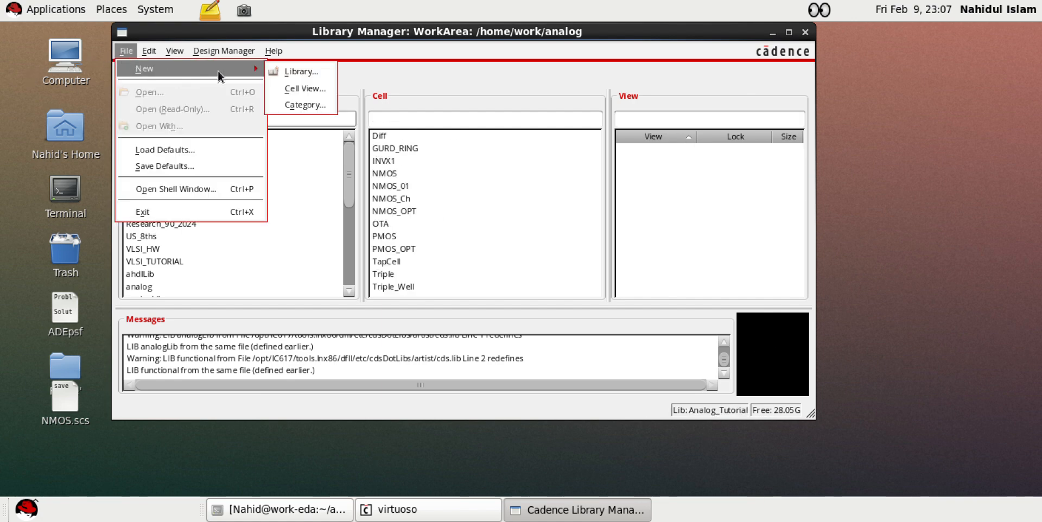
click(298, 88)
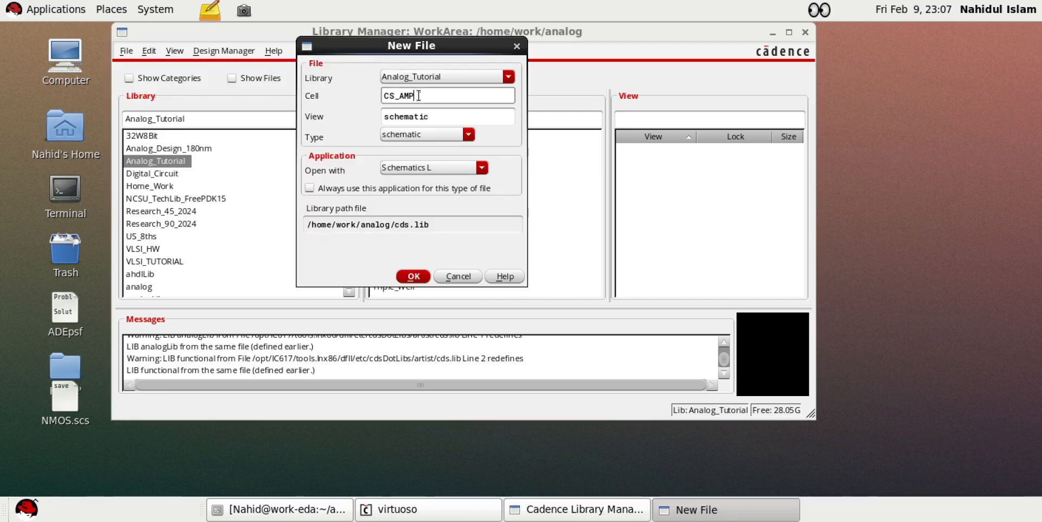
click(417, 168)
click(415, 270)
click(415, 276)
drag(345, 58, 695, 160)
scroll(399, 237, down, 1)
scroll(398, 233, up, 1)
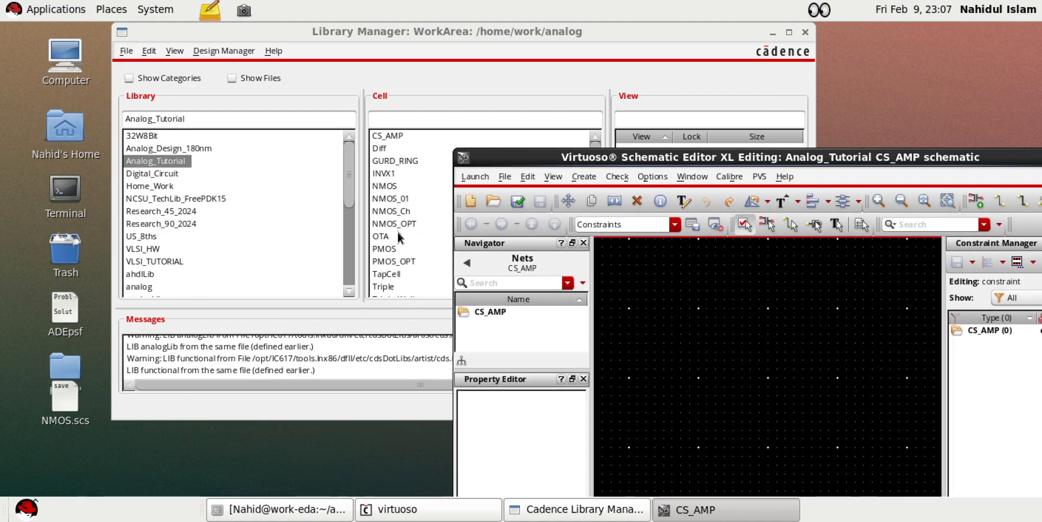
drag(523, 161, 260, 98)
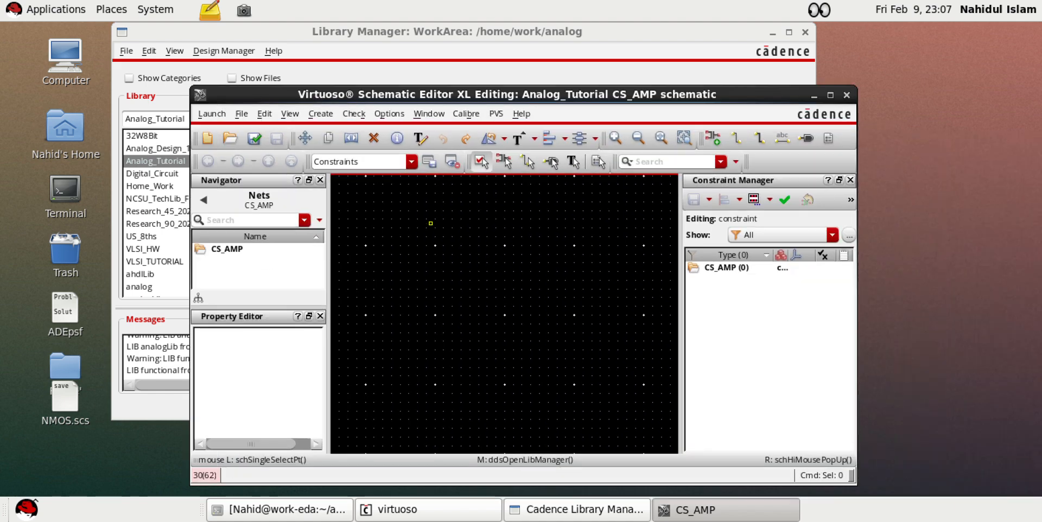
Place an nmos1v symbol from the gpdk045 library in the lower part of the CS_AMP schematic
key(i)
click(512, 70)
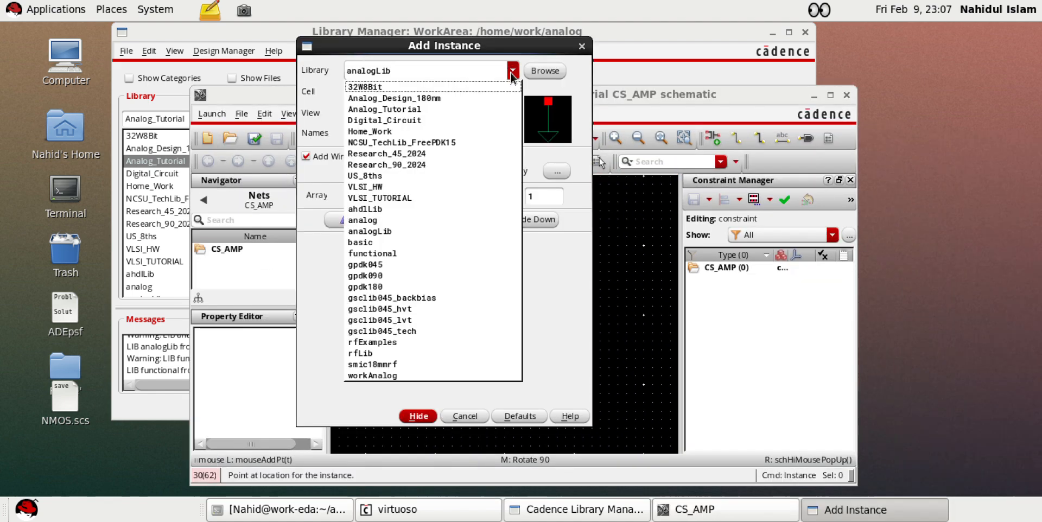
click(390, 271)
click(394, 90)
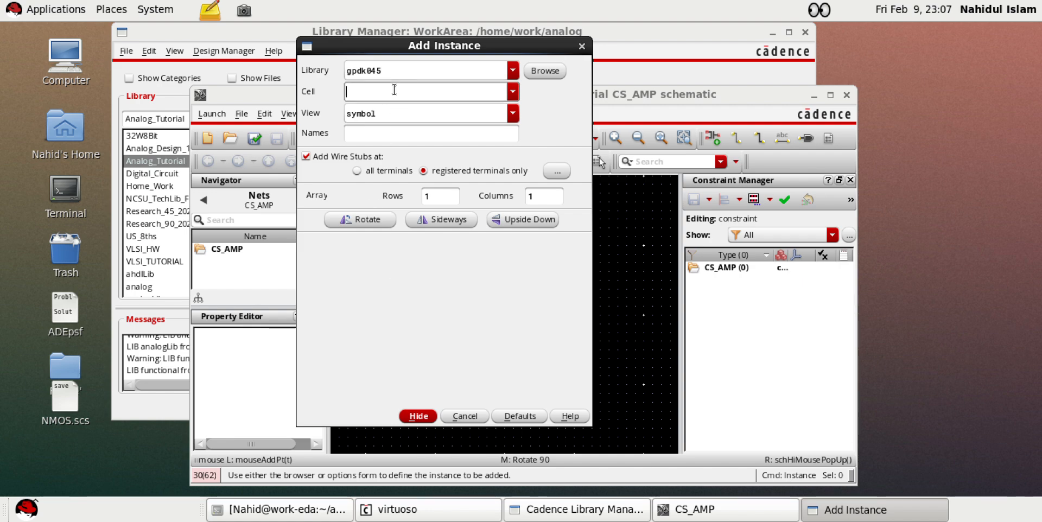
text(nmos1v)
click(419, 416)
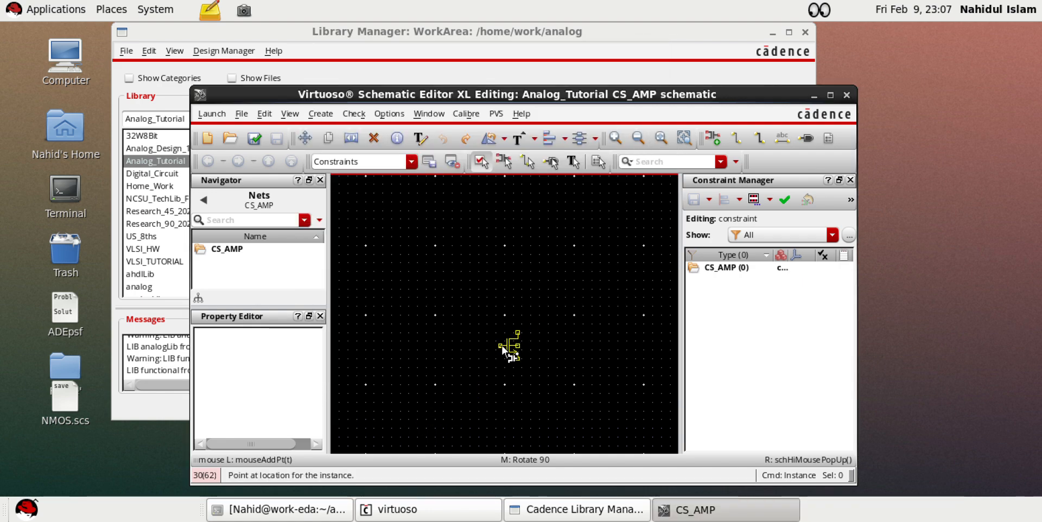
click(495, 347)
key(Escape)
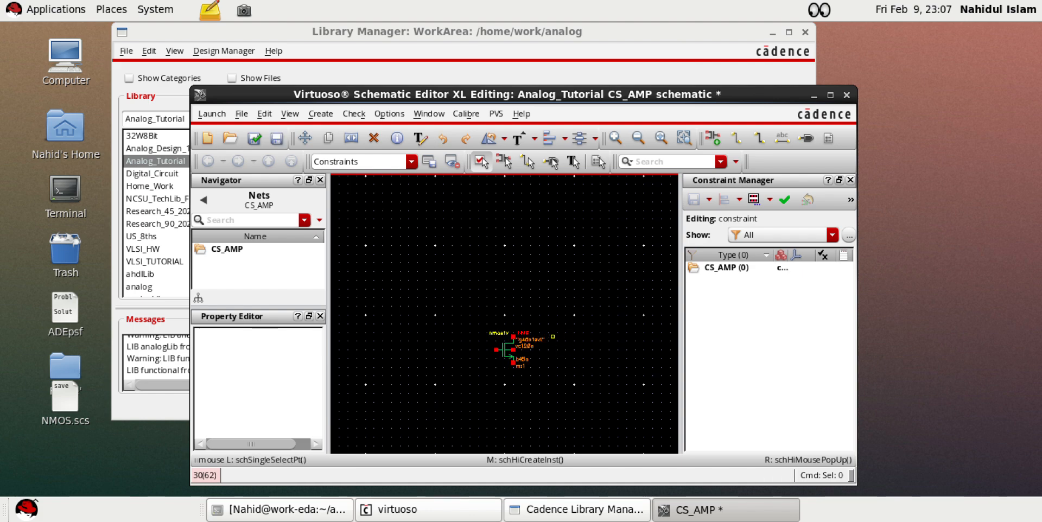
Place a pmos1v symbol from the gpdk045 library directly above the NMOS transistor
key(i)
click(350, 93)
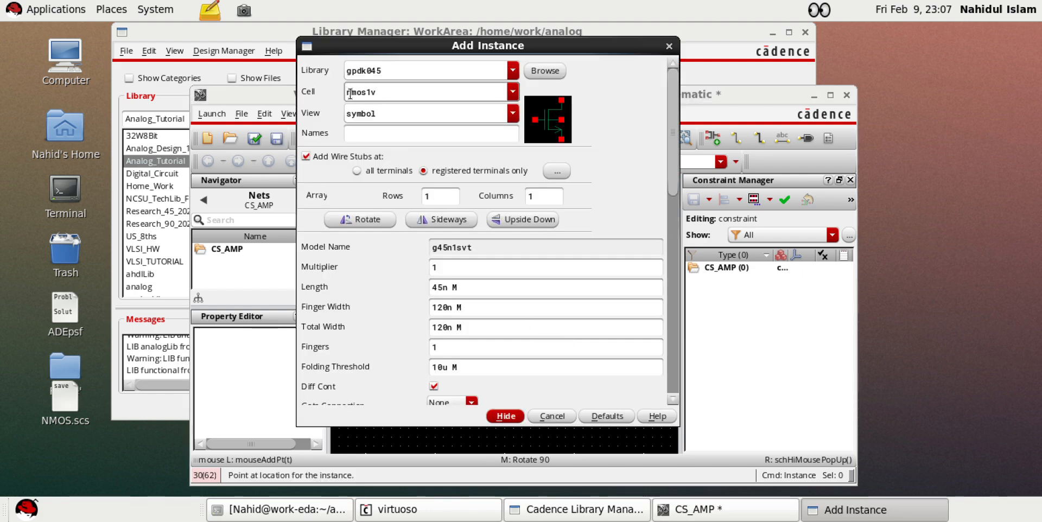
key(BackSpace)
text(p)
click(505, 416)
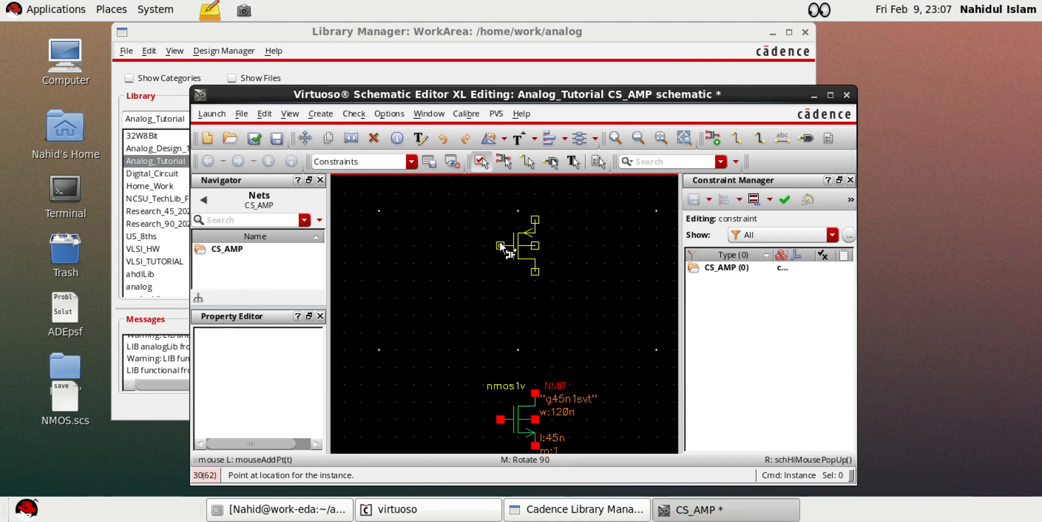
click(500, 237)
key(Escape)
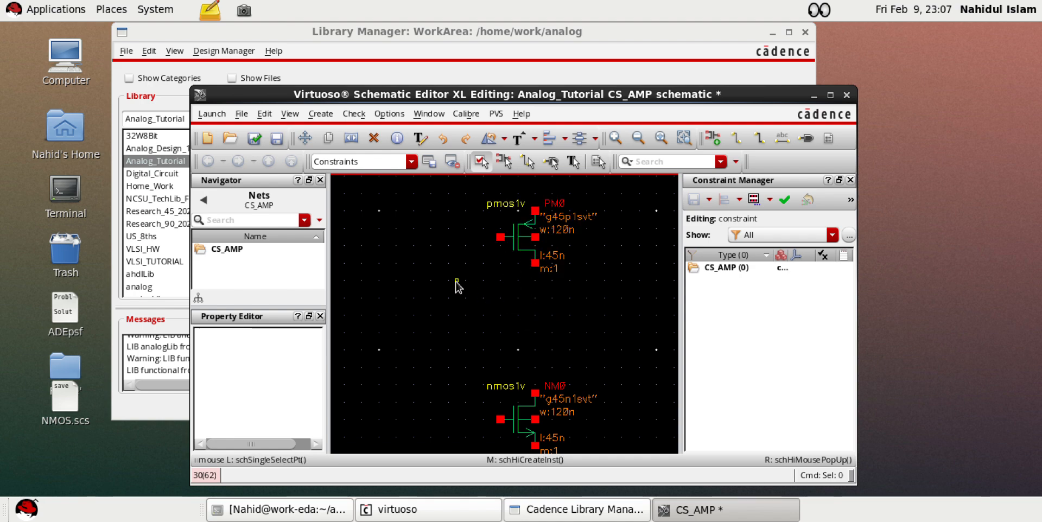
Wire the PMOS drain straight down to the NMOS drain
scroll(457, 286, down, 2)
scroll(443, 258, up, 1)
drag(437, 222, 576, 443)
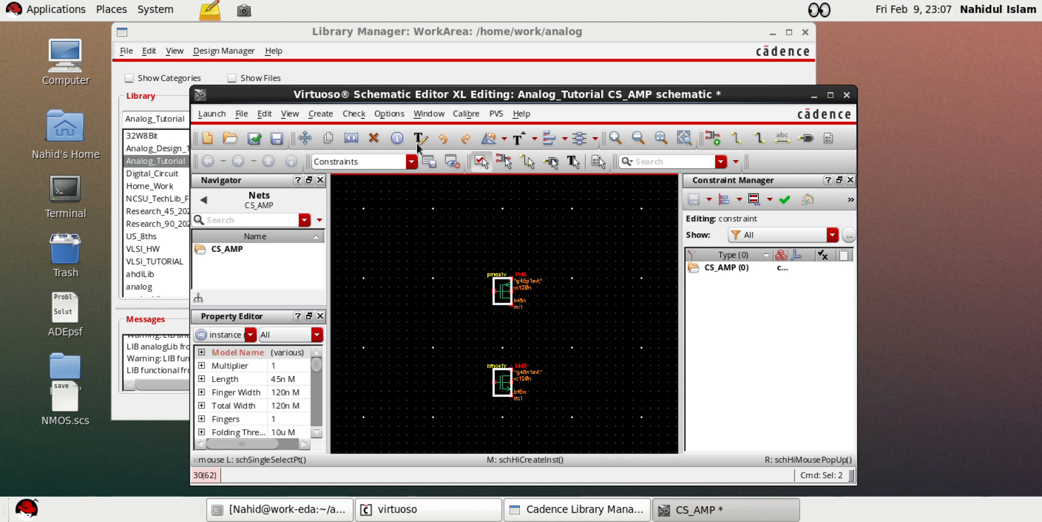
click(600, 305)
scroll(529, 337, up, 2)
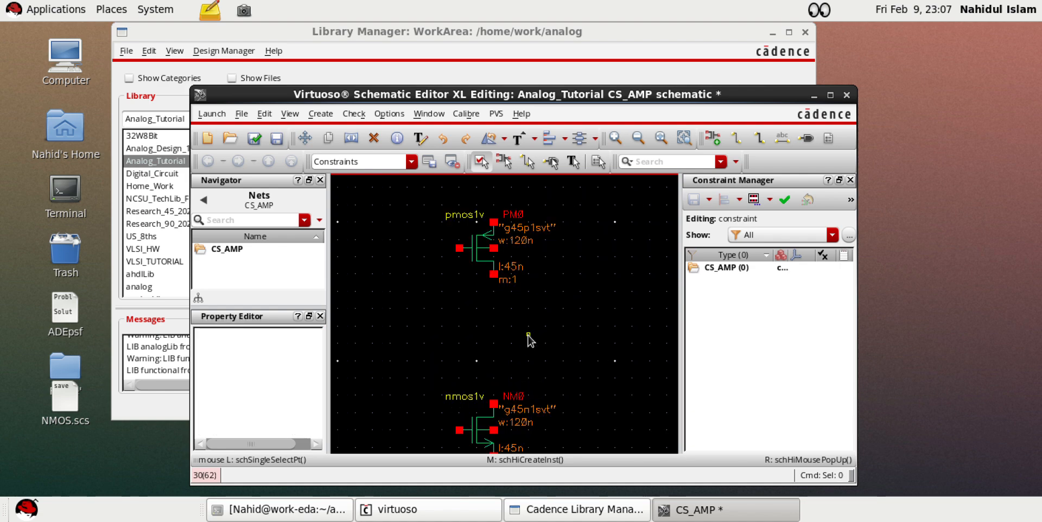
key(w)
click(494, 274)
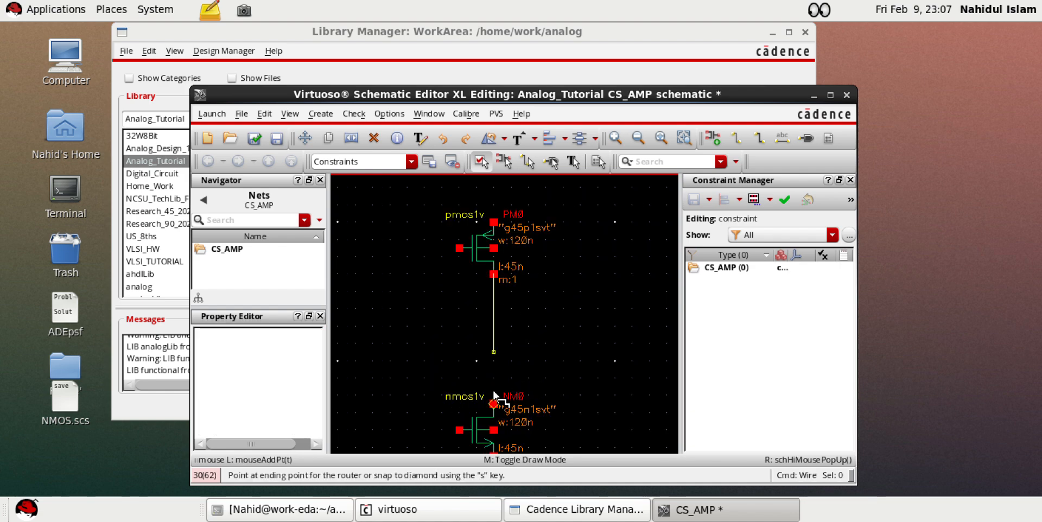
click(493, 430)
Draw a short vertical wire stub downward from the NMOS source terminal
scroll(447, 322, down, 1)
scroll(484, 384, up, 2)
scroll(466, 363, down, 1)
click(441, 377)
double_click(442, 430)
scroll(435, 349, down, 1)
scroll(458, 379, up, 1)
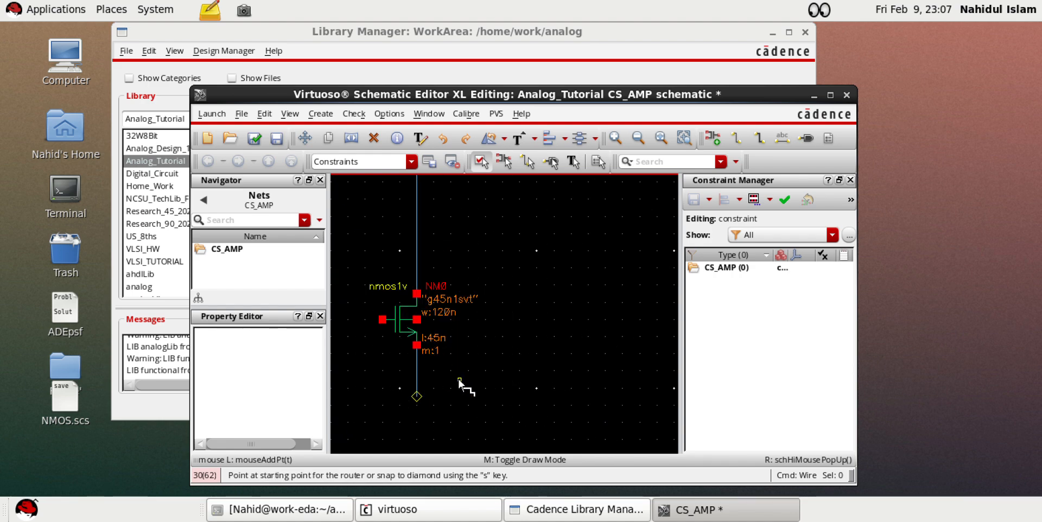
Wire the NMOS body terminal to the wire below its source
click(416, 319)
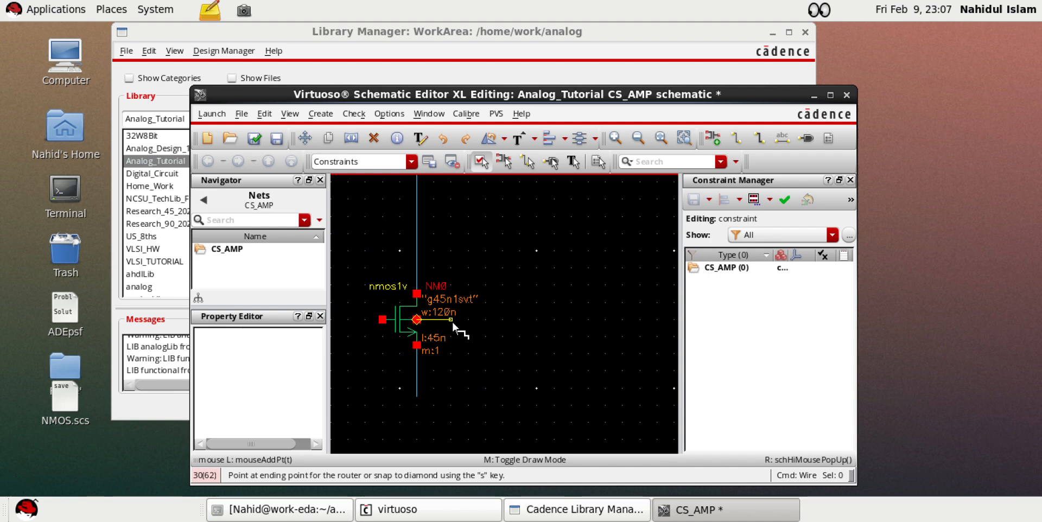
click(423, 371)
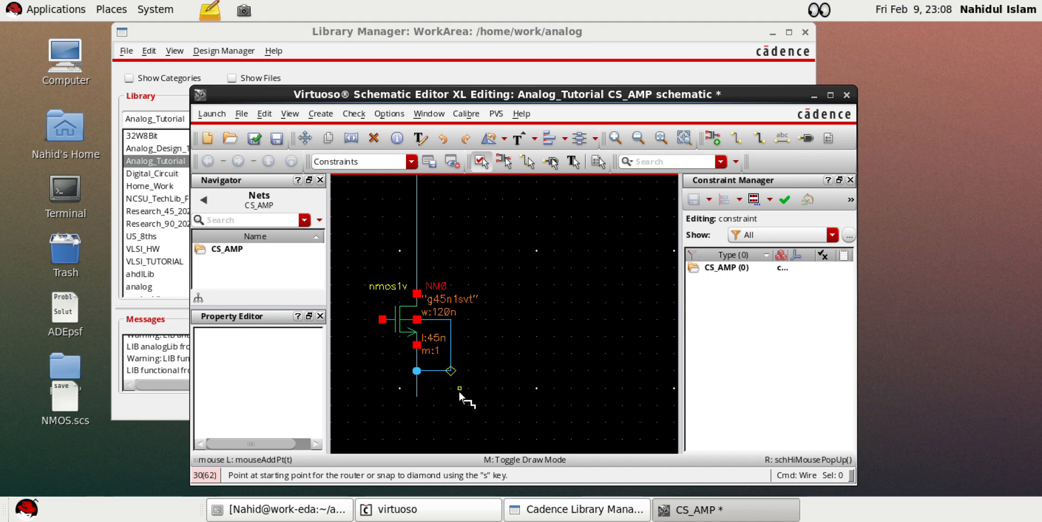
Draw a short vertical wire stub upward from the PMOS source terminal
scroll(459, 400, down, 1)
scroll(450, 259, up, 1)
click(426, 255)
click(426, 196)
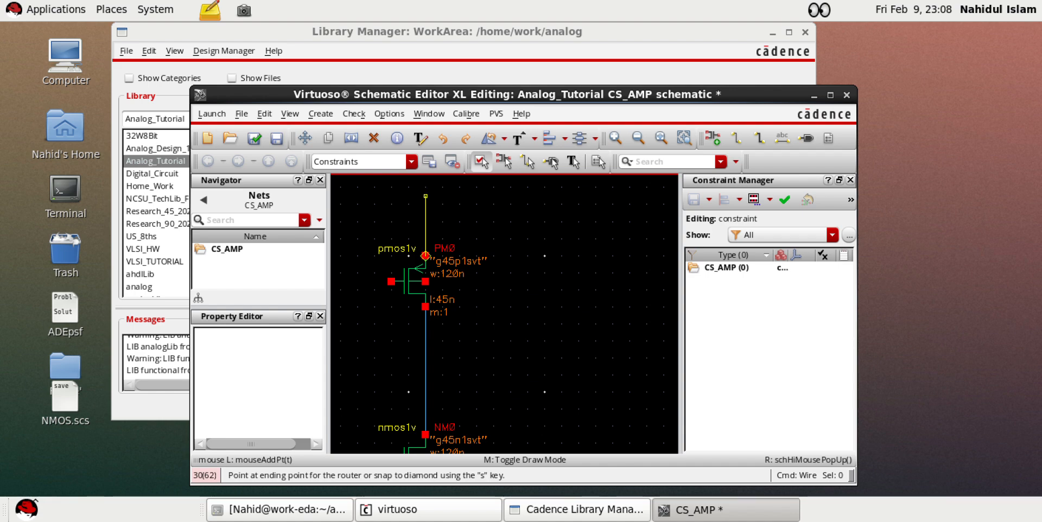
Try to tie the PMOS body terminal to the wire above its source
click(426, 282)
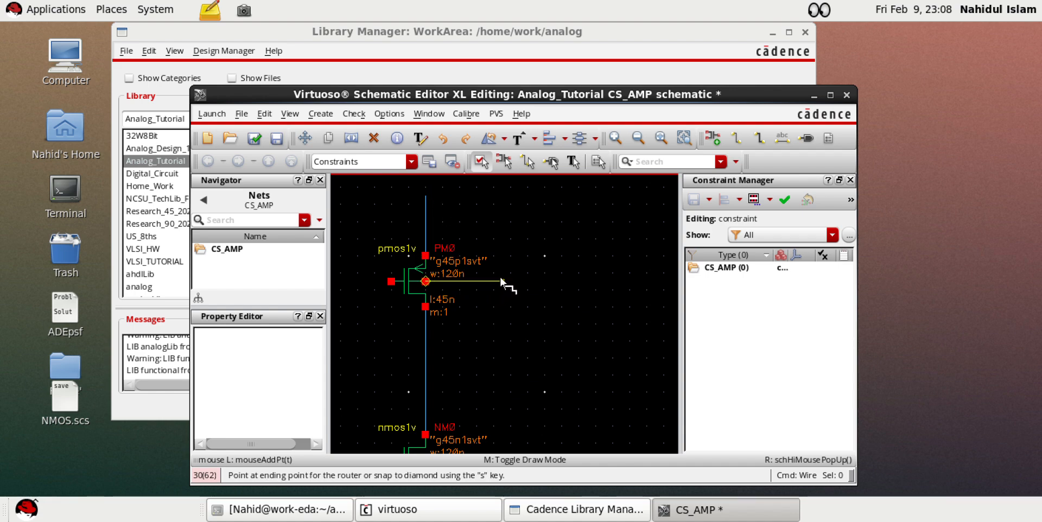
click(426, 222)
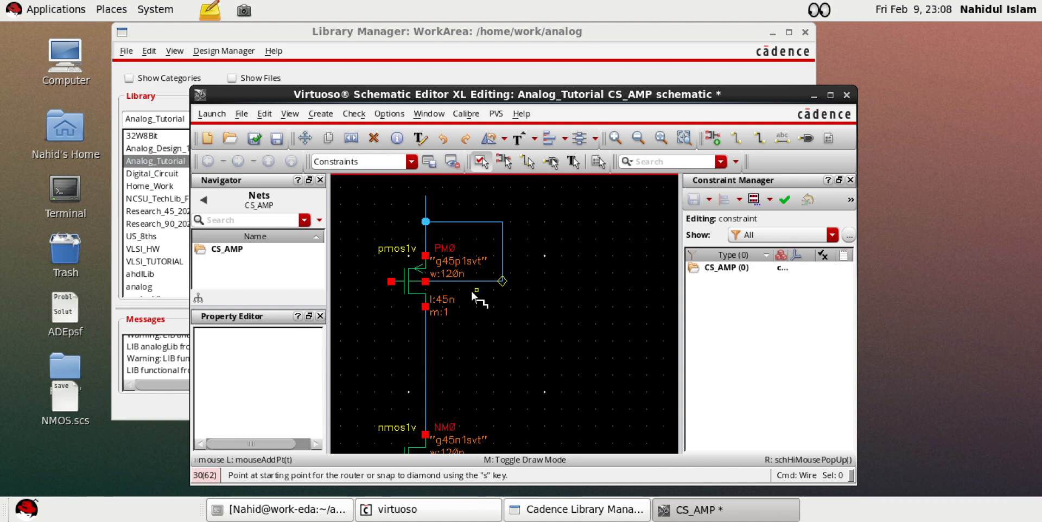
scroll(472, 290, down, 1)
key(Escape)
key(u)
Delete the wire segments that tie the NMOS body terminal to its source wire
scroll(473, 293, up, 2)
scroll(467, 296, down, 2)
scroll(408, 282, up, 2)
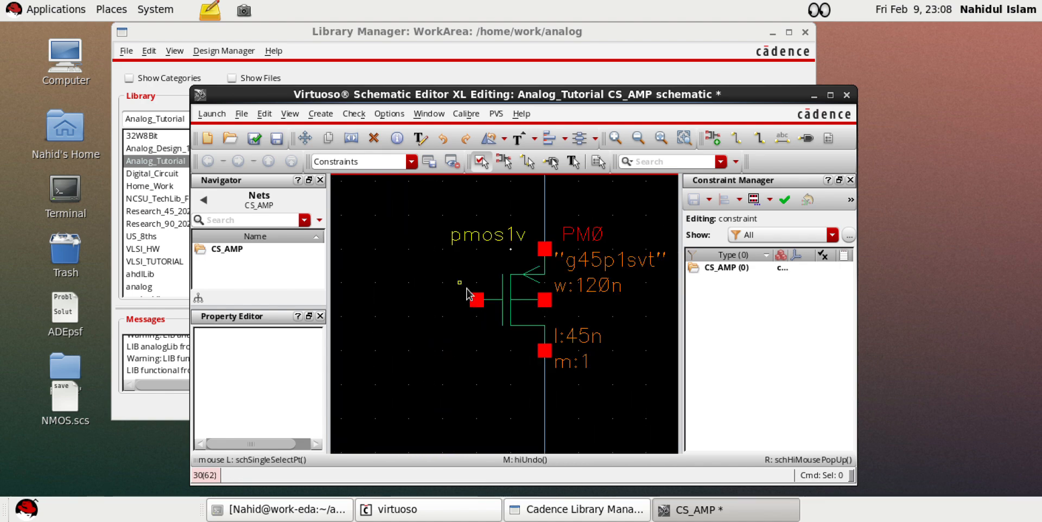
key(w)
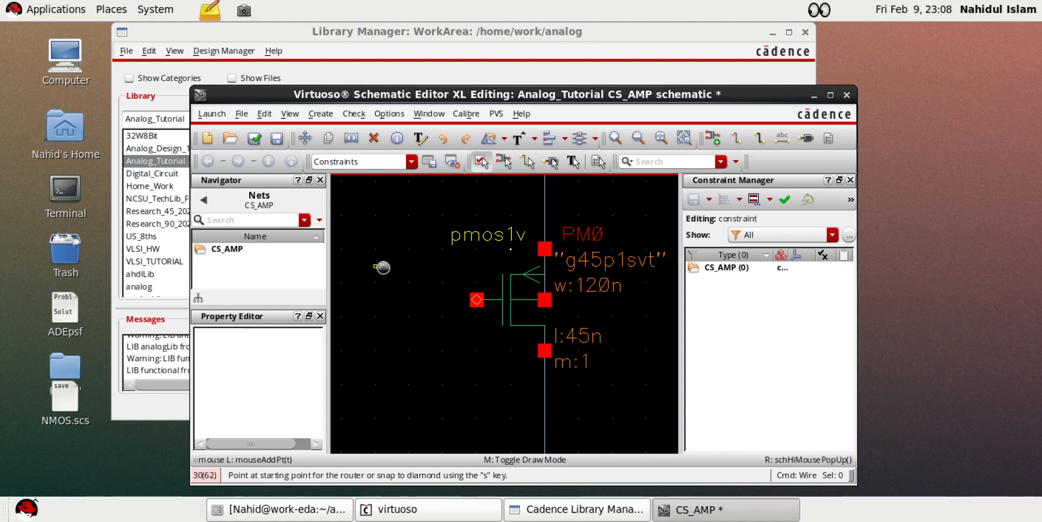
scroll(413, 326, down, 2)
scroll(441, 381, up, 2)
key(Escape)
click(425, 336)
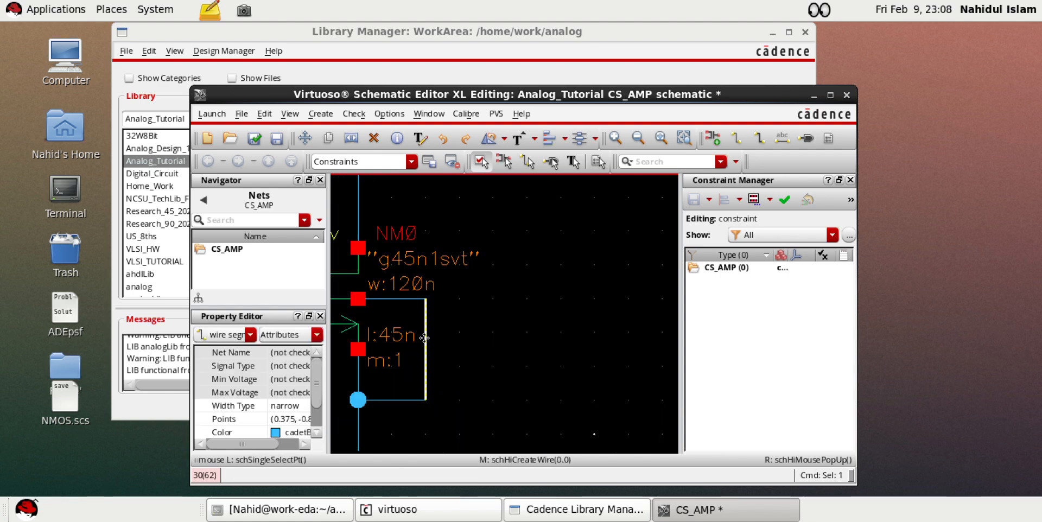
key(Delete)
click(415, 299)
click(420, 404)
scroll(475, 408, down, 2)
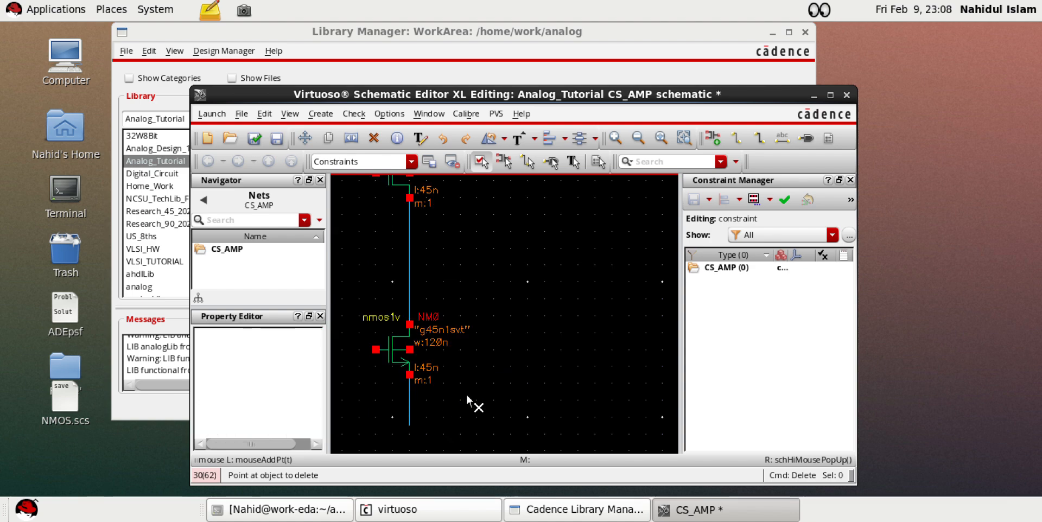
key(Escape)
scroll(461, 357, up, 2)
key(w)
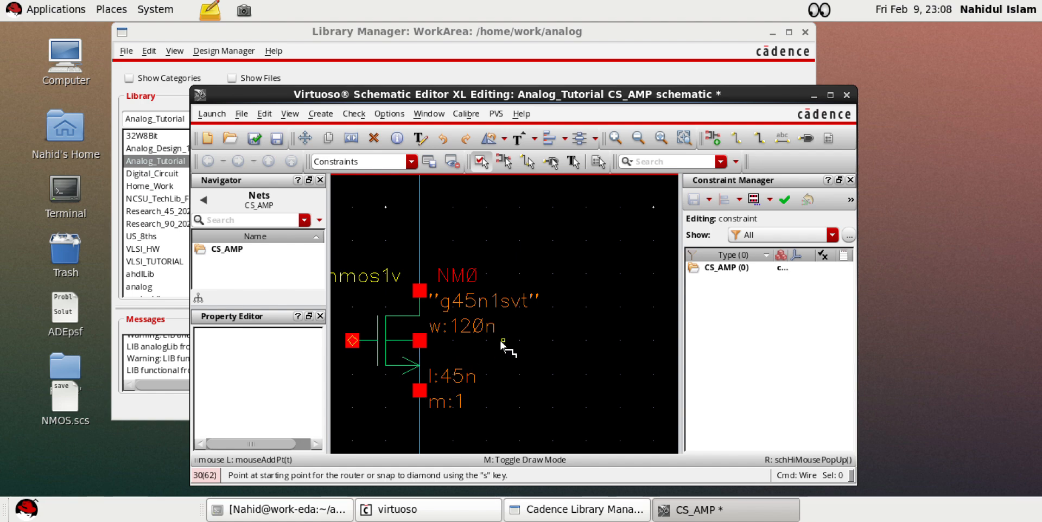
scroll(500, 340, down, 2)
scroll(559, 337, down, 2)
key(Escape)
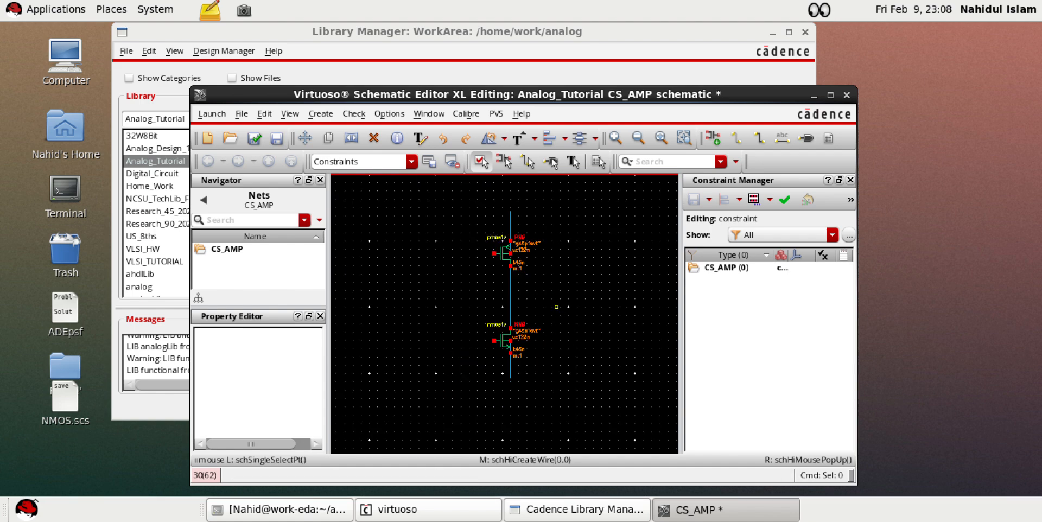
Open the properties of the NMOS transistor and set its length to 70n
scroll(524, 354, up, 2)
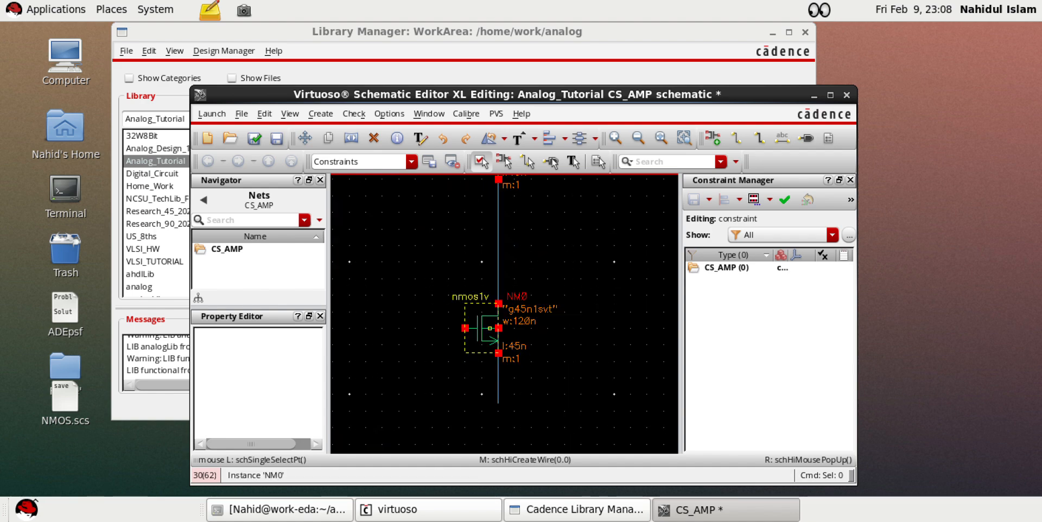
click(490, 329)
key(q)
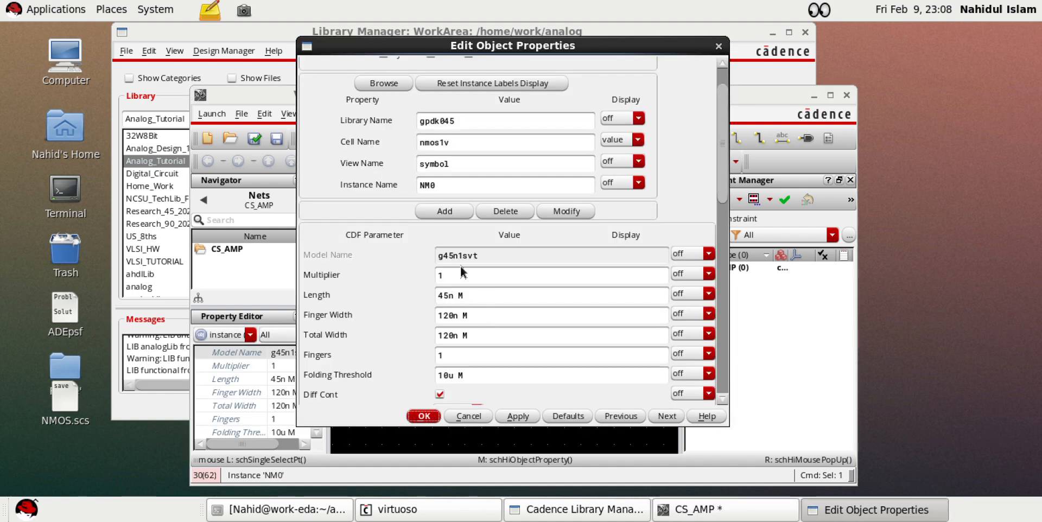
click(449, 295)
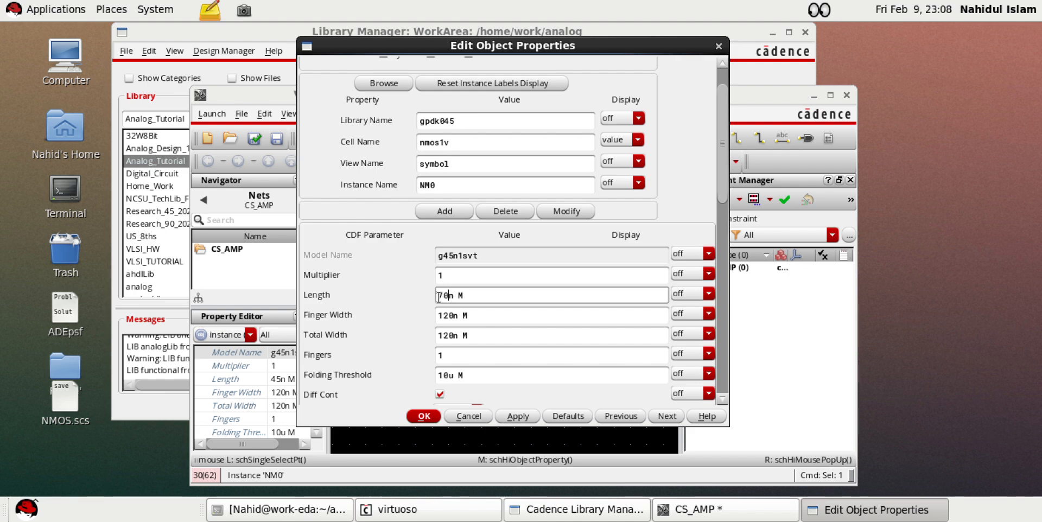
Try to apply 0.78 as the NMOS finger width from the Excel design sheet, and minimize the Virtuoso log window
key(alt+Tab)
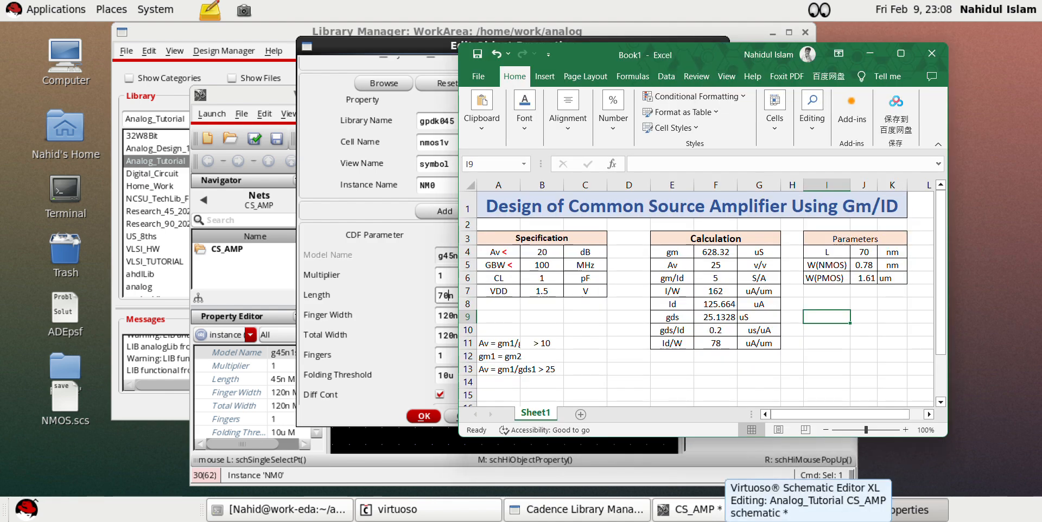
key(alt+Tab)
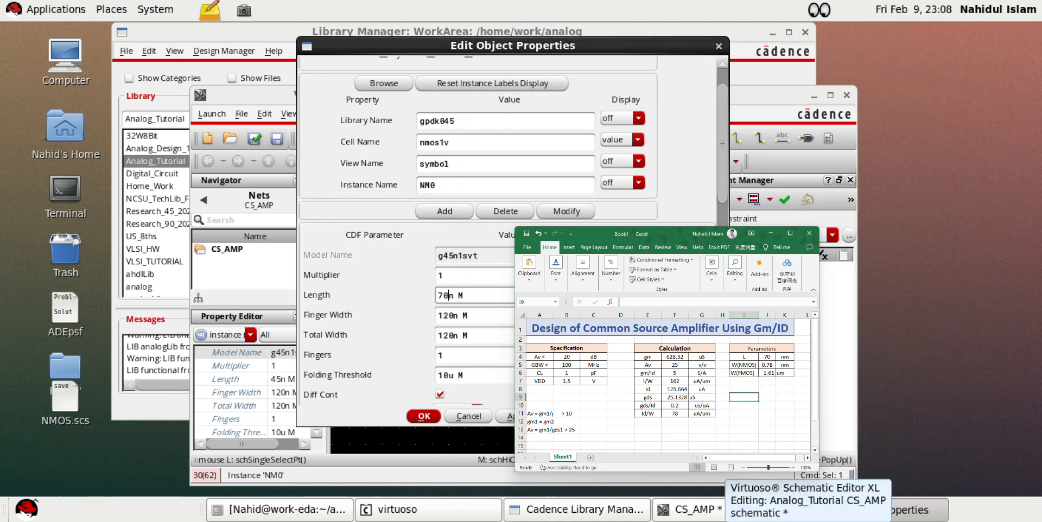
click(460, 315)
key(BackSpace)
key(BackSpace)
key(BackSpace)
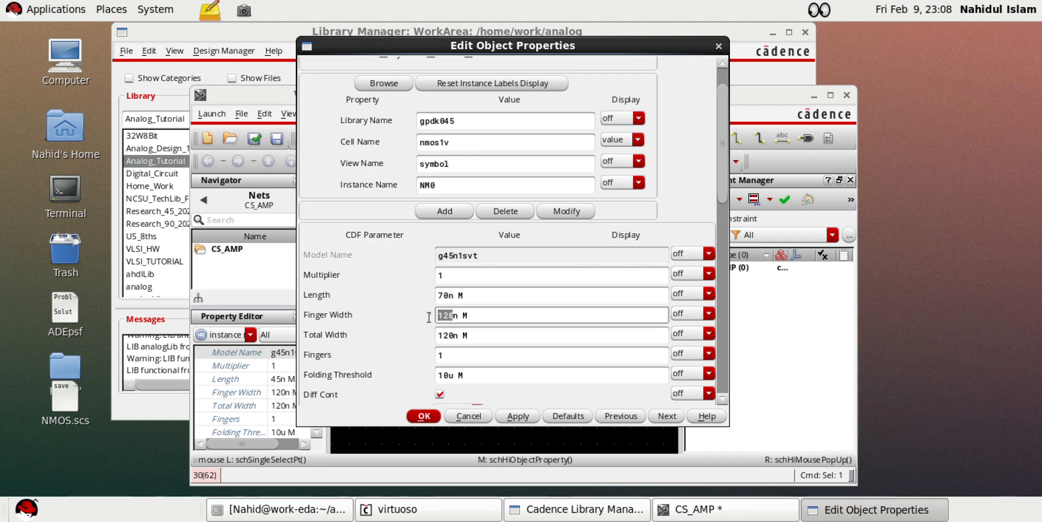
text(0.78)
click(500, 413)
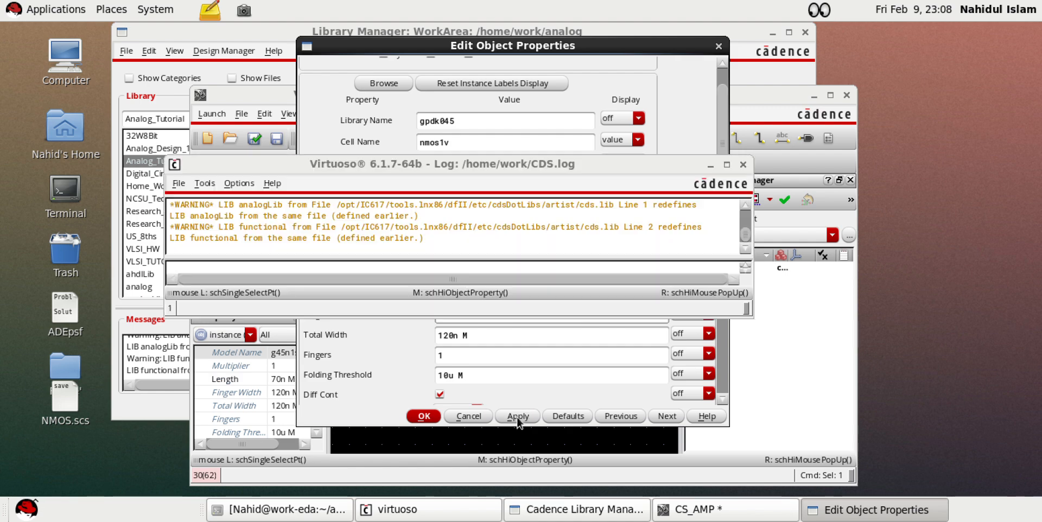
click(710, 165)
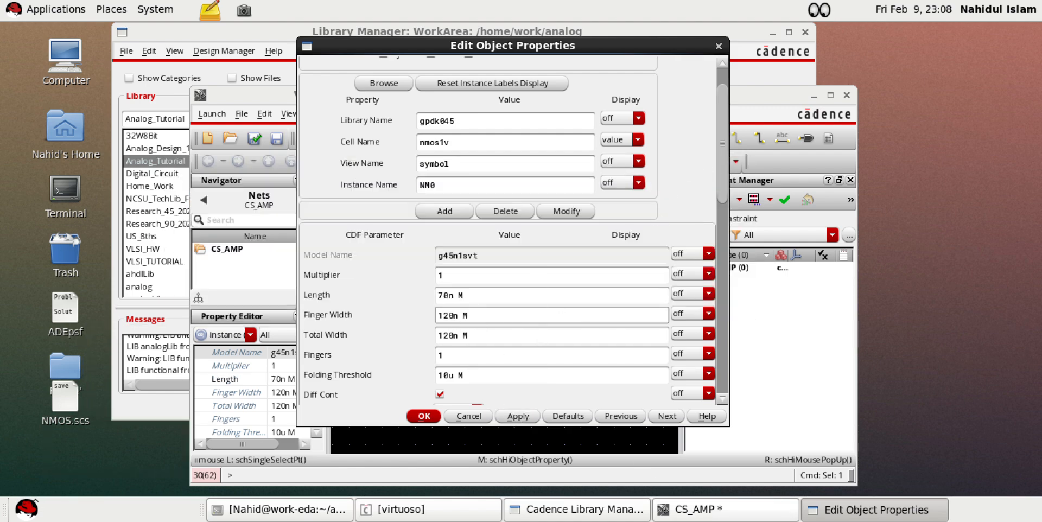
Switch to the Excel design sheet, change the W(NMOS) unit in K5 to um, and minimize the workbook
key(alt+Tab)
double_click(893, 265)
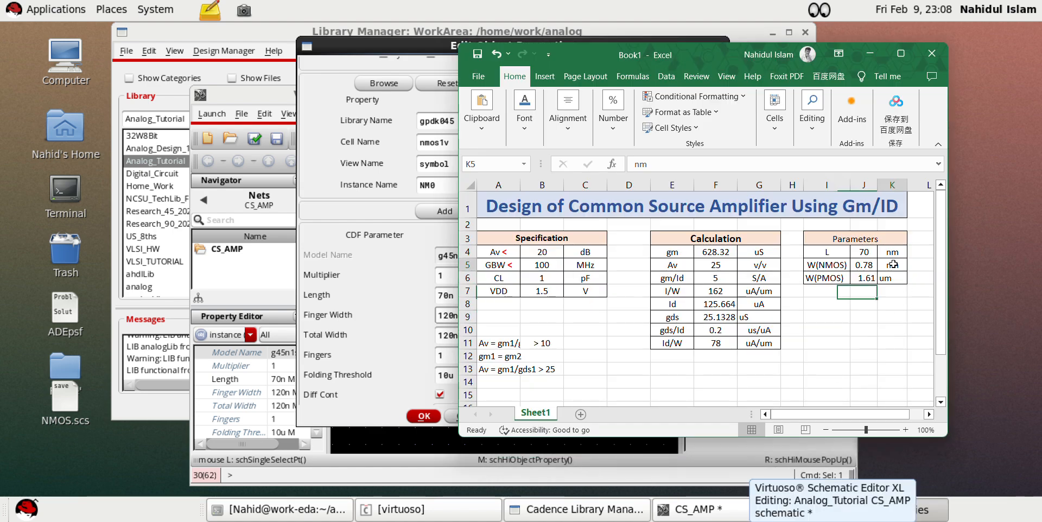
text(u)
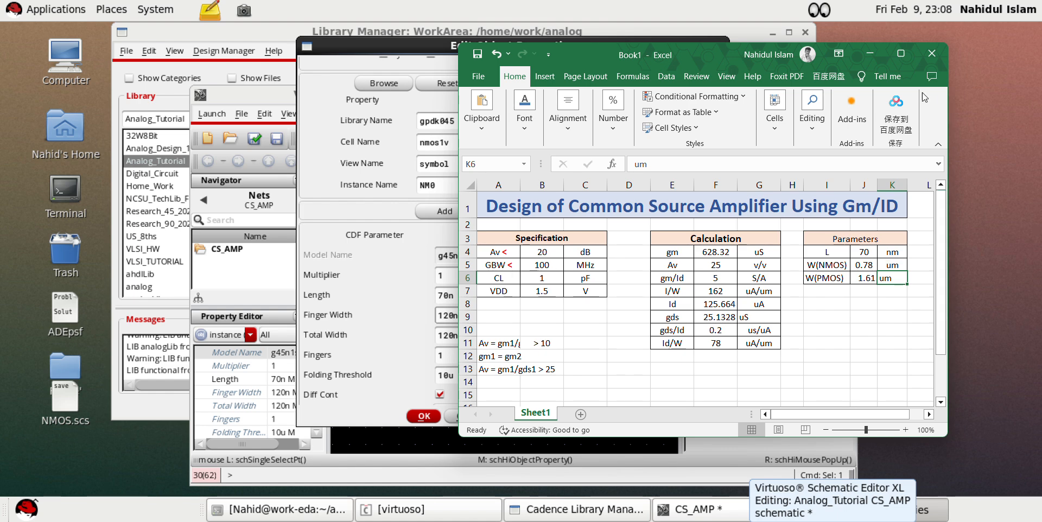
click(869, 53)
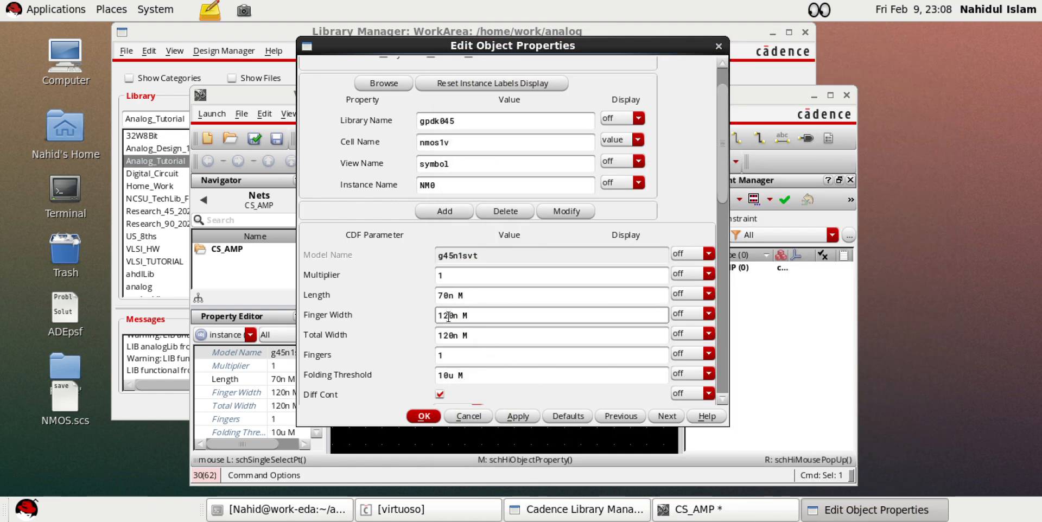
Set the NMOS finger width to 0.78u, accept the properties and deselect the transistor
drag(450, 316, 438, 318)
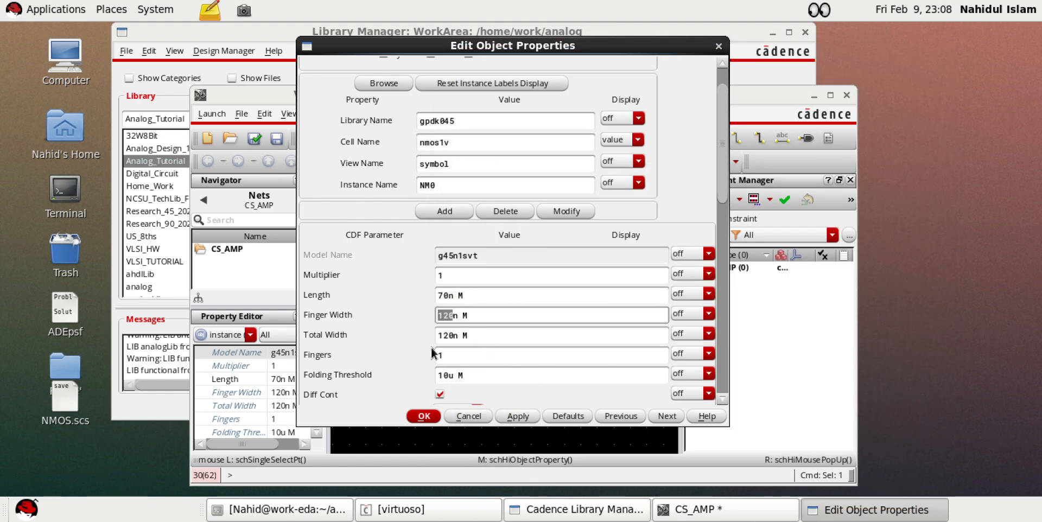
text(0.78)
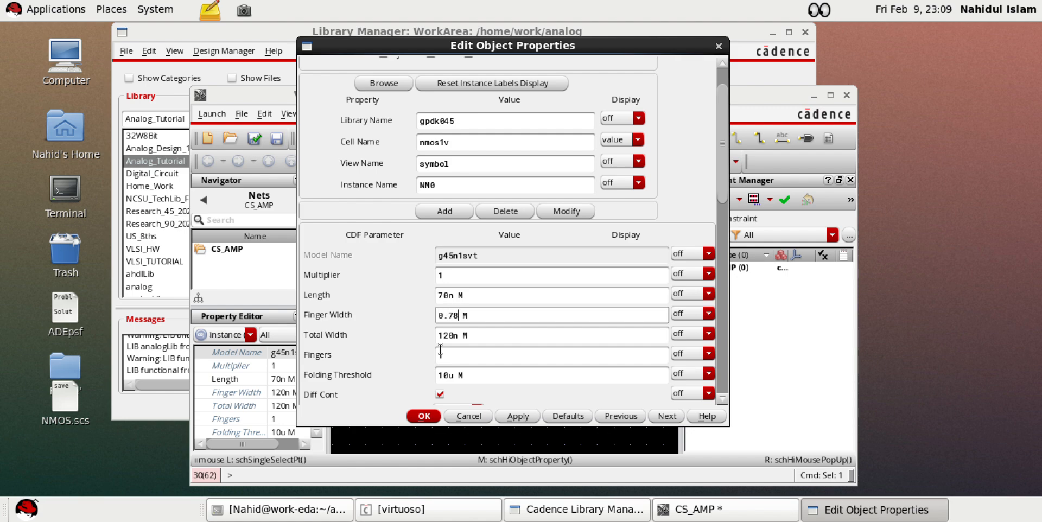
text(u)
key(Return)
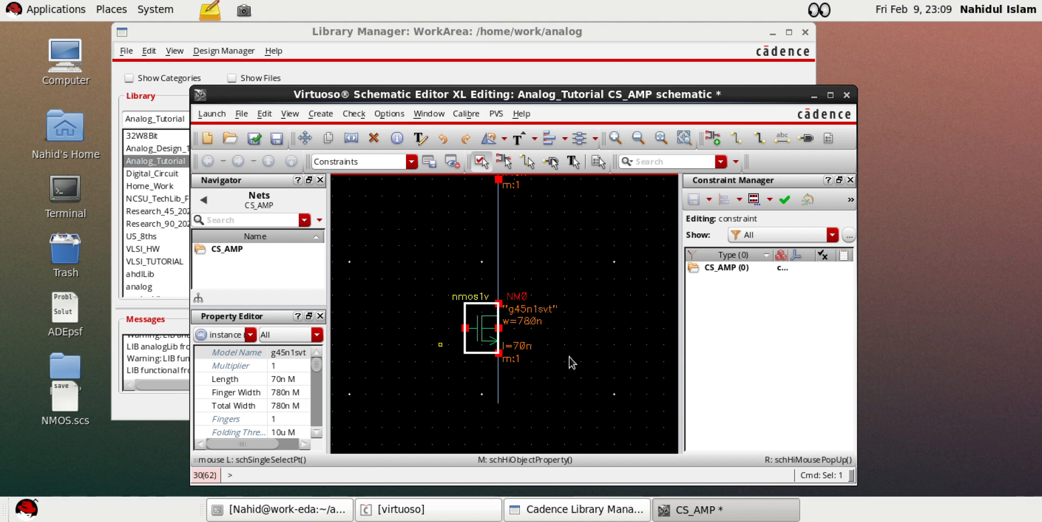
click(576, 374)
Open the properties of the PMOS transistor and set its length to 70n
scroll(509, 333, up, 1)
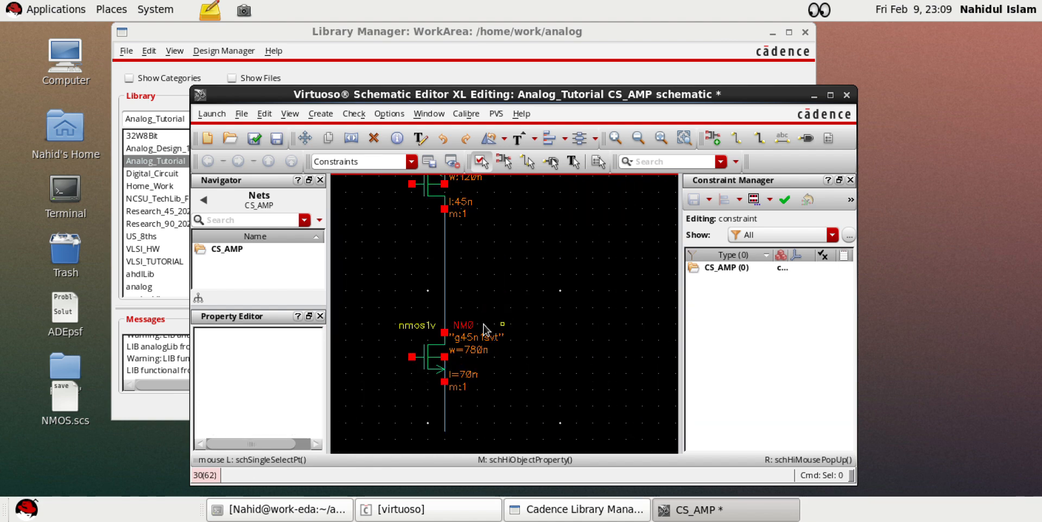
scroll(452, 318, down, 1)
scroll(461, 322, up, 1)
scroll(551, 325, down, 2)
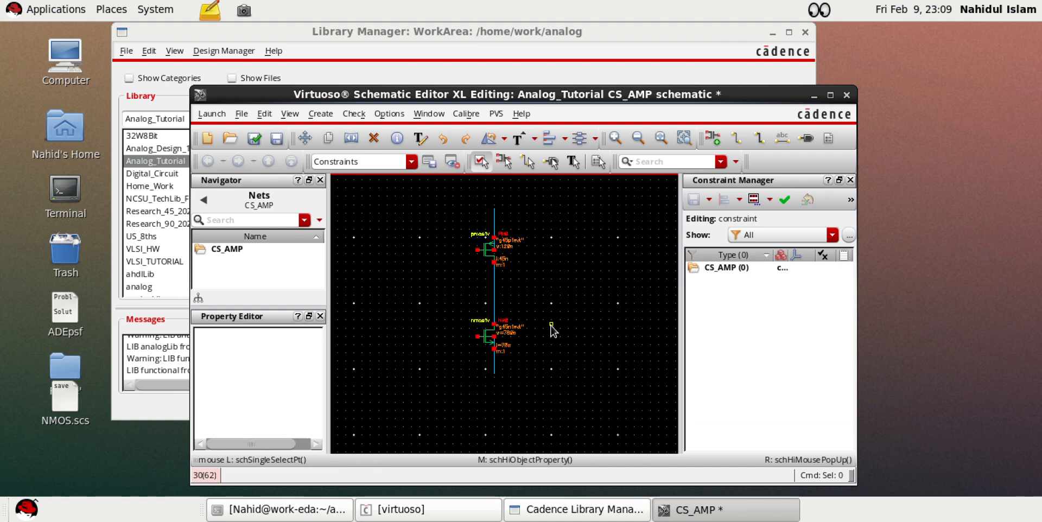
scroll(563, 299, up, 2)
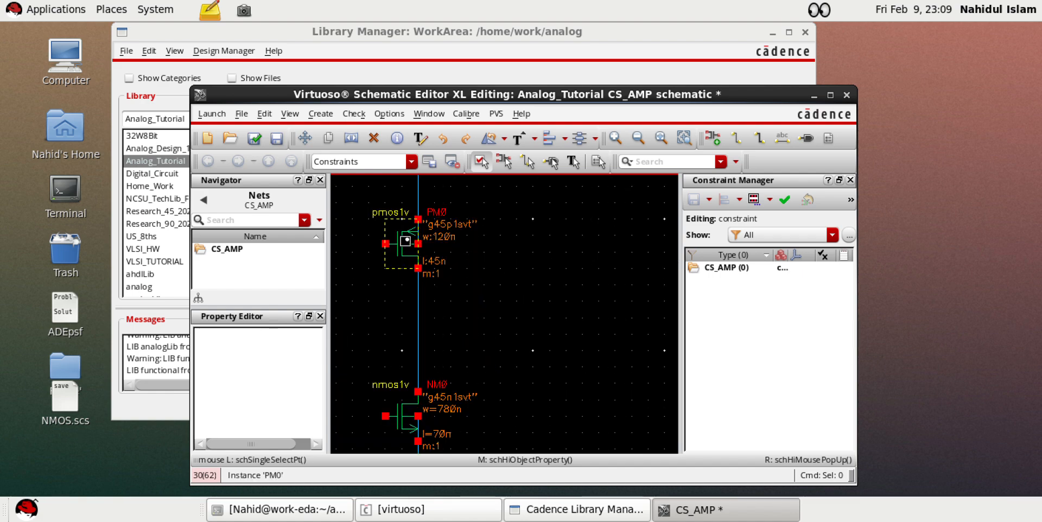
click(404, 244)
key(q)
click(448, 294)
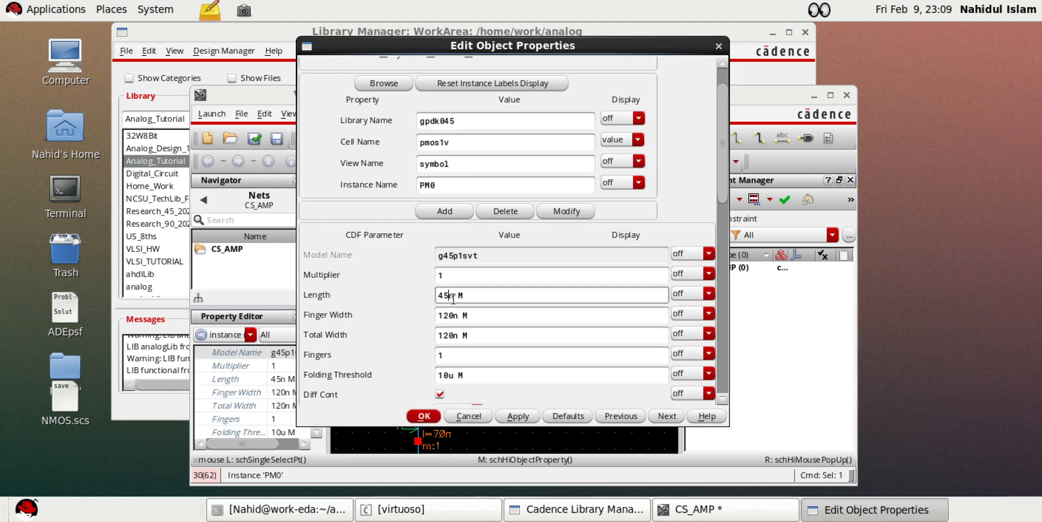
key(BackSpace)
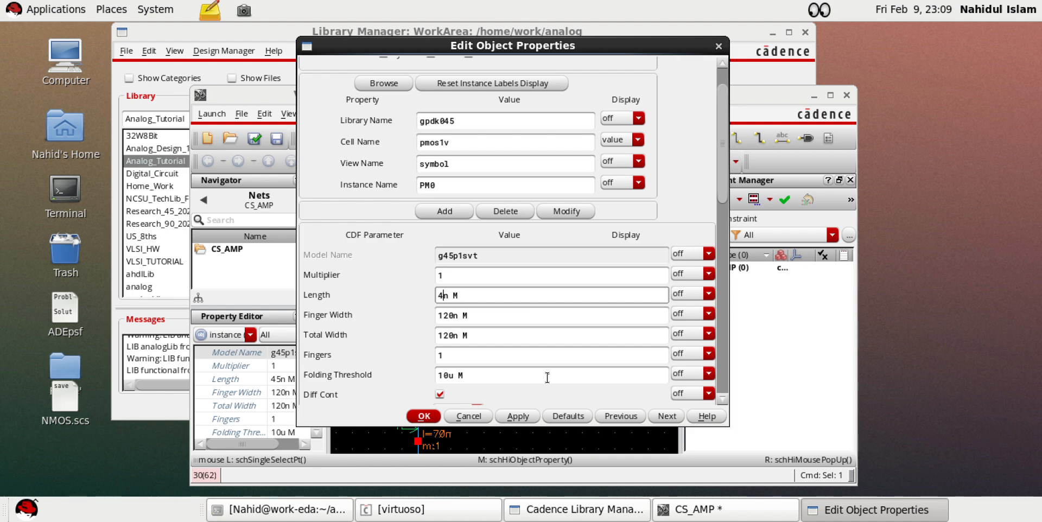
text(70)
key(BackSpace)
key(BackSpace)
key(BackSpace)
text(70)
Set the PMOS finger width to 1.61u from the Excel design sheet, accept the properties, deselect the transistor and fit the schematic
click(452, 315)
key(alt+Tab)
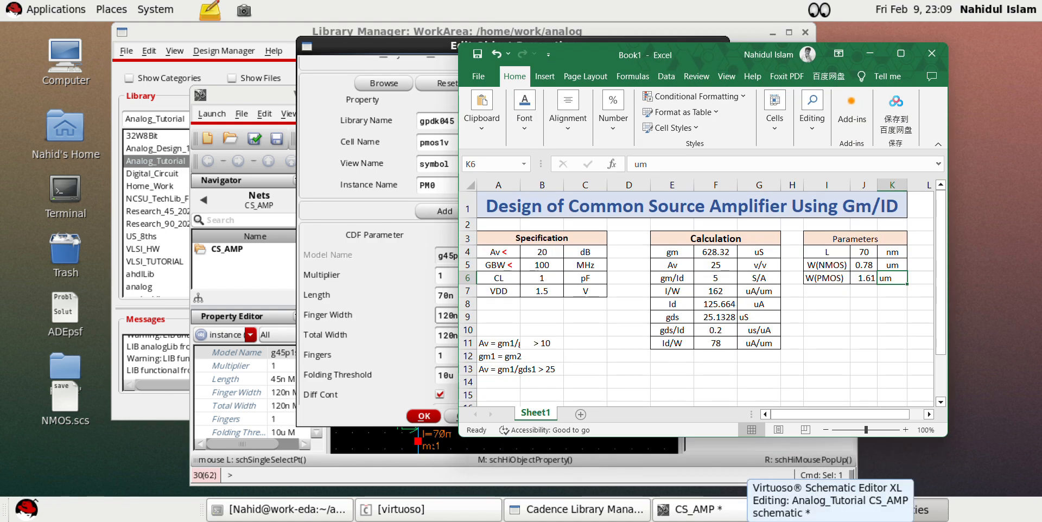
key(alt+Tab)
drag(453, 317, 436, 315)
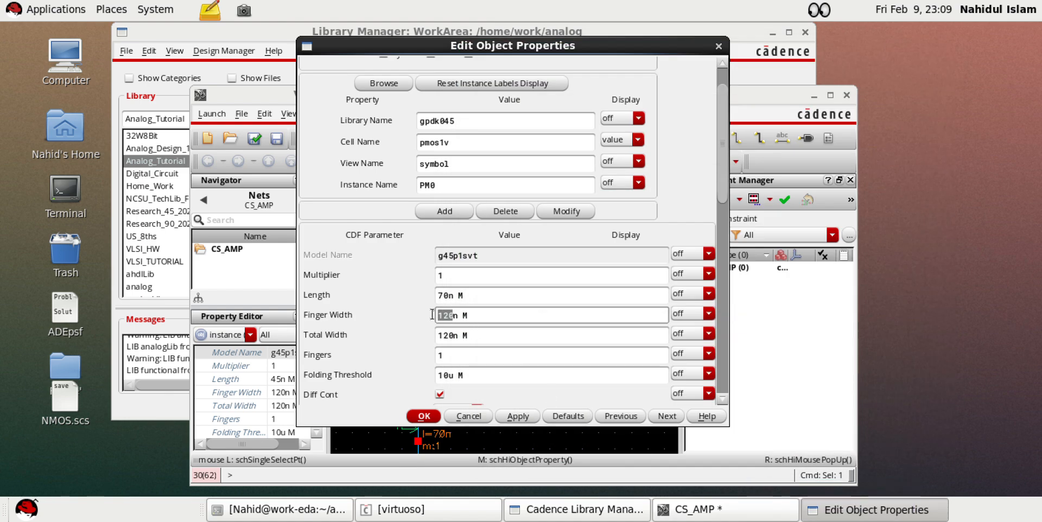
text(1.6)
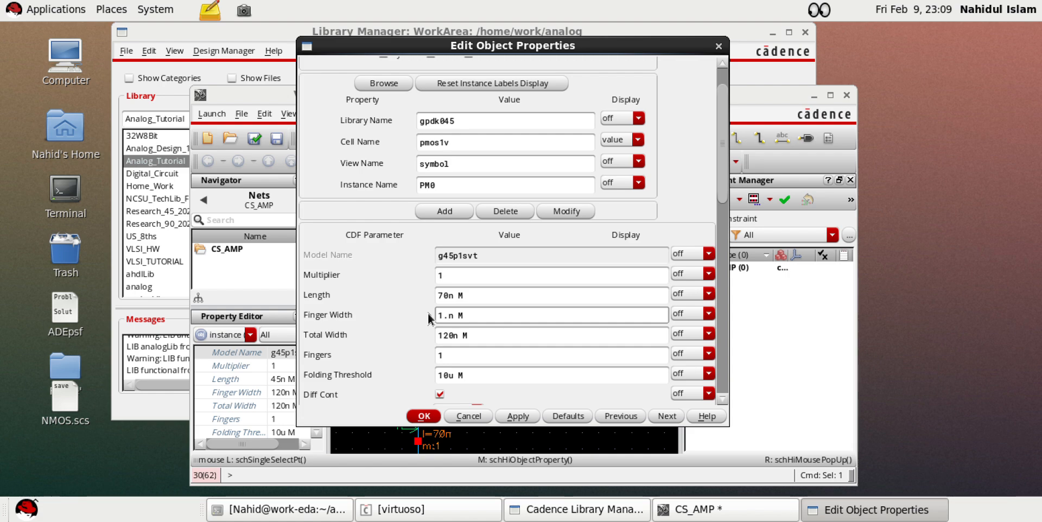
text(1)
key(Delete)
text(u)
key(Return)
click(468, 329)
key(f)
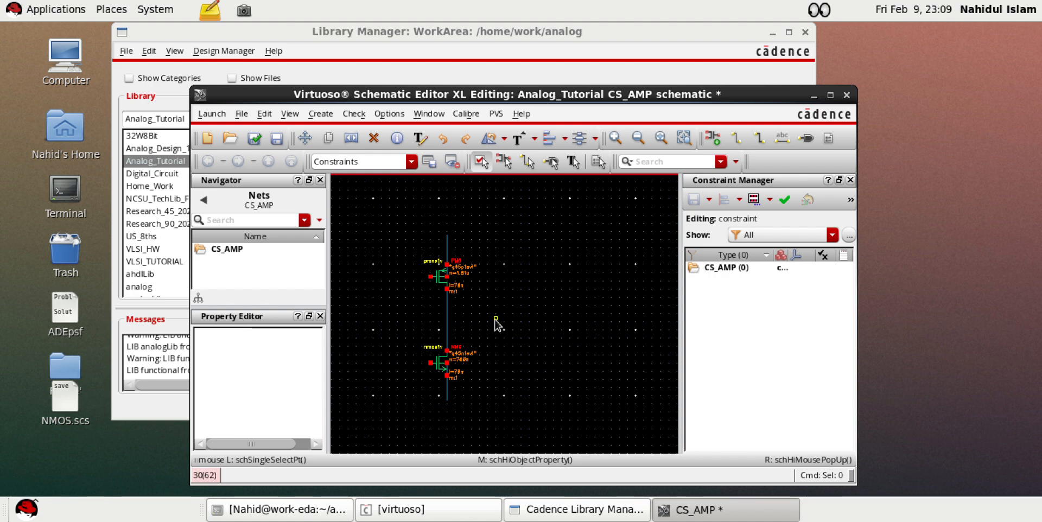
drag(422, 98, 417, 87)
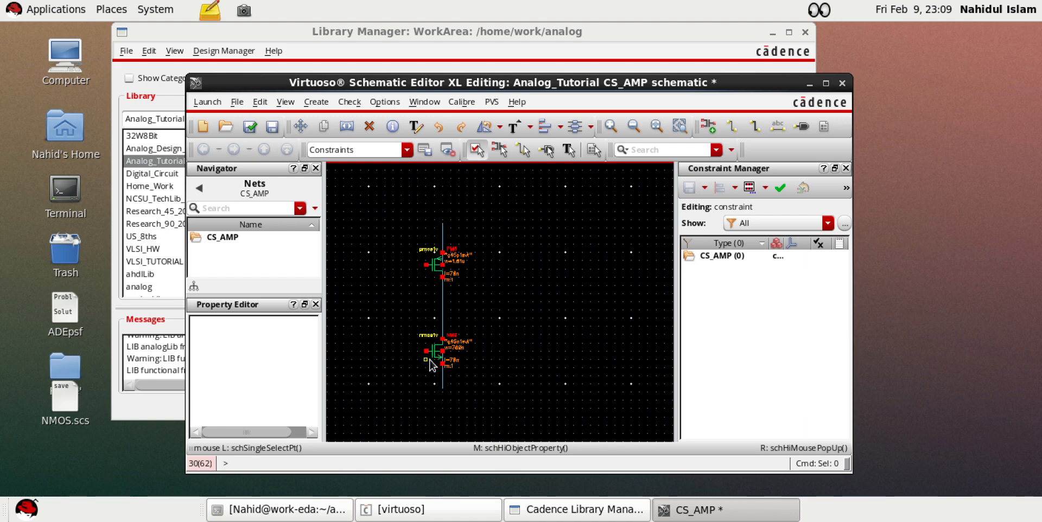
scroll(515, 346, down, 1)
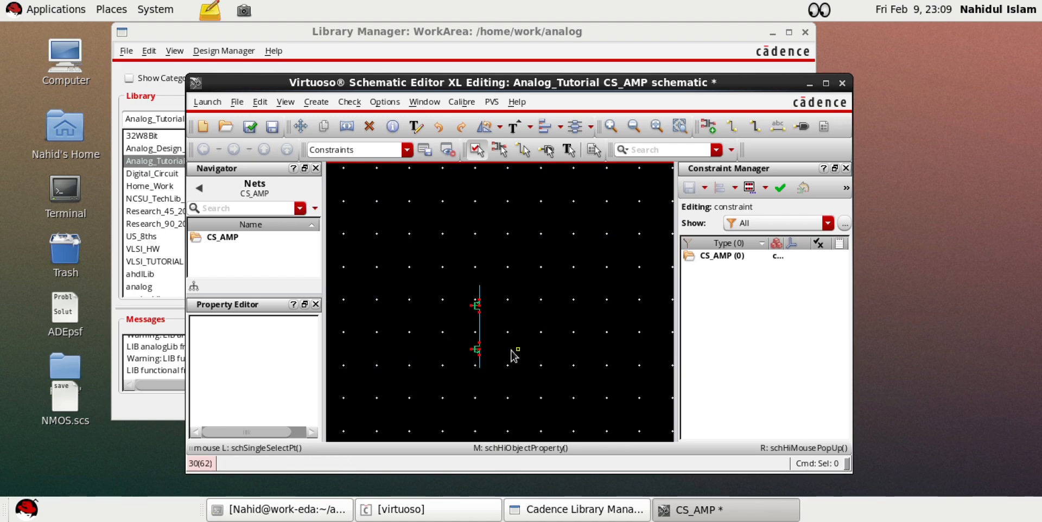
scroll(475, 352, up, 1)
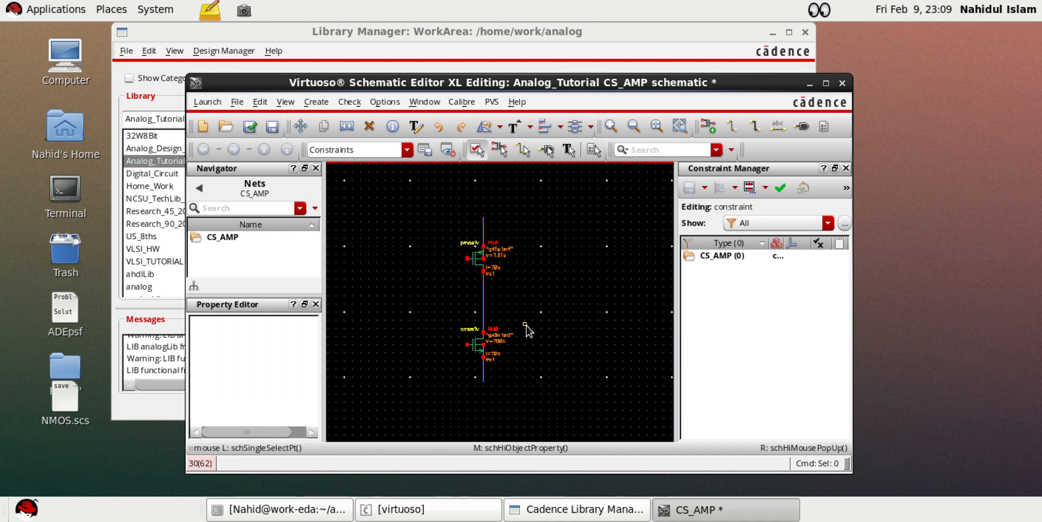
key(i)
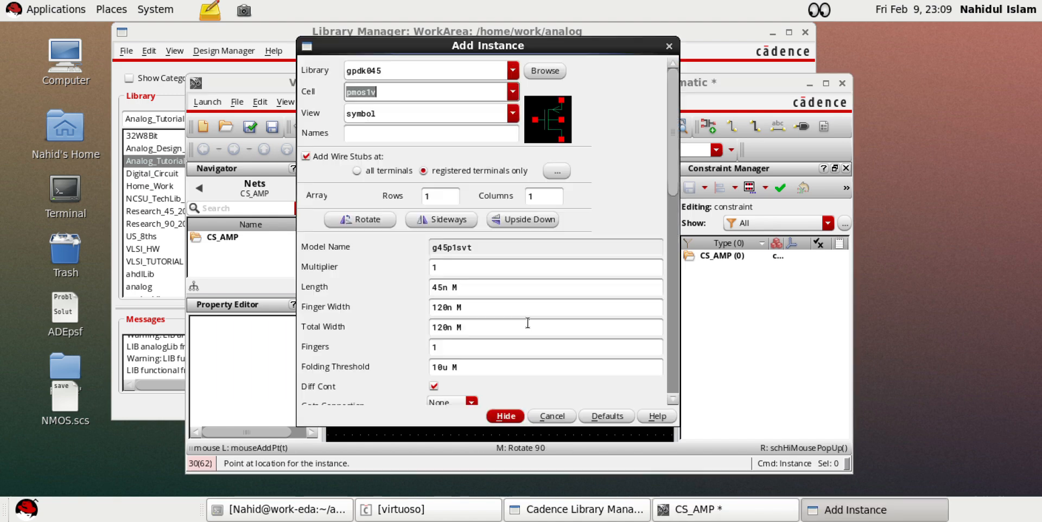
click(669, 46)
key(Escape)
Copy the NMOS mirrored sideways and place the copy level with the original, on its gate side
click(475, 347)
key(c)
click(475, 348)
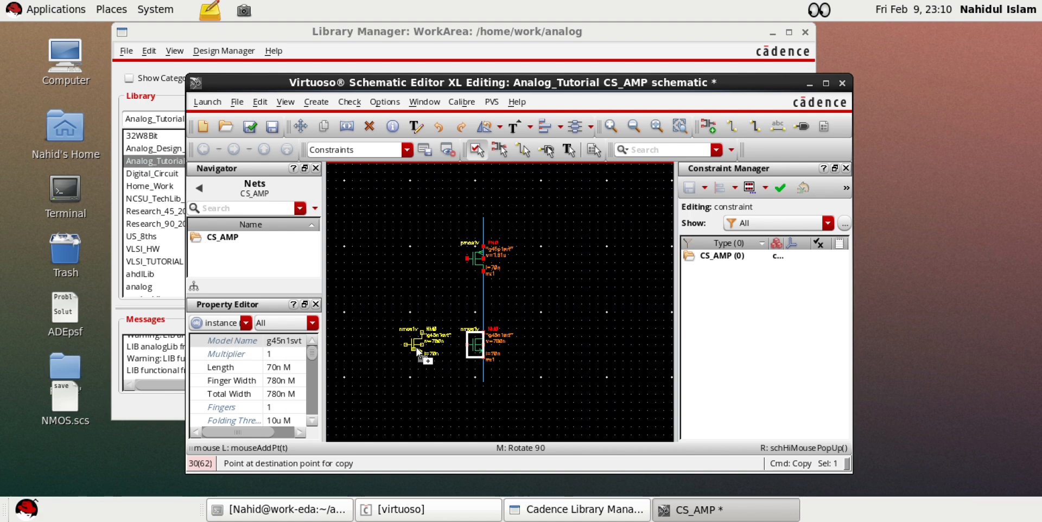
key(F3)
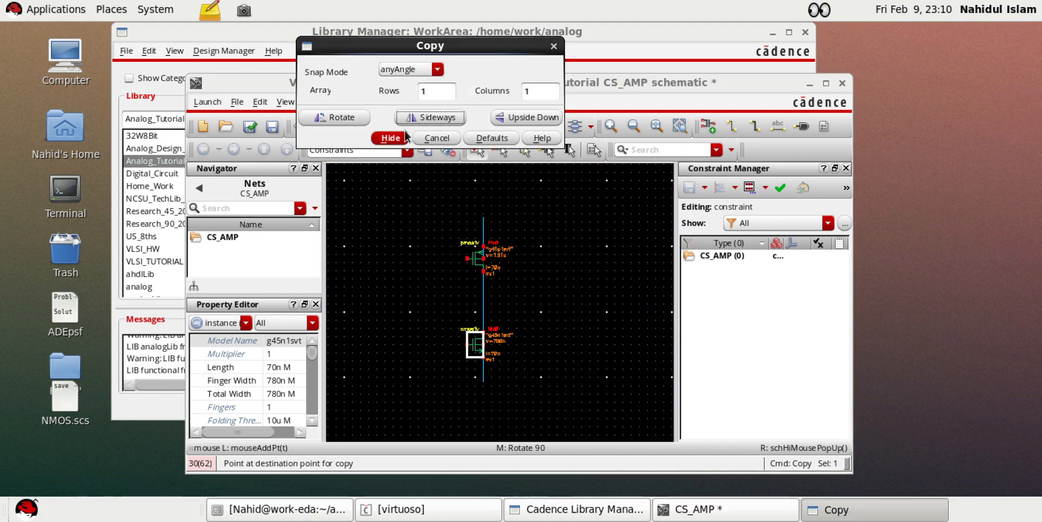
click(404, 137)
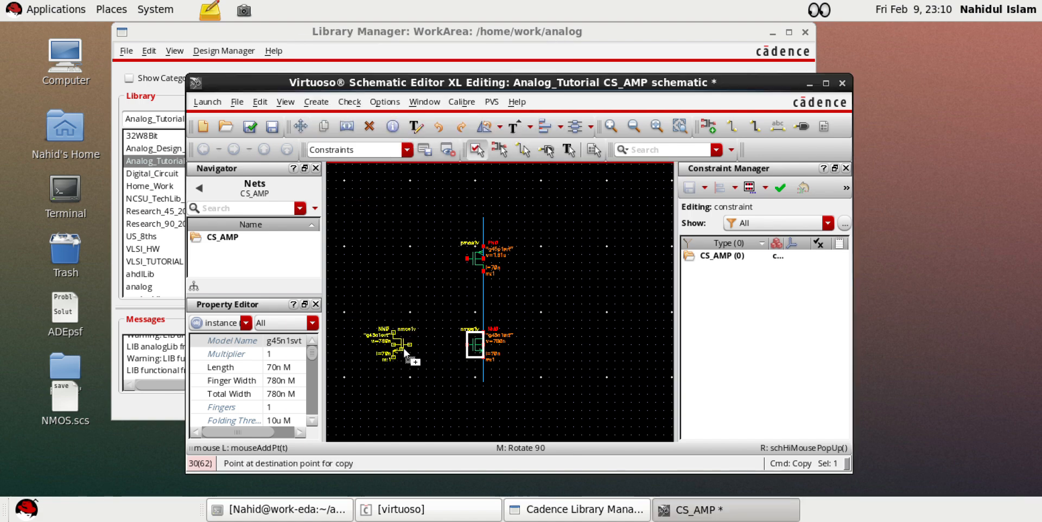
click(405, 353)
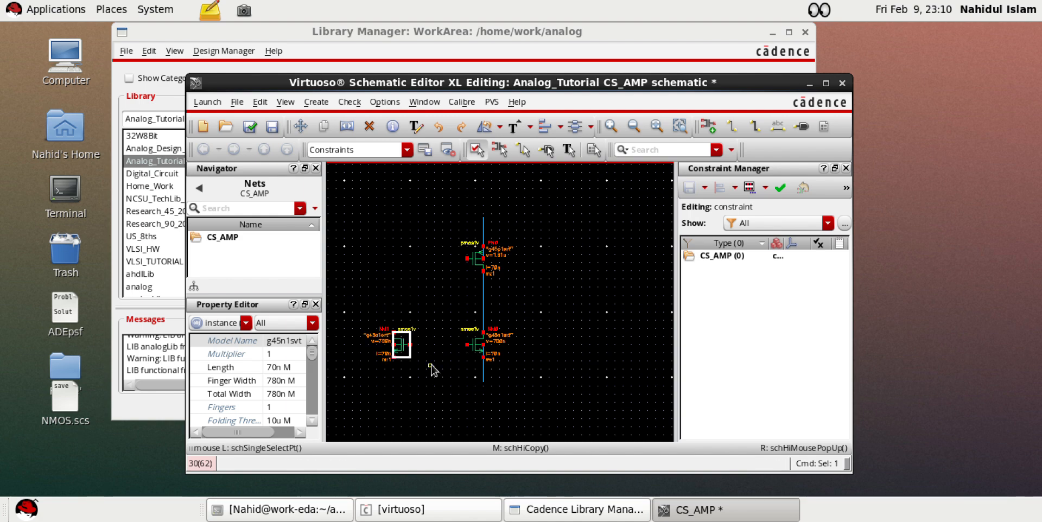
click(432, 371)
Wire the copied NMOS's source to the original NMOS's source wire and draw a wire stub upward from its drain
key(w)
click(394, 358)
click(483, 382)
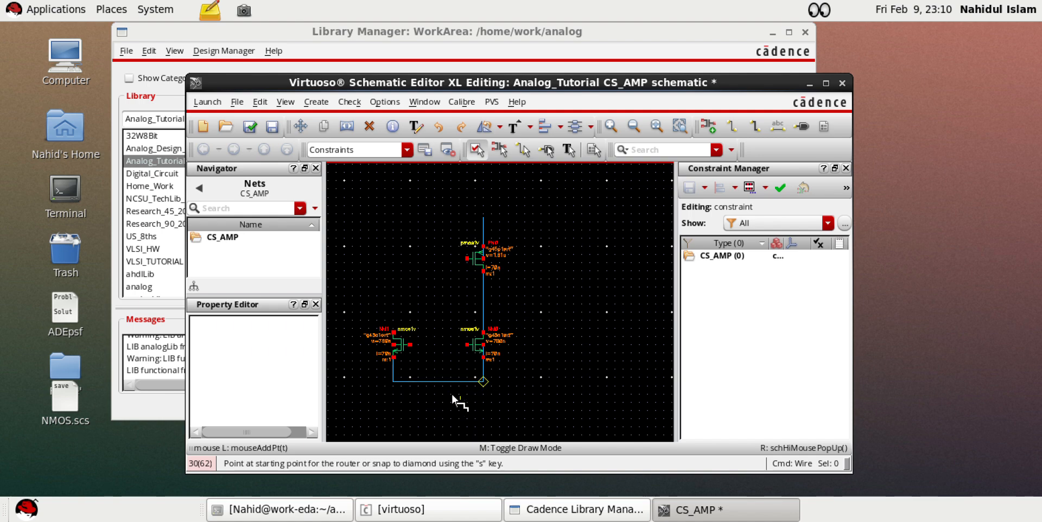
click(393, 332)
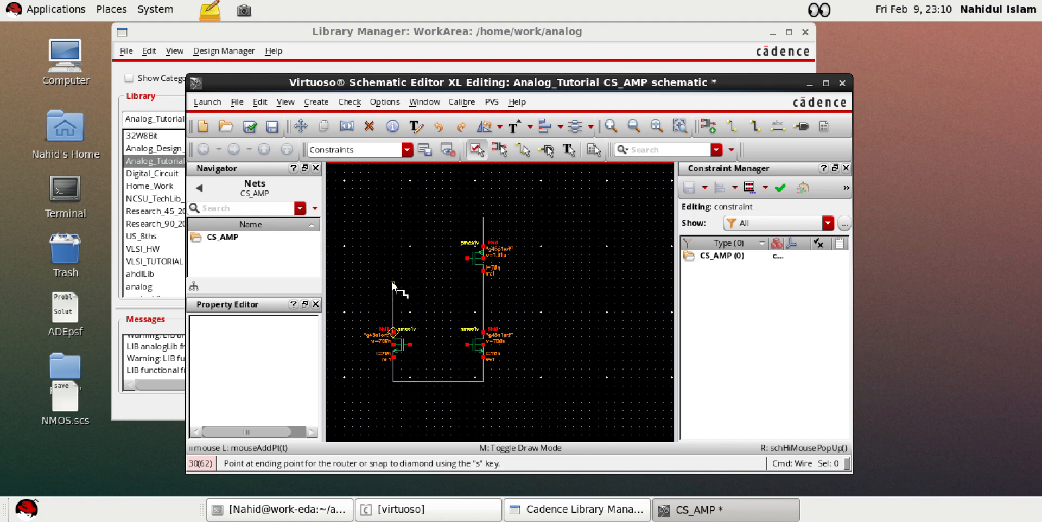
double_click(392, 280)
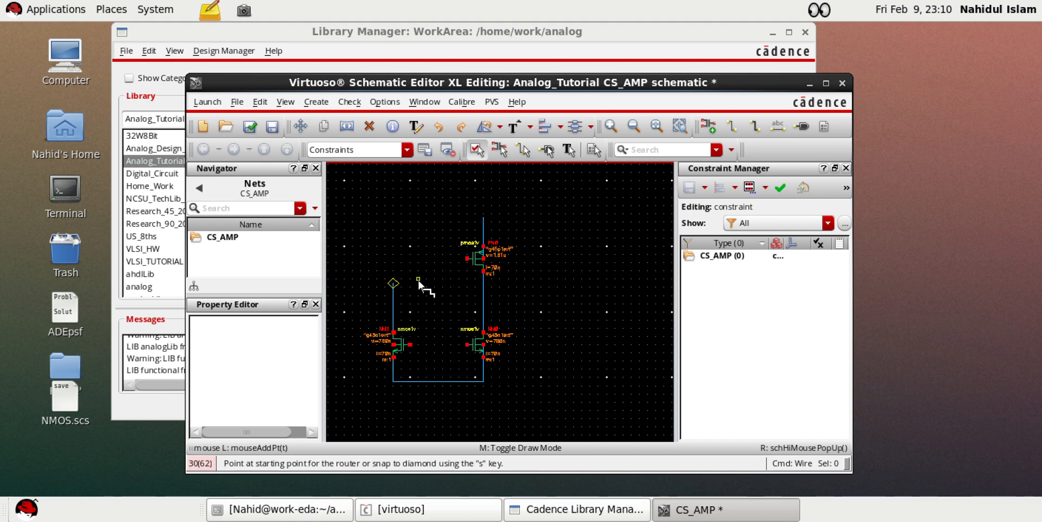
Start adding an instance and change its library from gpdk045 to analogLib
key(i)
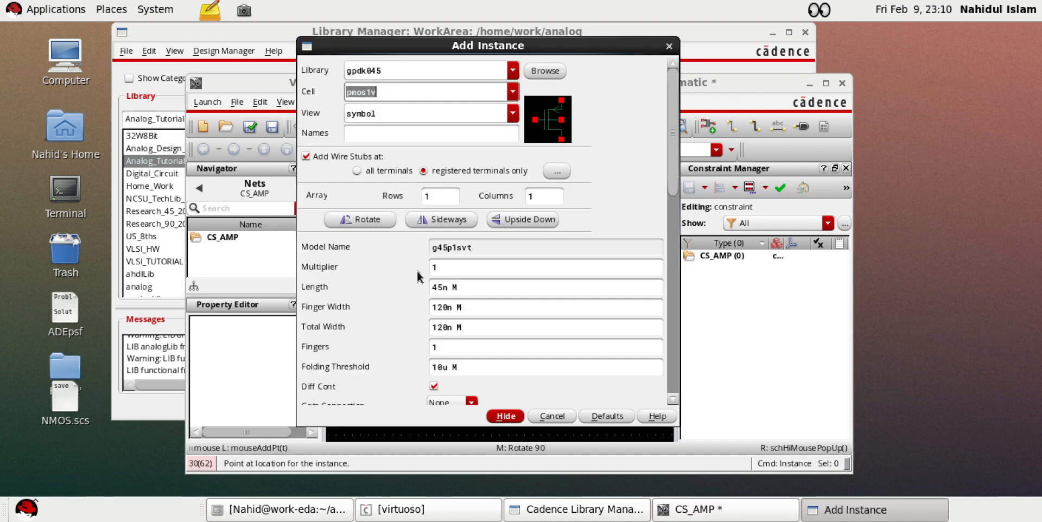
drag(387, 93, 337, 94)
text(c)
click(512, 70)
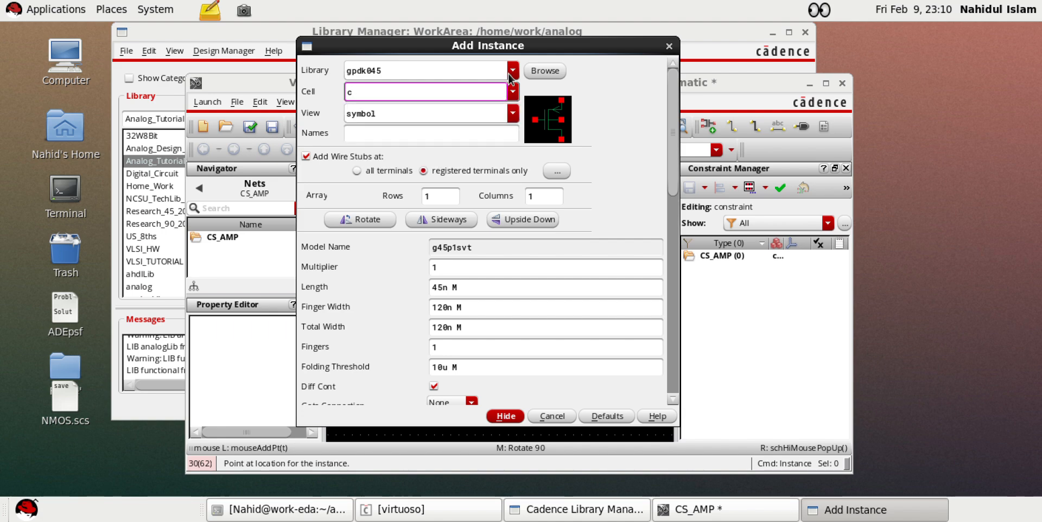
click(512, 70)
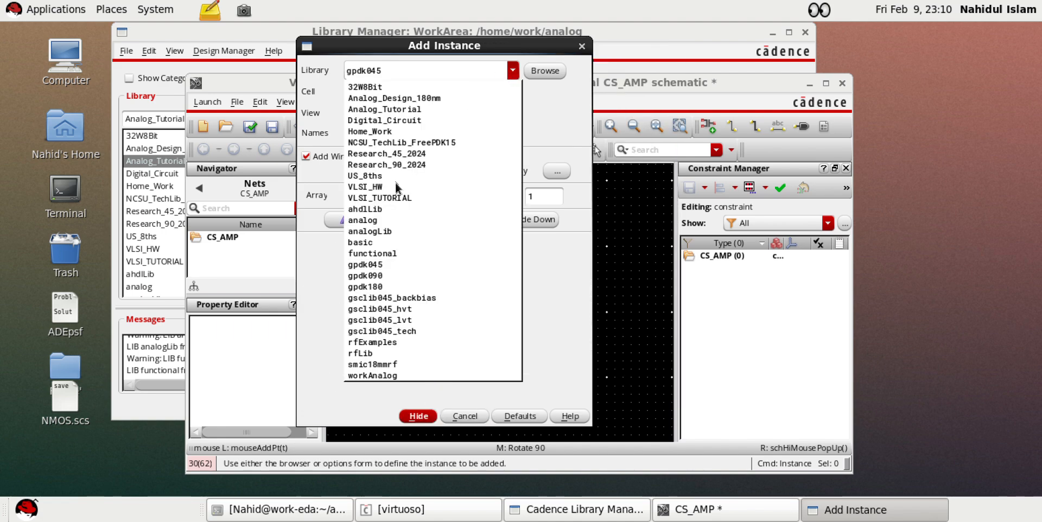
click(393, 232)
click(383, 96)
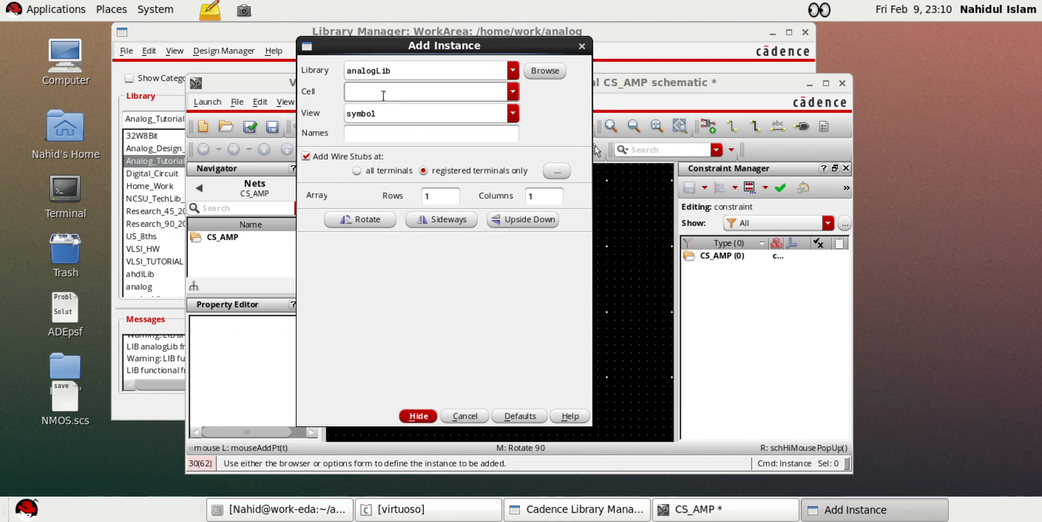
Choose the idc cell and place the current source on top of the copied NMOS's drain wire
text(c)
key(BackSpace)
key(BackSpace)
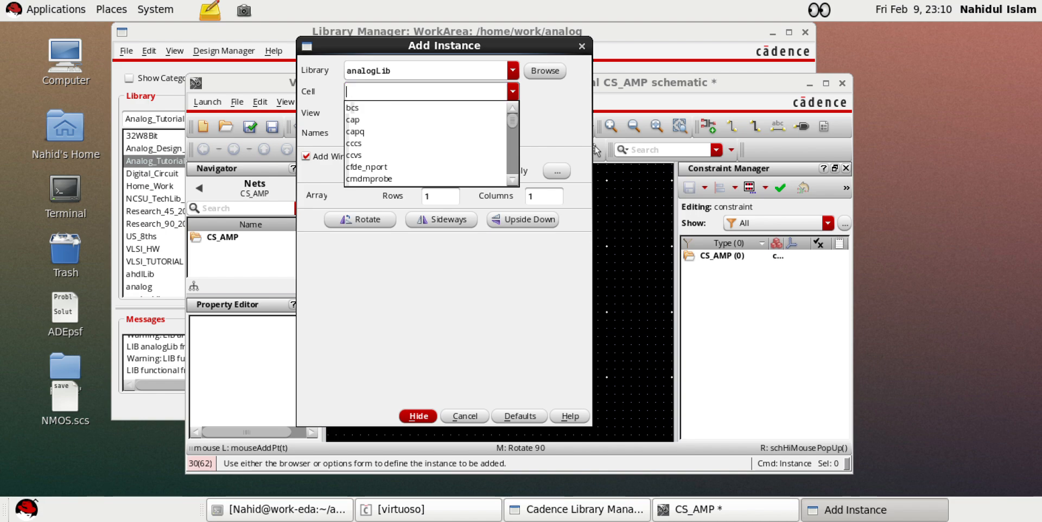
text(idc)
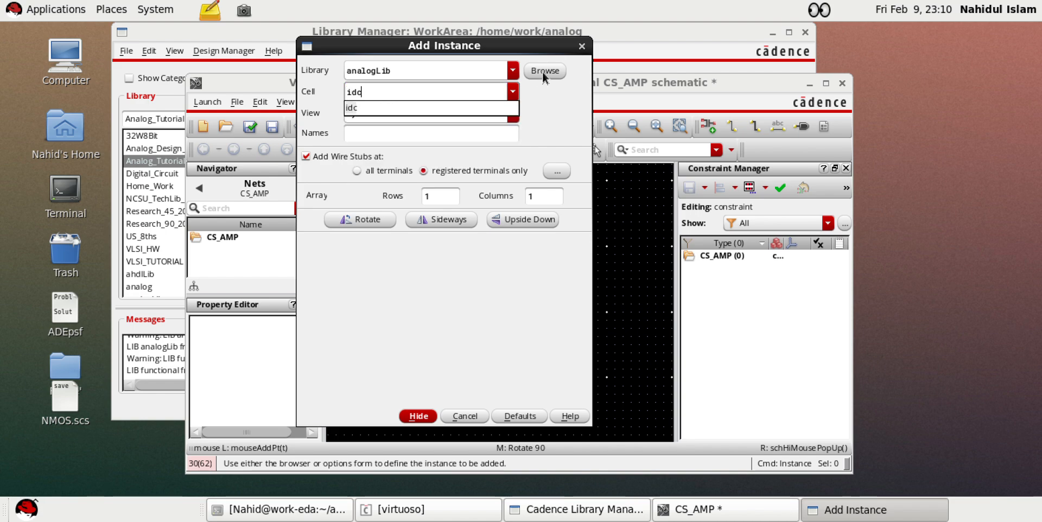
key(Return)
click(418, 417)
ctrl+scroll(382, 279, up, 3)
click(419, 209)
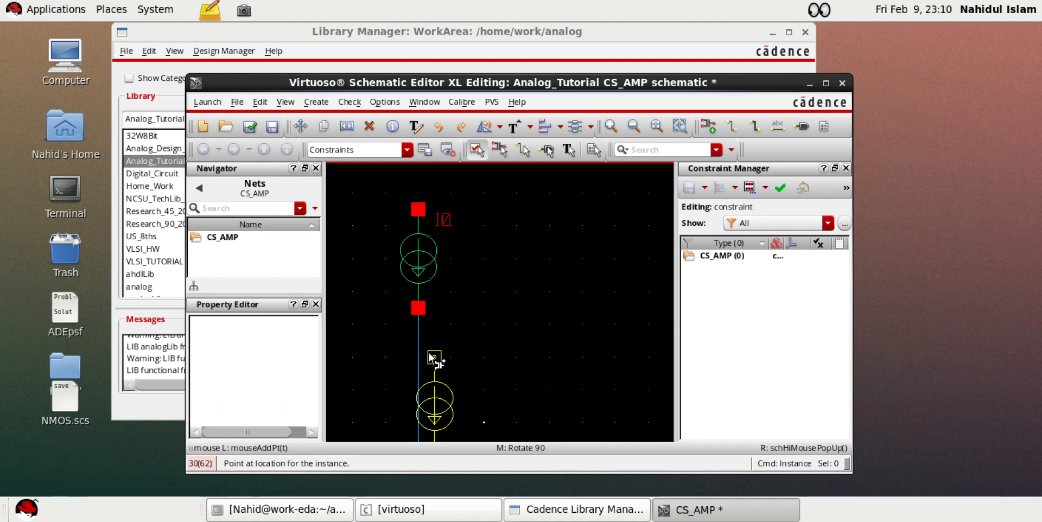
scroll(430, 354, down, 2)
key(Escape)
Wire the upper terminal of the current source to the end of the PMOS source wire
scroll(467, 271, up, 1)
scroll(454, 289, down, 1)
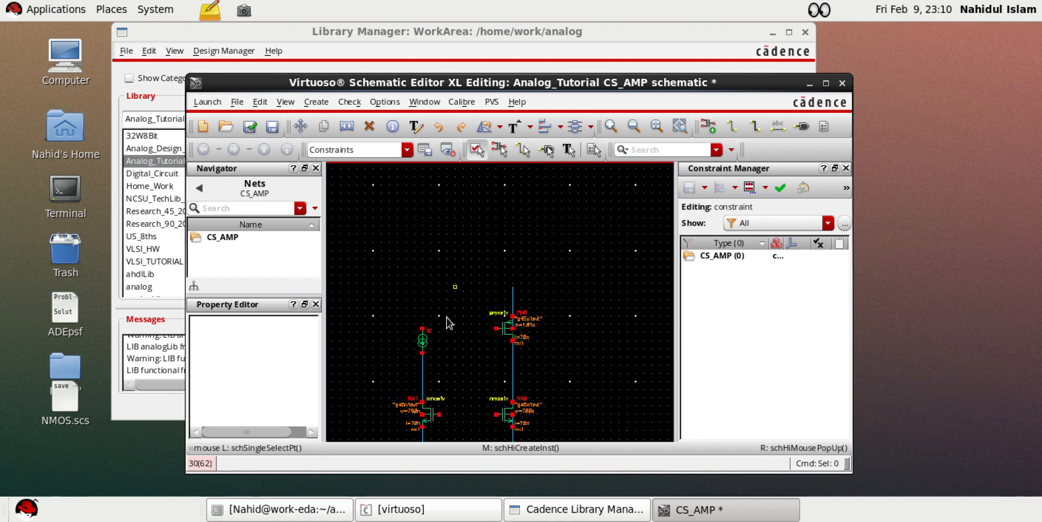
key(w)
click(422, 328)
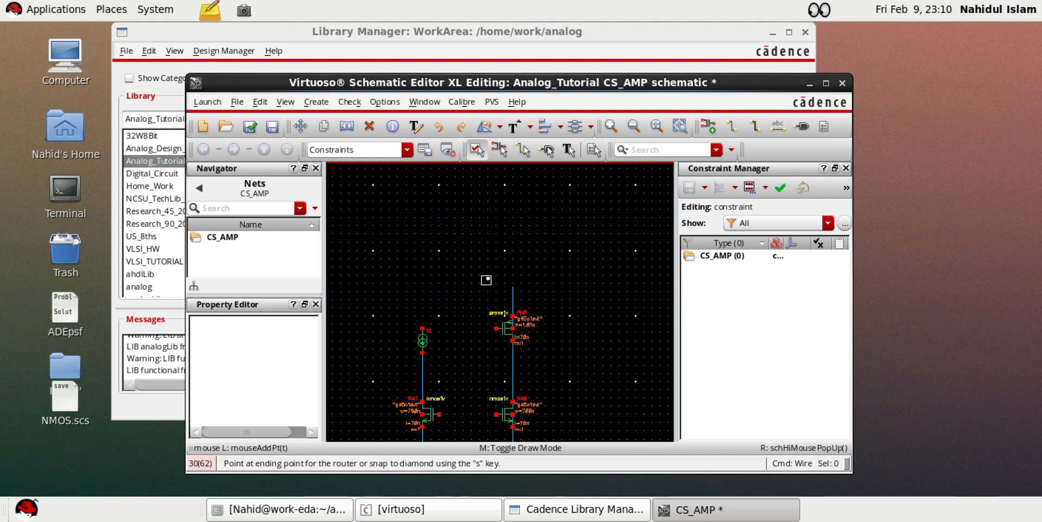
click(513, 289)
key(Escape)
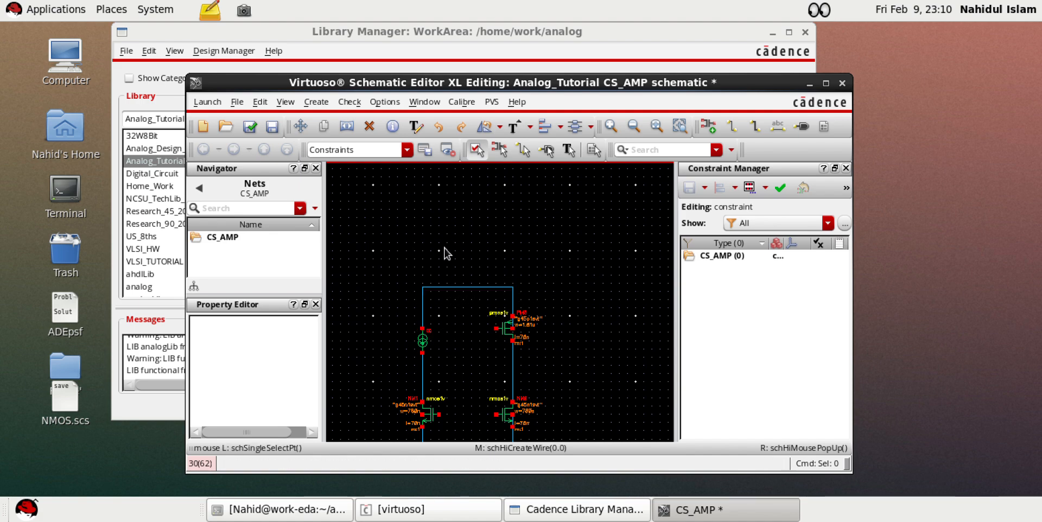
Draw a short horizontal wire stub from each NMOS gate toward the other, leaving a gap between them
scroll(446, 248, down, 1)
scroll(477, 319, up, 1)
scroll(400, 354, up, 1)
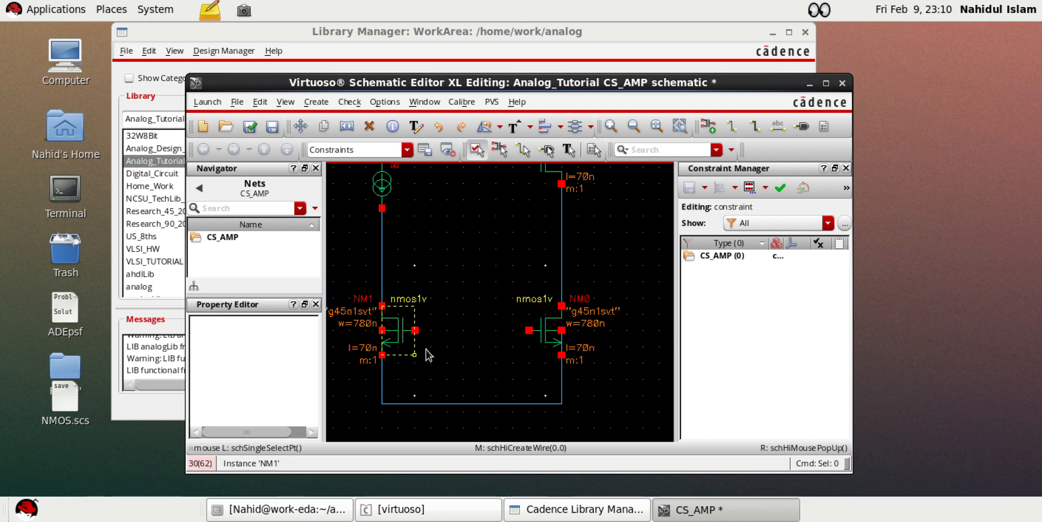
key(w)
click(416, 330)
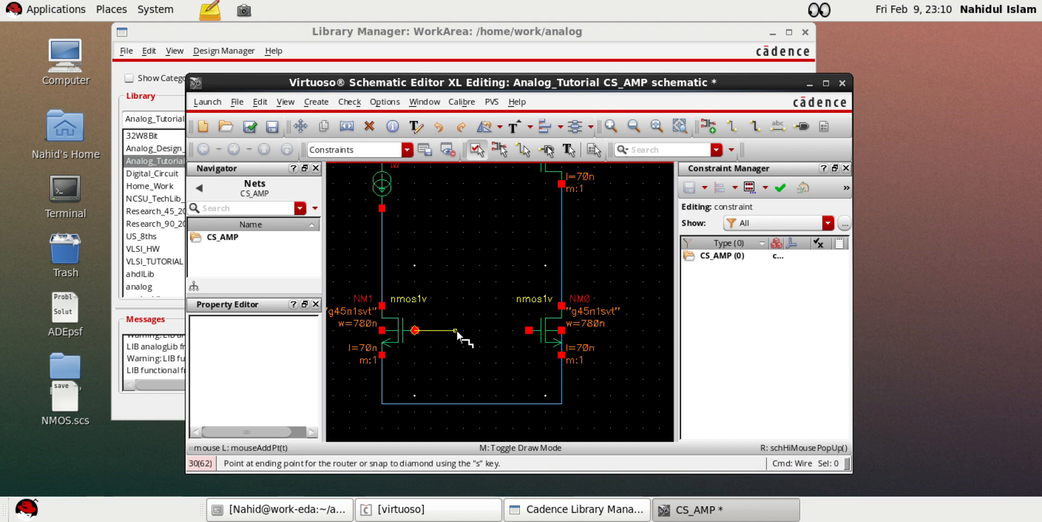
double_click(455, 330)
click(495, 330)
key(s)
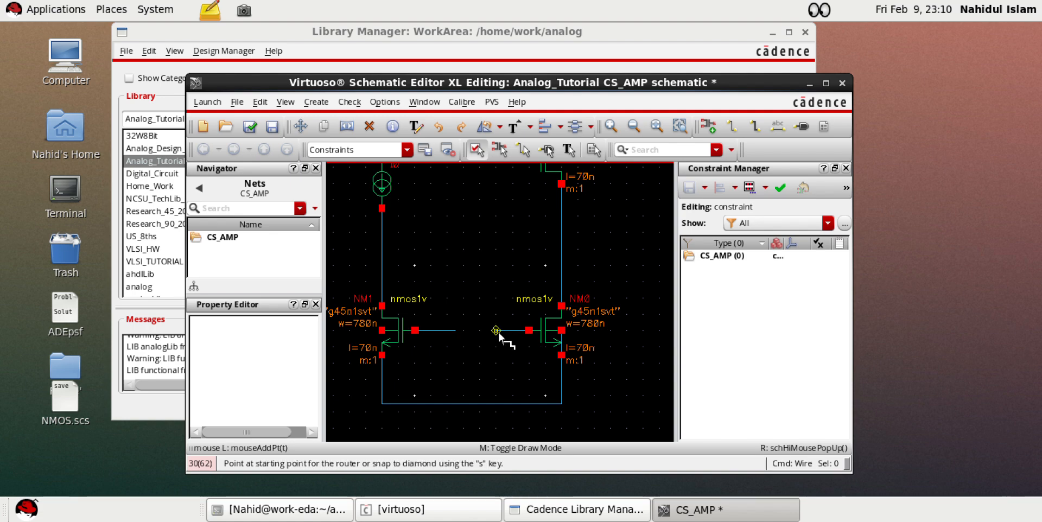
key(Escape)
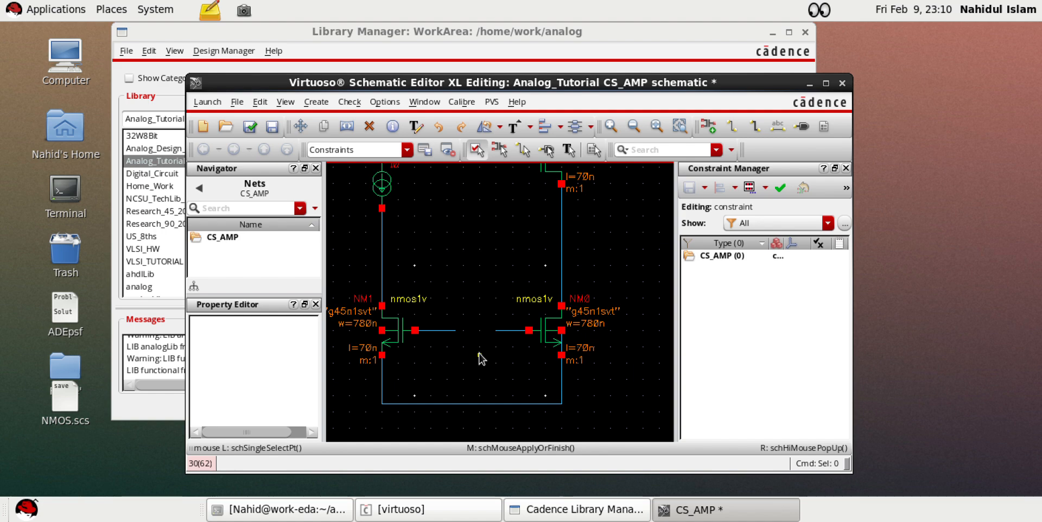
Add a vsin source from analogLib, rotate it to horizontal and place it between the two NMOS gate wires
key(i)
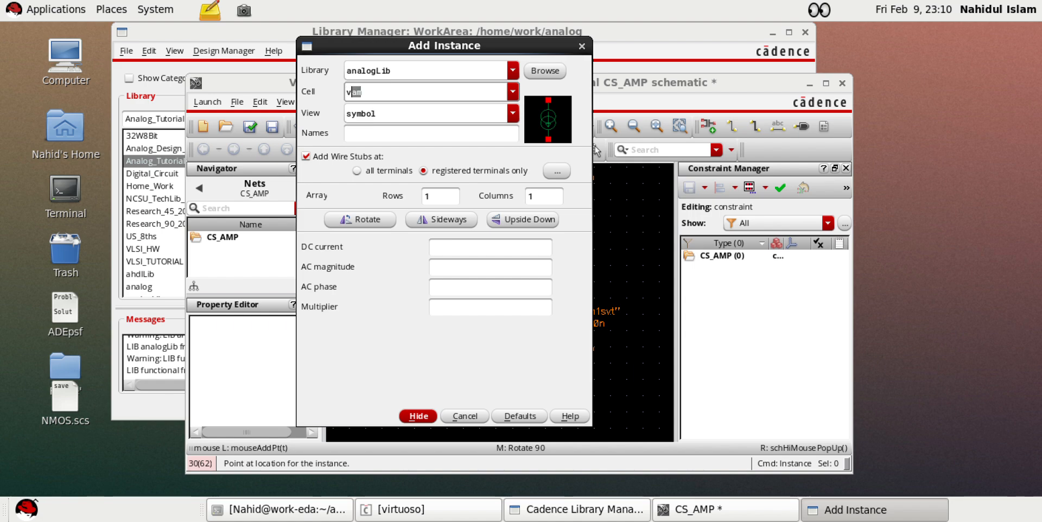
text(sin)
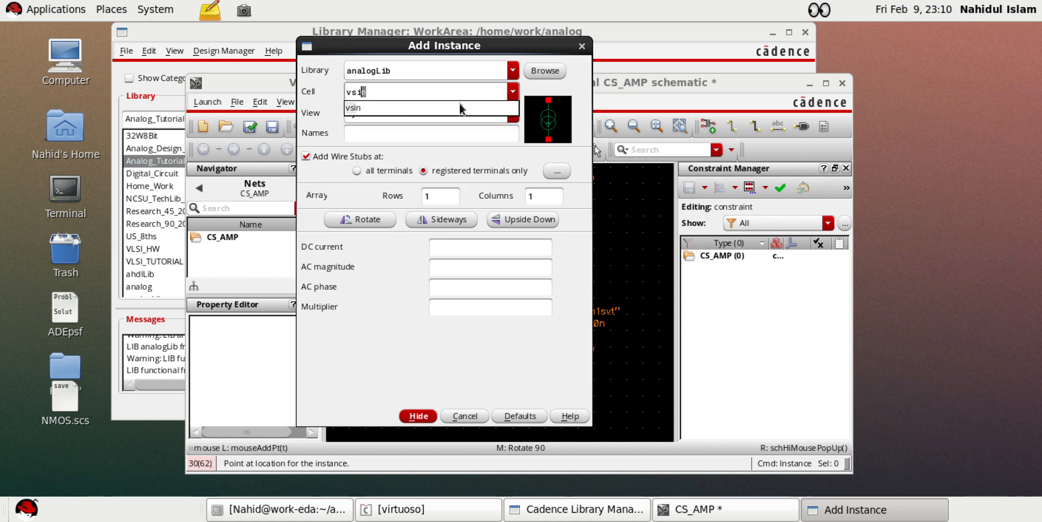
click(418, 109)
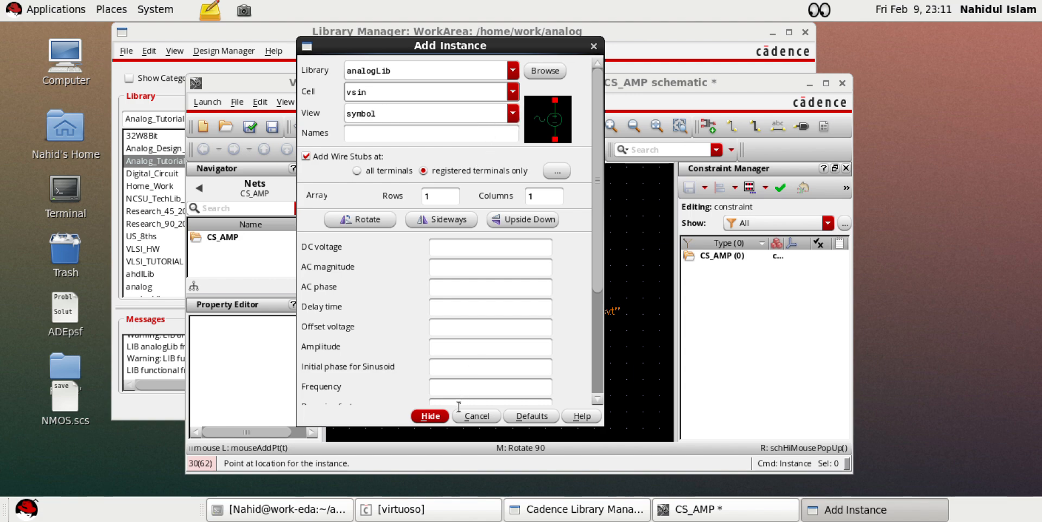
click(430, 416)
middle_click(481, 337)
click(453, 333)
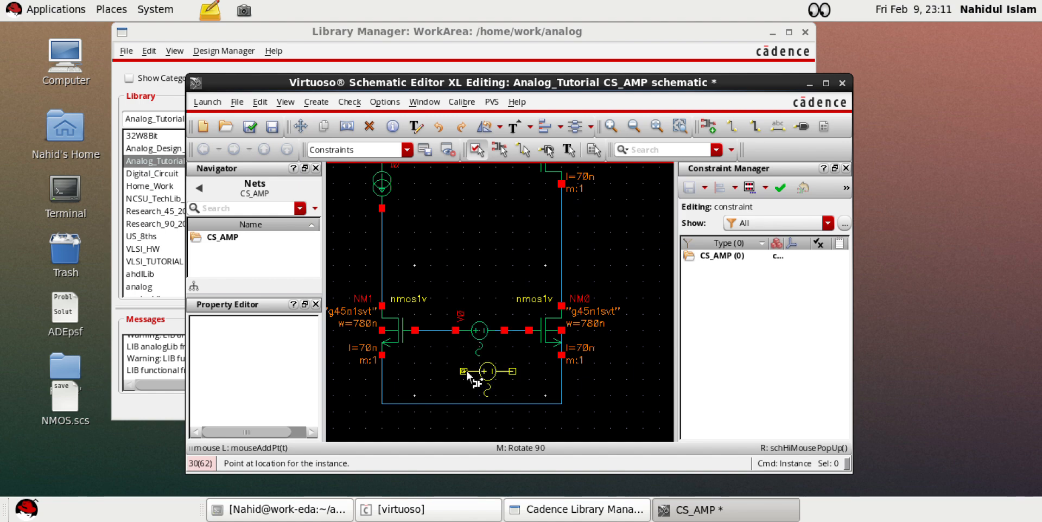
key(Escape)
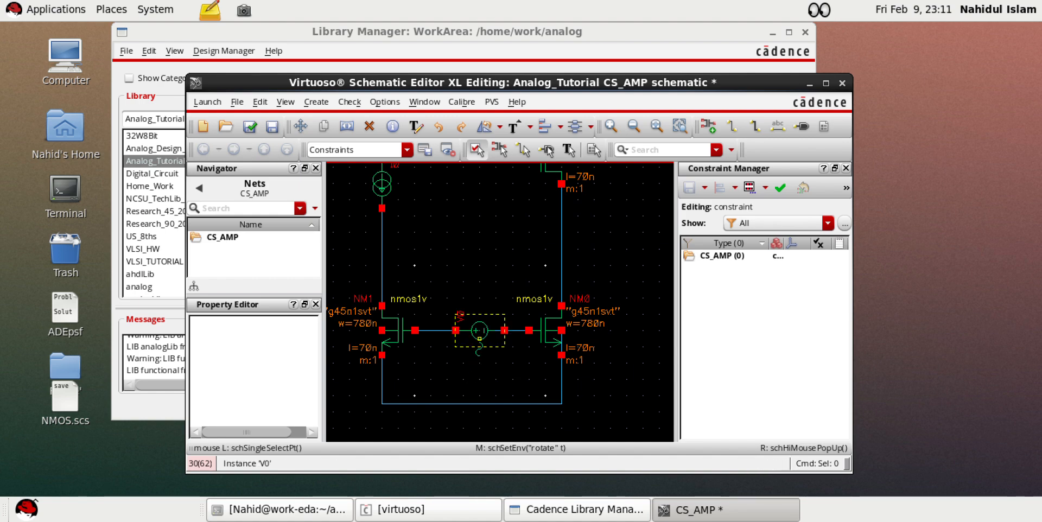
click(478, 336)
mouse_move(478, 336)
mouse_down()
mouse_move(479, 385)
mouse_move(480, 325)
mouse_up()
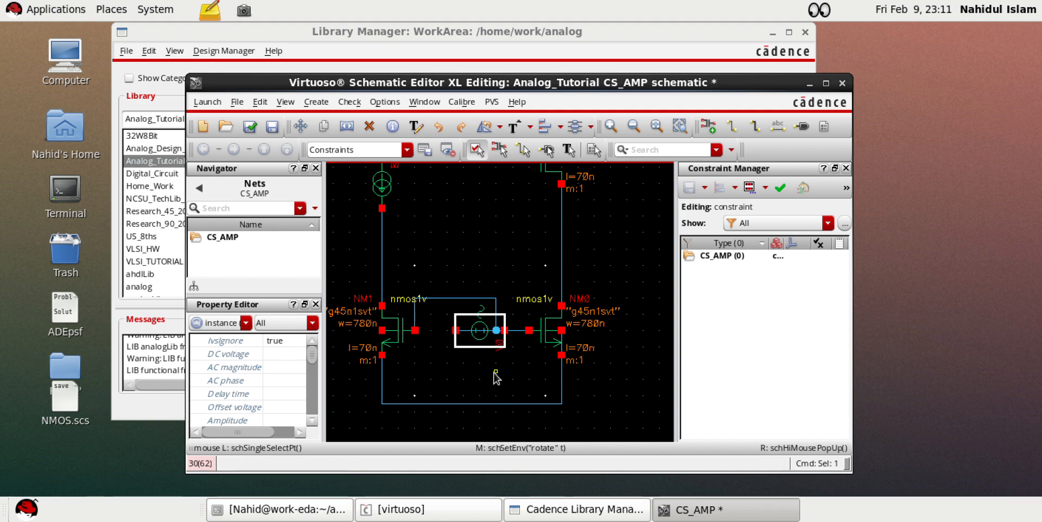
key(Escape)
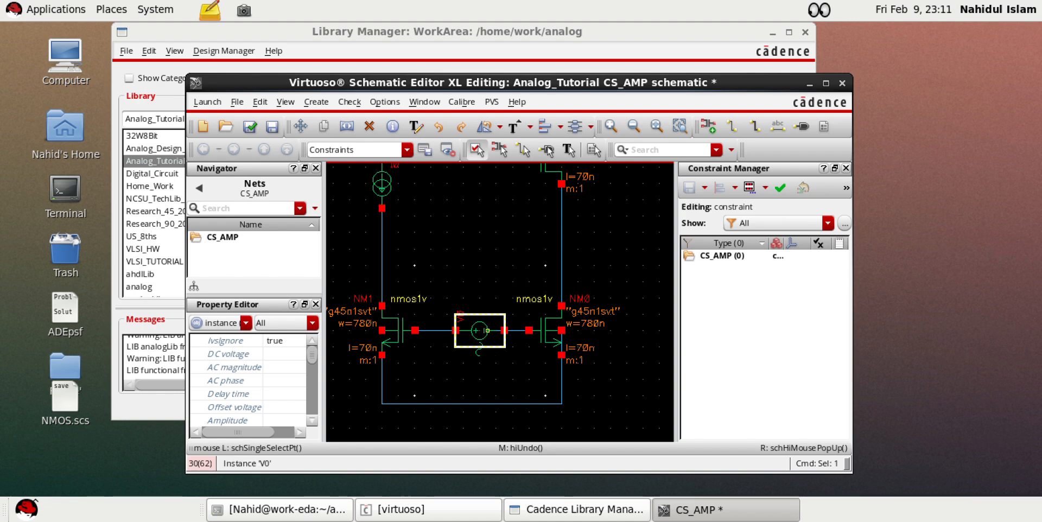
key(m)
click(487, 331)
key(Escape)
Copy the vsin source to the empty space just above it and delete the original between the NMOS gates
key(c)
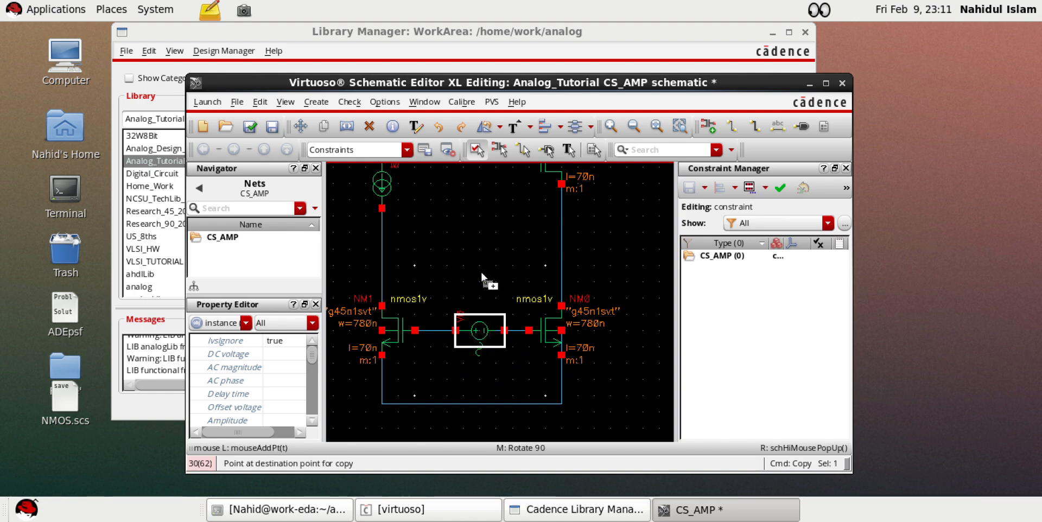
click(484, 281)
click(488, 324)
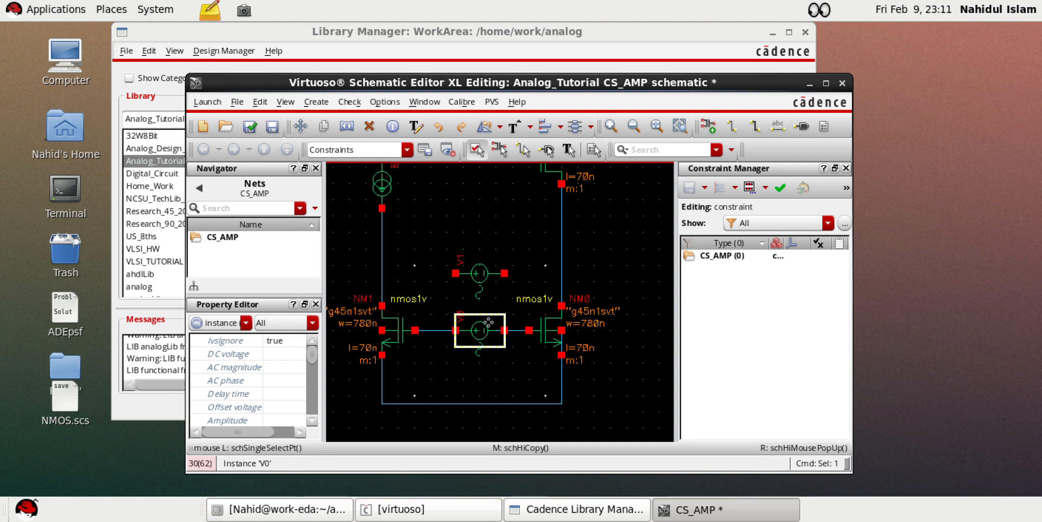
key(Delete)
Rotate the copied vsin source by 180 degrees and move it into the gap between the two NMOS gate wires
click(479, 278)
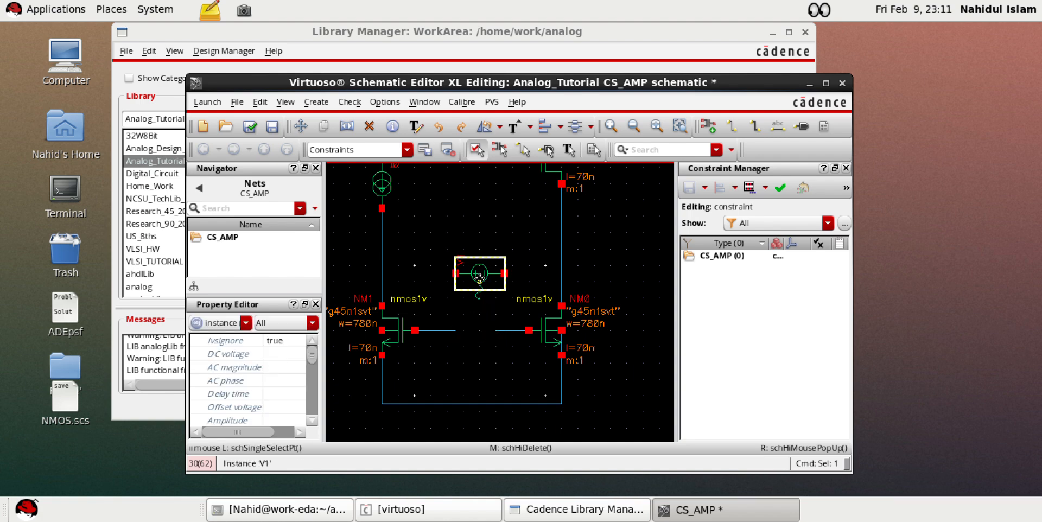
key(s)
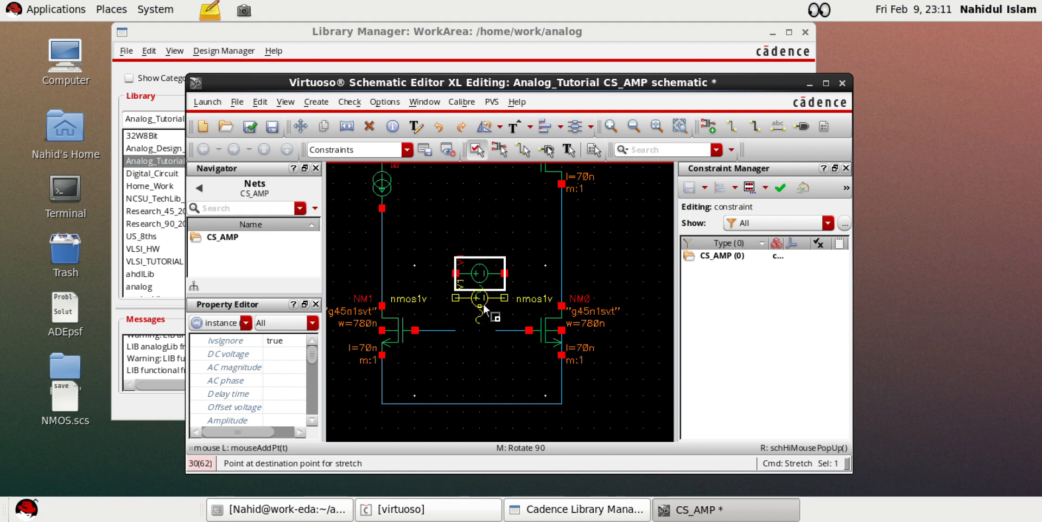
key(r)
key(r)
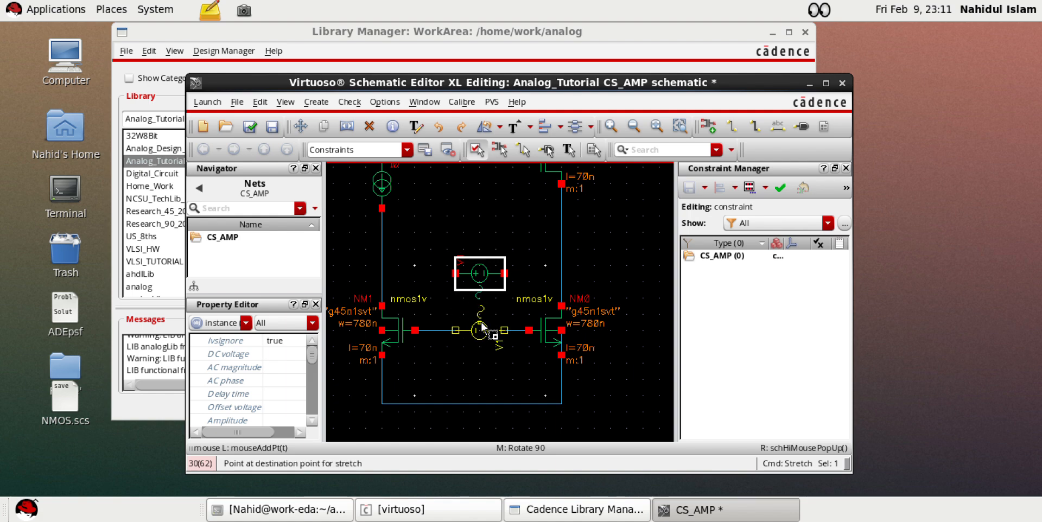
click(482, 323)
click(479, 378)
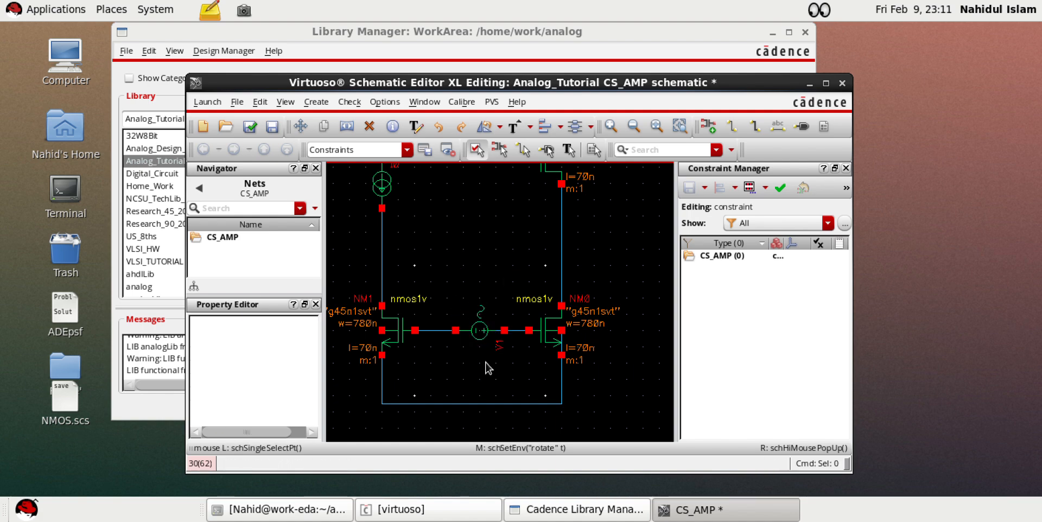
Look up Id in the Excel design sheet, set the idc source's DC current to 125.6 uA, and save the schematic
scroll(480, 278, down, 1)
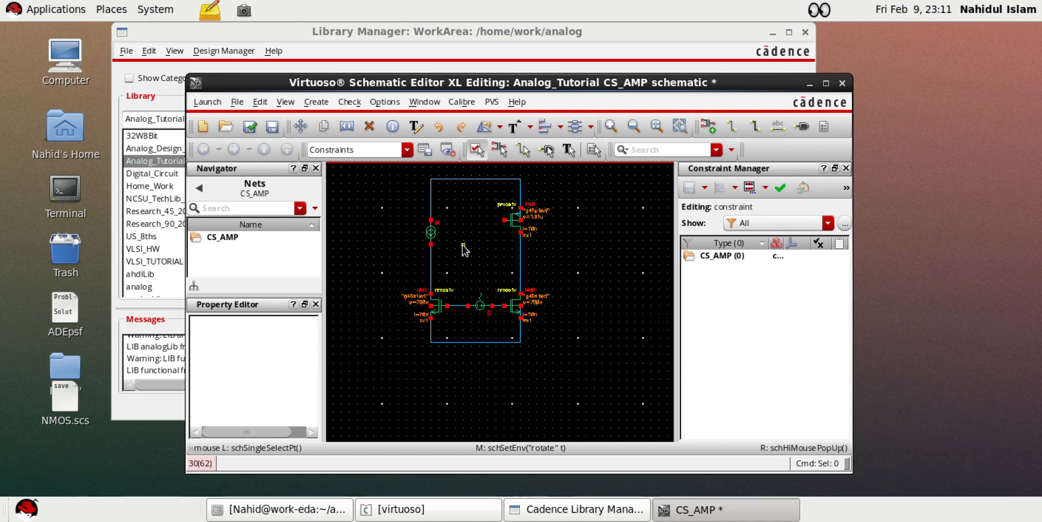
click(433, 231)
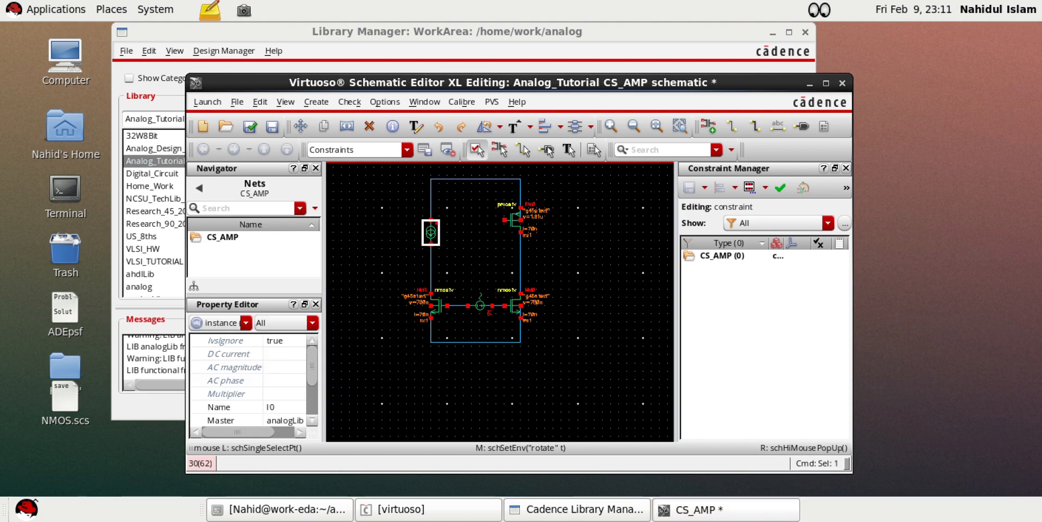
key(alt+Tab)
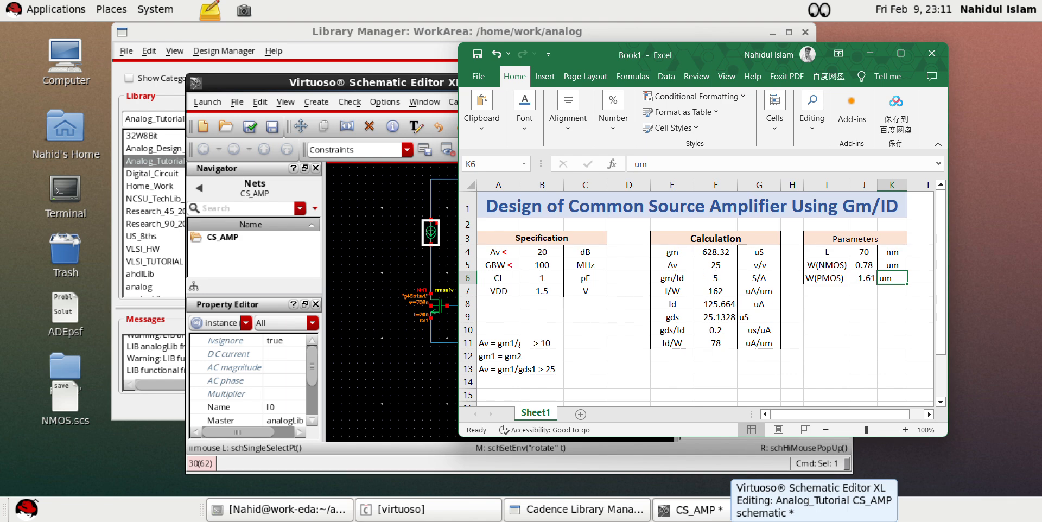
key(alt+Tab)
key(alt+Tab)
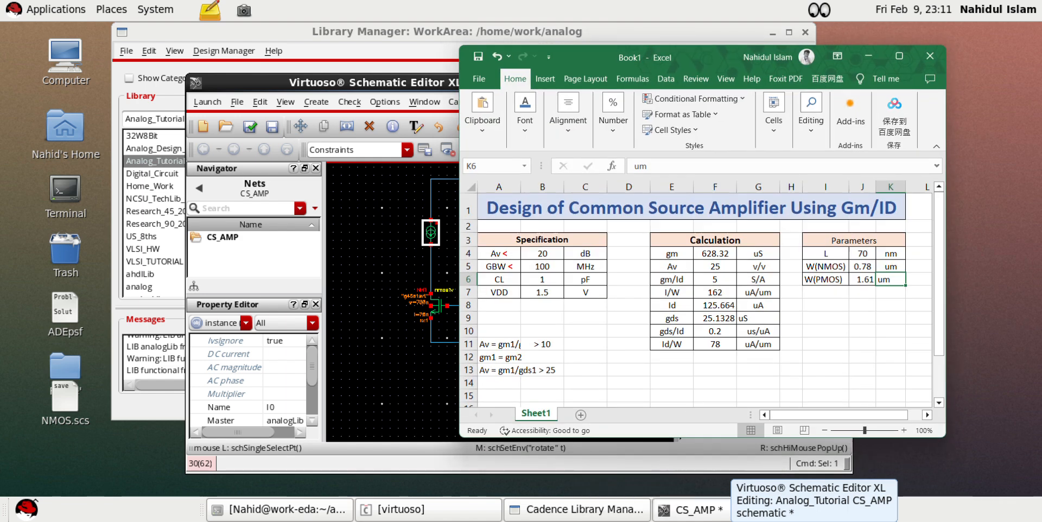
key(alt+Tab)
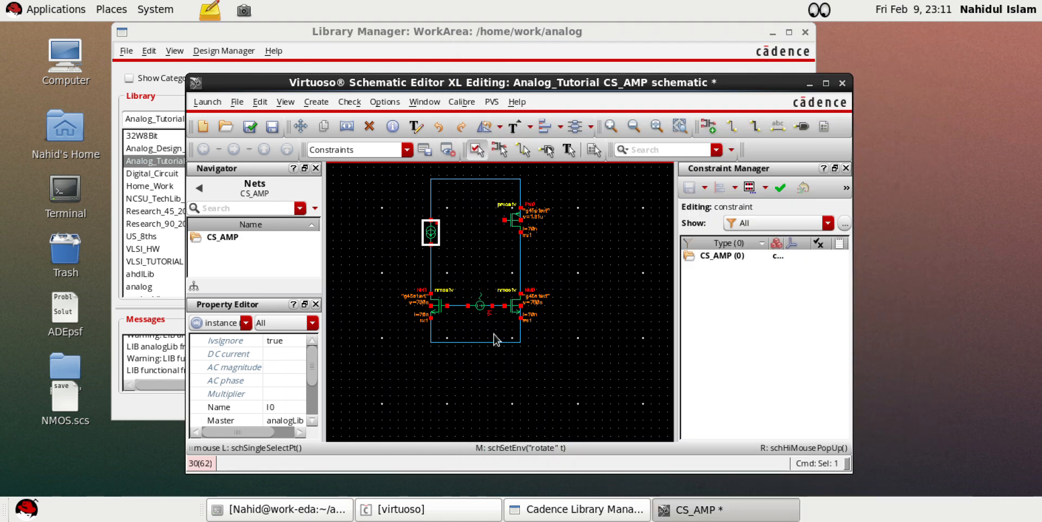
key(q)
click(453, 330)
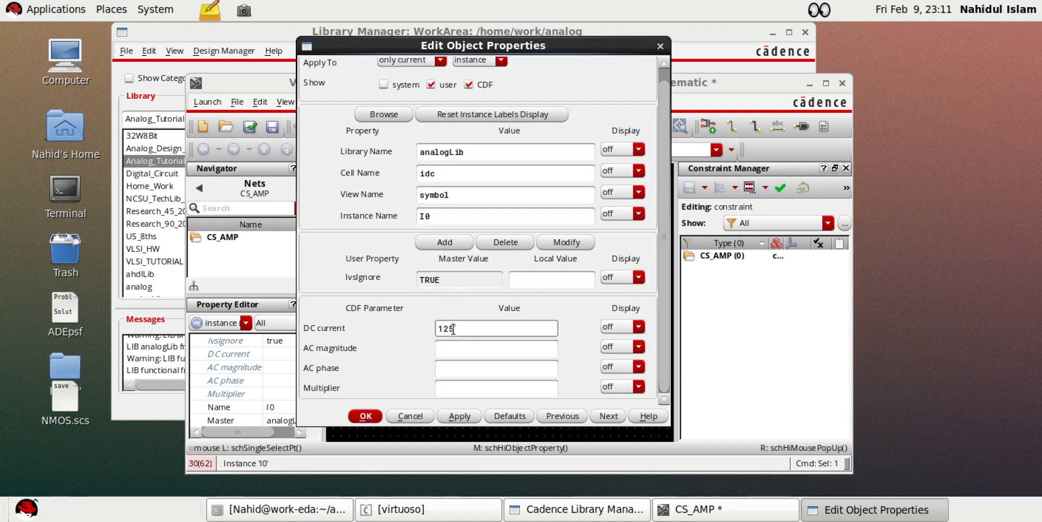
text(125.6)
click(459, 416)
click(365, 416)
click(543, 380)
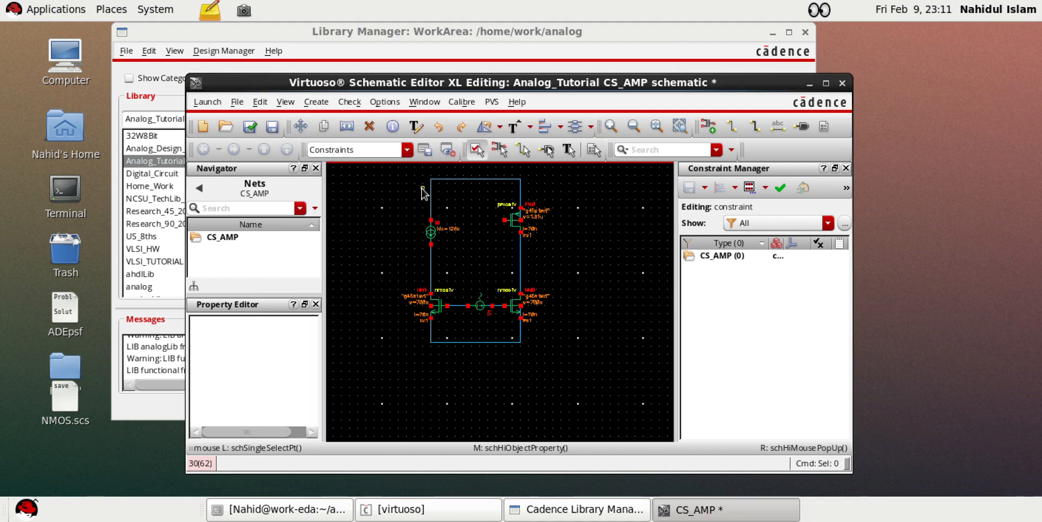
click(272, 127)
Draw a short horizontal output wire outward from the wire joining the PMOS and NMOS drains
scroll(477, 260, down, 1)
scroll(477, 259, up, 1)
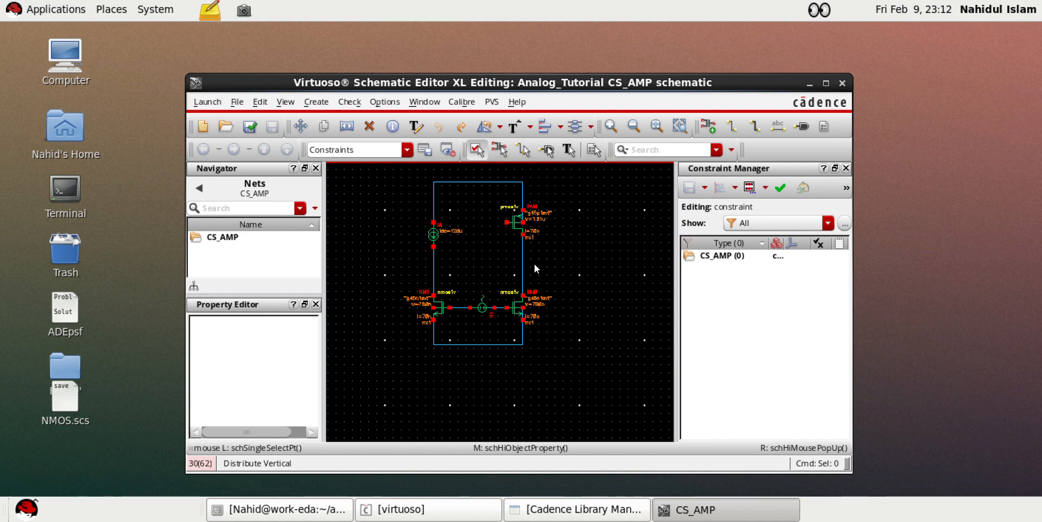
scroll(555, 264, down, 1)
scroll(555, 264, up, 2)
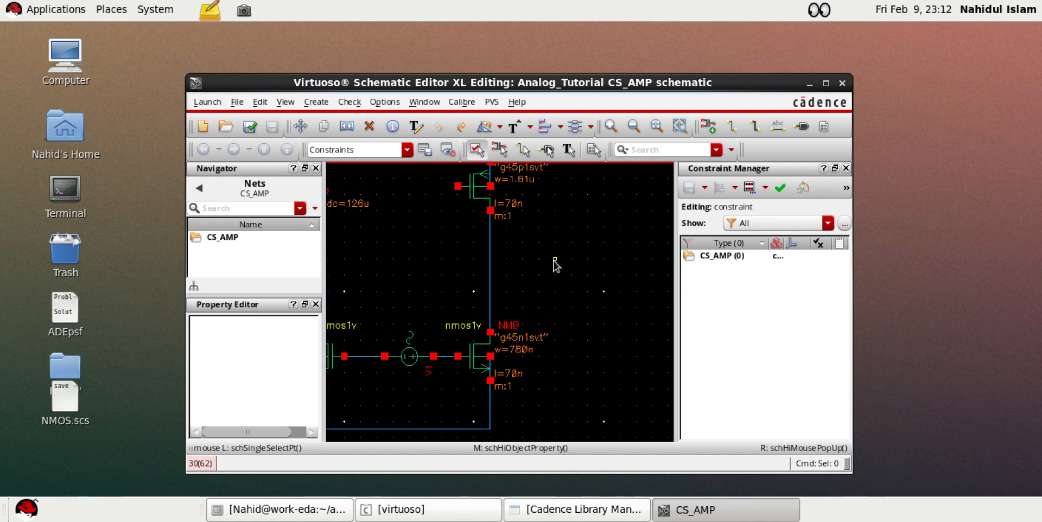
key(w)
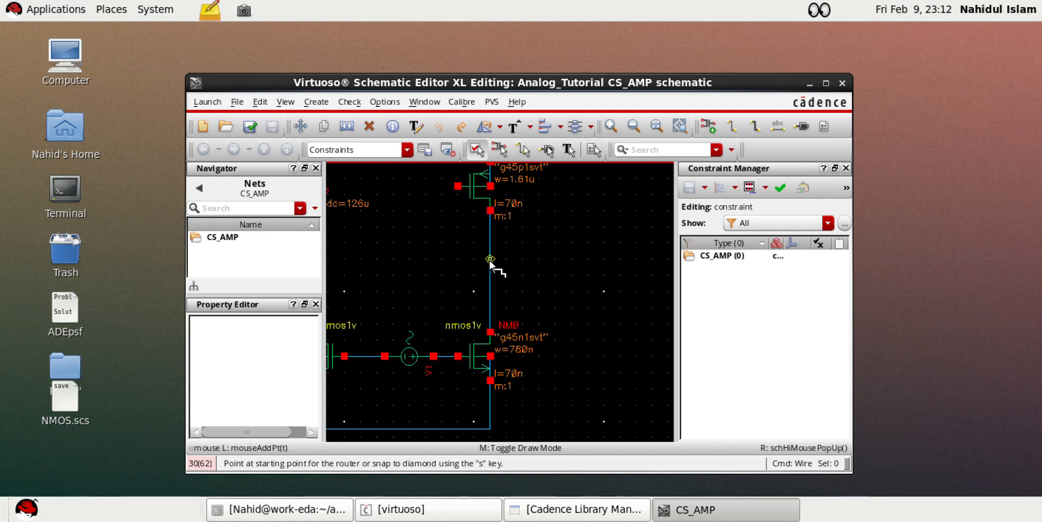
click(490, 266)
click(571, 268)
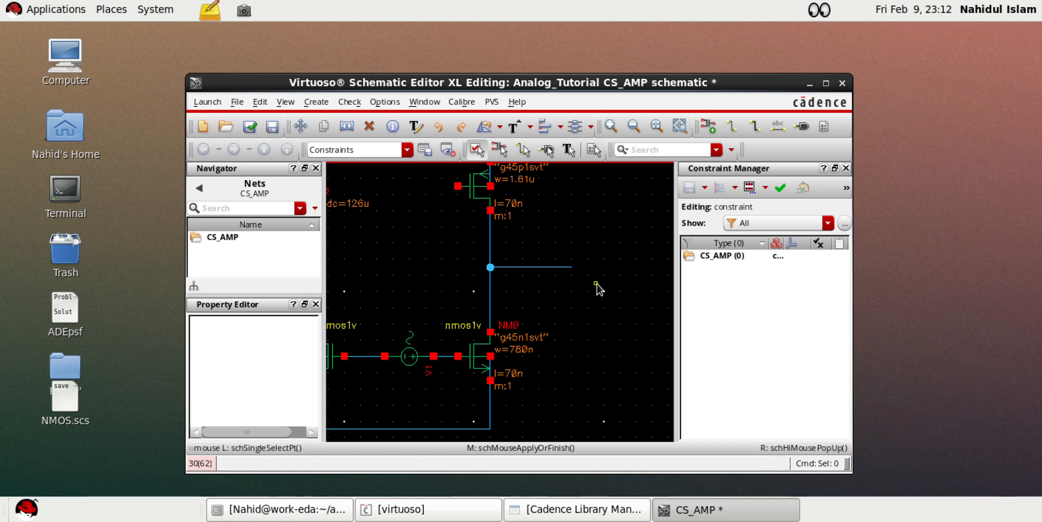
Add a cap instance from analogLib with 1p F capacitance and place it below the end of the output wire
key(i)
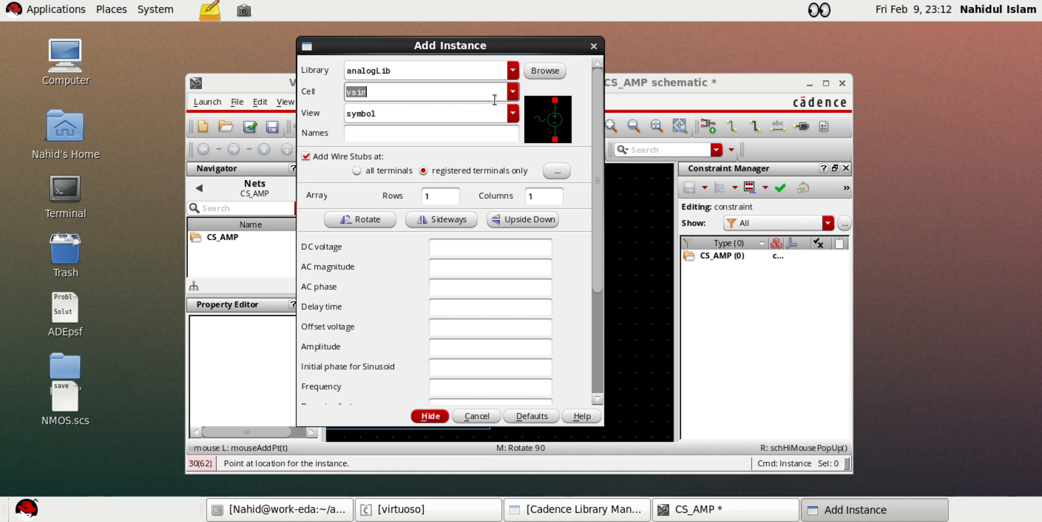
text(v)
key(BackSpace)
key(BackSpace)
text(cap)
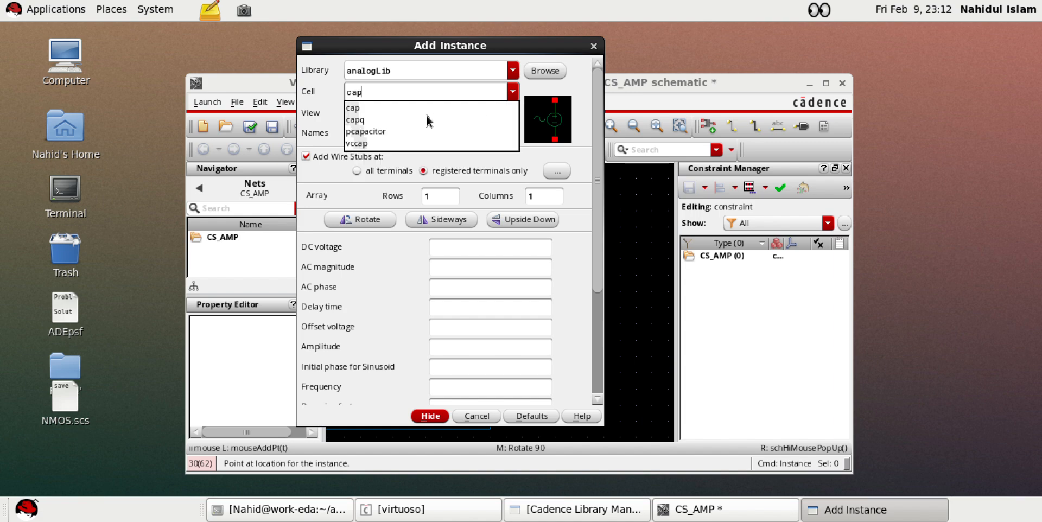
click(440, 108)
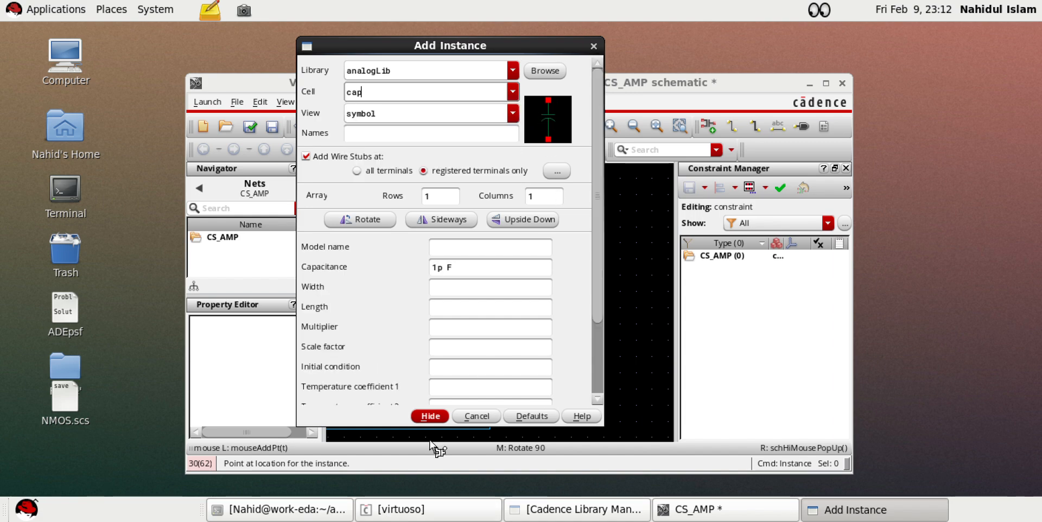
click(430, 416)
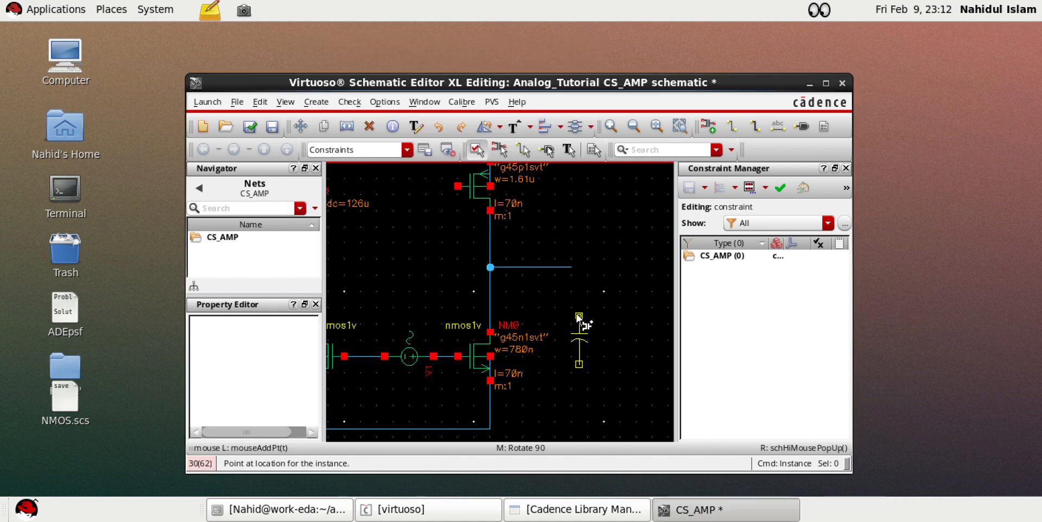
click(578, 316)
key(Escape)
Wire the capacitor's upper terminal to the output wire and its lower terminal to the common NMOS source wire
key(w)
click(579, 315)
click(570, 268)
scroll(531, 308, down, 3)
scroll(545, 340, up, 3)
click(526, 201)
click(438, 266)
scroll(483, 314, down, 1)
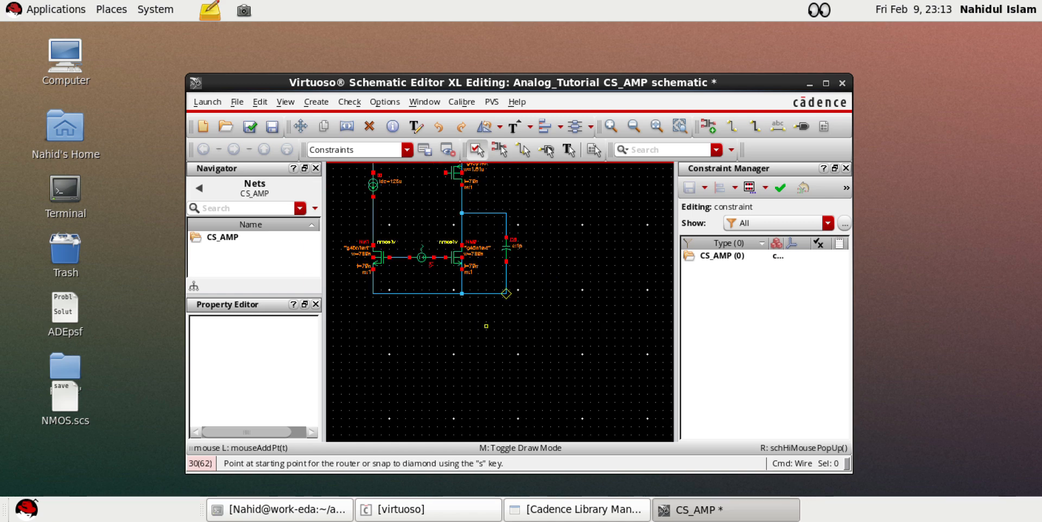
key(Escape)
Wire the bias NMOS's drain to its gate wire to diode-connect the transistor
key(f)
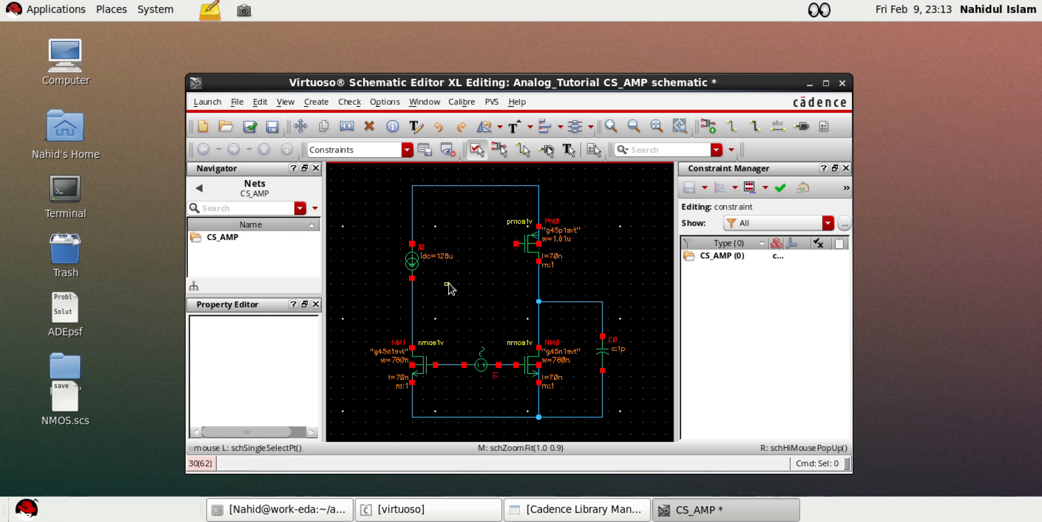
key(w)
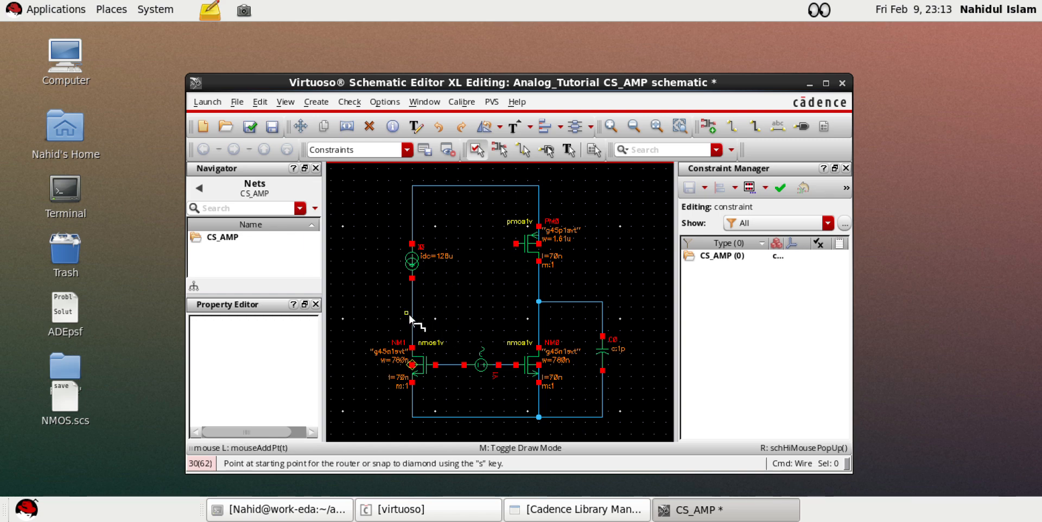
click(412, 307)
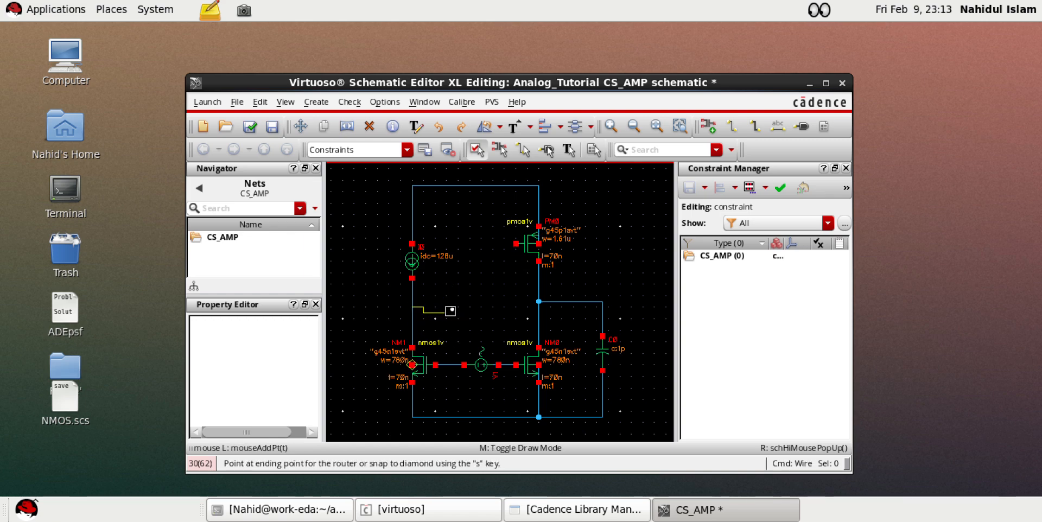
key(Escape)
key(w)
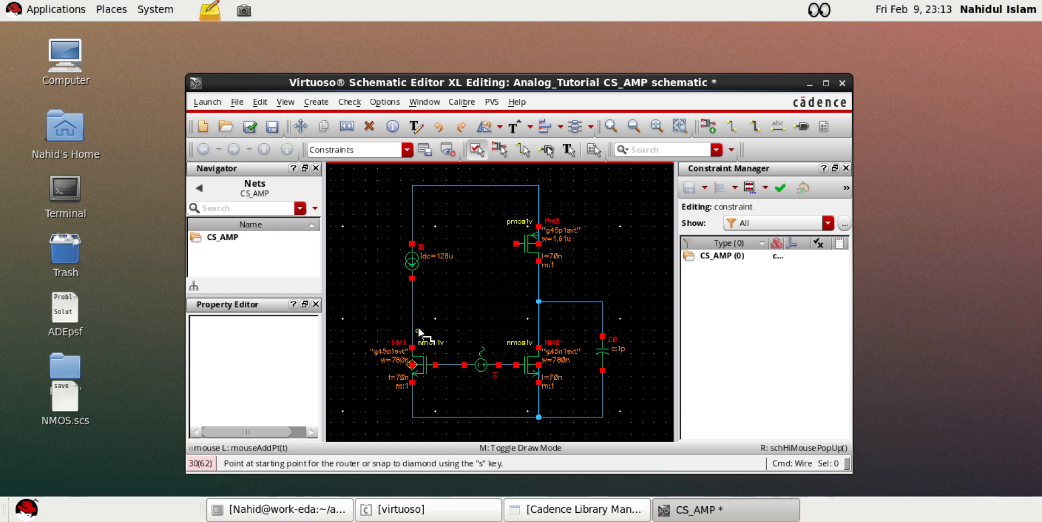
click(413, 325)
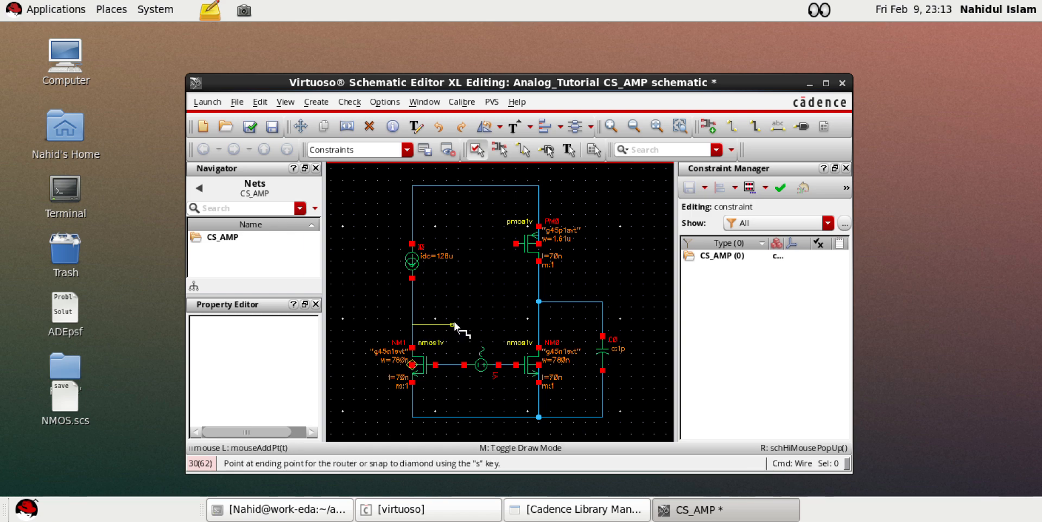
click(452, 365)
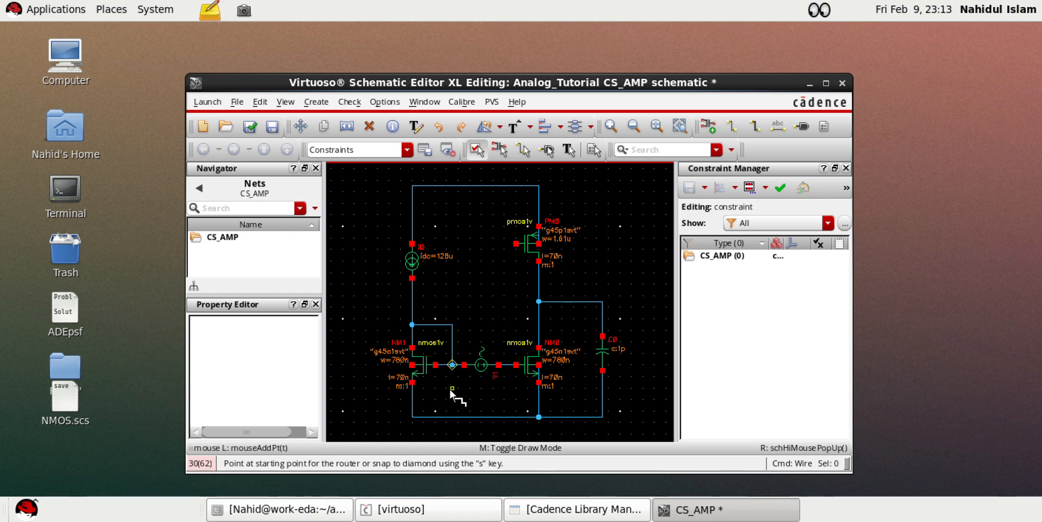
key(Escape)
key(w)
click(412, 365)
key(Escape)
key(Escape)
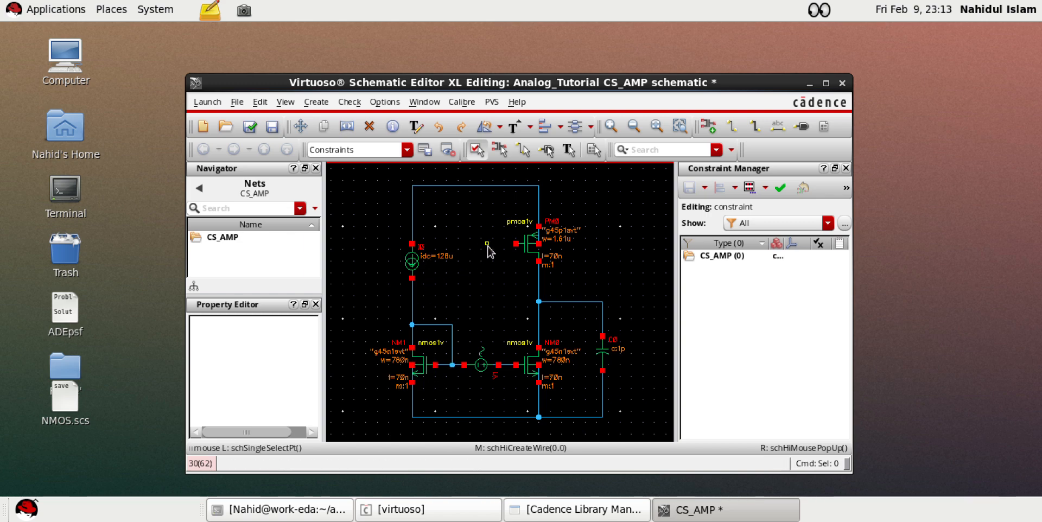
Copy the PMOS, mirror the copy sideways, and place it on the outer side of the idc current source
click(526, 242)
key(c)
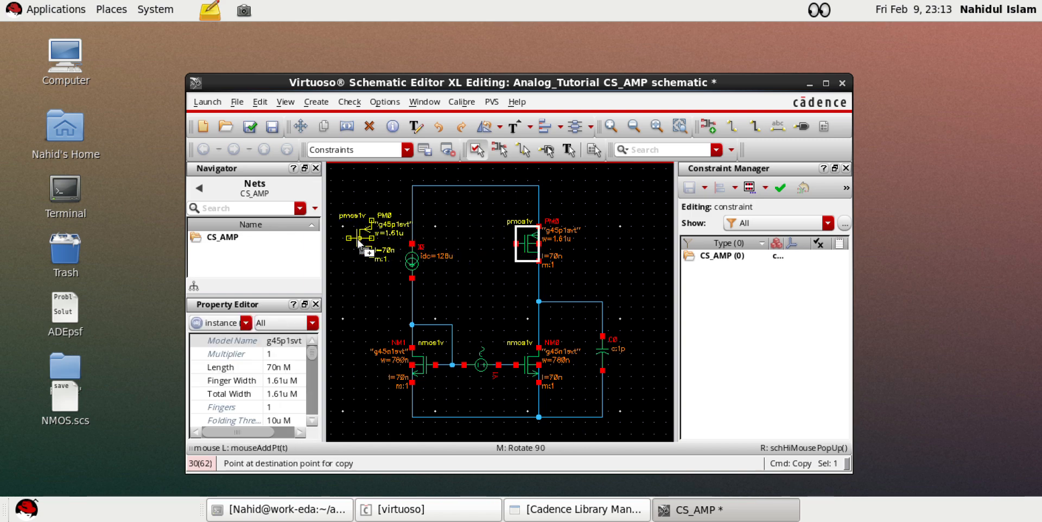
key(F3)
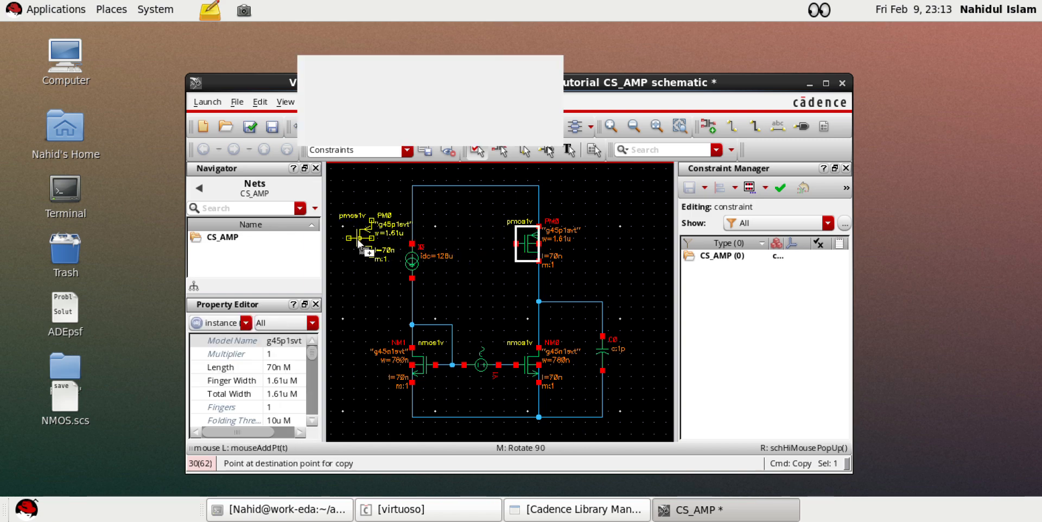
click(418, 118)
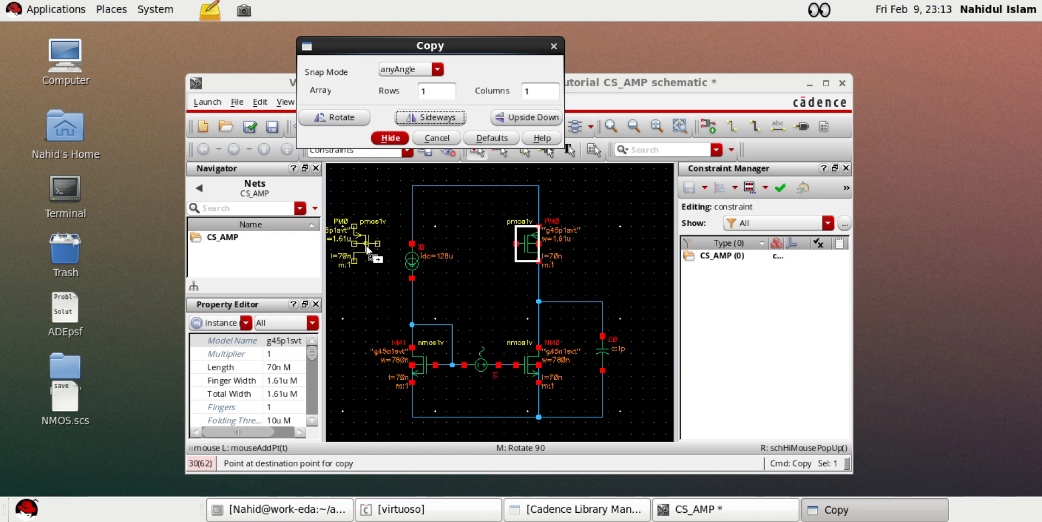
click(367, 248)
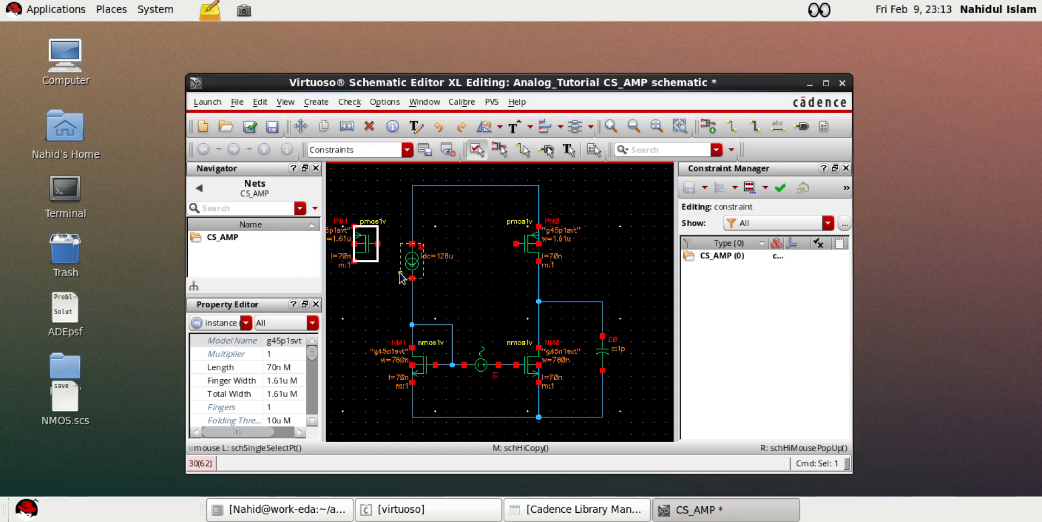
Copy the bias NMOS and place the copy beside it, below the mirrored PMOS
click(378, 285)
key(f)
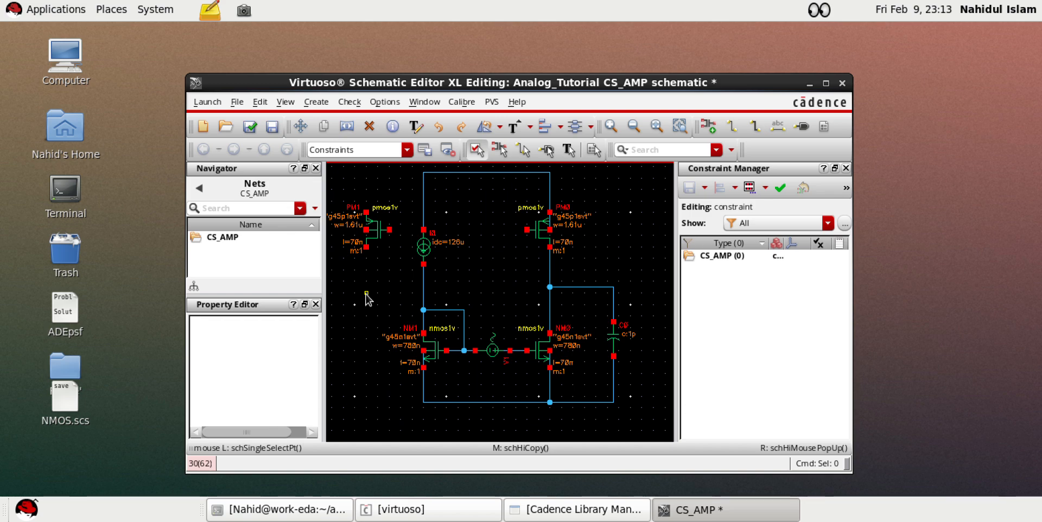
click(435, 356)
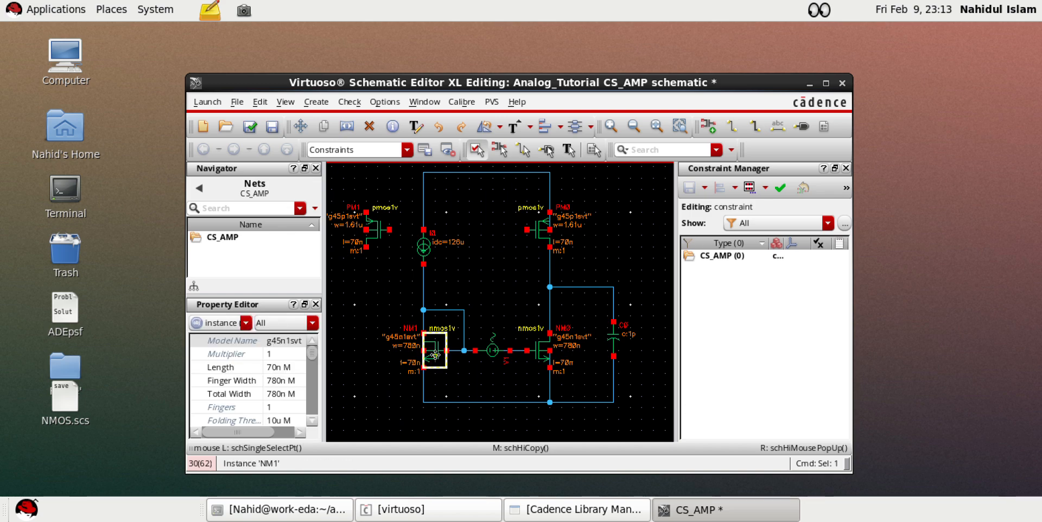
key(c)
click(435, 355)
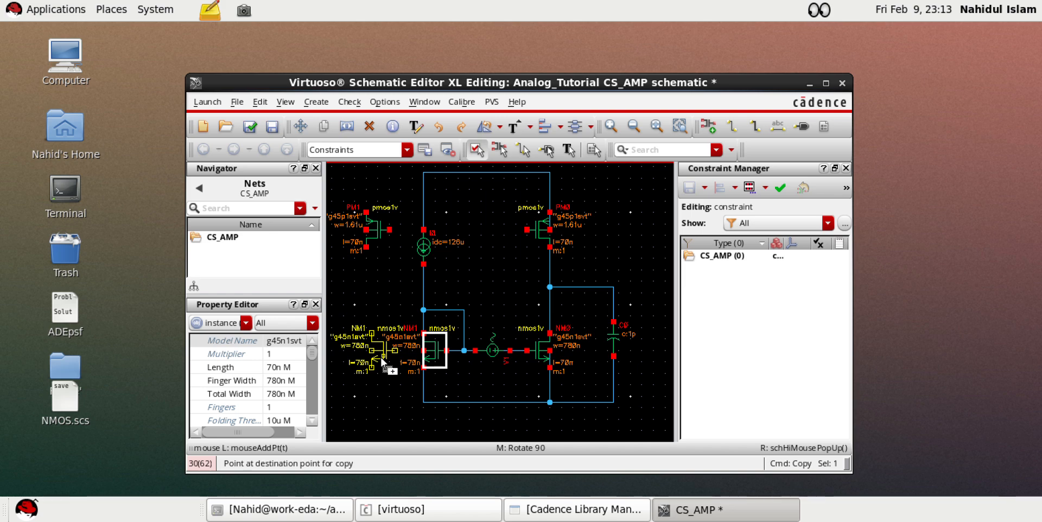
click(382, 363)
Align the copied PMOS and NMOS in one column and shift the pair farther from the current source
drag(344, 172, 394, 408)
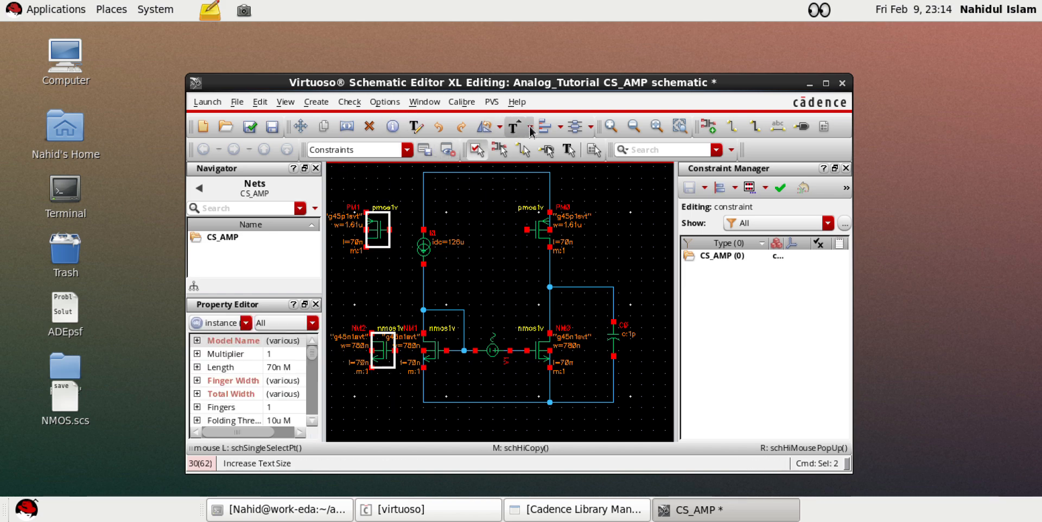
click(540, 130)
drag(377, 224, 354, 225)
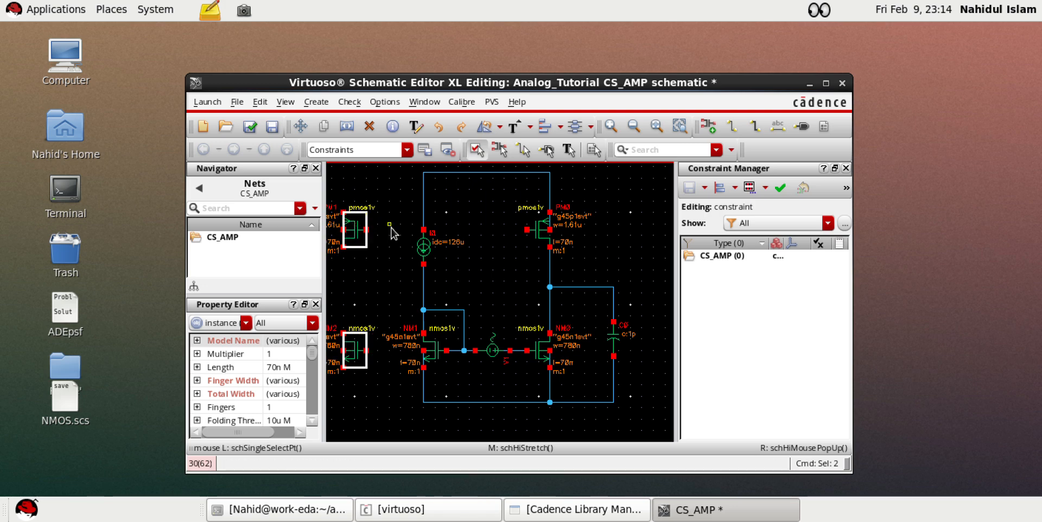
ctrl+scroll(395, 235, down, 2)
ctrl+scroll(358, 260, up, 2)
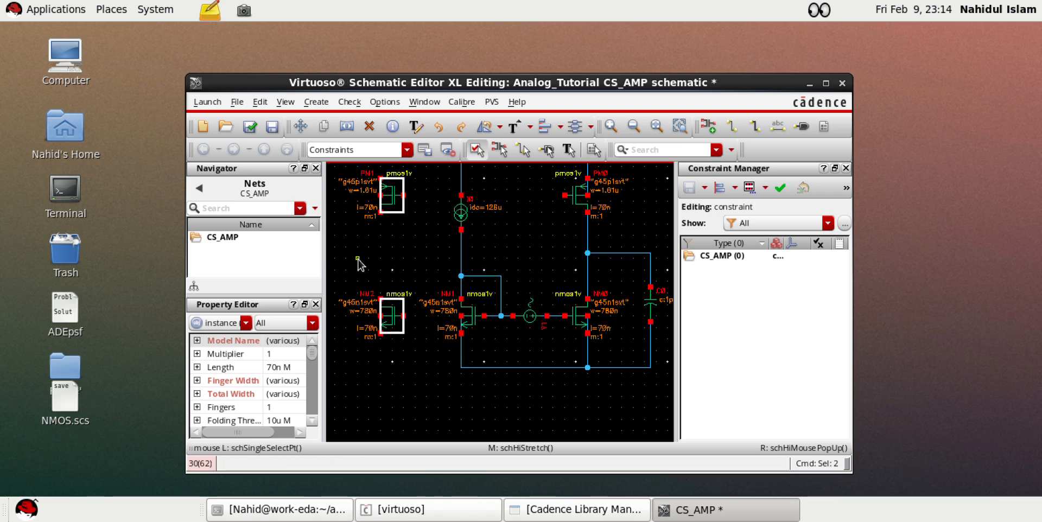
click(389, 272)
ctrl+scroll(400, 249, down, 2)
ctrl+scroll(405, 195, up, 2)
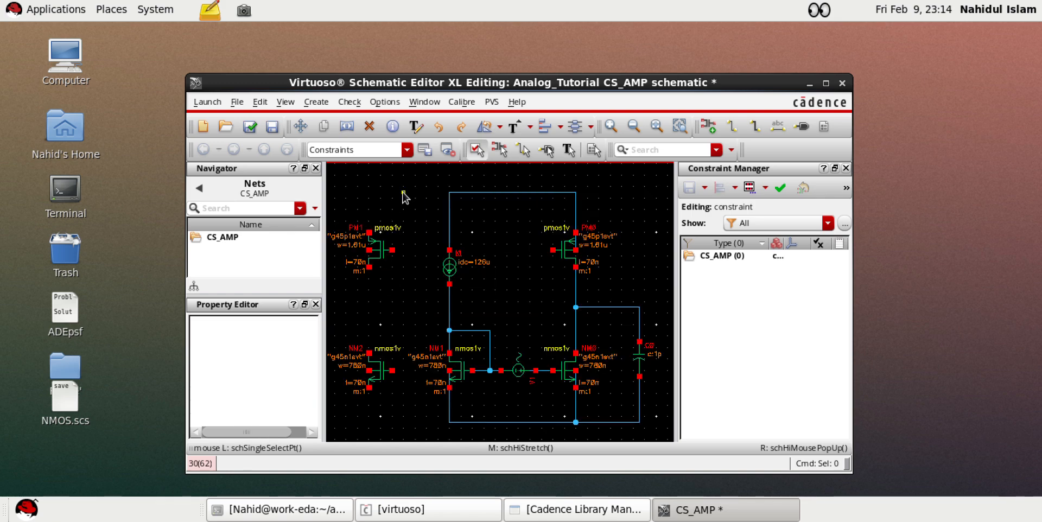
Wire the copied PMOS and NMOS in series between the top supply wire and the common NMOS source wire
key(w)
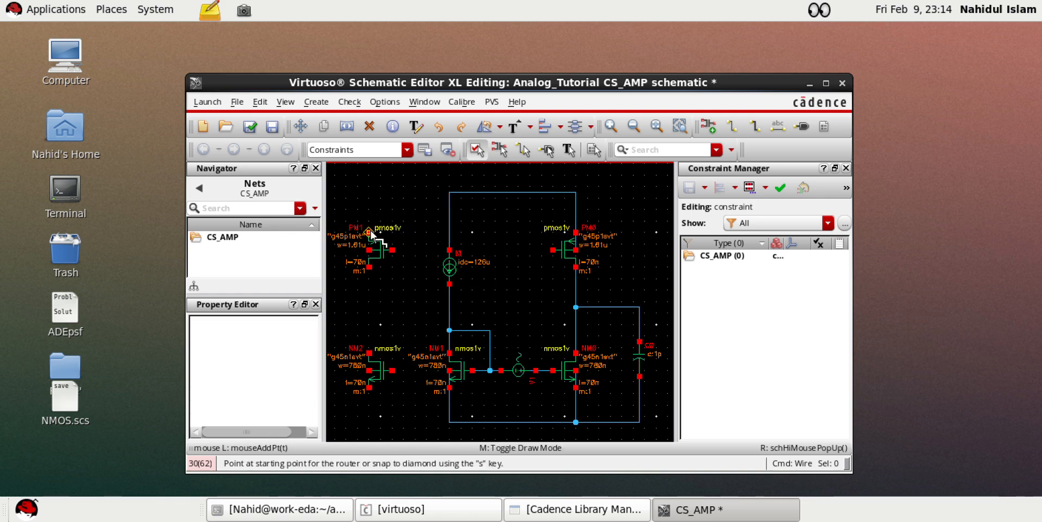
click(369, 233)
click(449, 193)
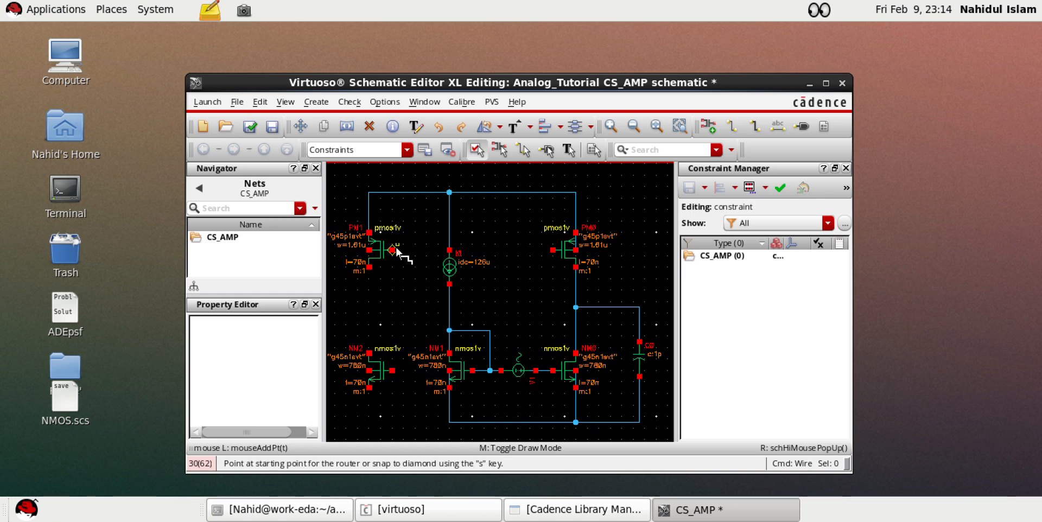
click(370, 266)
click(371, 353)
click(369, 387)
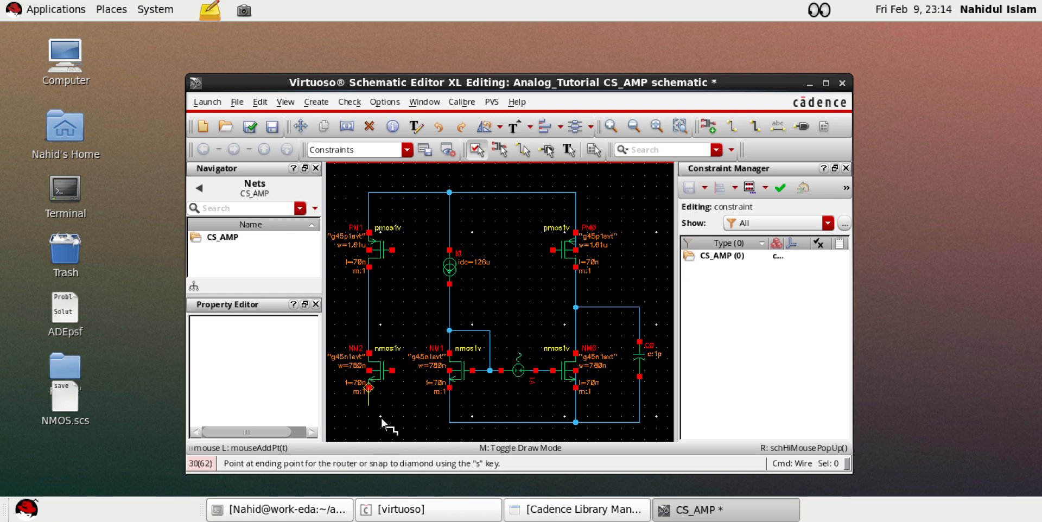
click(447, 423)
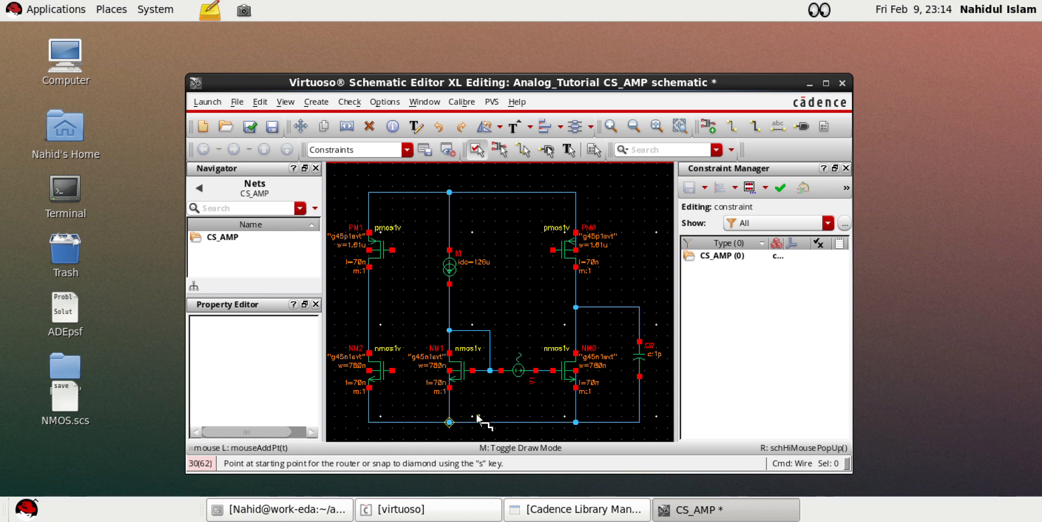
Draw a short wire stub on the copied NMOS's gate and name both it and the bias NMOS's diode-connection wire X
click(401, 371)
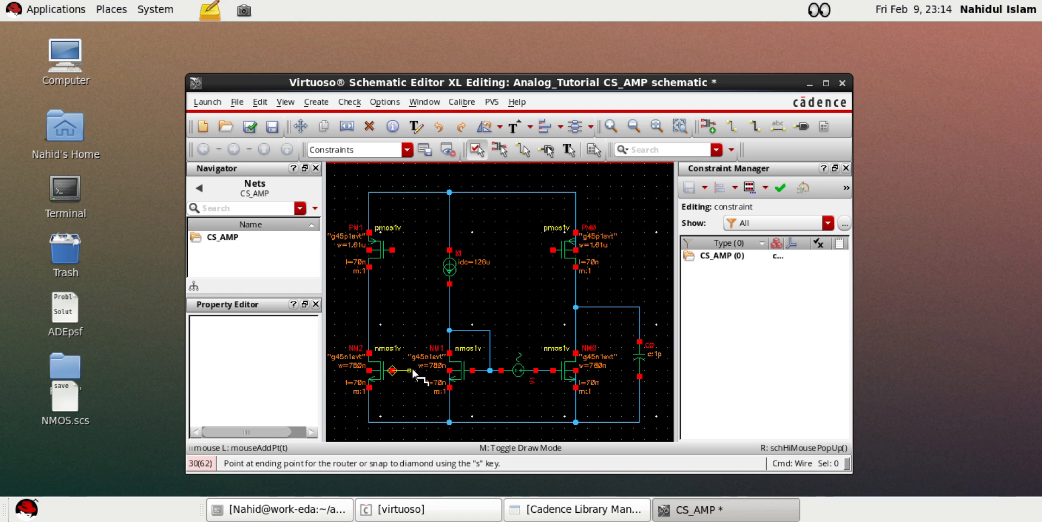
double_click(412, 368)
key(Escape)
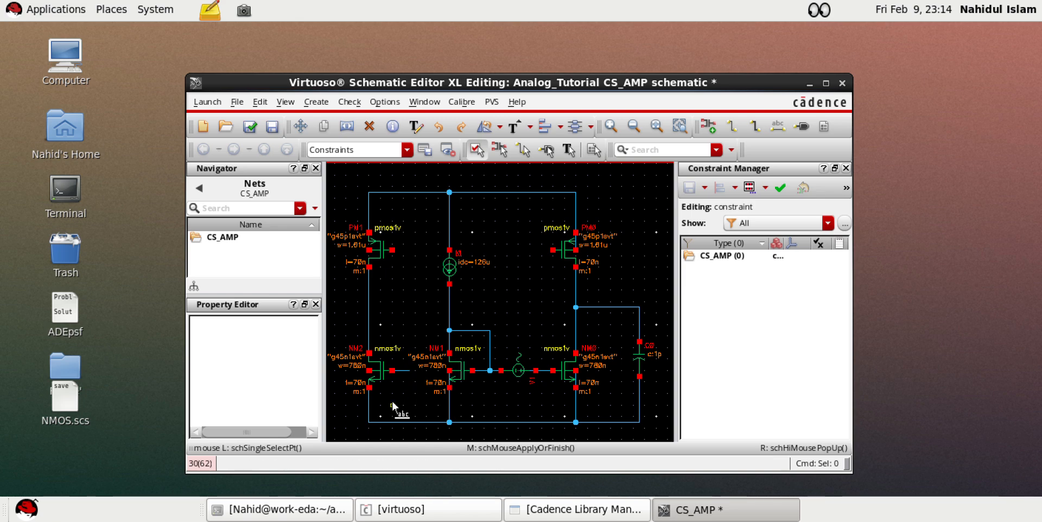
key(l)
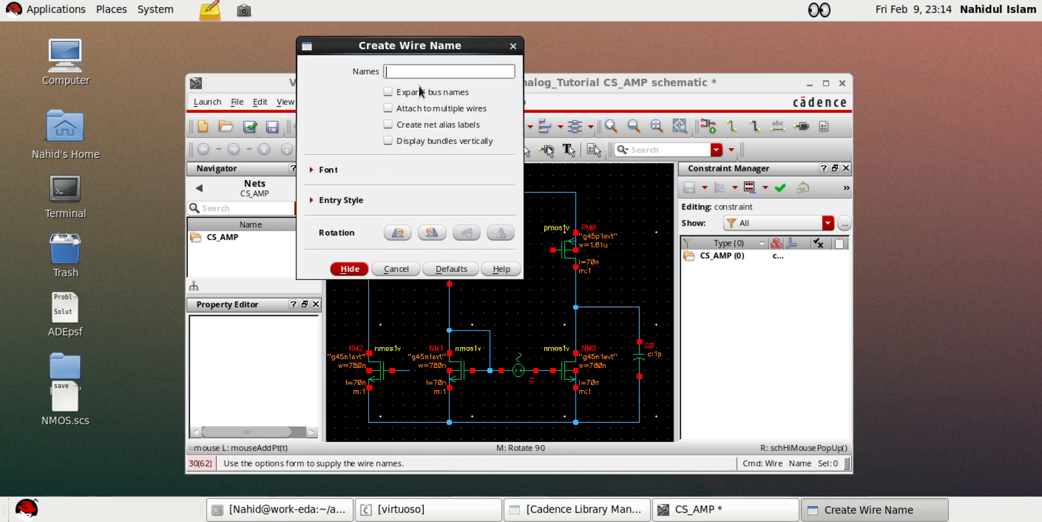
text(x x)
click(350, 269)
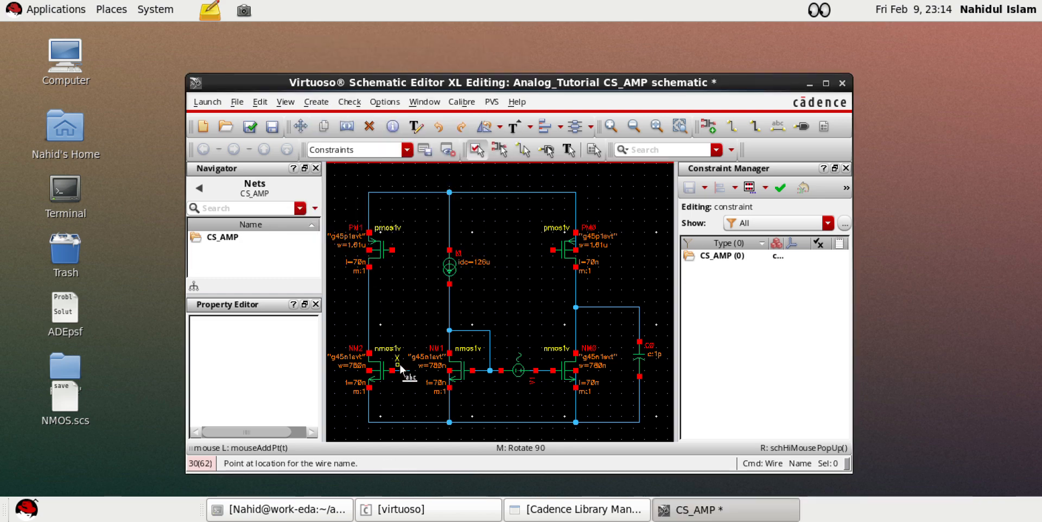
click(483, 332)
key(Escape)
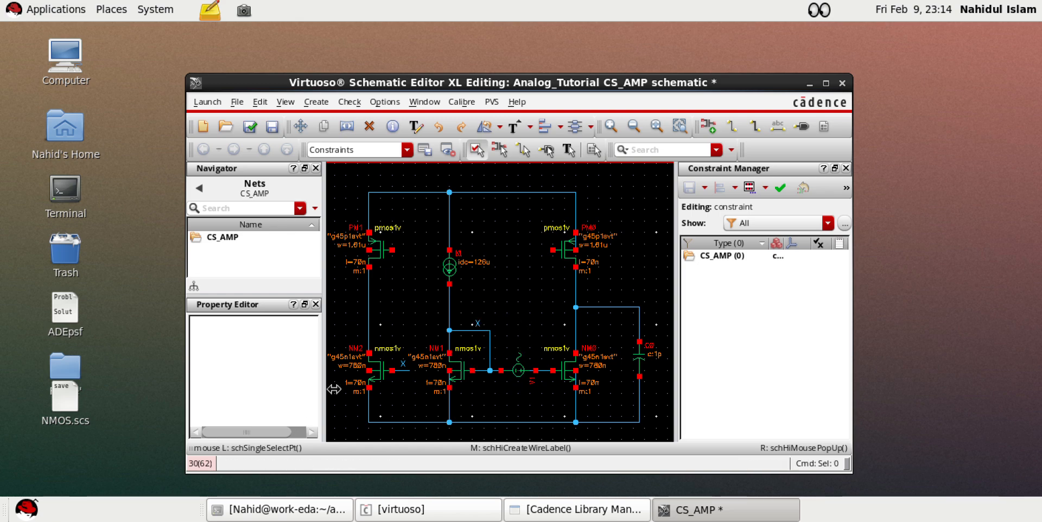
Wire the copied NMOS's bulk terminal to its source
ctrl+scroll(363, 384, up, 1)
key(w)
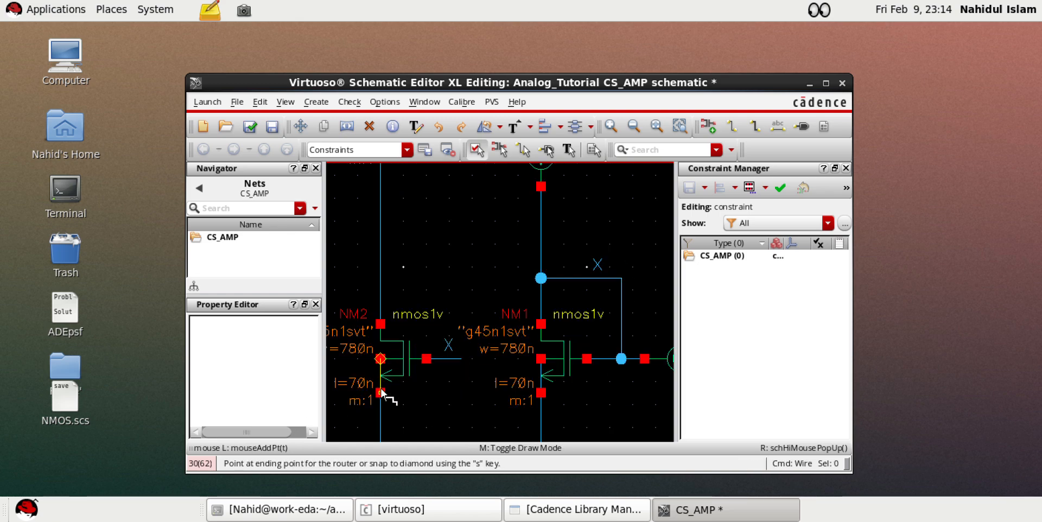
key(f)
key(Escape)
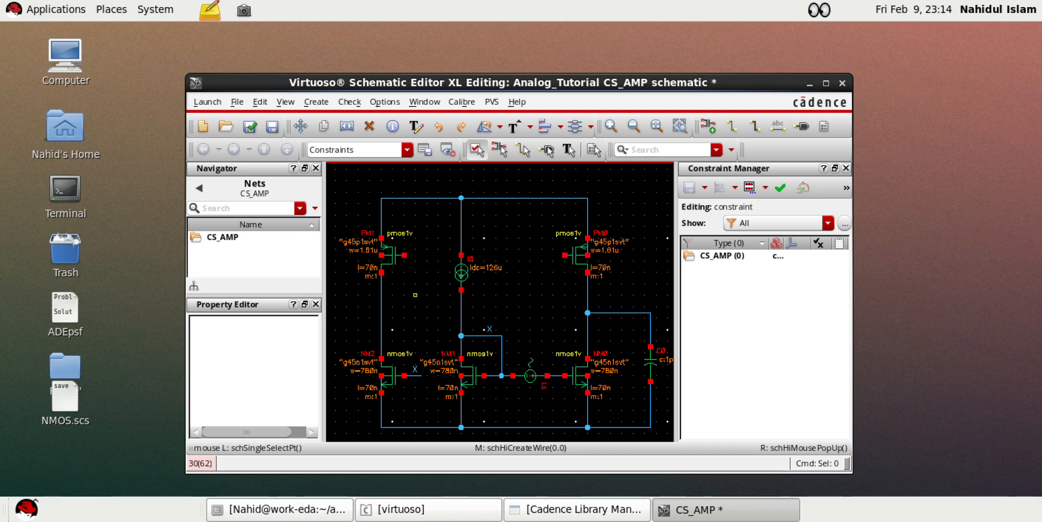
Wire the copied PMOS's gate to its drain wire to diode-connect the transistor
key(w)
click(404, 255)
click(427, 254)
click(381, 290)
key(Escape)
Wire the diode-connected PMOS's drain line to the gate of the output PMOS to form the current mirror
key(w)
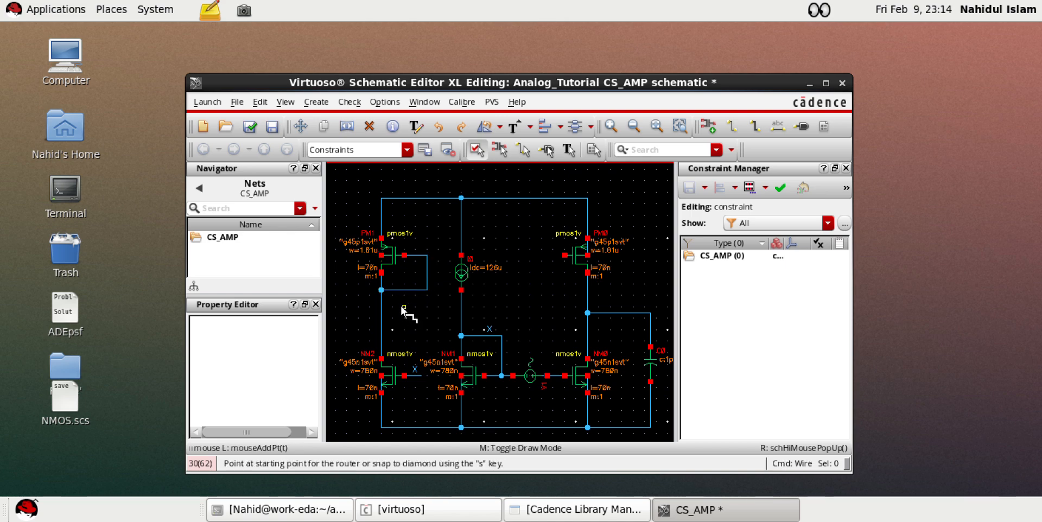
click(382, 308)
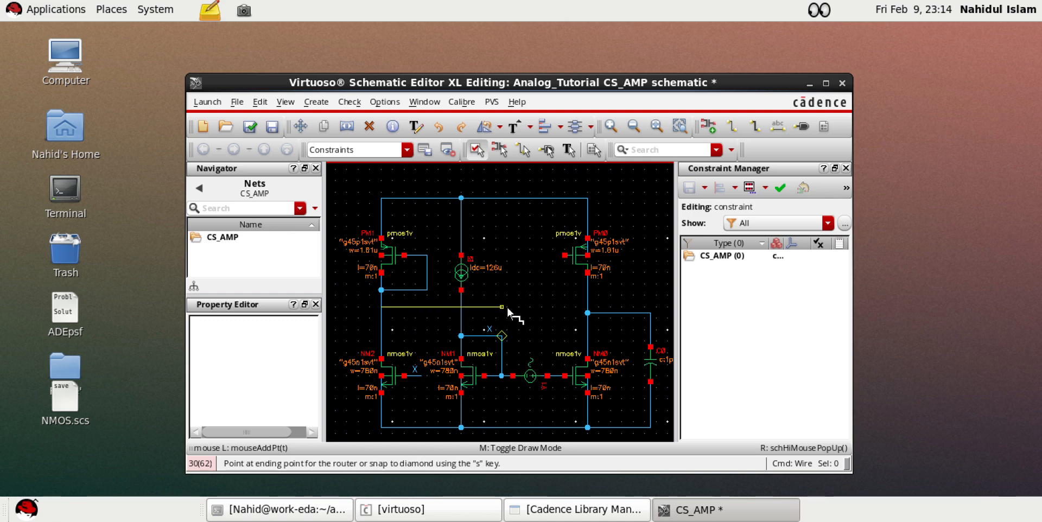
click(524, 255)
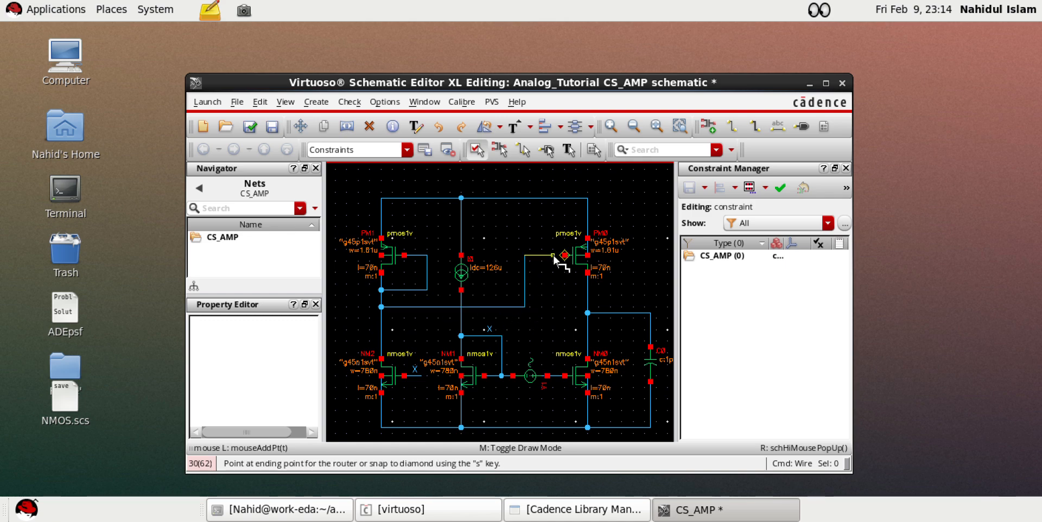
click(565, 255)
key(Escape)
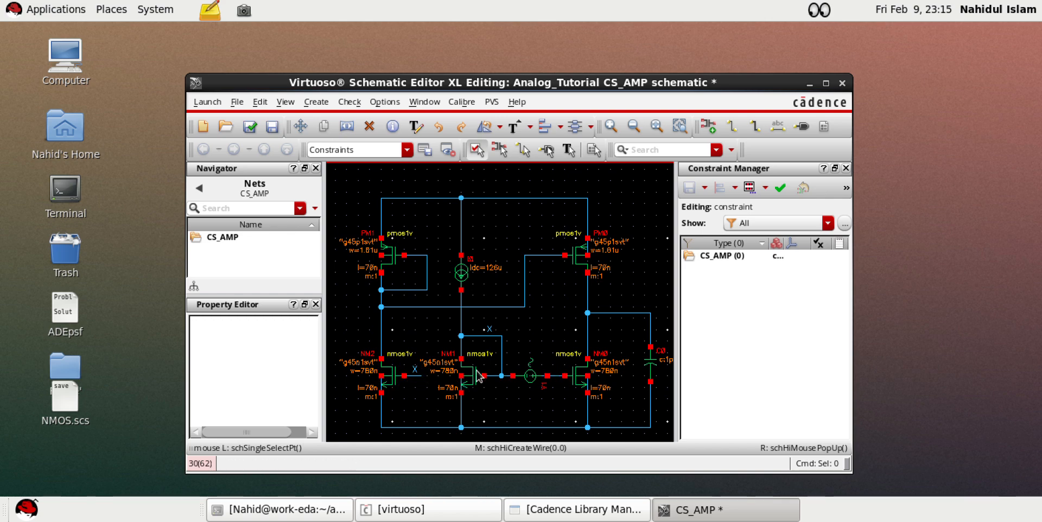
Name the top supply wire VDD
click(461, 273)
click(509, 232)
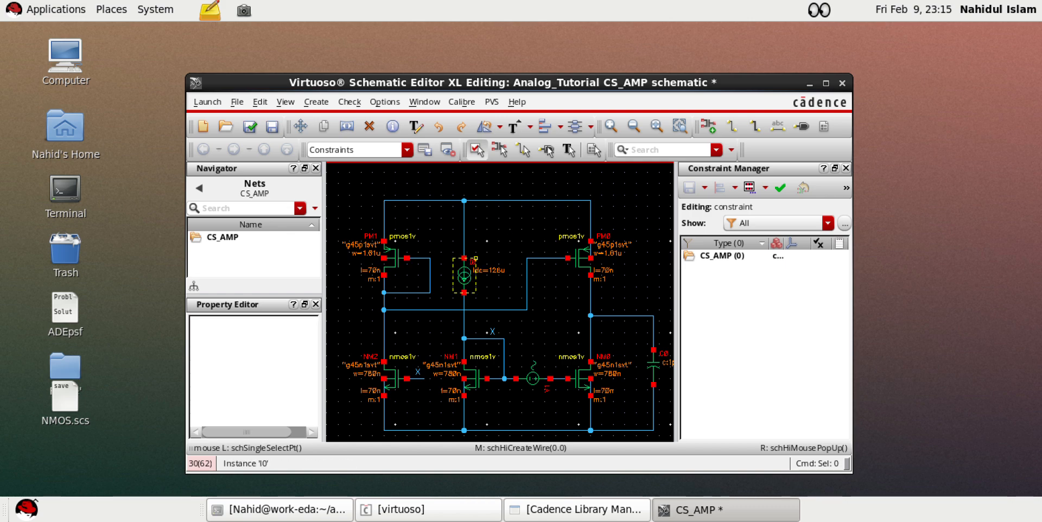
text(l)
text(VDD)
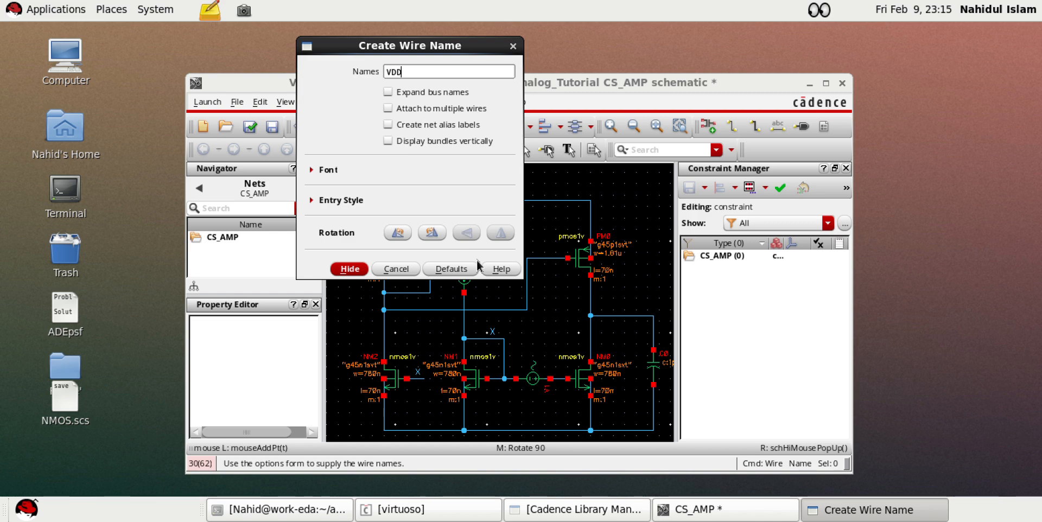
key(Return)
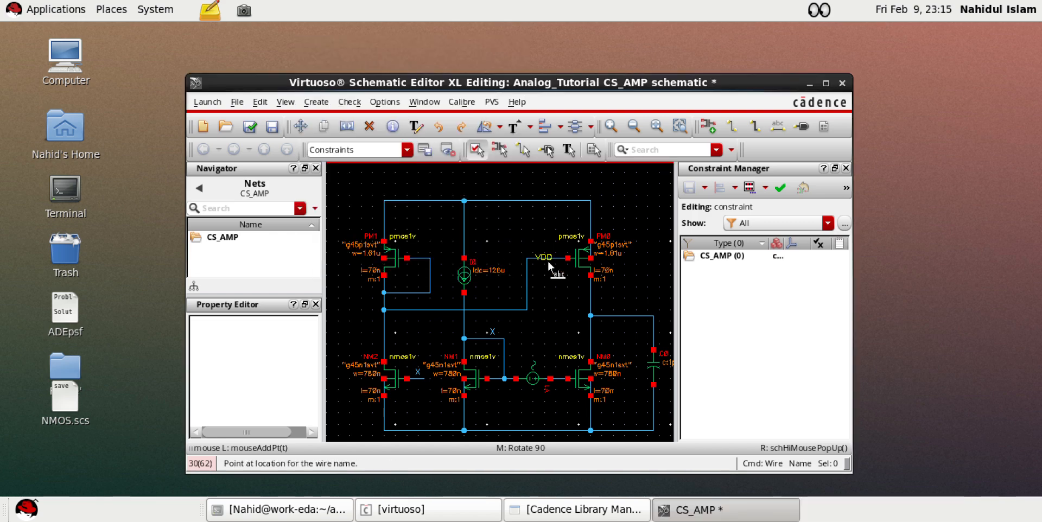
click(512, 200)
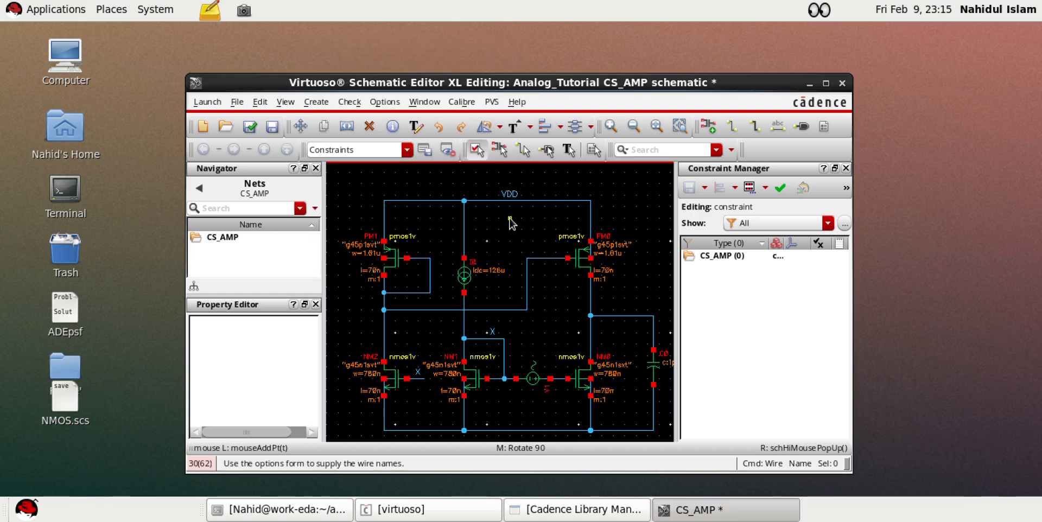
key(Escape)
Add a gnd instance from analogLib on the common source wire, between the bias and output NMOS transistors
scroll(510, 224, down, 1)
scroll(487, 296, up, 1)
scroll(487, 296, down, 1)
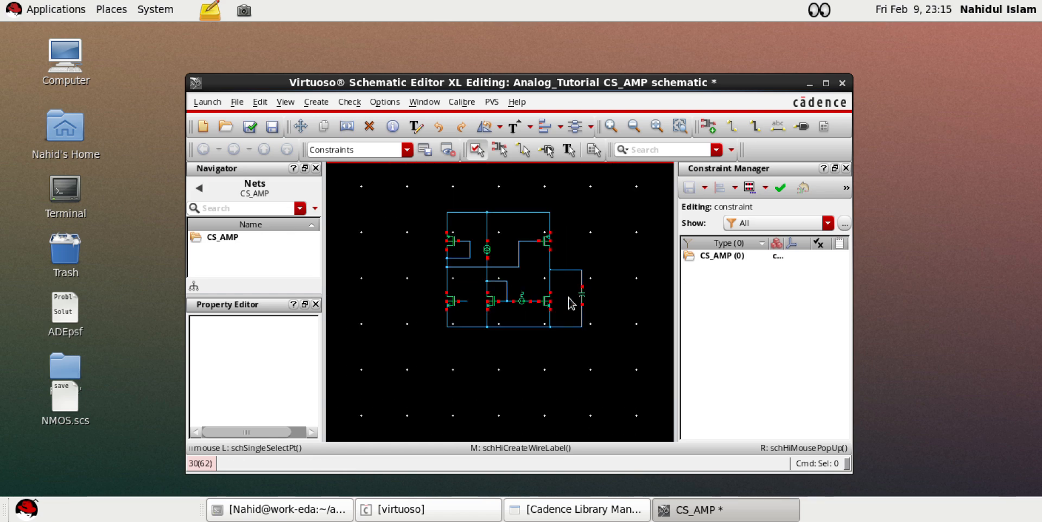
scroll(570, 301, up, 1)
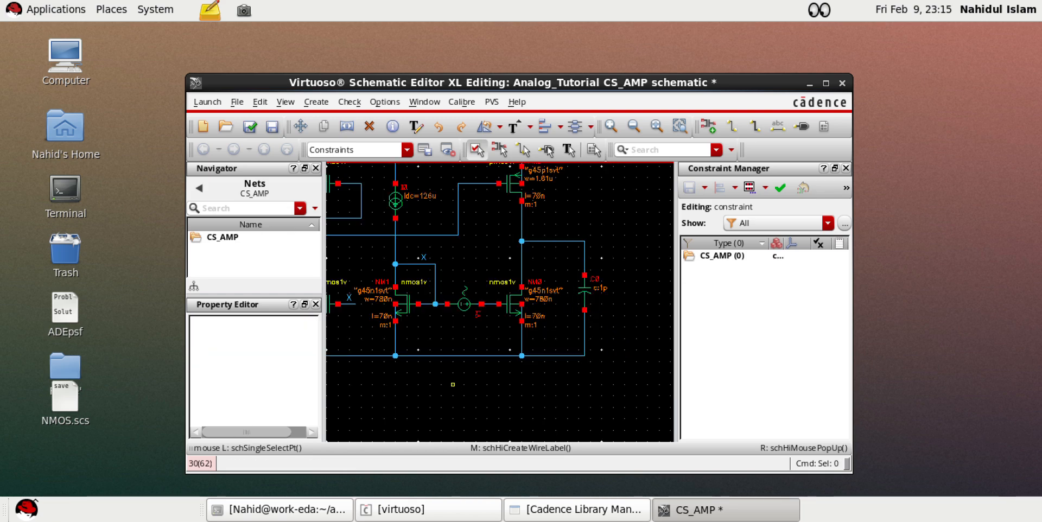
key(i)
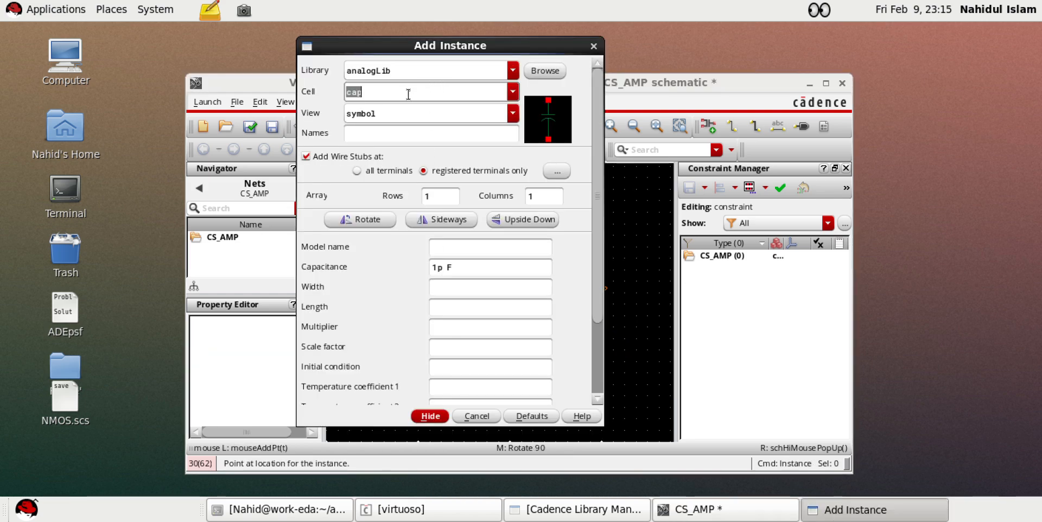
text(gnd)
click(503, 111)
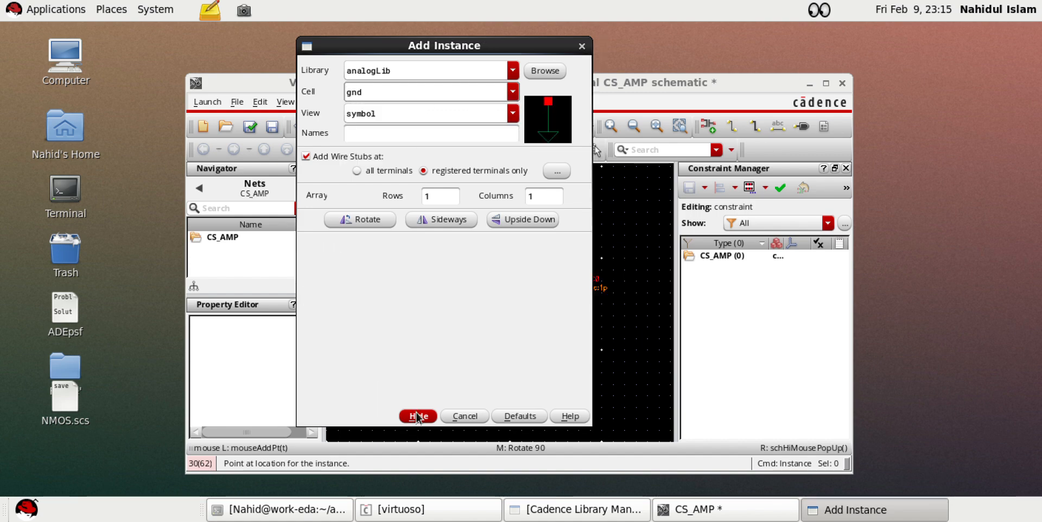
click(416, 416)
click(459, 356)
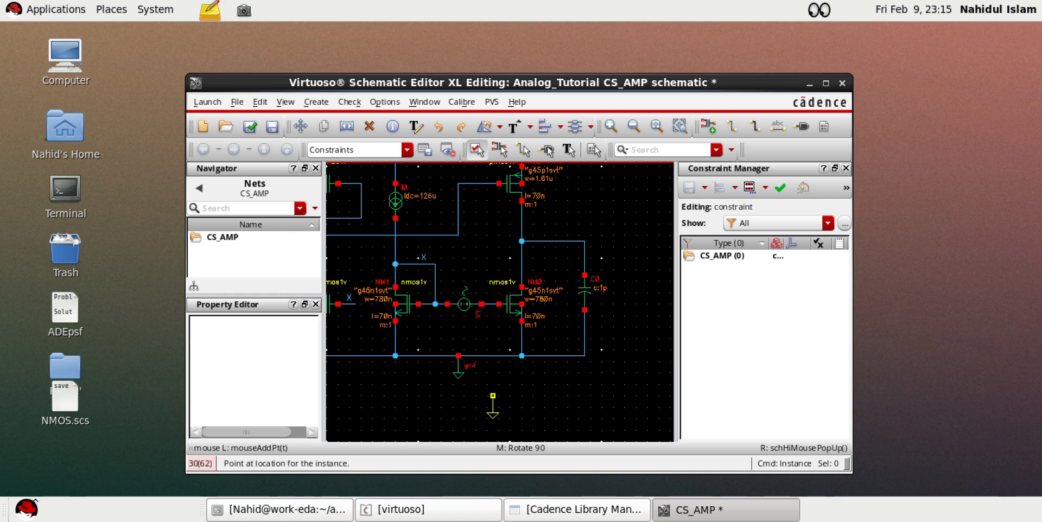
key(Escape)
Set the vsin source's DC voltage to 125m V and its AC magnitude to 1 V
key(f)
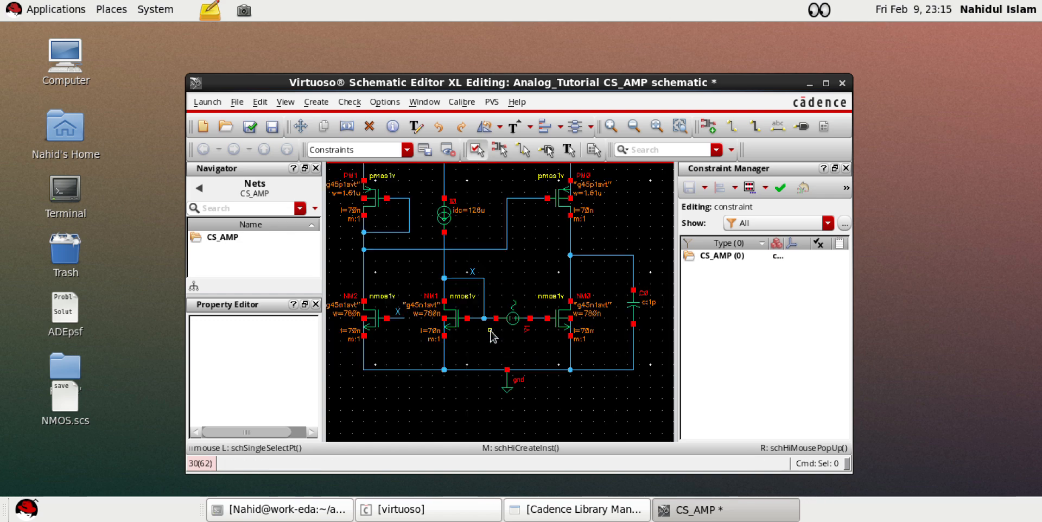
click(513, 321)
key(q)
click(453, 327)
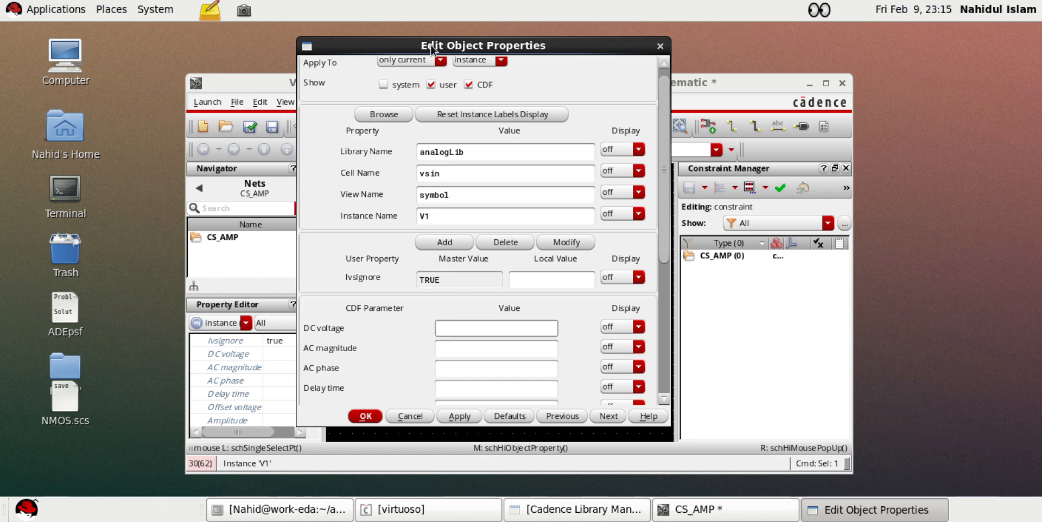
drag(430, 45, 428, 39)
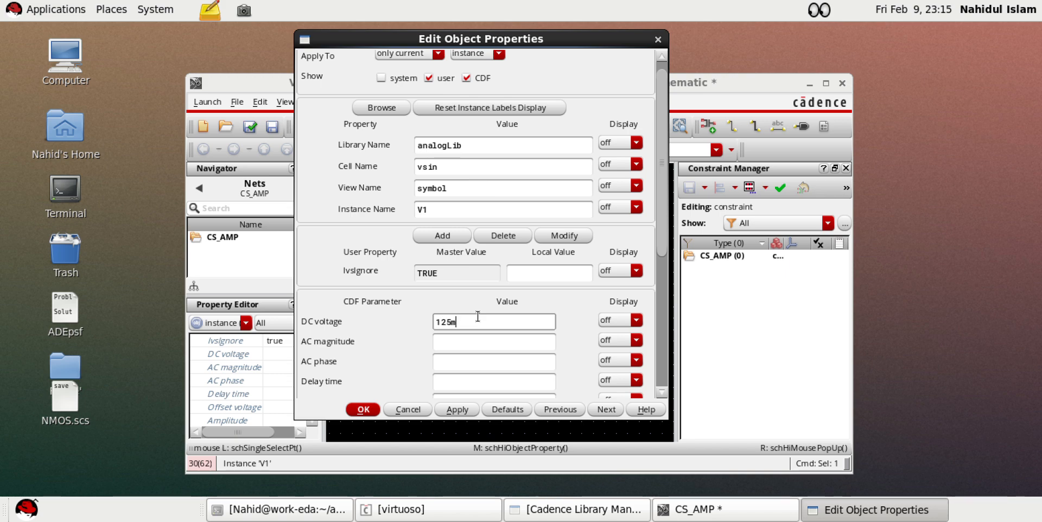
click(472, 348)
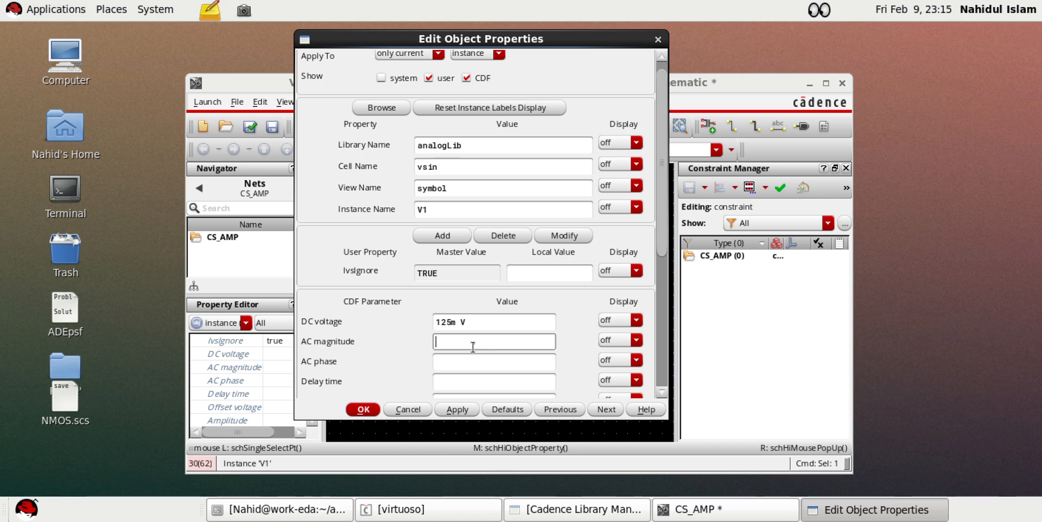
click(465, 362)
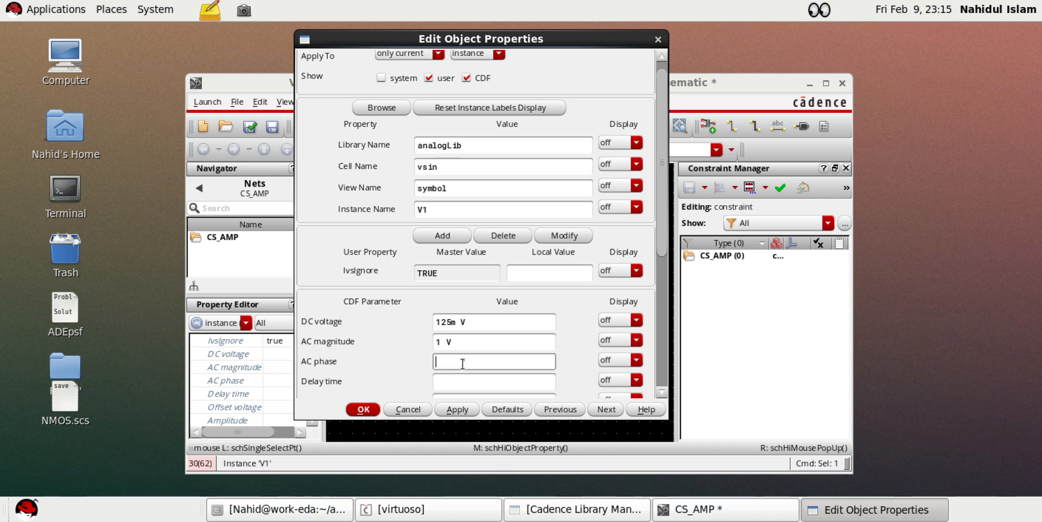
scroll(464, 361, down, 2)
click(443, 331)
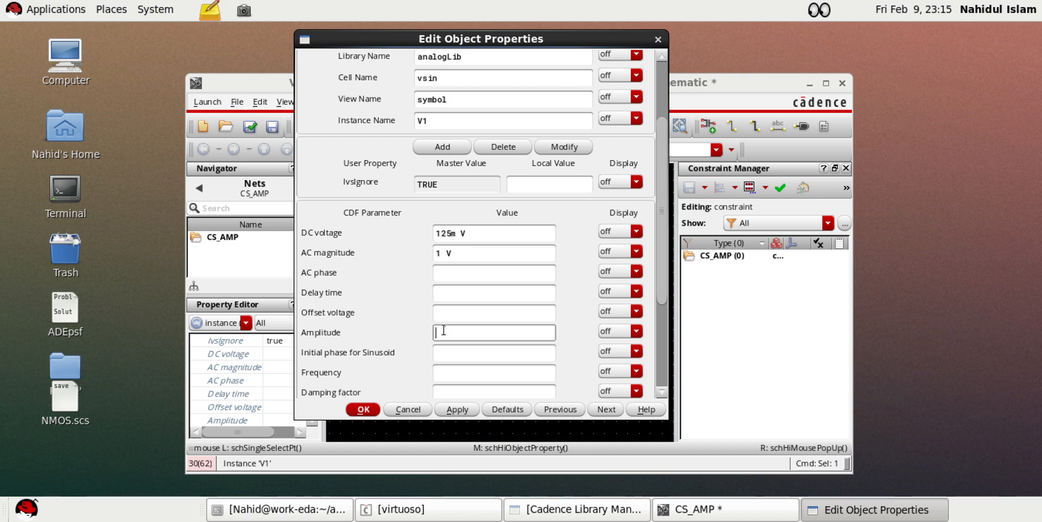
Set the vsin source V1's amplitude to 1m V and its frequency to 1k Hz, and accept the properties
text(1m)
click(457, 410)
click(450, 371)
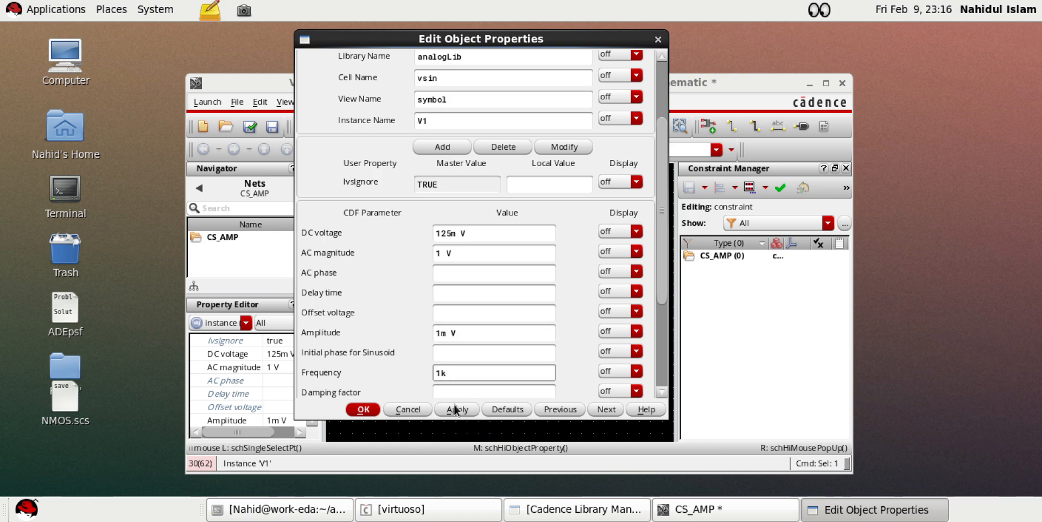
click(363, 411)
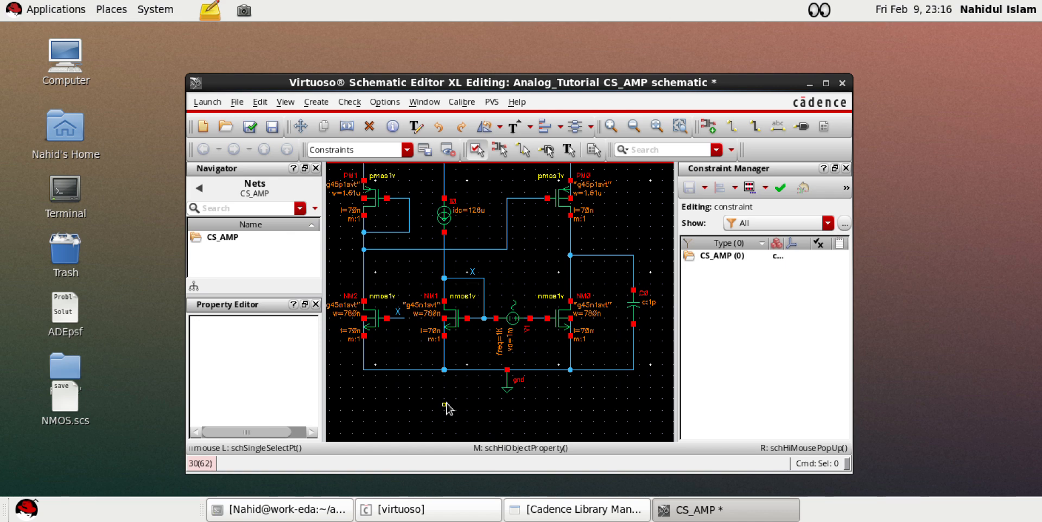
Place one vdc source symbol from analogLib in the empty area left of the amplifier circuit
key(f)
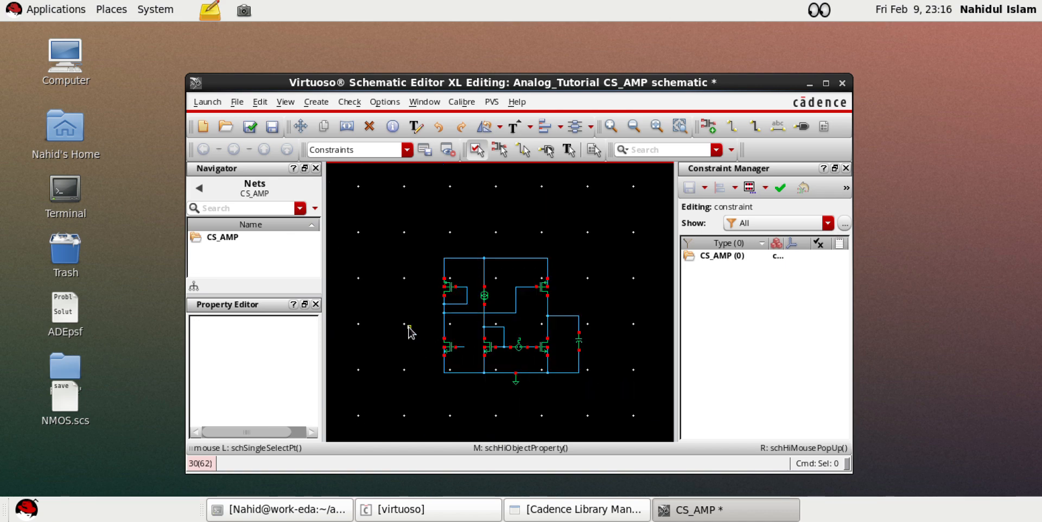
key(i)
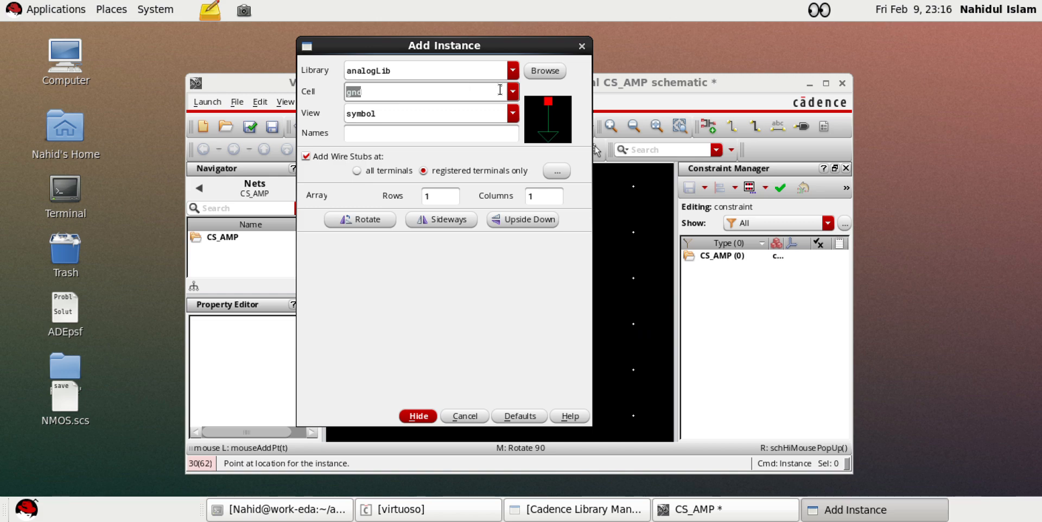
text(vdc)
key(Tab)
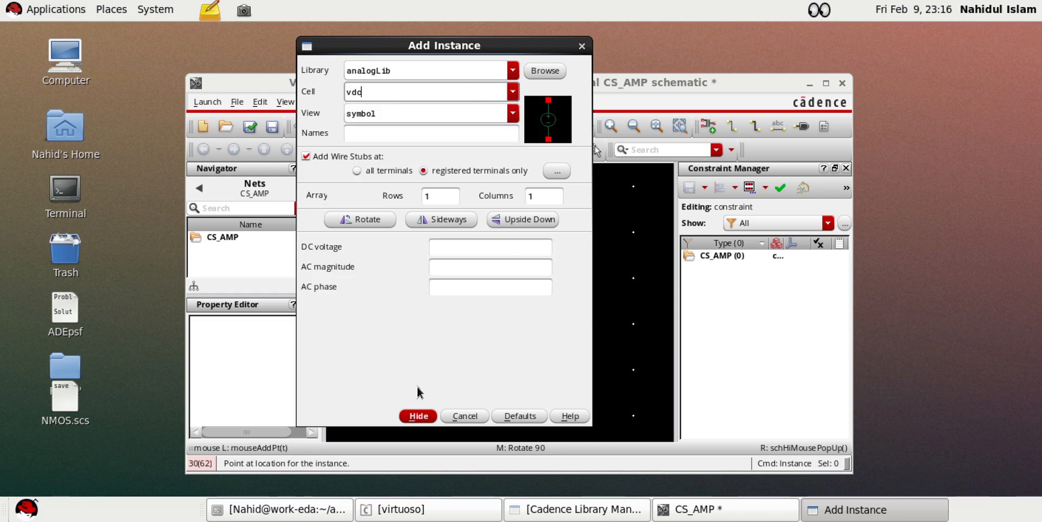
click(418, 416)
scroll(397, 323, up, 3)
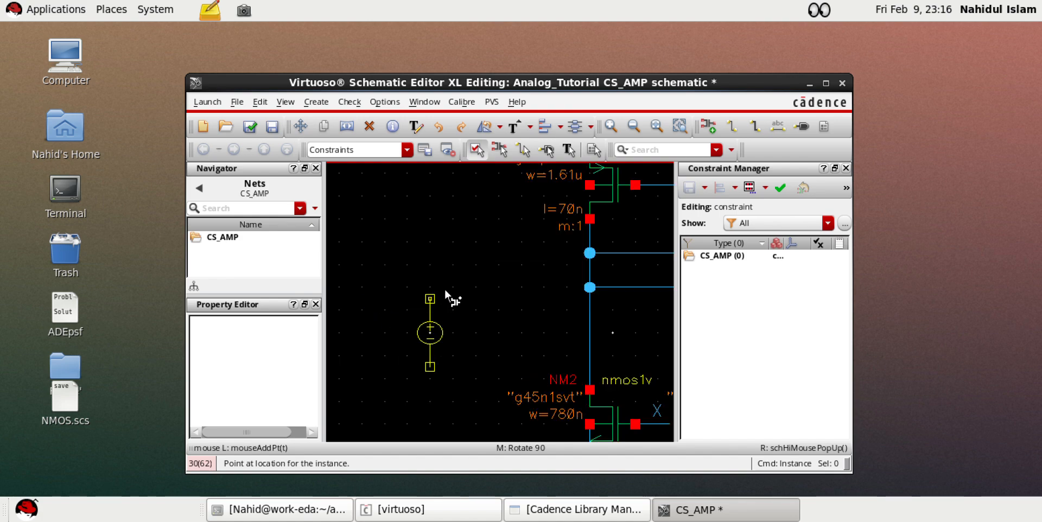
click(445, 274)
scroll(418, 265, down, 3)
key(Escape)
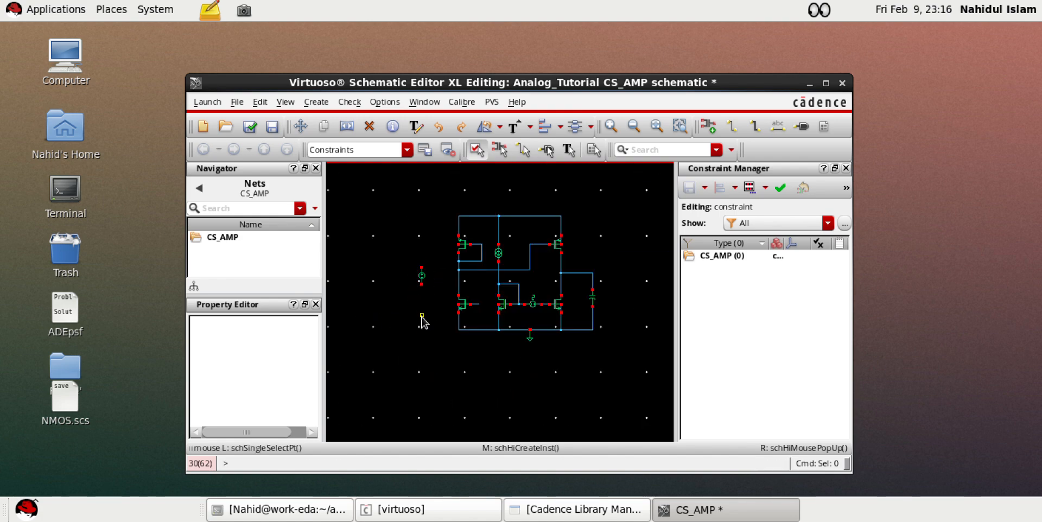
Wire the vdc source's lower terminal down and across to the amplifier's bottom ground rail
scroll(423, 321, up, 2)
key(w)
click(422, 253)
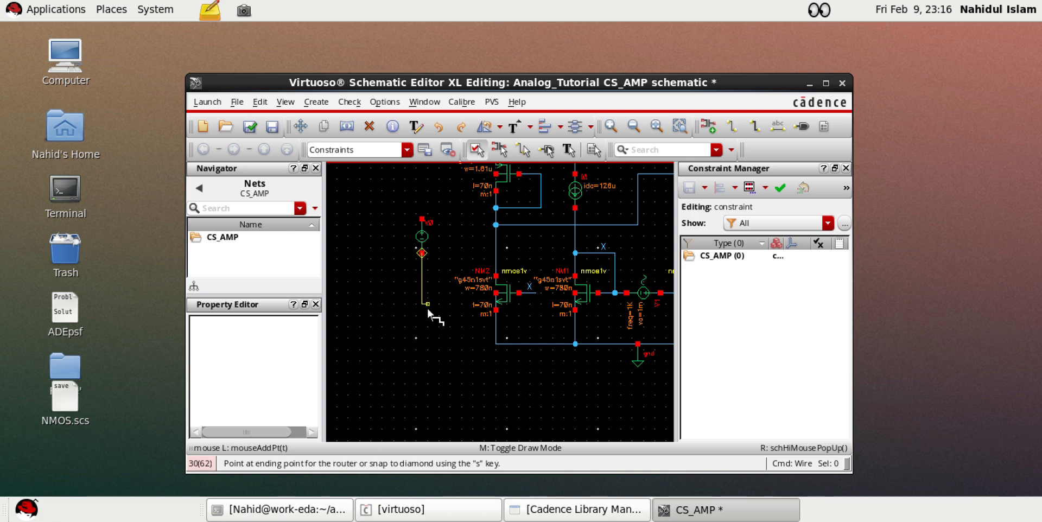
click(493, 343)
scroll(478, 326, down, 2)
scroll(450, 277, up, 4)
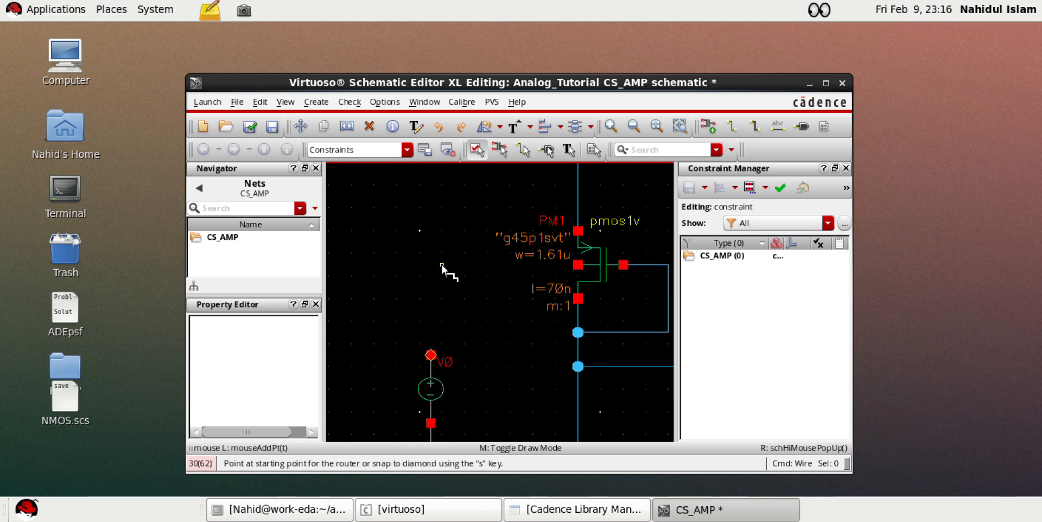
click(434, 302)
scroll(450, 223, down, 2)
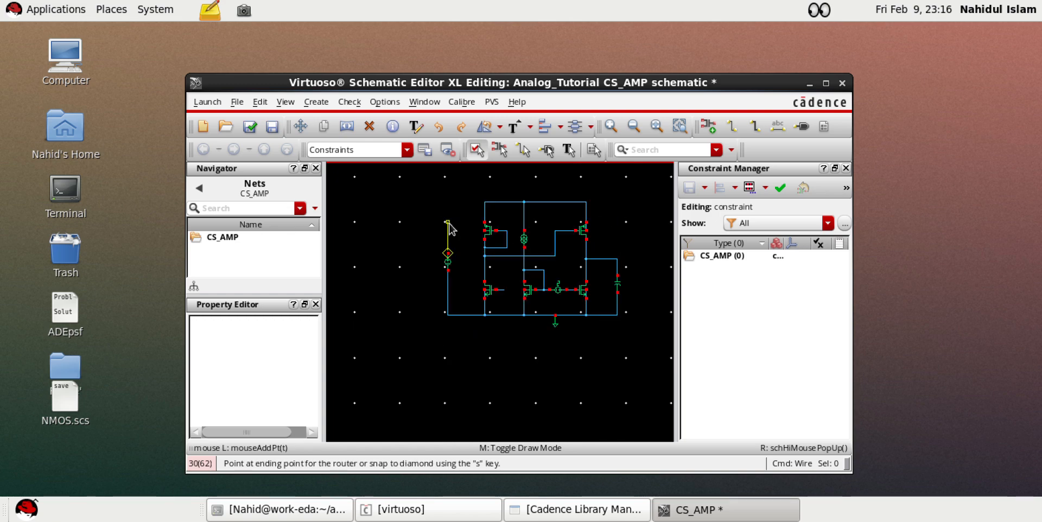
key(Escape)
Delete the horizontal wire between the vdc source and the ground rail, and copy the gnd symbol onto the source's lower wire end
click(469, 315)
key(Delete)
key(c)
click(555, 324)
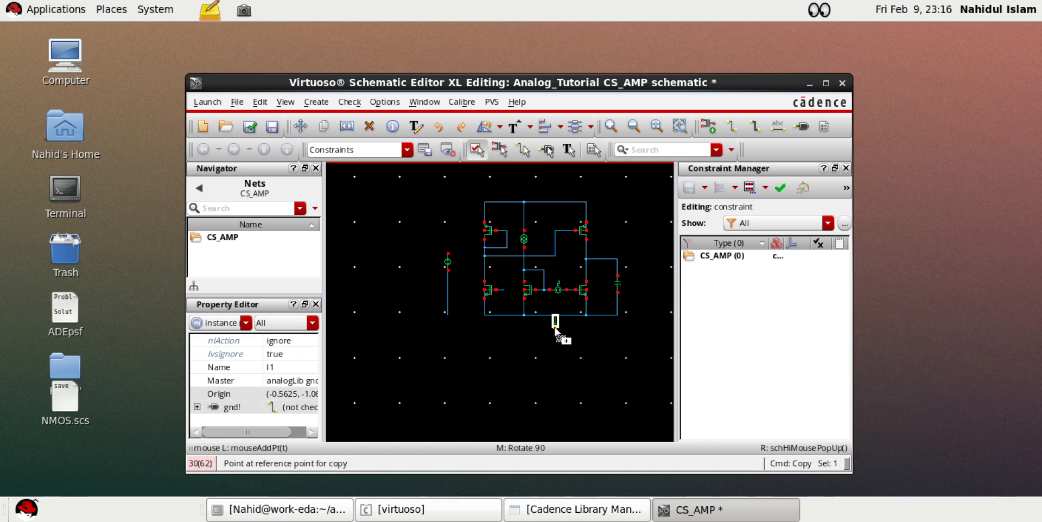
scroll(430, 313, up, 2)
click(465, 334)
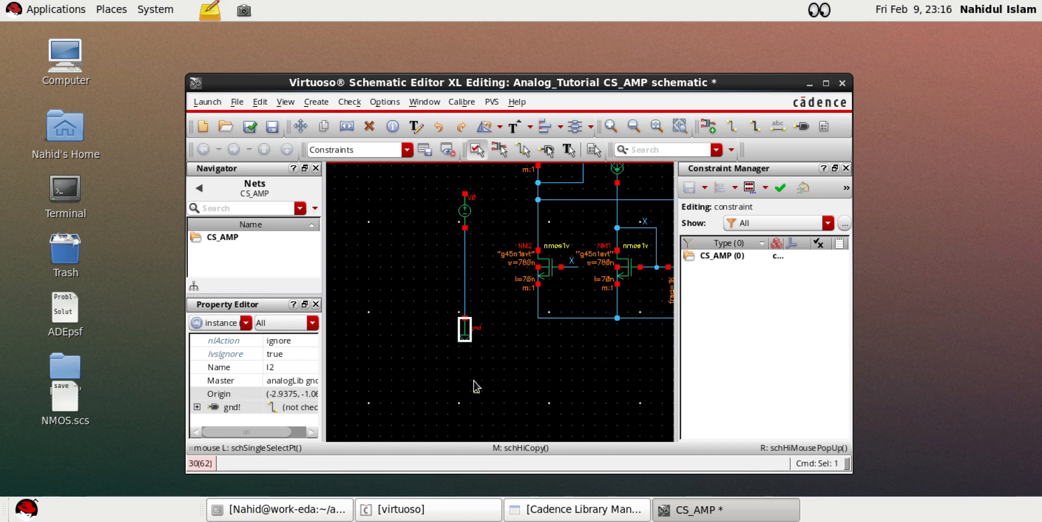
Draw a vertical wire stub upward from the vdc source's upper terminal, leaving its end open
scroll(471, 274, up, 2)
key(w)
click(449, 282)
scroll(456, 208, down, 2)
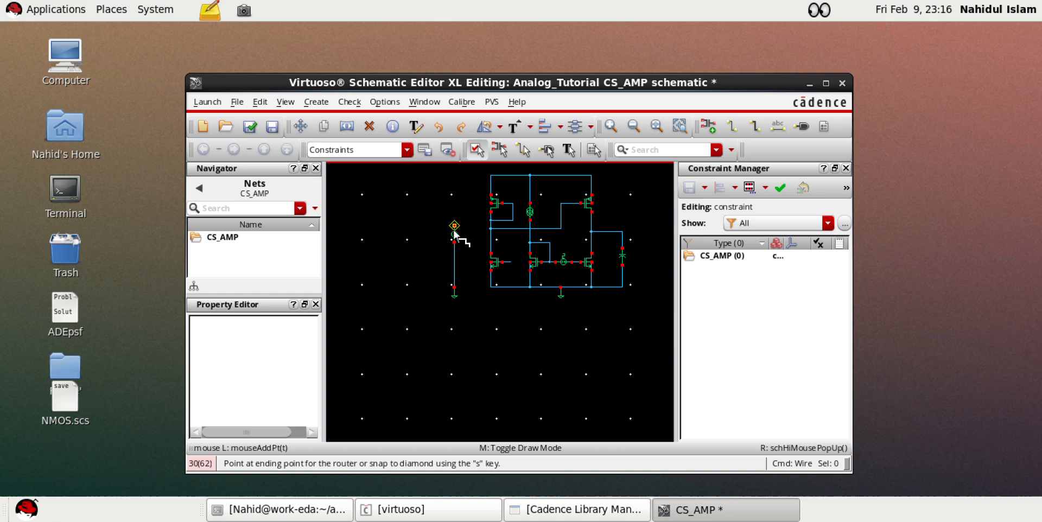
double_click(455, 188)
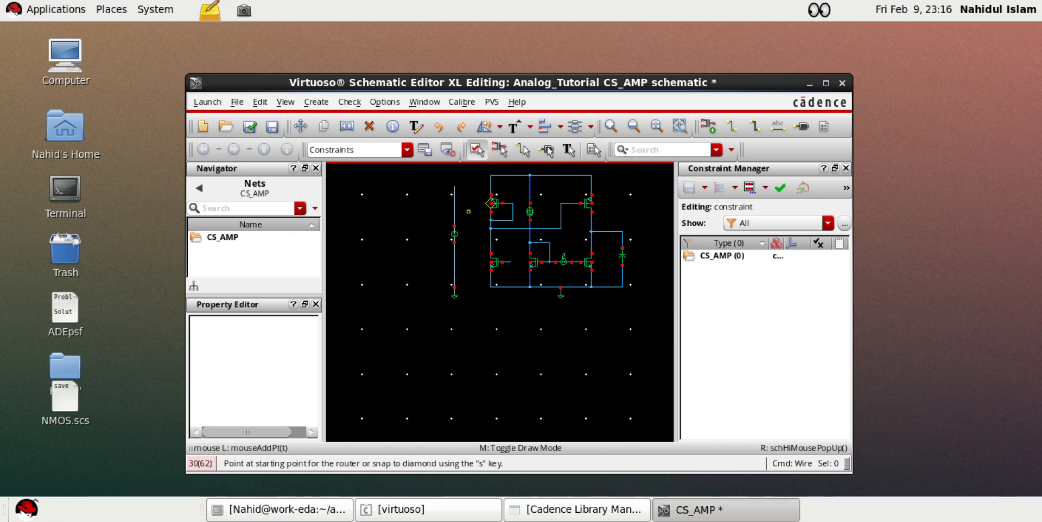
key(Escape)
Maximize the schematic window and label the wire above the vdc source VDD
key(f)
key(i)
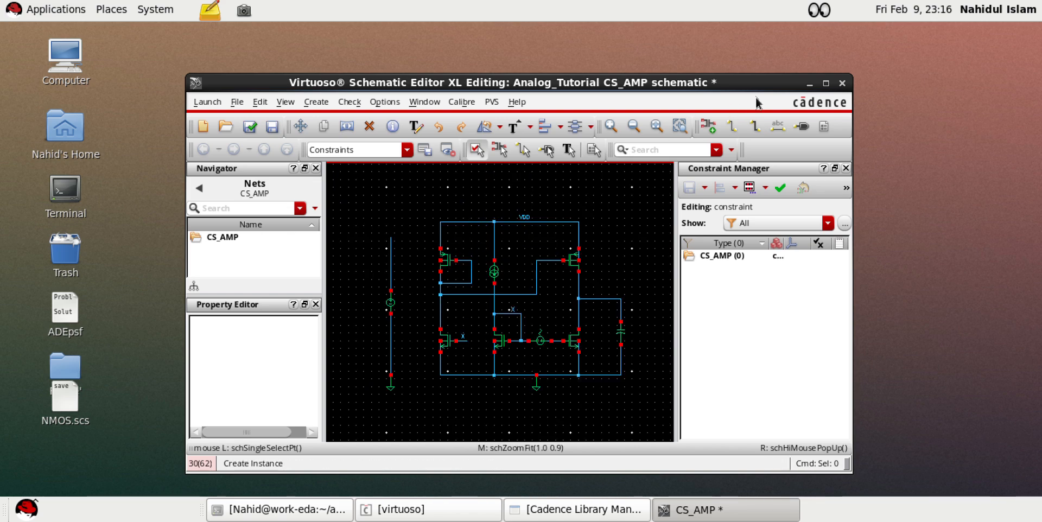
click(825, 83)
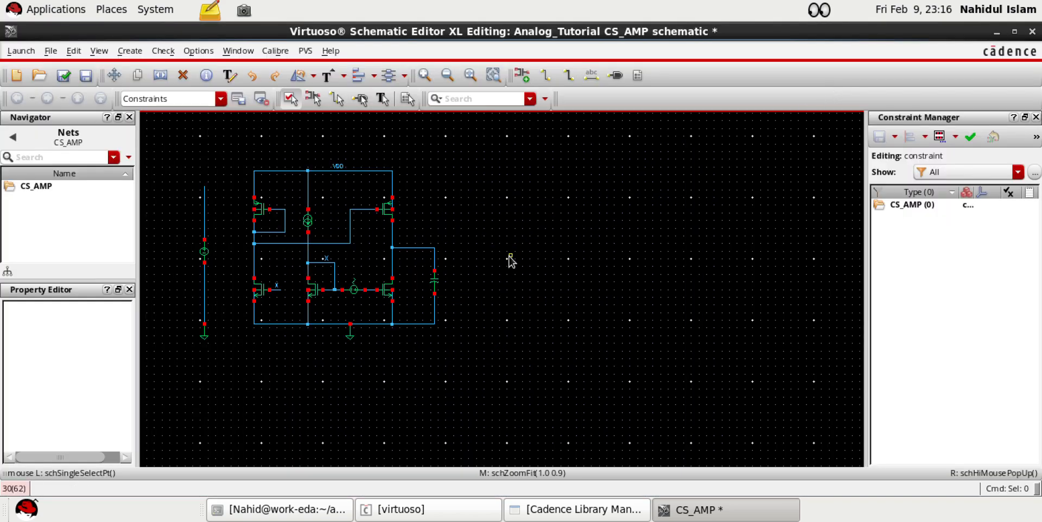
key(f)
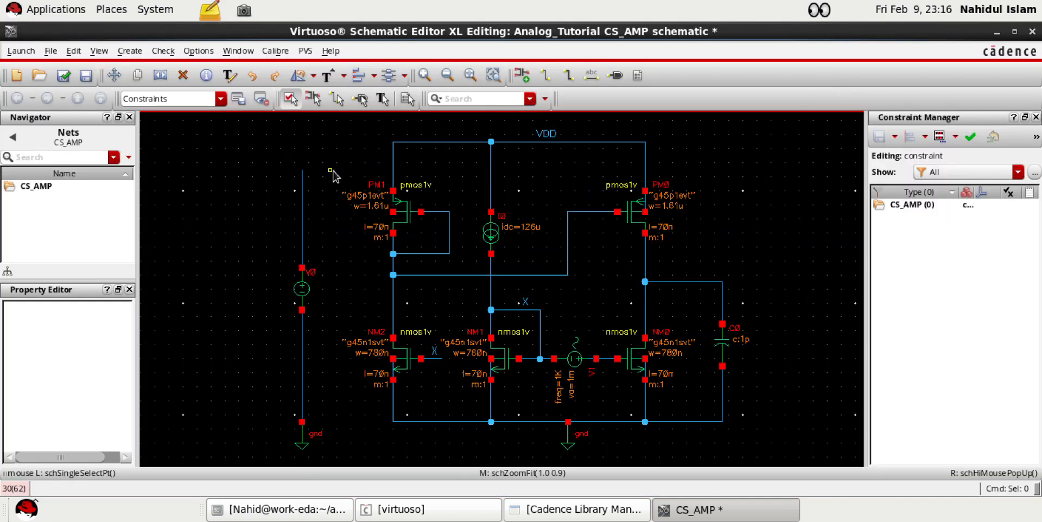
key(l)
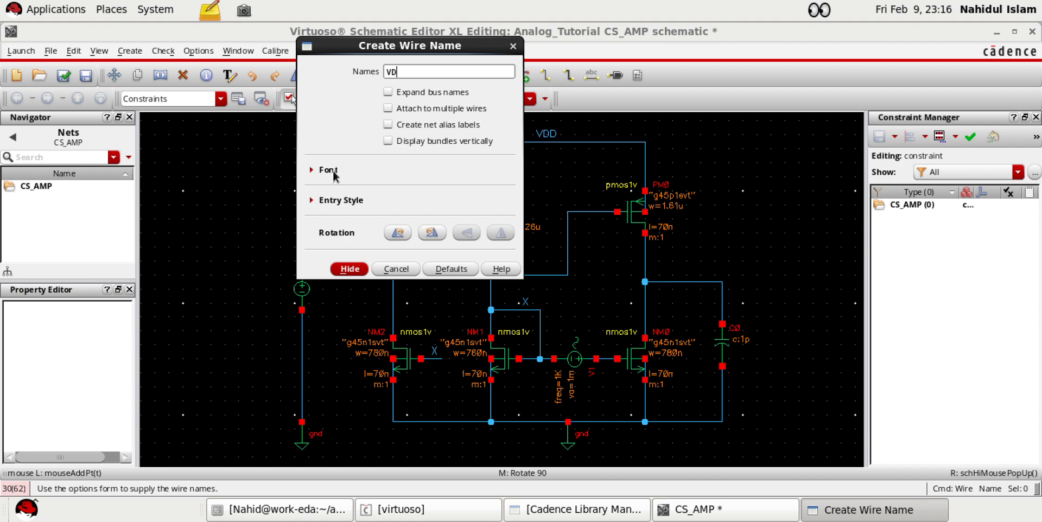
click(347, 272)
click(302, 184)
key(Escape)
Set the vdc source V0's DC voltage to 1.5 V, and check and save the schematic
click(301, 287)
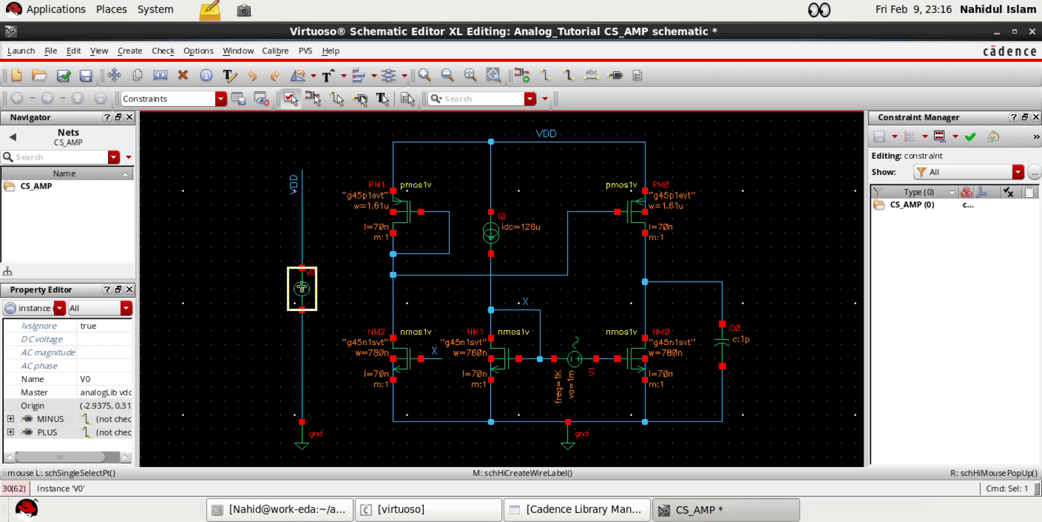
key(q)
click(458, 351)
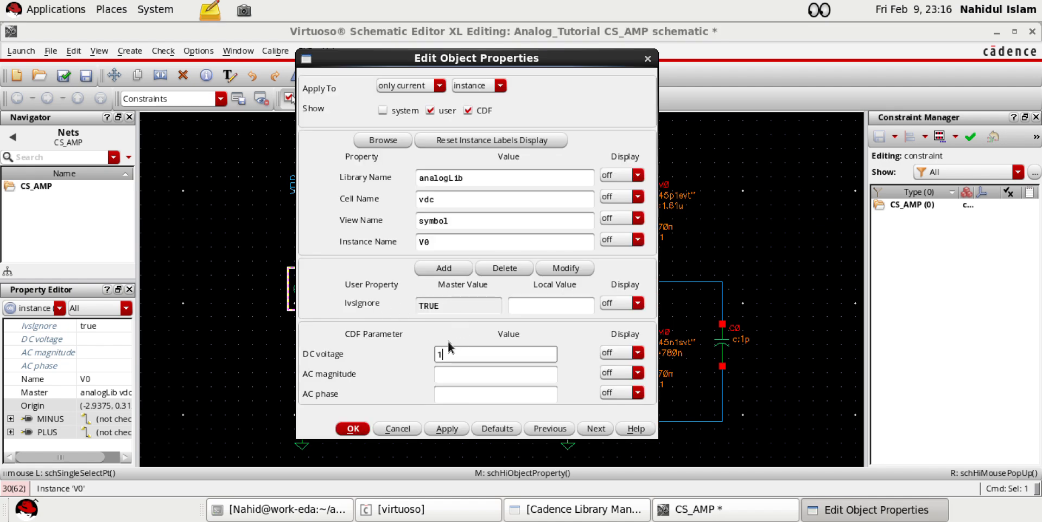
text(1.5)
click(442, 428)
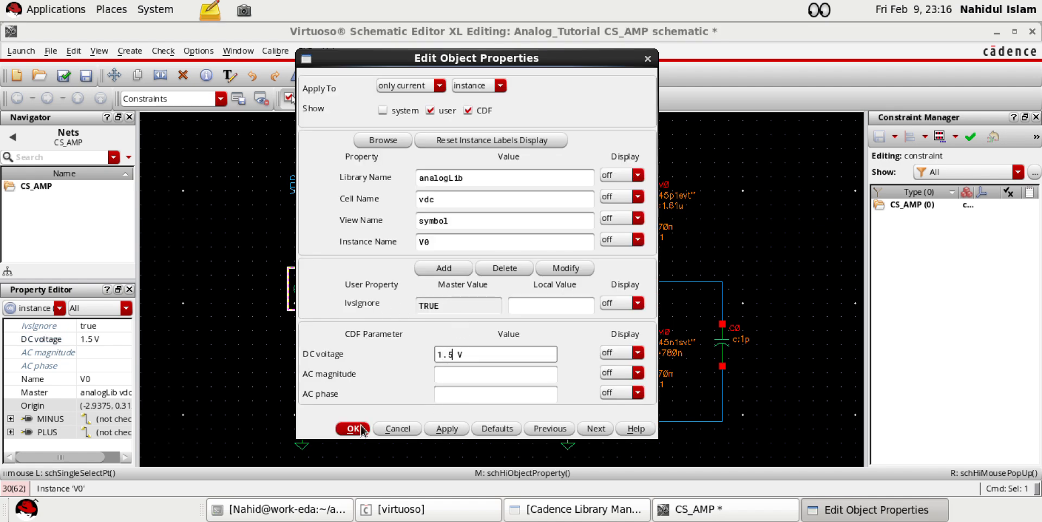
click(353, 429)
click(440, 314)
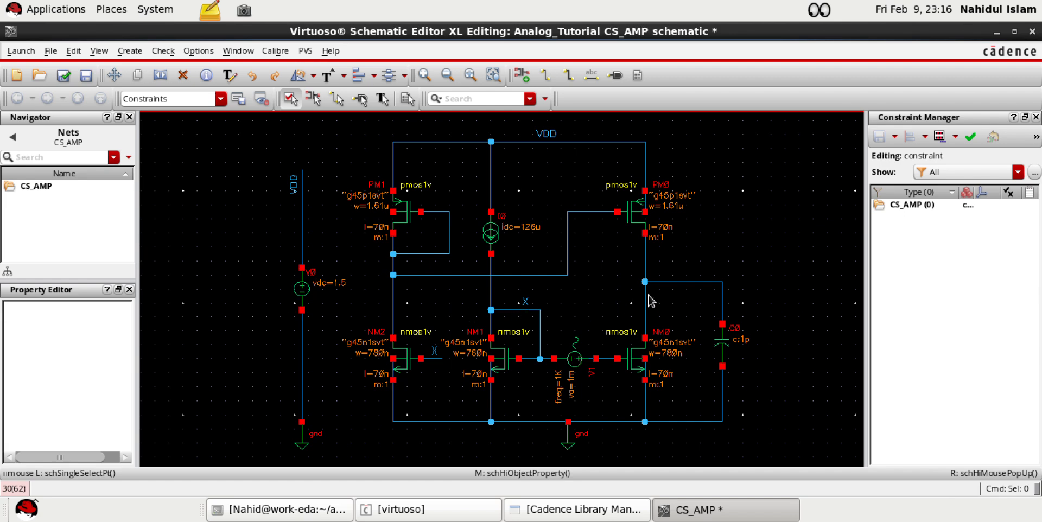
click(63, 76)
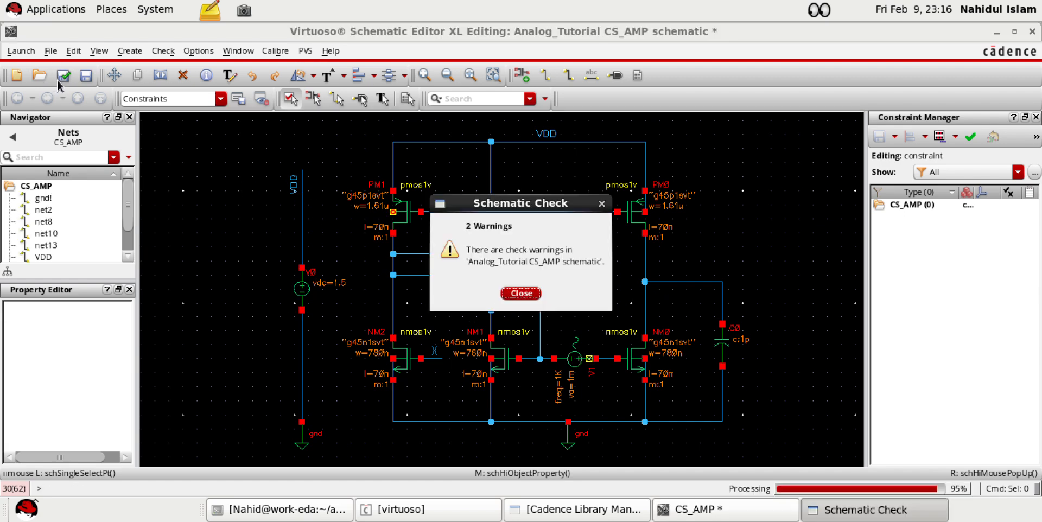
click(521, 294)
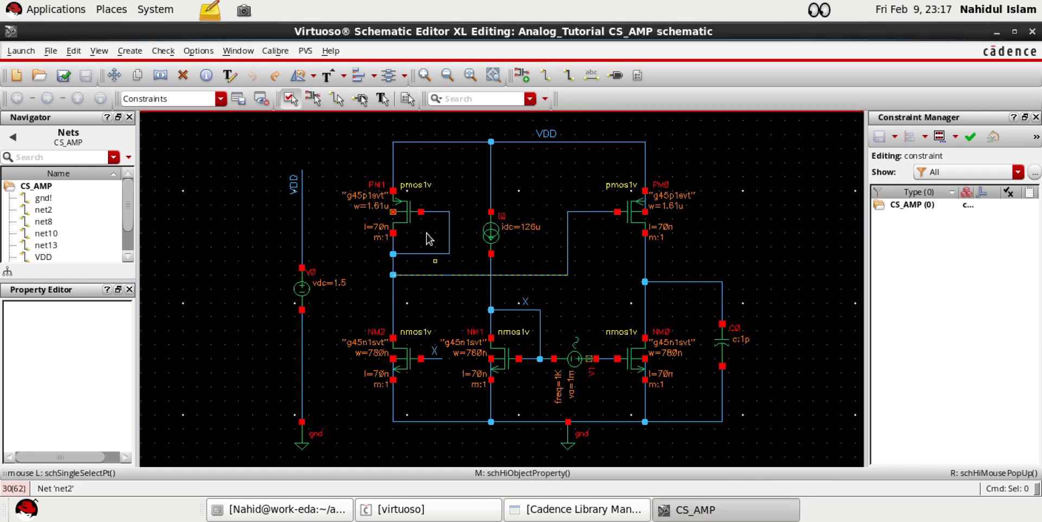
Wire PM1's bulk terminal to its source terminal, and check and save the schematic again
ctrl+scroll(411, 222, up, 2)
key(w)
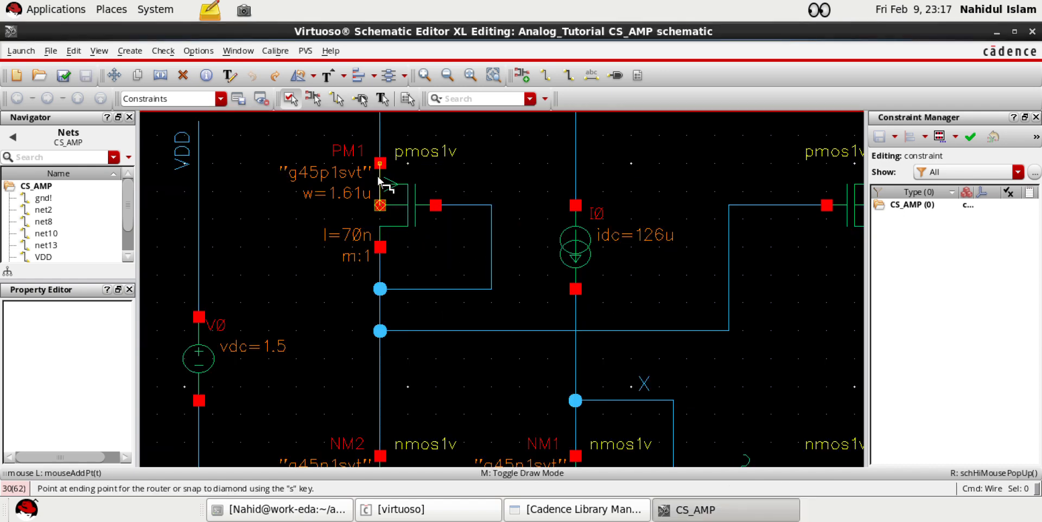
ctrl+scroll(439, 290, down, 2)
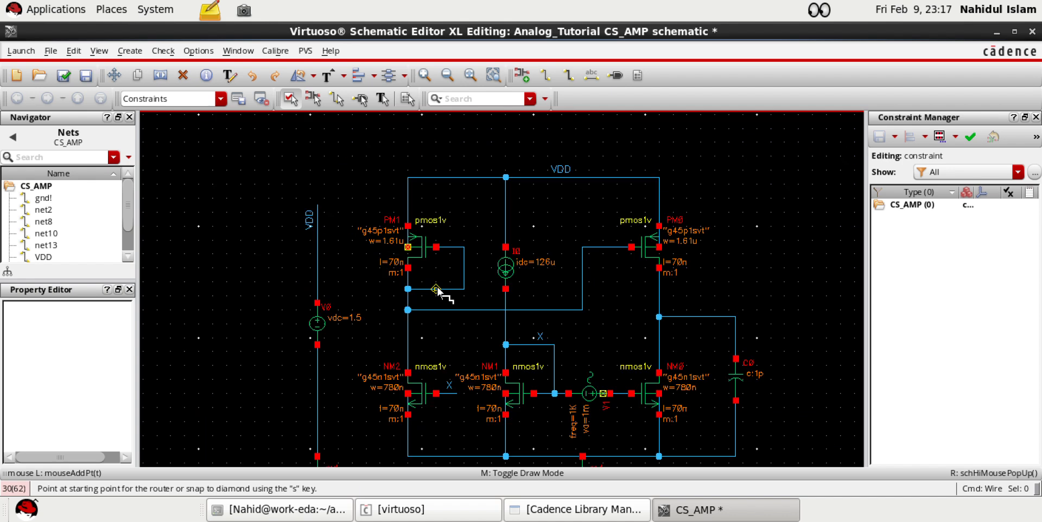
key(shift+x)
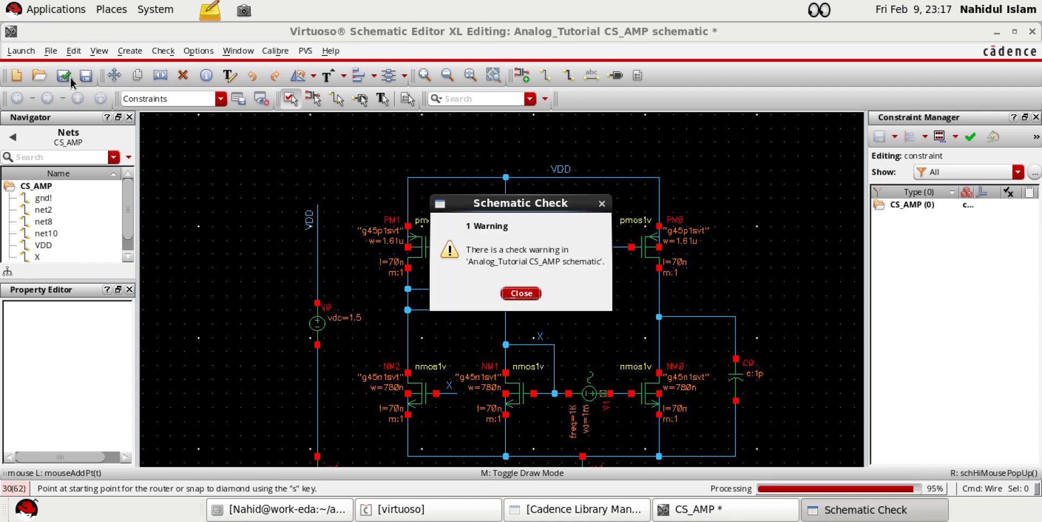
click(519, 295)
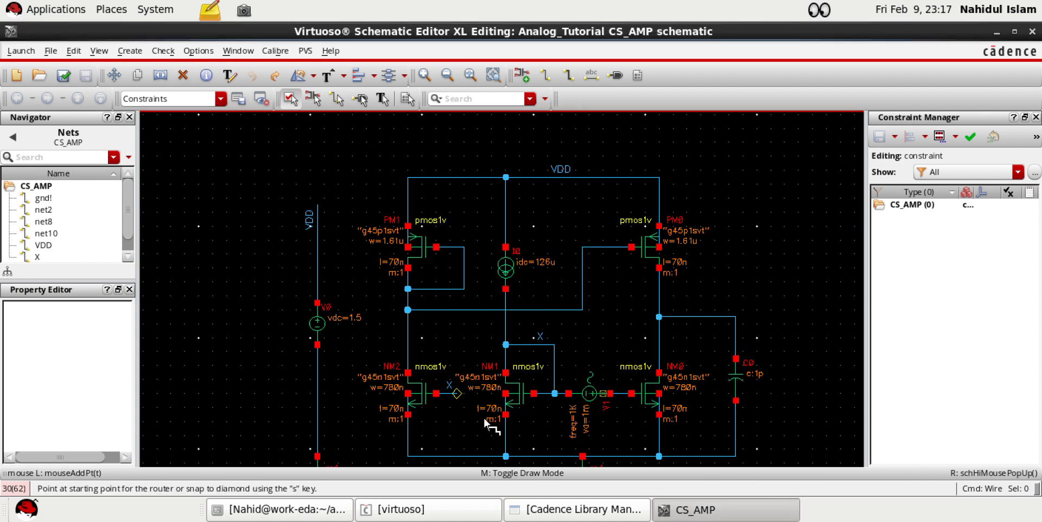
Inspect the warning marker beside the positive terminal of the vsin source V1
ctrl+scroll(630, 404, up, 5)
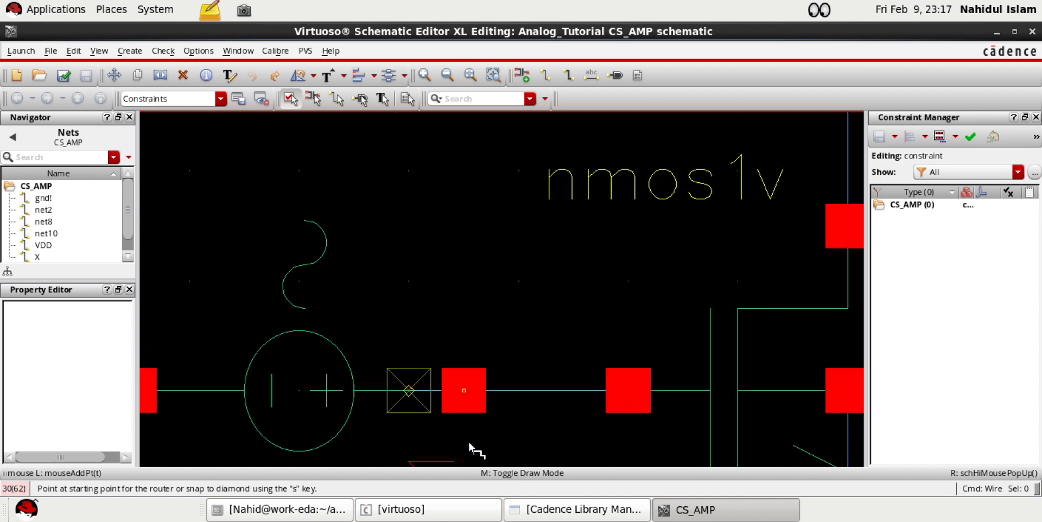
key(Escape)
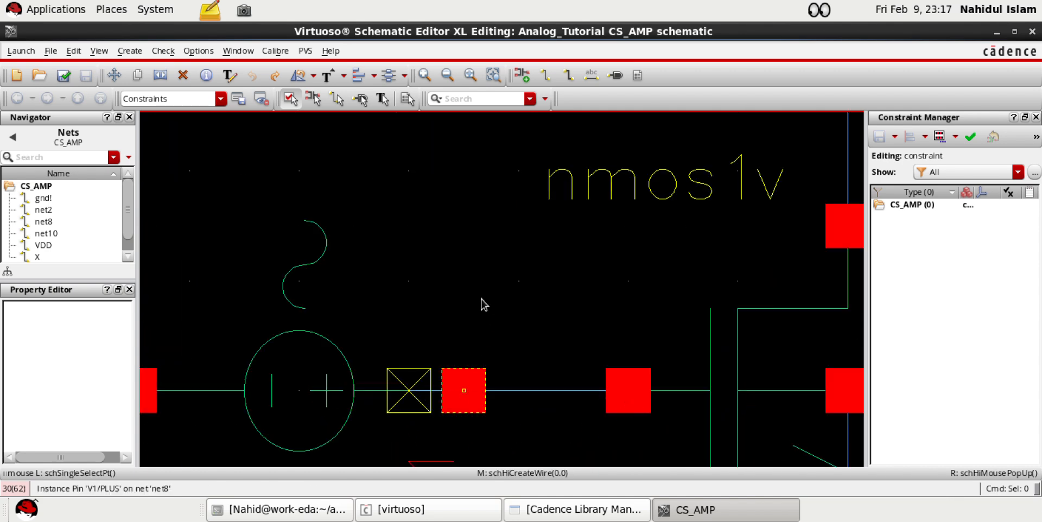
ctrl+scroll(481, 301, down, 2)
ctrl+scroll(480, 299, up, 1)
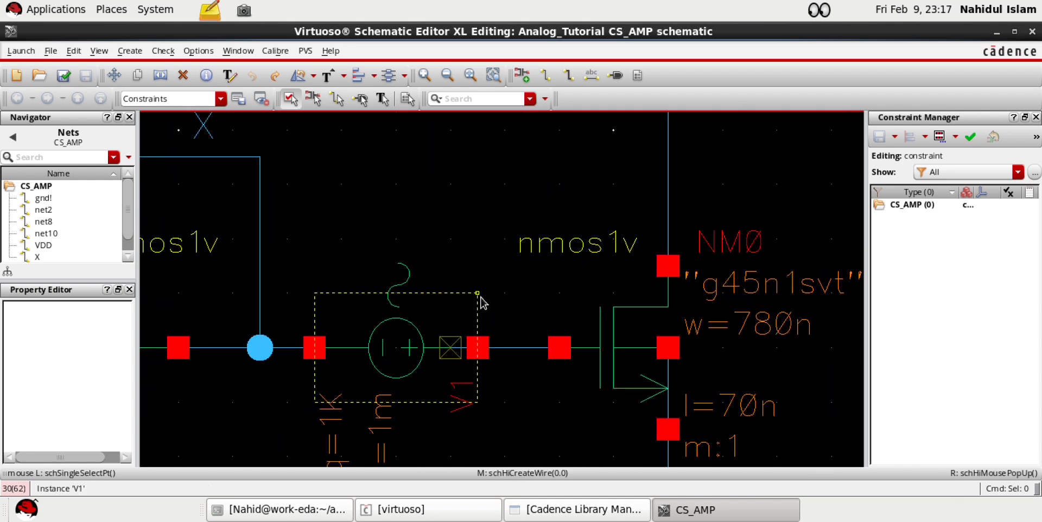
click(409, 348)
key(m)
click(410, 348)
key(Escape)
Open the Virtuoso log window and review the schematic check warnings reported for CS_AMP
click(369, 511)
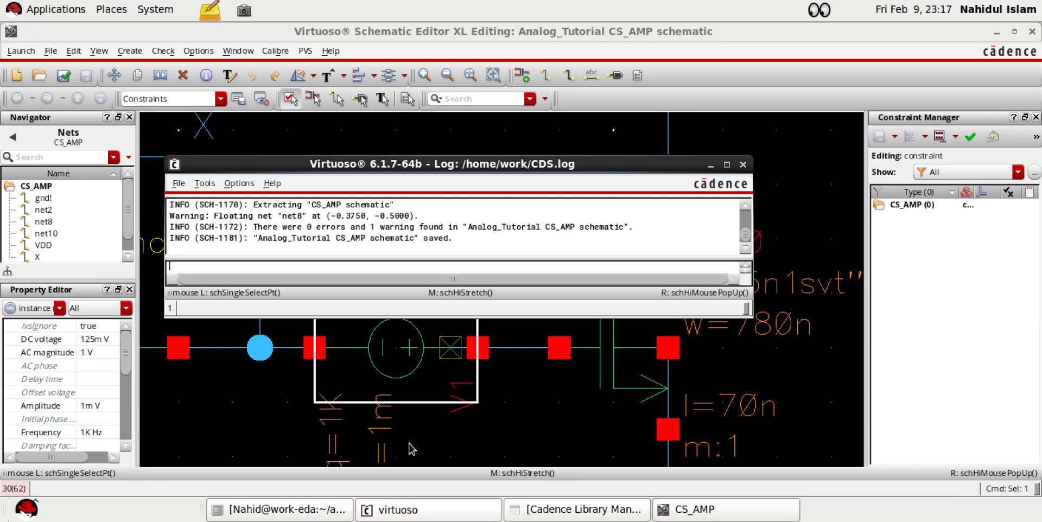
scroll(397, 237, up, 2)
scroll(395, 236, down, 1)
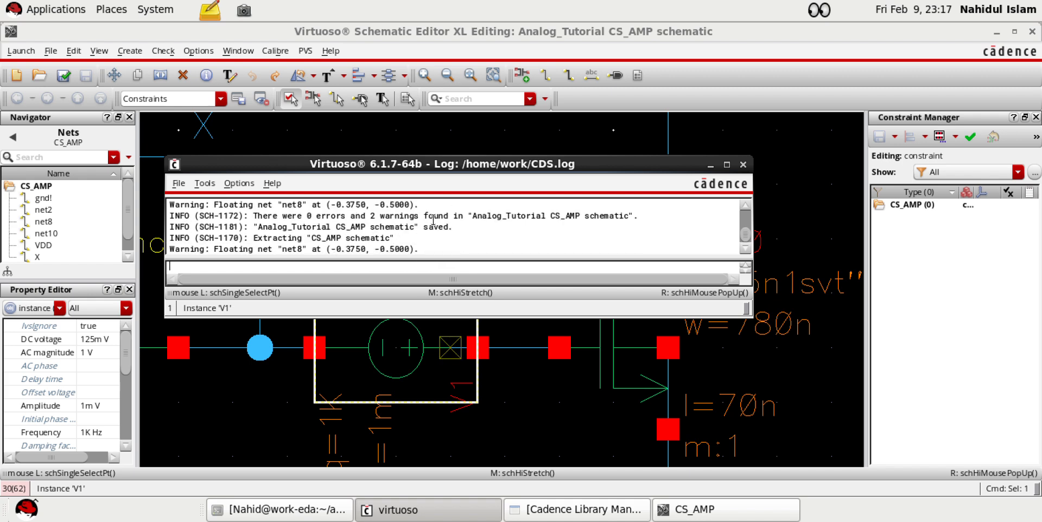
scroll(343, 222, down, 2)
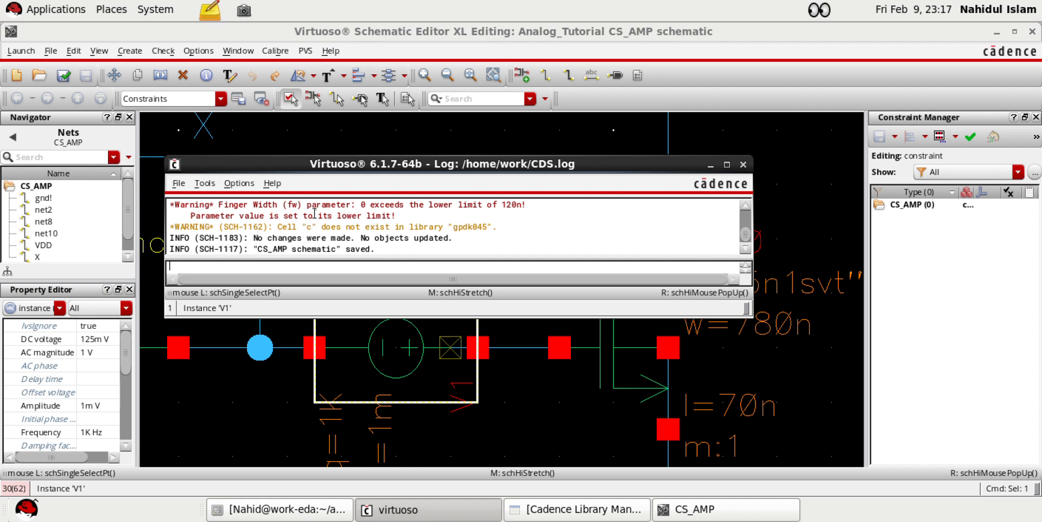
scroll(314, 214, up, 1)
scroll(304, 215, down, 3)
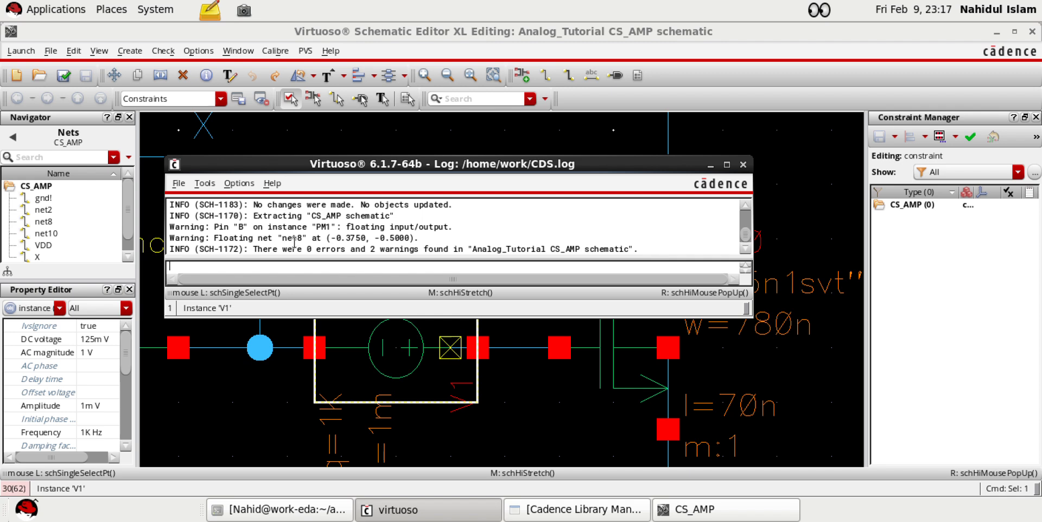
Read the newest check messages at the end of the log and minimize the log window
scroll(258, 244, down, 2)
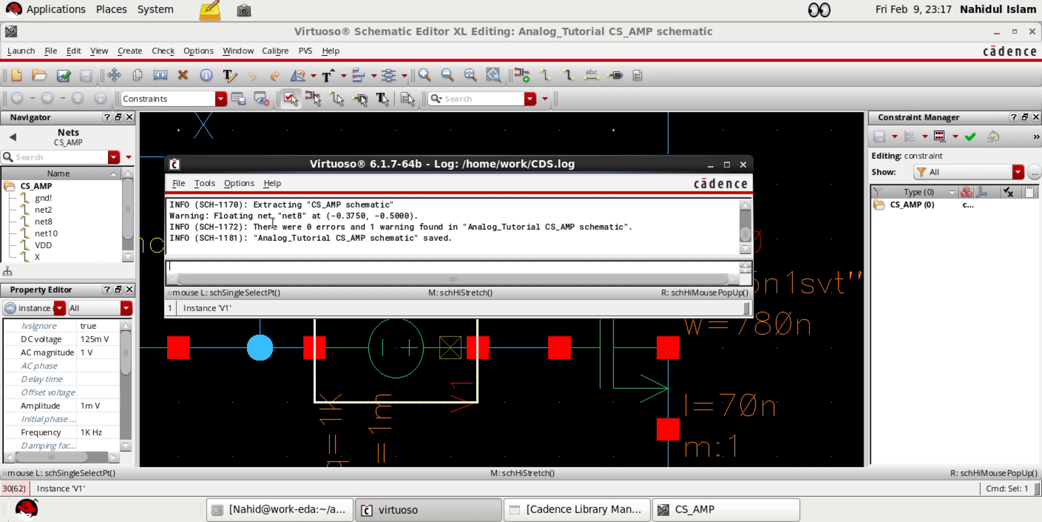
click(710, 164)
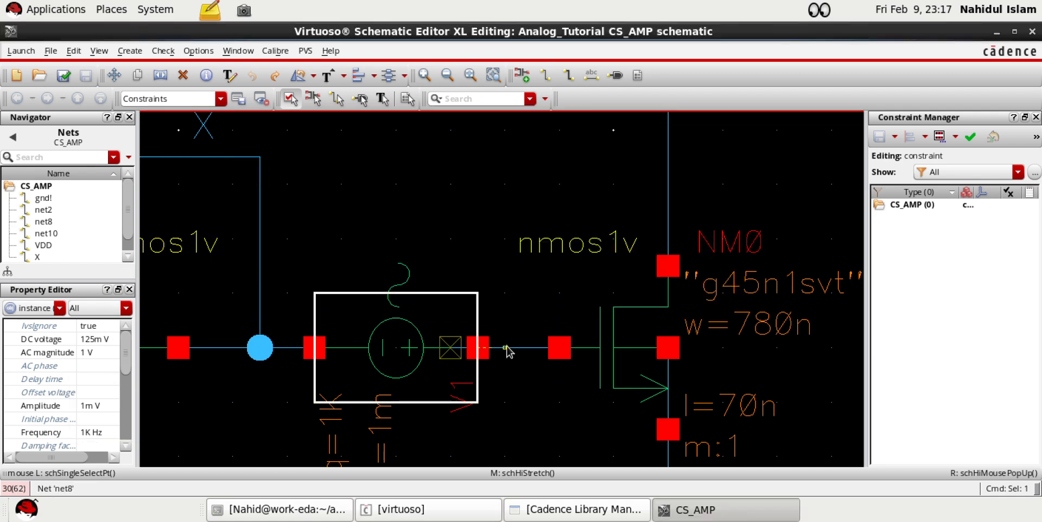
click(507, 375)
Copy the vsin source V1 into the empty area beside capacitor C0
click(400, 339)
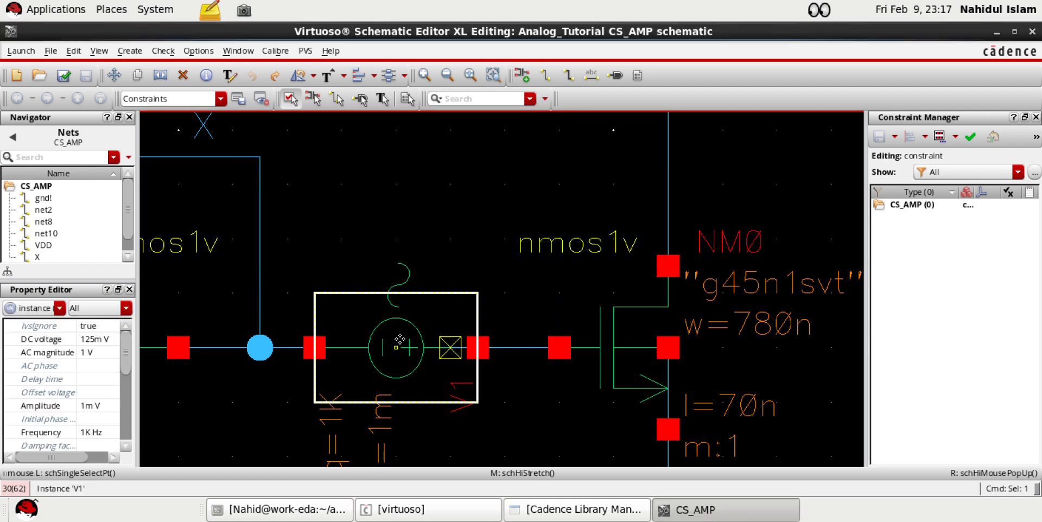
key(c)
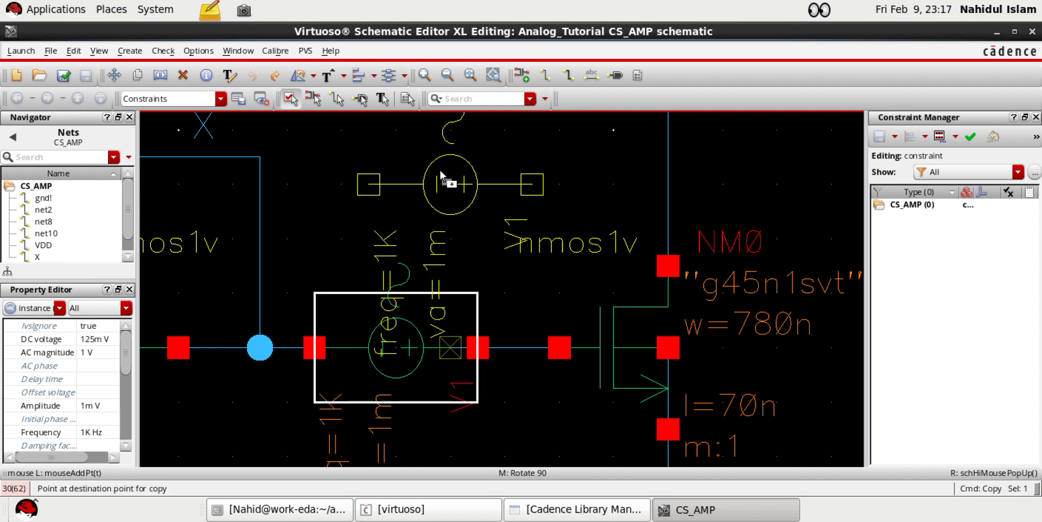
ctrl+scroll(347, 182, down, 1)
click(814, 309)
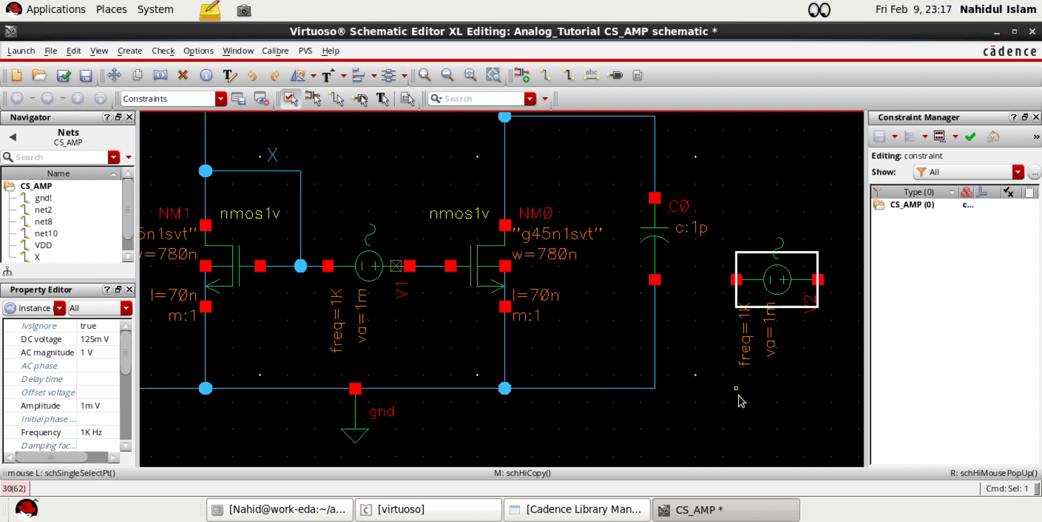
key(Escape)
Delete the original vsin source V1 and the leftover wire at NM0's gate
click(374, 279)
key(Delete)
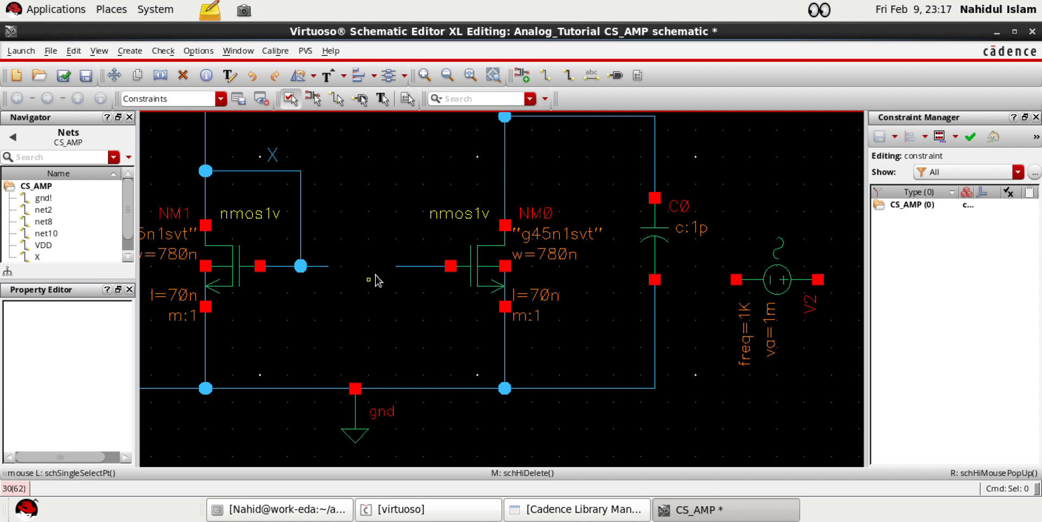
click(429, 266)
key(Delete)
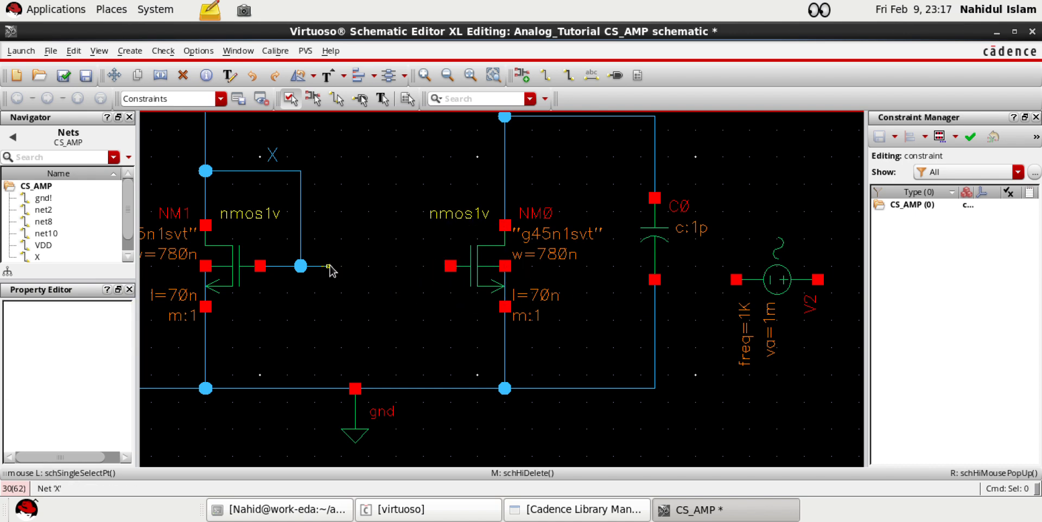
Move the copied vsin source between net X and NM0's gate, and wire its positive terminal to the gate
drag(764, 286, 376, 265)
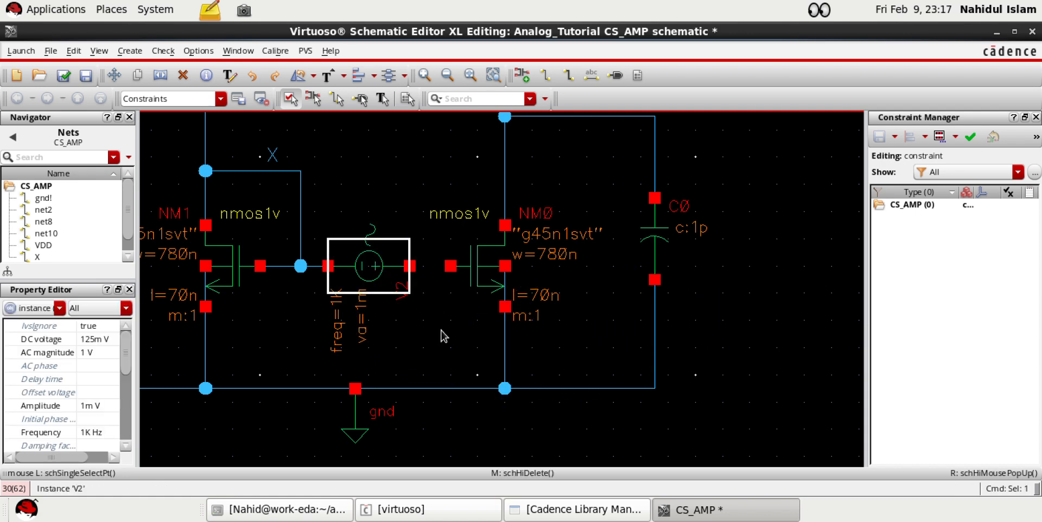
click(448, 334)
key(w)
click(410, 266)
click(450, 266)
key(Escape)
Check and save the schematic with the replaced input source, and fit the whole circuit in view
key(shift+x)
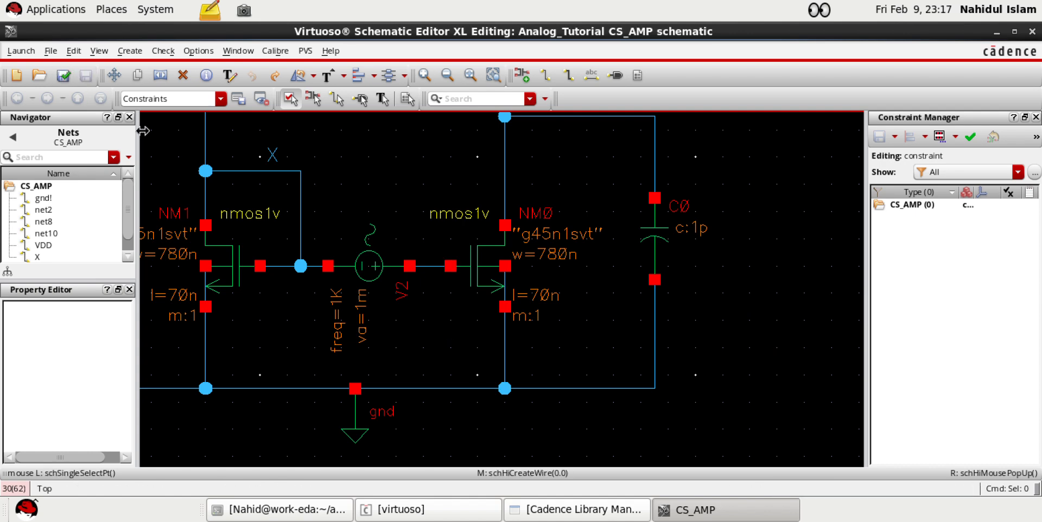
key(f)
scroll(482, 269, up, 2)
scroll(482, 269, down, 2)
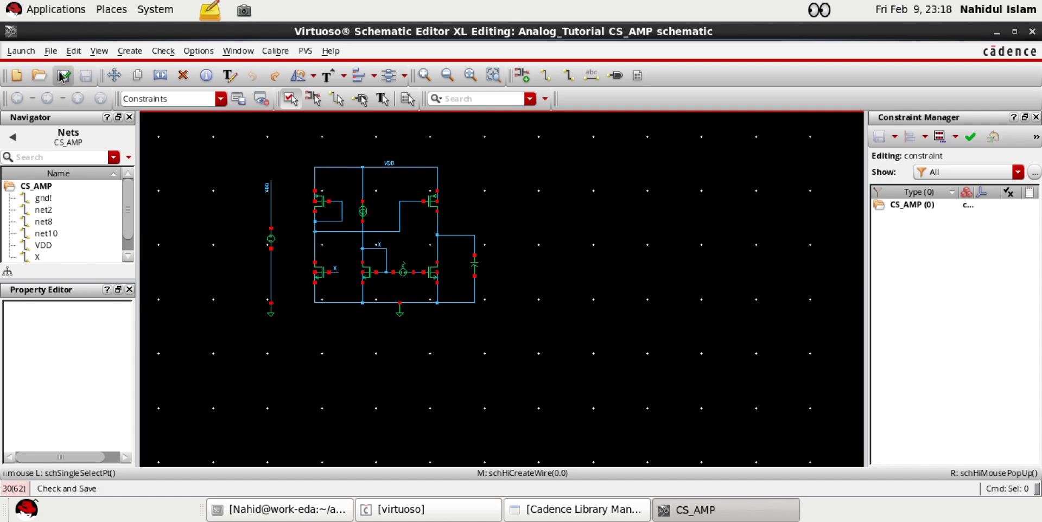
Launch an ADE L simulation session for the CS_AMP schematic
click(25, 52)
click(29, 68)
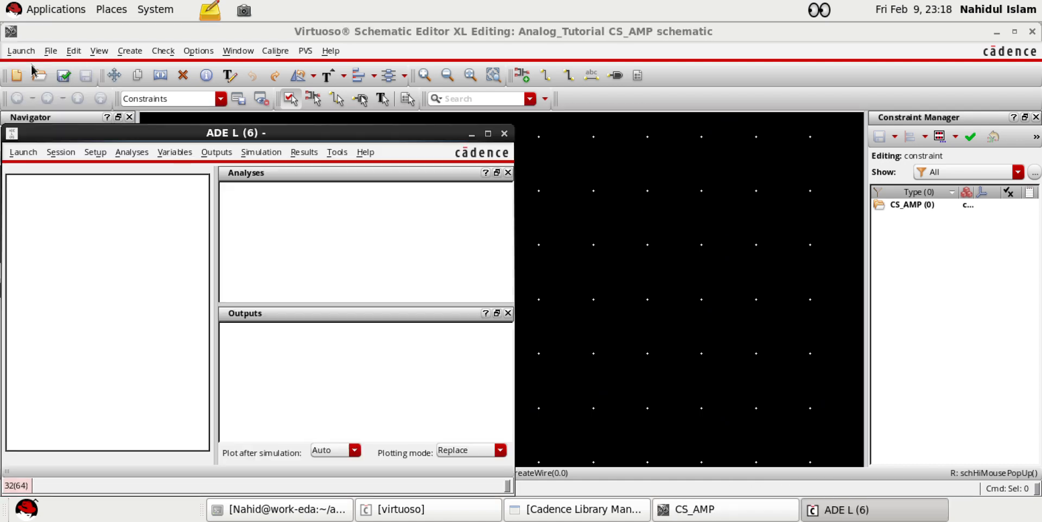
drag(389, 122, 513, 103)
right_click(286, 233)
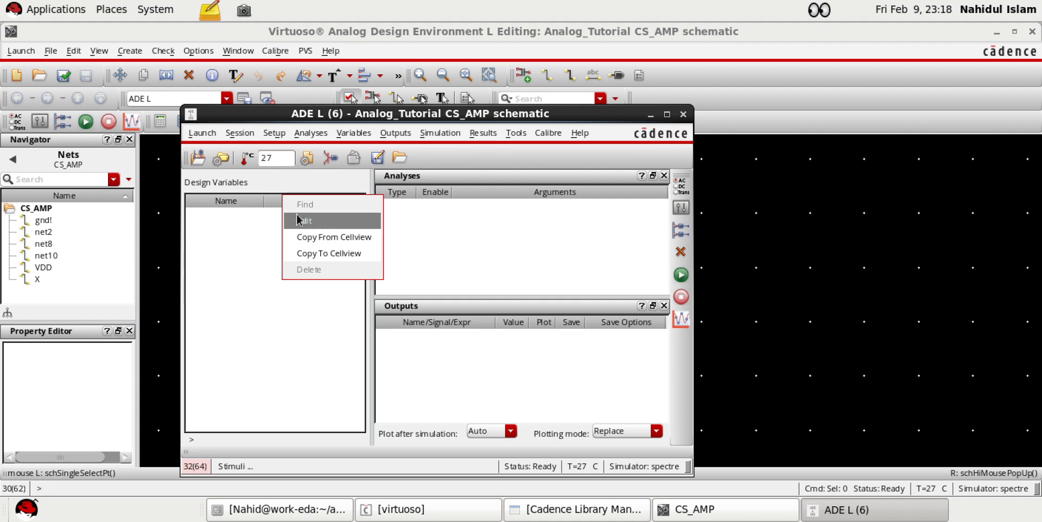
click(245, 248)
click(202, 134)
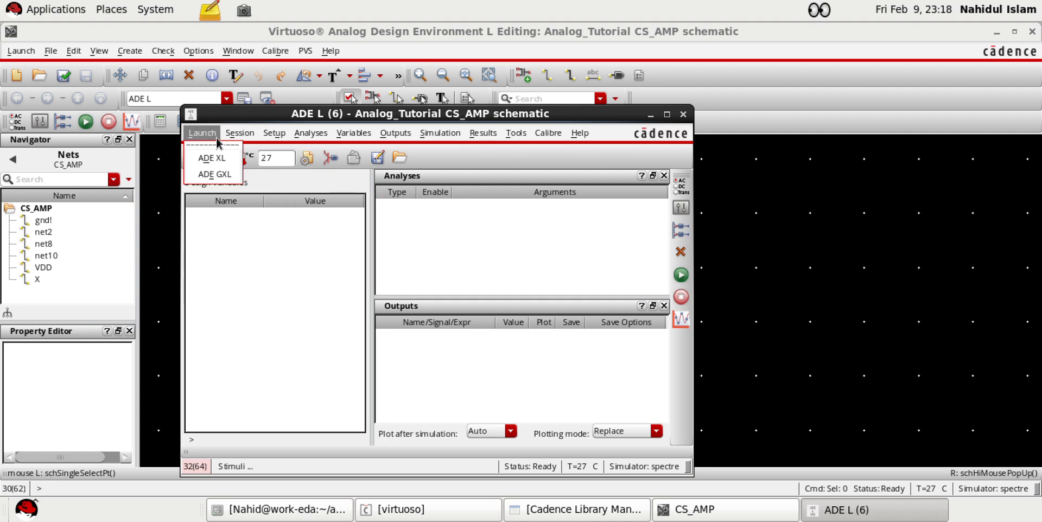
mouse_move(264, 134)
click(484, 170)
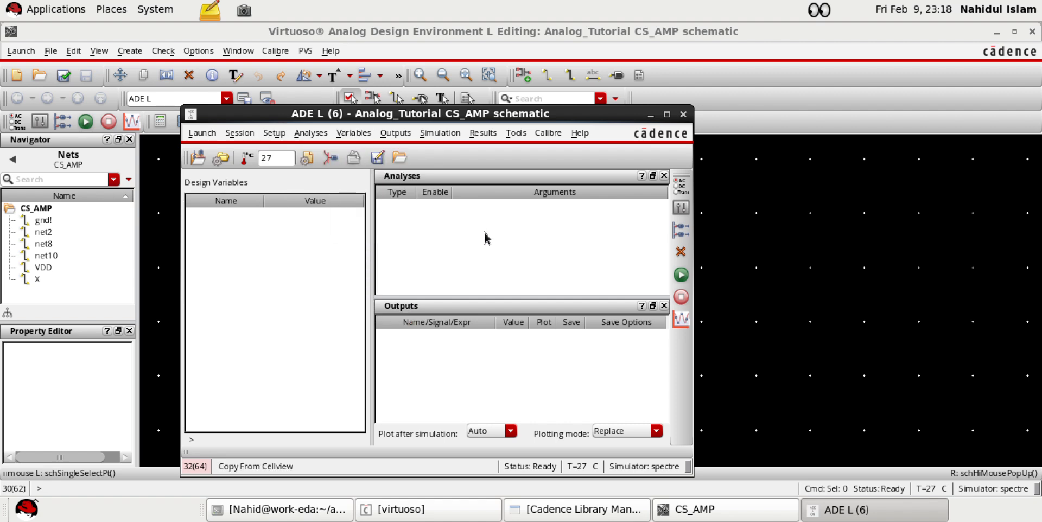
Add a dc analysis with Save DC Operating Point enabled to the ADE L session
right_click(481, 216)
click(491, 223)
click(428, 70)
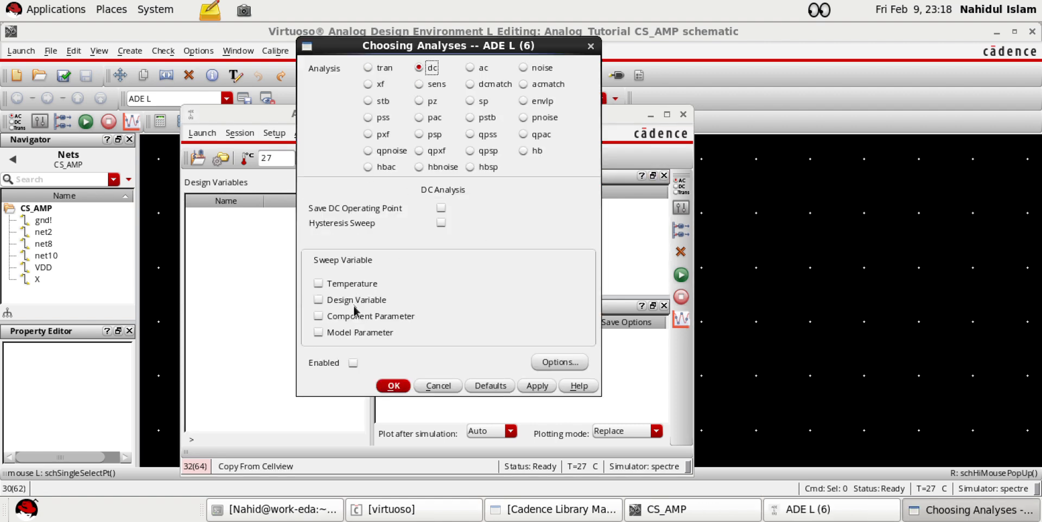
click(441, 208)
click(394, 386)
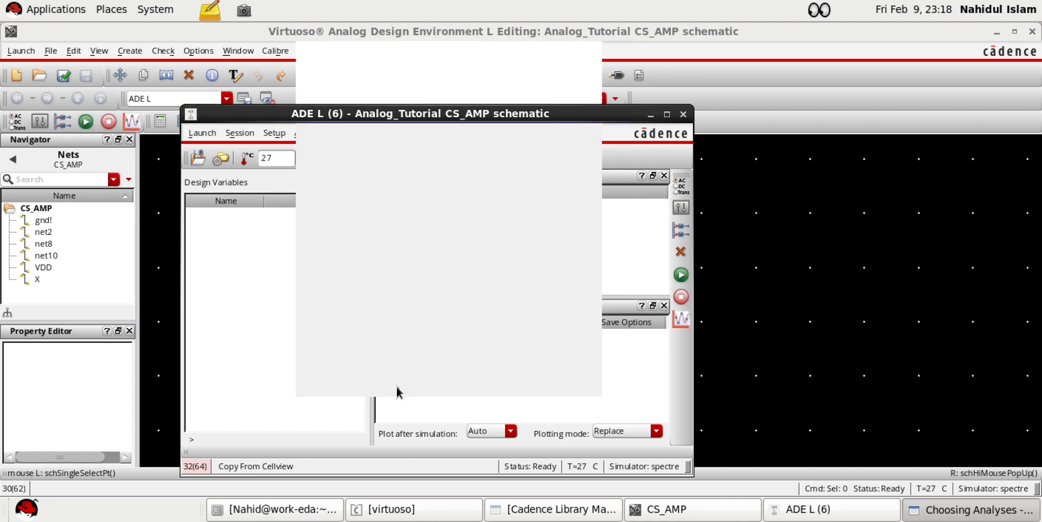
Netlist and run the simulation, and return to the fitted schematic with the ADE L and simulation log windows minimized
click(683, 277)
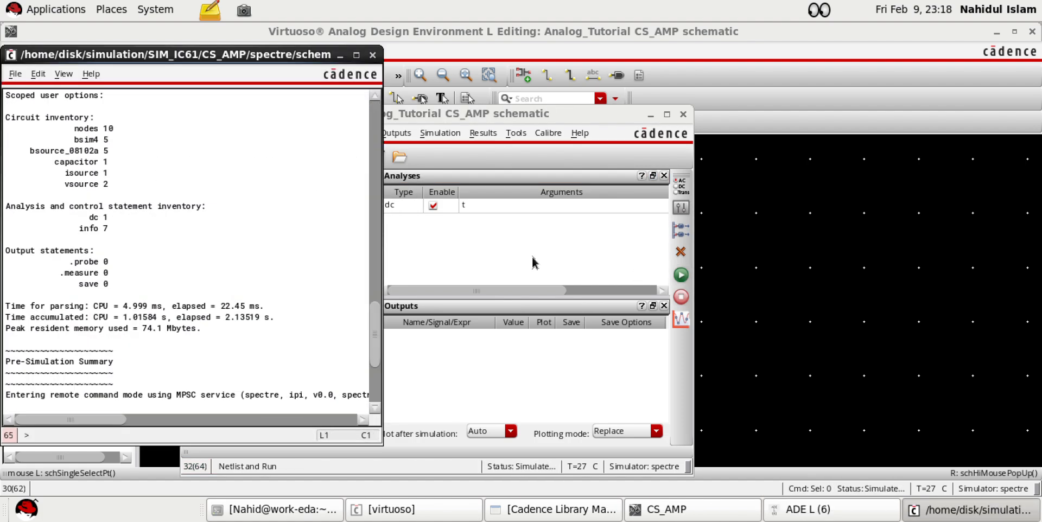
click(504, 214)
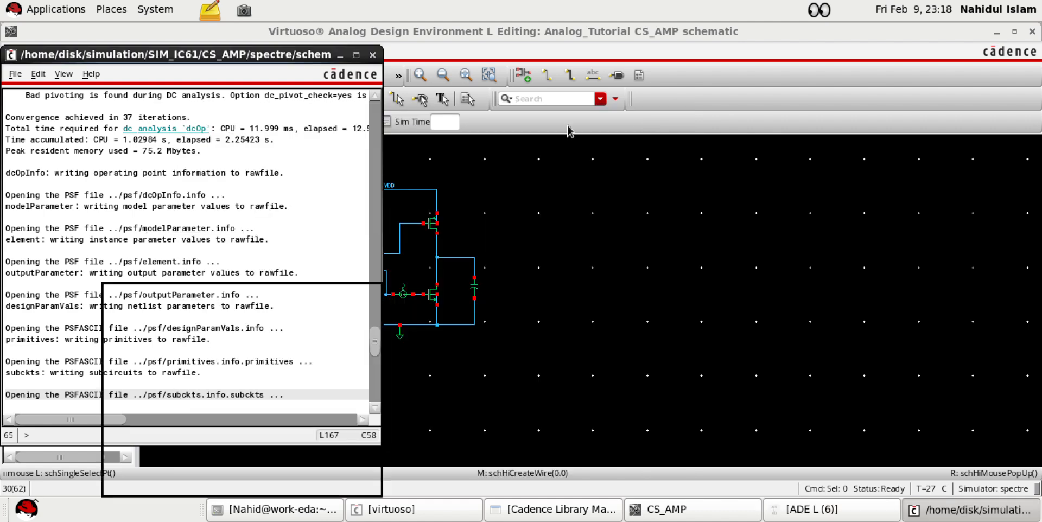
click(649, 115)
click(340, 55)
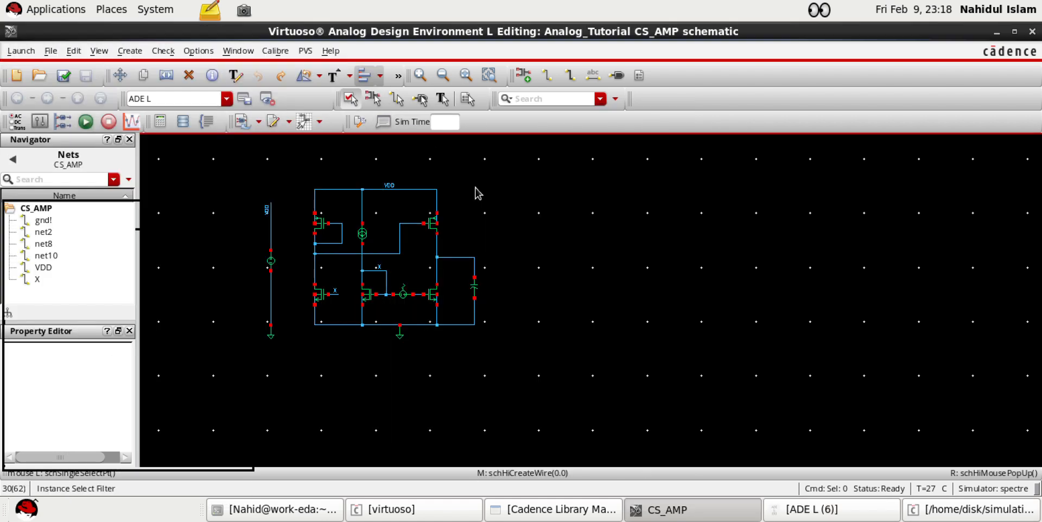
key(f)
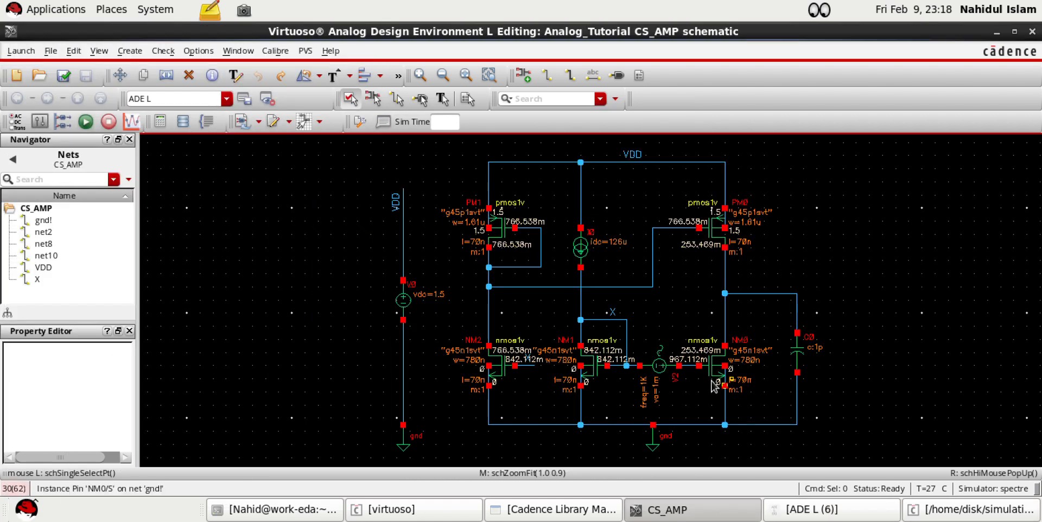
Annotate the schematic's devices with their DC operating points
click(99, 50)
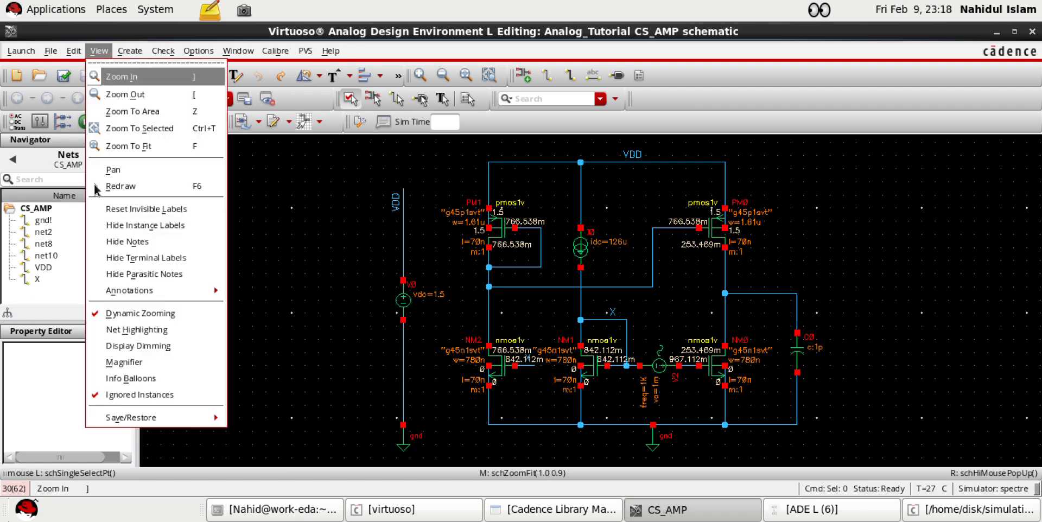
mouse_move(162, 290)
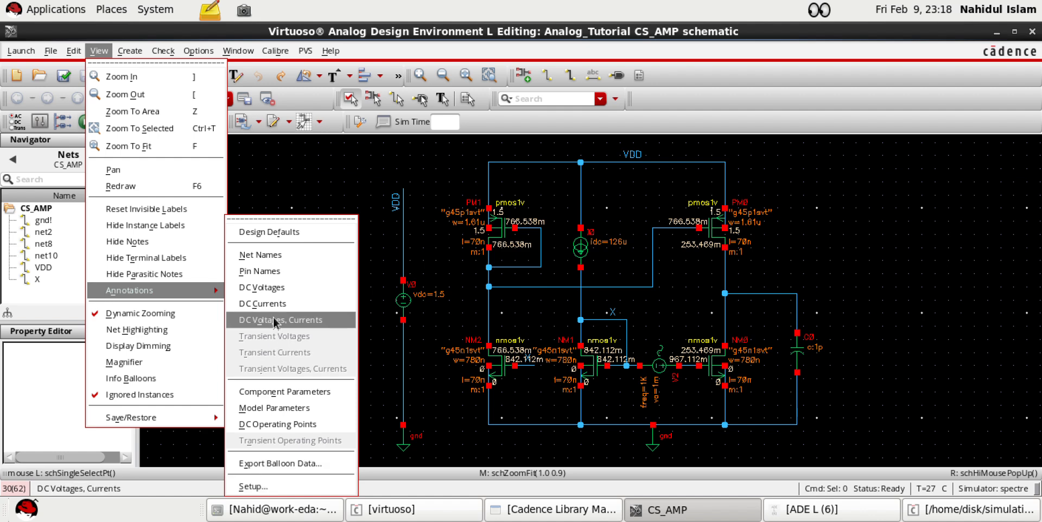
click(277, 423)
click(99, 51)
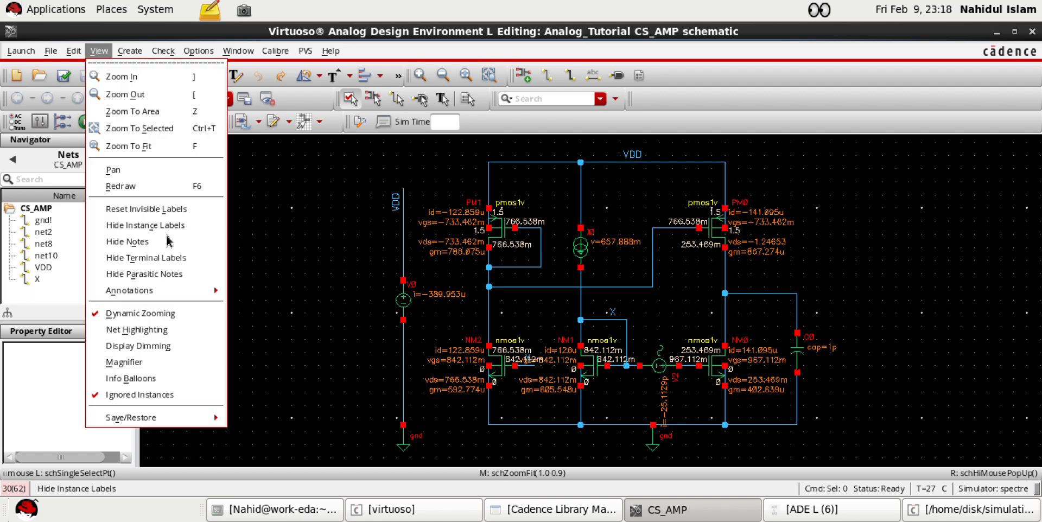
click(321, 307)
In the annotation setup, set the cdsParam(4) expression of the gpdk045 nmos1v cell to gmoverid
click(100, 51)
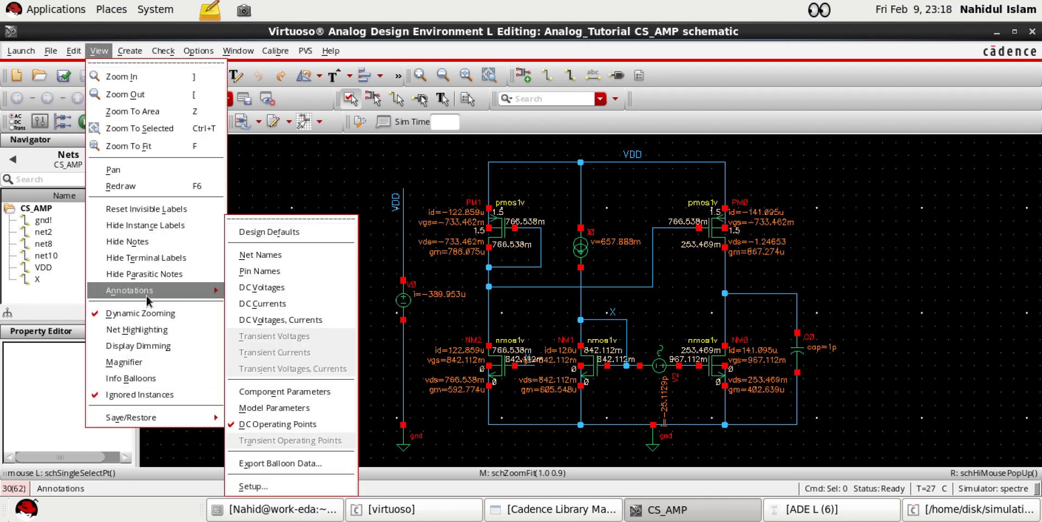
click(260, 486)
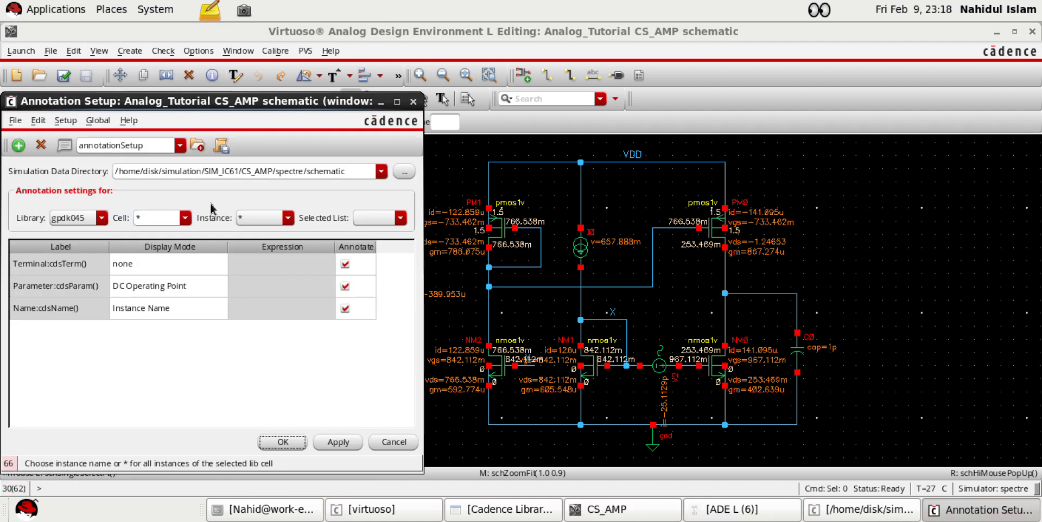
click(185, 223)
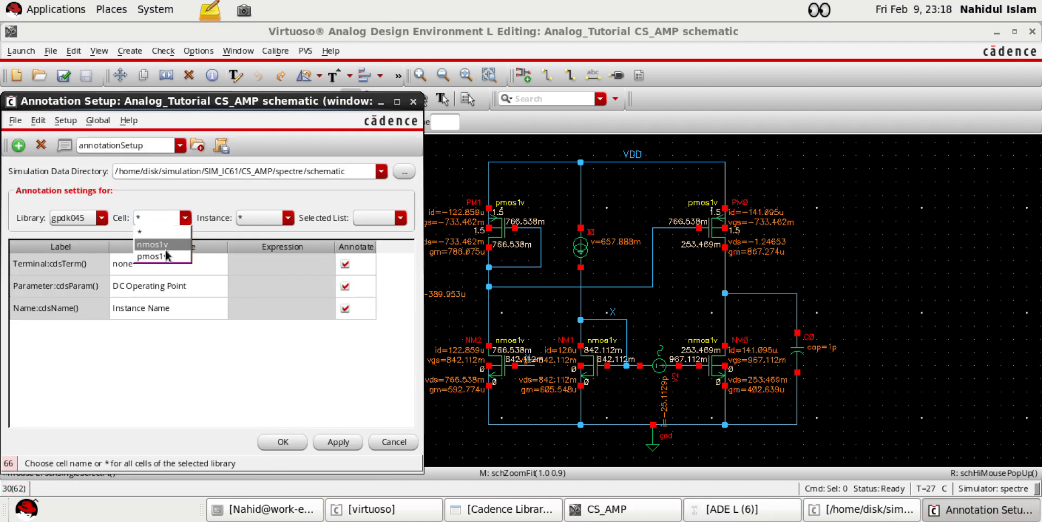
click(168, 255)
scroll(267, 360, down, 2)
double_click(261, 374)
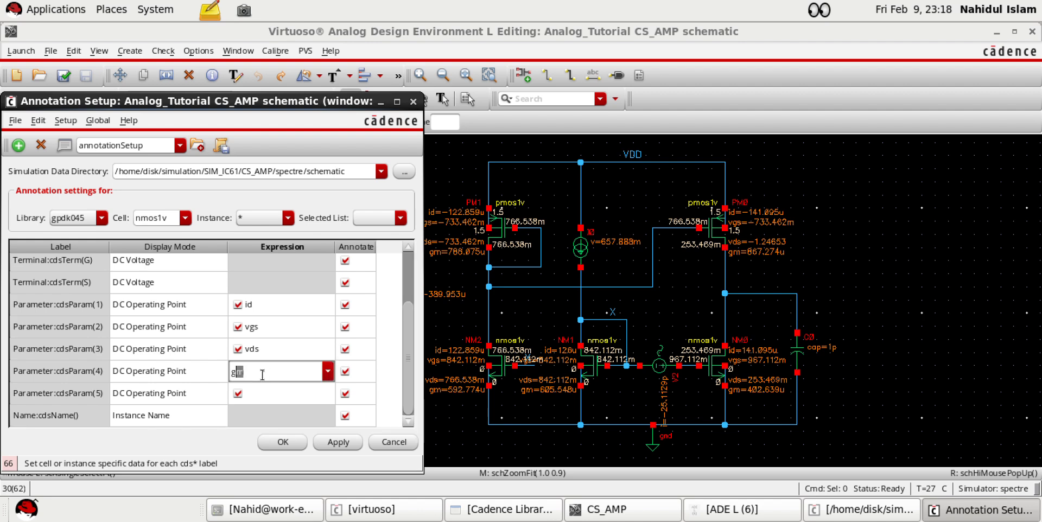
text(overid)
key(Return)
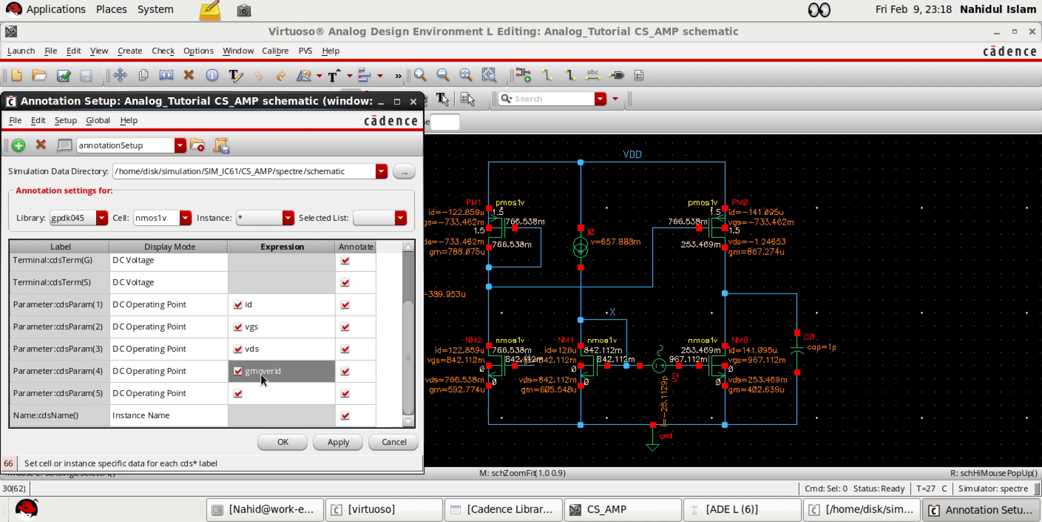
Set the nmos1v cdsParam(5) expression to region and apply the annotation settings
double_click(248, 401)
text(region)
key(Return)
click(335, 442)
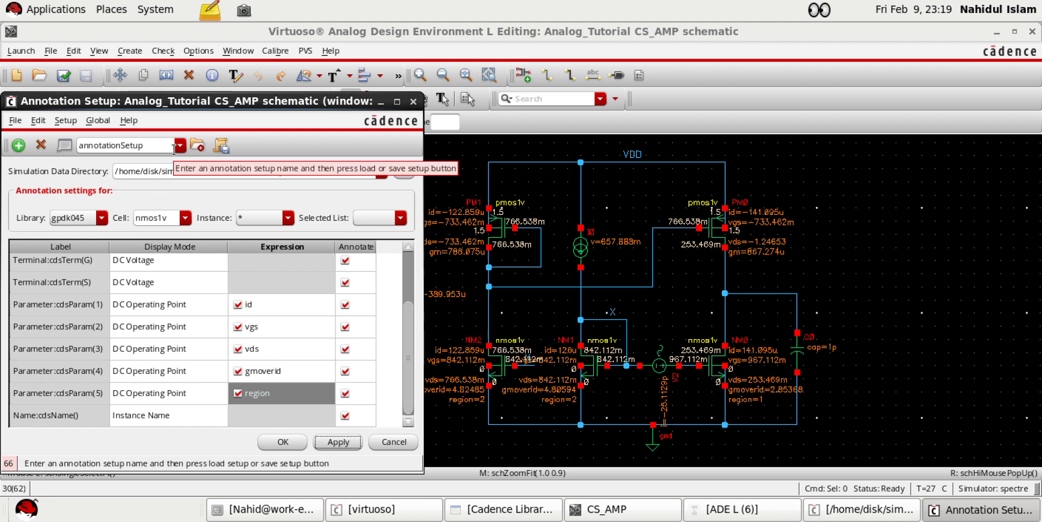
Set the cdsParam(5) expression of the pmos1v cell to region and apply the annotation settings
click(185, 218)
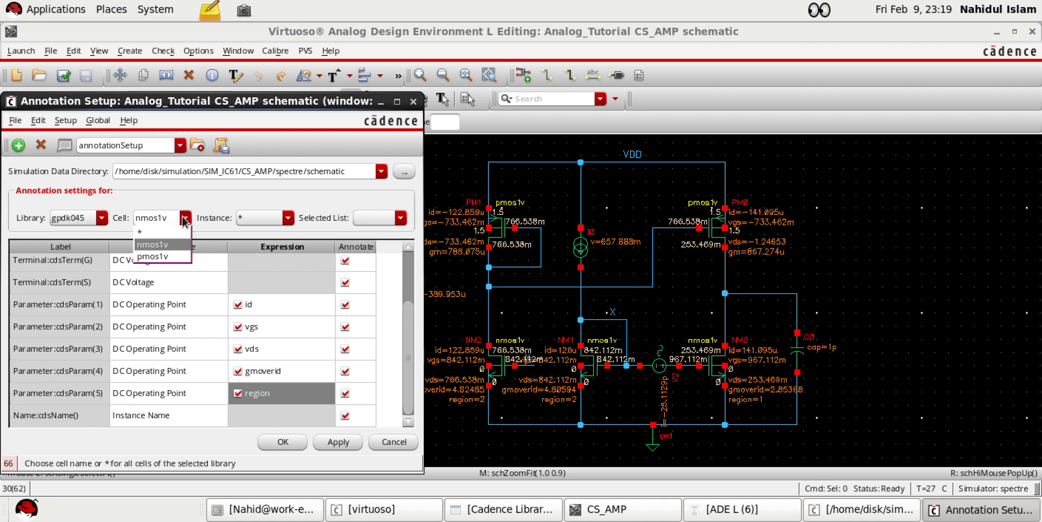
click(160, 257)
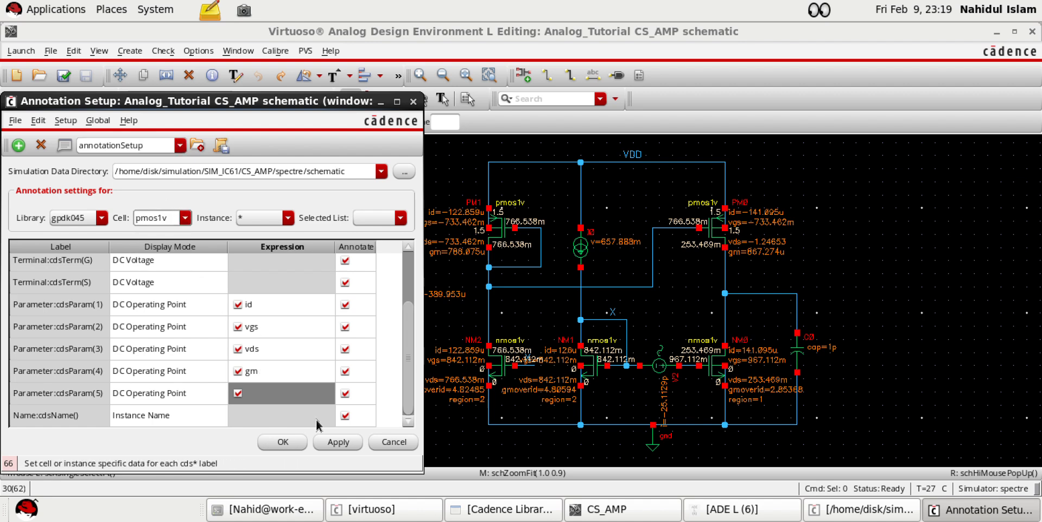
click(267, 394)
text(re)
key(Return)
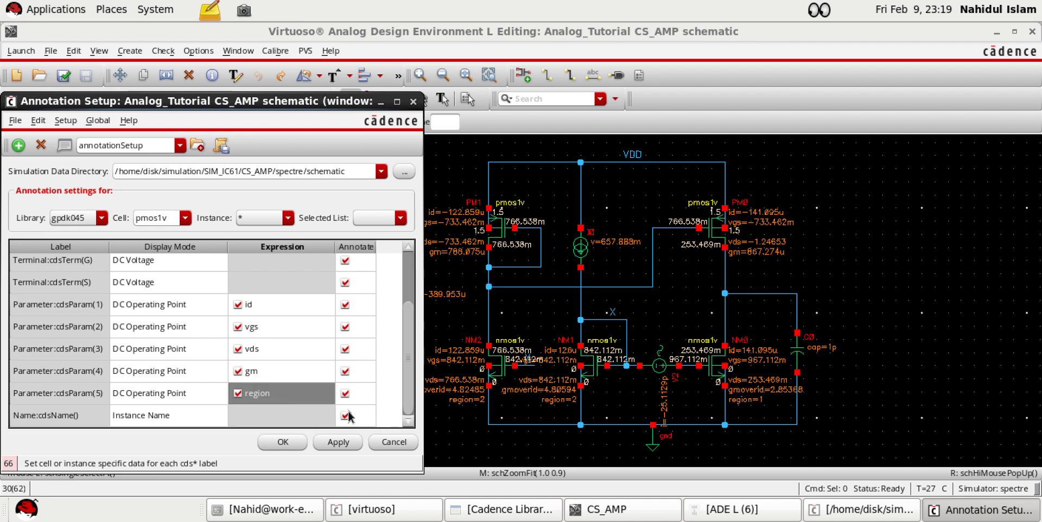
click(349, 444)
Set the pmos1v cdsParam(4) expression to gmoverid, apply it without overriding the modified settings, and close the annotation setup
click(275, 372)
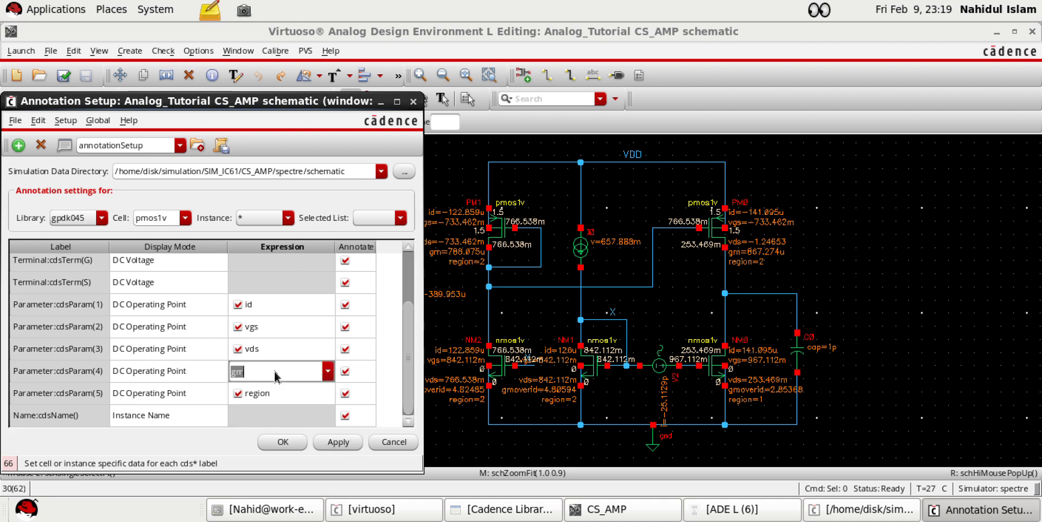
text(gmoverid)
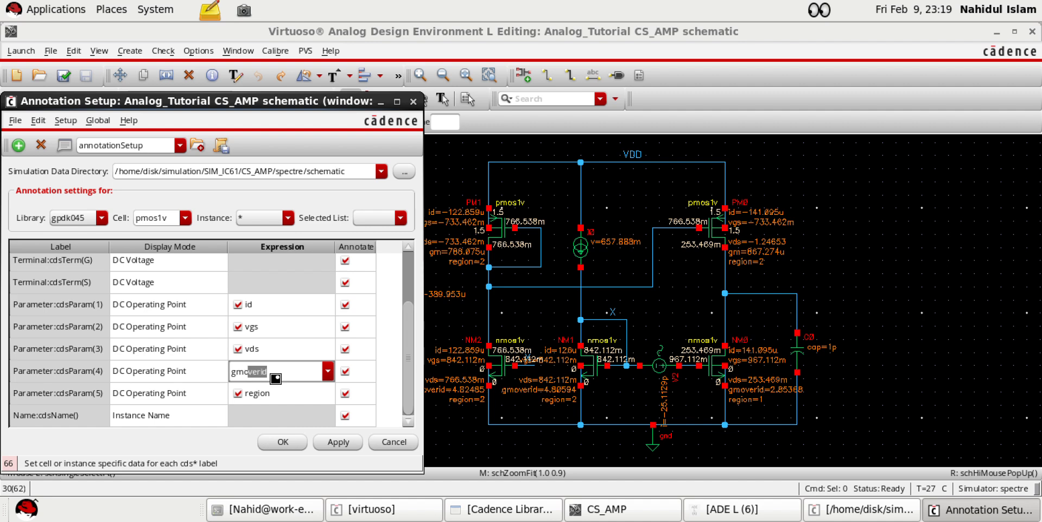
click(337, 443)
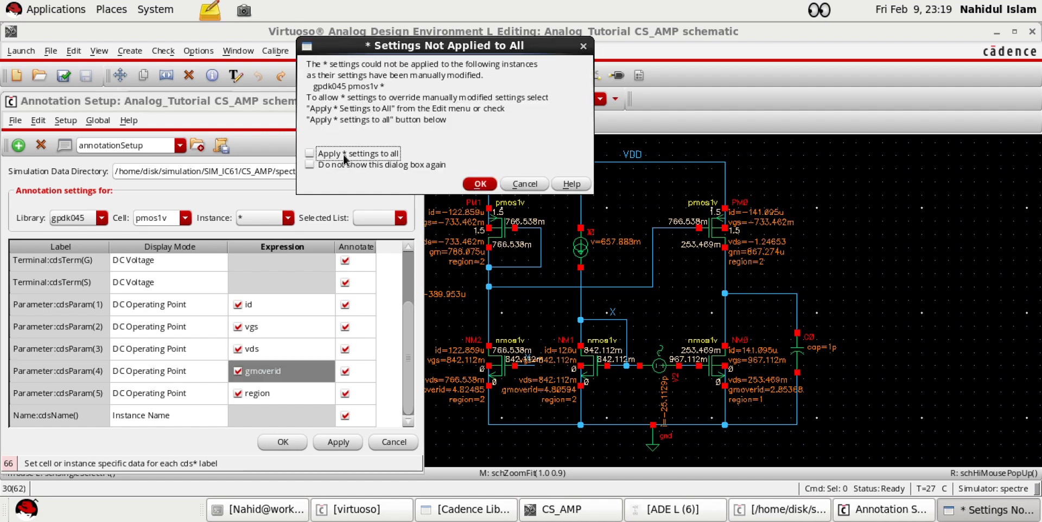
click(480, 184)
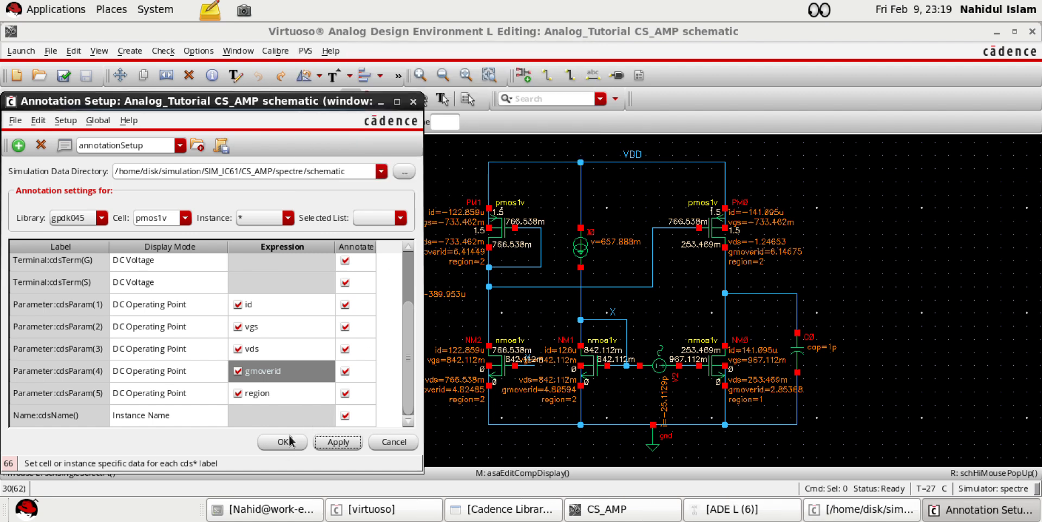
click(282, 441)
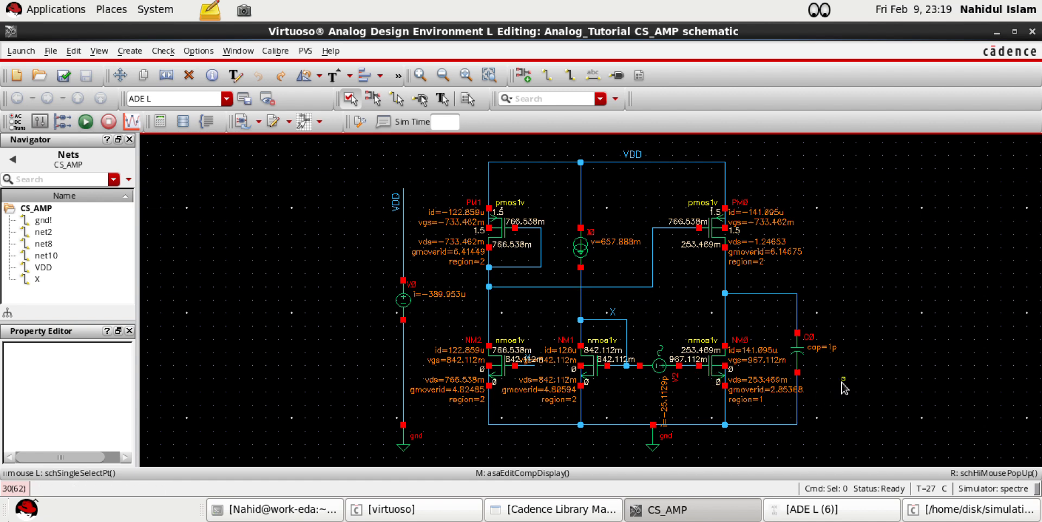
Open a Parametric Analysis setup from the ADE L session, then bring the schematic back to the front
click(820, 503)
click(493, 136)
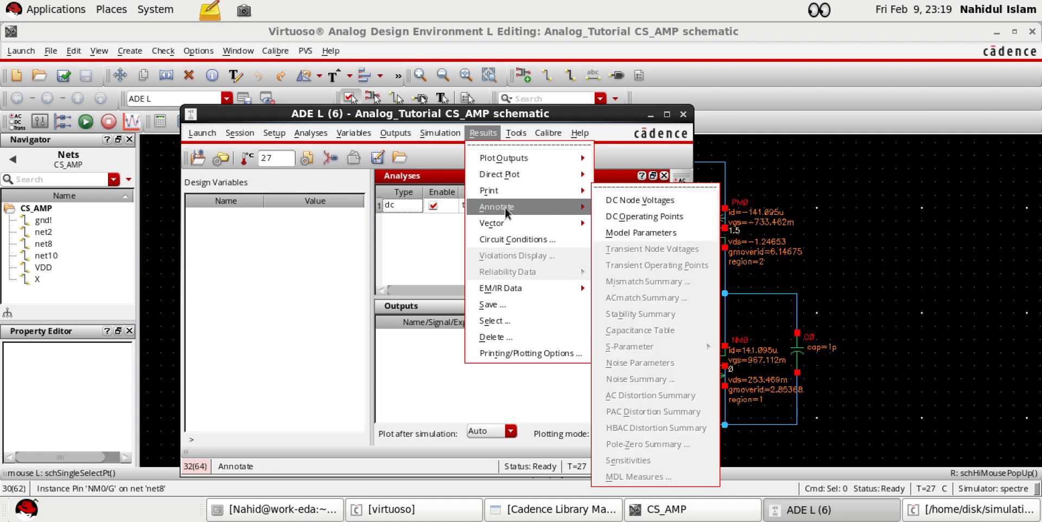
mouse_move(504, 175)
mouse_move(513, 136)
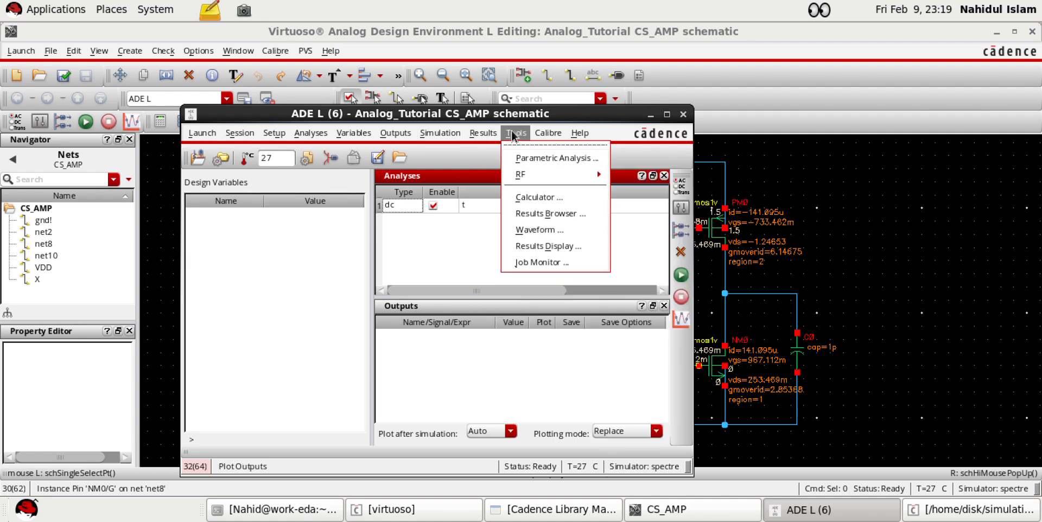
click(538, 158)
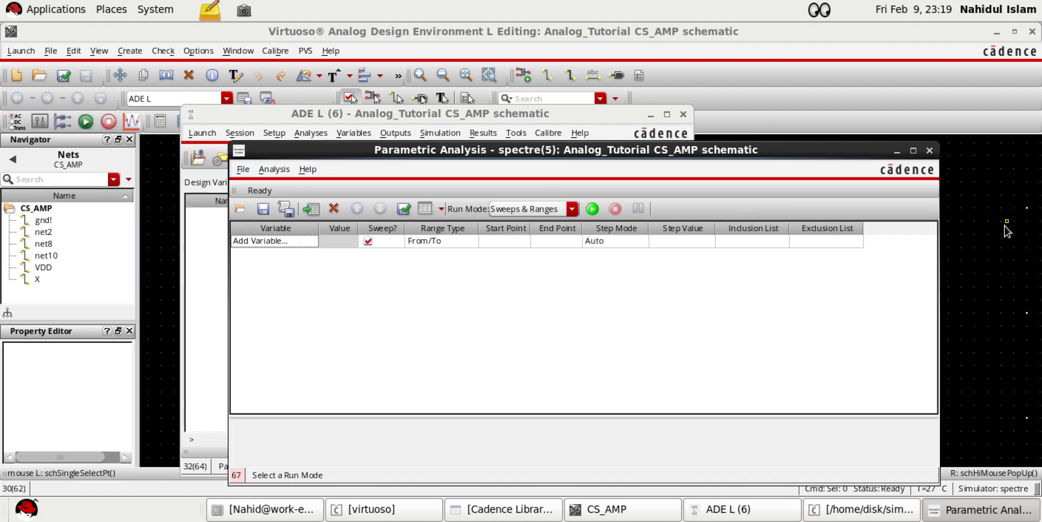
click(981, 227)
Open the calculator from ADE L and clear its expression buffer and stack
click(750, 513)
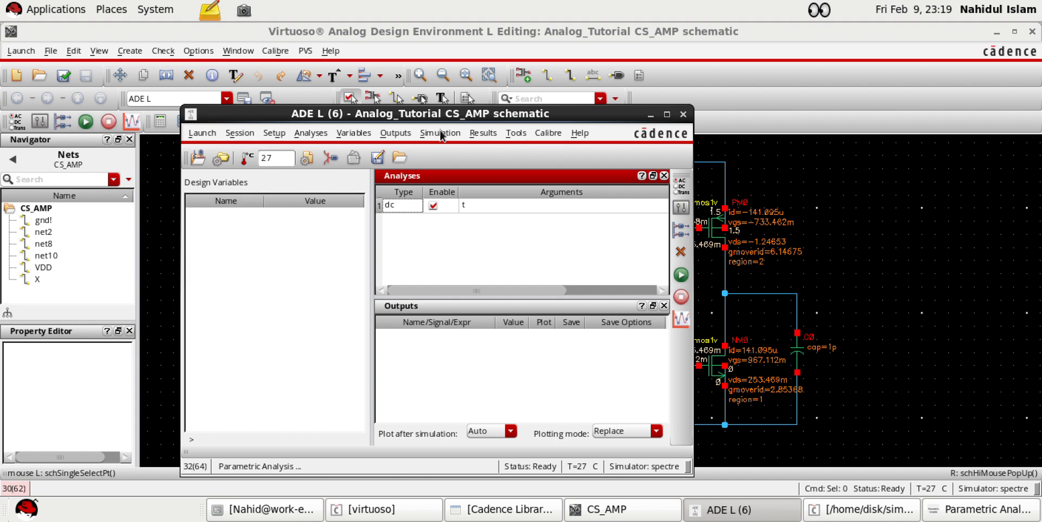
click(472, 135)
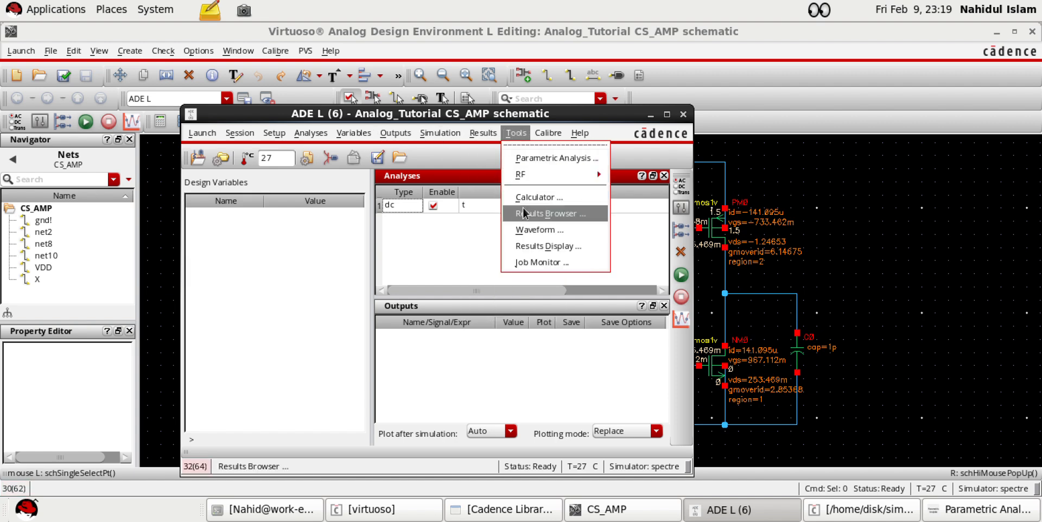
click(529, 198)
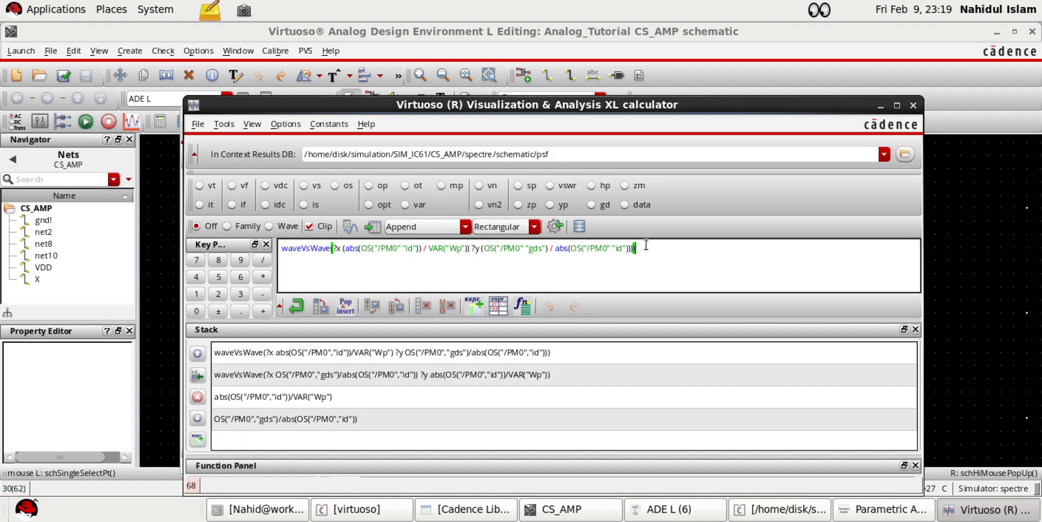
click(441, 308)
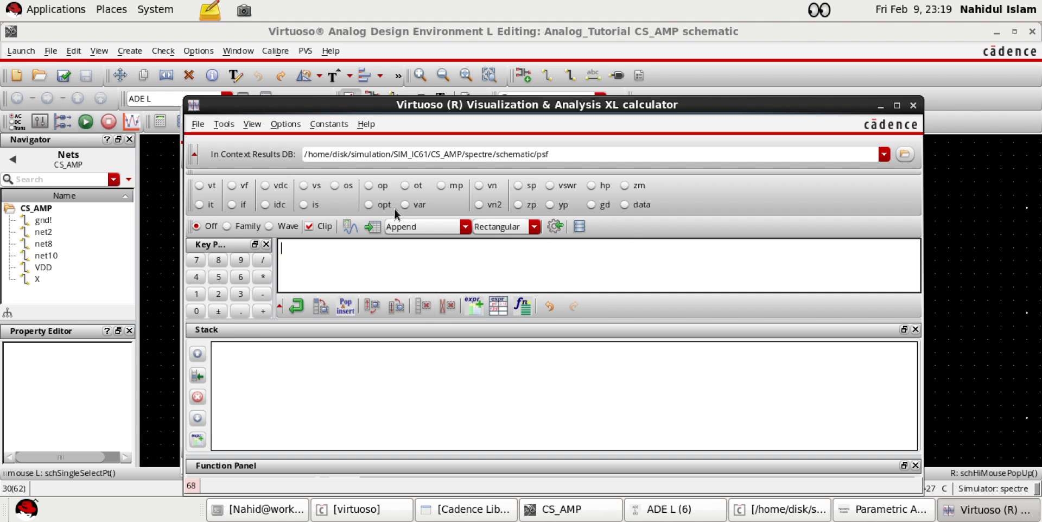
Build the operating-point expression for the region parameter of transistor NM0, send it to the ADE outputs, and minimize the calculator
click(368, 185)
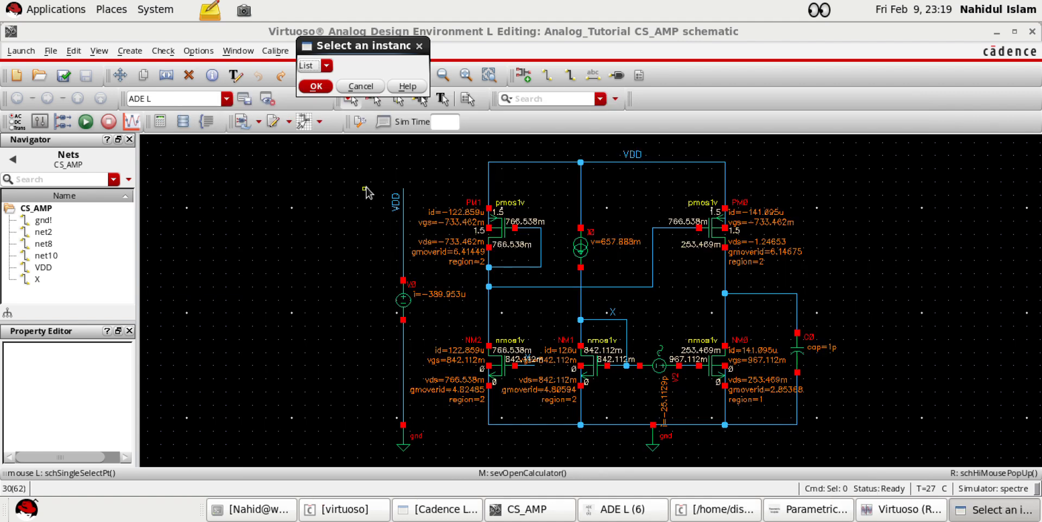
click(716, 366)
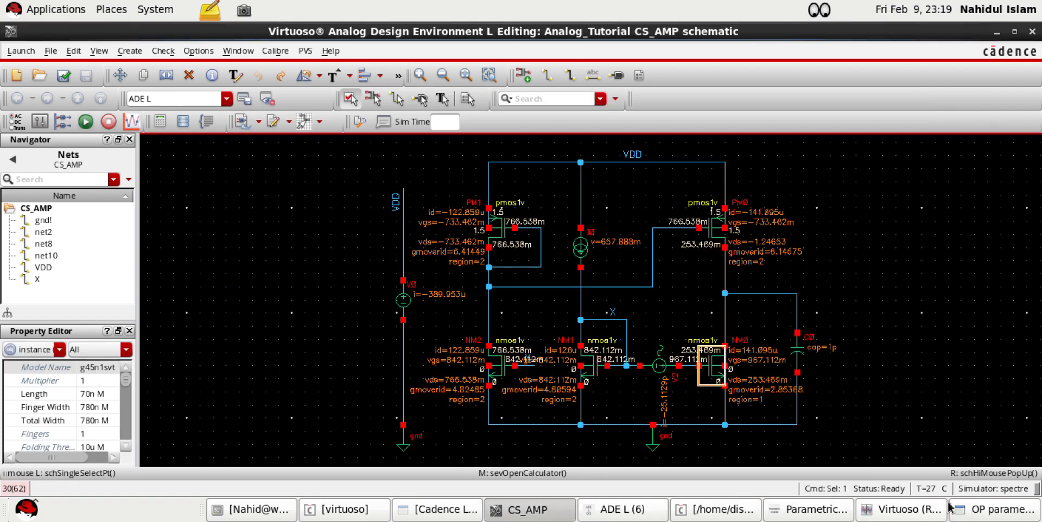
click(352, 65)
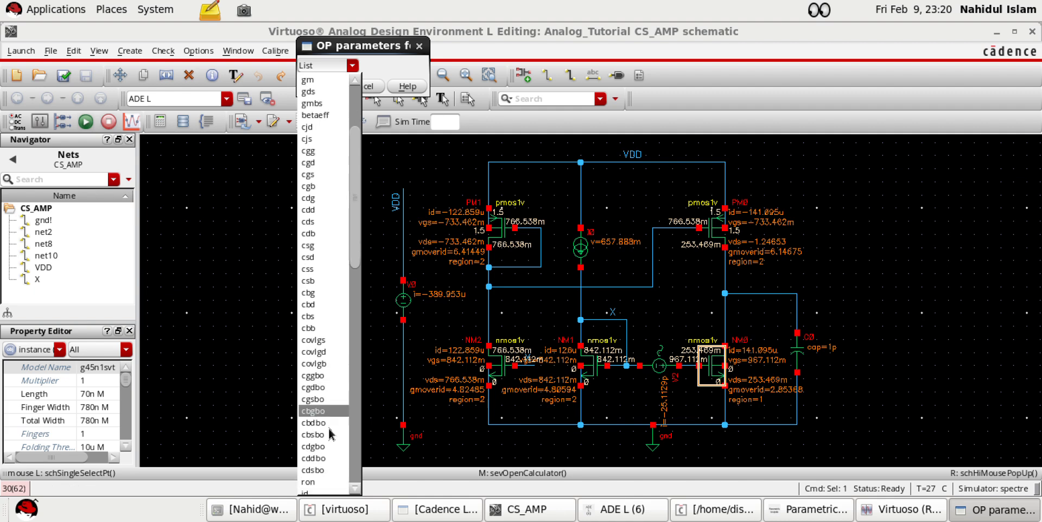
scroll(325, 402, down, 4)
scroll(328, 412, down, 3)
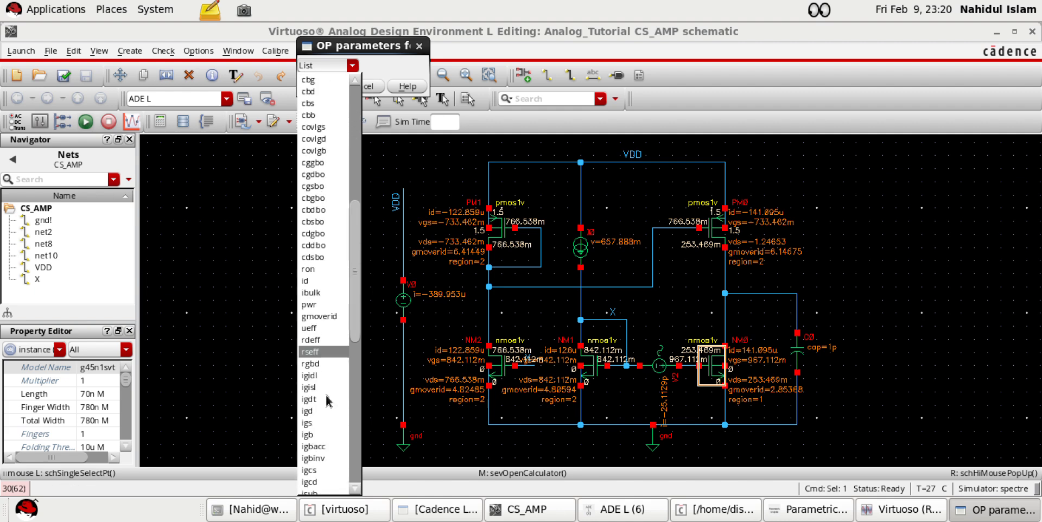
scroll(332, 416, down, 11)
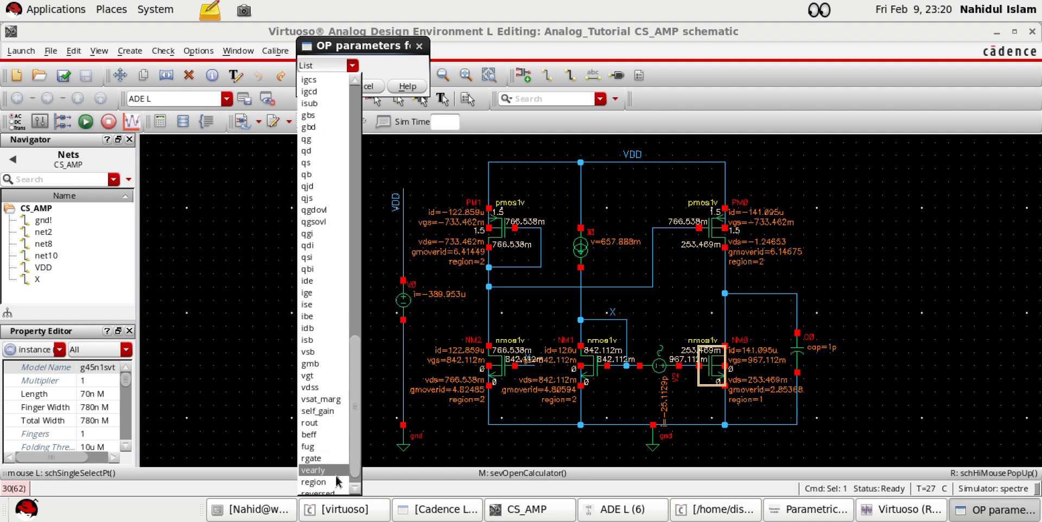
click(320, 482)
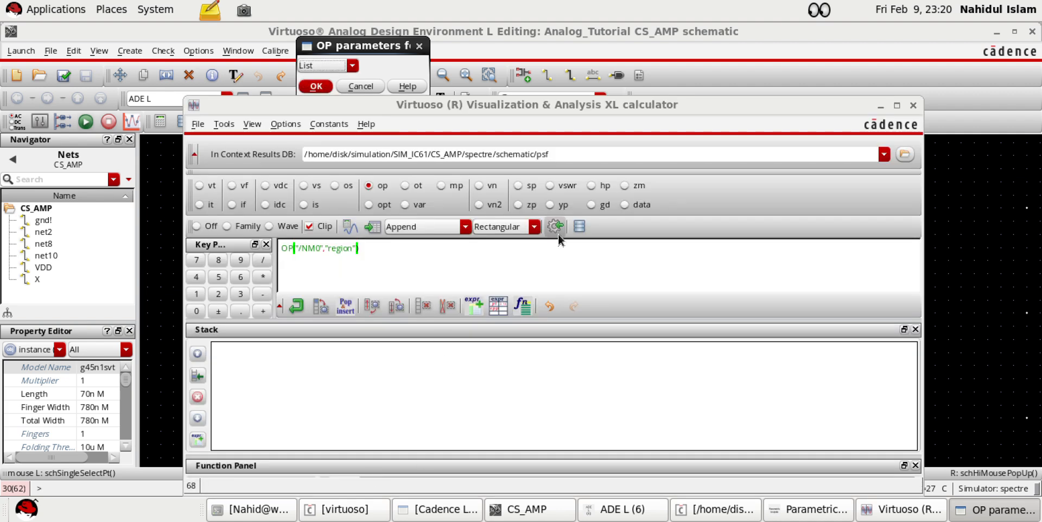
click(880, 106)
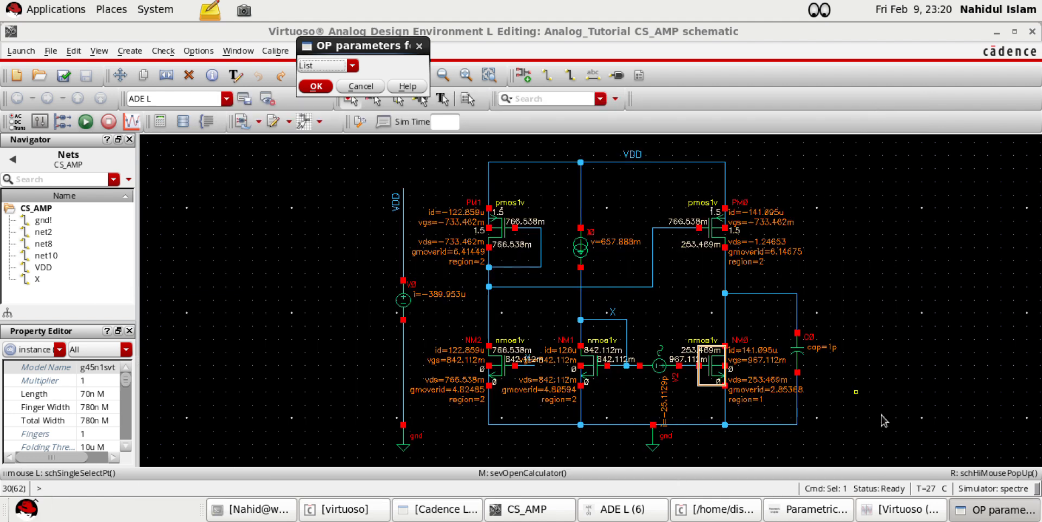
click(822, 509)
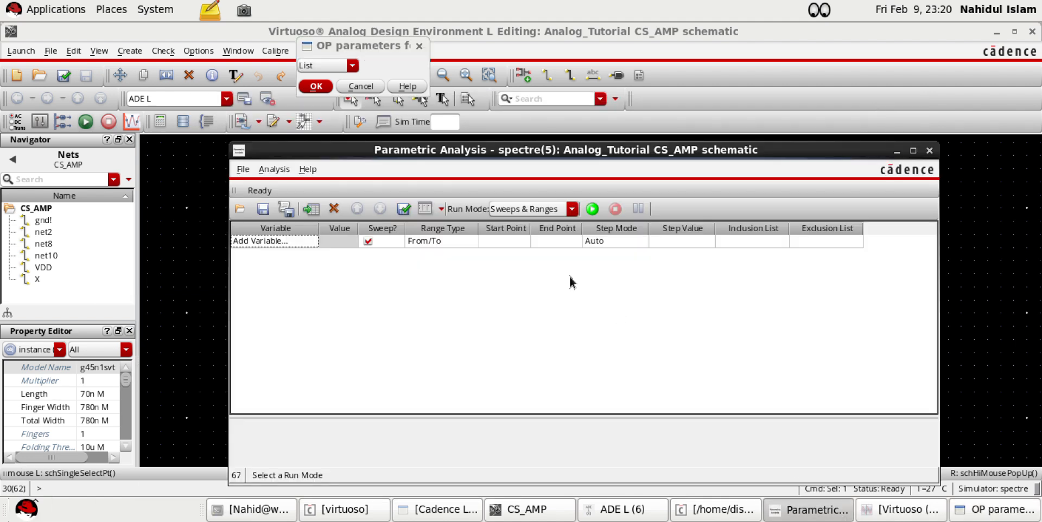
click(307, 240)
click(307, 240)
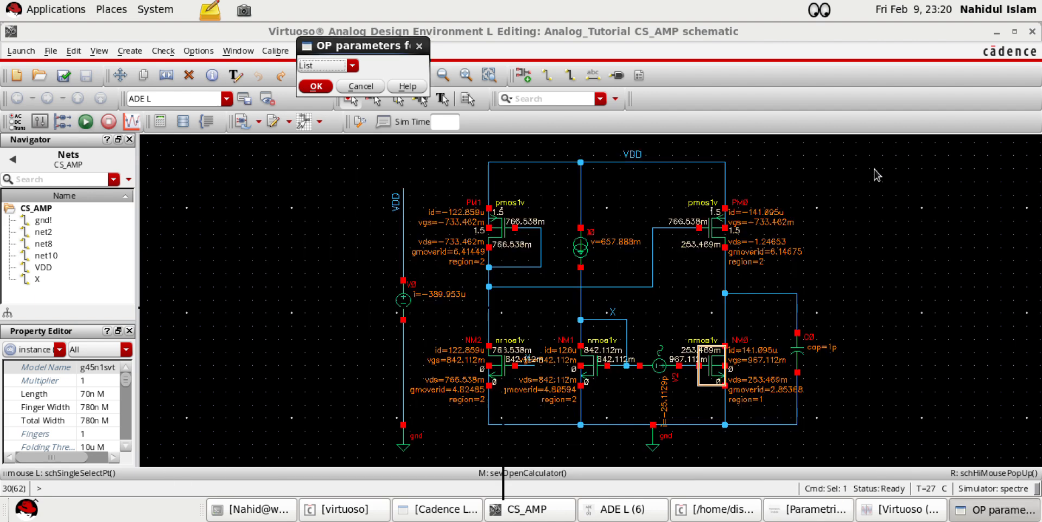
click(897, 150)
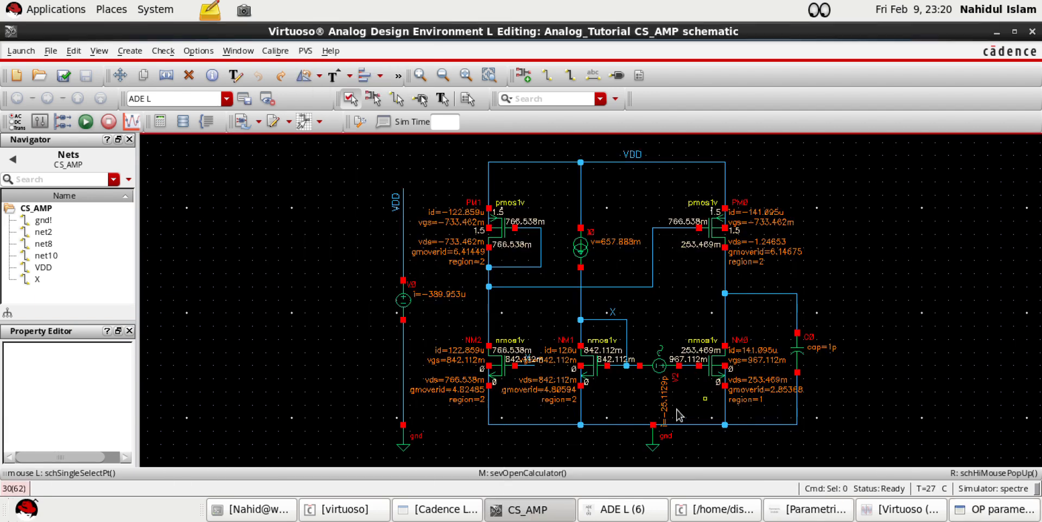
Set the DC voltage of the vsin source V2 to the variable VGS
click(666, 369)
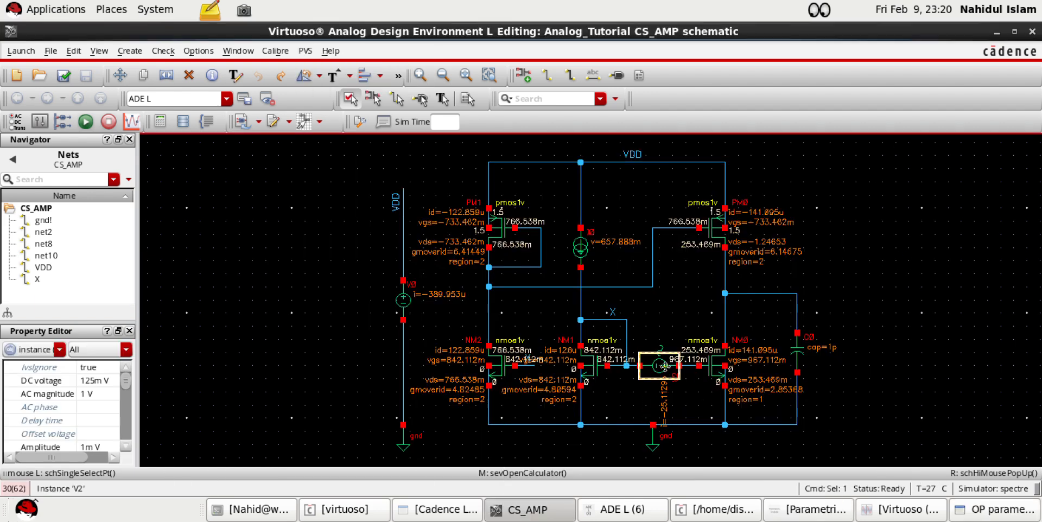
key(q)
drag(473, 354, 412, 351)
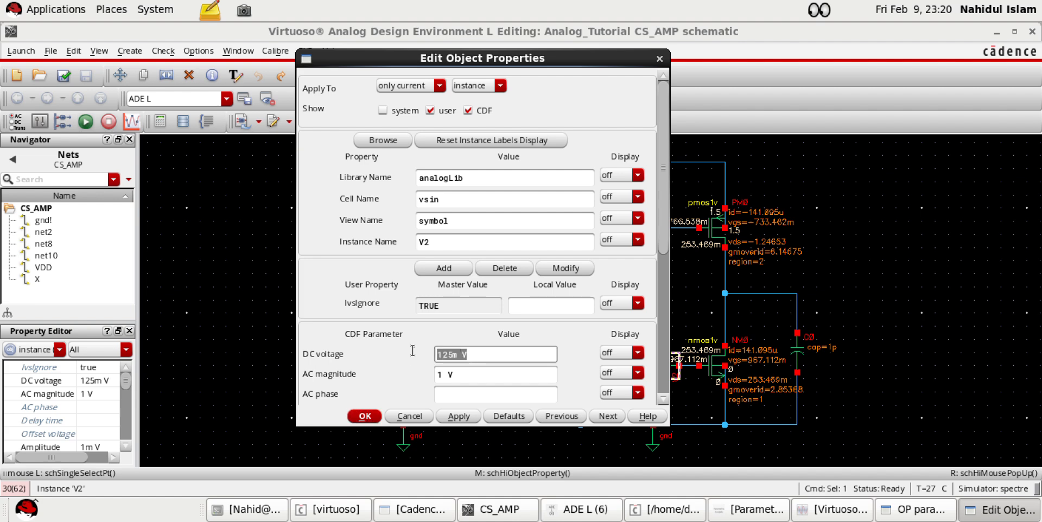
text(VGS)
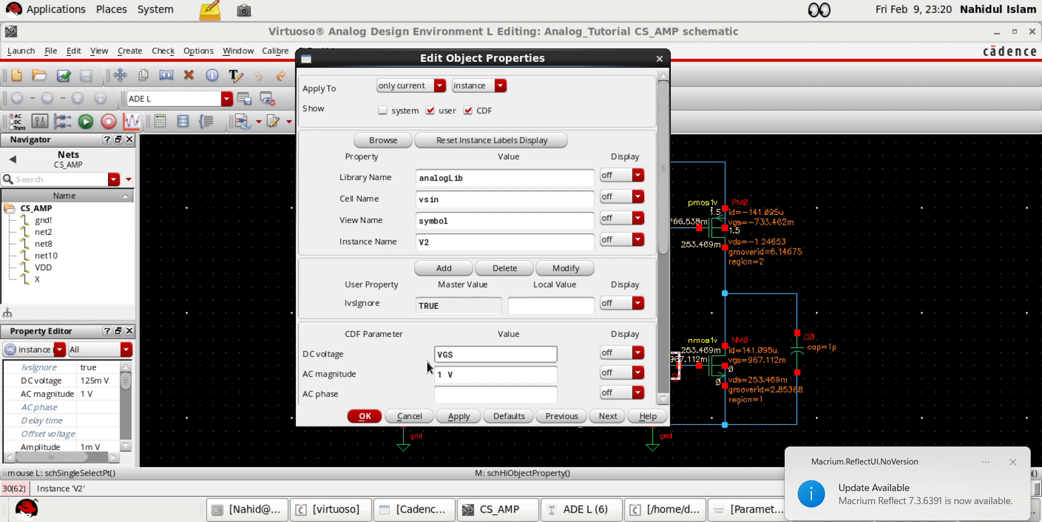
key(Return)
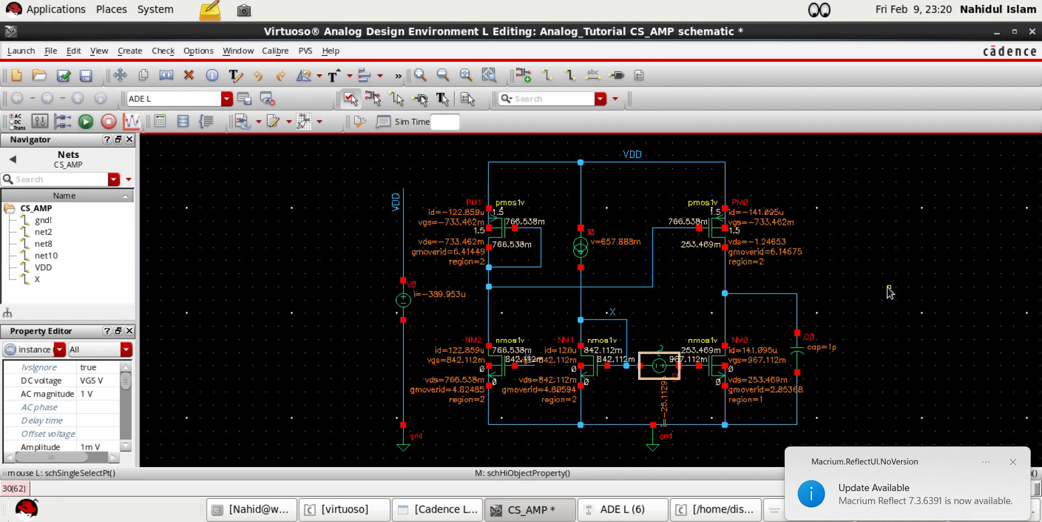
click(819, 437)
Dismiss the leftover OP parameter selection and copy the design variable VGS from the cellview into ADE L
click(960, 514)
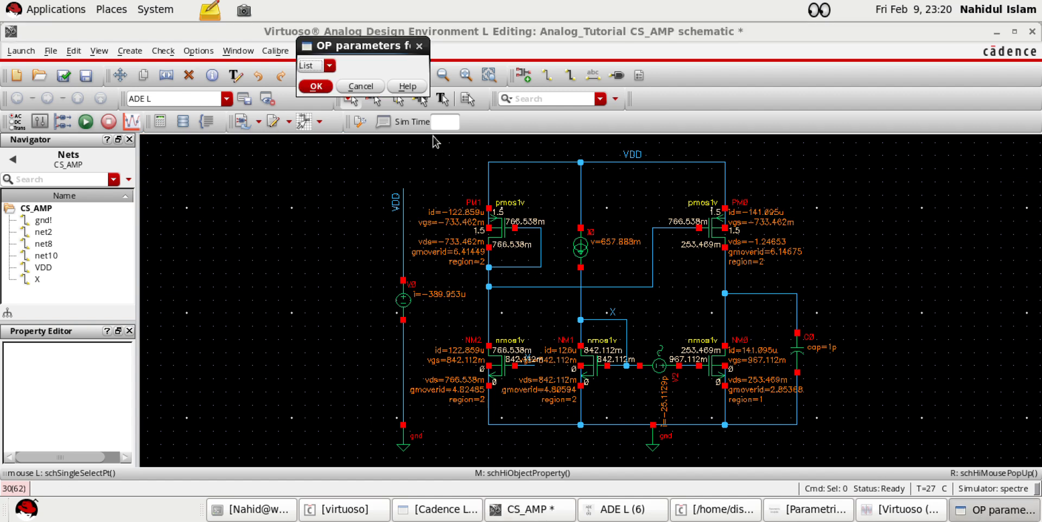
click(361, 85)
click(673, 509)
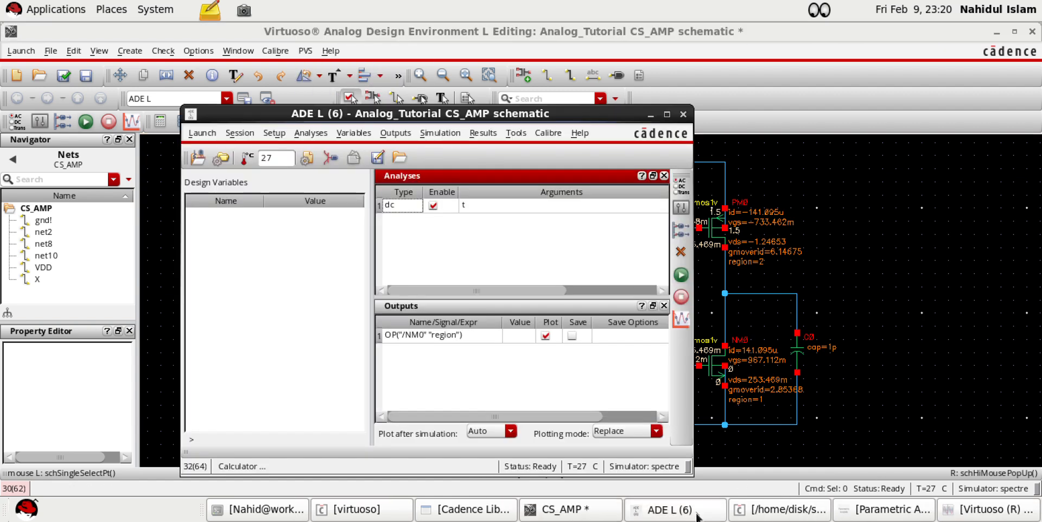
right_click(210, 250)
click(252, 293)
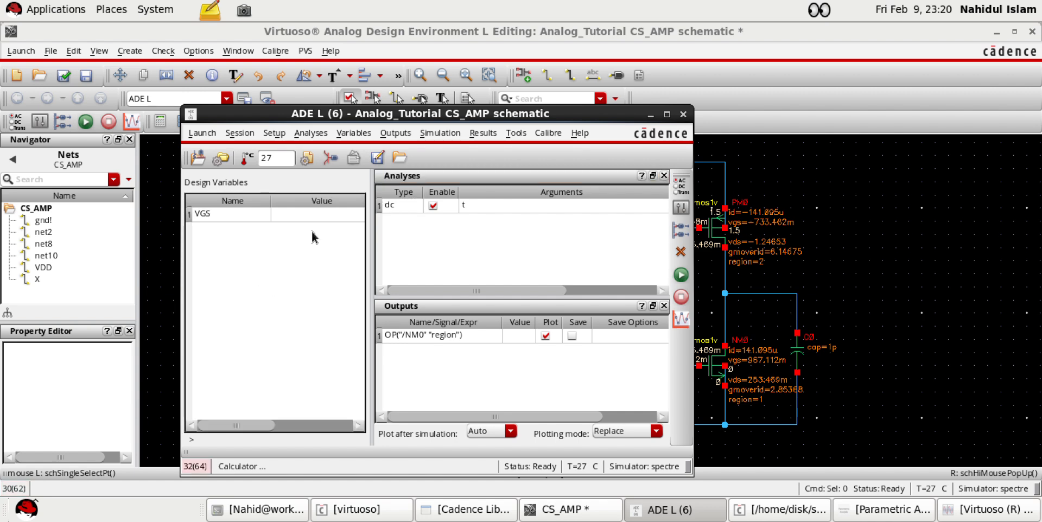
Set the value of the design variable VGS to 100m
double_click(301, 213)
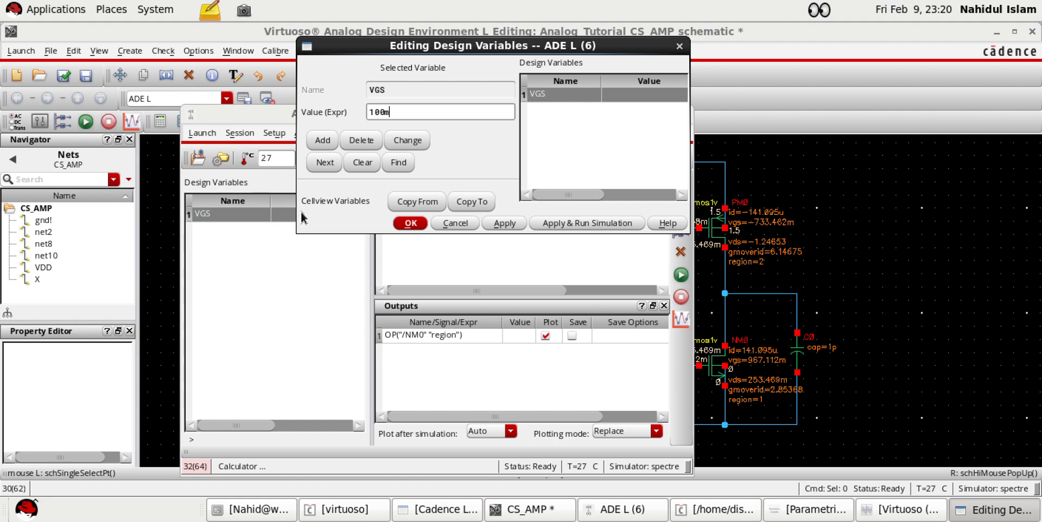
key(Return)
click(482, 248)
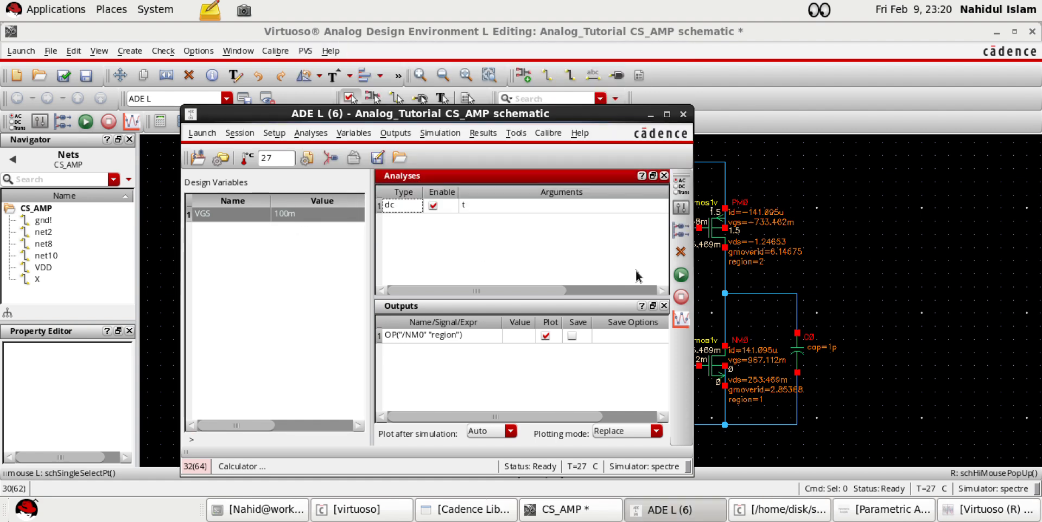
Check and save the modified schematic, then netlist and run the DC simulation
click(685, 276)
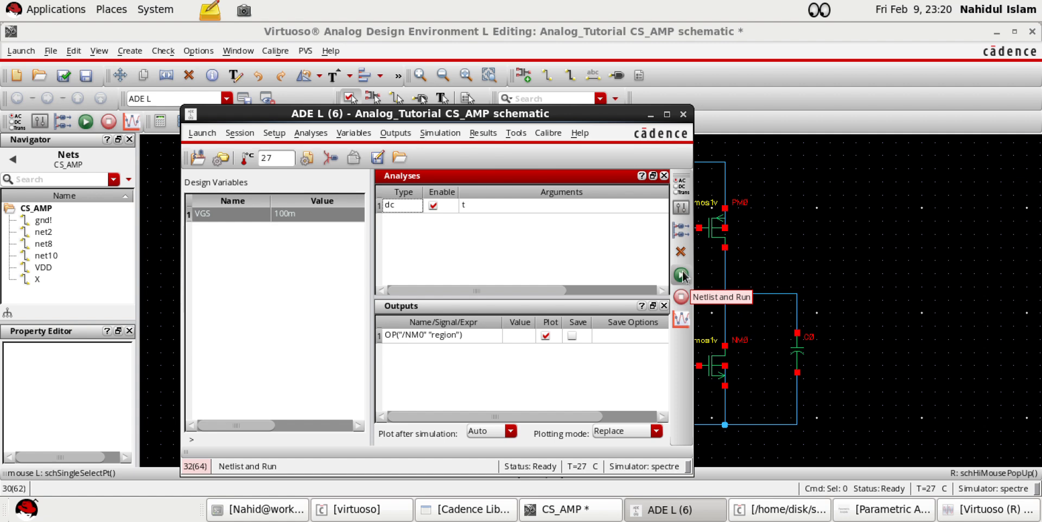
click(65, 77)
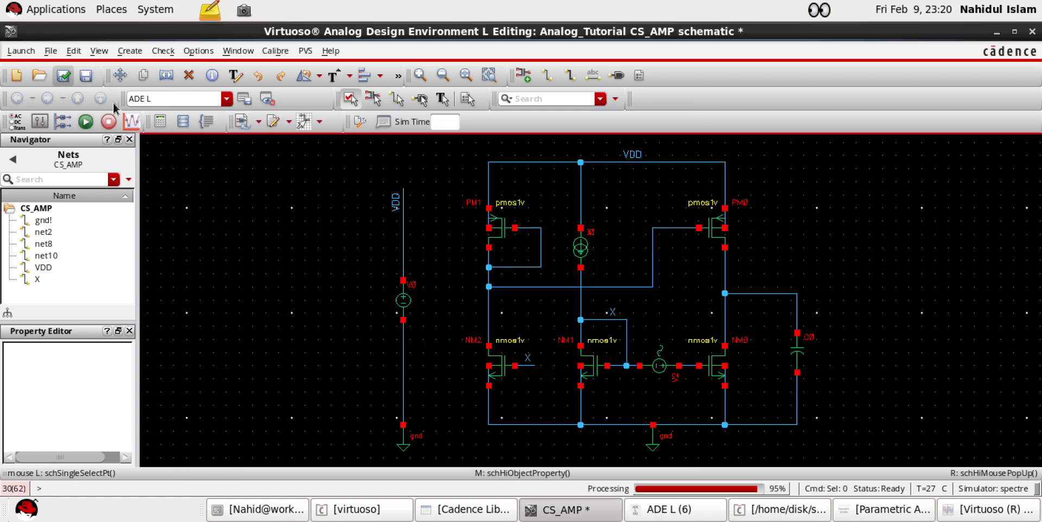
click(667, 513)
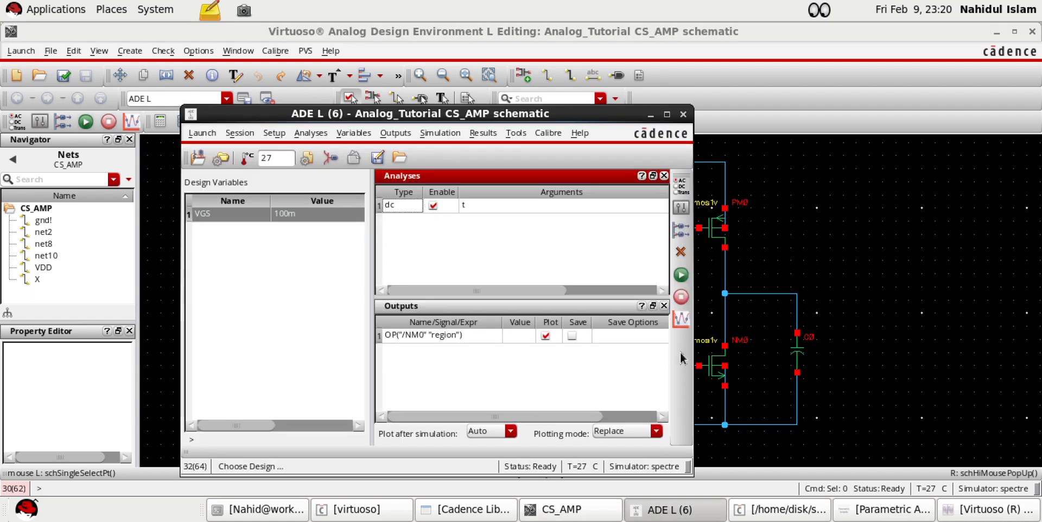
click(682, 276)
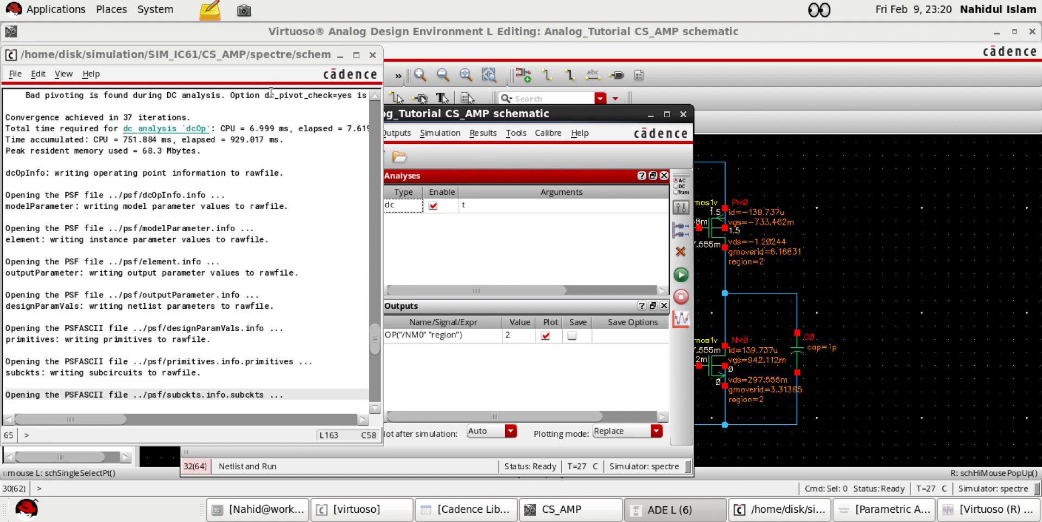
Put away the simulation log and set the Parametric Analysis sweep range from 10m to 500m with automatic steps
click(340, 56)
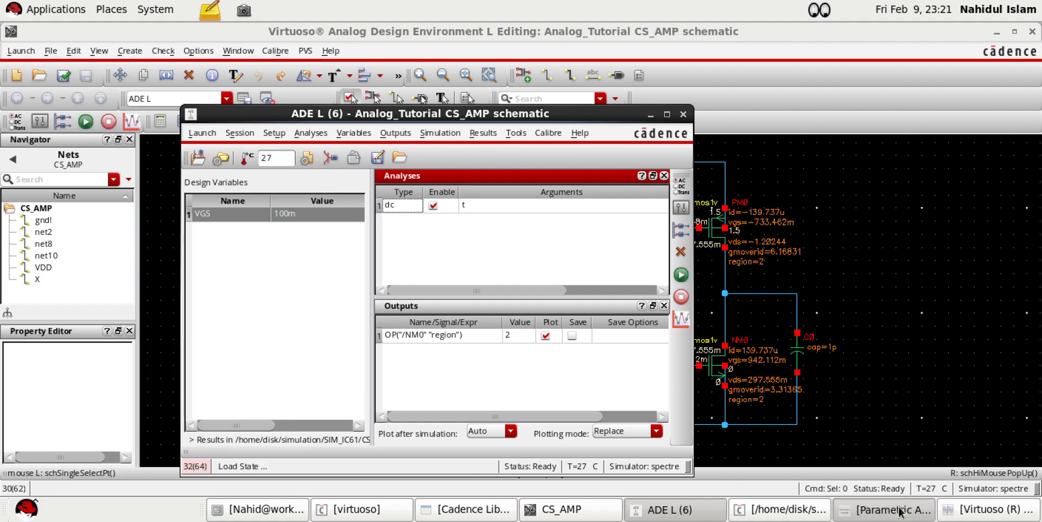
click(890, 509)
click(495, 242)
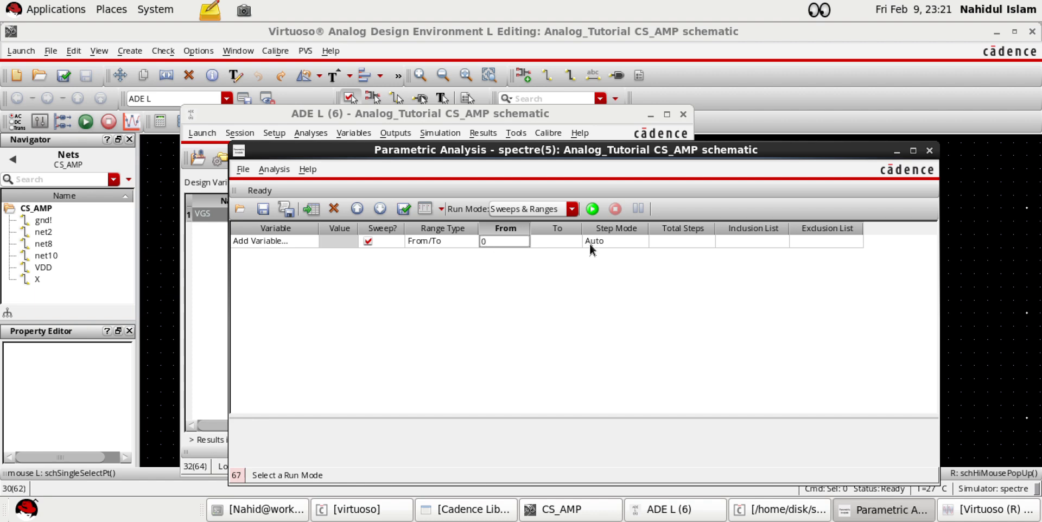
click(573, 242)
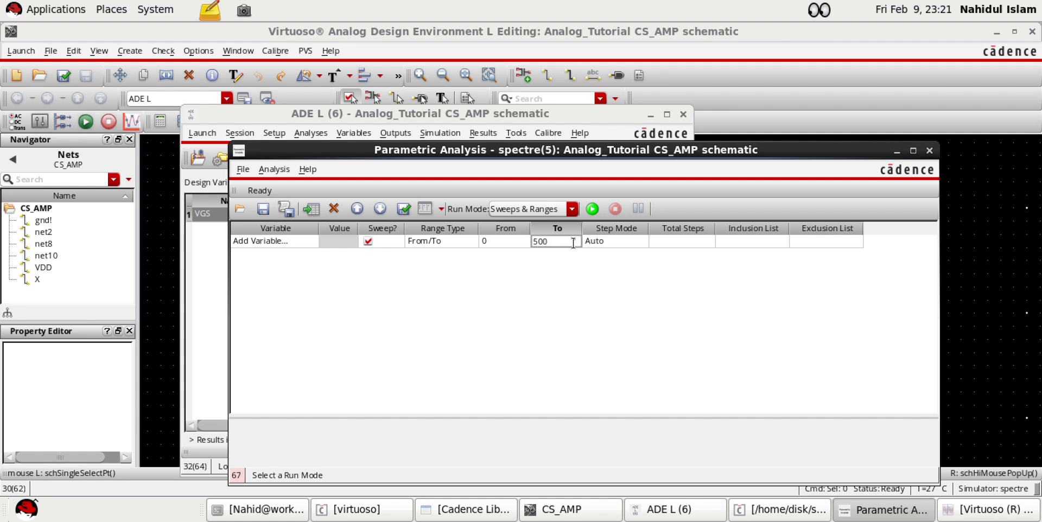
click(487, 243)
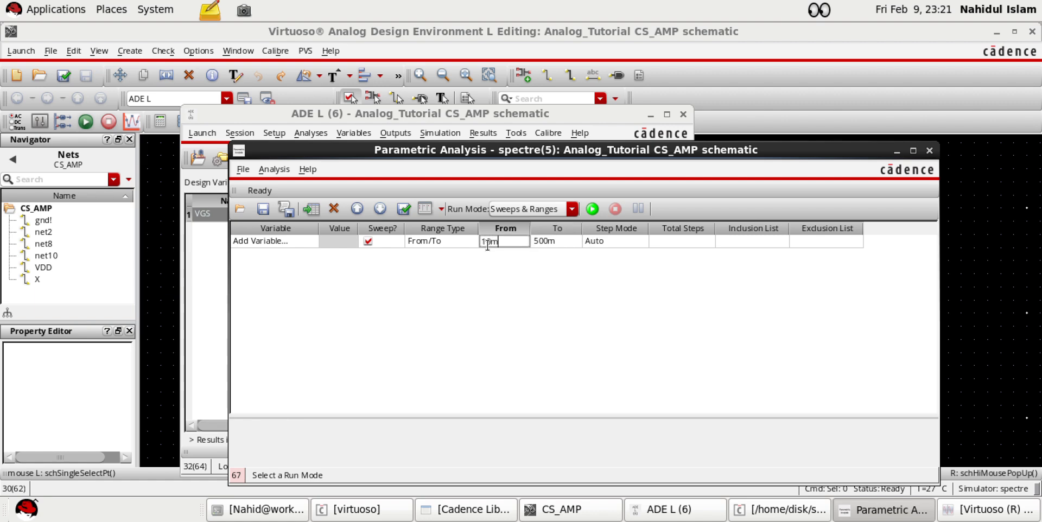
click(634, 242)
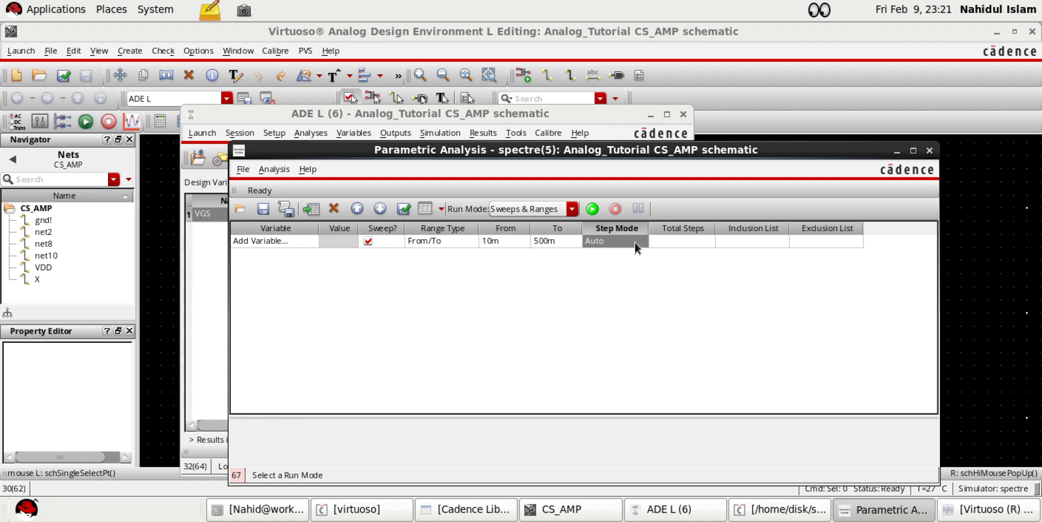
Choose VGS as the variable of the parametric sweep and run the selected sweep
click(593, 209)
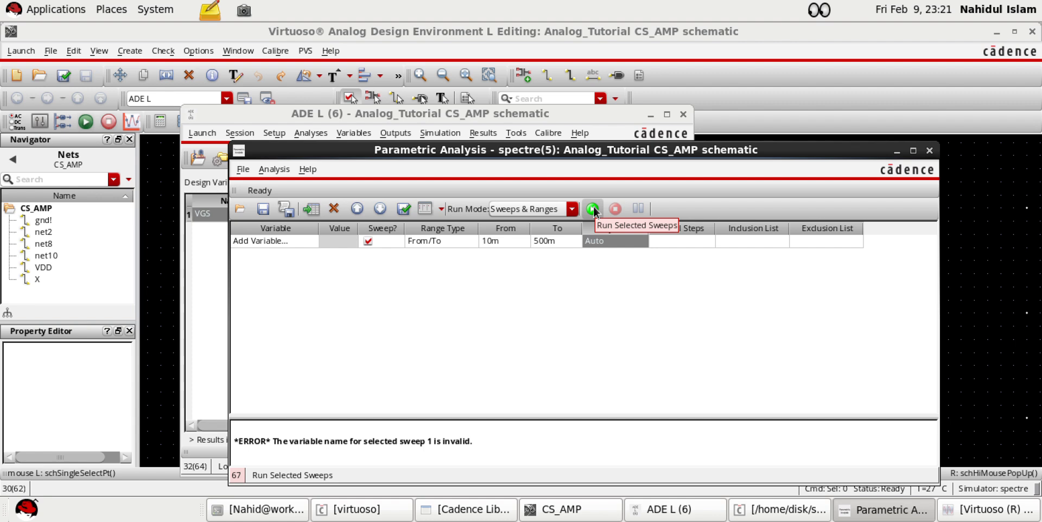
click(541, 276)
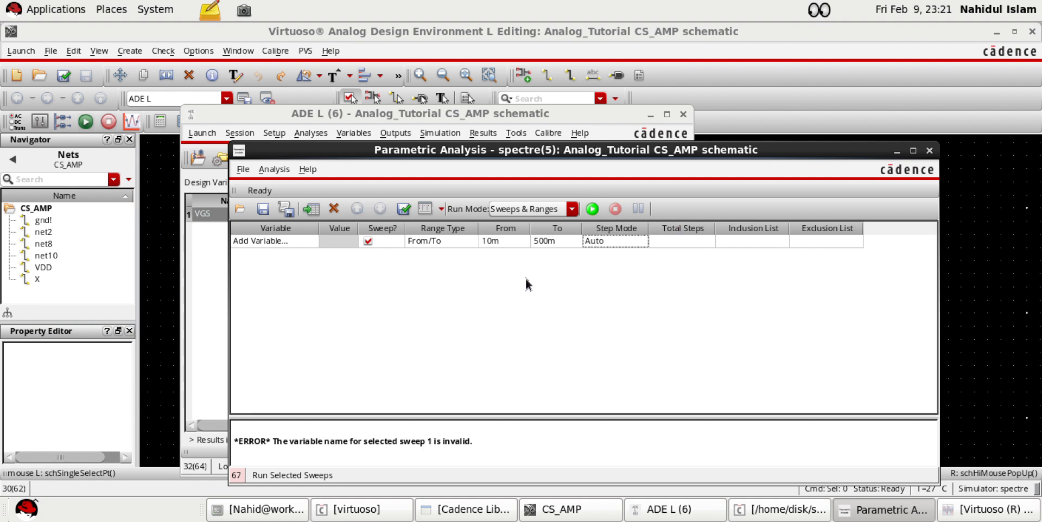
double_click(287, 240)
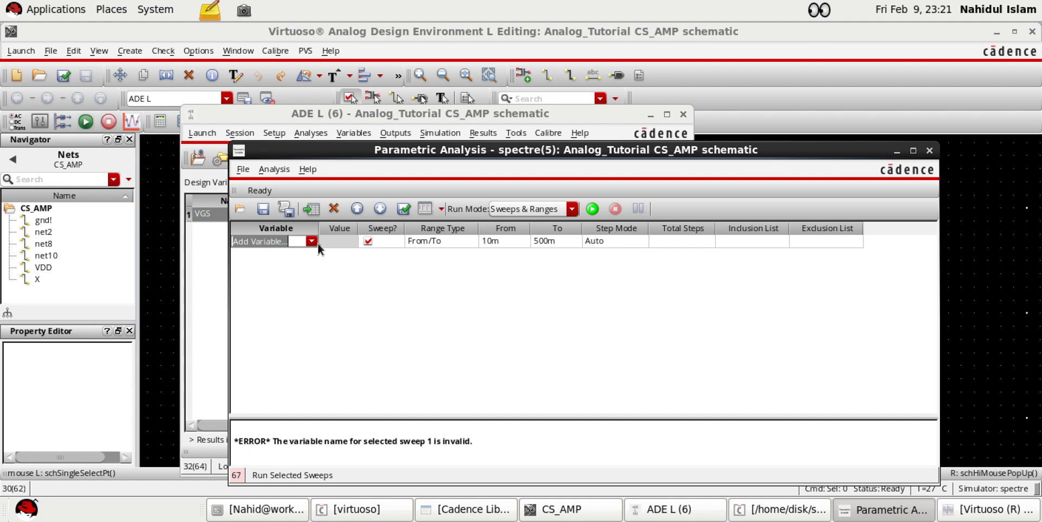
click(314, 242)
click(273, 253)
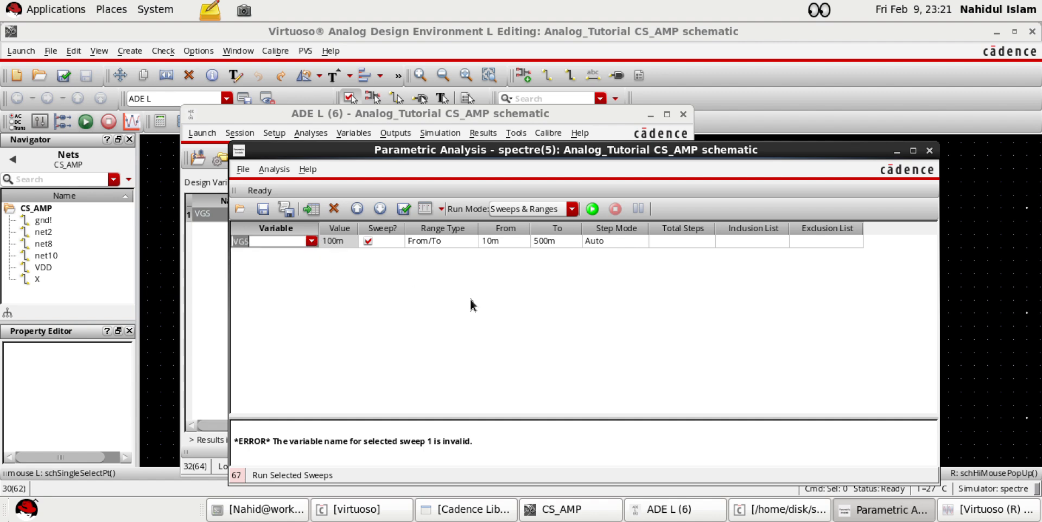
click(592, 210)
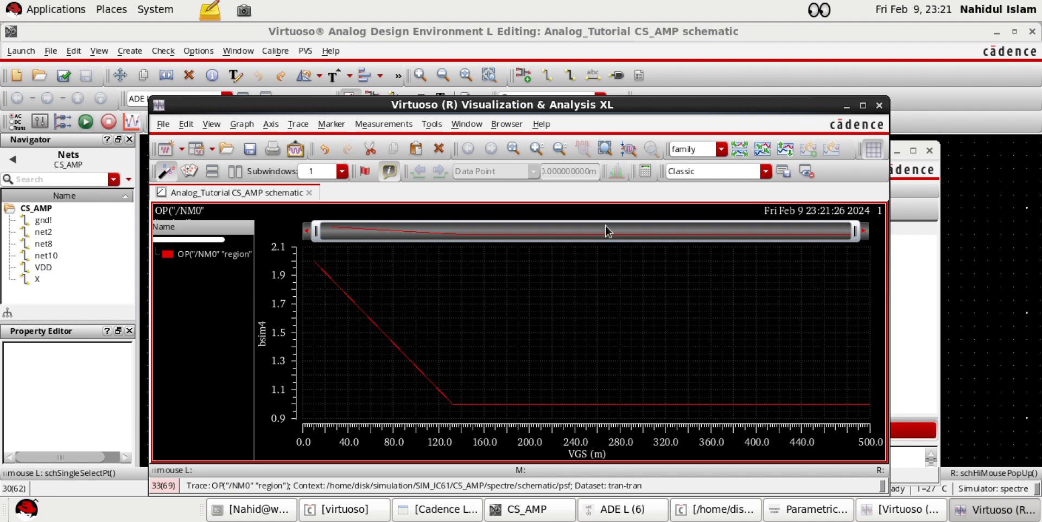
Examine NM0's region versus VGS over a narrowed VGS range, and close the plot and the parametric analysis
mouse_move(856, 232)
mouse_down()
mouse_move(475, 239)
mouse_move(567, 238)
mouse_up()
drag(647, 232, 738, 233)
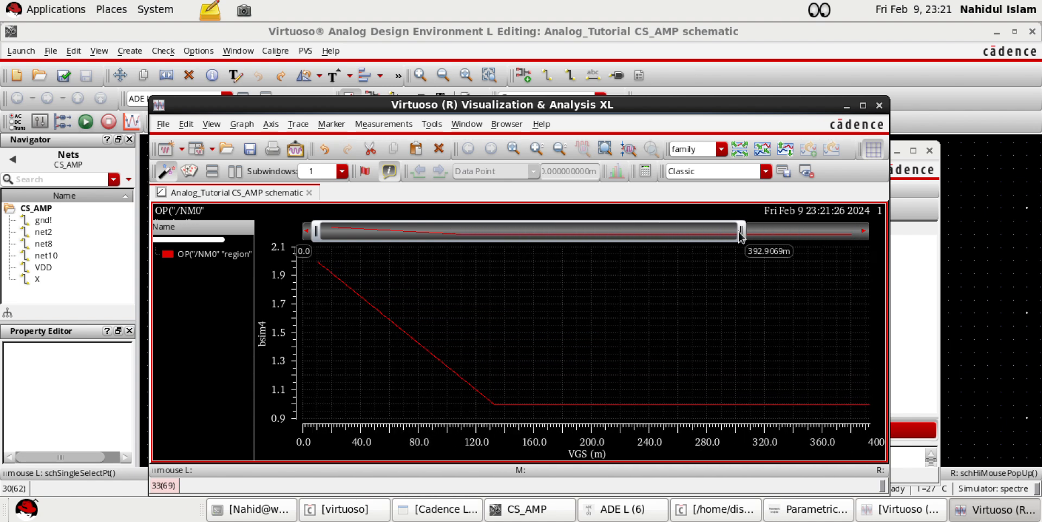
click(573, 406)
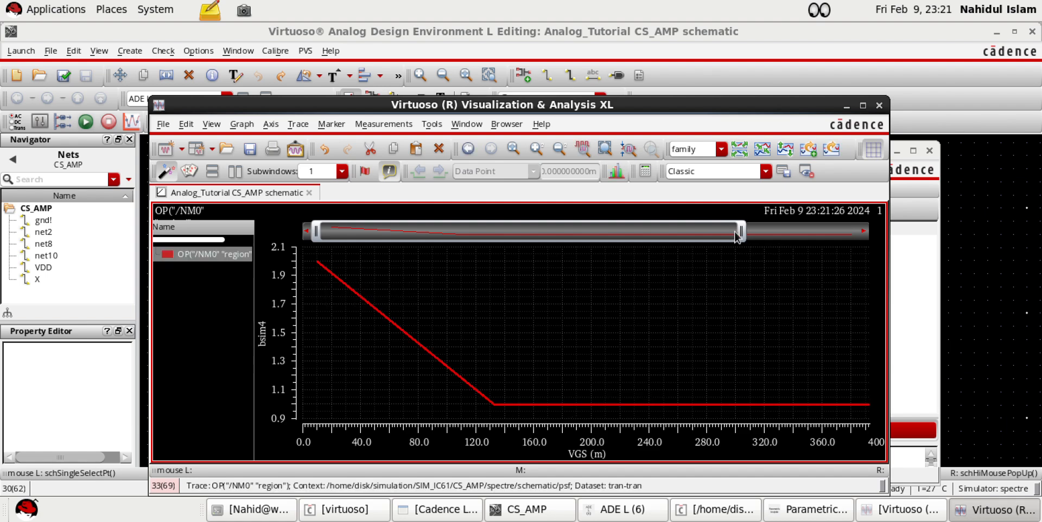
drag(742, 232, 652, 233)
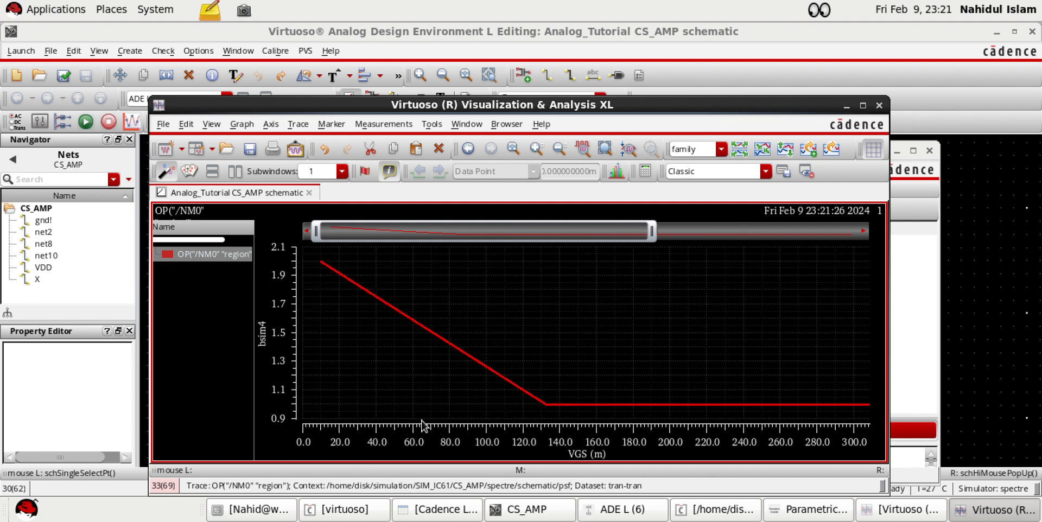
click(878, 105)
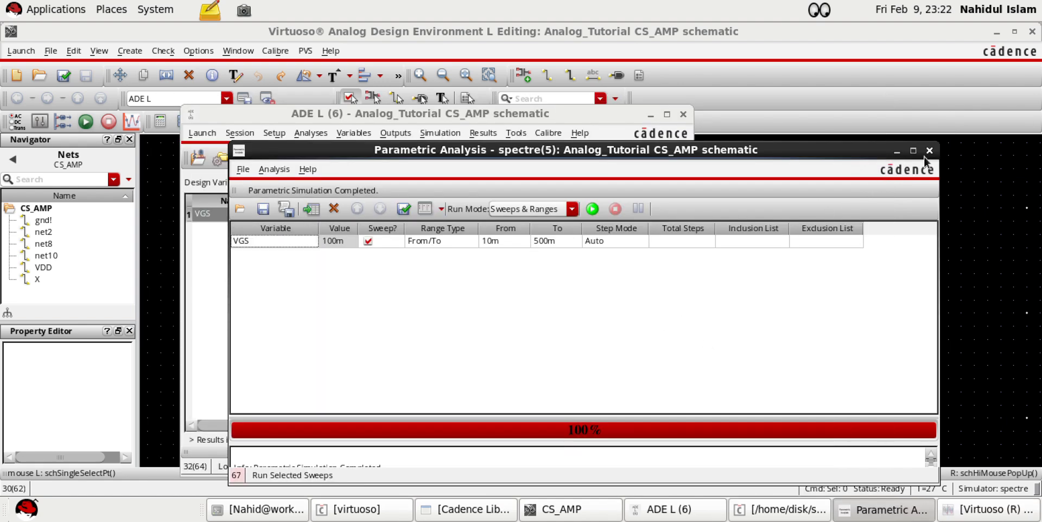
click(929, 151)
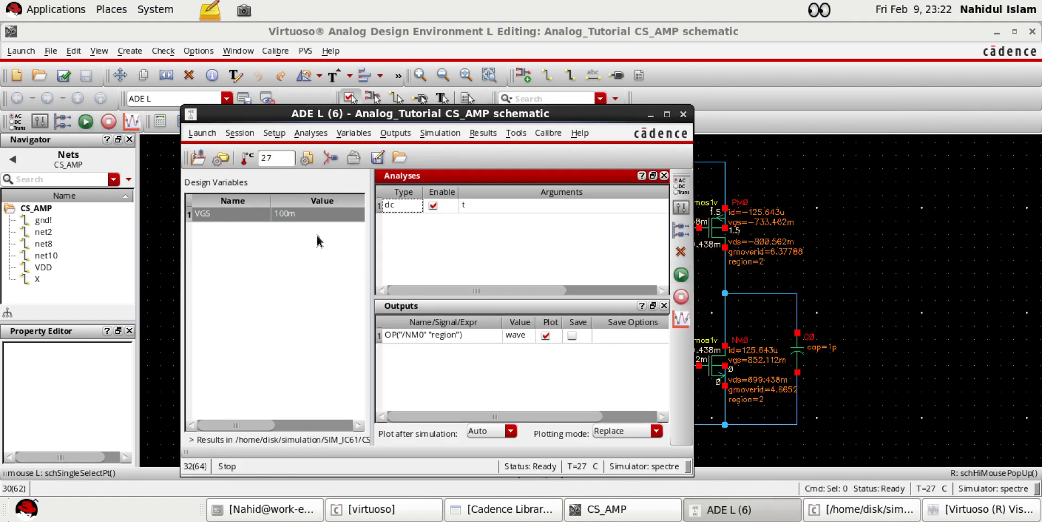
Set the design variable VGS to 80m, rerun the DC simulation and put away its log
double_click(284, 214)
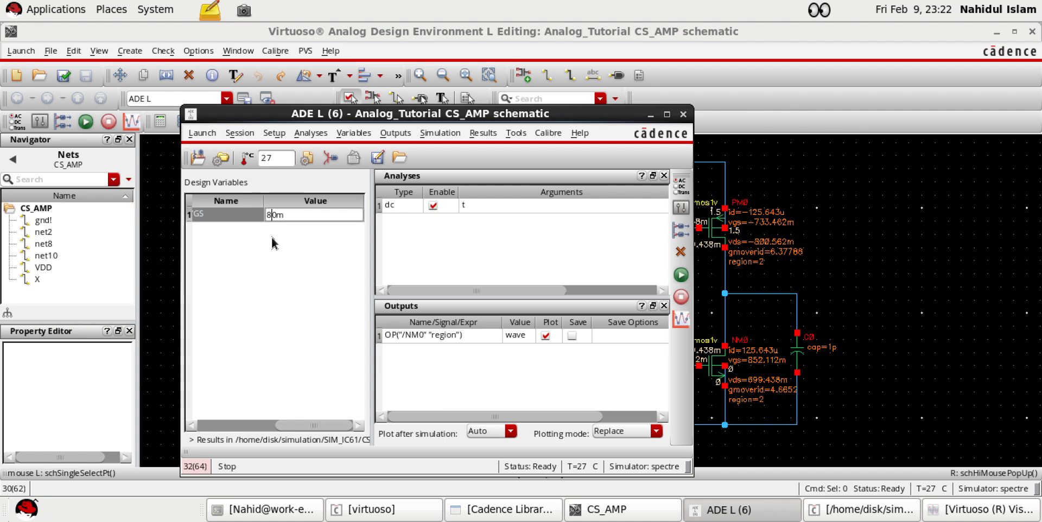
key(Return)
click(681, 275)
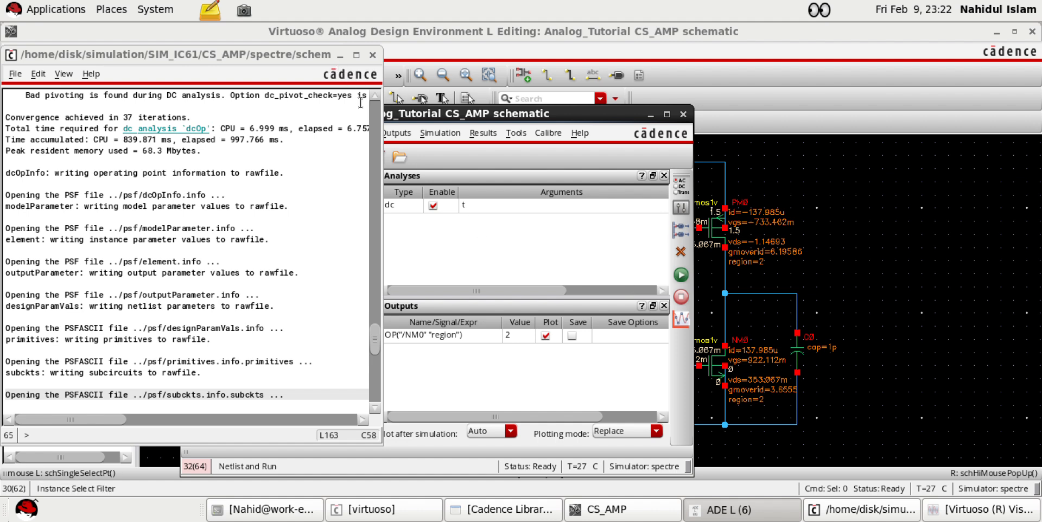
click(340, 56)
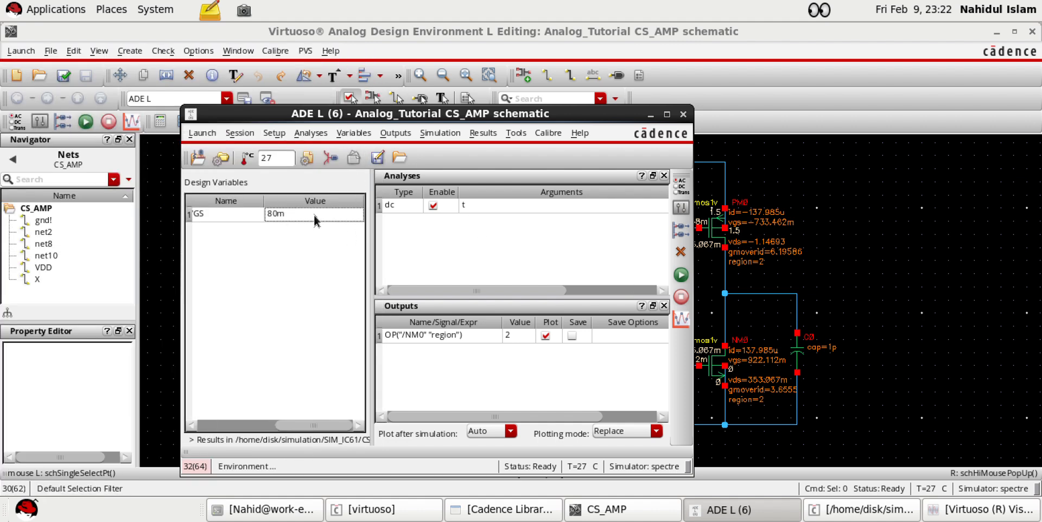
Set the design variable VGS to 100m and rerun the DC simulation
click(277, 213)
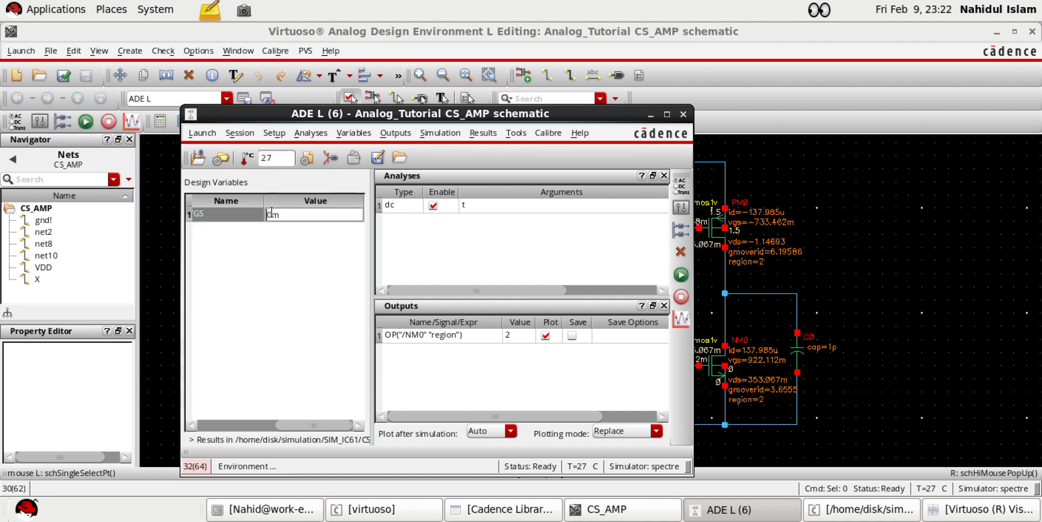
text(100\)
key(Return)
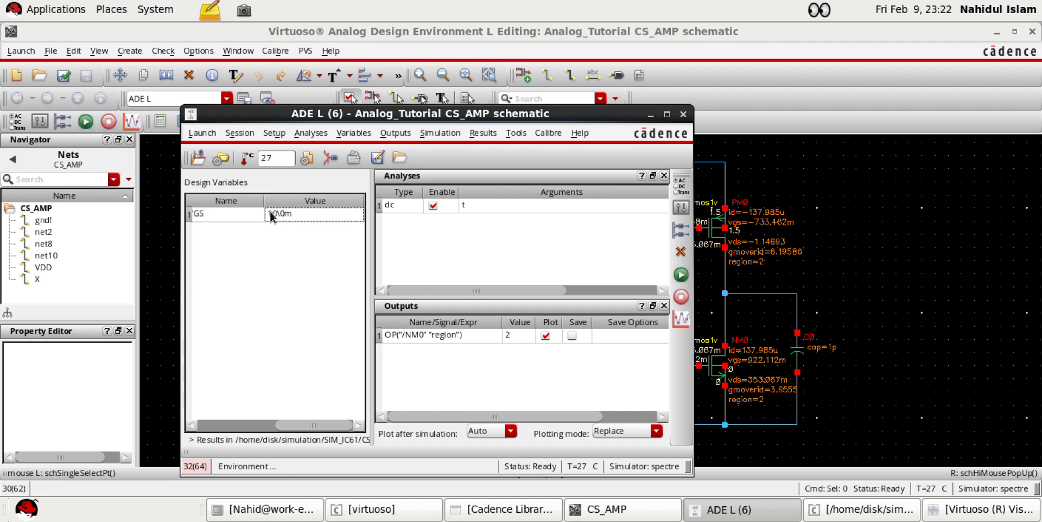
click(280, 214)
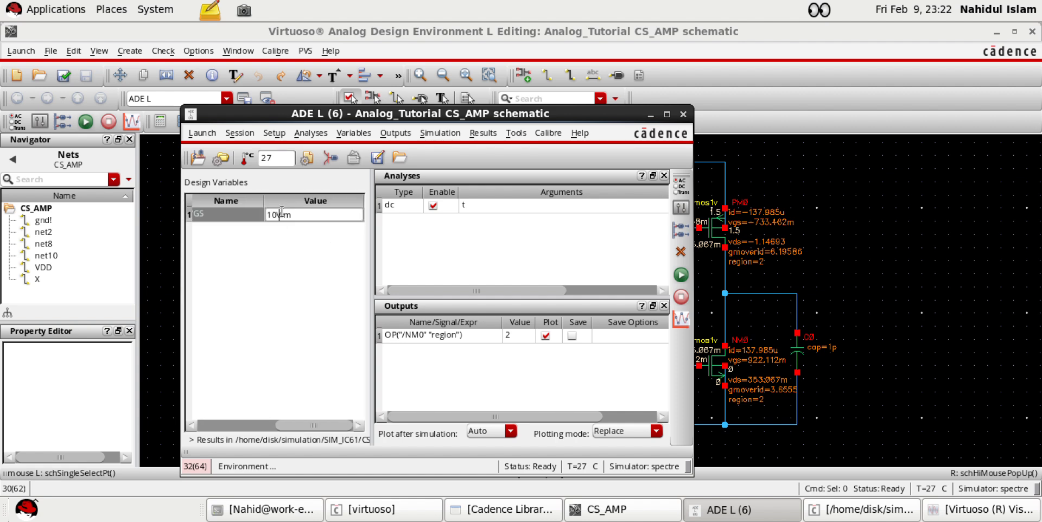
click(280, 215)
key(BackSpace)
key(Return)
click(680, 274)
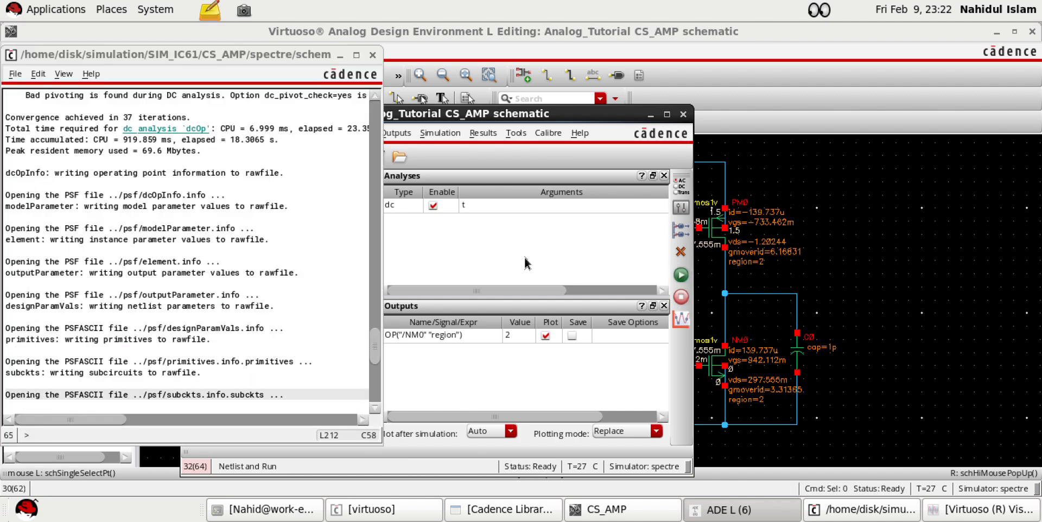
click(341, 55)
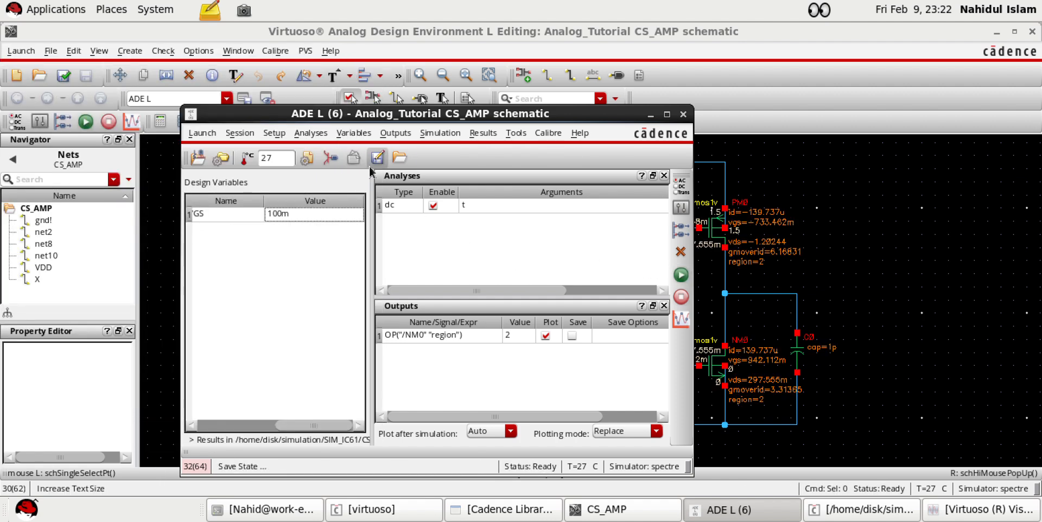
click(680, 274)
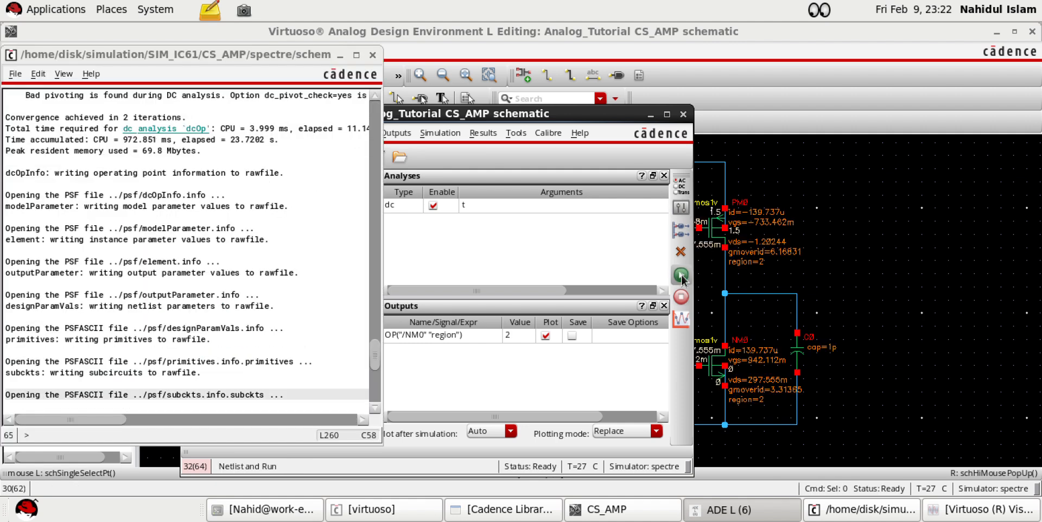
Examine the annotated operating points of NM0, NM1 and NM2 in the schematic and check them against the Excel gm/Id design sheet
click(783, 427)
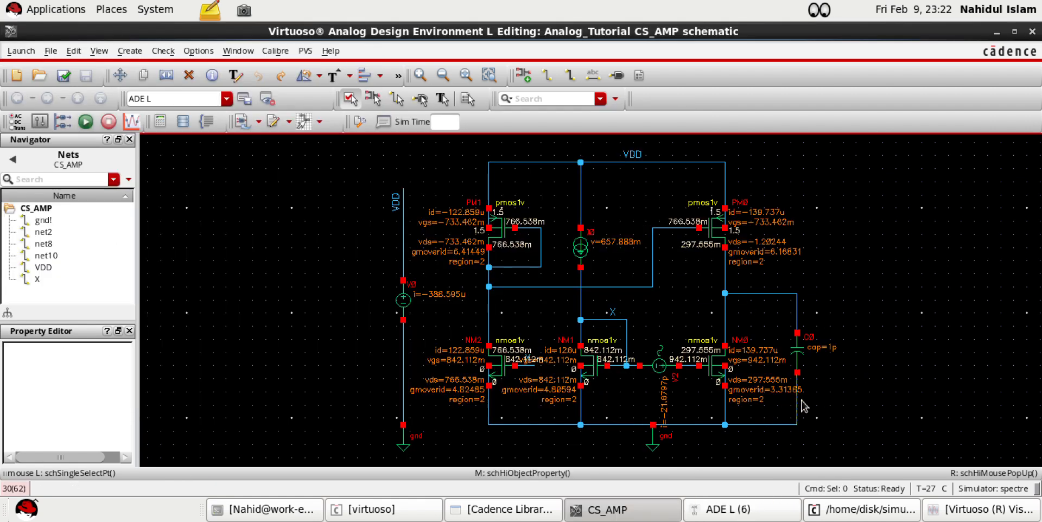
ctrl+scroll(790, 401, up, 2)
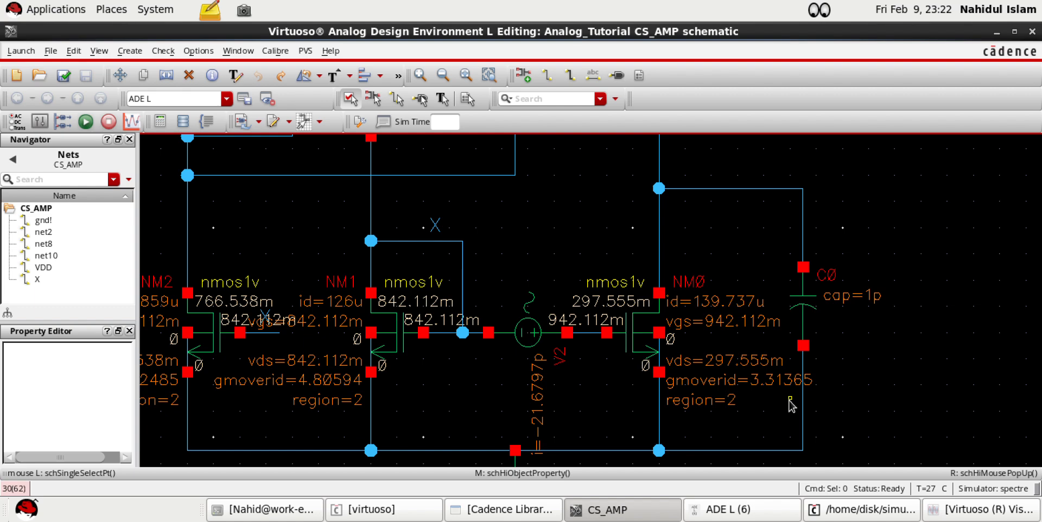
ctrl+scroll(460, 402, down, 2)
ctrl+scroll(460, 402, up, 2)
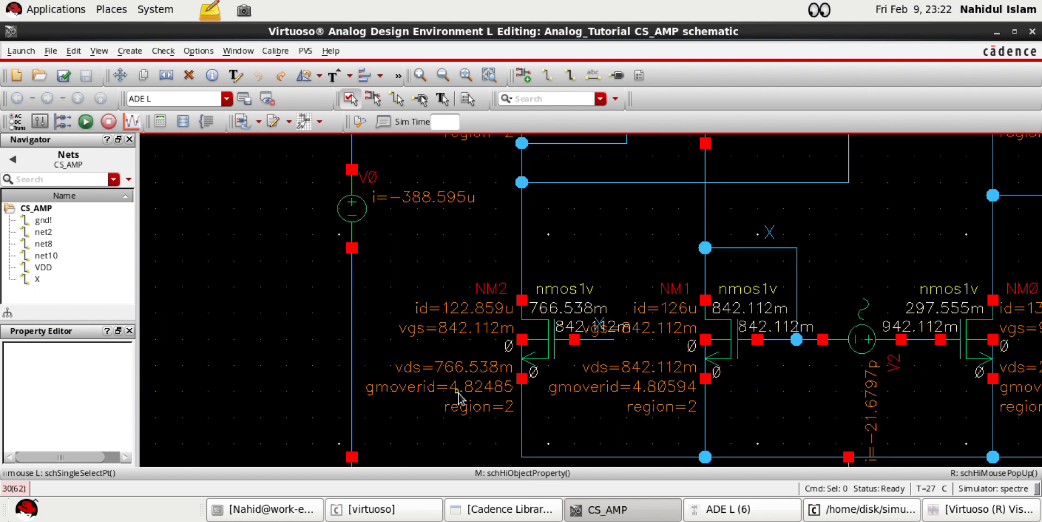
ctrl+scroll(657, 401, down, 2)
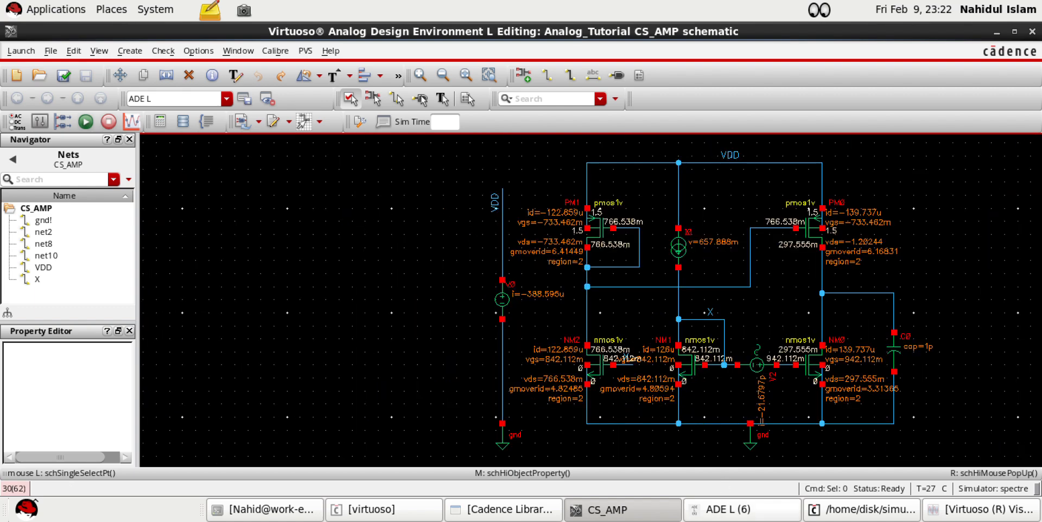
key(alt+Tab)
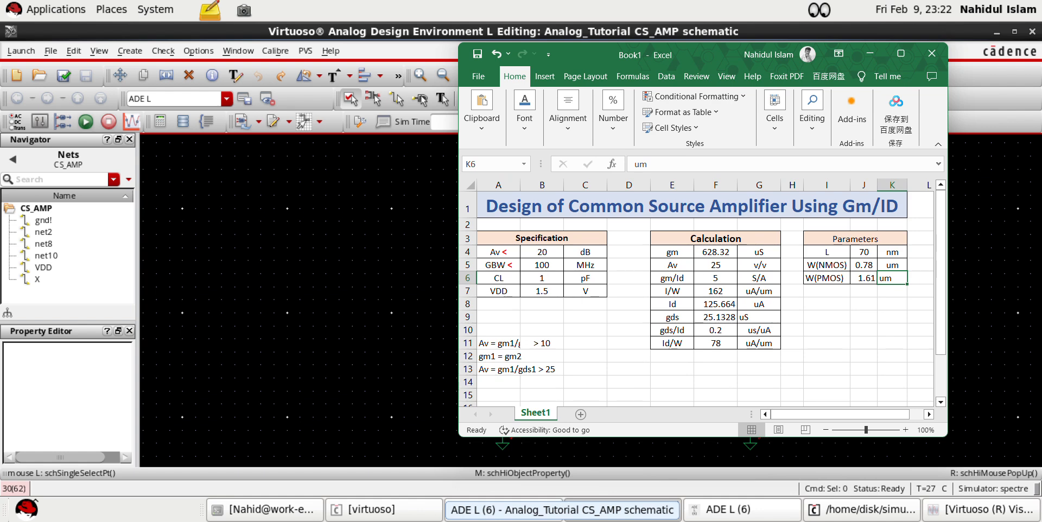
key(alt+Tab)
ctrl+scroll(785, 390, up, 2)
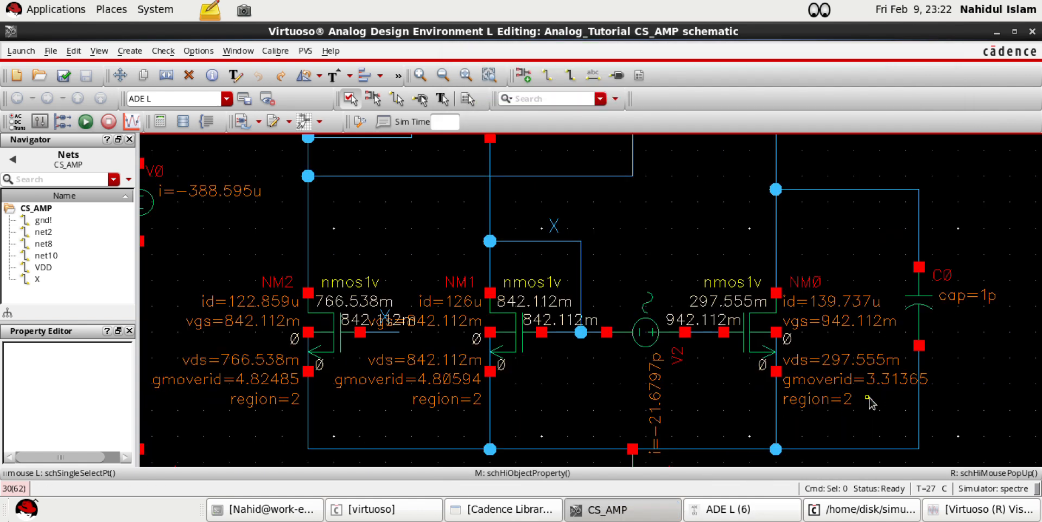
ctrl+scroll(809, 385, down, 2)
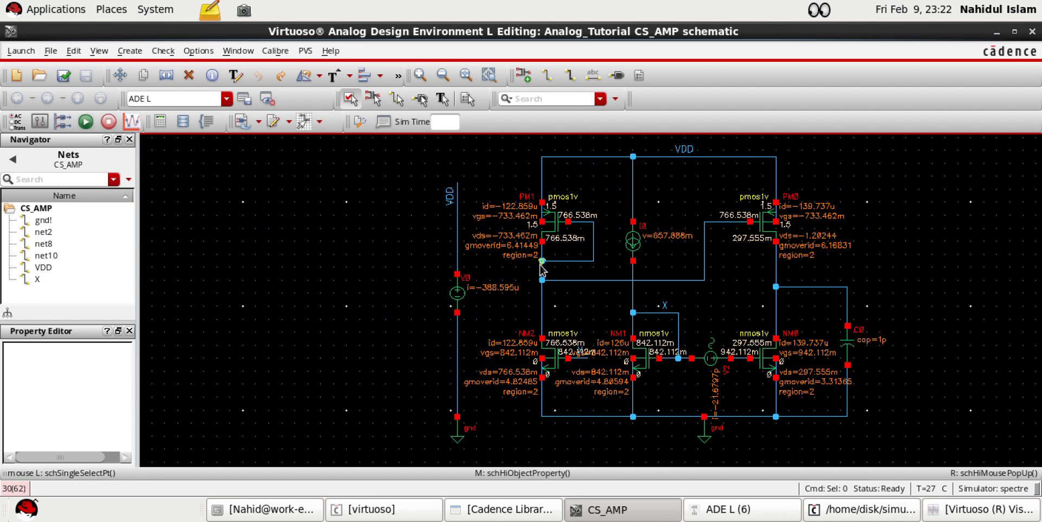
Set the design variable VGS to 125m in ADE L, rerun the DC simulation and put away its log
click(733, 510)
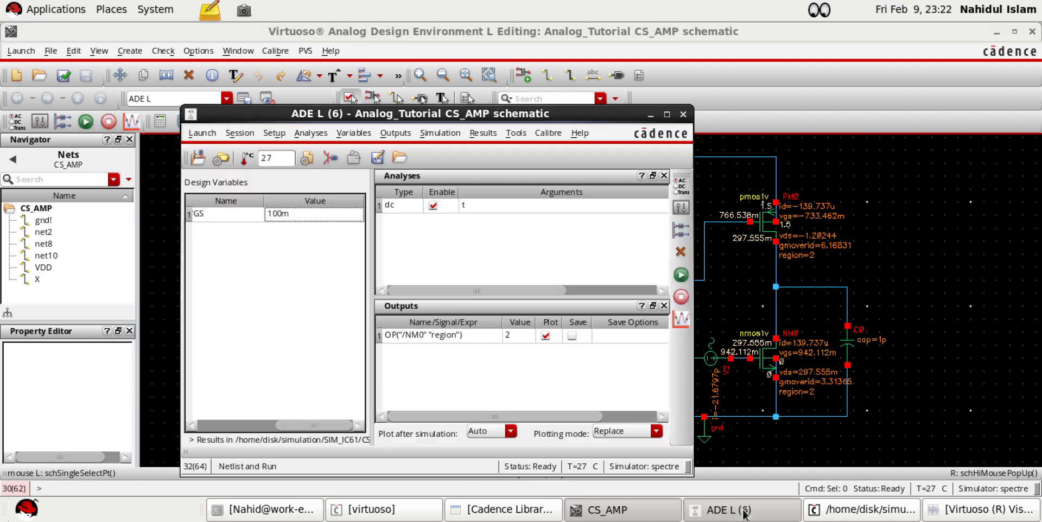
click(277, 215)
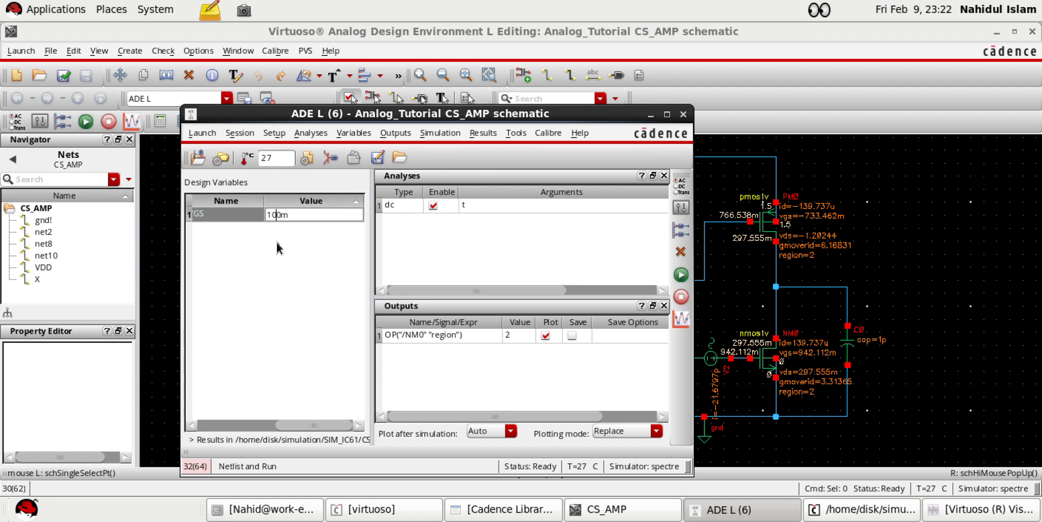
key(Delete)
key(Return)
click(681, 275)
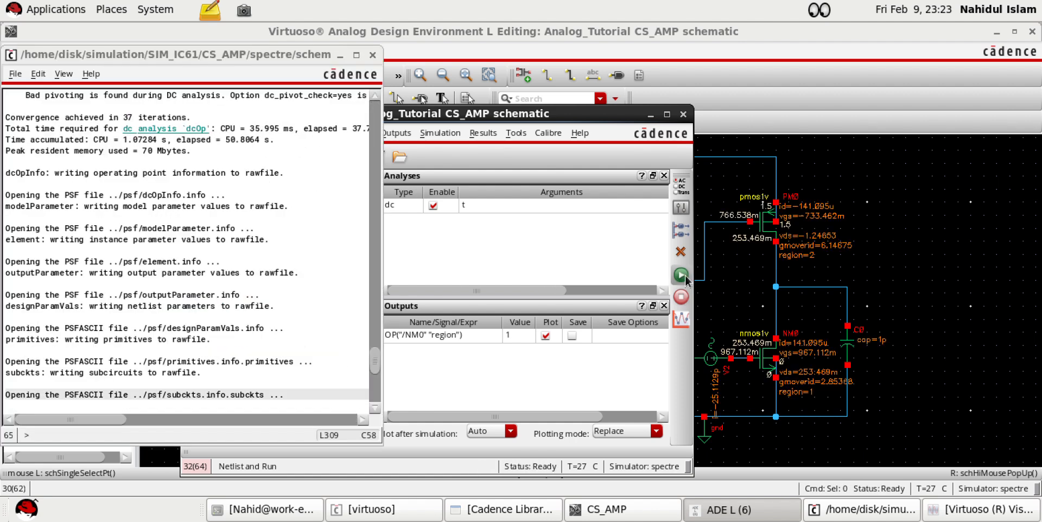
click(340, 57)
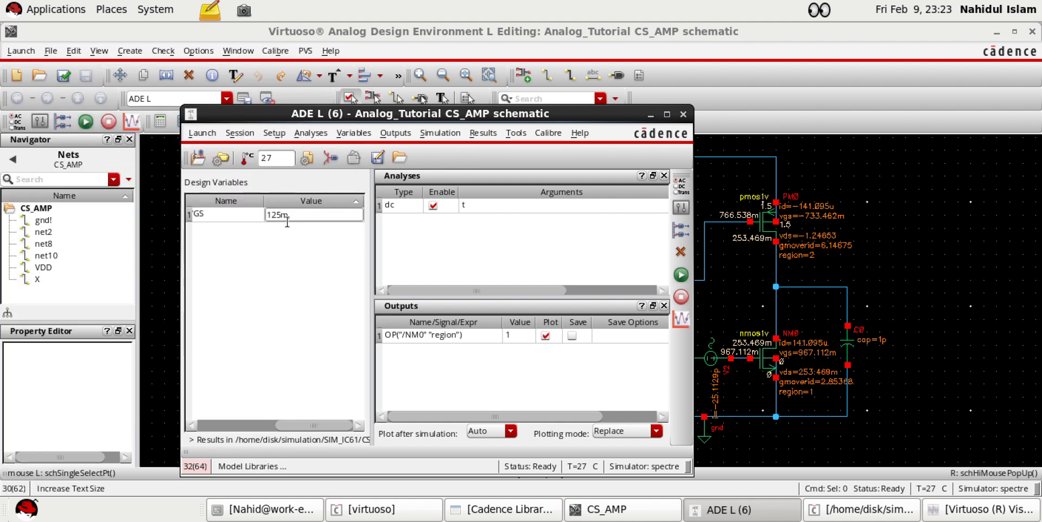
Set the design variable VGS back to 100m, rerun the DC simulation and put away its log
key(BackSpace)
text(00)
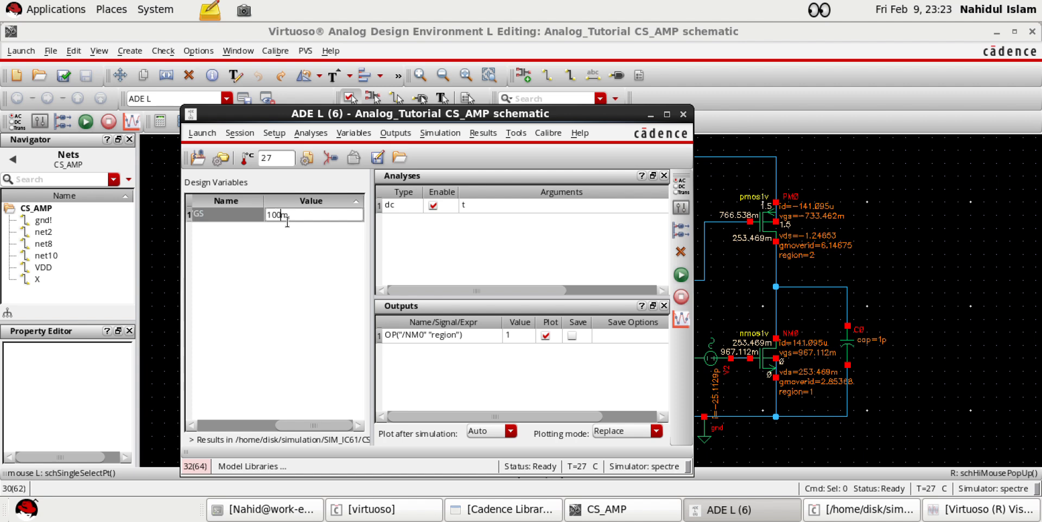
key(Return)
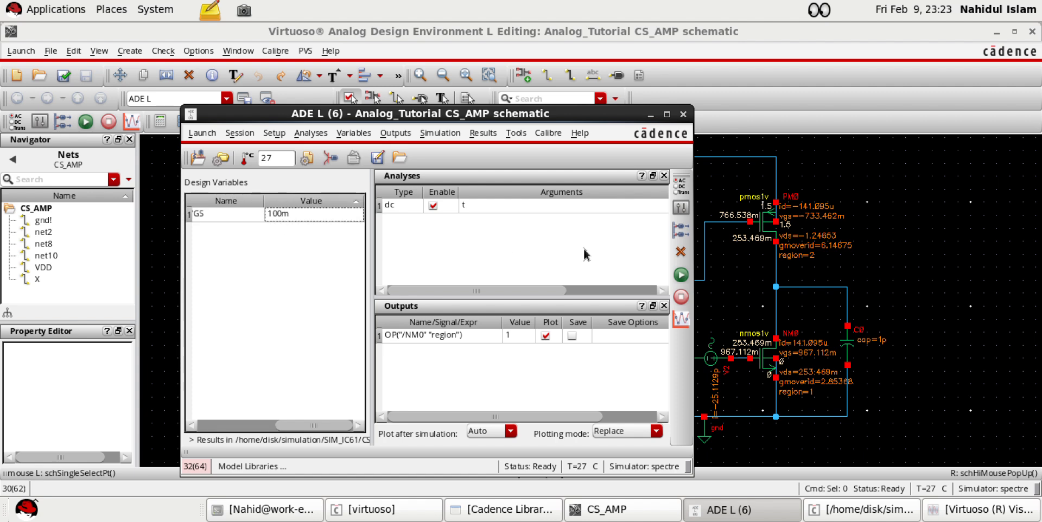
click(680, 275)
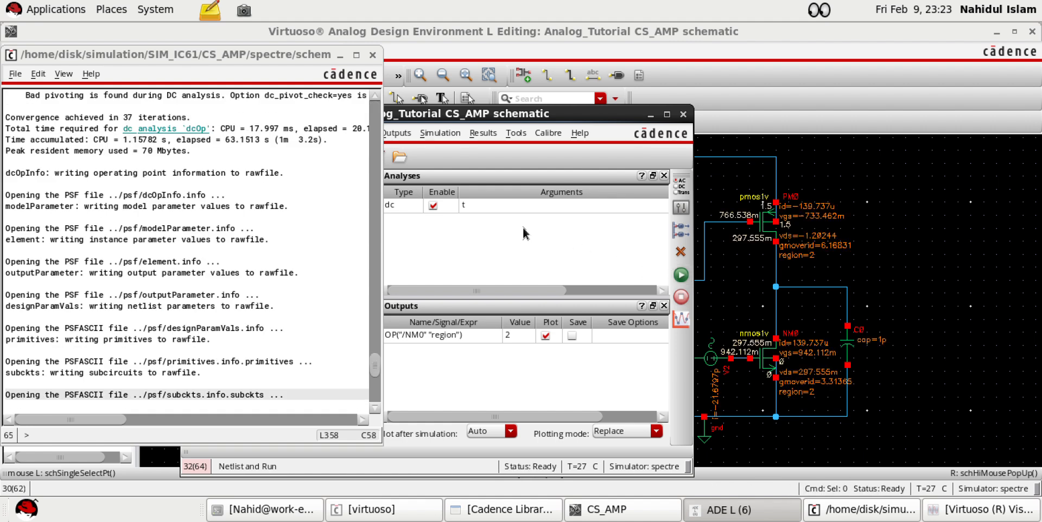
click(340, 56)
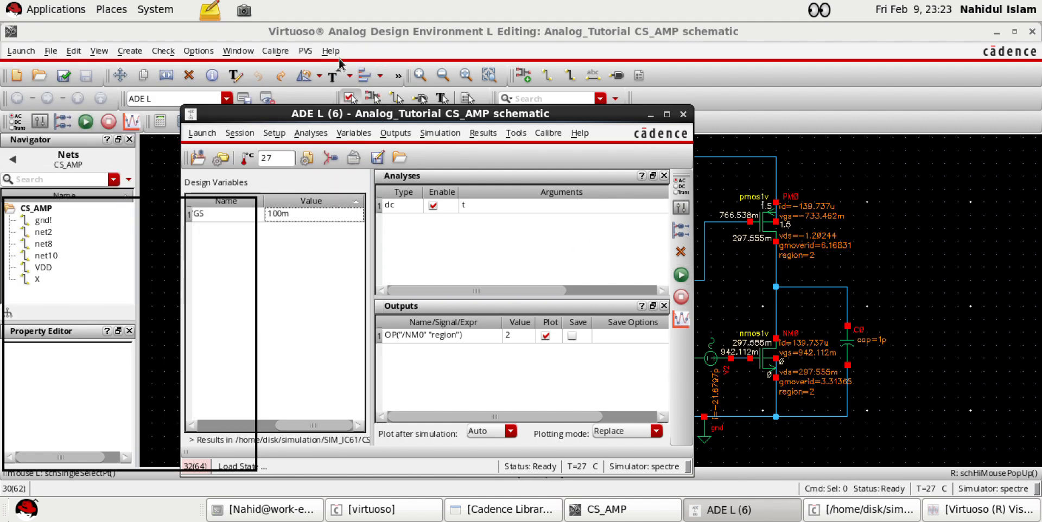
Rerun the DC simulation once more with VGS kept at 100m and put away the log
double_click(315, 218)
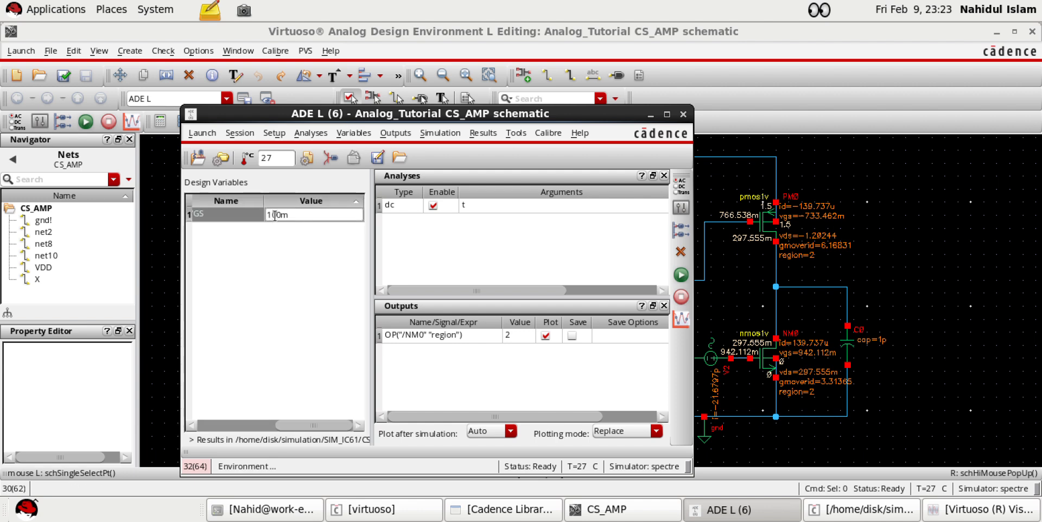
click(491, 241)
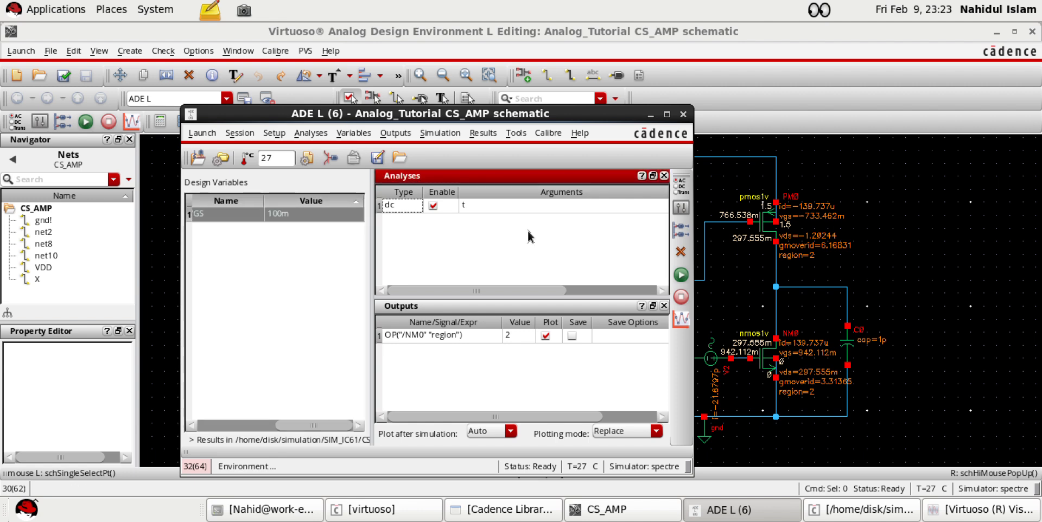
click(681, 274)
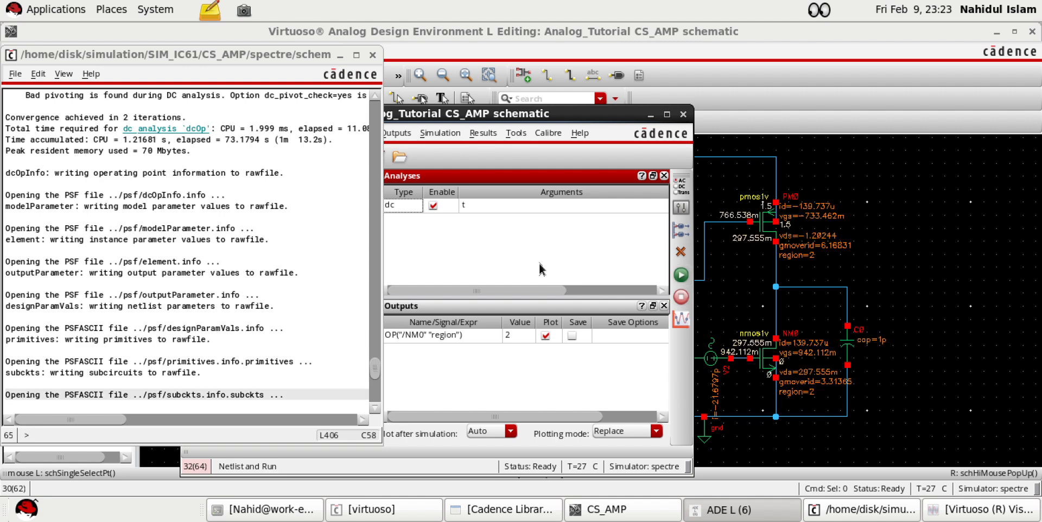
click(340, 56)
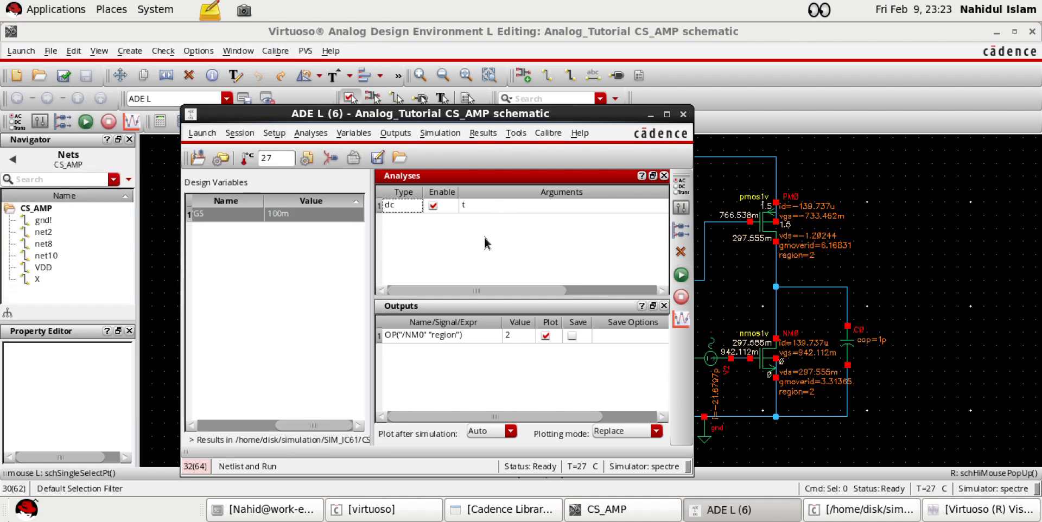
Add an AC analysis with an automatic frequency sweep from 10 to 10G
right_click(477, 224)
click(494, 230)
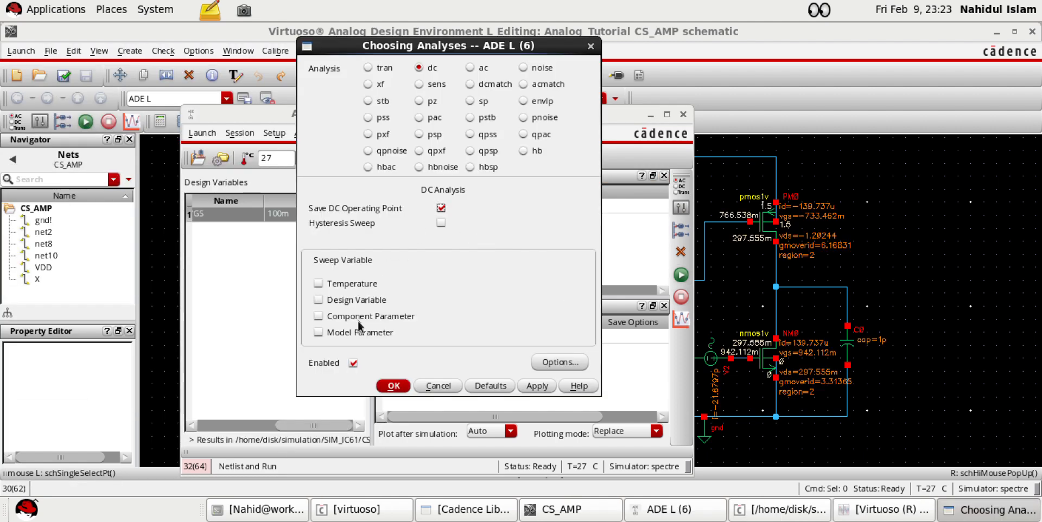
click(470, 68)
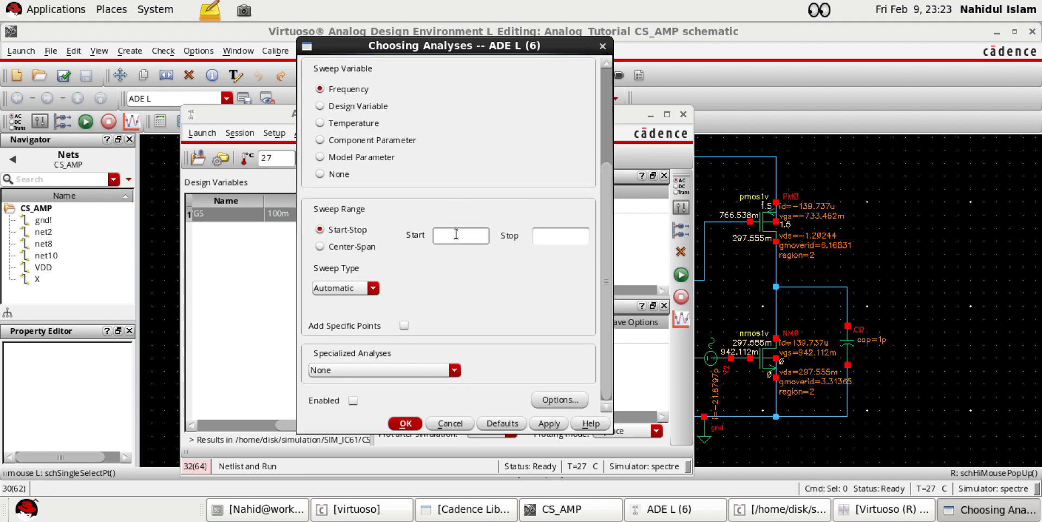
text(100)
click(552, 237)
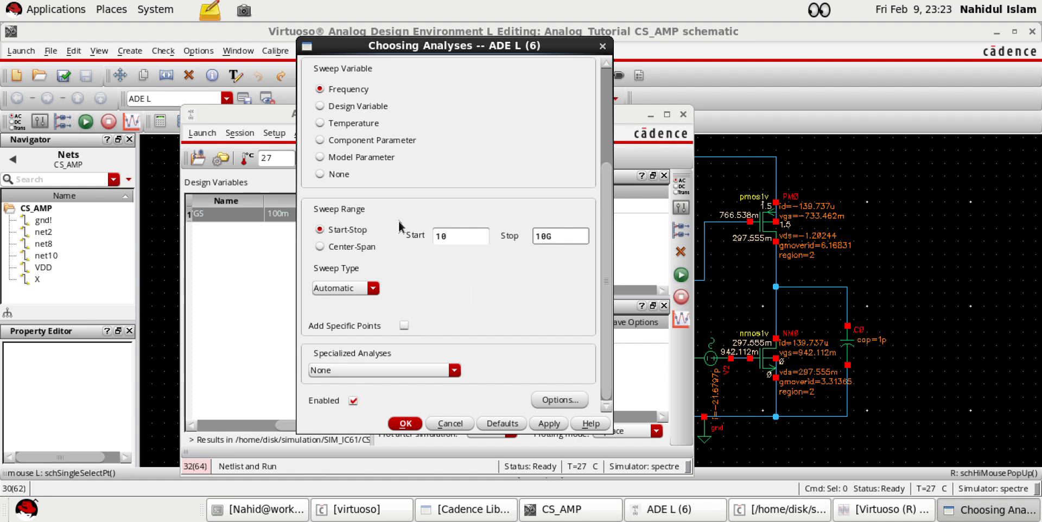
click(406, 423)
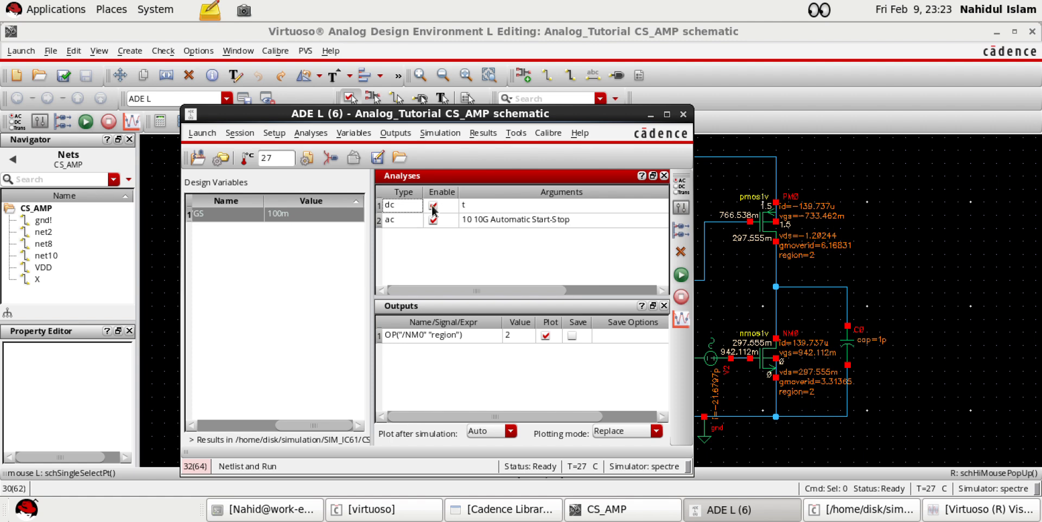
Disable the DC analysis and plotting of the NM0 region output, run the AC simulation and put away its log
click(436, 206)
click(482, 260)
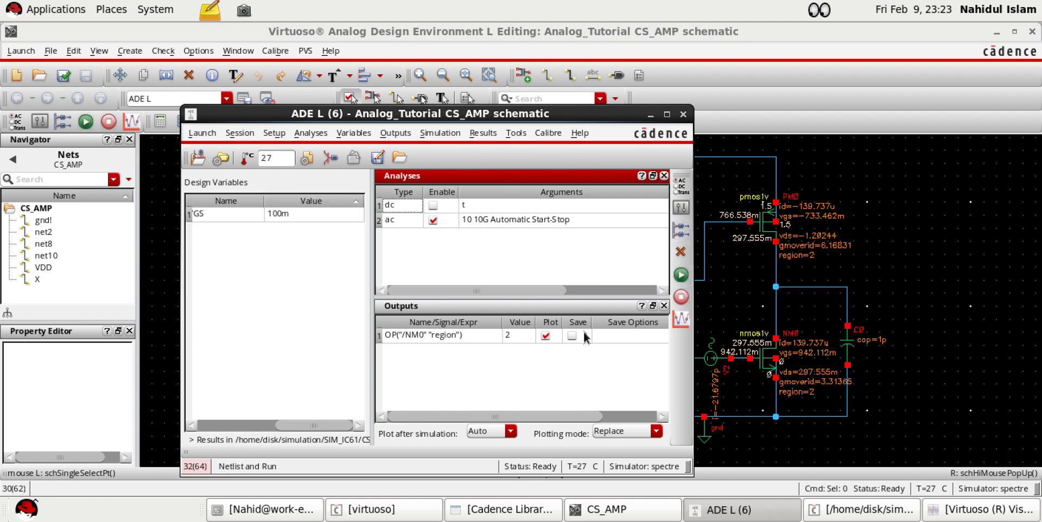
click(510, 339)
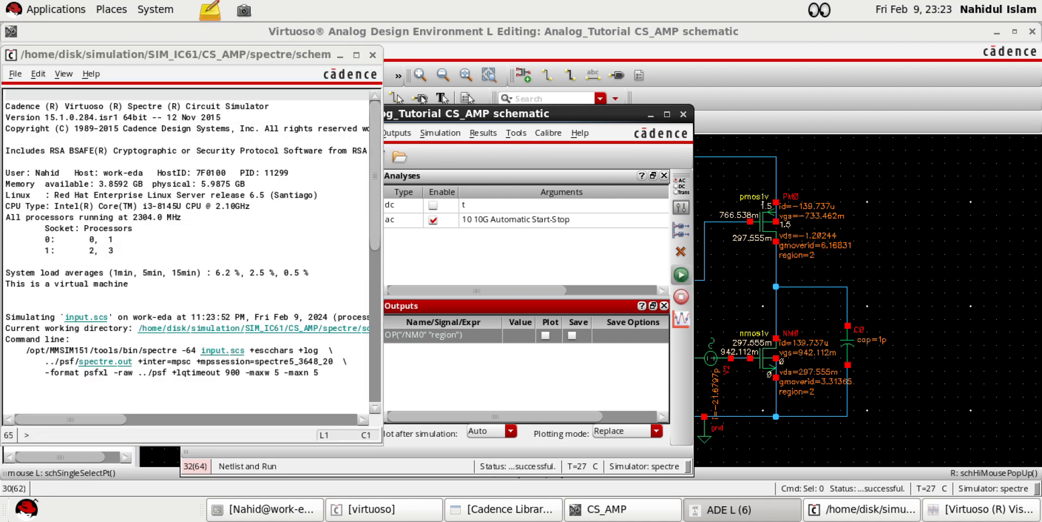
click(340, 55)
Plot the AC gain and phase directly from the schematic, using net10 at NM0's drain and net8 at its gate
click(516, 133)
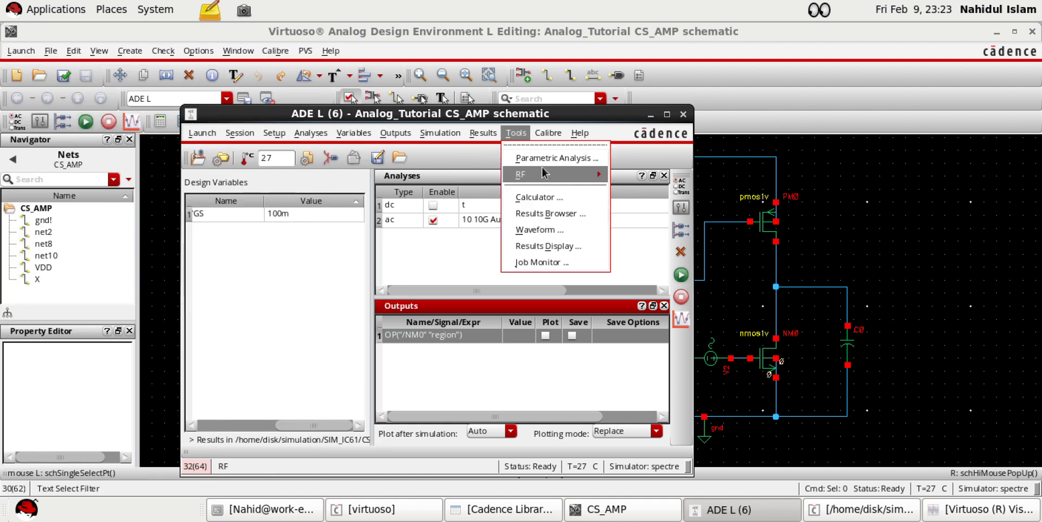
mouse_move(489, 135)
mouse_move(502, 172)
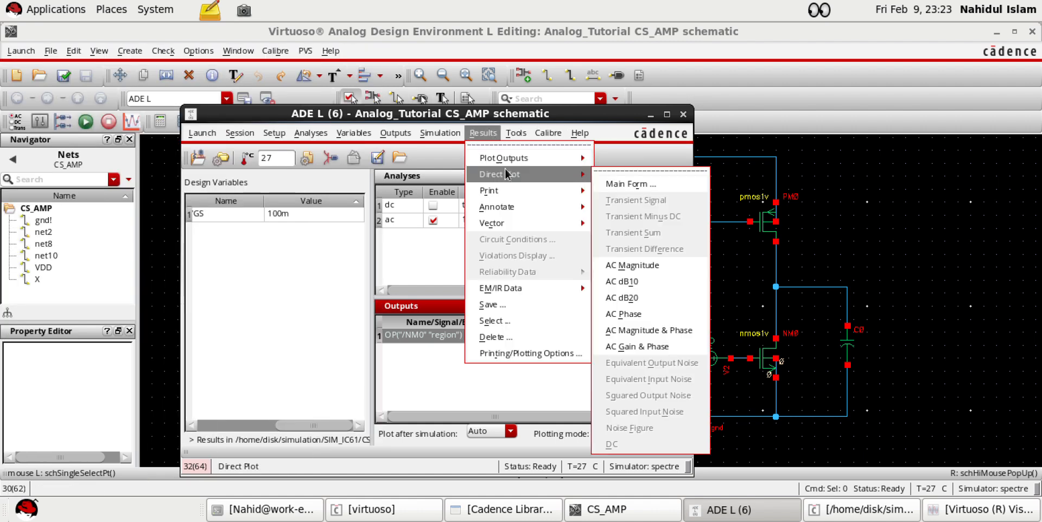
click(643, 343)
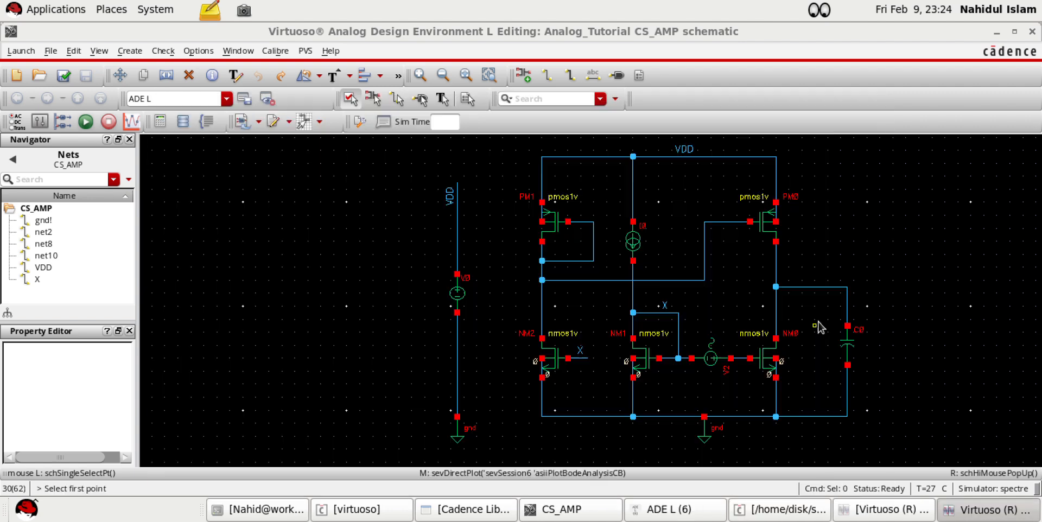
click(808, 293)
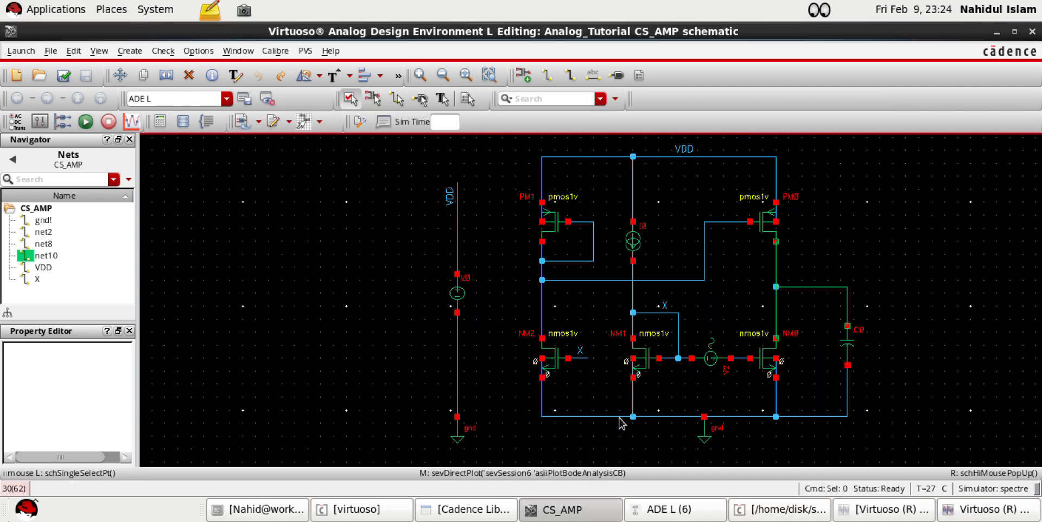
ctrl+scroll(751, 362, up, 3)
click(681, 319)
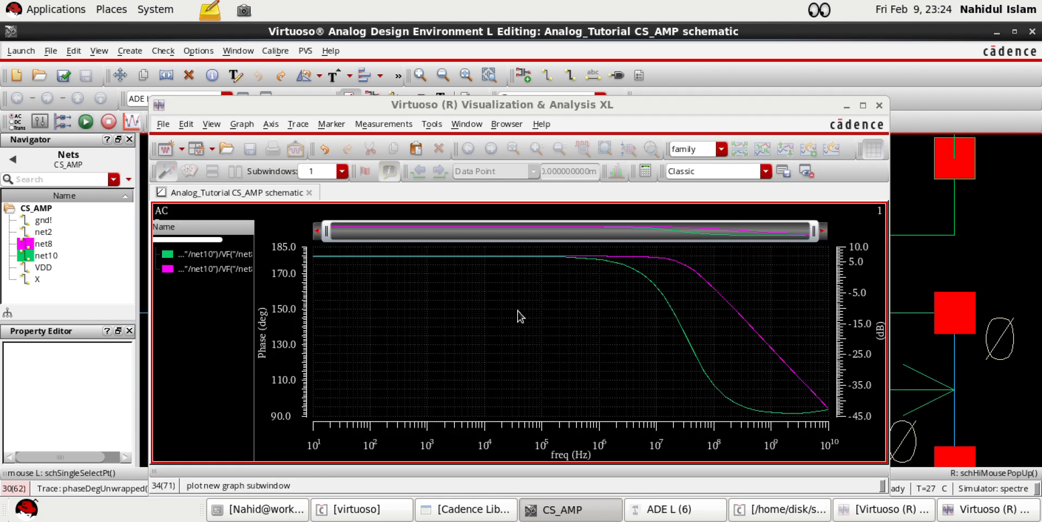
Split the phase and gain traces into separate strips and read the gain at low frequency and at 10 GHz
click(737, 150)
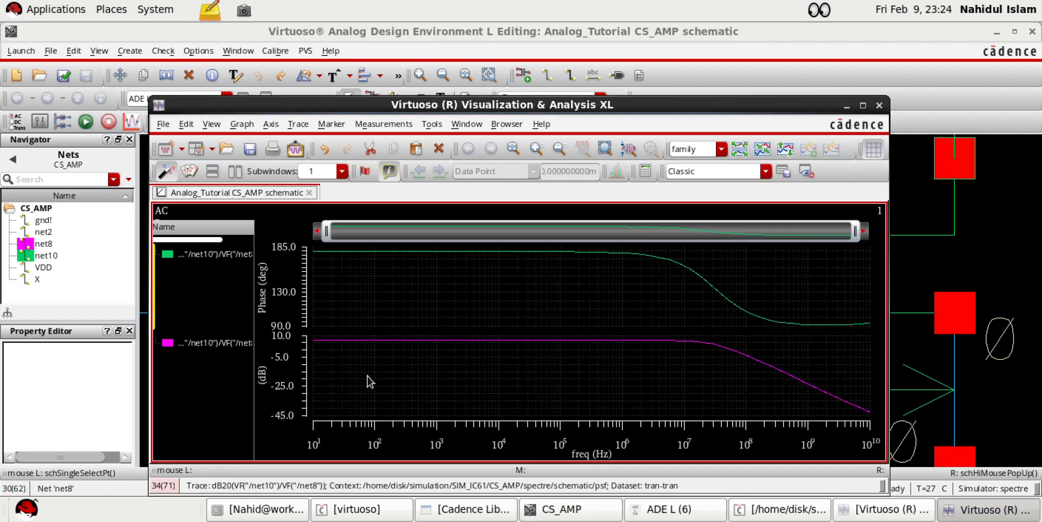
click(370, 341)
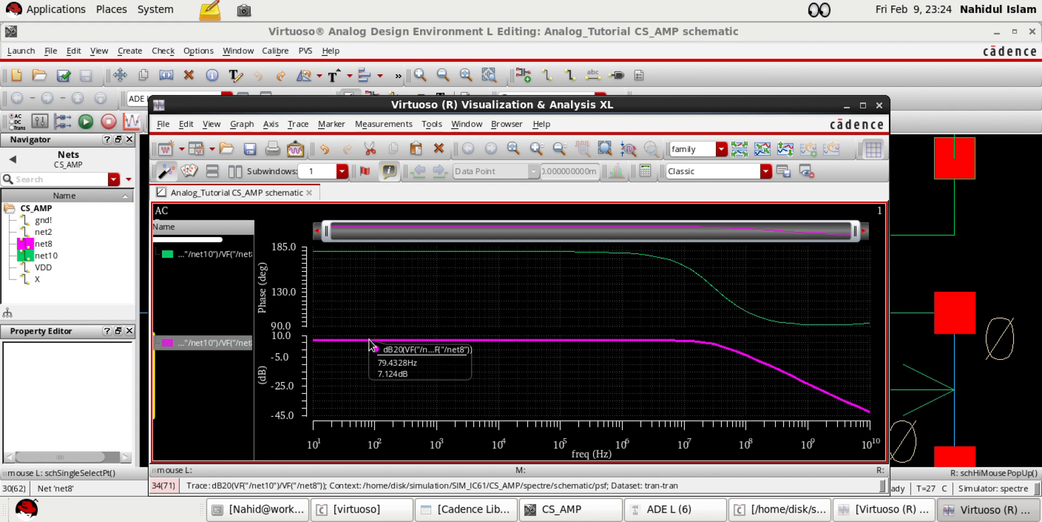
mouse_move(423, 343)
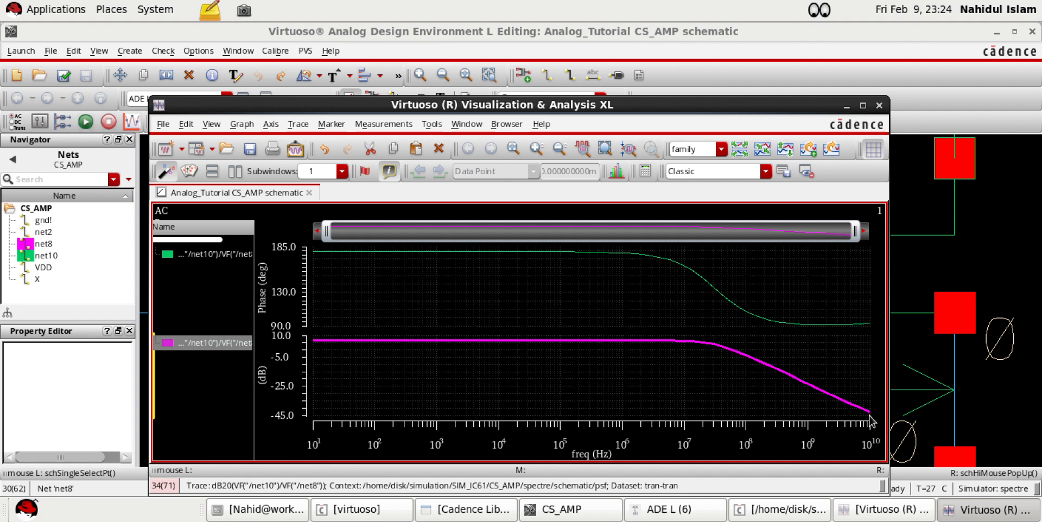
mouse_move(869, 420)
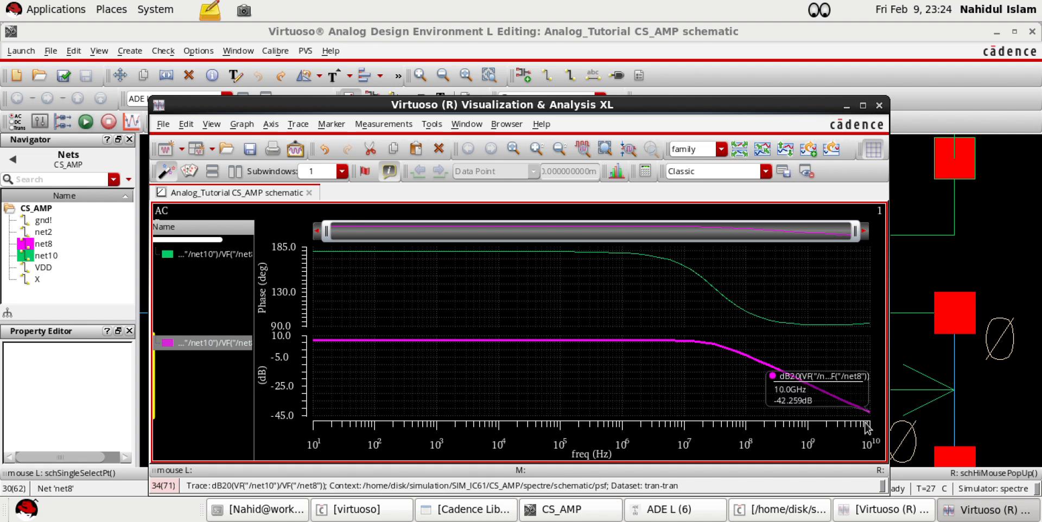
Change the AC sweep's stop frequency to 100G in ADE L, rerun the simulation and put away its log
click(674, 513)
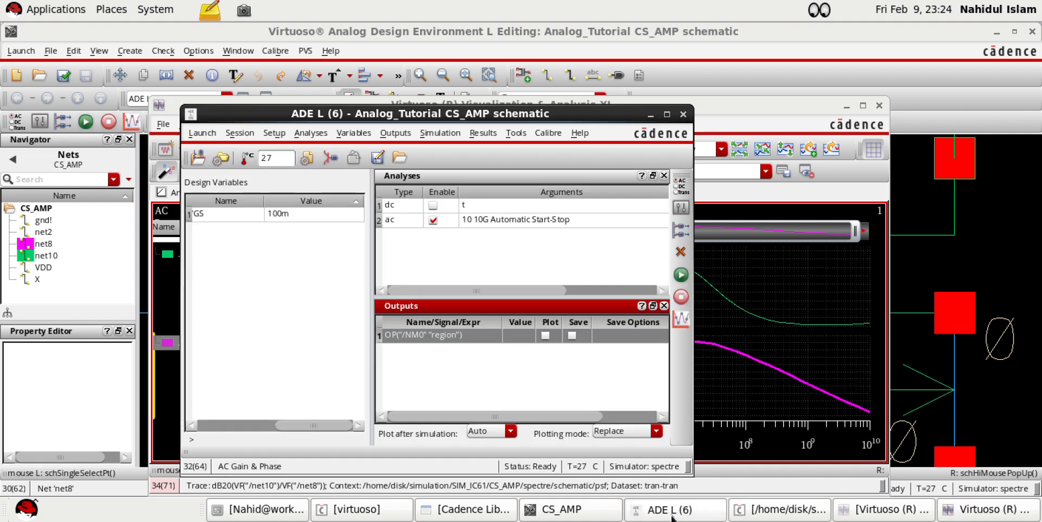
double_click(504, 220)
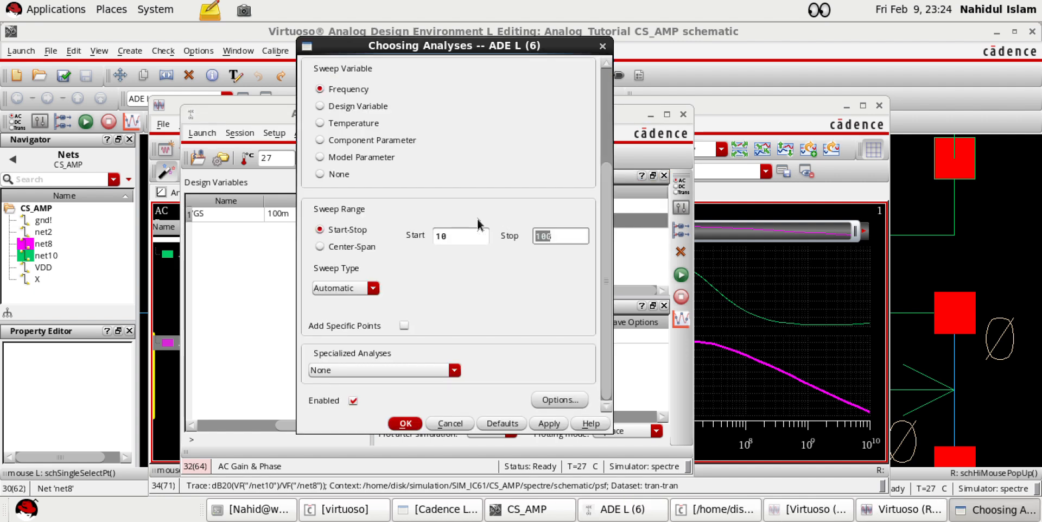
click(548, 236)
text(0)
key(Return)
click(680, 275)
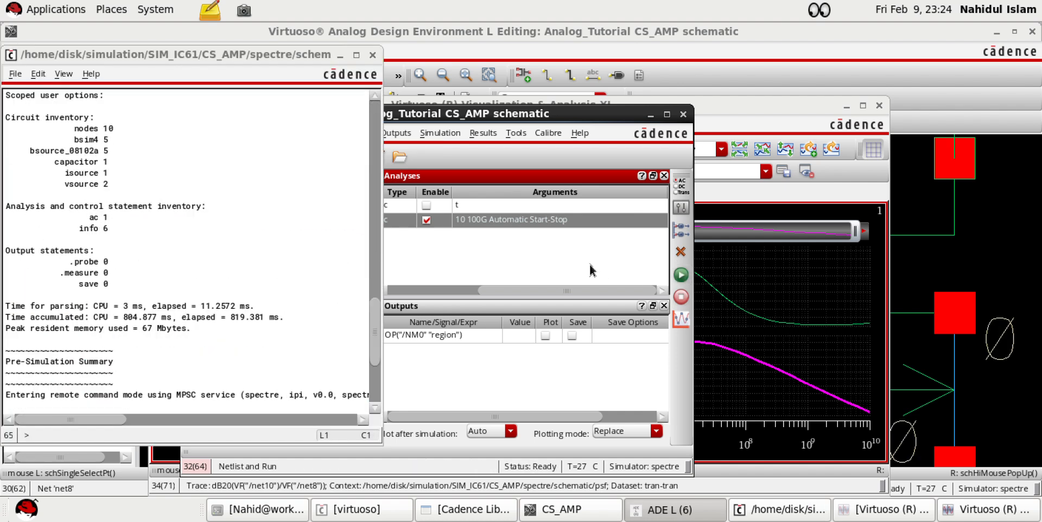
click(338, 57)
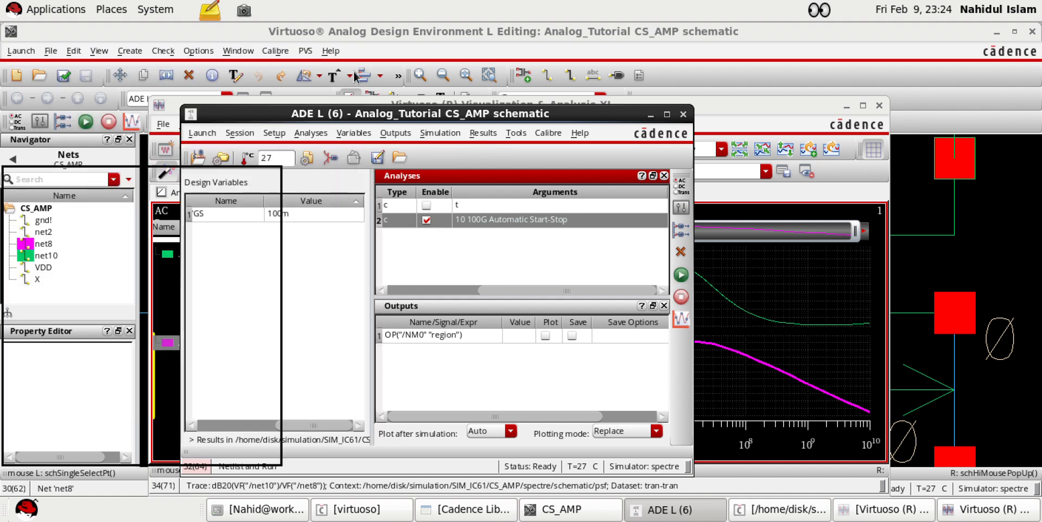
Close the old gain and phase plot window and return to the ADE L window
click(650, 115)
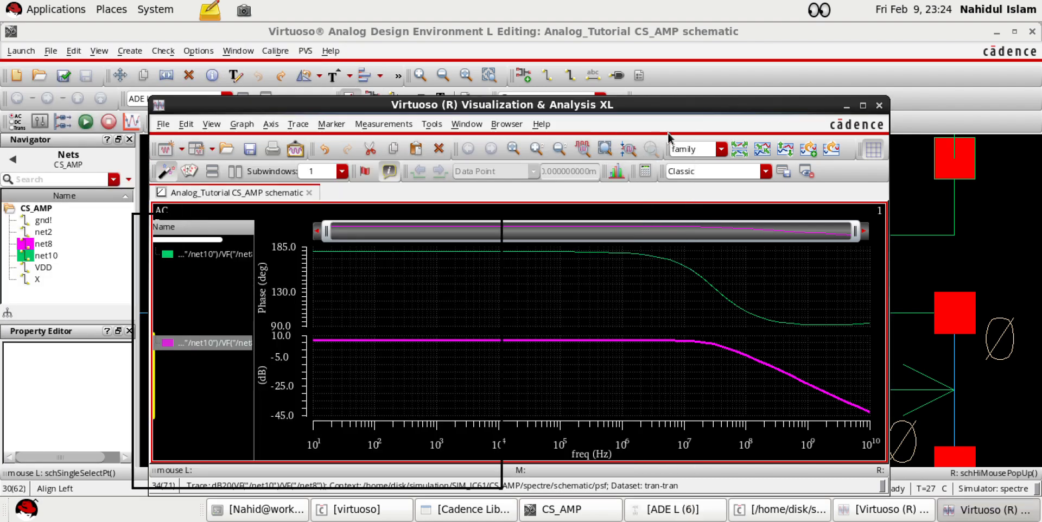
click(879, 106)
click(725, 509)
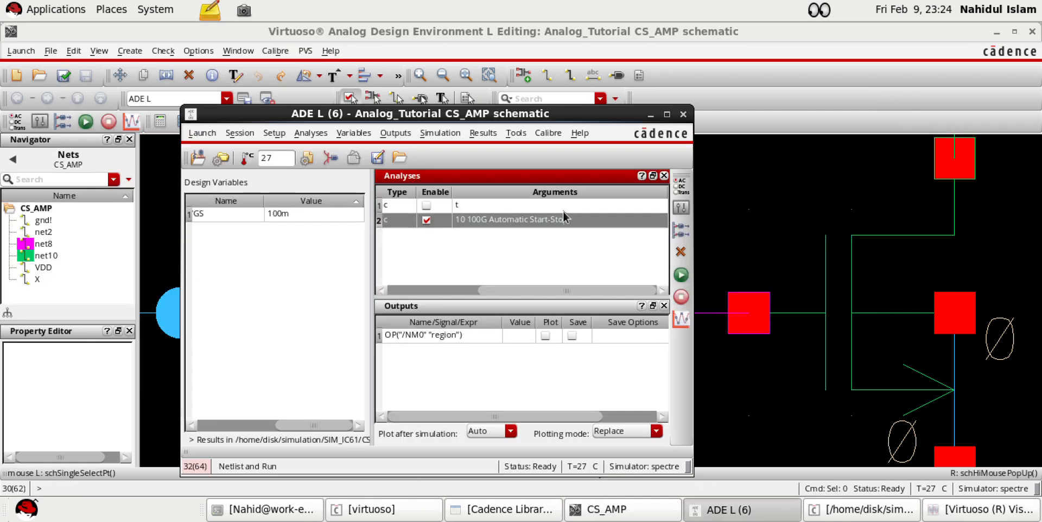
Plot the AC gain and phase of net10 relative to net8 again for the sweep up to 100G
click(521, 137)
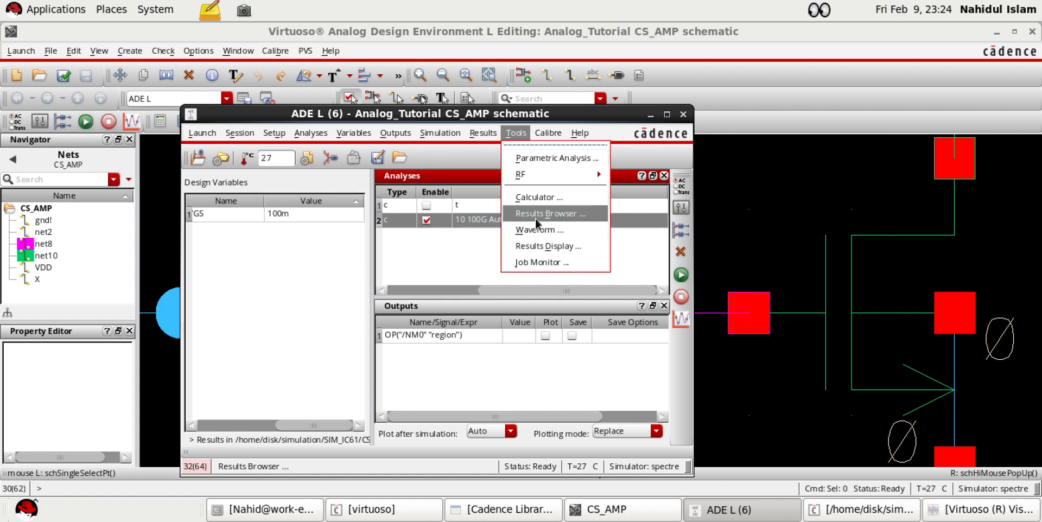
mouse_move(483, 133)
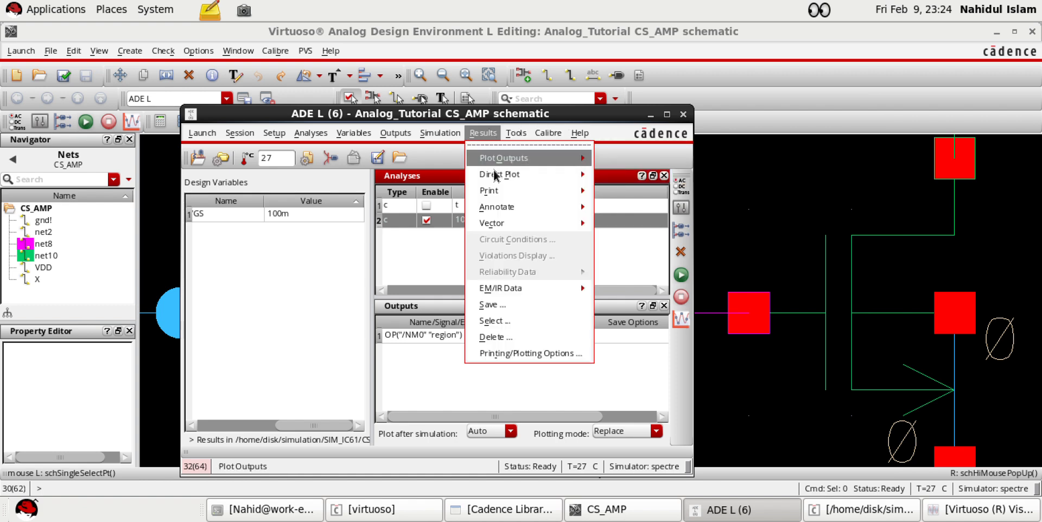
mouse_move(500, 174)
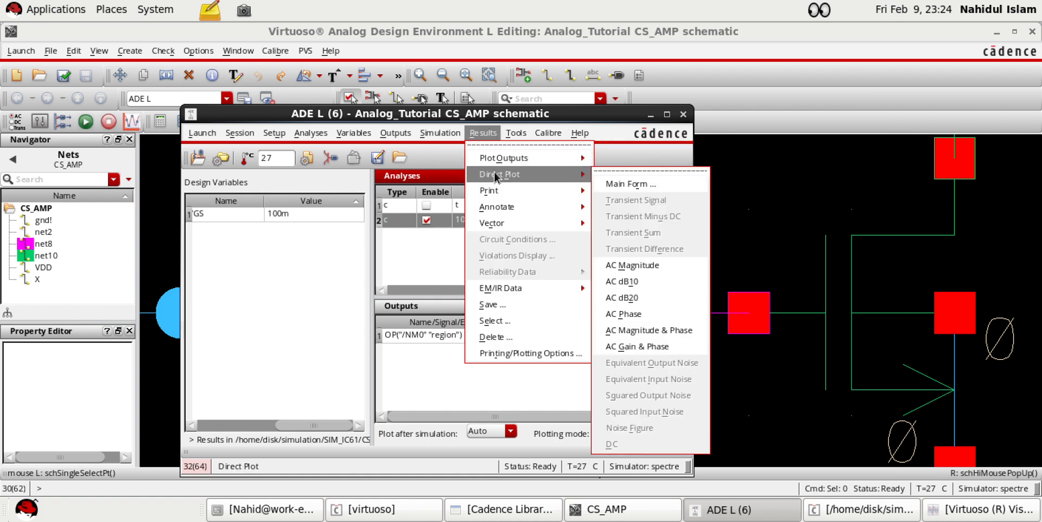
click(635, 346)
scroll(690, 330, up, 2)
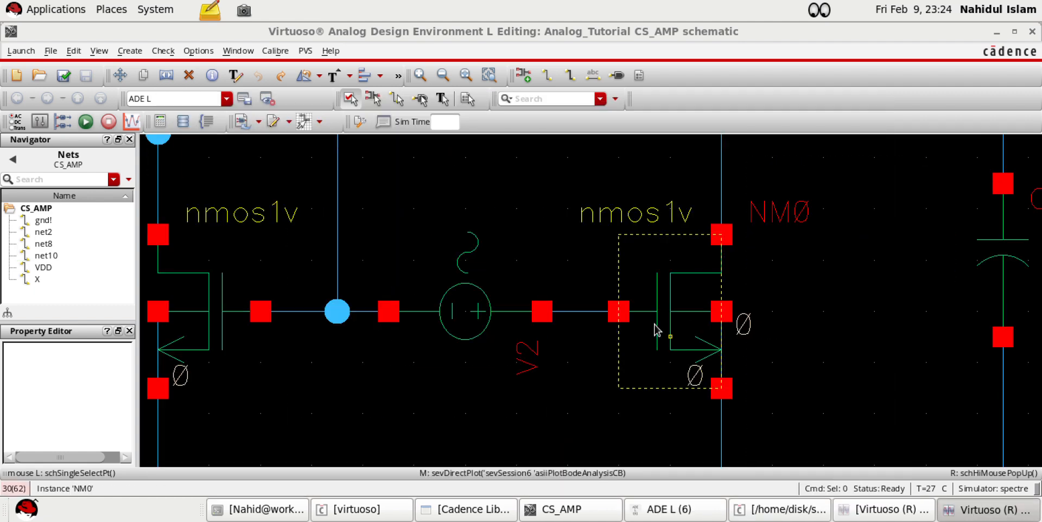
scroll(645, 329, down, 2)
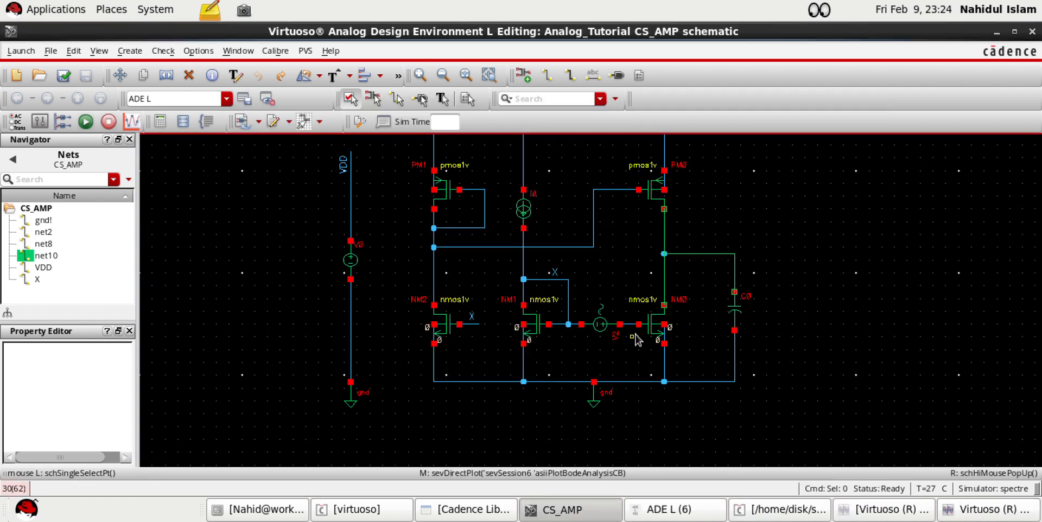
scroll(636, 339, up, 2)
click(622, 287)
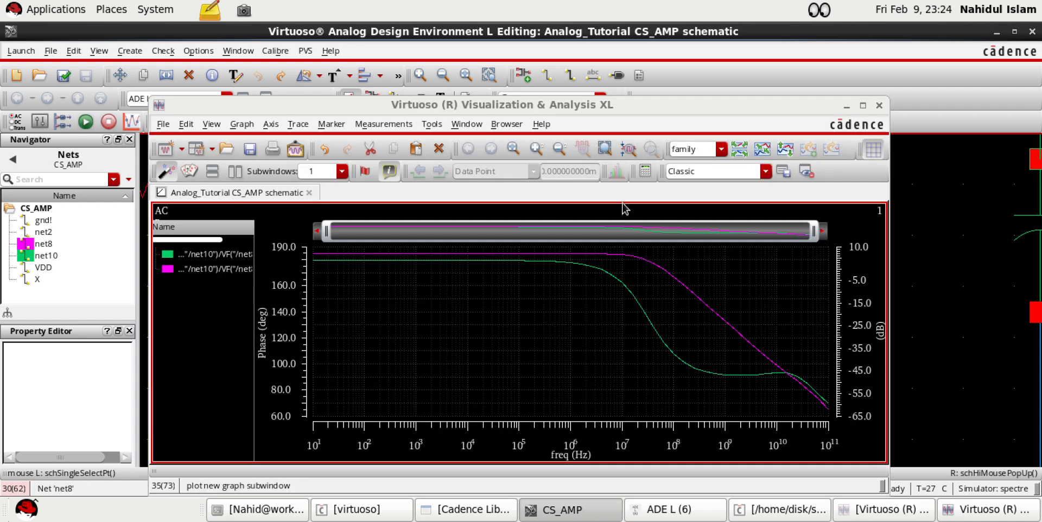
Split the phase and gain traces into separate strips and read the gain at 100 GHz and at low frequency
click(734, 150)
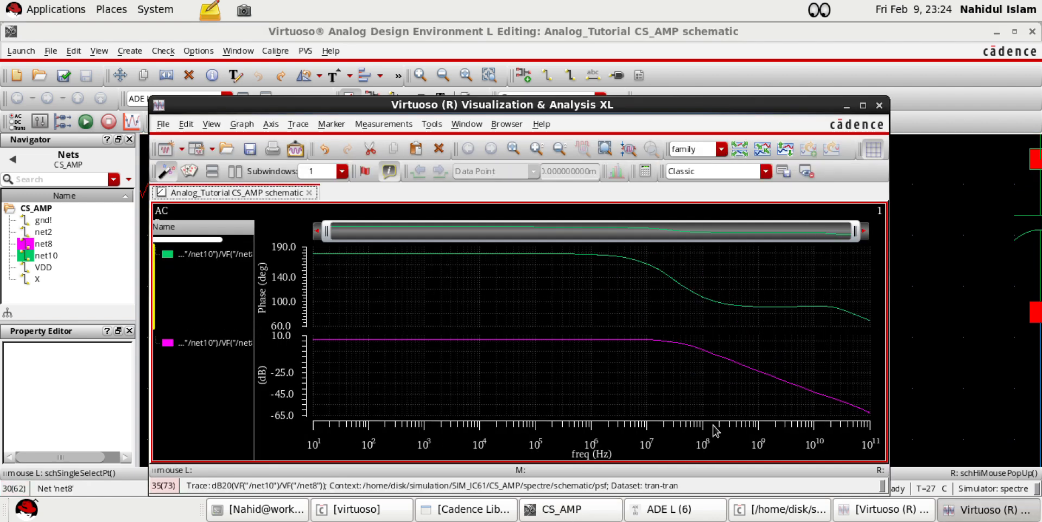
mouse_move(868, 419)
mouse_move(448, 343)
Return to the ADE L window, set the VGS variable to 125m, rerun the AC simulation and put away its log
click(589, 509)
click(696, 510)
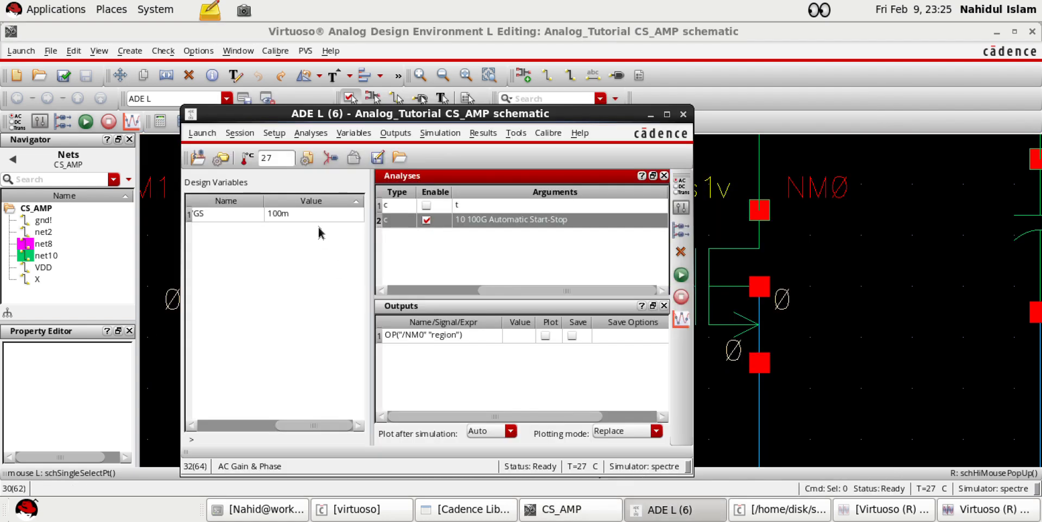
double_click(281, 215)
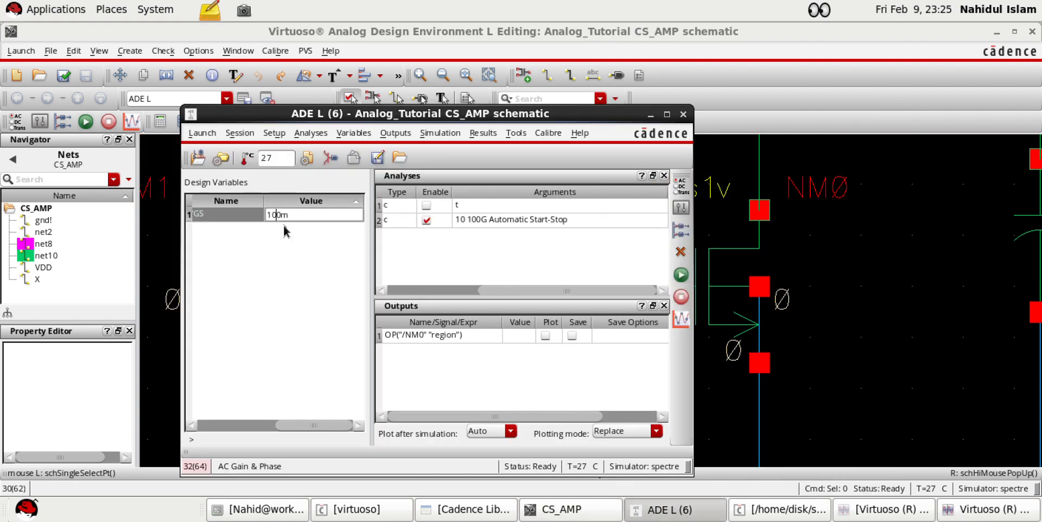
key(Delete)
text(25)
click(680, 275)
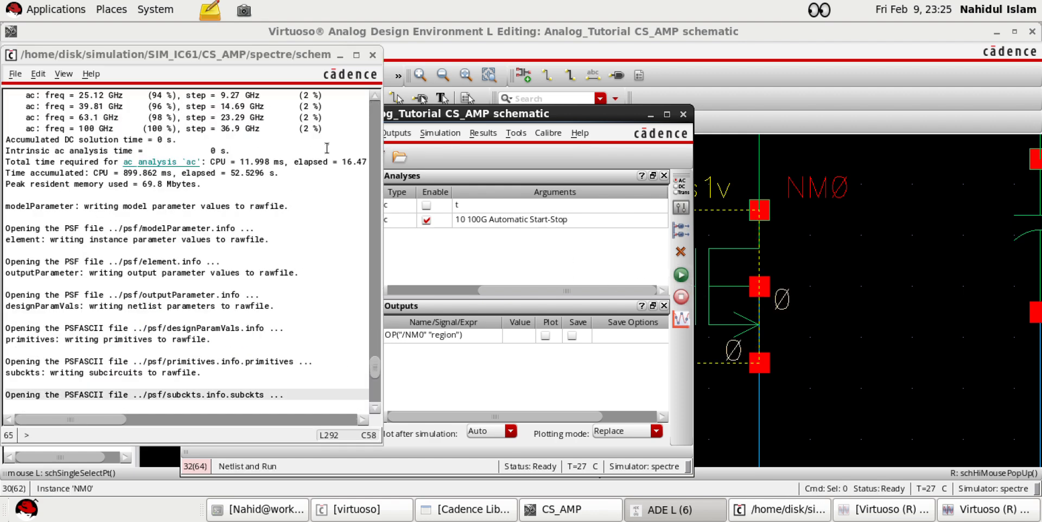
click(340, 54)
Plot the AC gain and phase of net10 relative to net8 for VGS at 125m, with each trace in its own strip
click(483, 133)
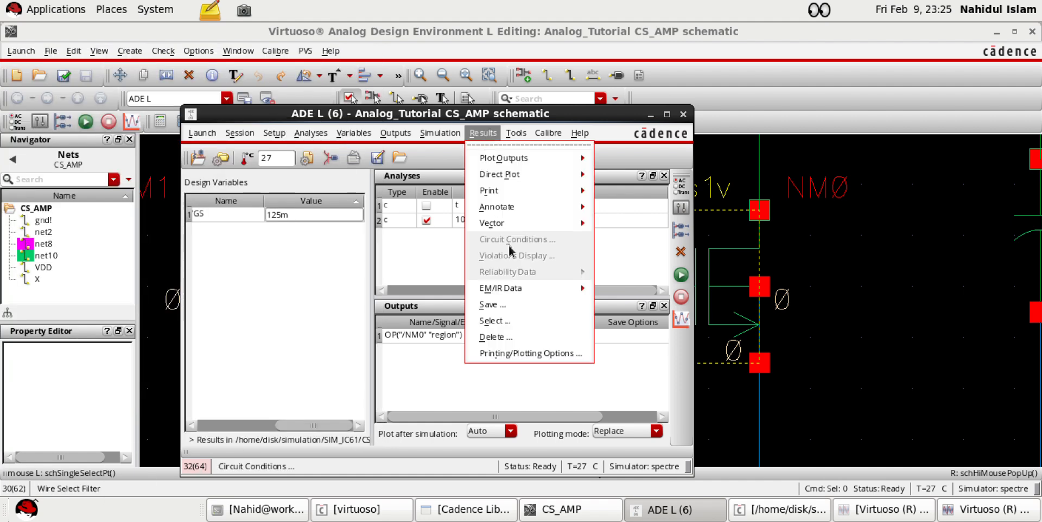
mouse_move(505, 182)
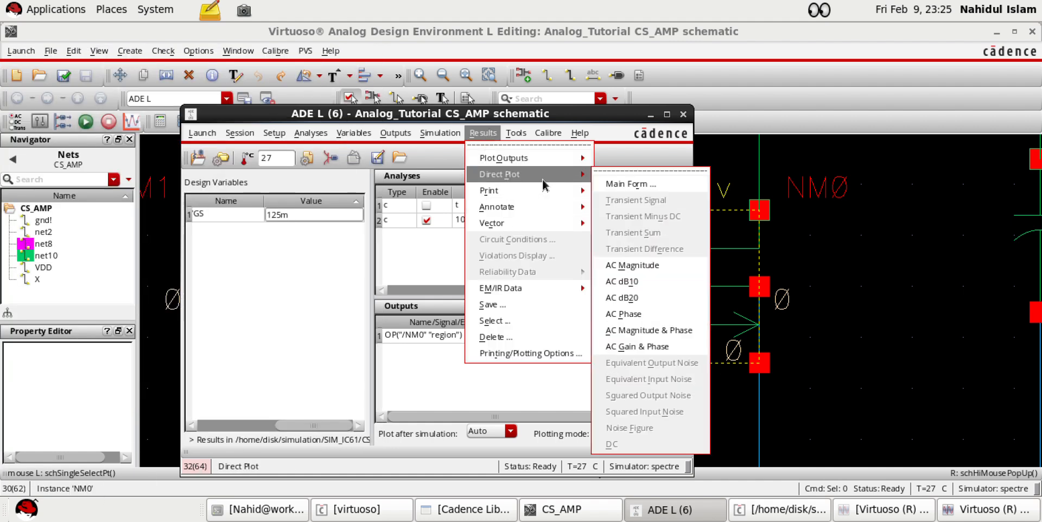
click(645, 346)
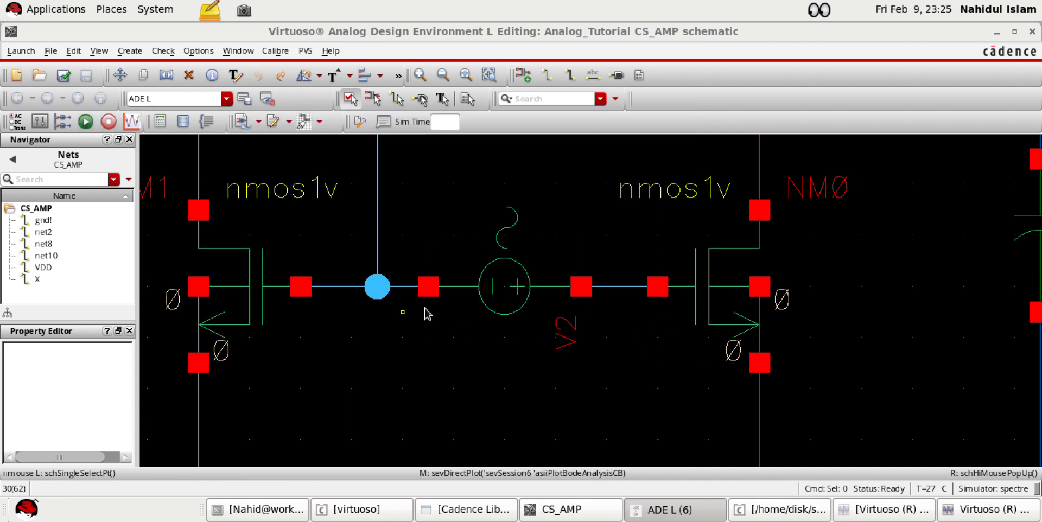
scroll(418, 312, down, 3)
click(556, 241)
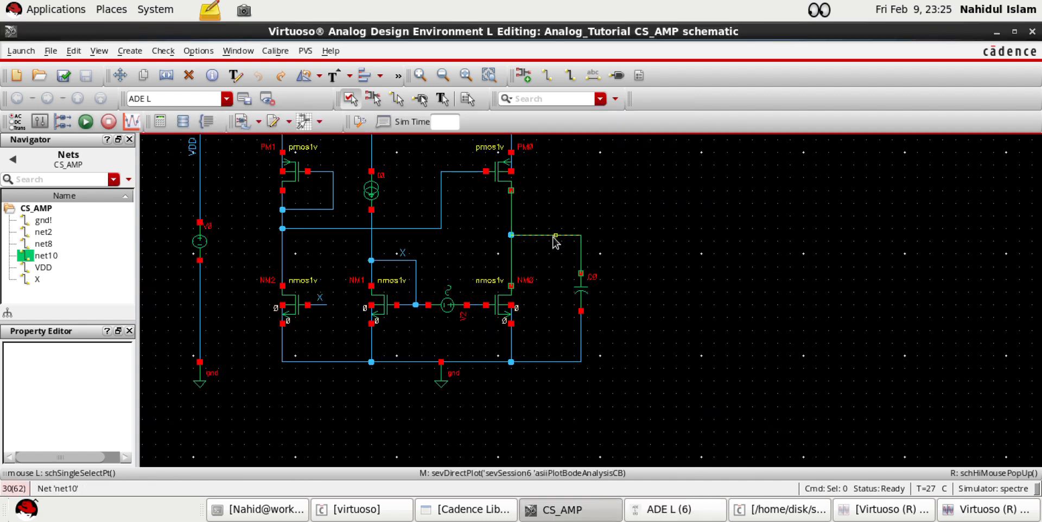
scroll(476, 308, up, 4)
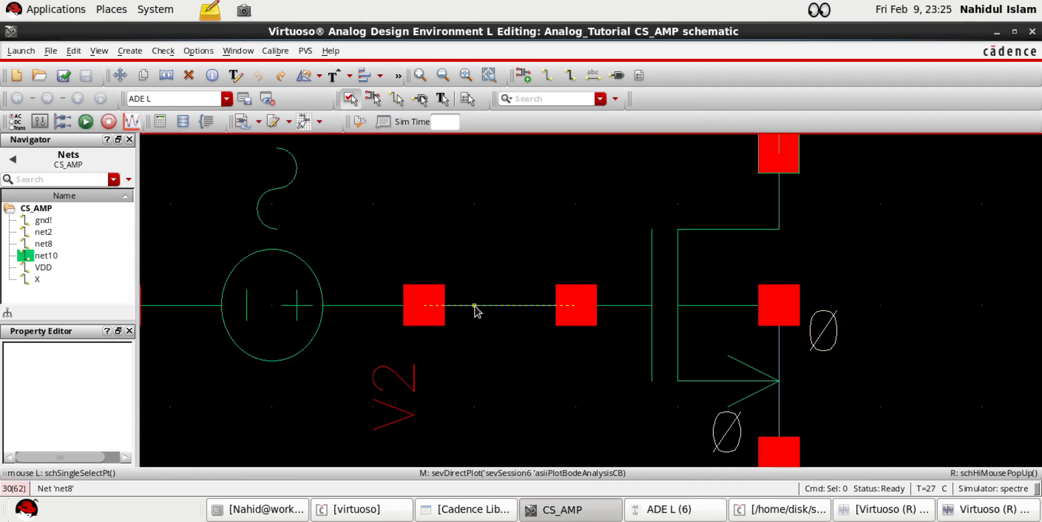
click(477, 306)
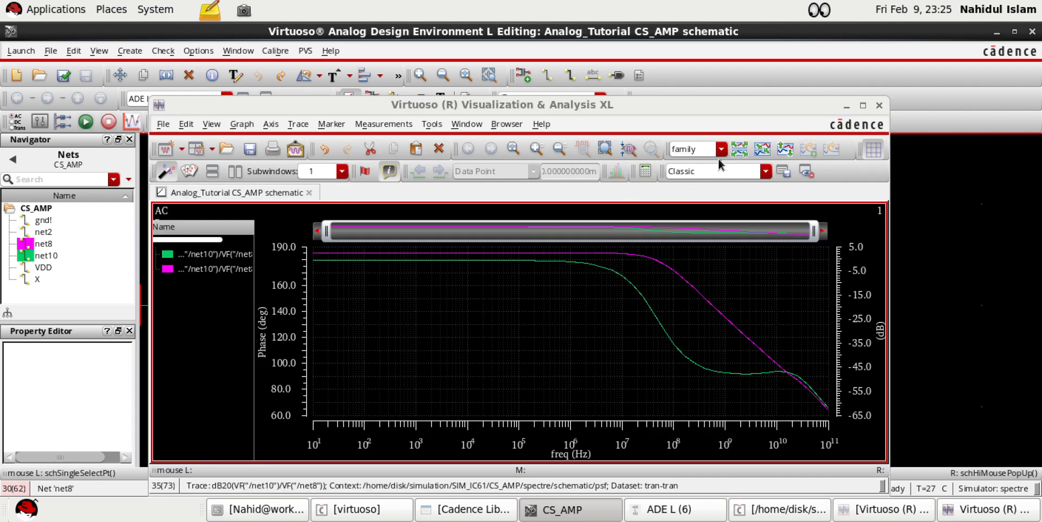
click(739, 149)
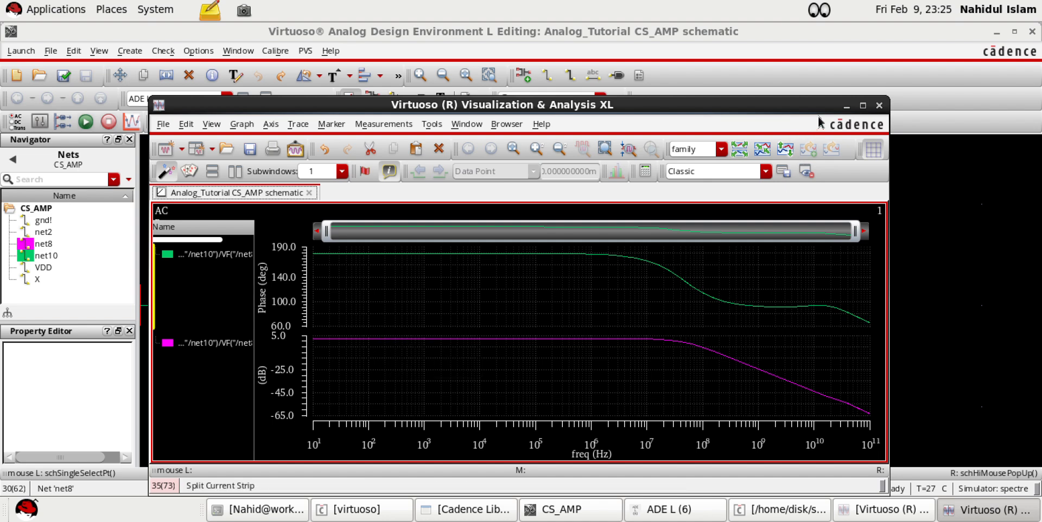
Put away the plot, set the VGS variable to 90m, rerun the AC simulation and minimize its log
click(846, 105)
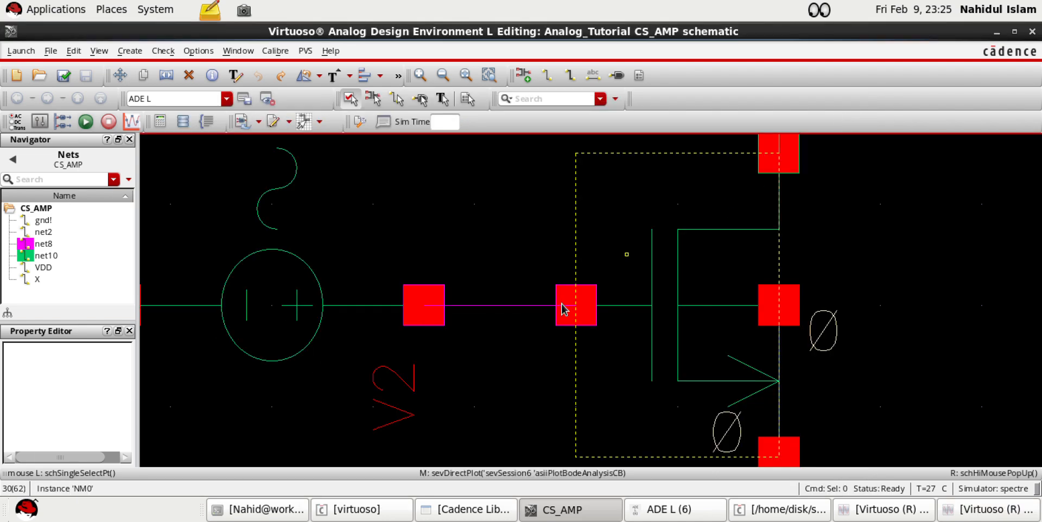
click(682, 513)
double_click(274, 215)
drag(281, 216, 269, 218)
text(50)
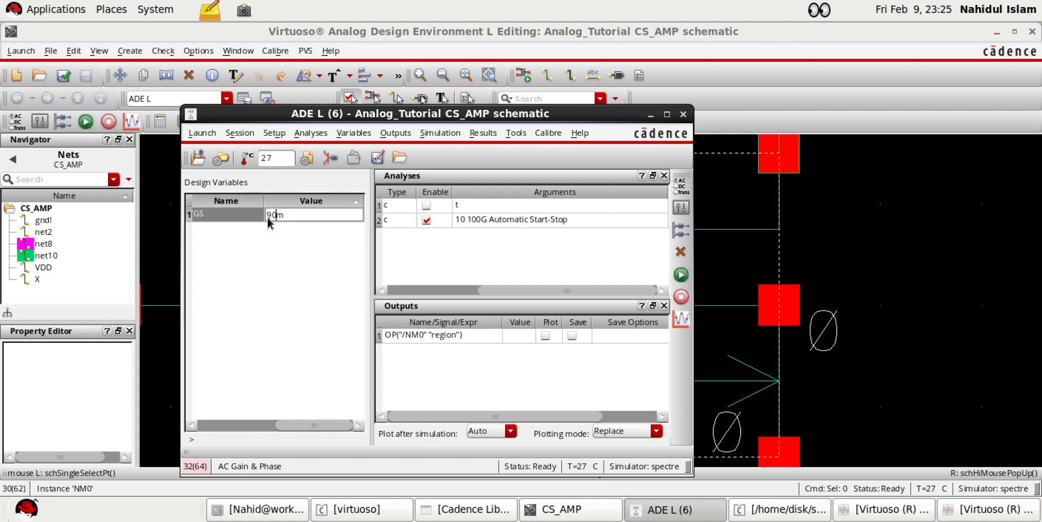
key(Return)
click(681, 274)
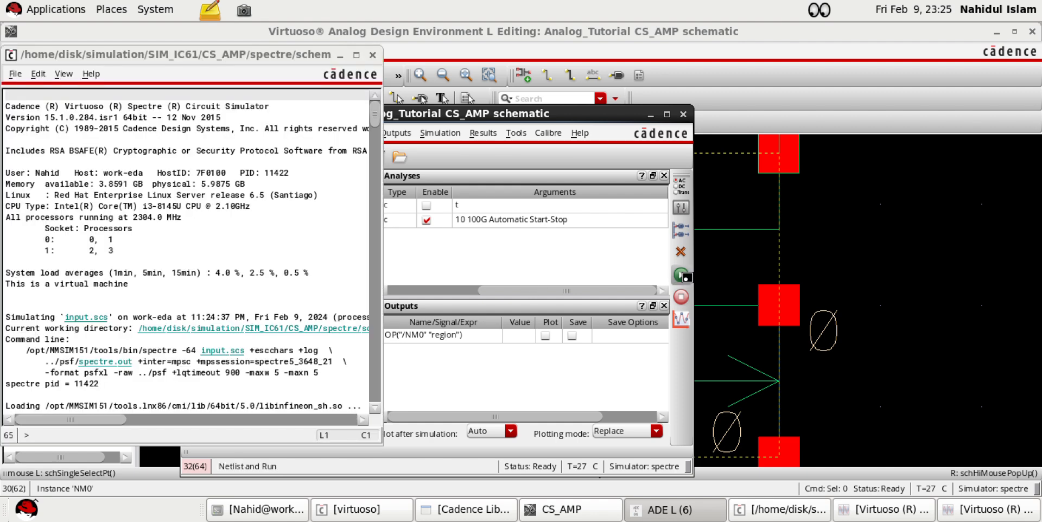
click(339, 55)
Plot the AC gain and phase of net10 relative to net8 for VGS at 90m in separate strips and read the low-frequency gain
click(483, 133)
mouse_move(510, 178)
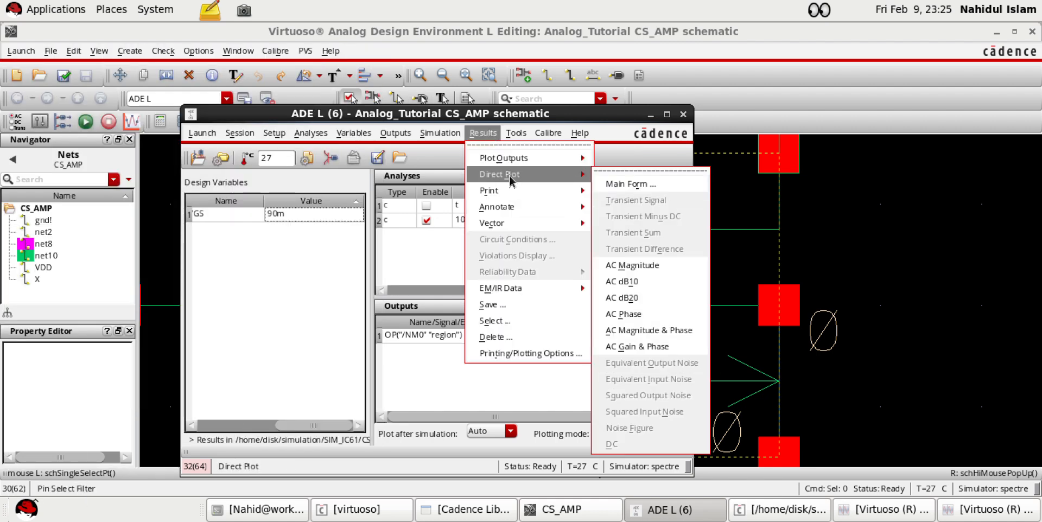
click(643, 332)
ctrl+scroll(581, 303, down, 2)
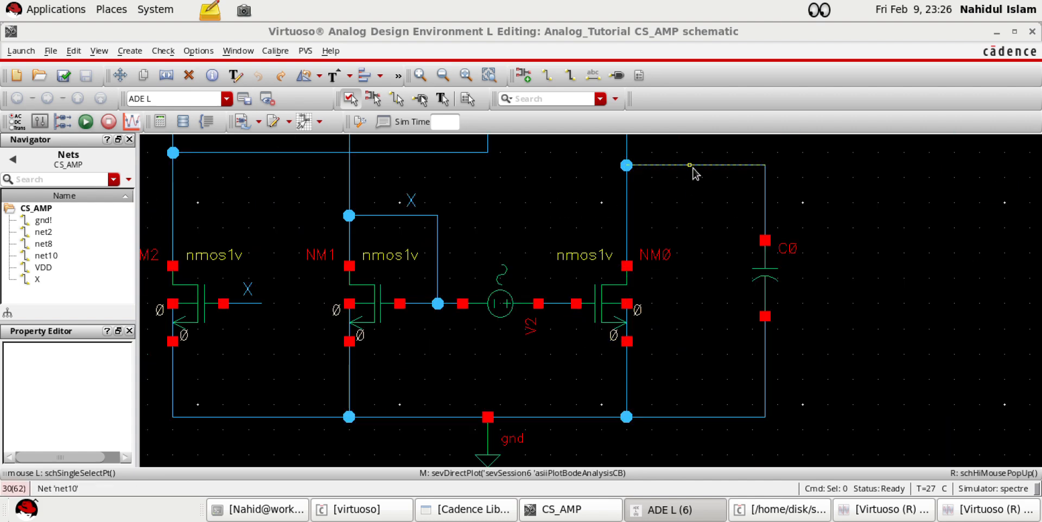
click(695, 172)
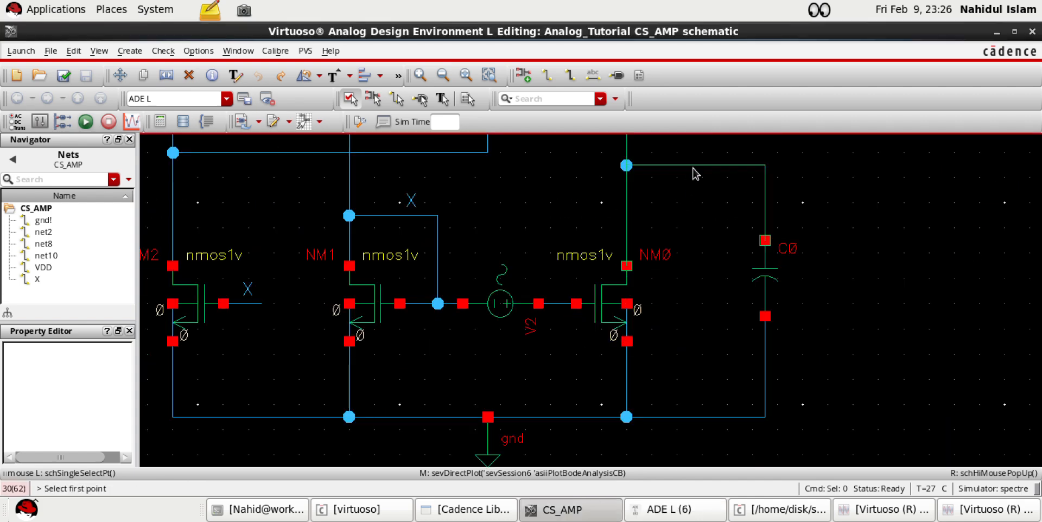
click(556, 304)
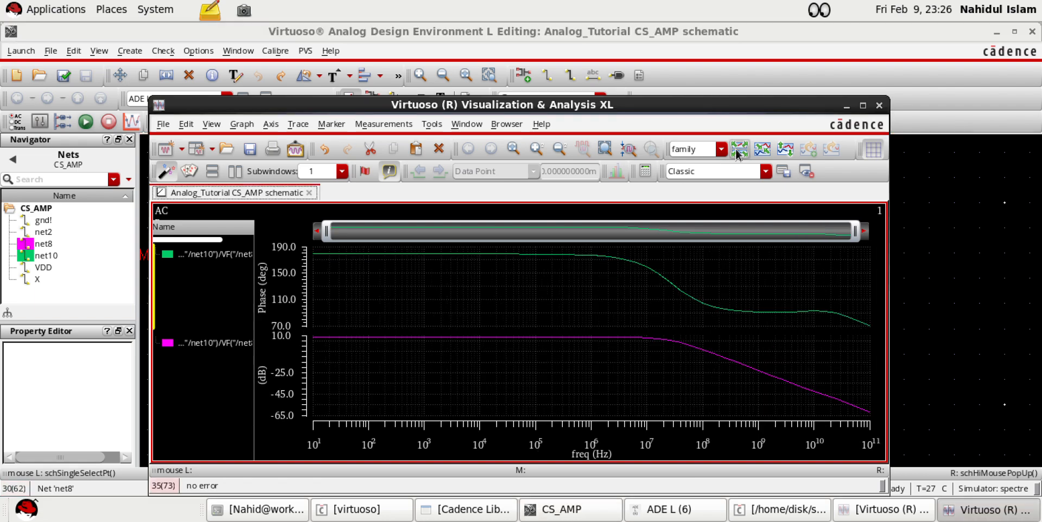
mouse_move(399, 342)
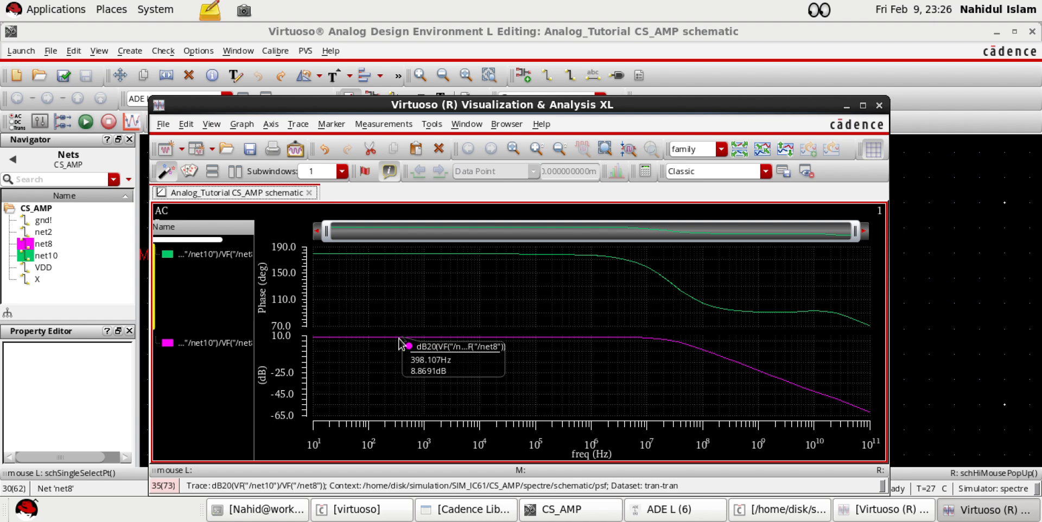
Put away the 90m plot and set the VGS variable back to 100m in ADE L
click(846, 105)
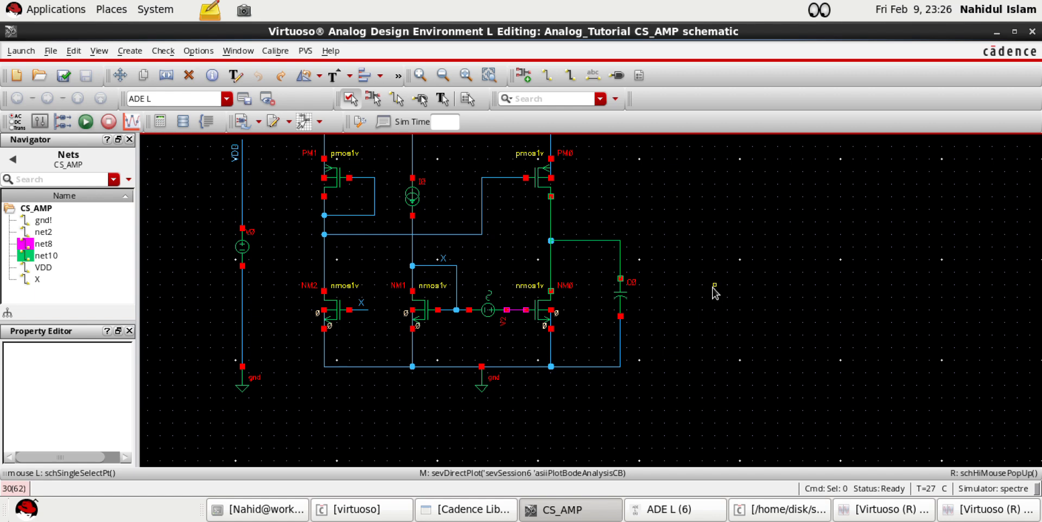
ctrl+scroll(715, 293, down, 1)
ctrl+scroll(712, 294, up, 1)
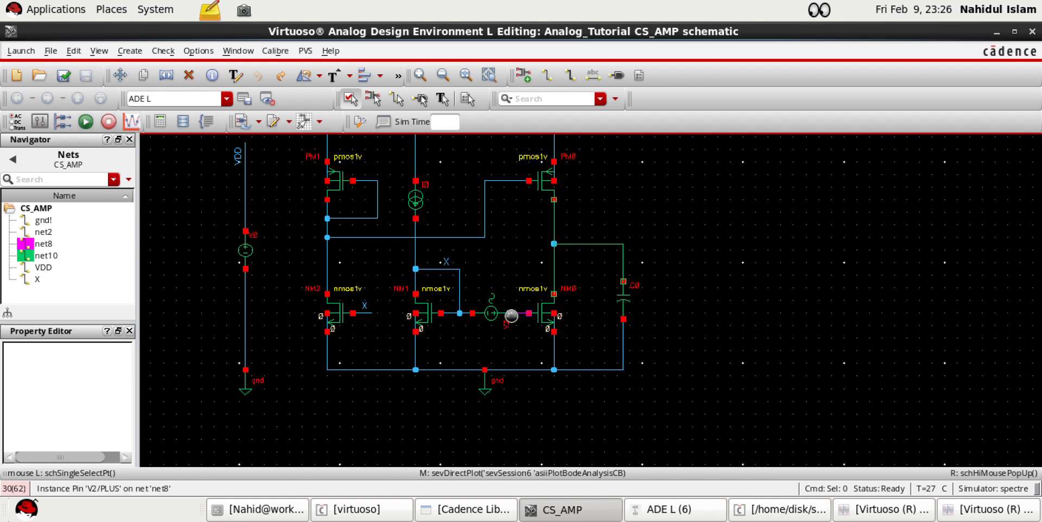
click(696, 512)
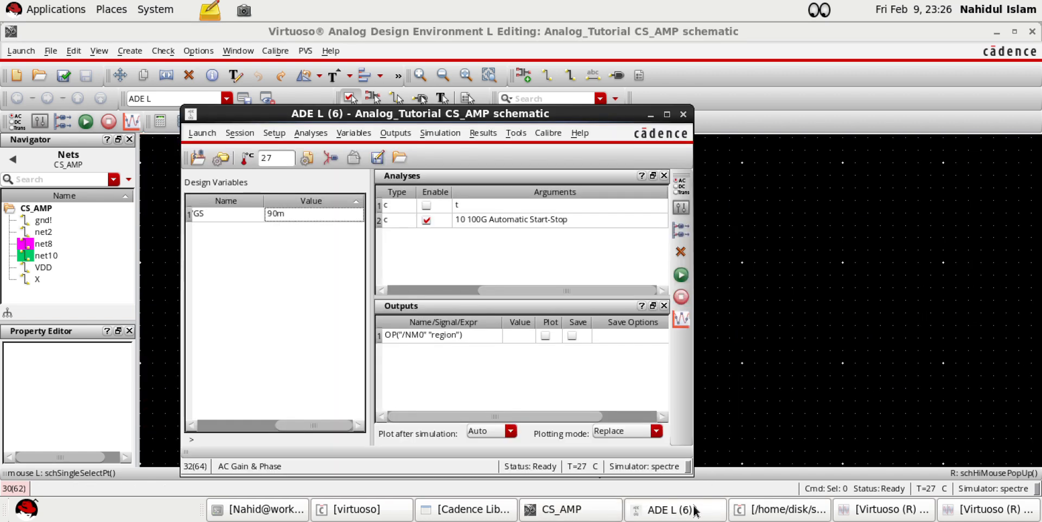
click(297, 214)
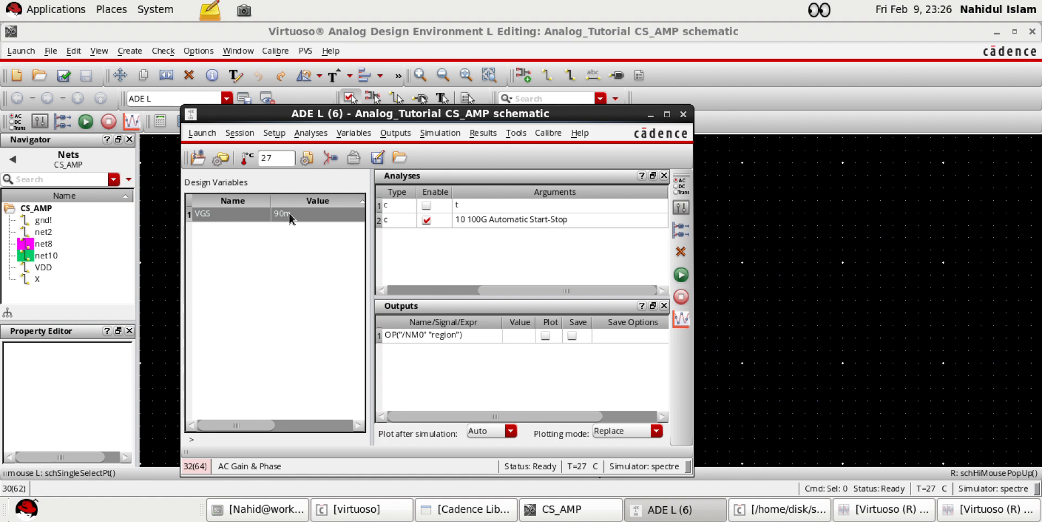
key(Left)
key(BackSpace)
key(BackSpace)
text(100)
click(278, 249)
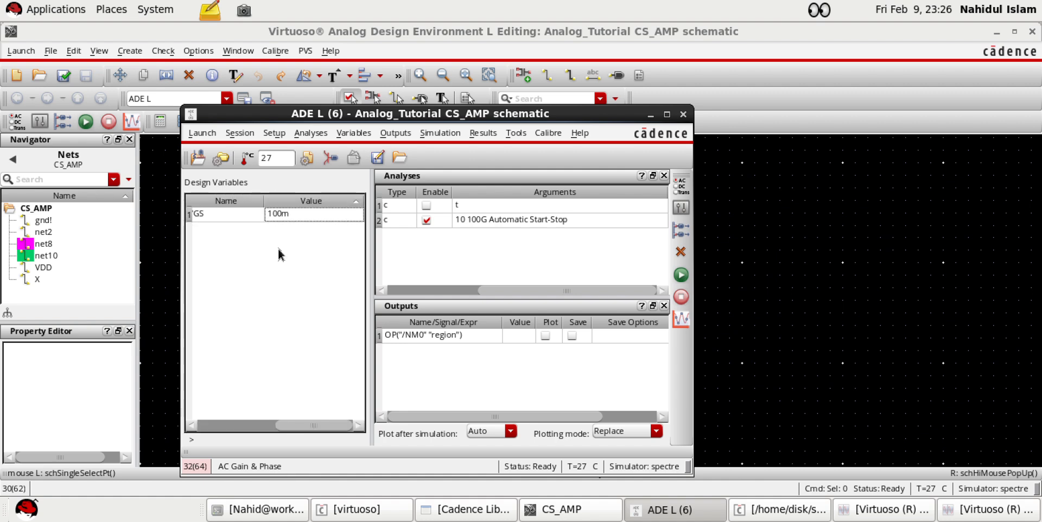
Disable the AC analysis and add an enabled transient analysis with a stop time of 10m and moderate accuracy
click(419, 221)
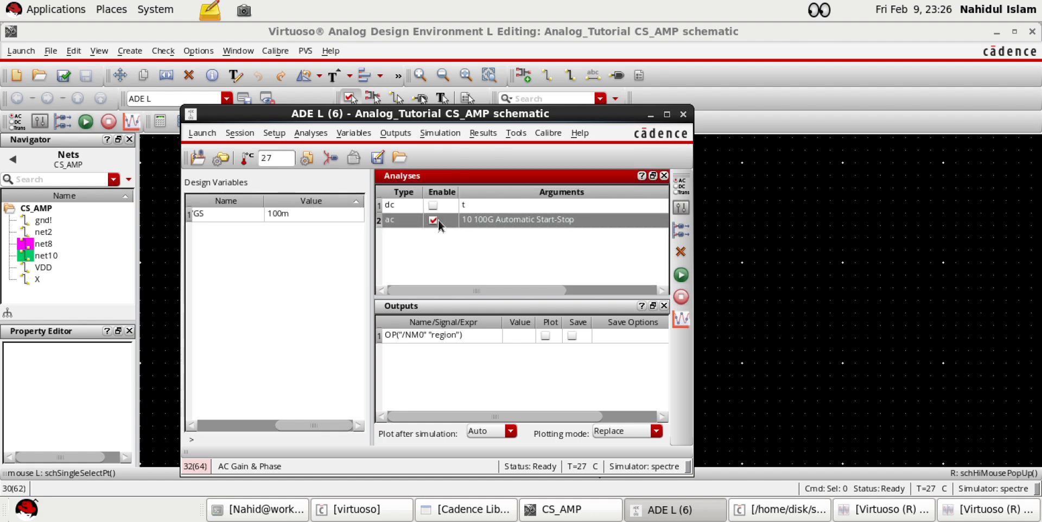
click(445, 251)
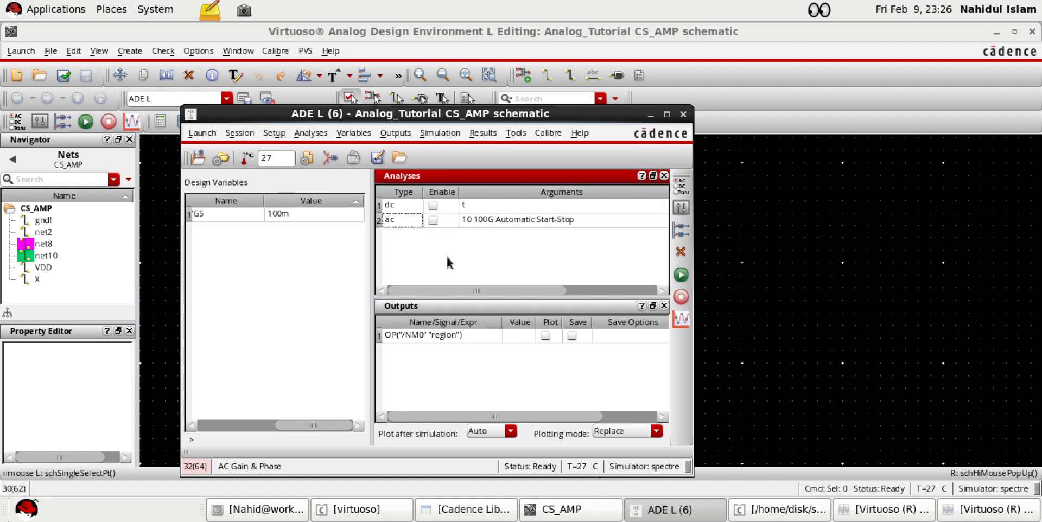
click(313, 132)
click(325, 155)
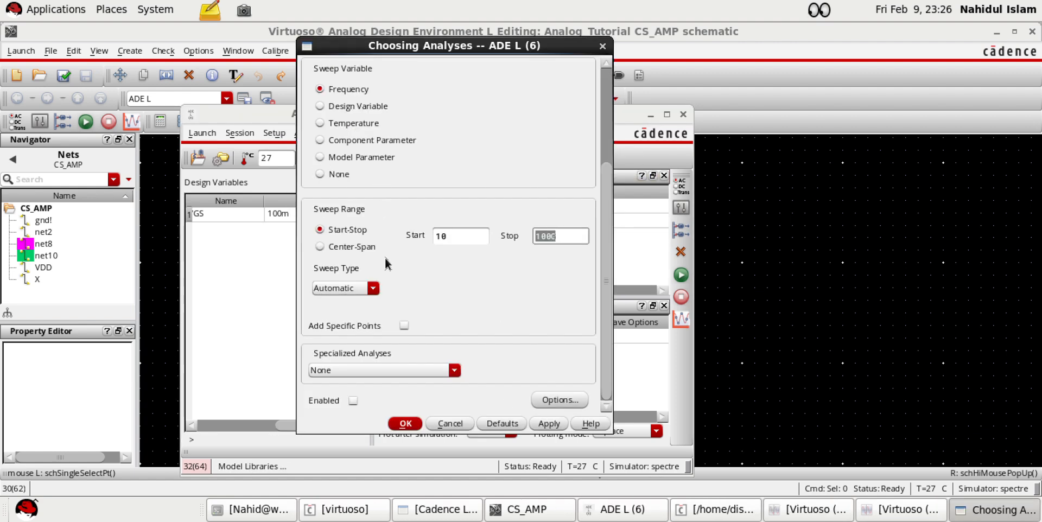
click(463, 424)
right_click(467, 259)
click(477, 258)
click(461, 422)
right_click(499, 256)
click(505, 261)
scroll(423, 144, up, 5)
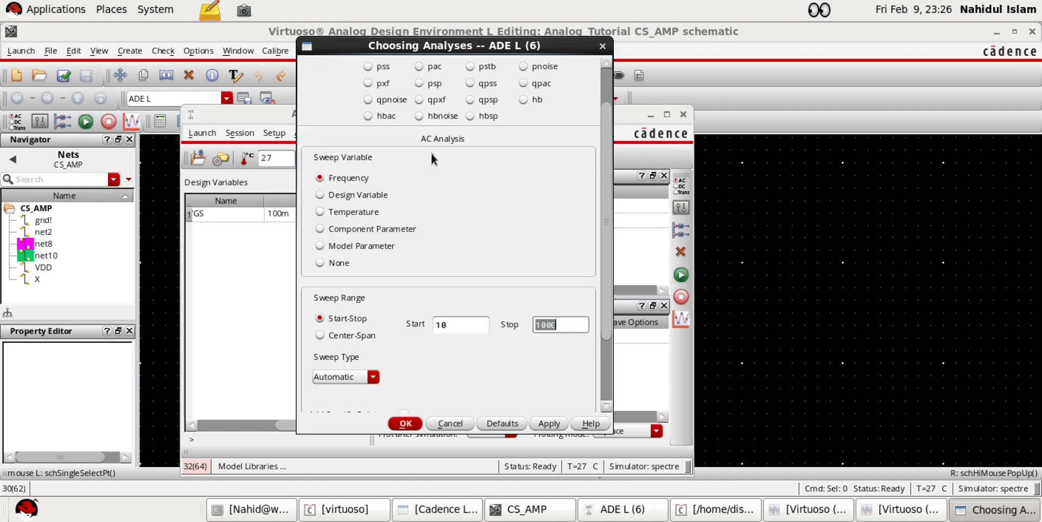
click(381, 69)
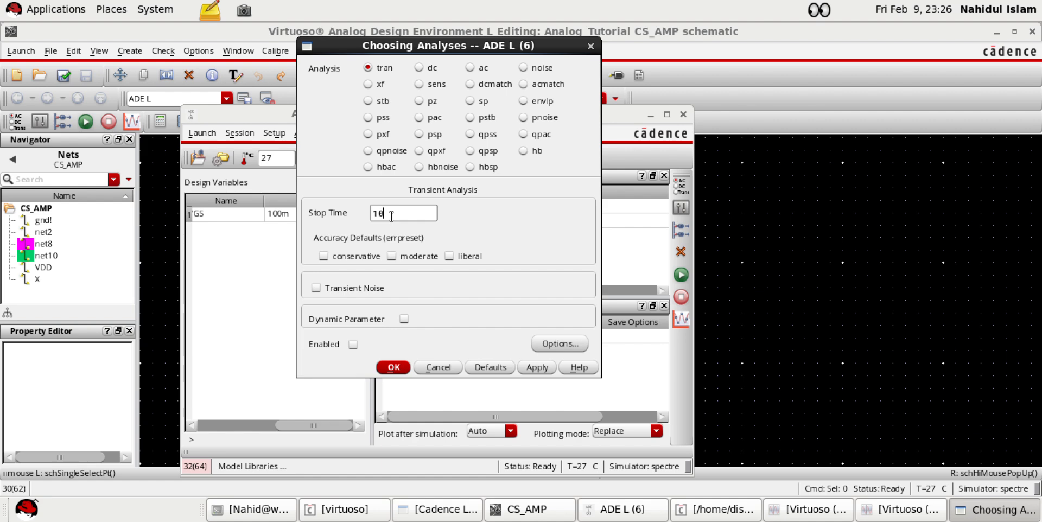
click(410, 257)
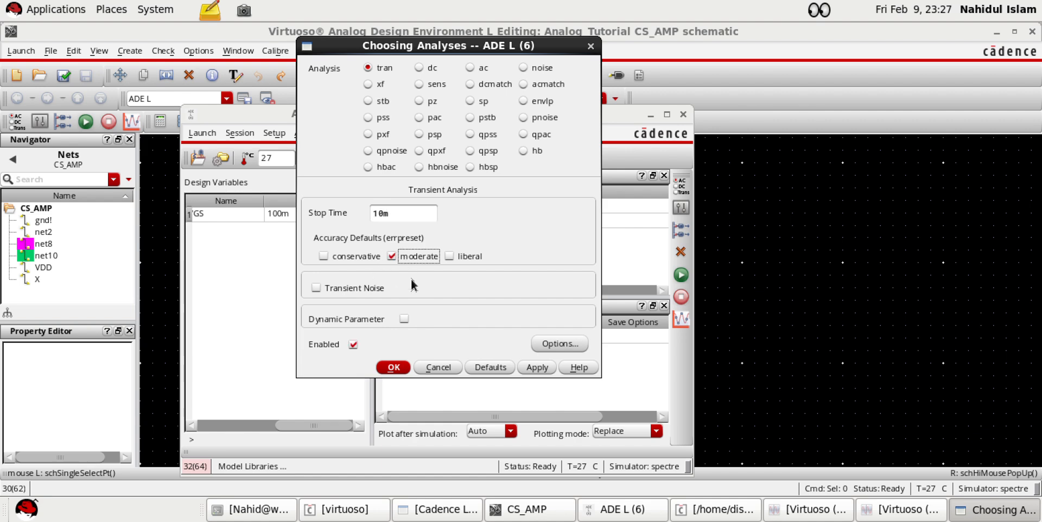
click(402, 368)
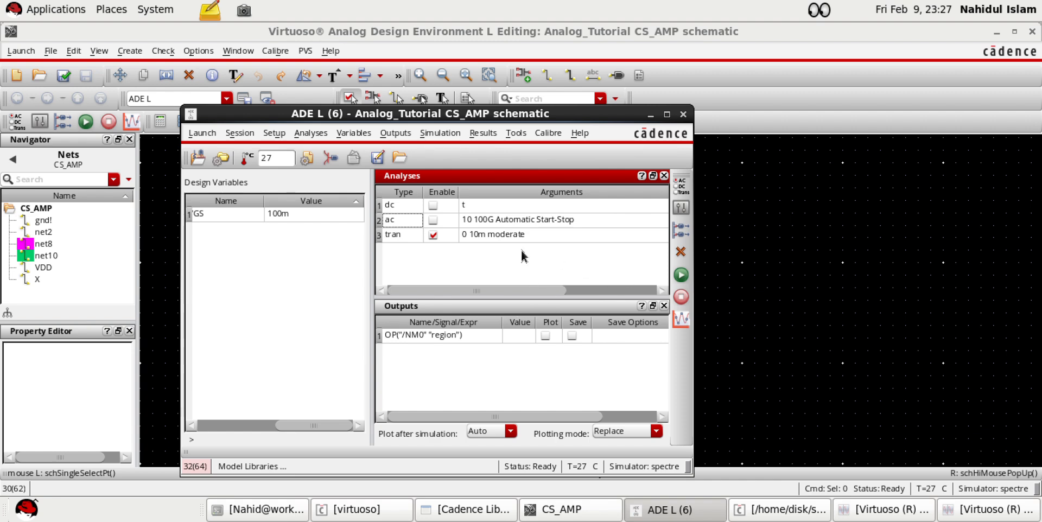
Run the transient simulation, minimize its log, and mark net10 and net8 on the schematic as outputs to be plotted
click(678, 275)
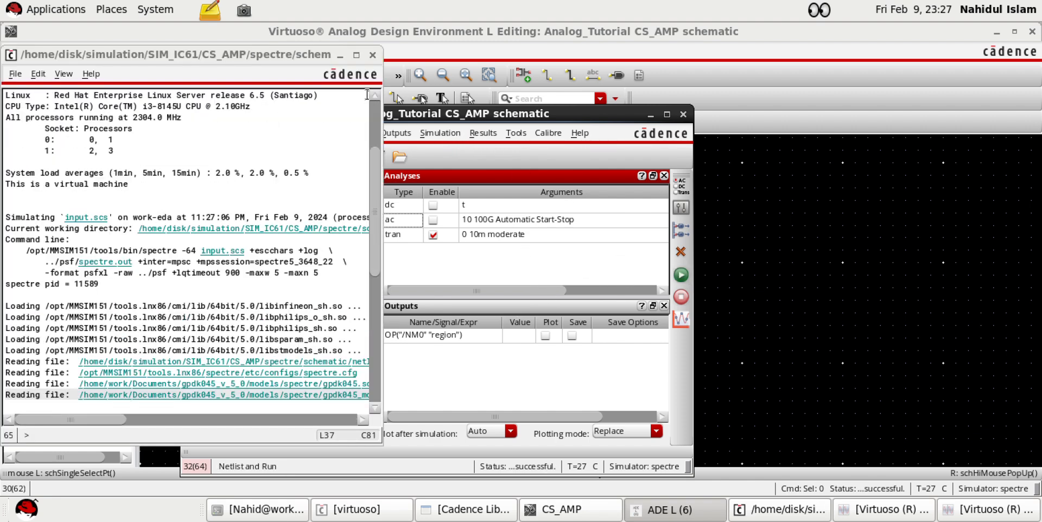
click(340, 55)
click(438, 133)
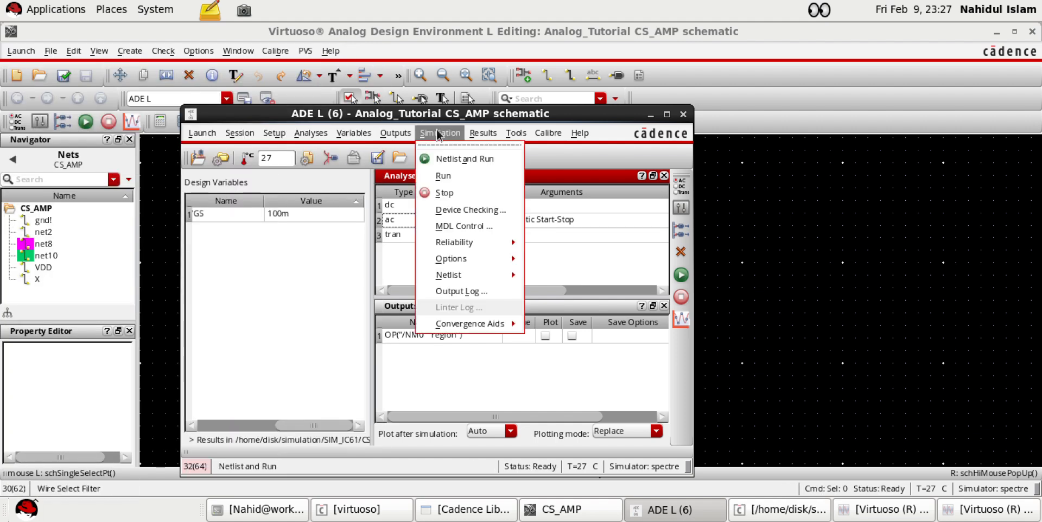
mouse_move(395, 132)
mouse_move(500, 258)
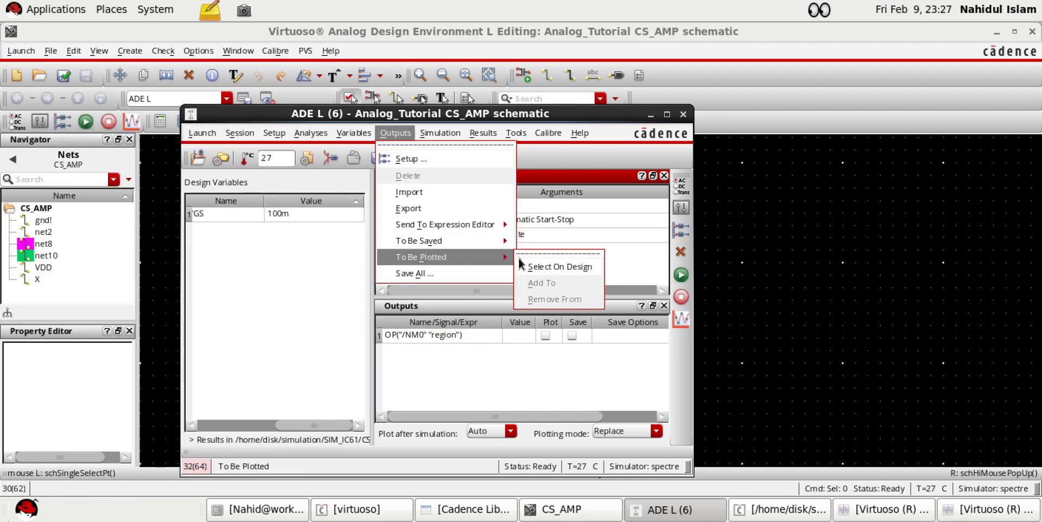
click(559, 266)
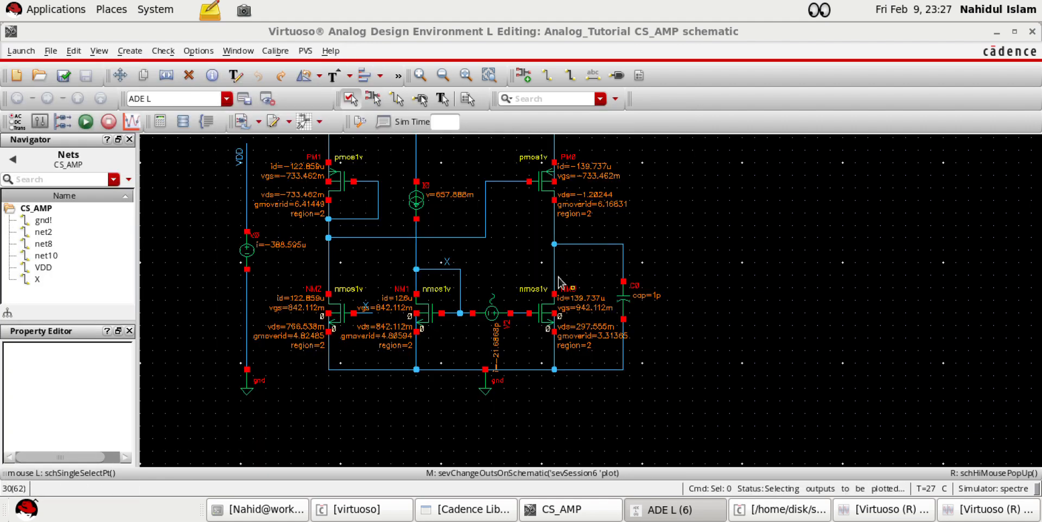
click(593, 246)
scroll(534, 313, up, 2)
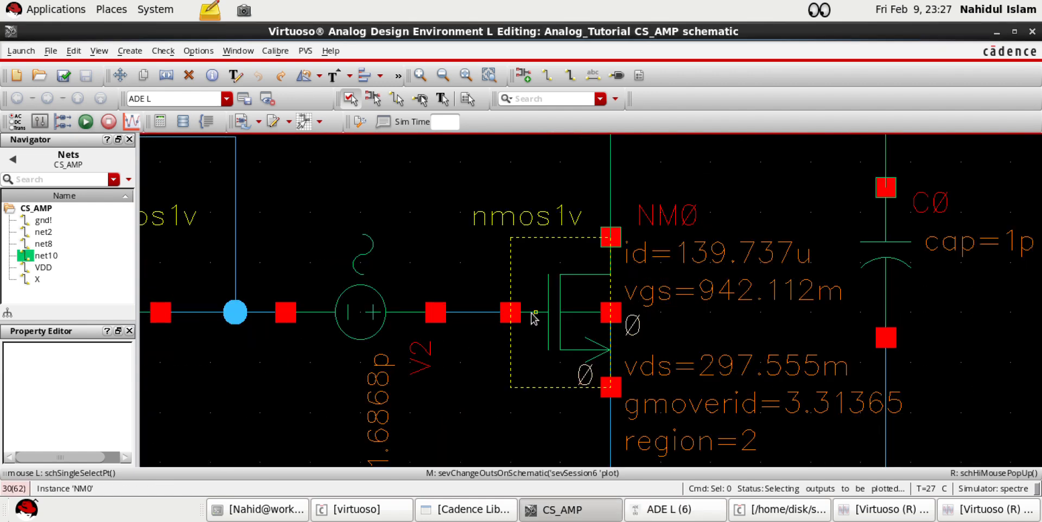
click(495, 314)
scroll(495, 314, down, 3)
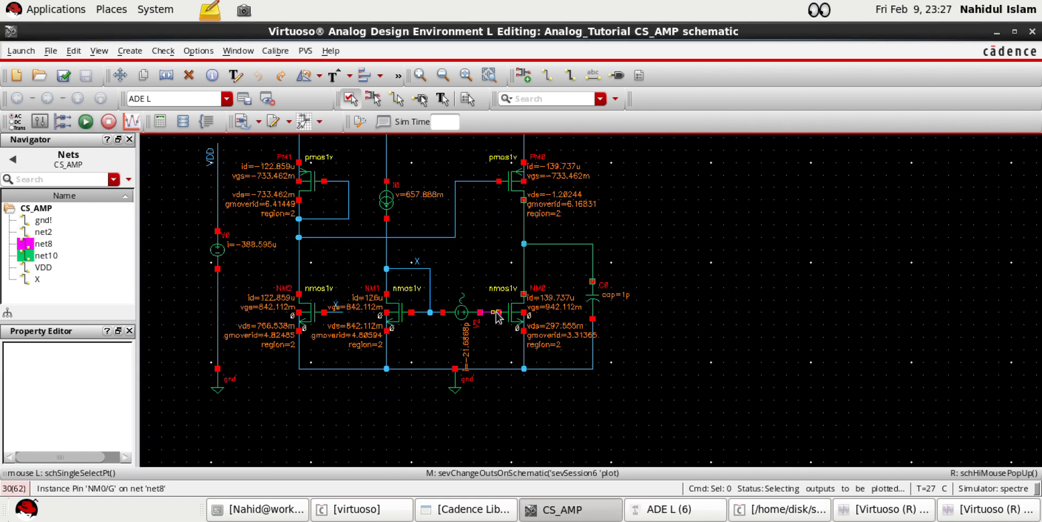
Close the old AC gain and phase plot and bring back ADE L
click(957, 516)
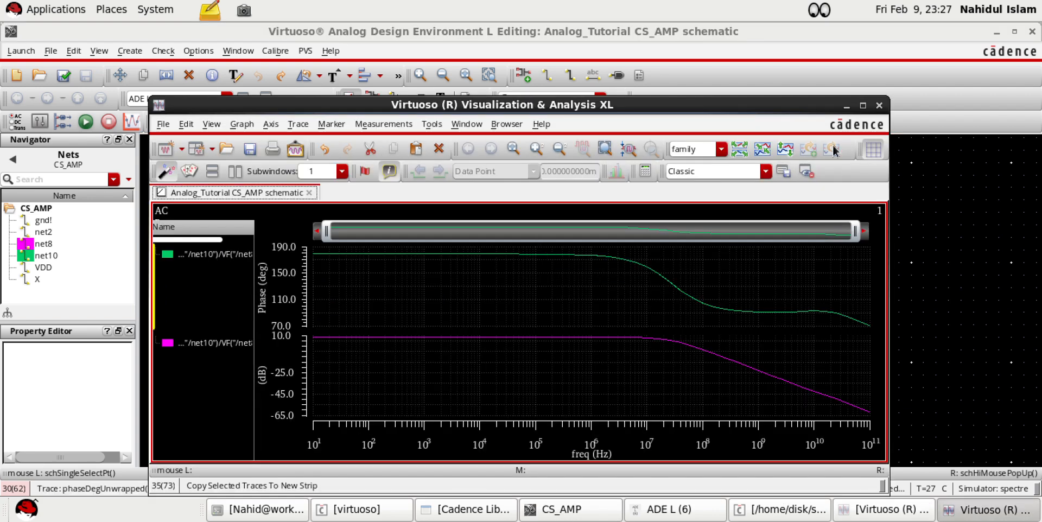
click(872, 110)
click(750, 510)
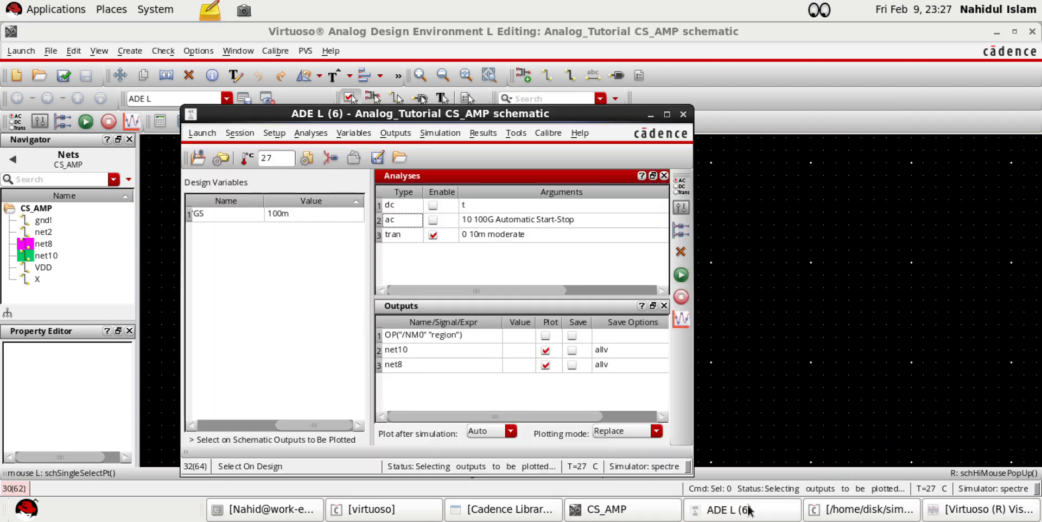
Rerun the transient simulation with net10 and net8 enabled for plotting and split their waveforms into separate strips
click(546, 350)
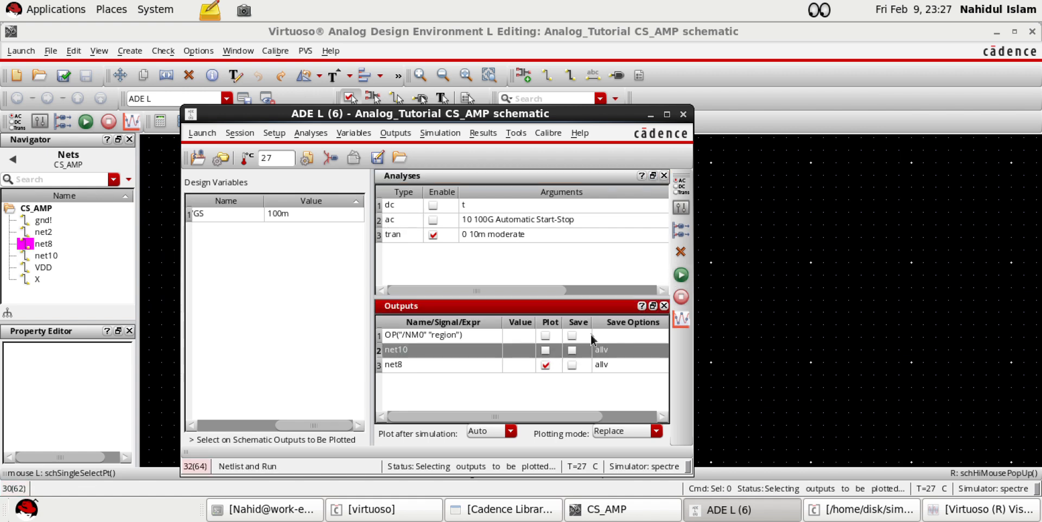
click(546, 350)
click(681, 274)
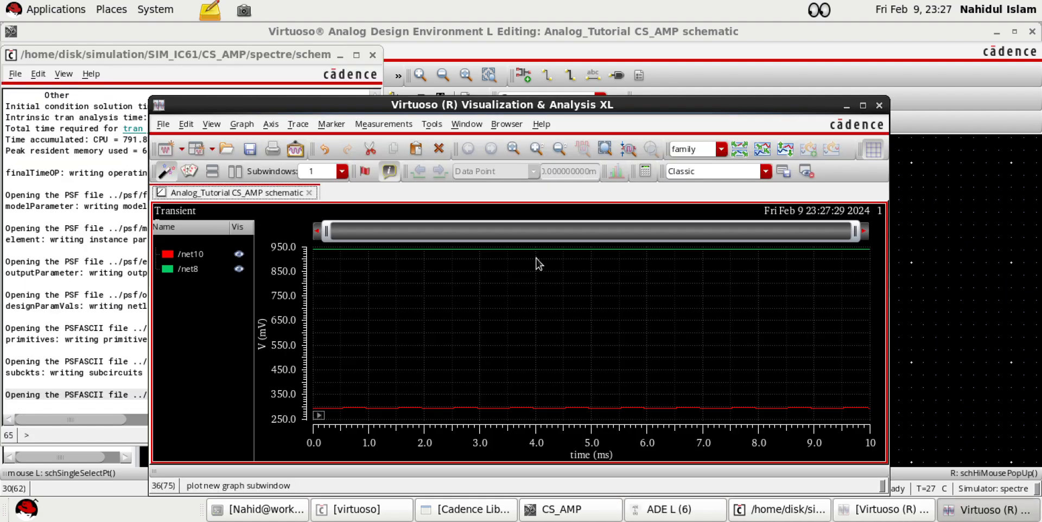
click(740, 148)
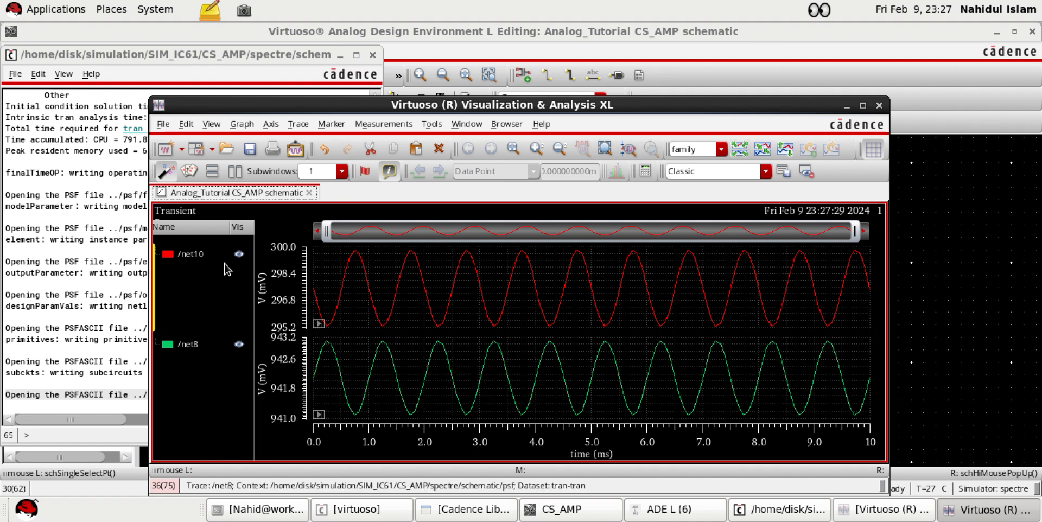
Minimize the plot and ADE L, and name the amplifier's output wire at capacitor C0 OUTPUT
click(846, 107)
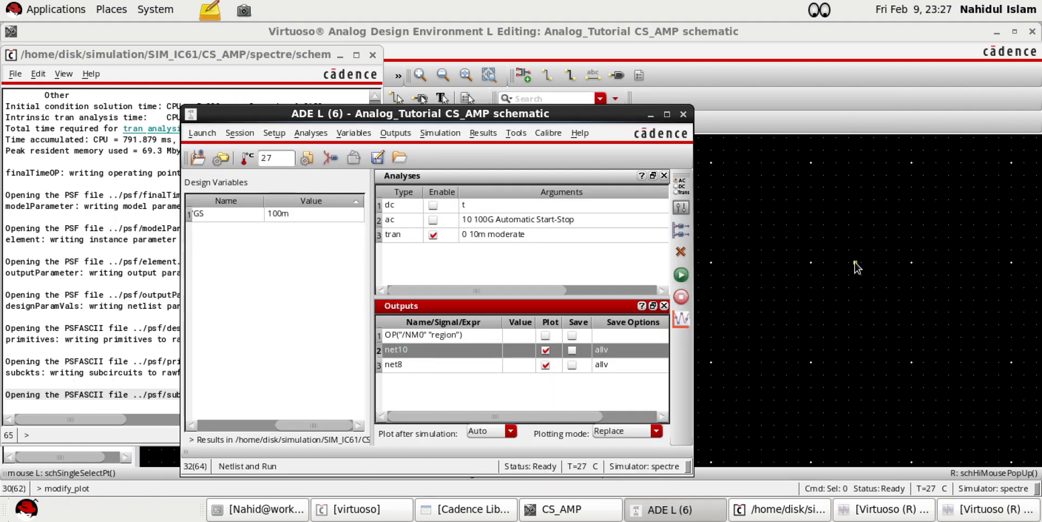
click(650, 114)
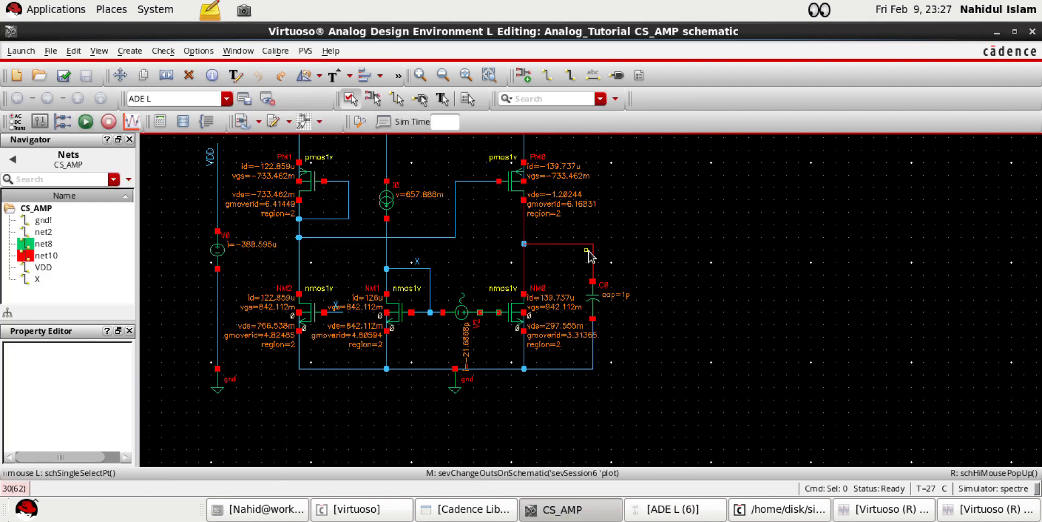
key(l)
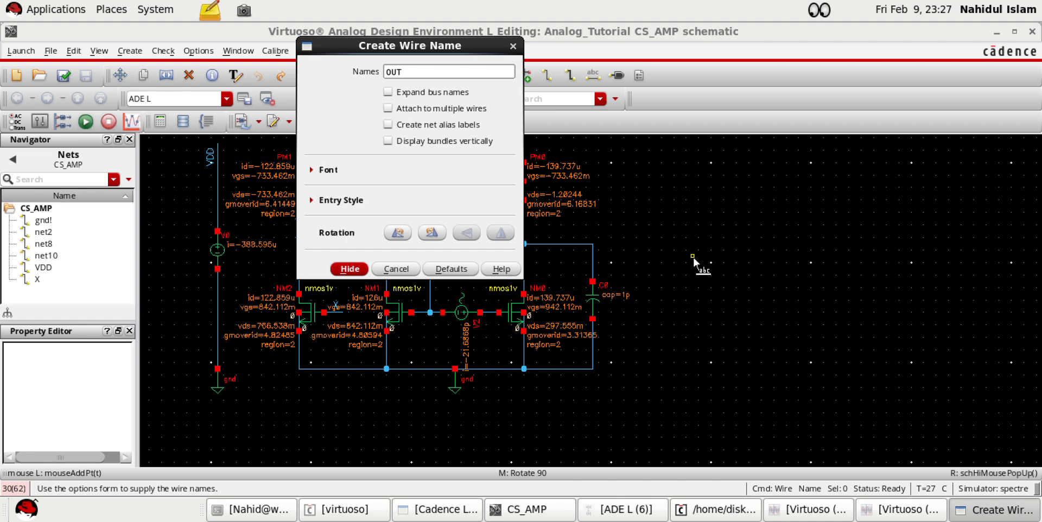
key(Return)
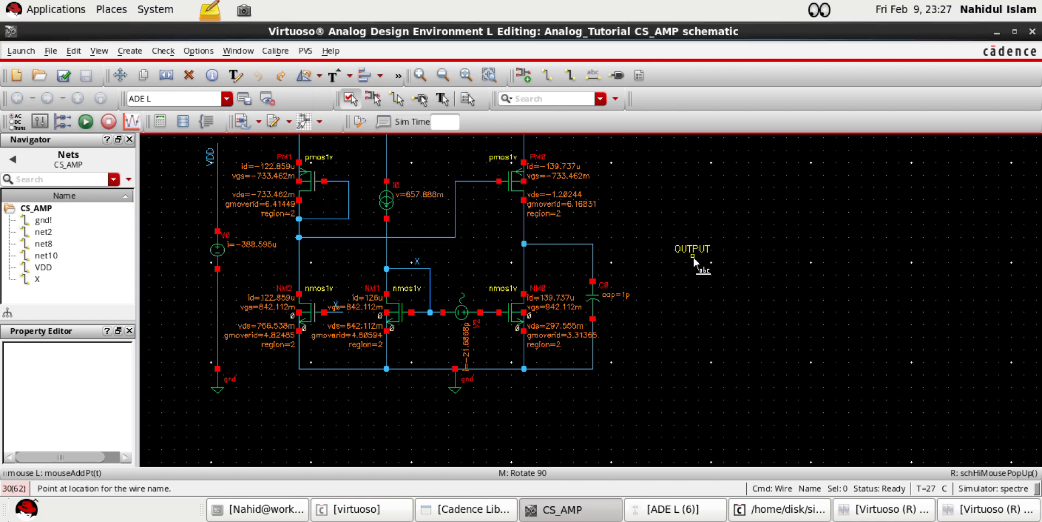
click(567, 247)
key(Escape)
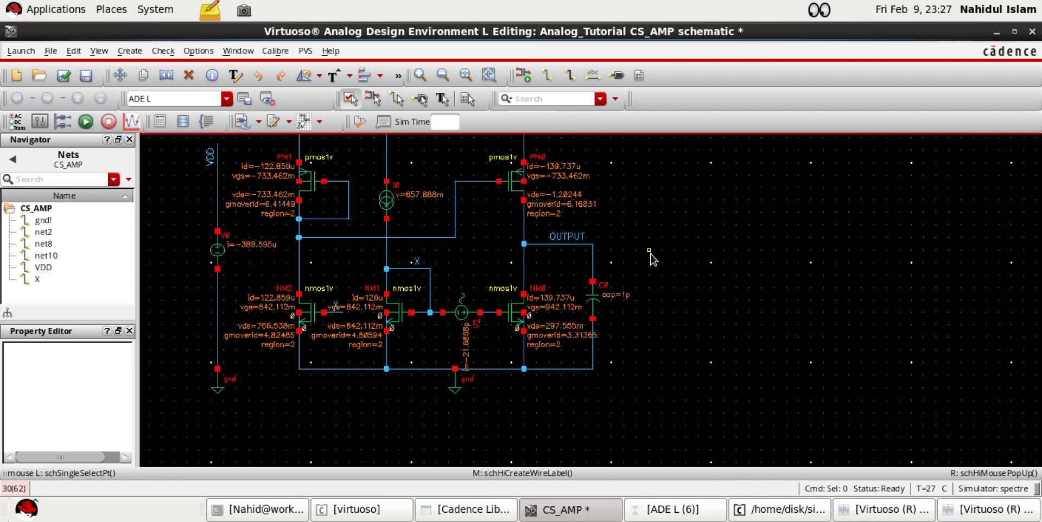
ctrl+scroll(513, 336, up, 3)
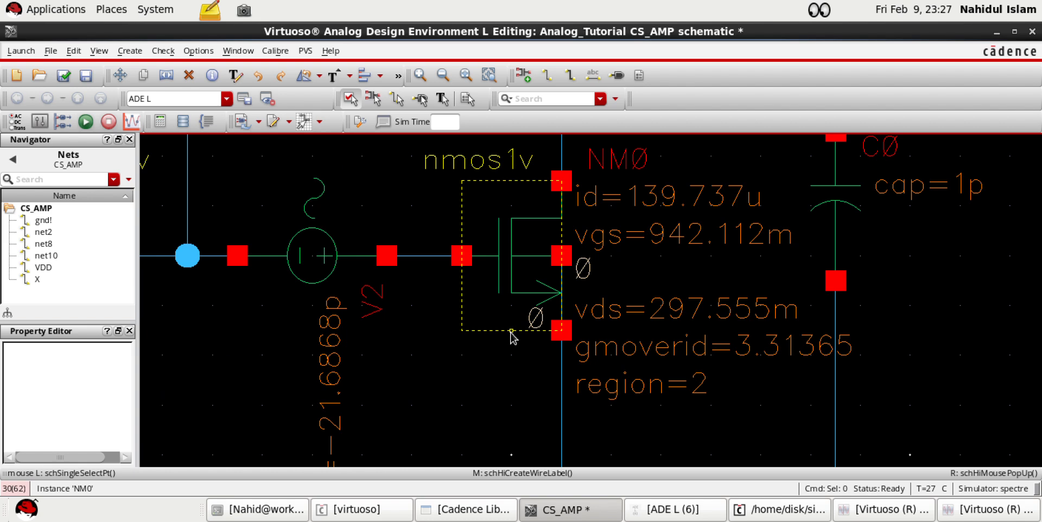
key(l)
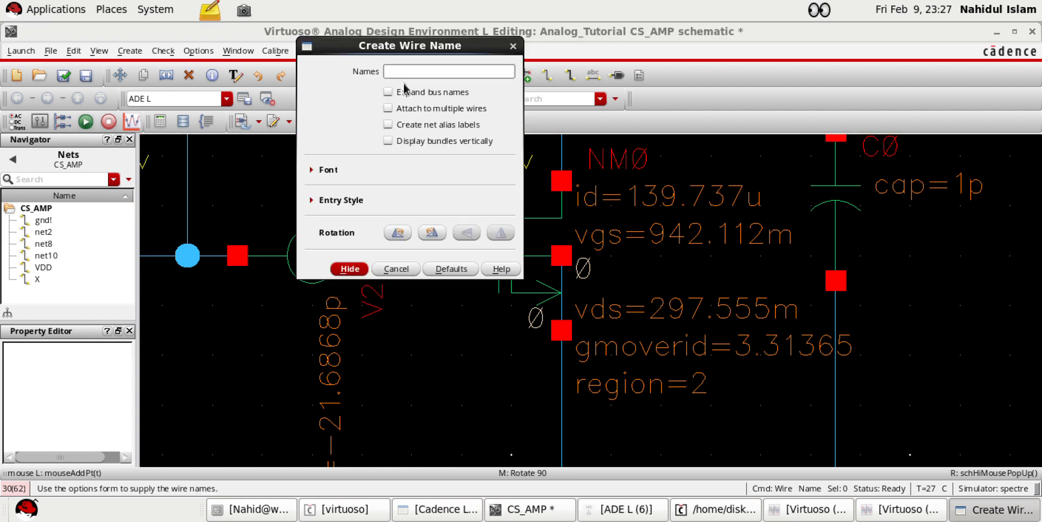
key(Return)
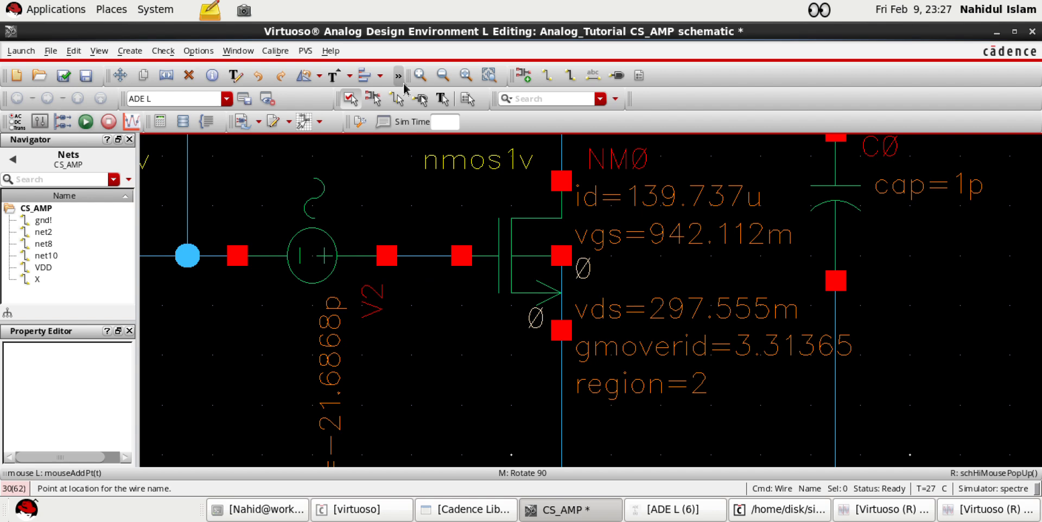
key(i)
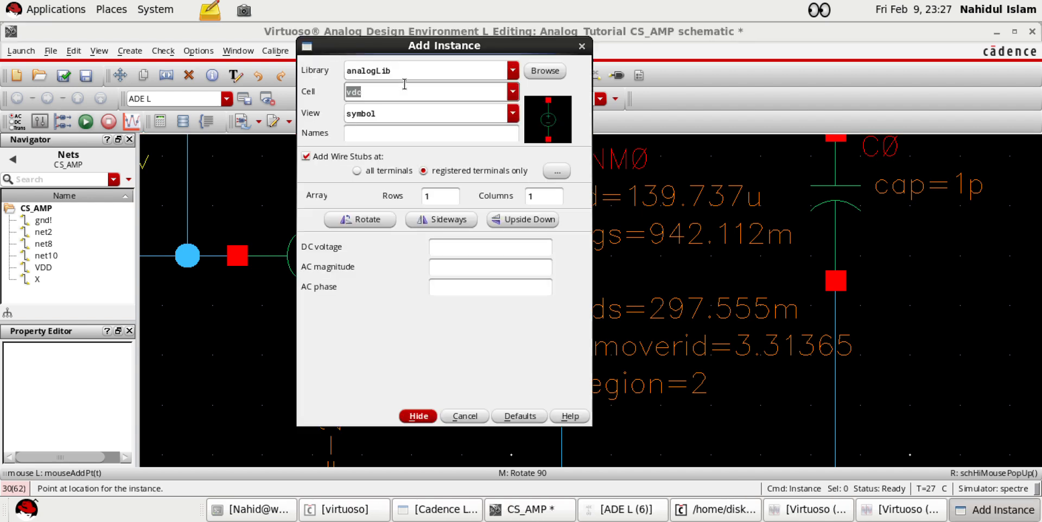
click(582, 46)
key(i)
click(582, 47)
Name the wire between source V2 and NM0's gate IN and move the label slightly farther above the wire
key(l)
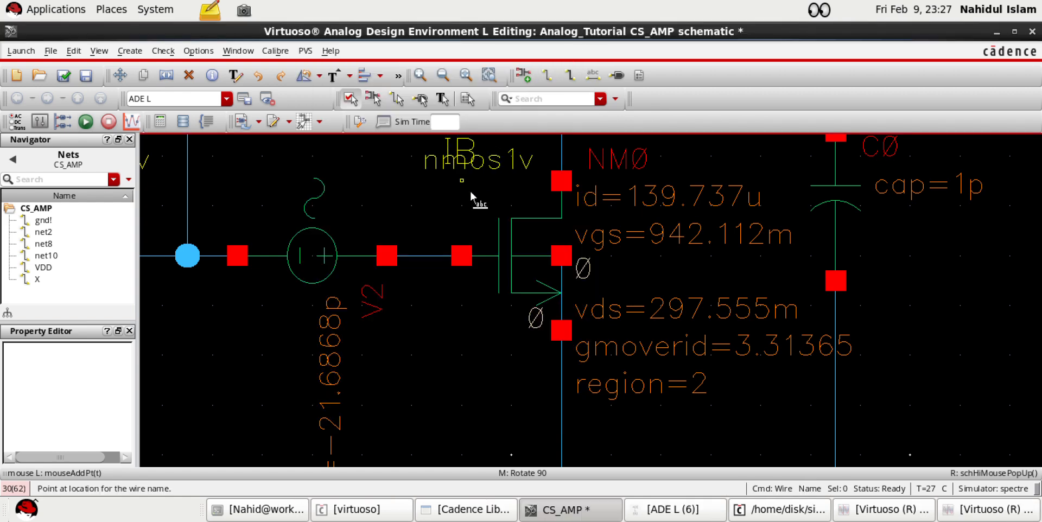
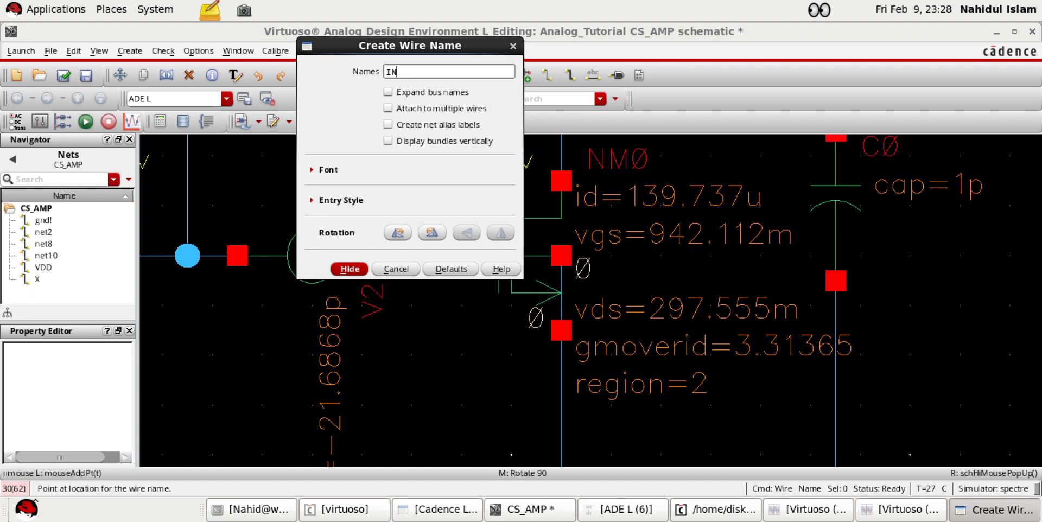
key(Return)
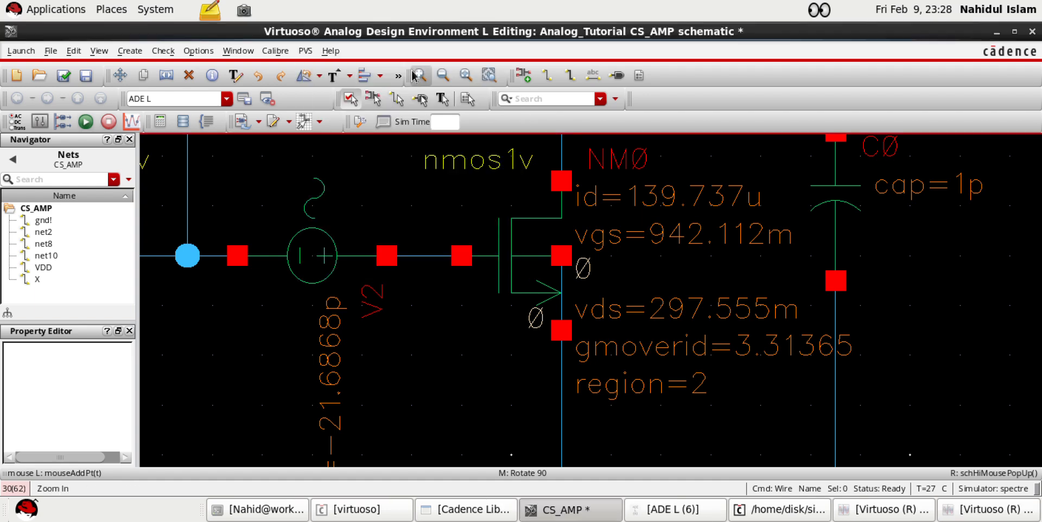
click(426, 260)
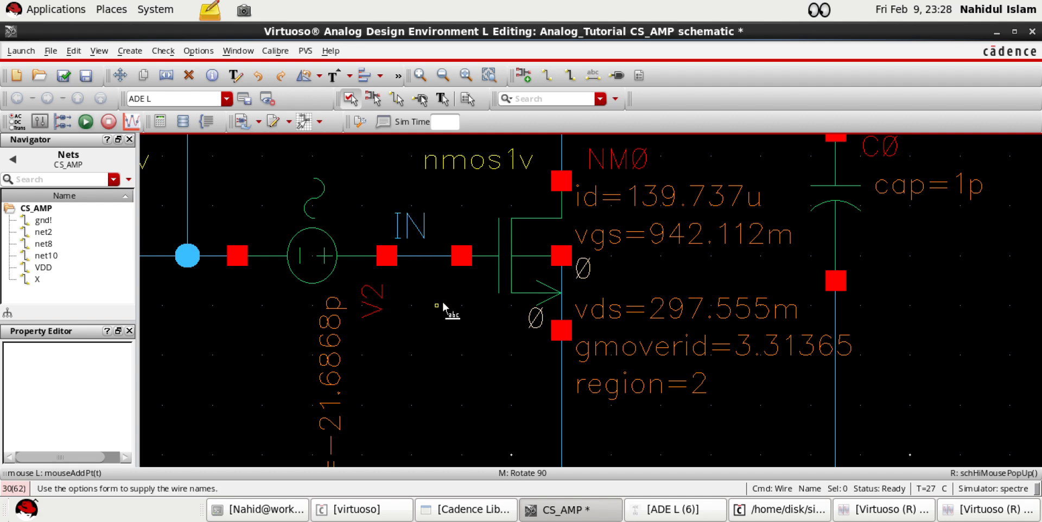
drag(405, 228, 422, 214)
click(448, 350)
scroll(422, 338, down, 2)
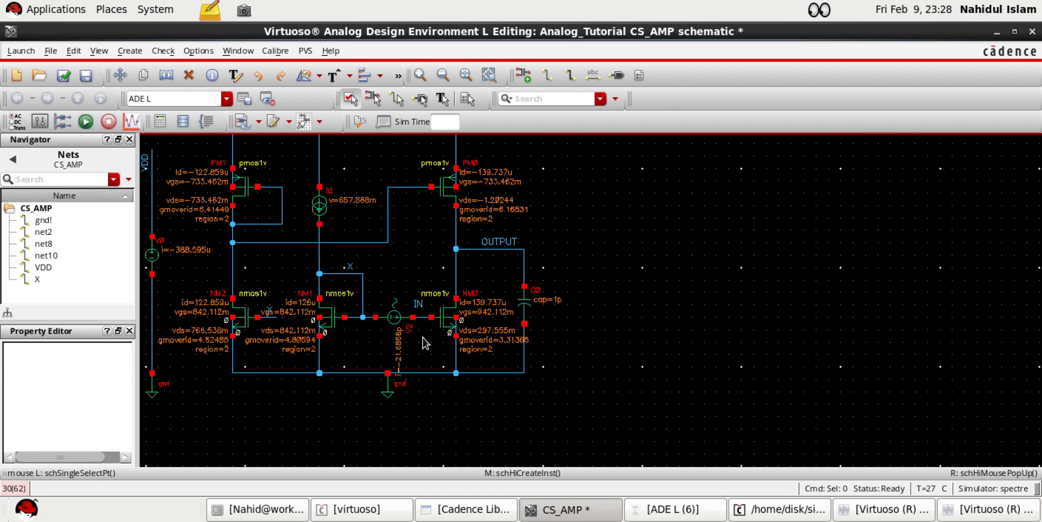
Check and save the CS_AMP schematic and rerun the transient simulation from ADE L
click(63, 75)
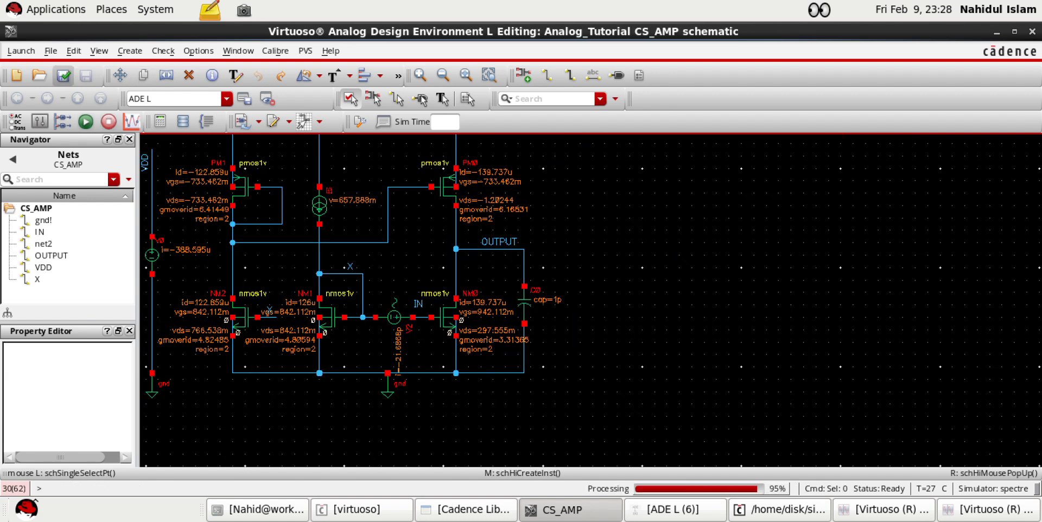
scroll(419, 383, down, 2)
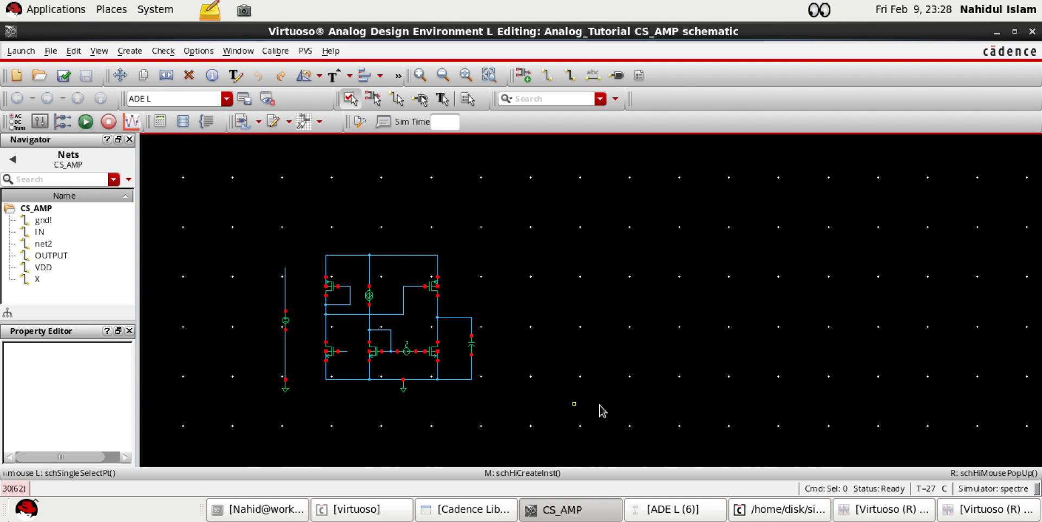
scroll(298, 343, up, 4)
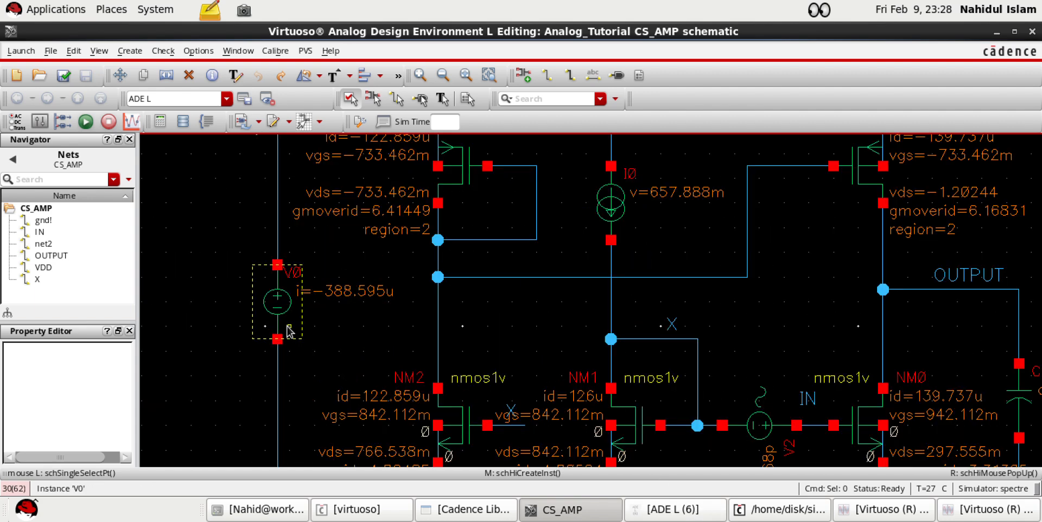
scroll(286, 332, down, 5)
click(685, 511)
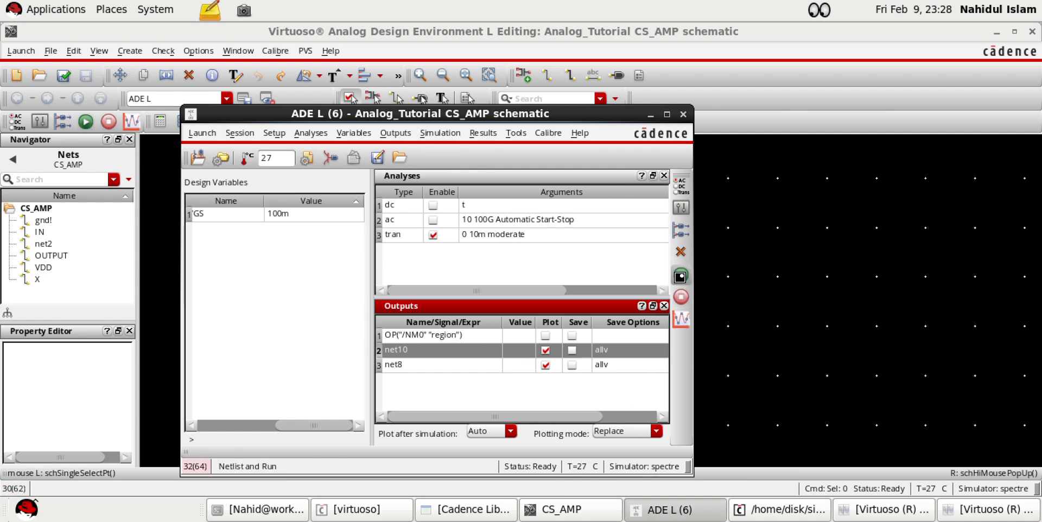
click(680, 275)
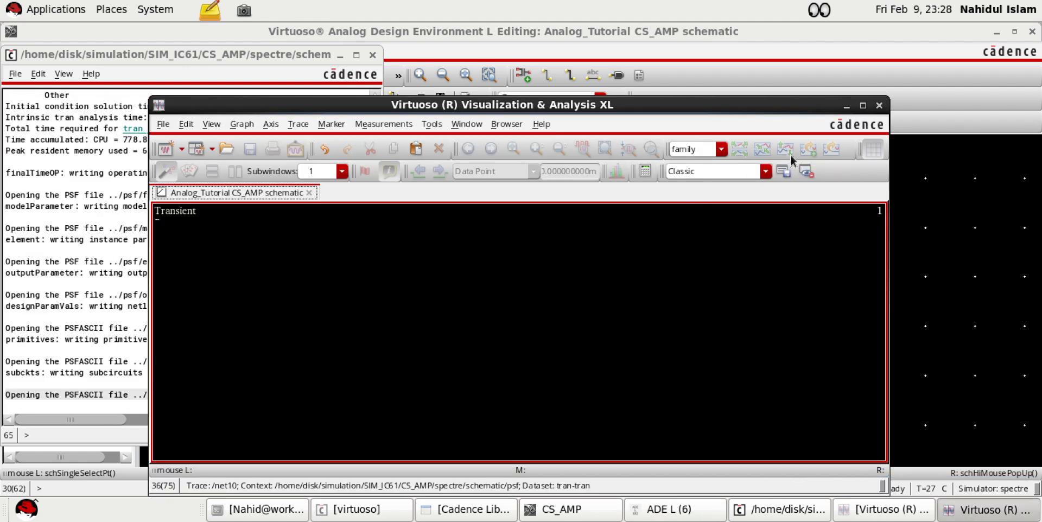
Close the transient plot, minimize the simulation log and delete the net10 and net8 outputs in ADE L
click(879, 105)
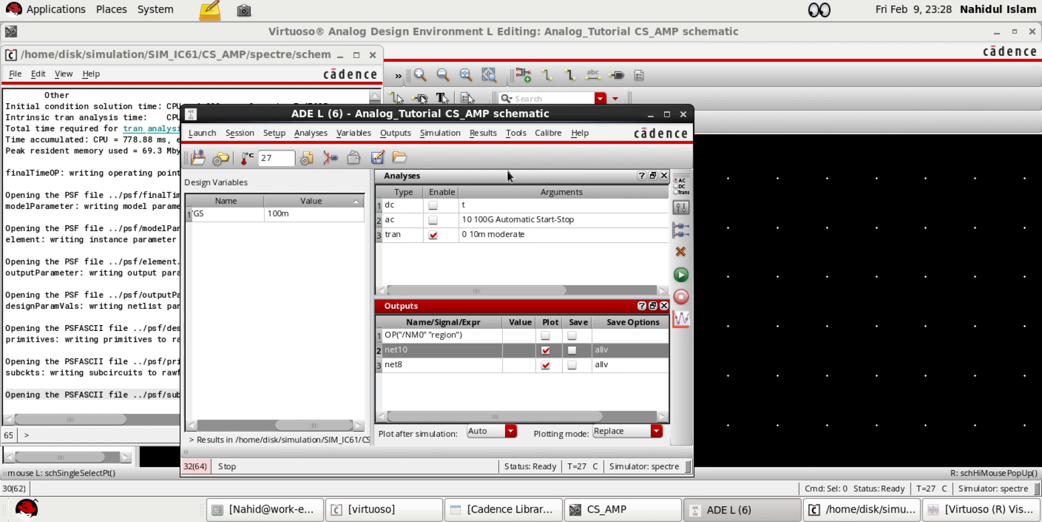
click(340, 55)
click(680, 251)
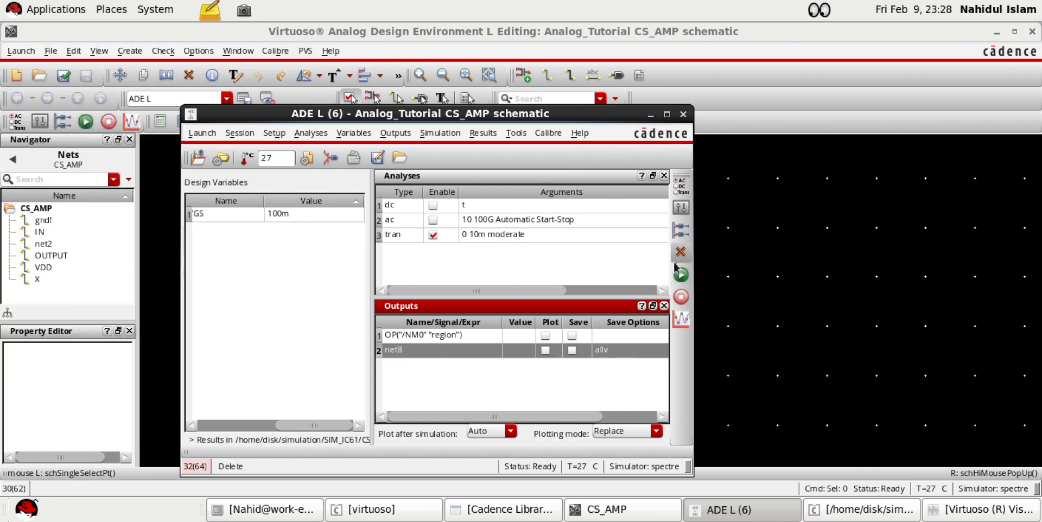
click(680, 251)
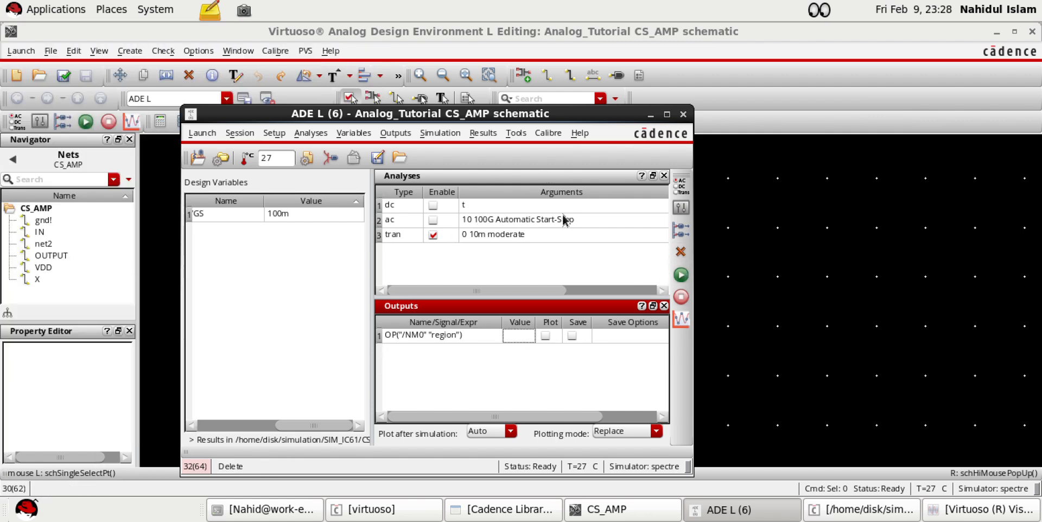
Add the OUTPUT and IN nets of the CS_AMP schematic to the outputs plotted by ADE L
click(446, 136)
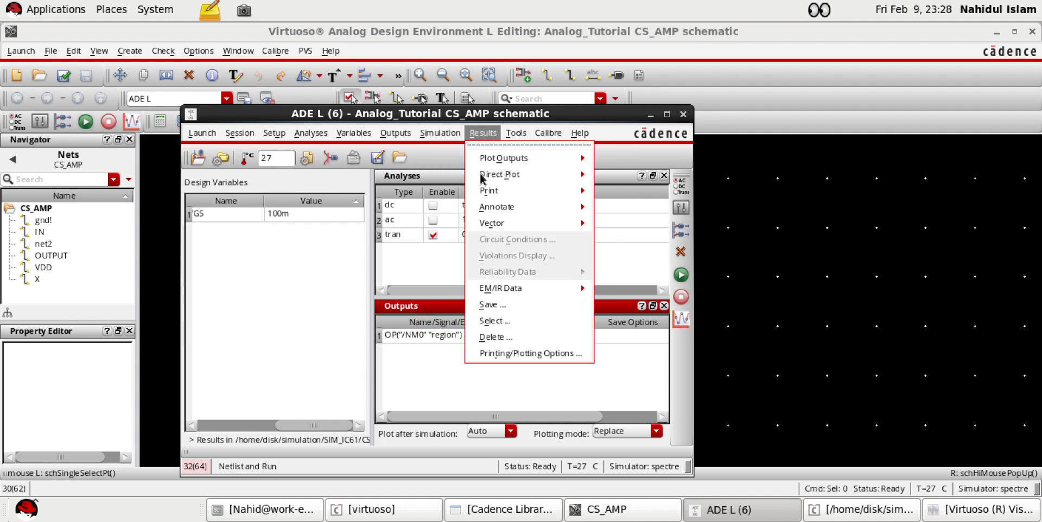
mouse_move(395, 132)
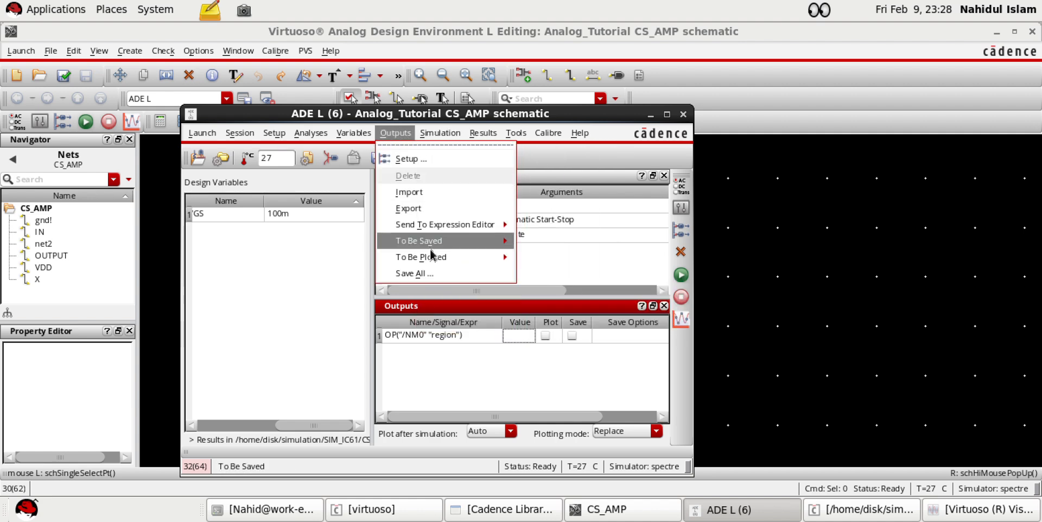
mouse_move(473, 257)
click(556, 267)
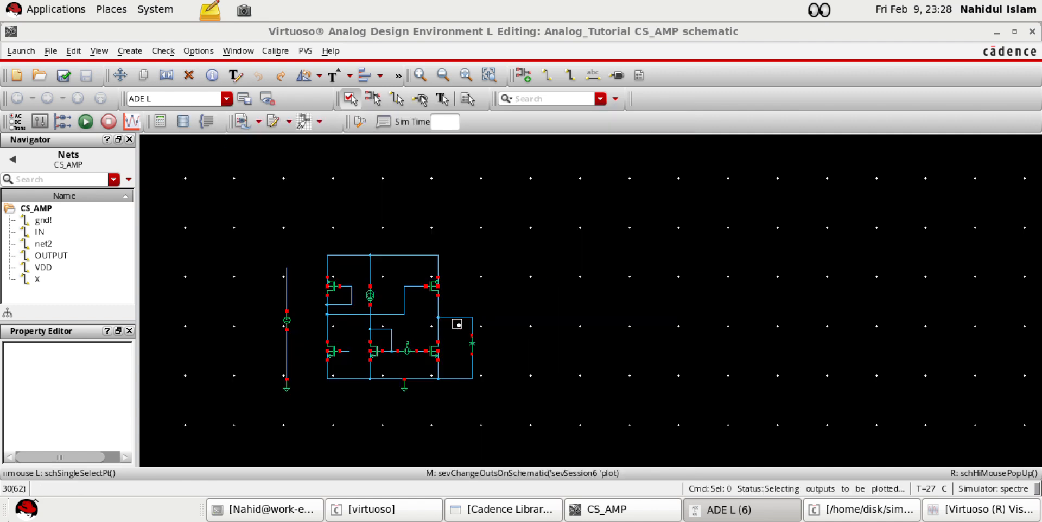
scroll(453, 327, up, 2)
click(488, 285)
scroll(508, 332, down, 1)
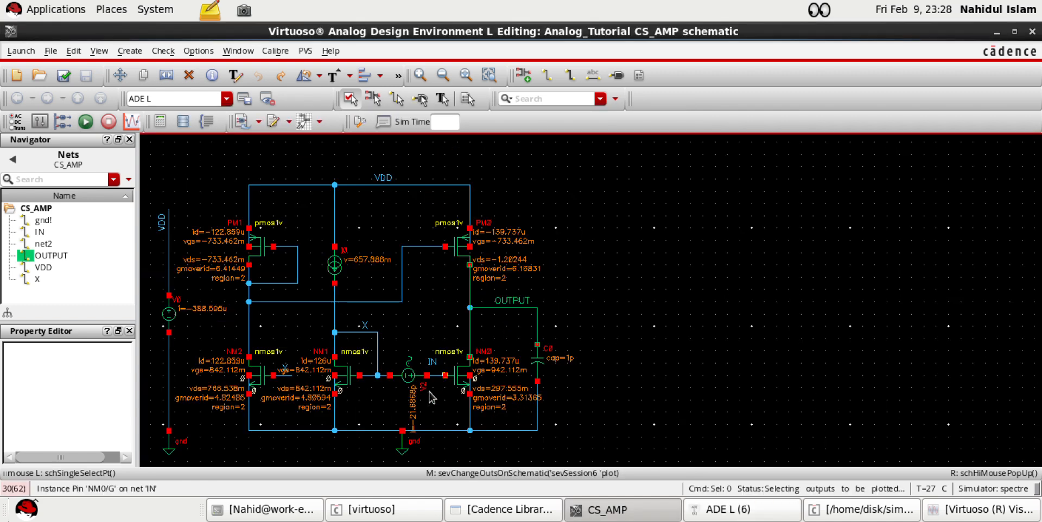
scroll(436, 392, up, 2)
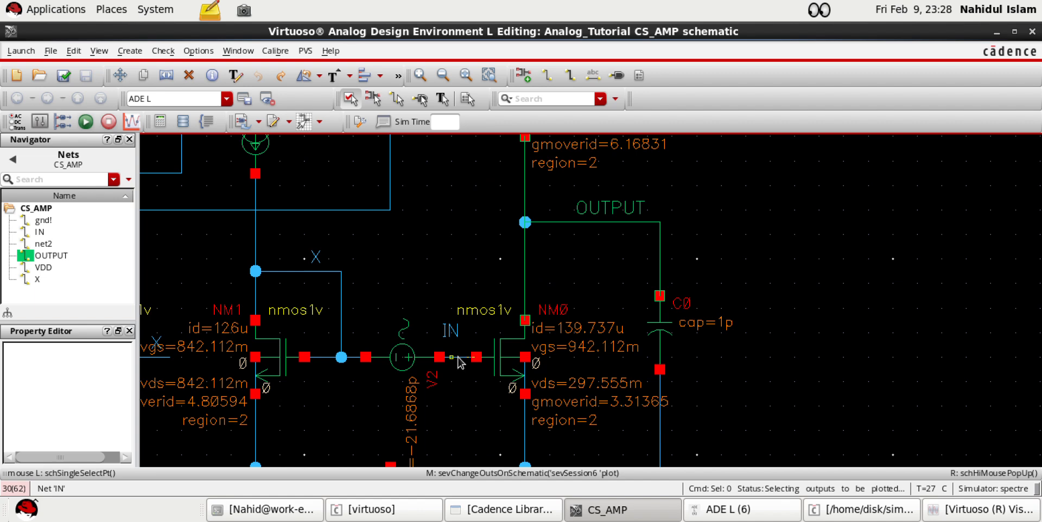
click(452, 357)
Check and save the schematic and rerun the transient simulation, closing the plot once the IN and OUTPUT waveforms are compared
click(65, 77)
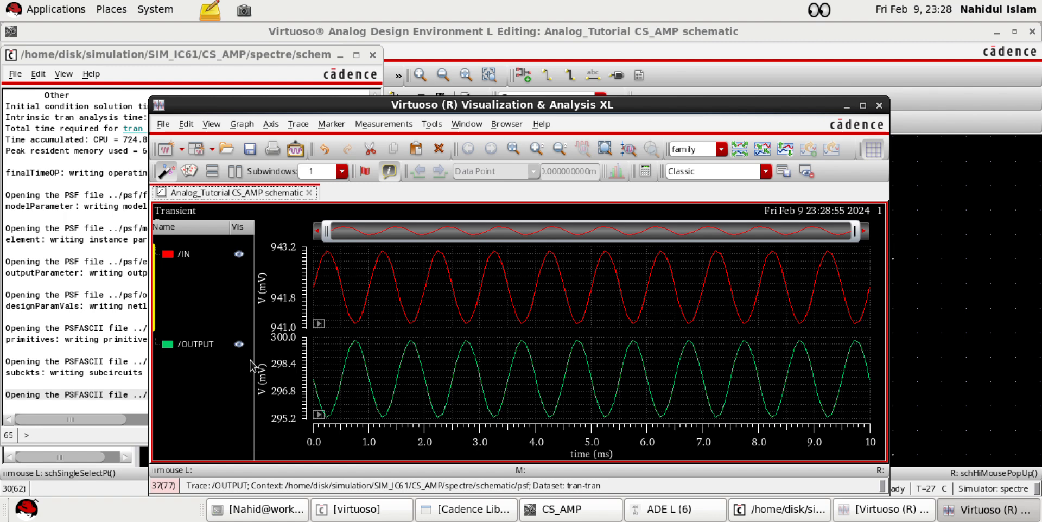
mouse_move(369, 374)
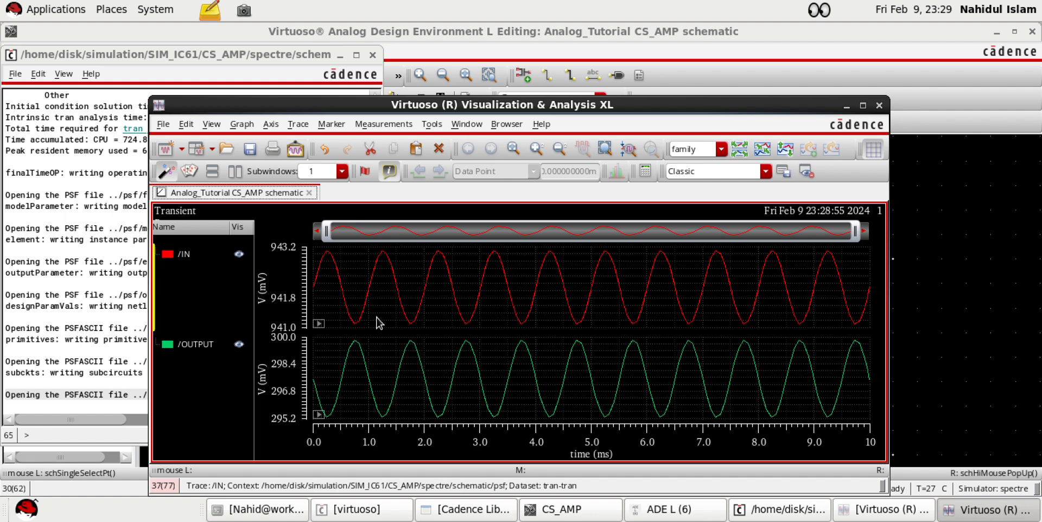
mouse_move(350, 341)
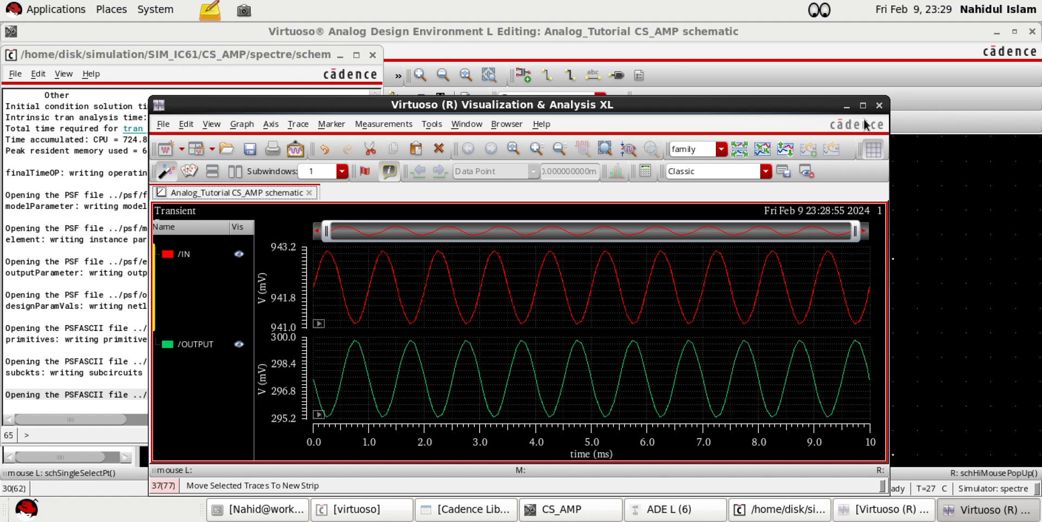
click(879, 106)
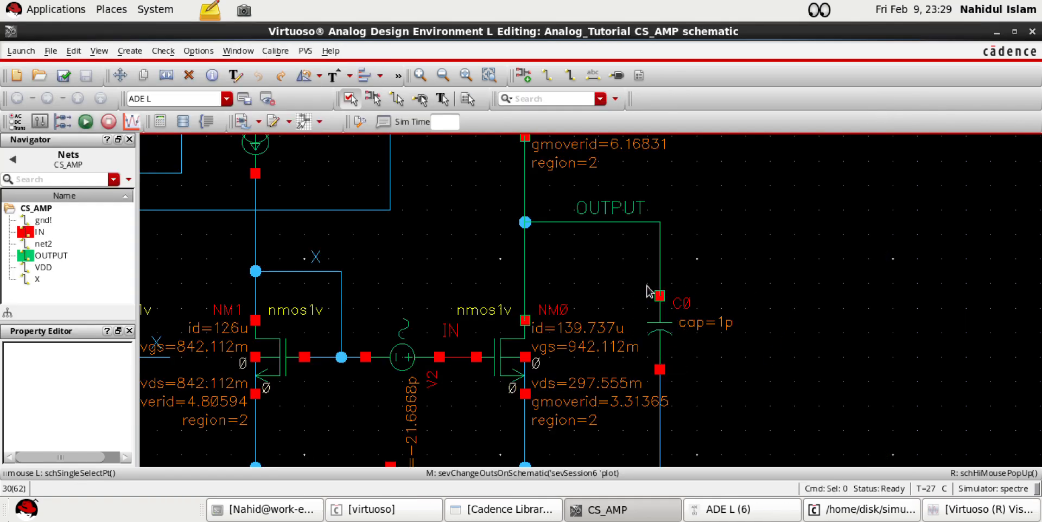
key(f)
ctrl+scroll(545, 285, down, 1)
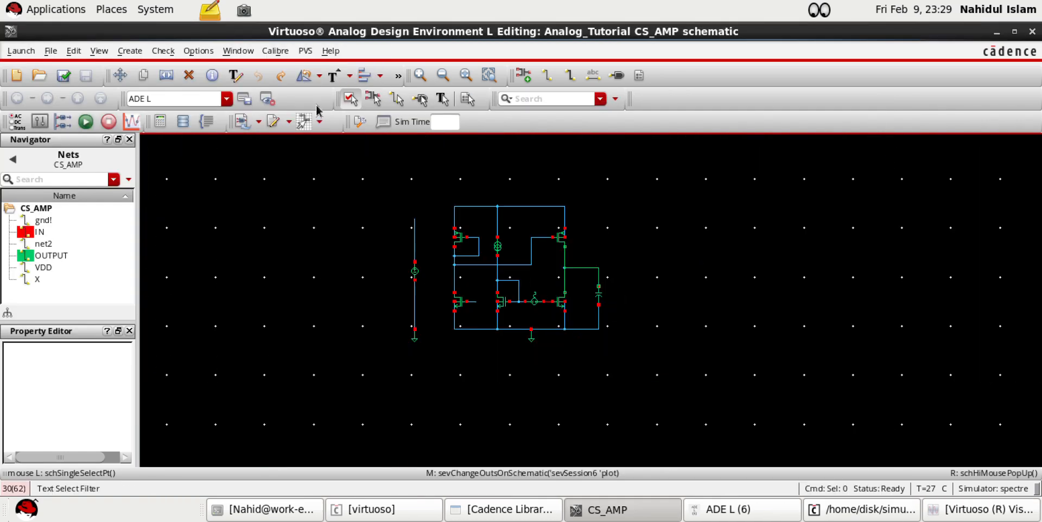
click(51, 51)
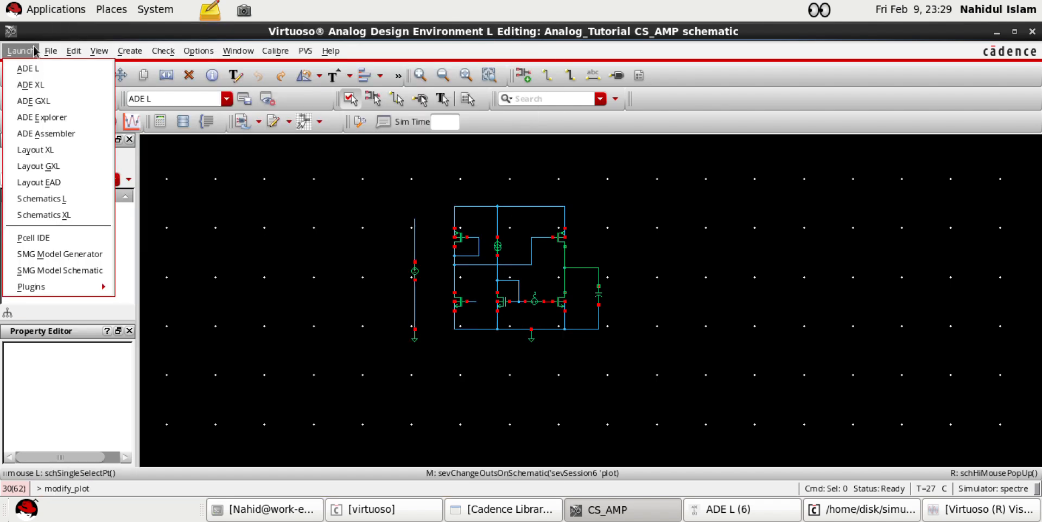
mouse_move(49, 49)
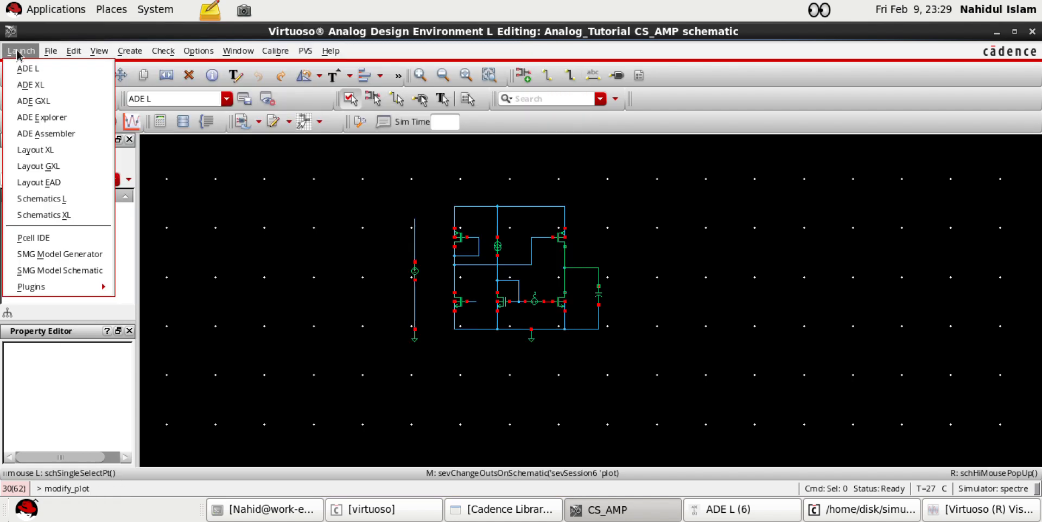
click(18, 52)
click(17, 52)
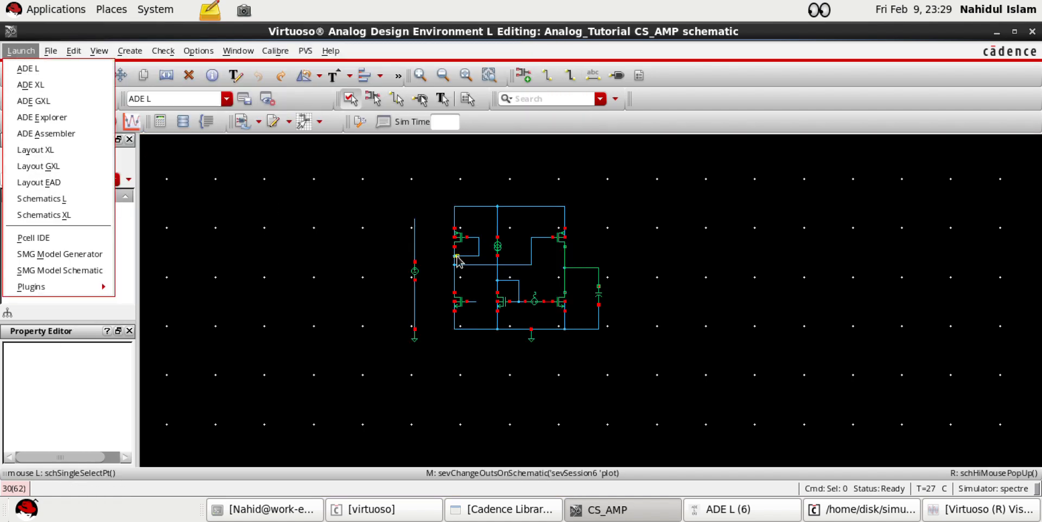
click(1003, 39)
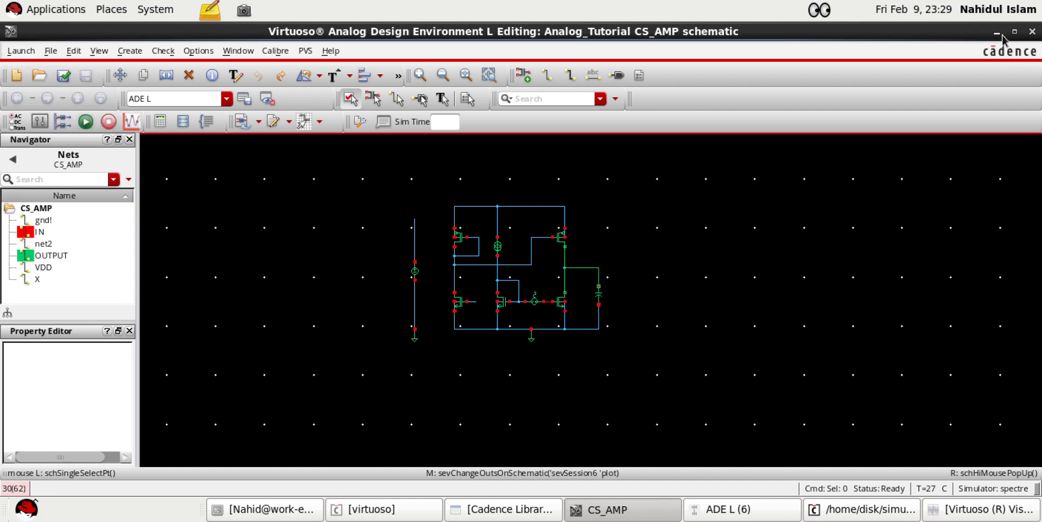
Minimize the CS_AMP schematic and its ADE L window and bring up the Library Manager
click(998, 34)
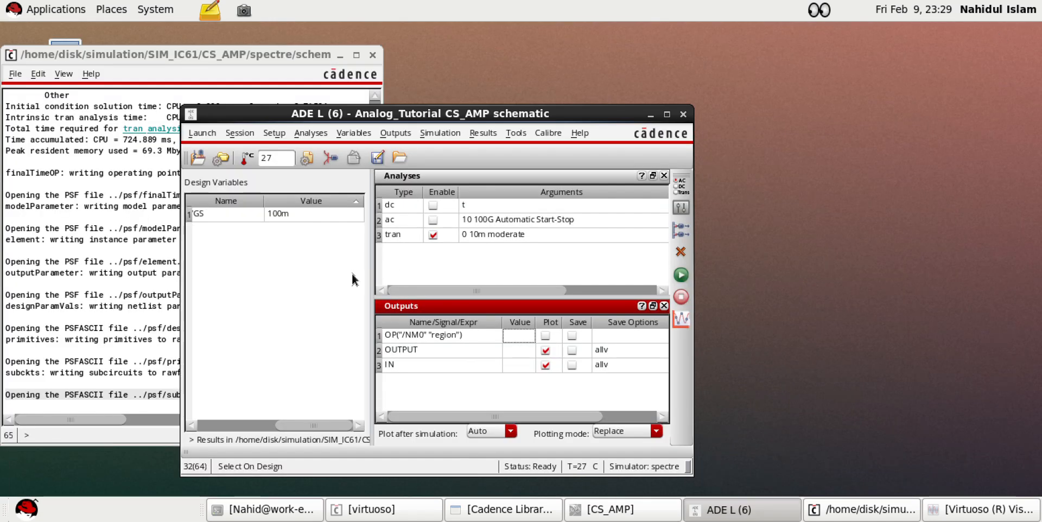
click(649, 115)
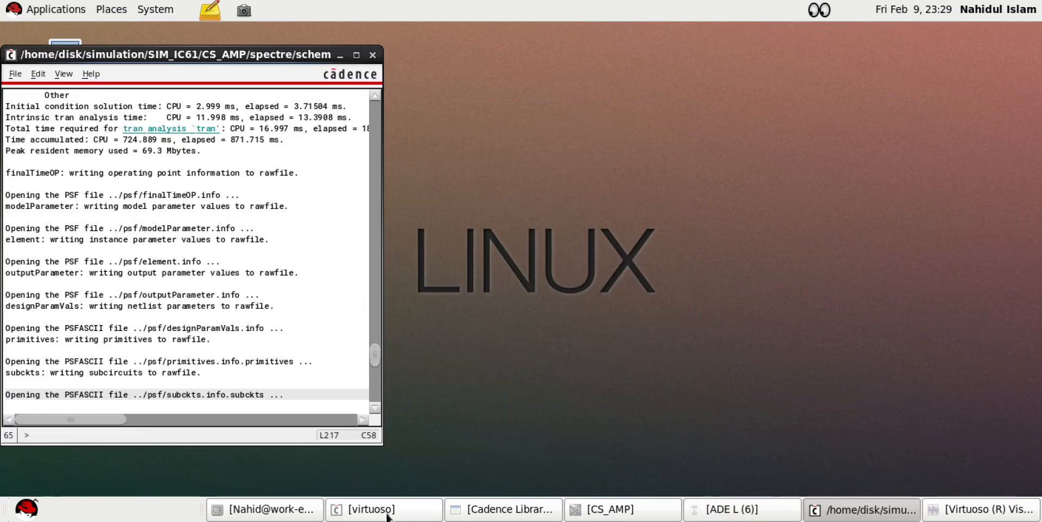
click(717, 510)
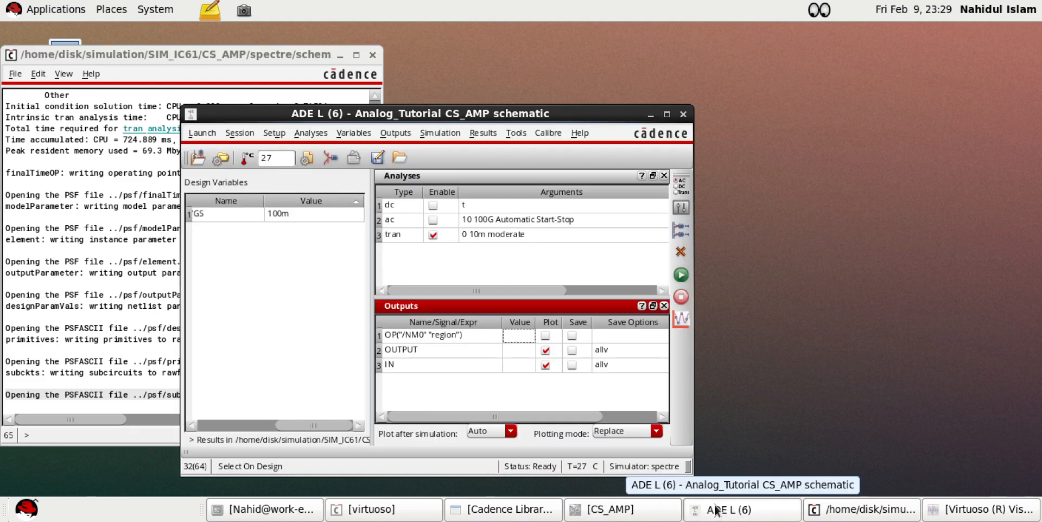
click(717, 510)
click(508, 509)
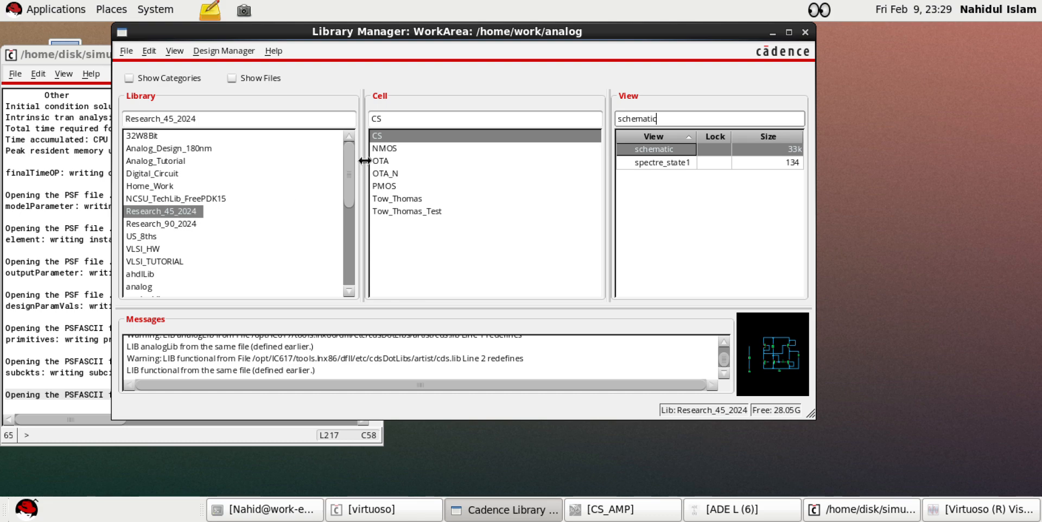
Open the schematic view of cell CS in library Research_45_2024 for editing with Schematics L
click(385, 149)
click(388, 187)
click(386, 137)
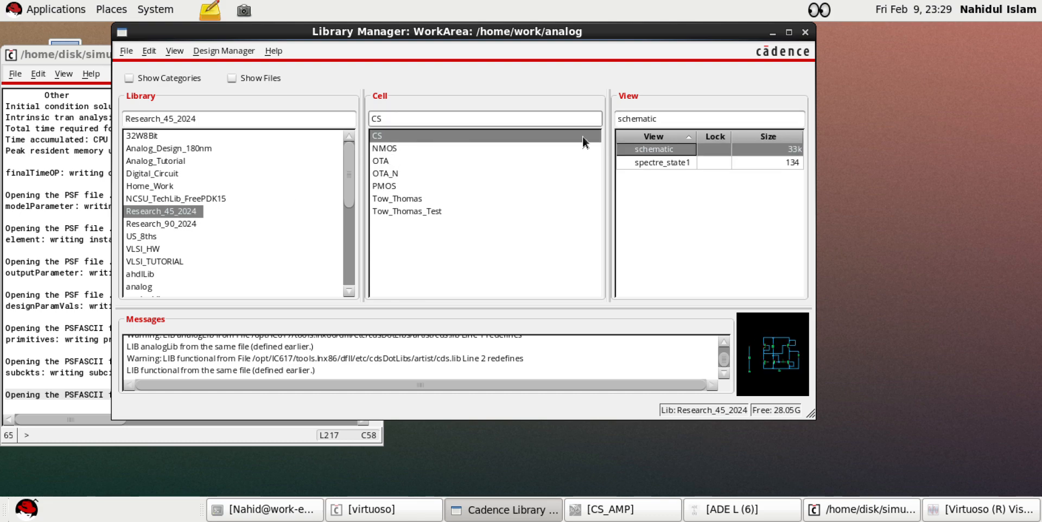
right_click(641, 150)
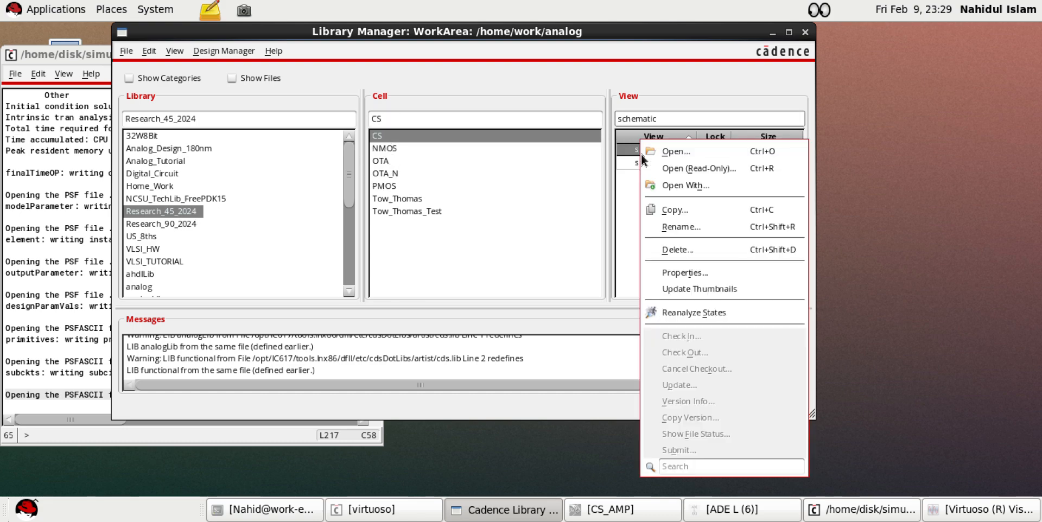
click(675, 168)
click(960, 510)
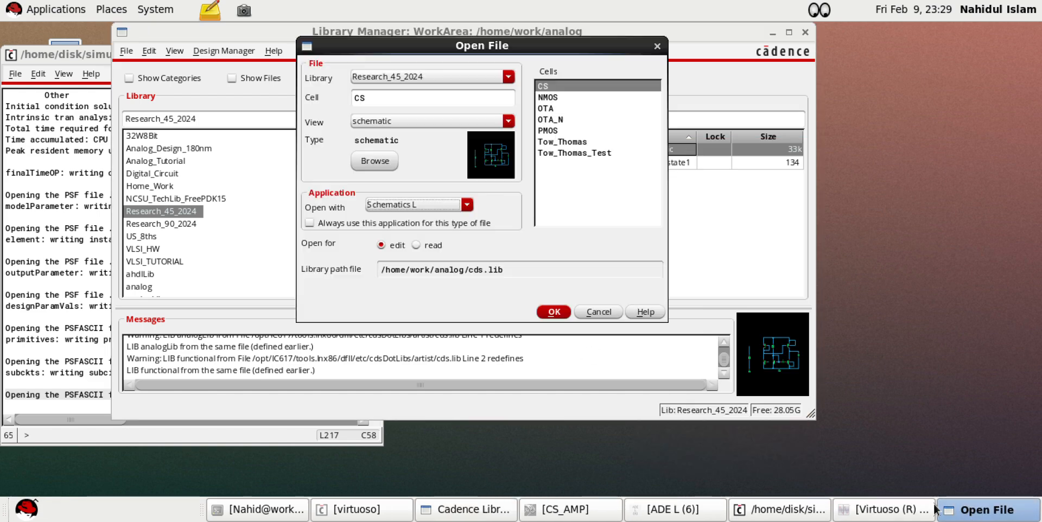
click(541, 312)
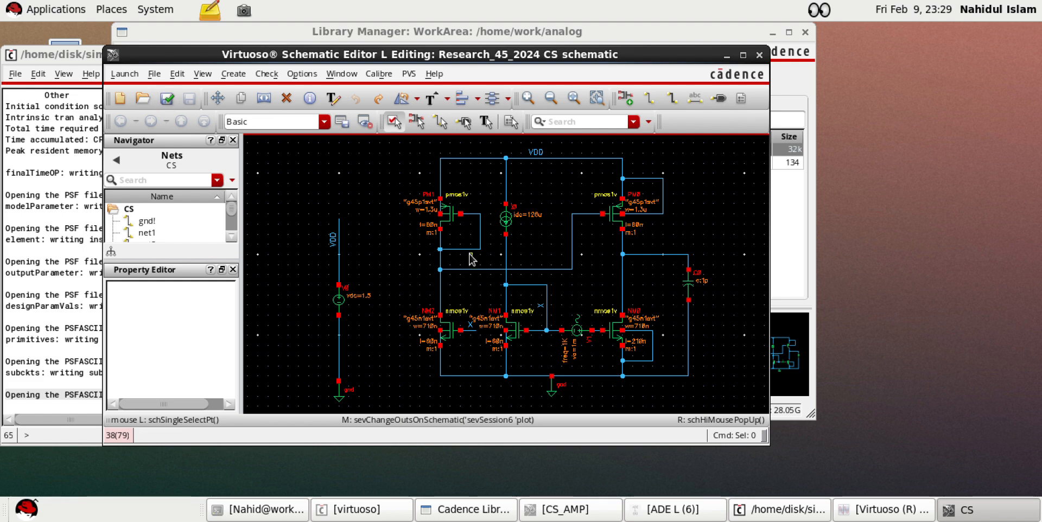
Launch ADE L for the CS schematic and load the cellview state spectre_state1
click(126, 75)
click(137, 94)
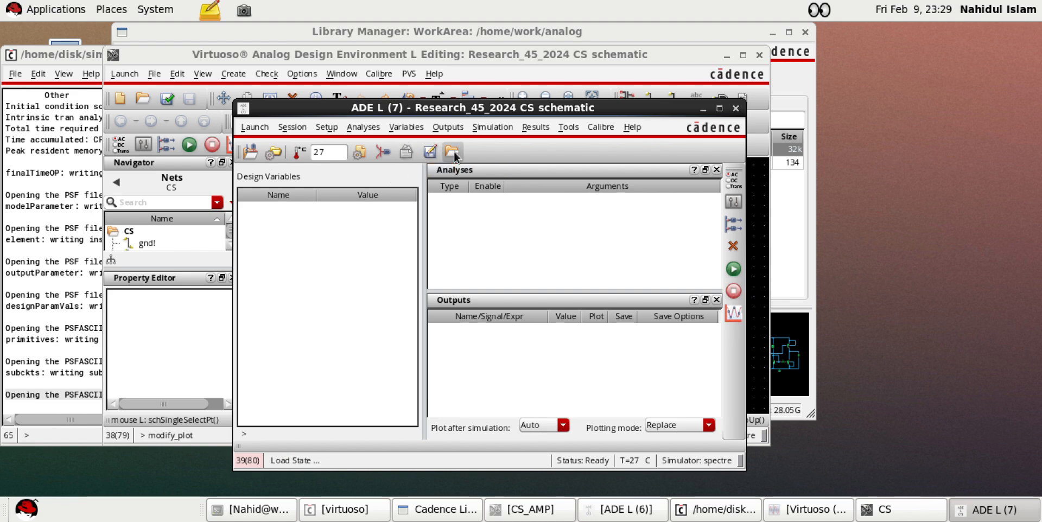
click(452, 152)
click(516, 73)
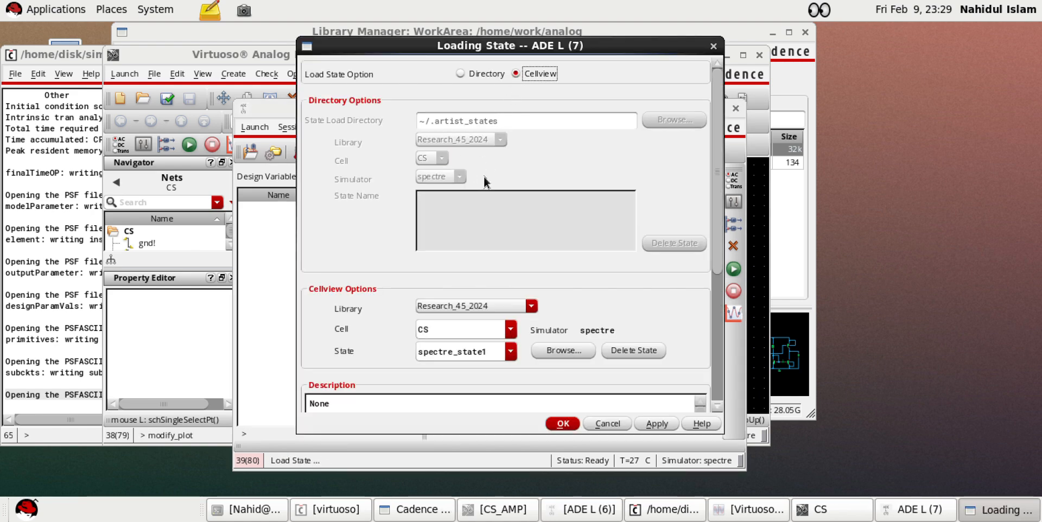
click(563, 423)
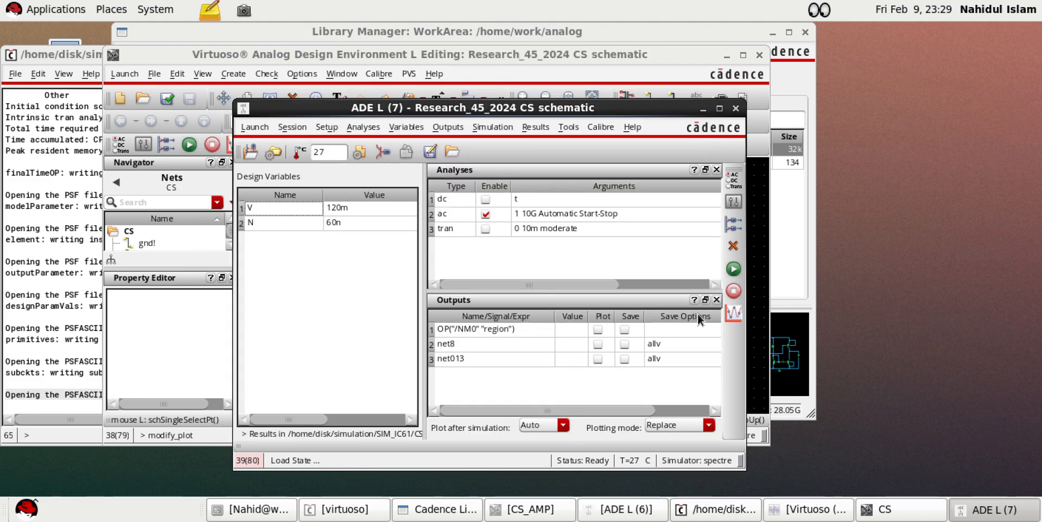
Enable plotting of net8, run the AC simulation and check the magnitude curve before closing the plot
click(598, 345)
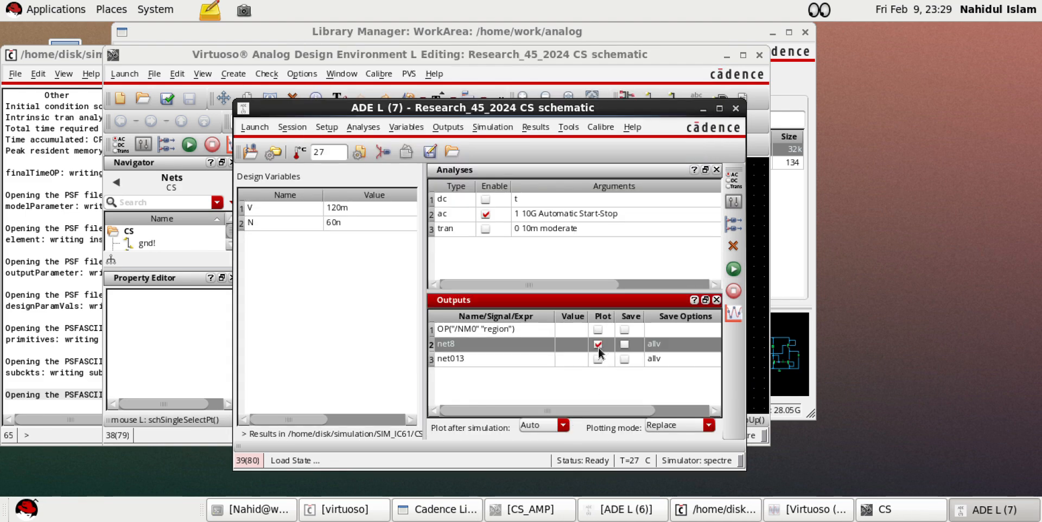
click(734, 268)
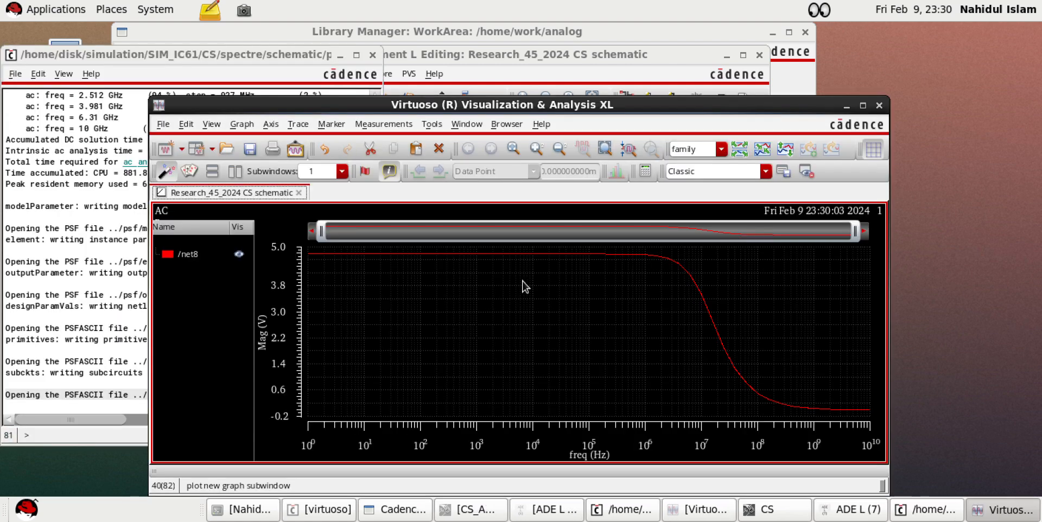
mouse_move(463, 260)
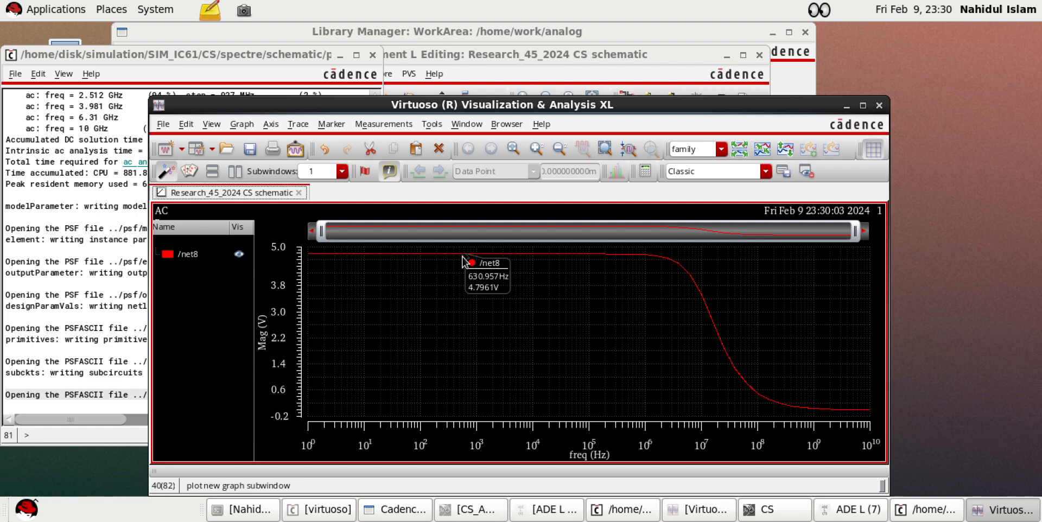
click(879, 106)
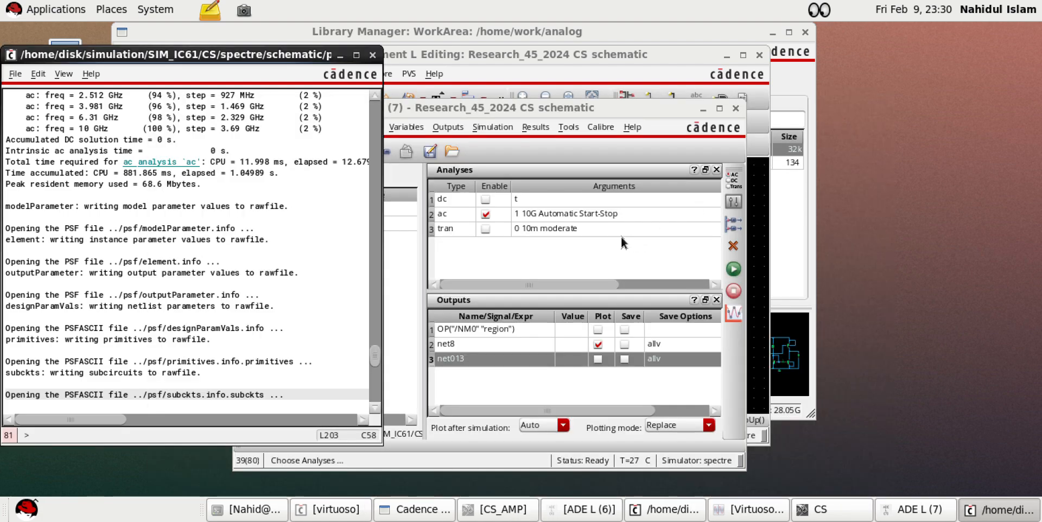
Try to plot AC Gain & Phase by picking output wire net8 beside capacitor C0, closing the schematic view and plot window
click(503, 130)
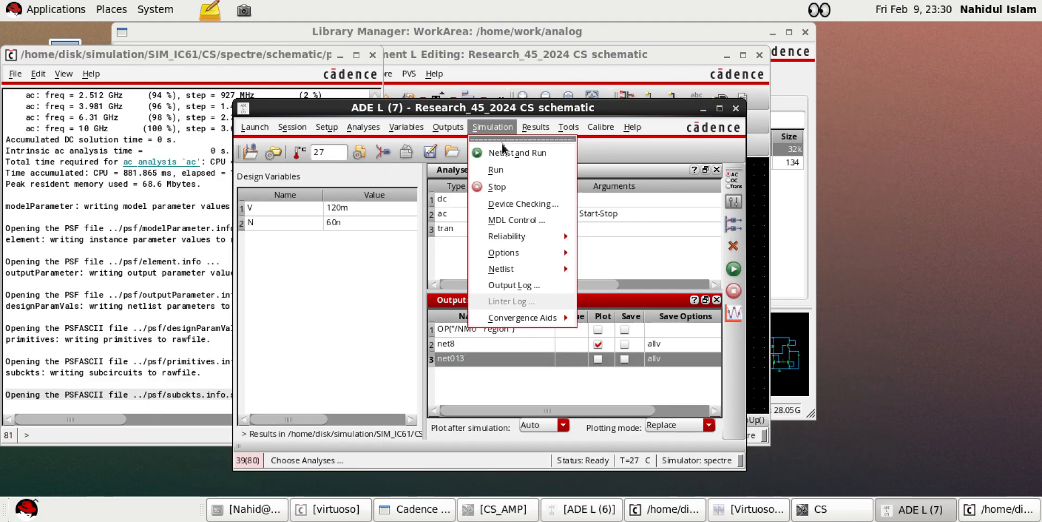
mouse_move(535, 128)
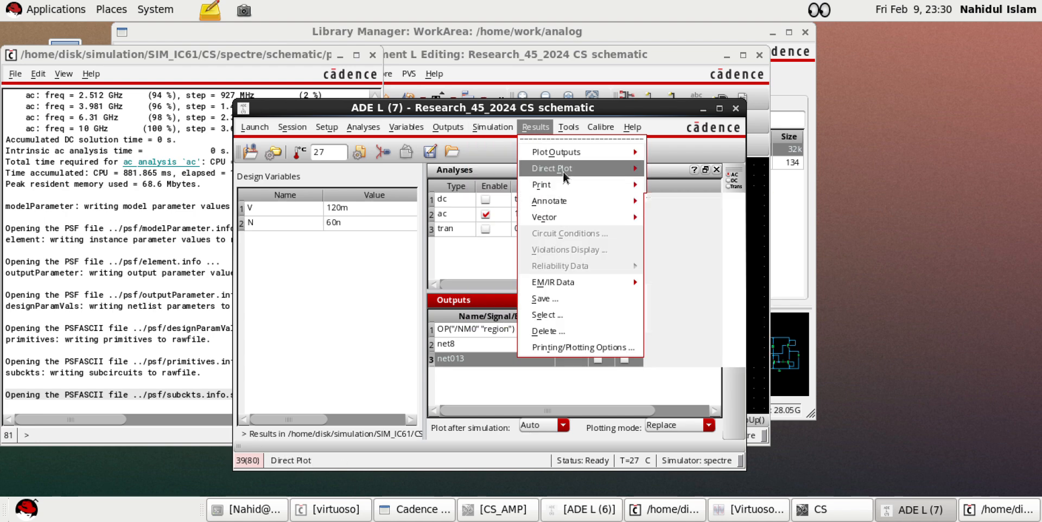
mouse_move(562, 169)
click(678, 341)
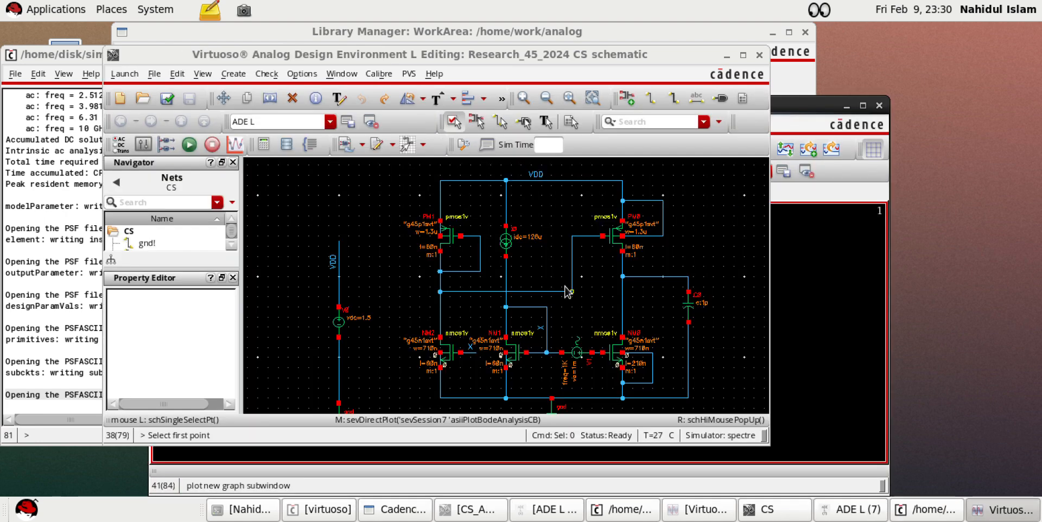
click(644, 277)
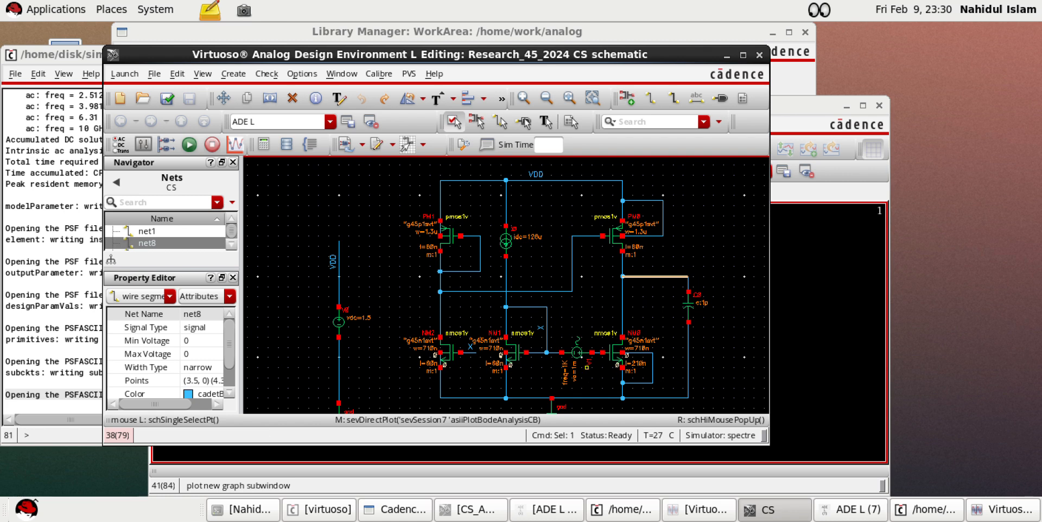
scroll(588, 369, up, 1)
click(685, 278)
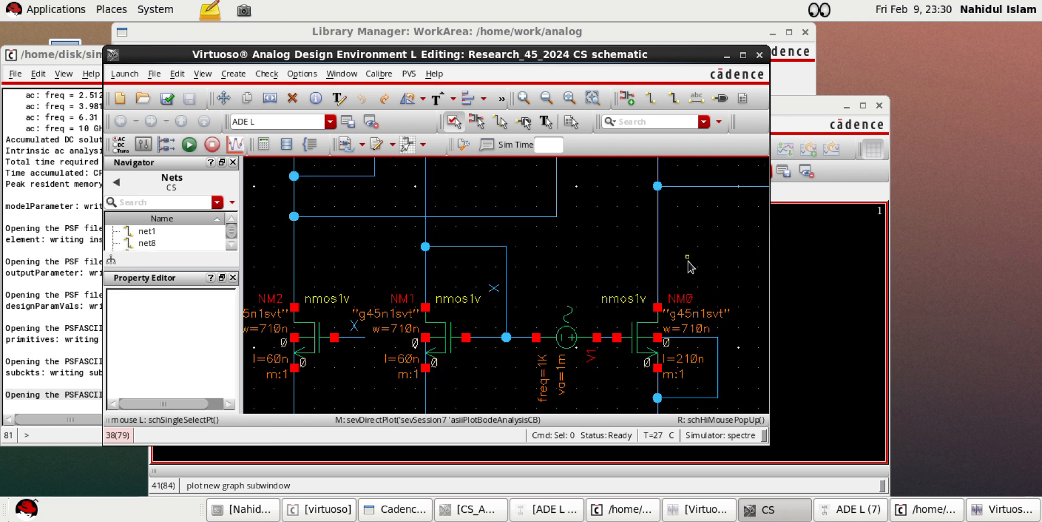
scroll(608, 272, down, 1)
scroll(699, 239, up, 2)
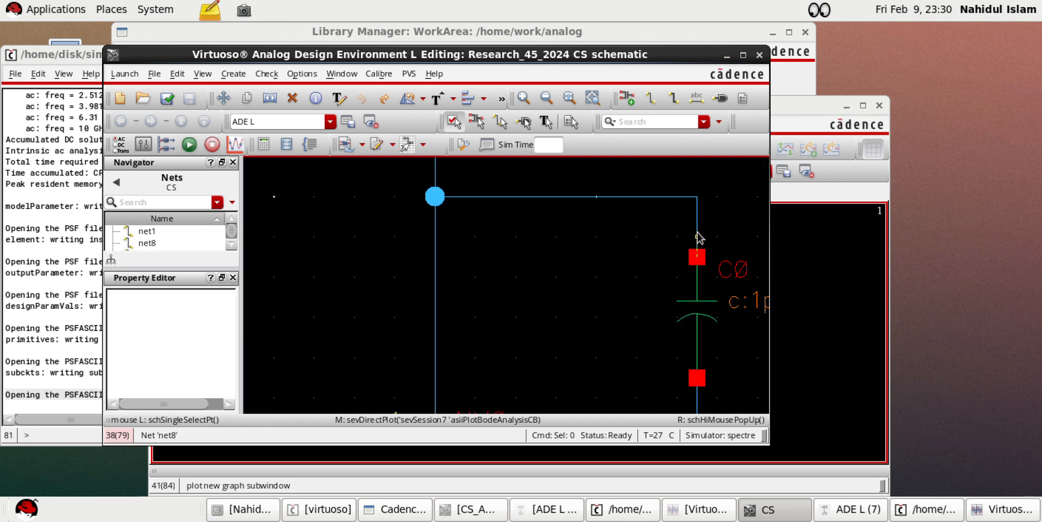
click(699, 227)
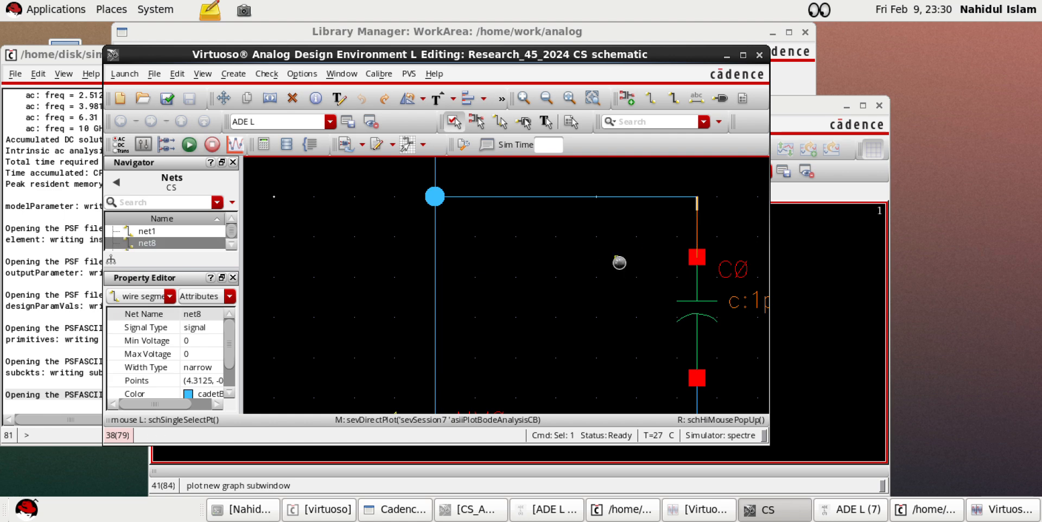
click(616, 259)
click(727, 54)
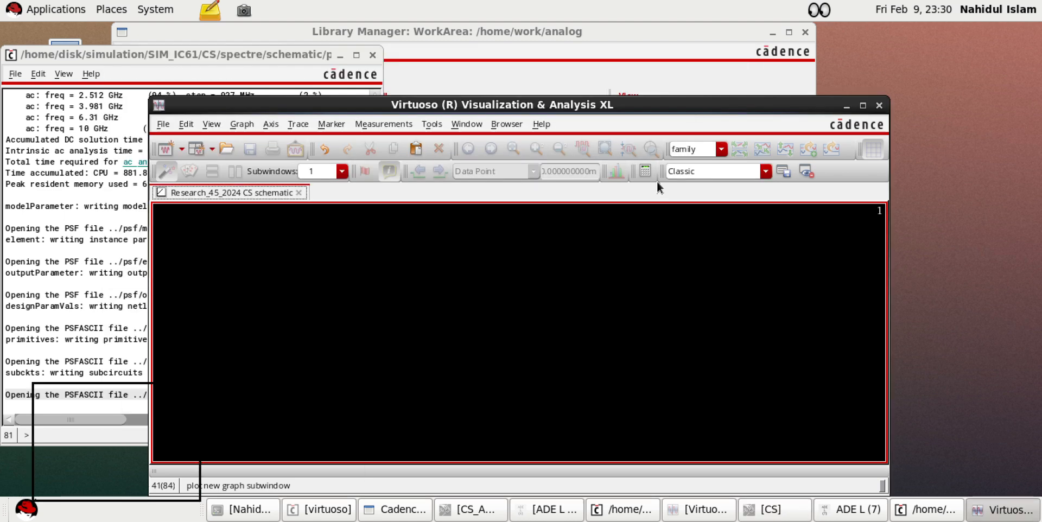
click(877, 107)
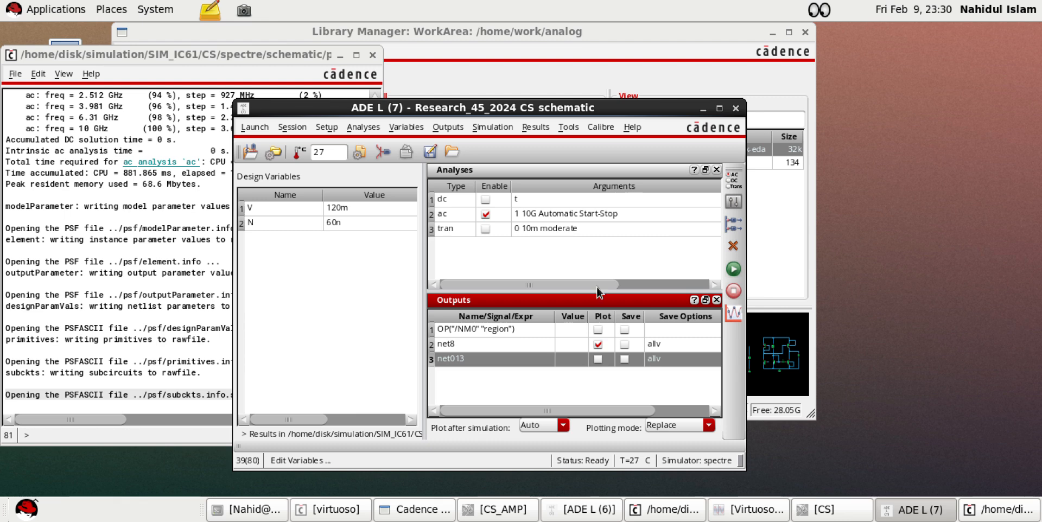
Disable plotting of net8 in the outputs and run the AC simulation again
click(597, 345)
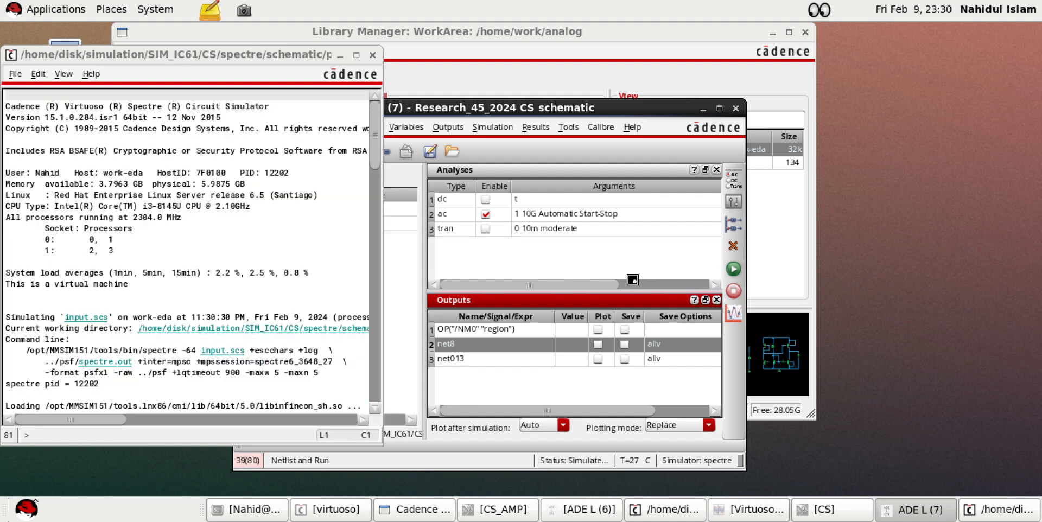
click(339, 55)
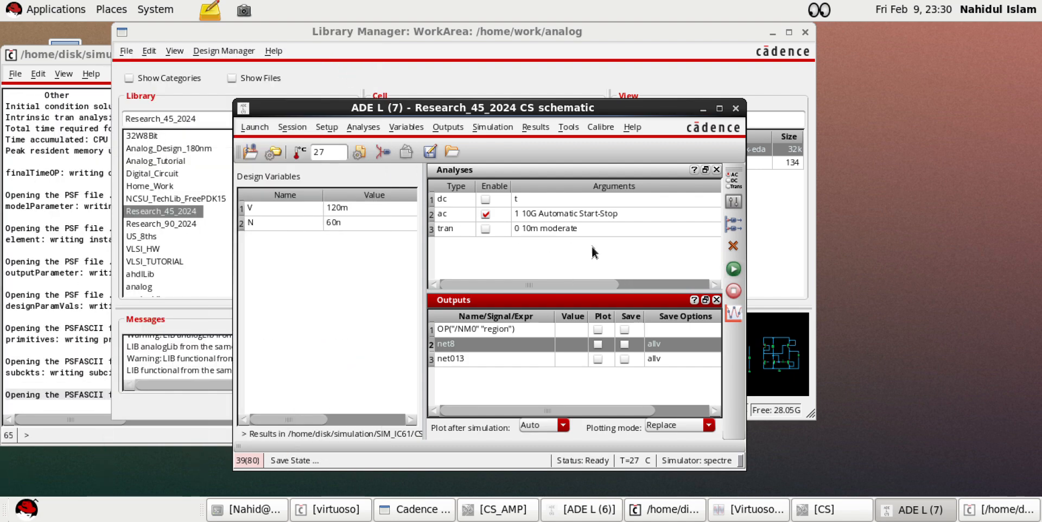
Try the AC Gain & Phase direct plot again with net8 at C0 and net013 at NM0's gate, and dismiss the plot
click(571, 128)
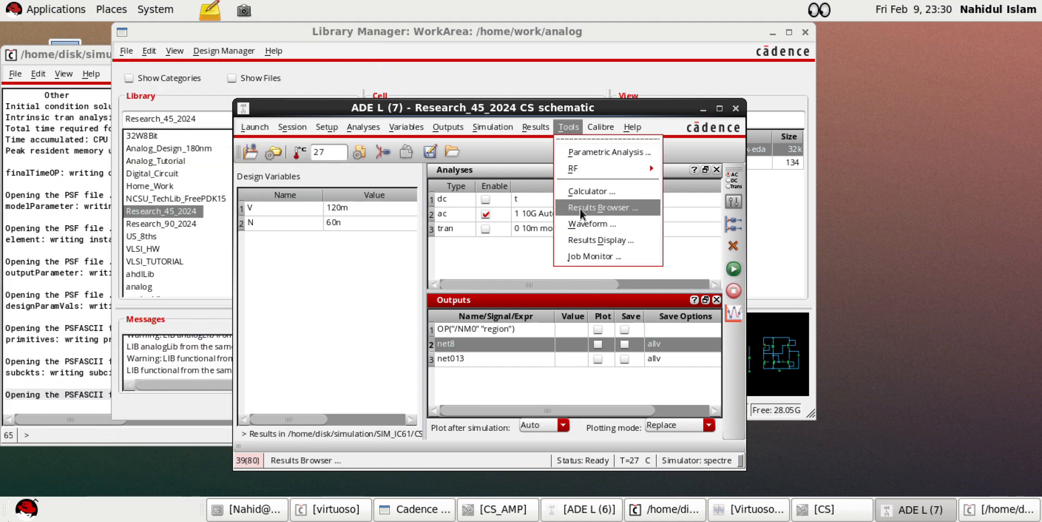
mouse_move(561, 169)
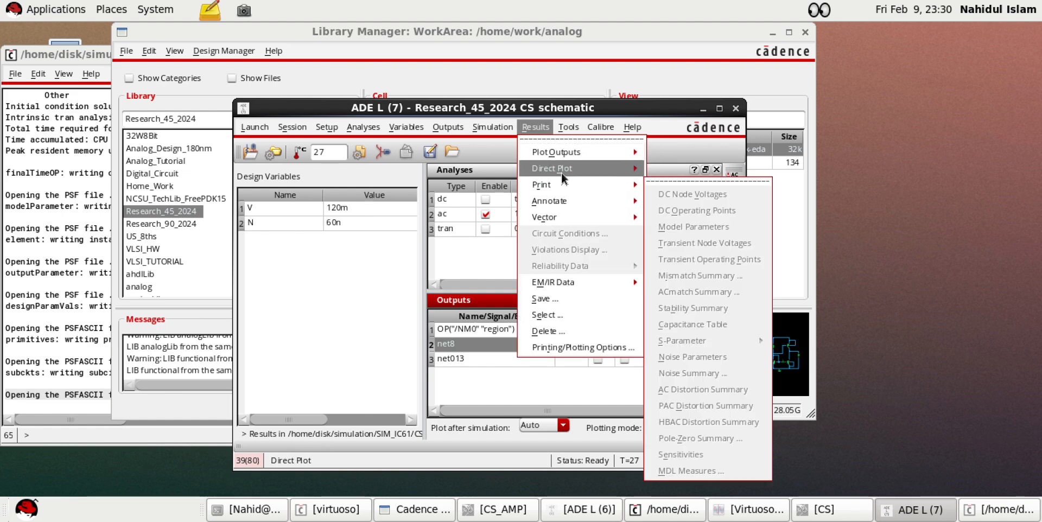
click(688, 340)
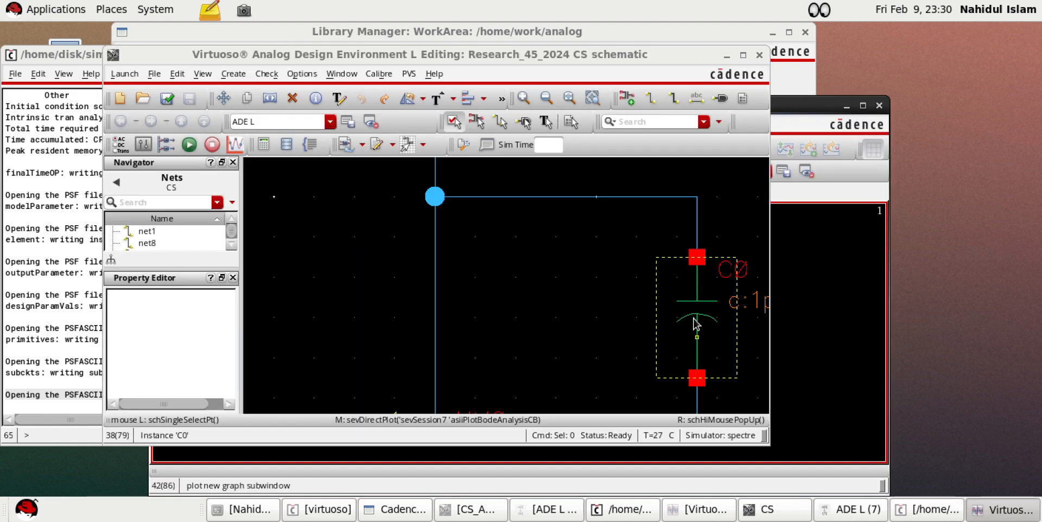
click(697, 209)
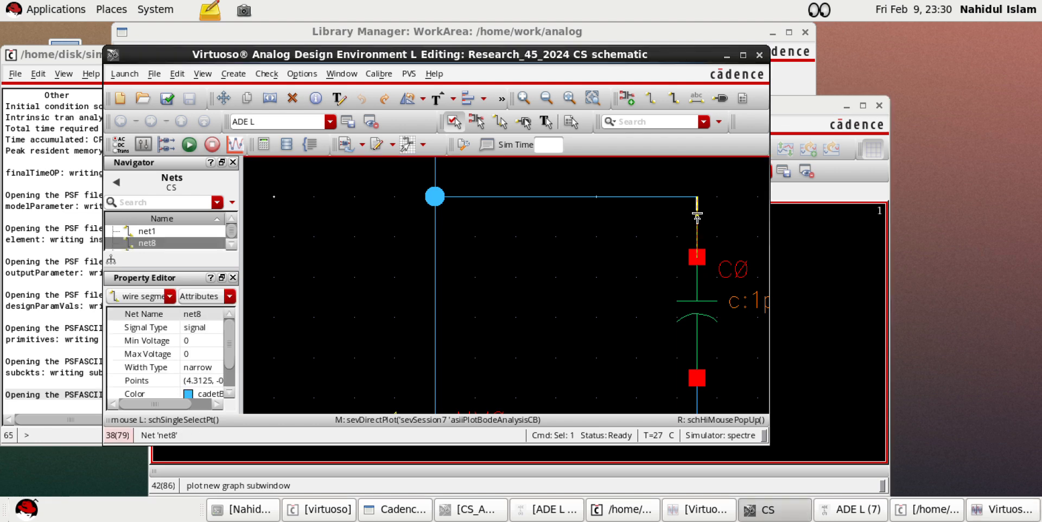
click(638, 197)
click(560, 240)
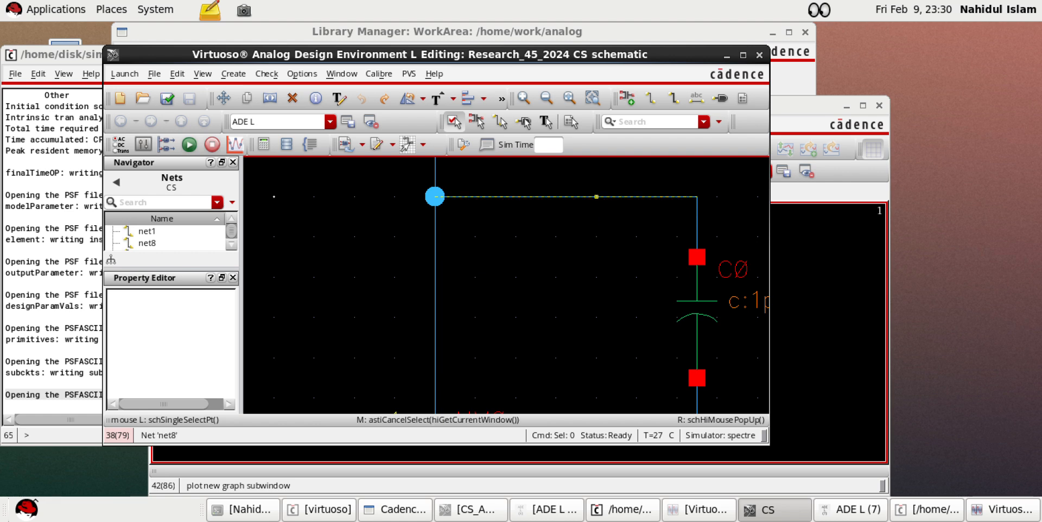
click(601, 197)
click(587, 263)
scroll(546, 293, down, 2)
scroll(443, 401, up, 4)
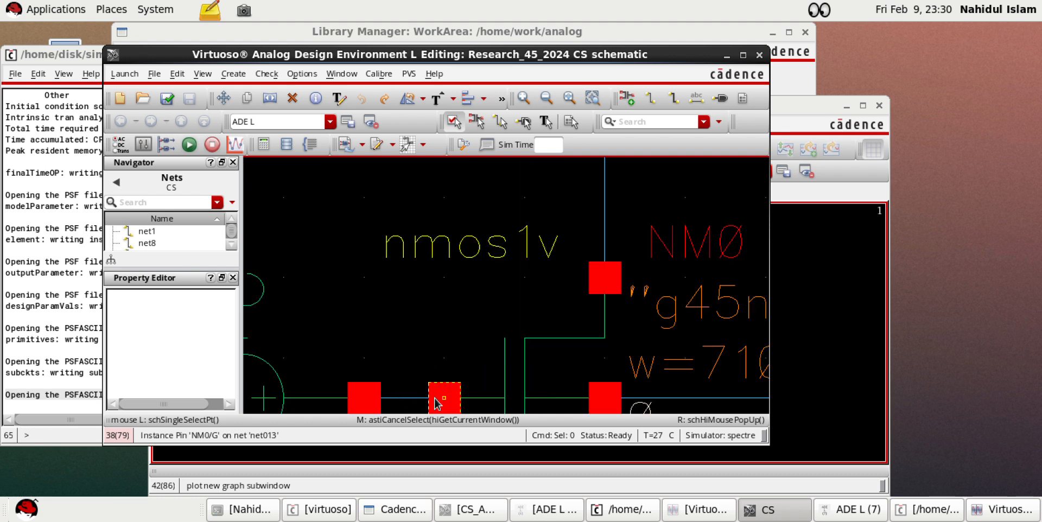
click(415, 402)
click(421, 337)
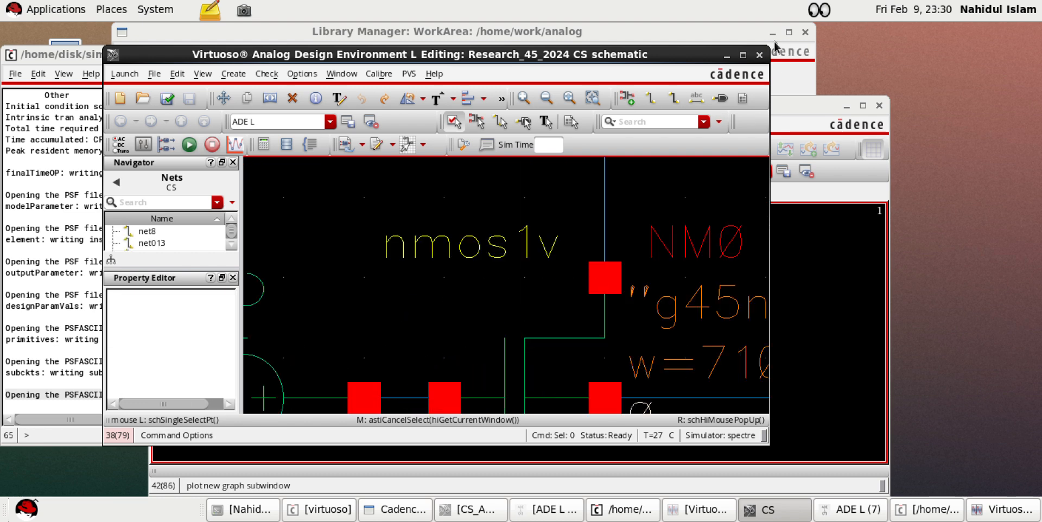
click(728, 57)
click(846, 105)
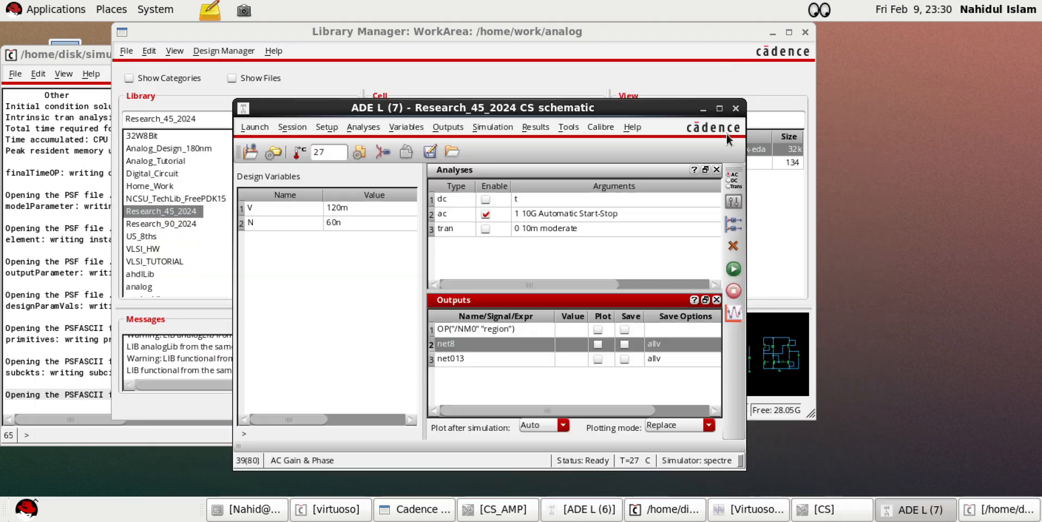
Plot AC Gain & Phase with net013 at NM0's gate as the first point and net8 above C0 as the second
click(536, 127)
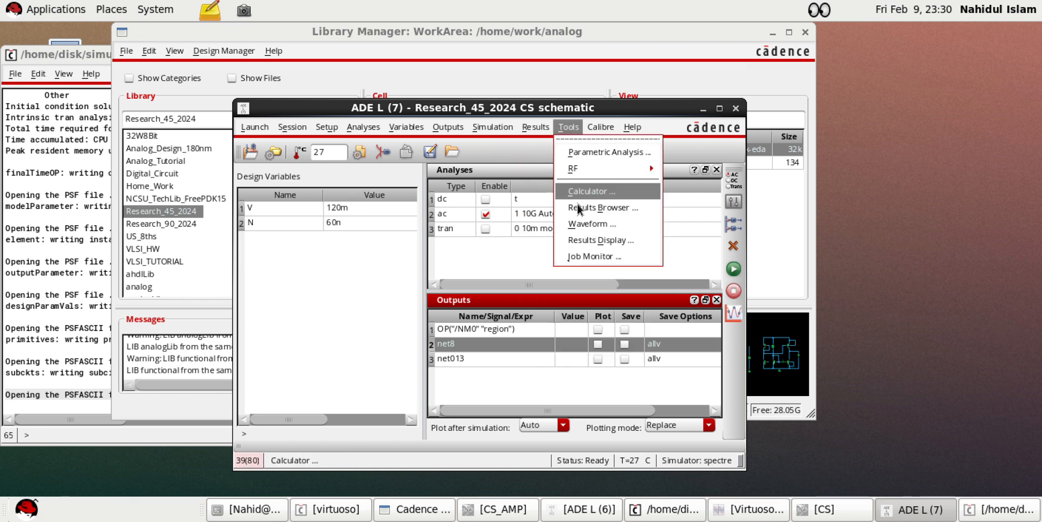
mouse_move(513, 128)
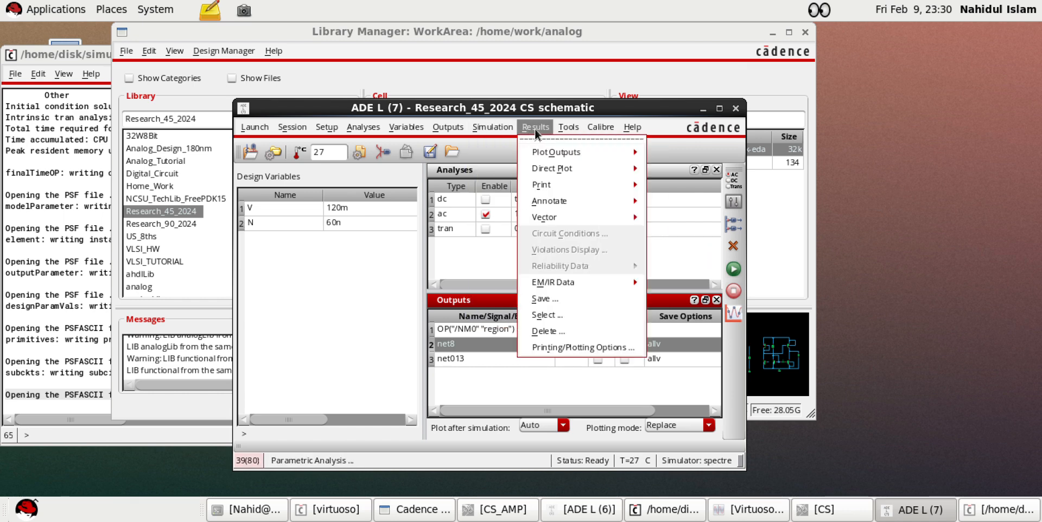
mouse_move(541, 168)
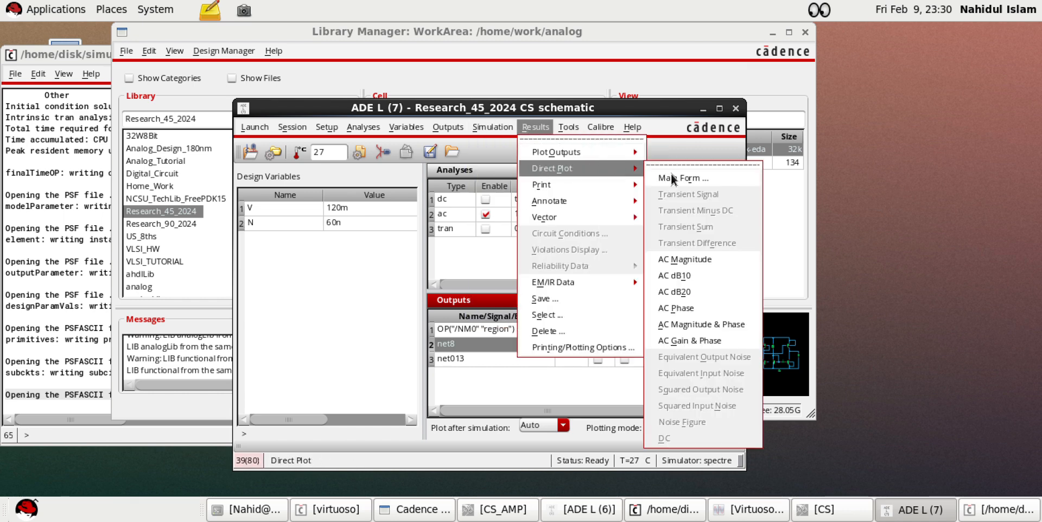
click(686, 342)
scroll(527, 314, down, 2)
scroll(503, 335, up, 2)
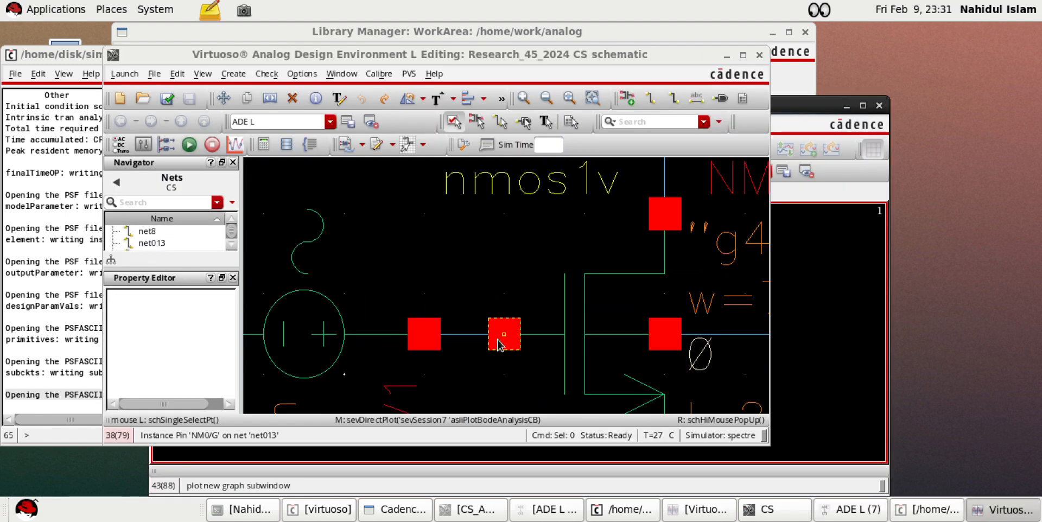
click(465, 334)
scroll(472, 339, down, 2)
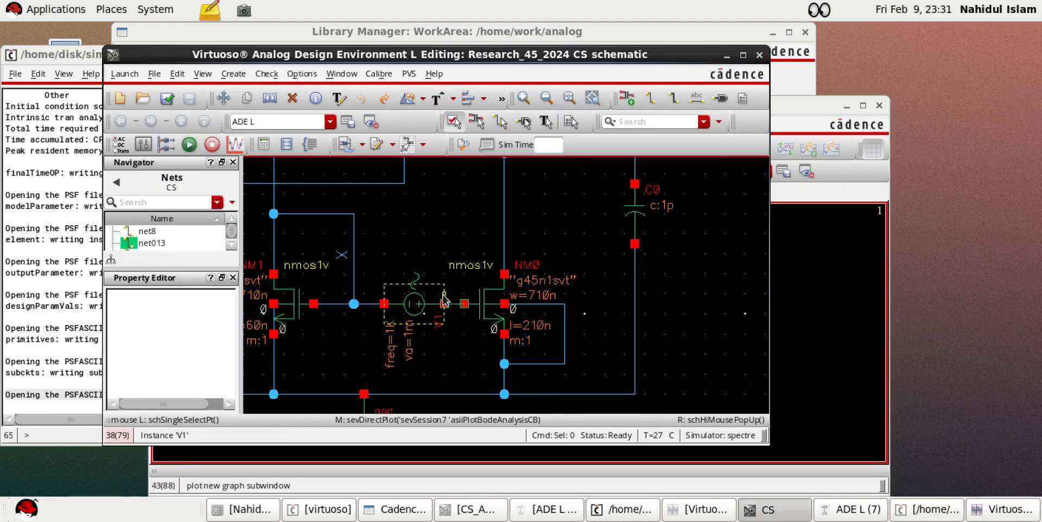
click(634, 167)
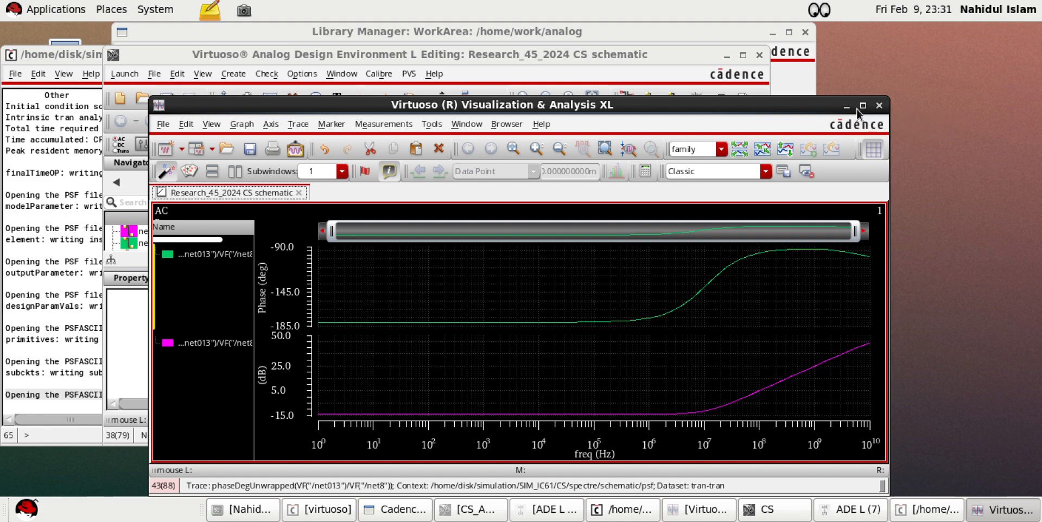
Close the net013-over-net8 plot and rerun the AC simulation from the ADE L window
click(879, 106)
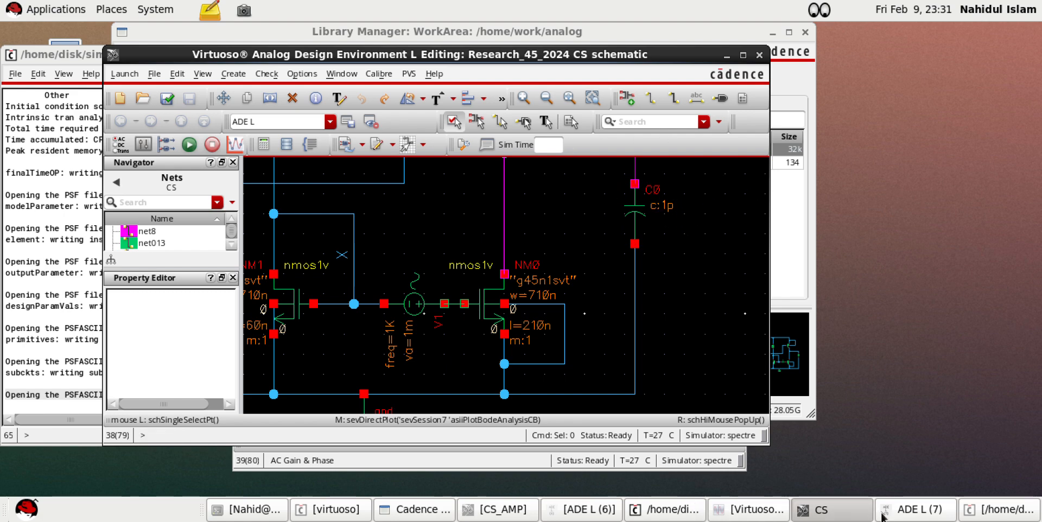
click(916, 509)
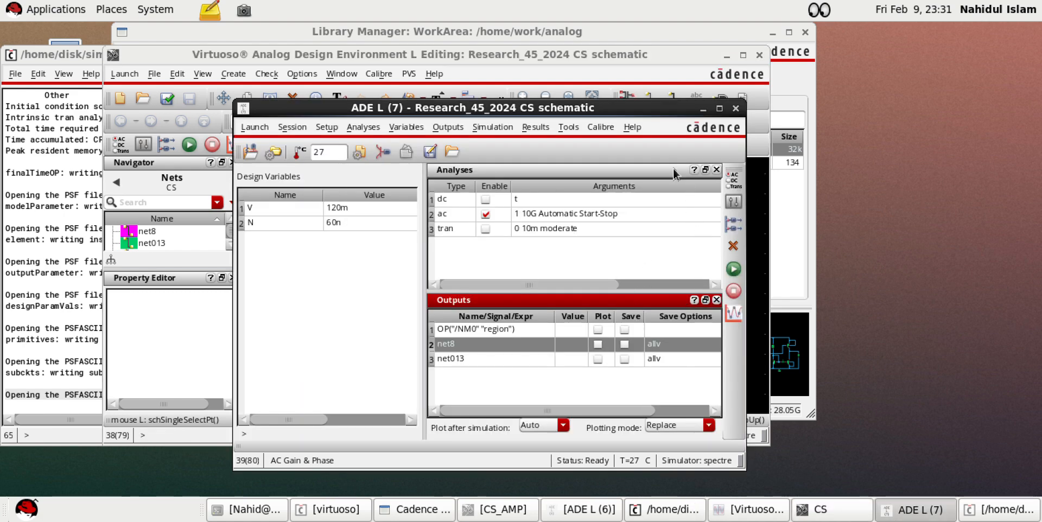
click(734, 269)
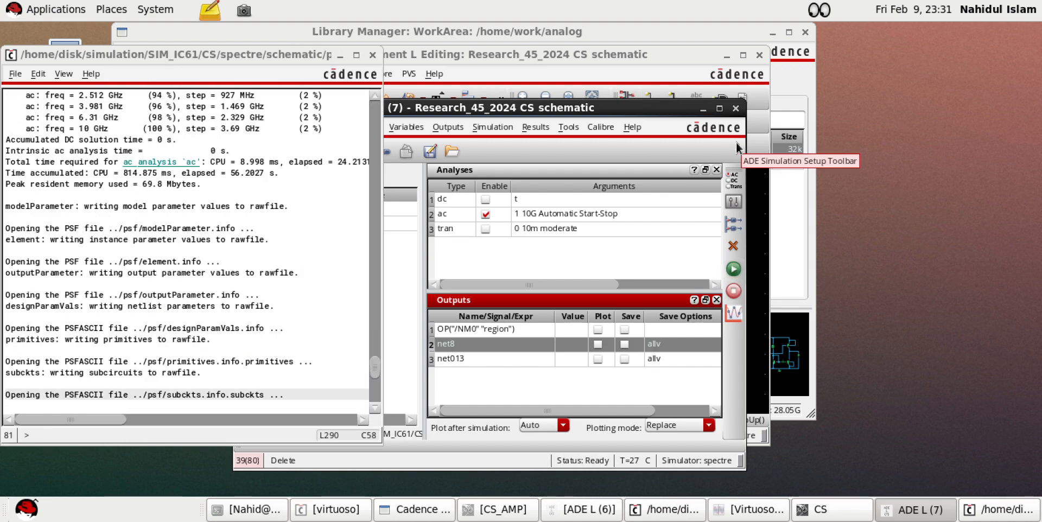
Plot AC Gain & Phase with net8 as first point and net013 as second, and check the low-frequency gain on the dB curve
click(568, 128)
mouse_move(535, 127)
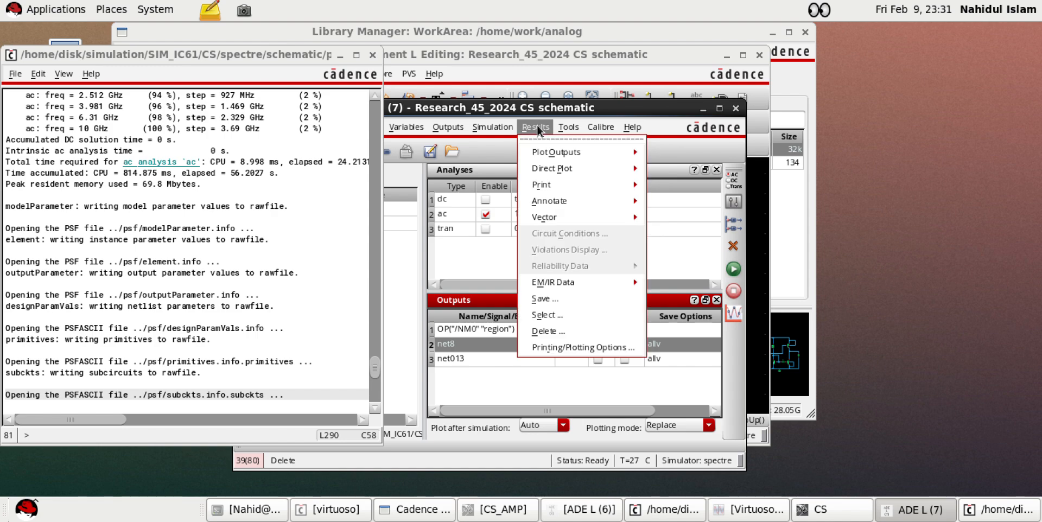
mouse_move(538, 162)
click(682, 340)
scroll(596, 299, up, 1)
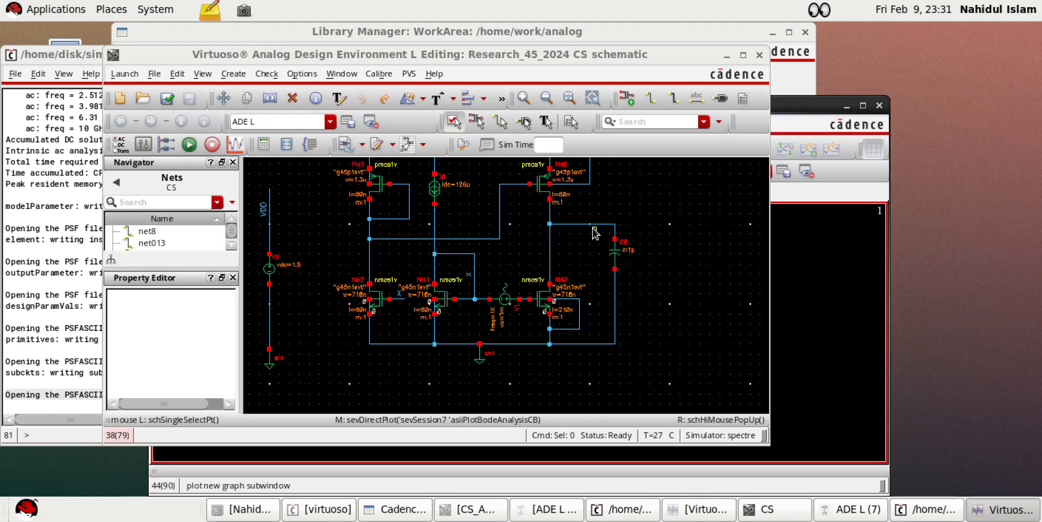
click(595, 219)
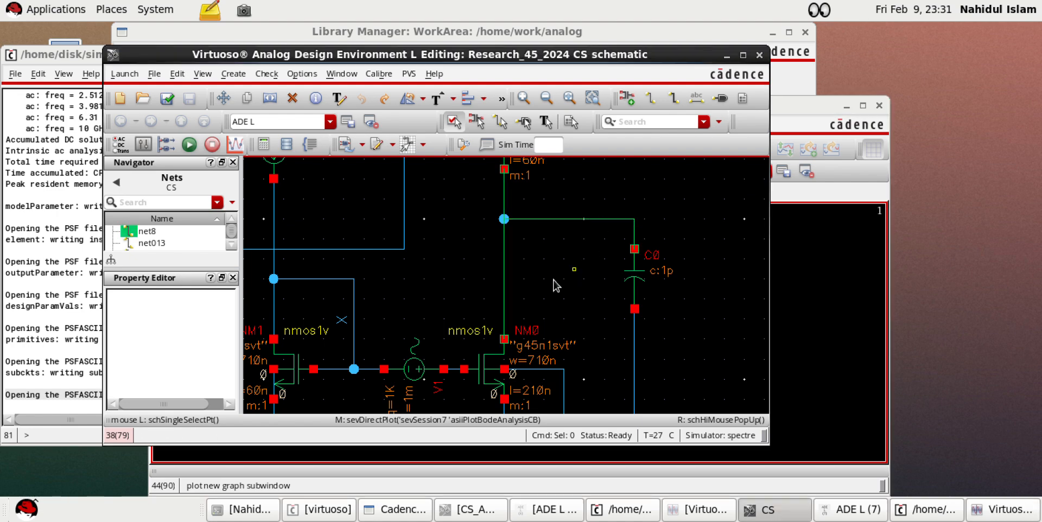
ctrl+scroll(559, 279, down, 2)
ctrl+scroll(516, 271, up, 4)
click(516, 265)
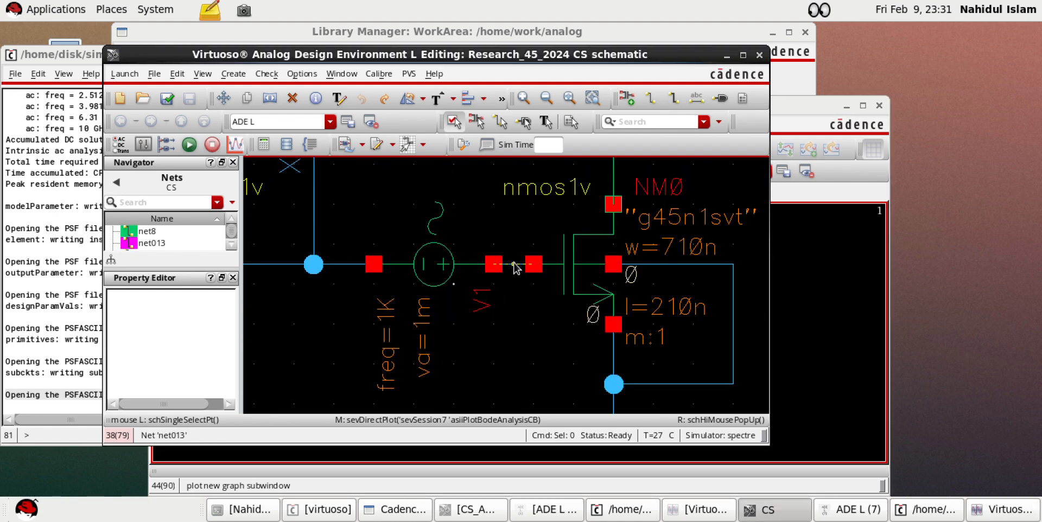
click(739, 149)
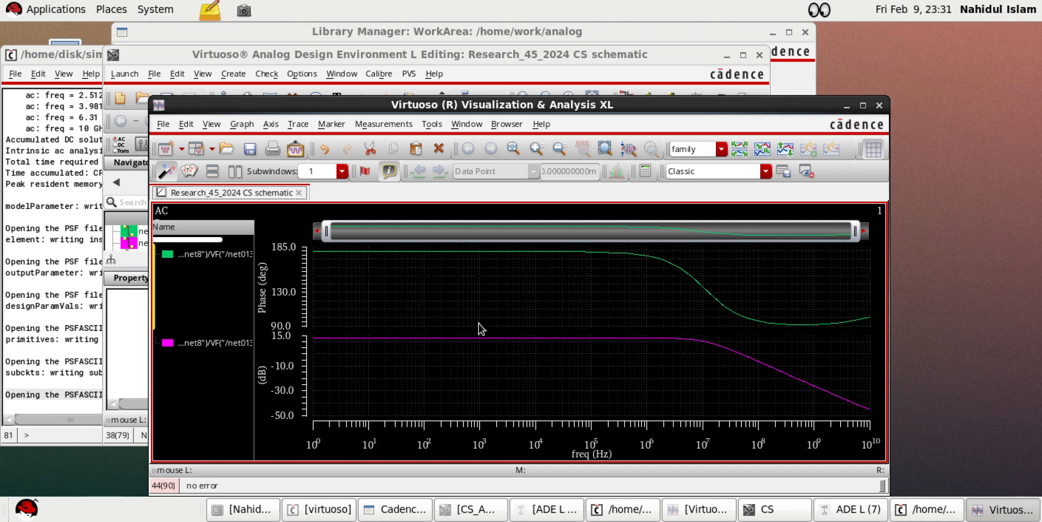
mouse_move(391, 337)
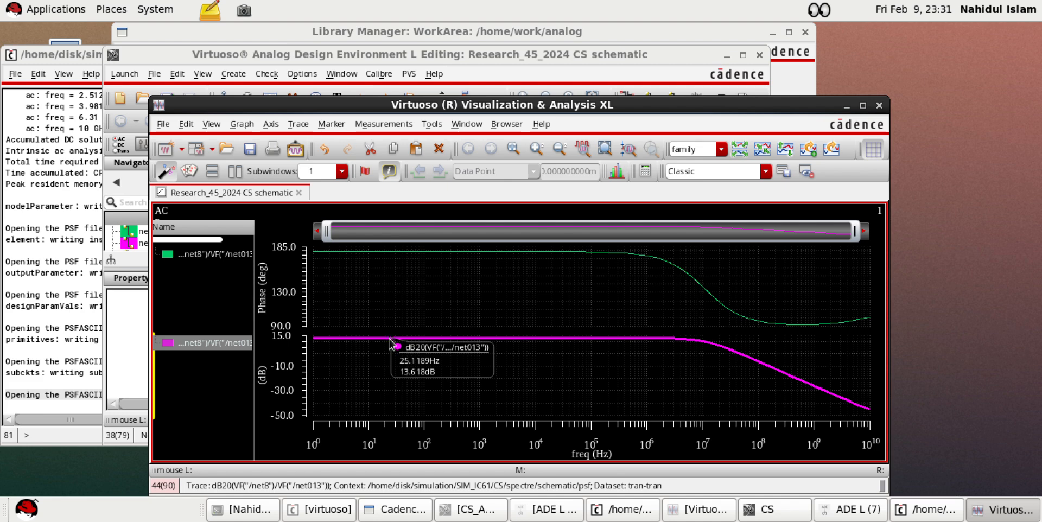
mouse_move(441, 344)
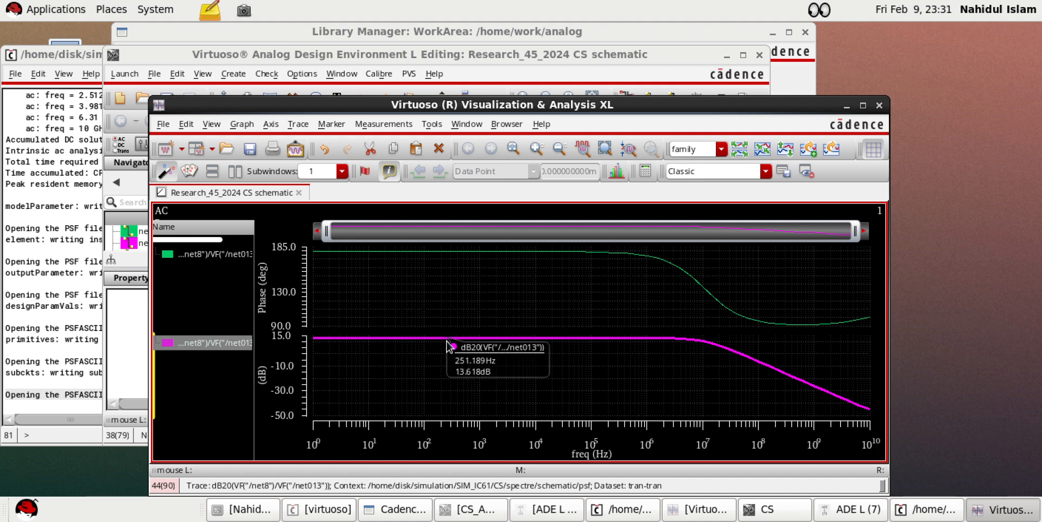
Review the whole CS amplifier circuit in the schematic window and minimize that window
click(757, 510)
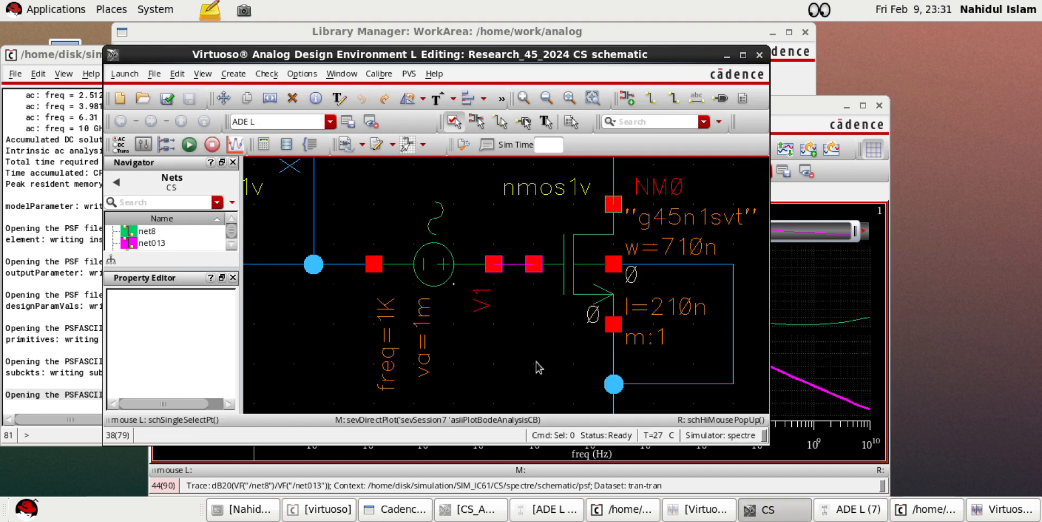
ctrl+scroll(476, 309, down, 1)
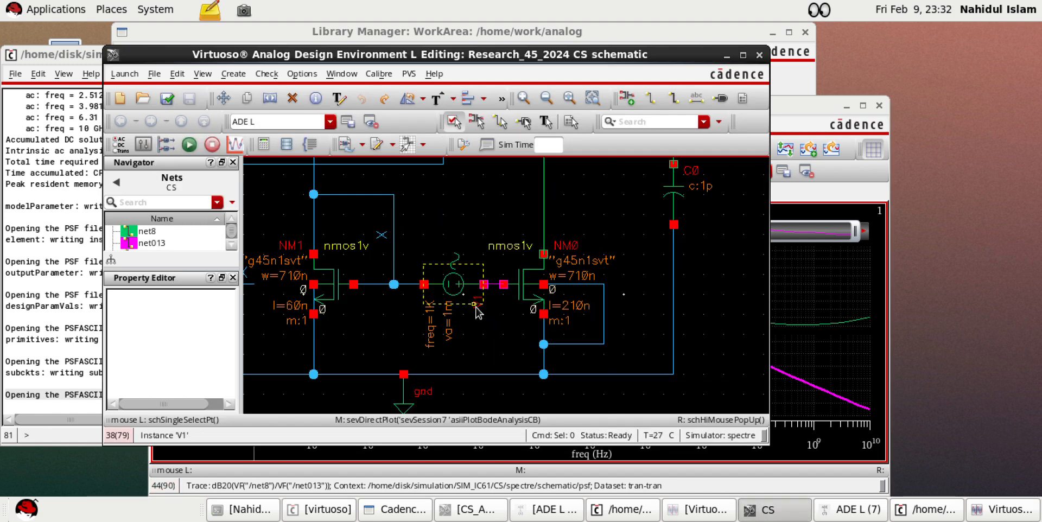
ctrl+scroll(507, 307, down, 2)
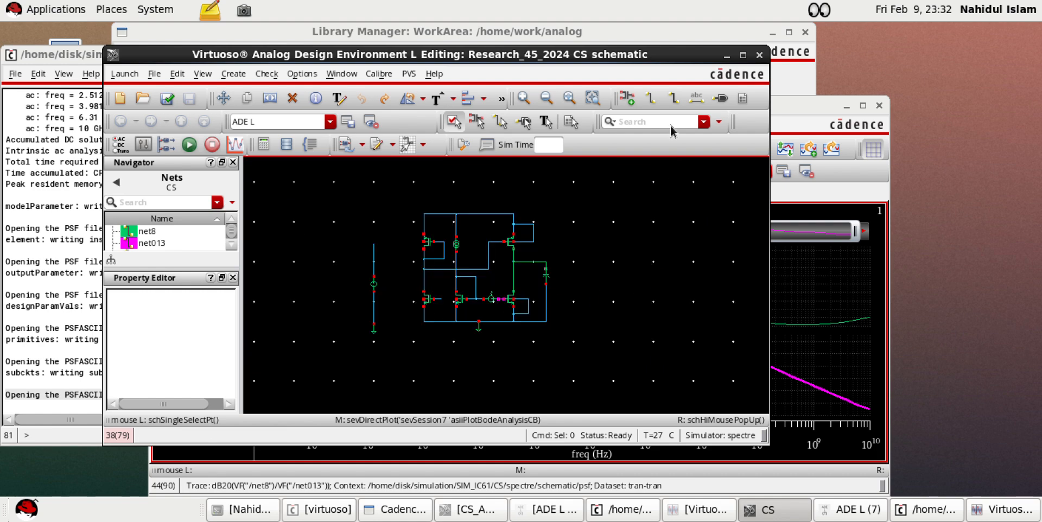
click(726, 55)
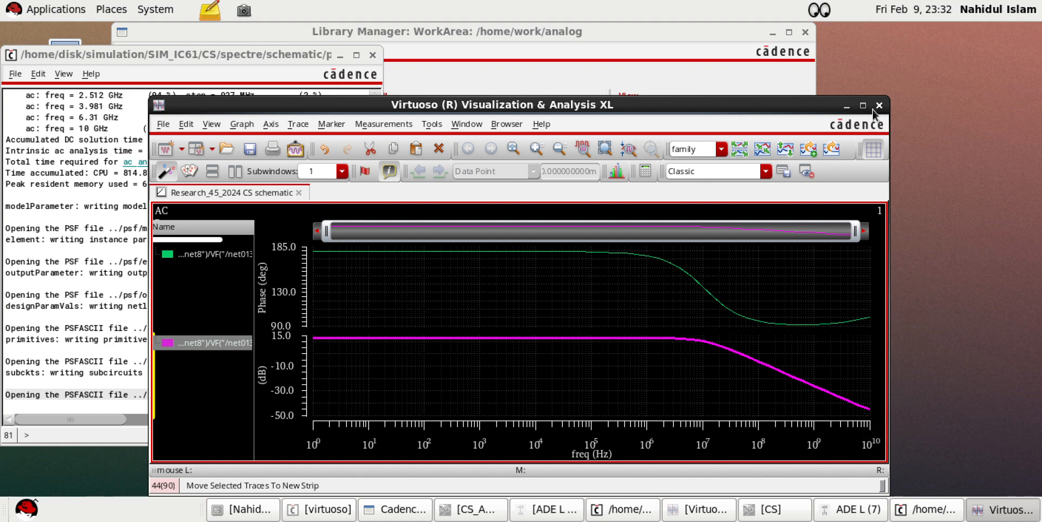
Close the Bode plot and the CS schematic's ADE L session without saving its state, and minimize the Library Manager
drag(564, 104, 604, 107)
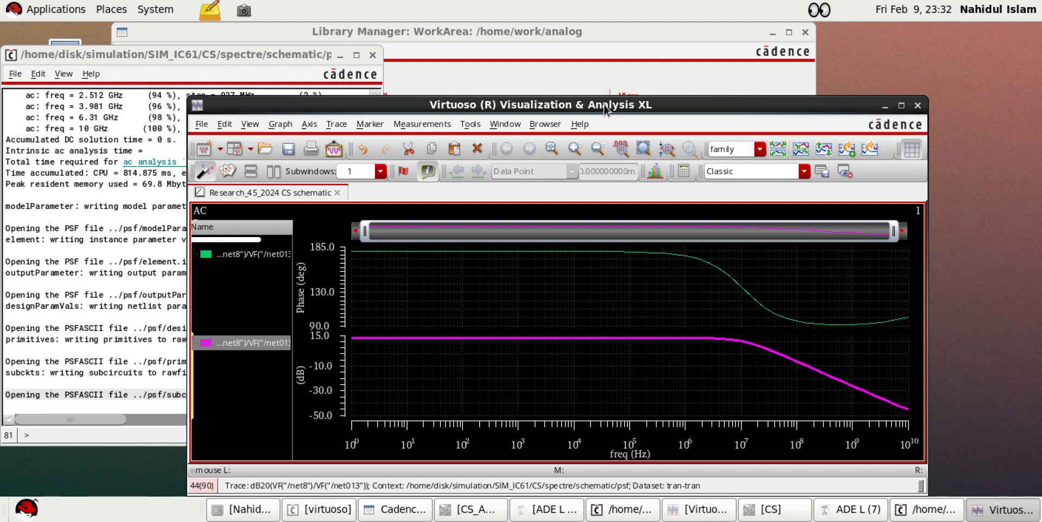
click(915, 108)
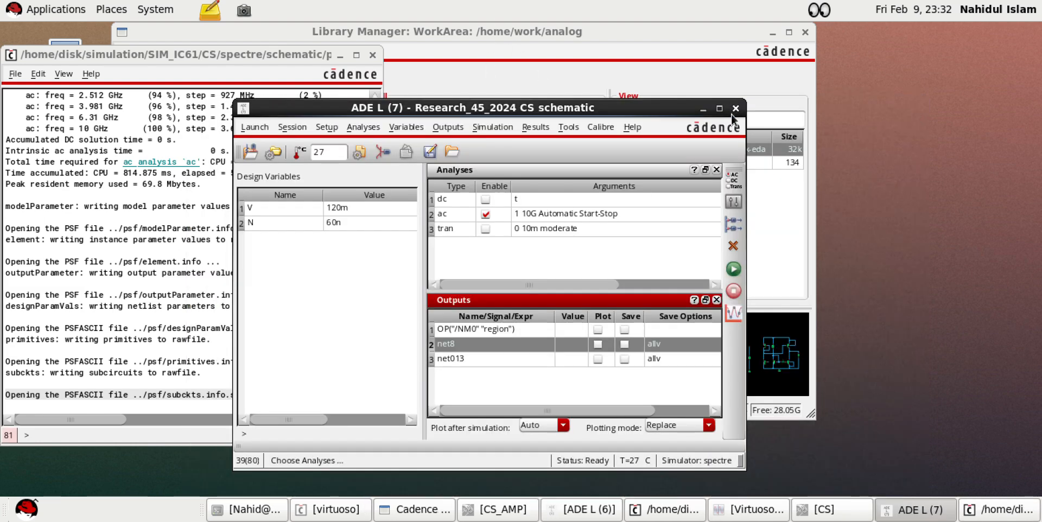
click(734, 111)
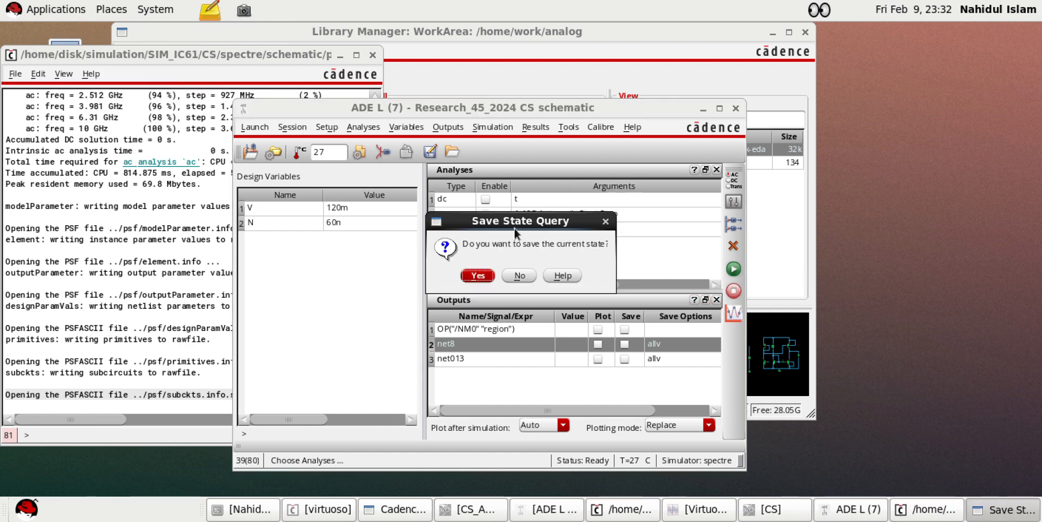
click(521, 276)
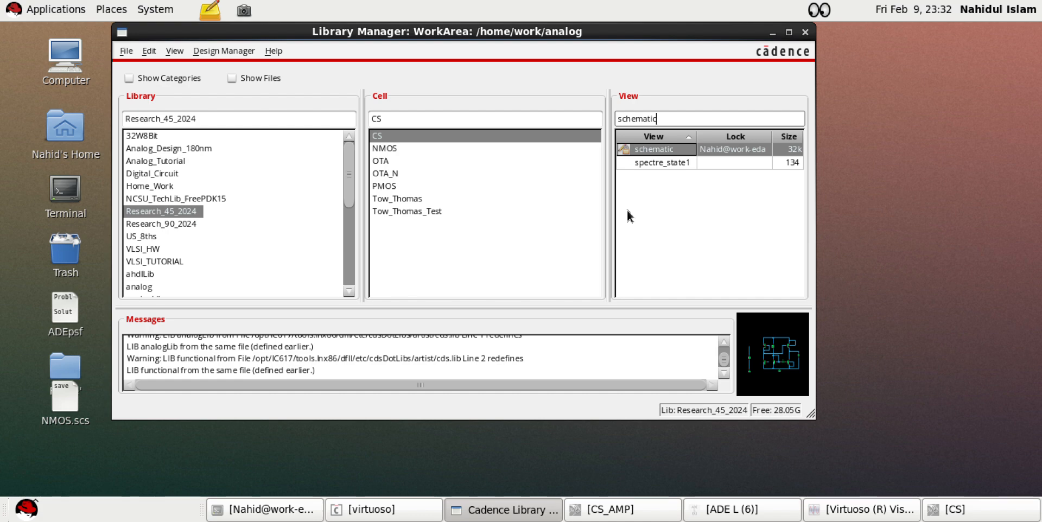
click(772, 34)
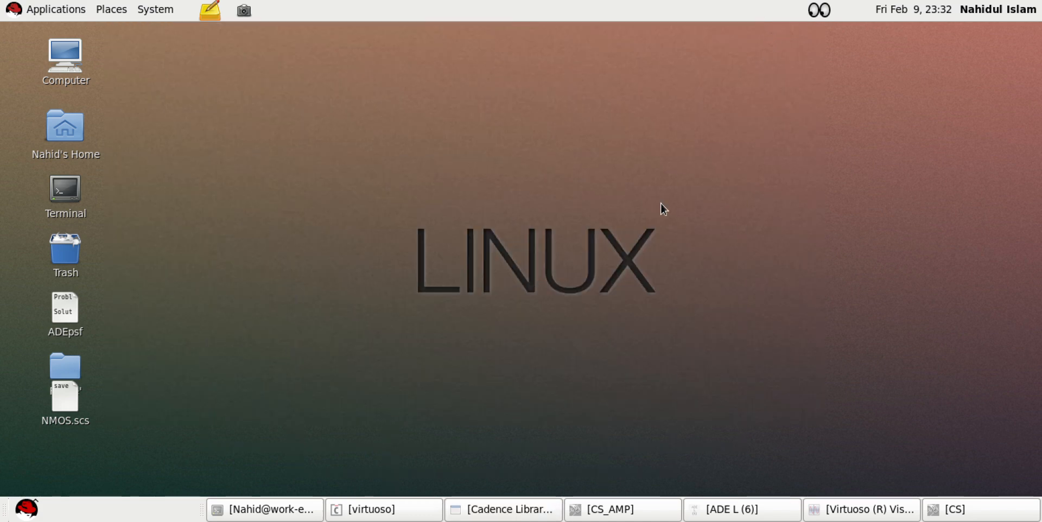